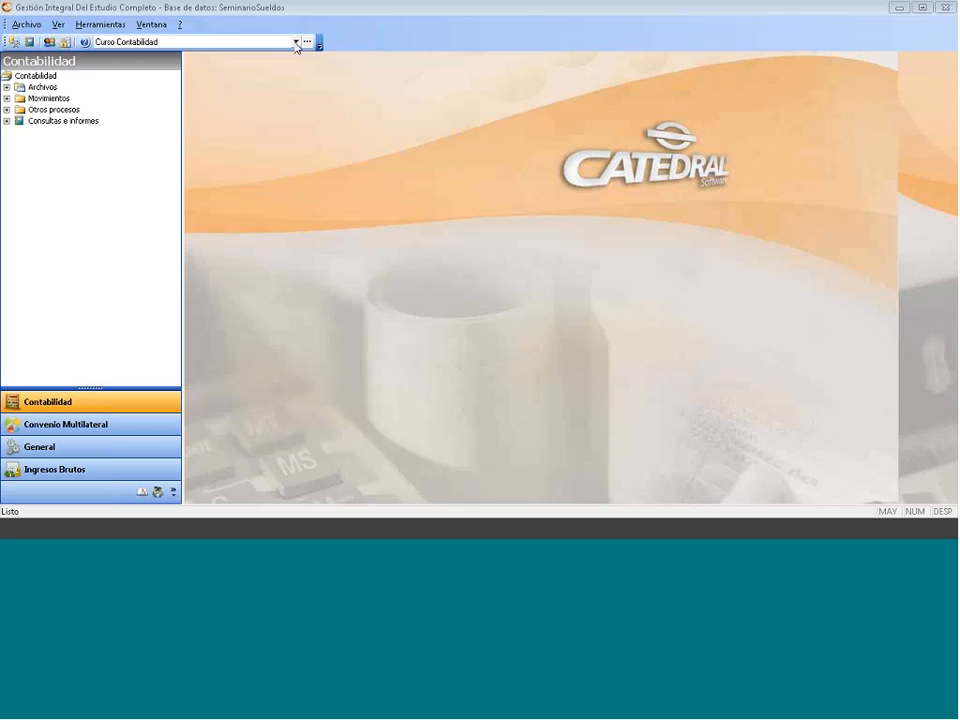
- Browse the company list and selector, keeping Curso Contabilidad as the current company
left_click(296, 43)
left_click(296, 43)
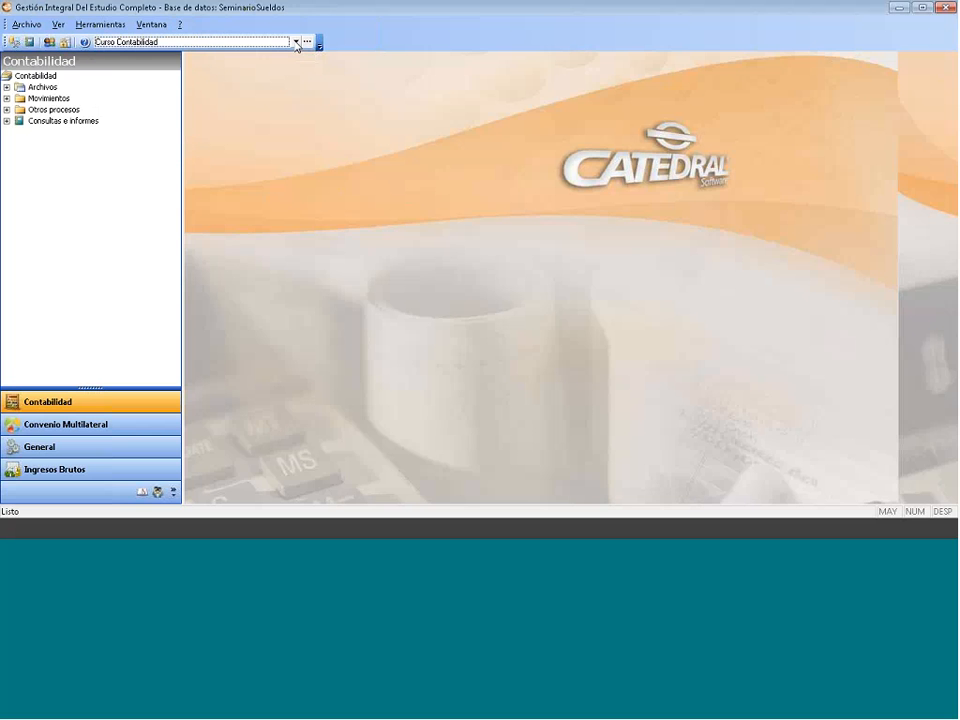
left_click(296, 43)
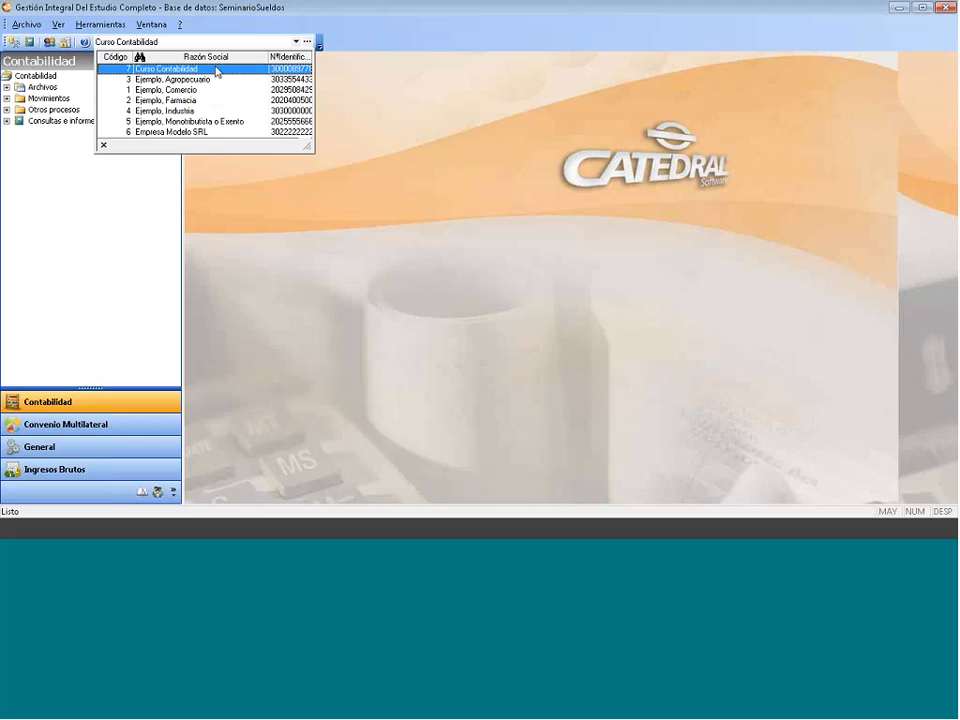
left_click(307, 43)
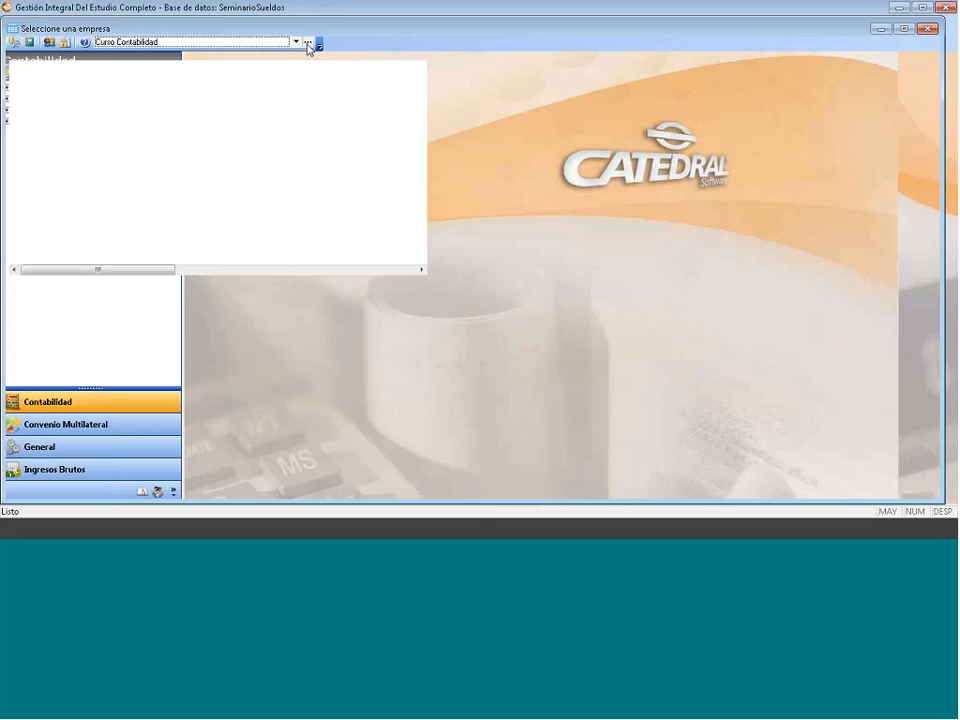
key("Return")
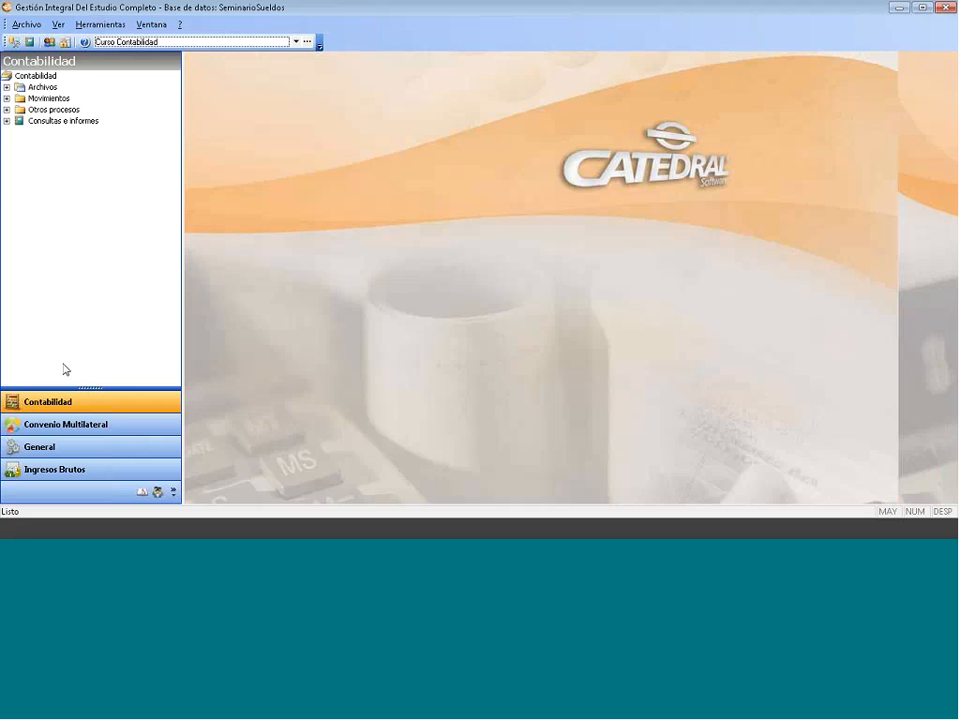
- Show the General module, close Empresas, and collapse the Empresas and Migración de datos folders
left_click(40, 446)
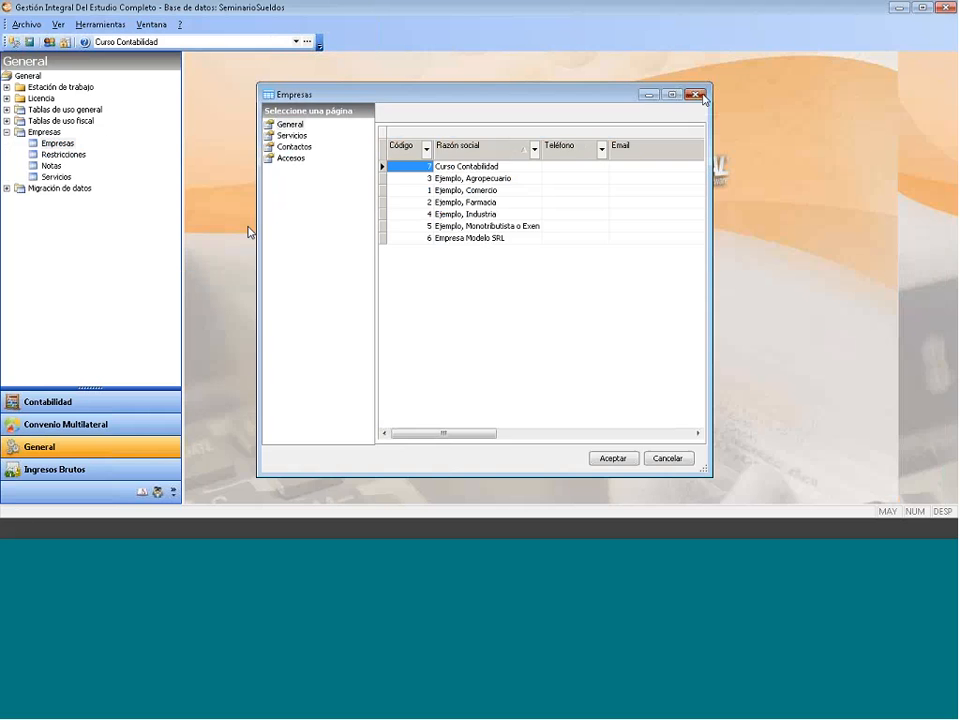
left_click(702, 96)
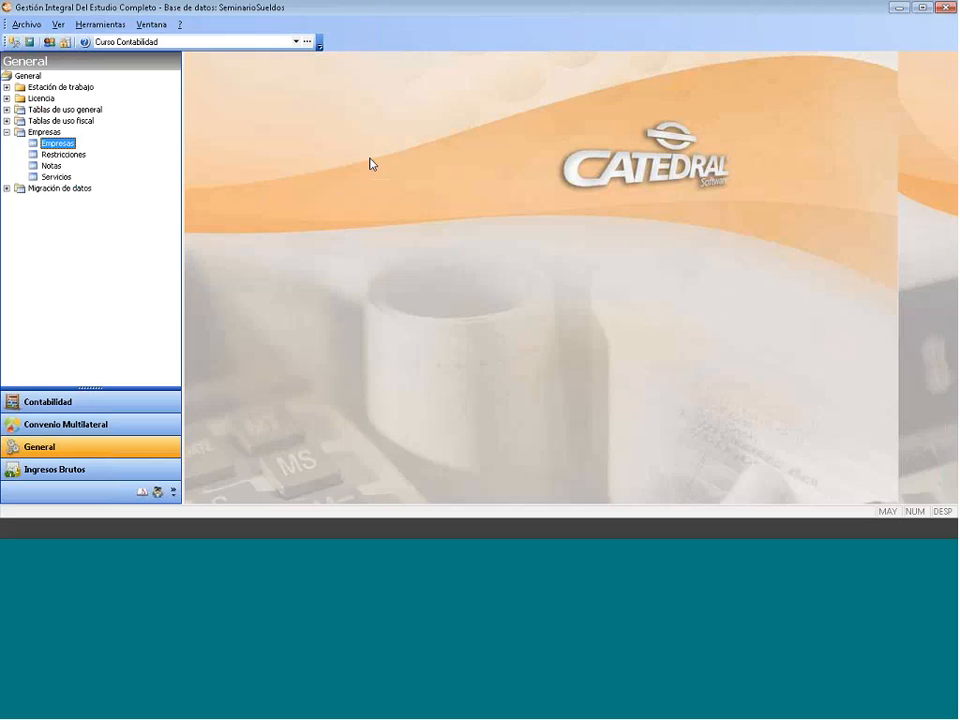
left_click(7, 132)
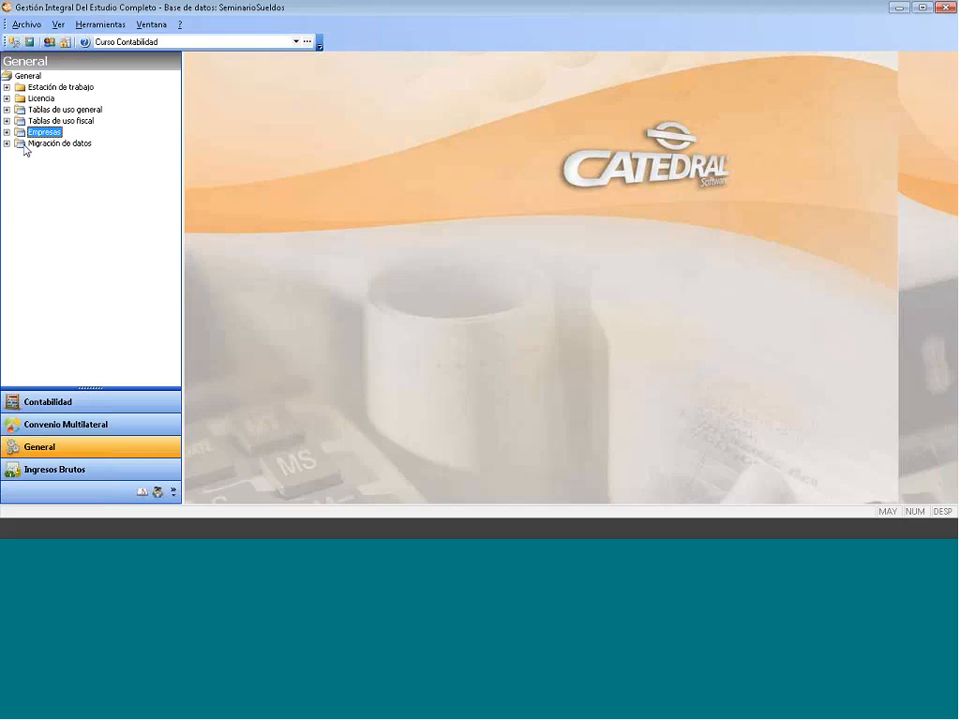
left_click(6, 144)
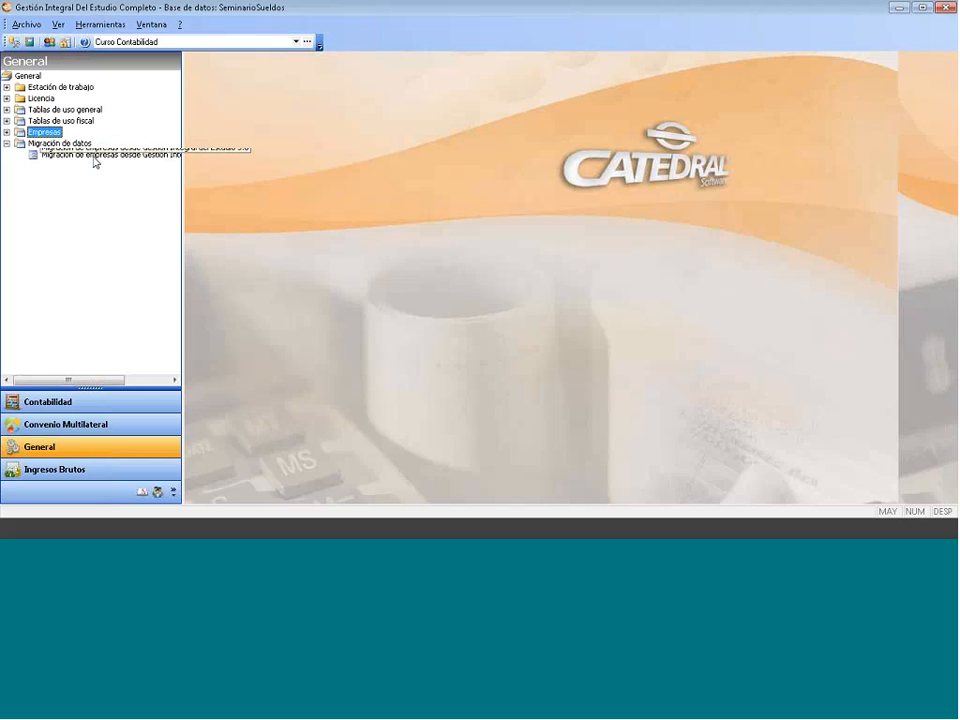
left_click(7, 144)
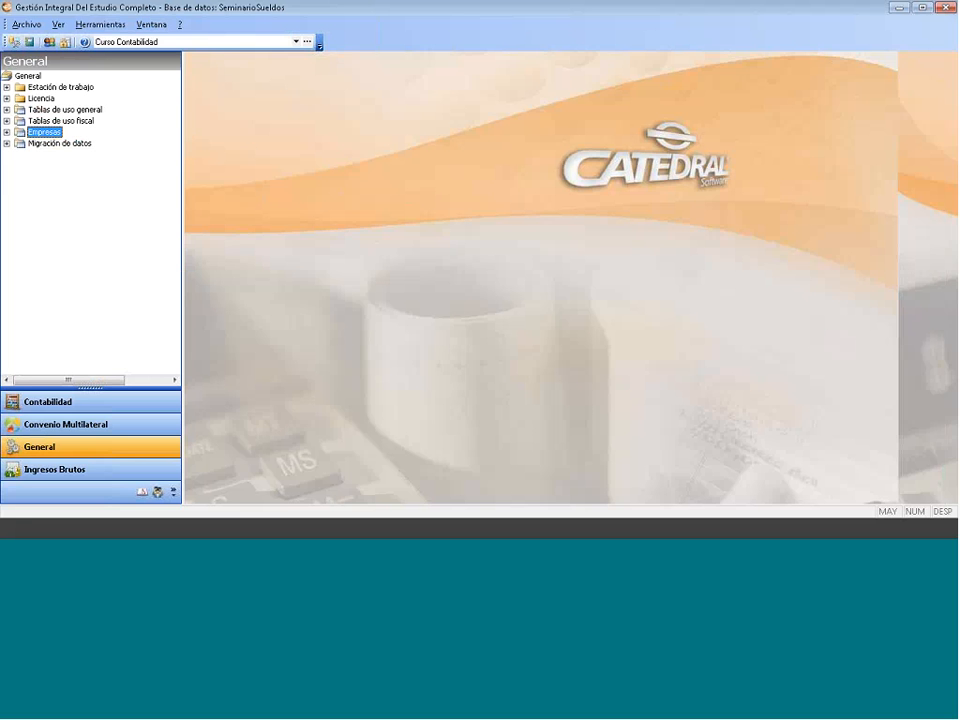
left_click(296, 43)
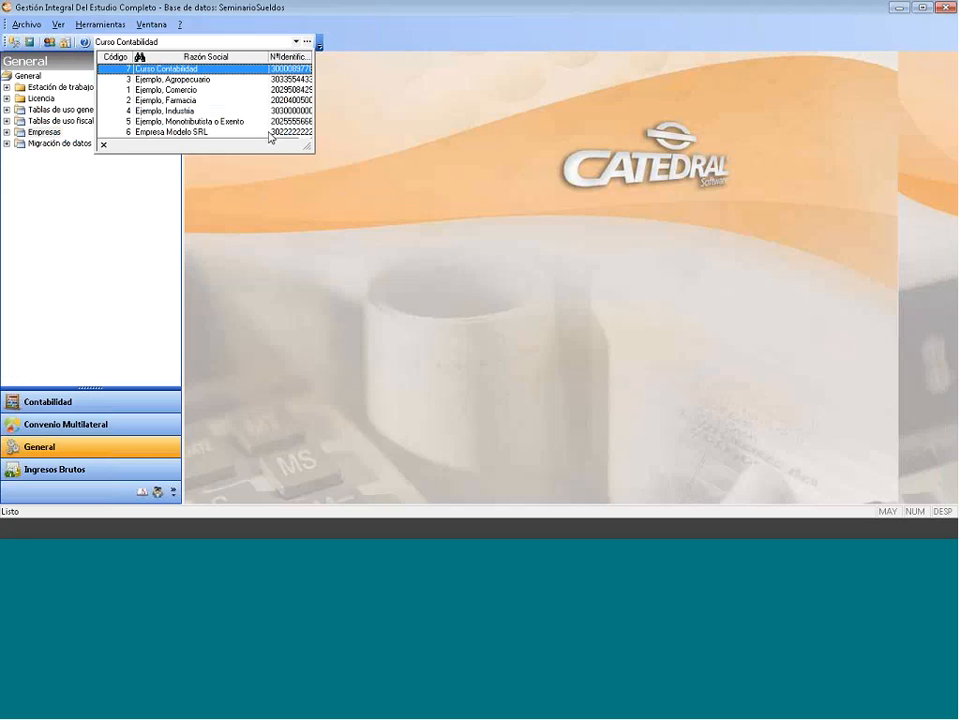
- From the company selection window, insert a new Empresa record with Código de Empresa 7
left_click(308, 42)
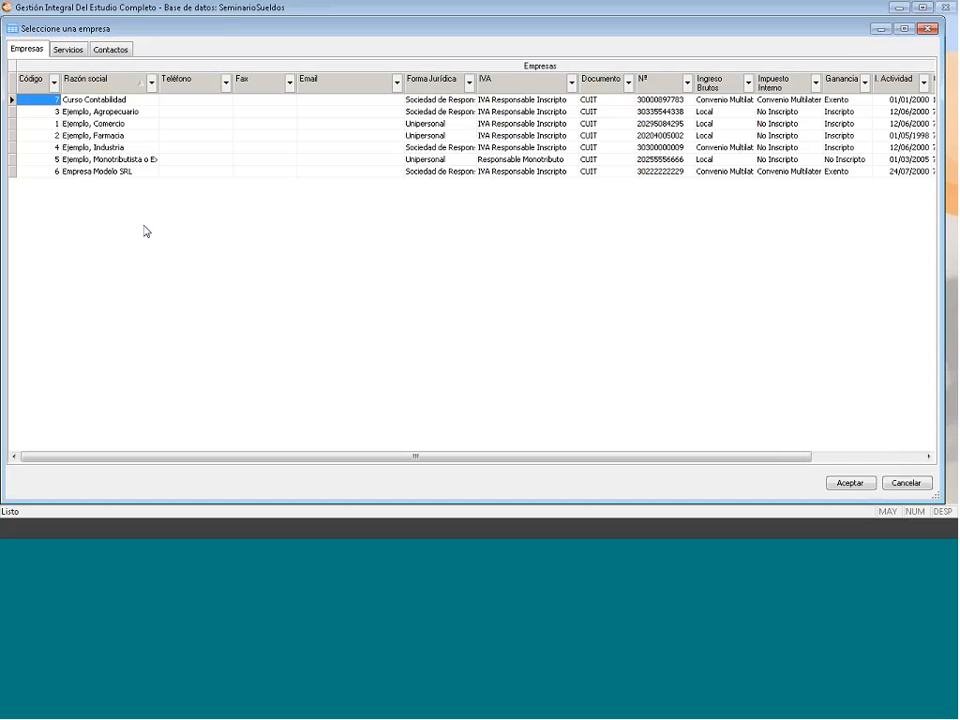
key("Insert")
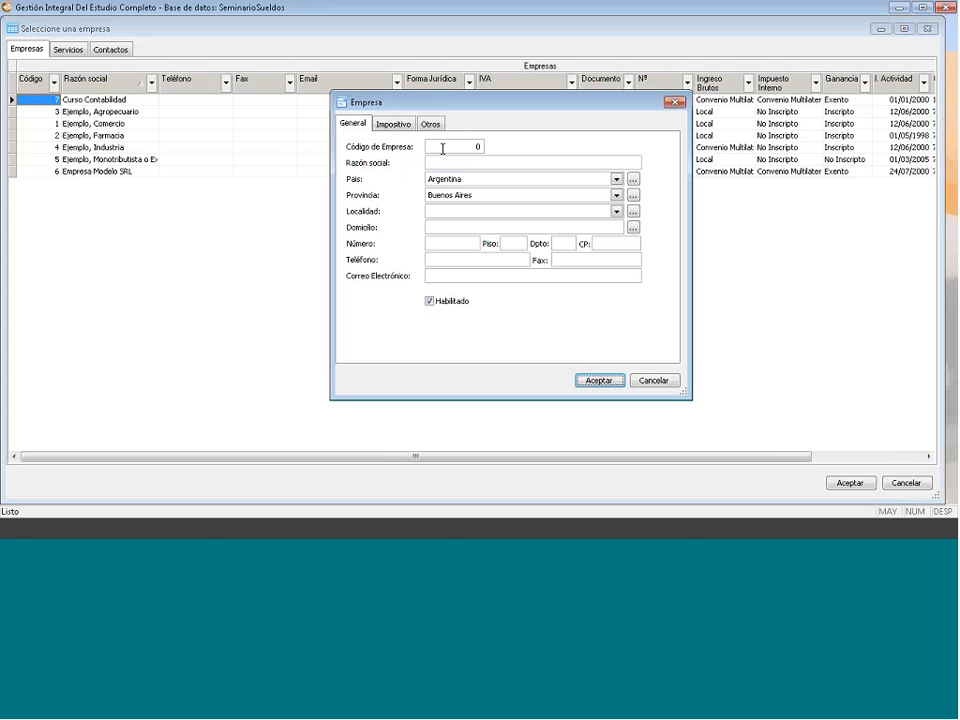
left_click(442, 148)
type("7")
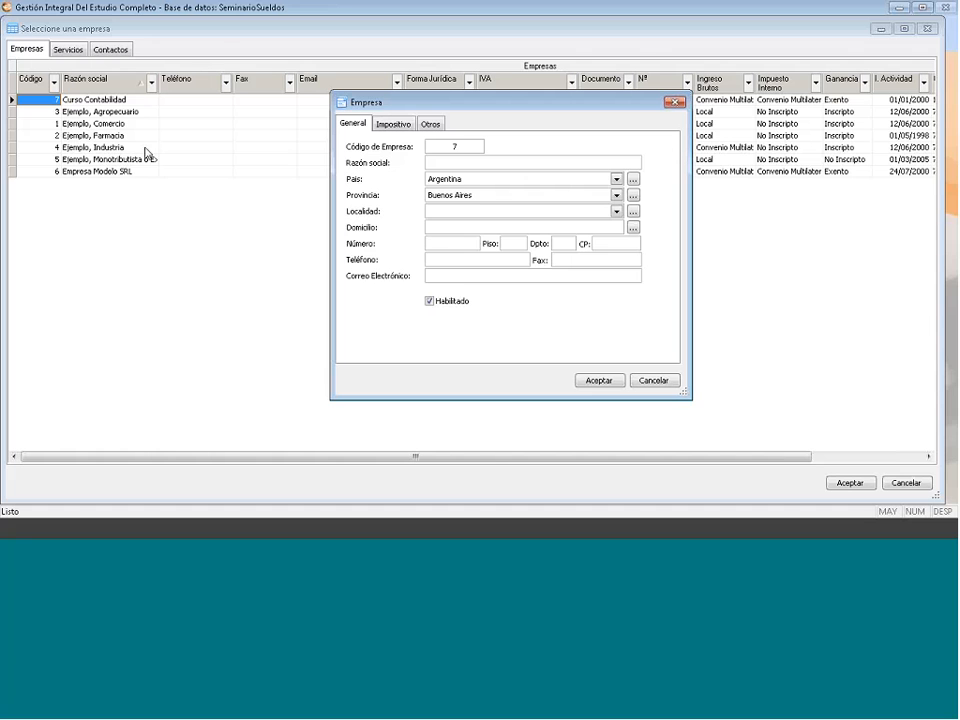
- Enter 'Empresa S.R.L' as the new company's razón social
left_click(445, 162)
left_click(445, 162)
type("Empresa")
key("Caps_Lock")
type("S")
type("Q")
type(".R")
key("BackSpace")
key("BackSpace")
key("BackSpace")
type(".R.L")
- Choose Lobos as the company's locality and close the Localidades table
left_click(615, 211)
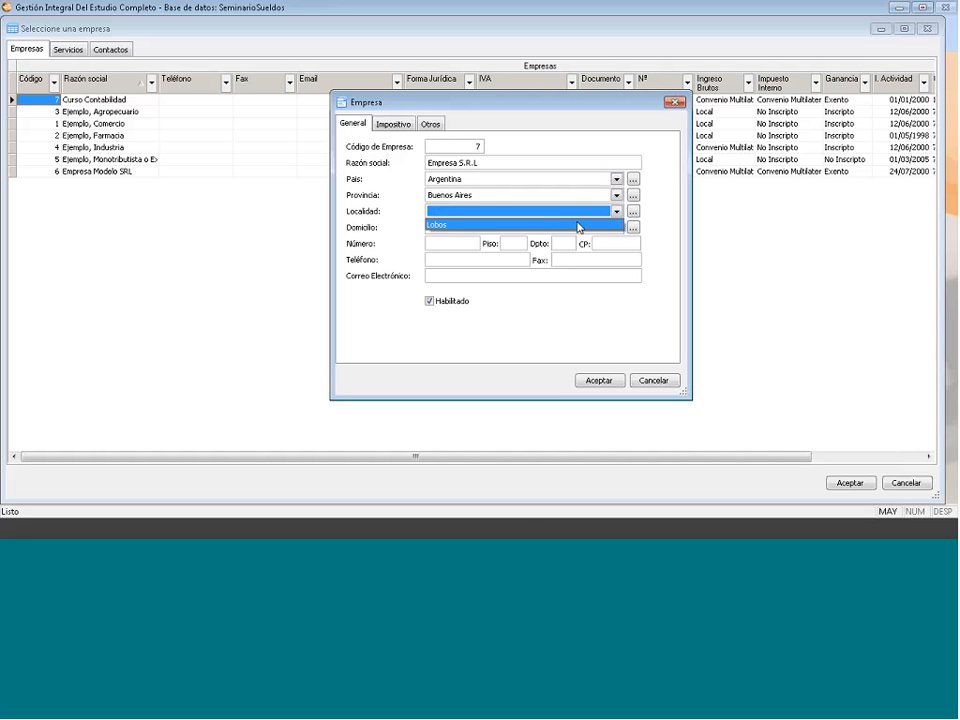
left_click(577, 225)
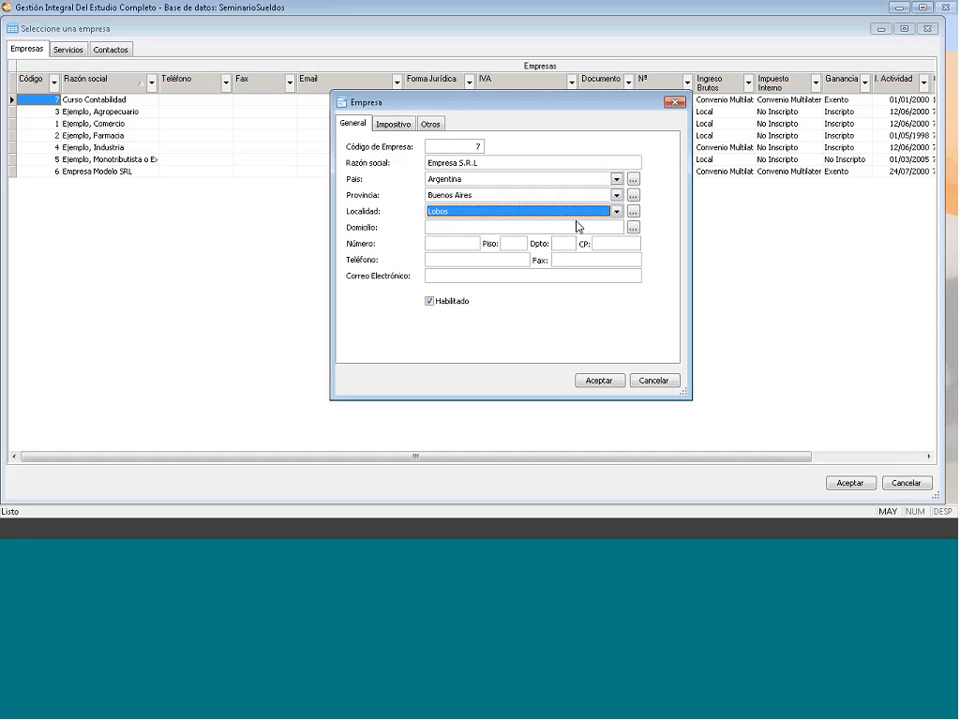
left_click(633, 212)
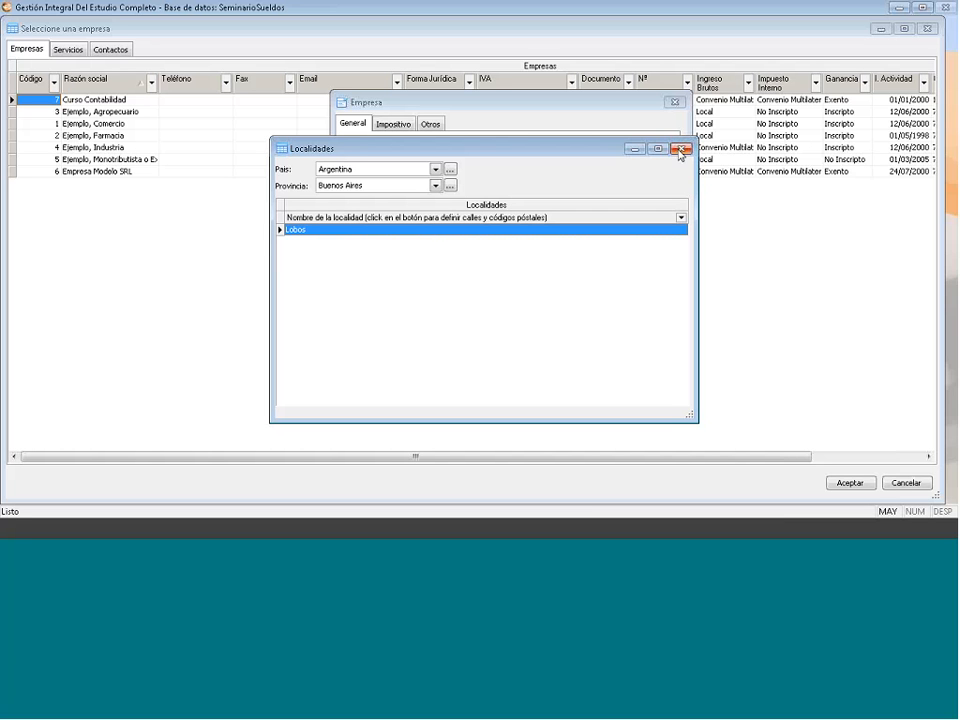
left_click(680, 150)
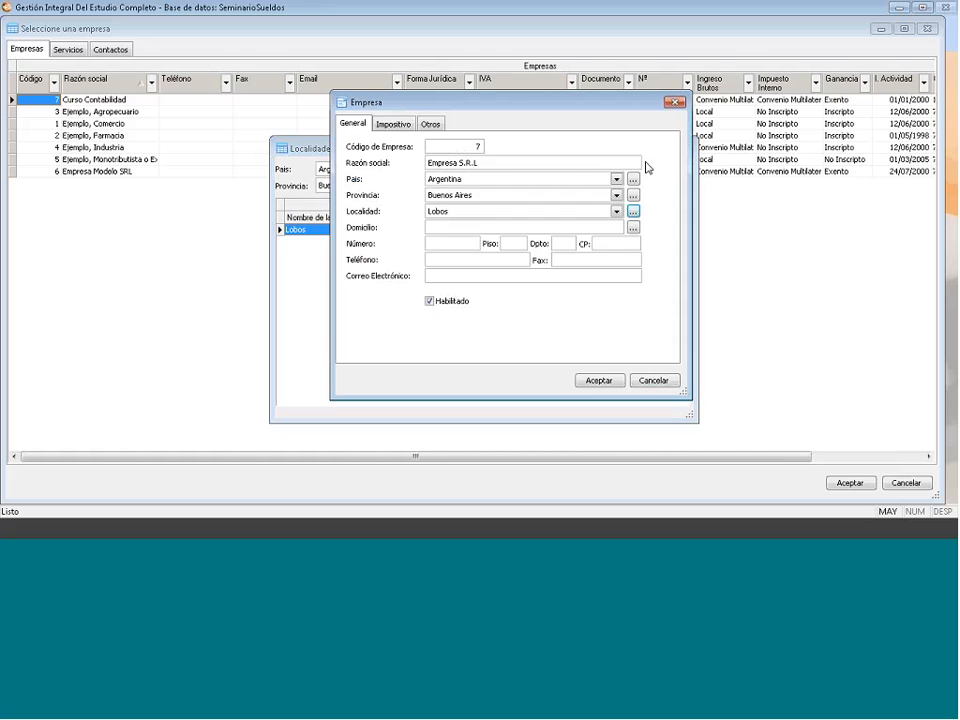
left_click(633, 212)
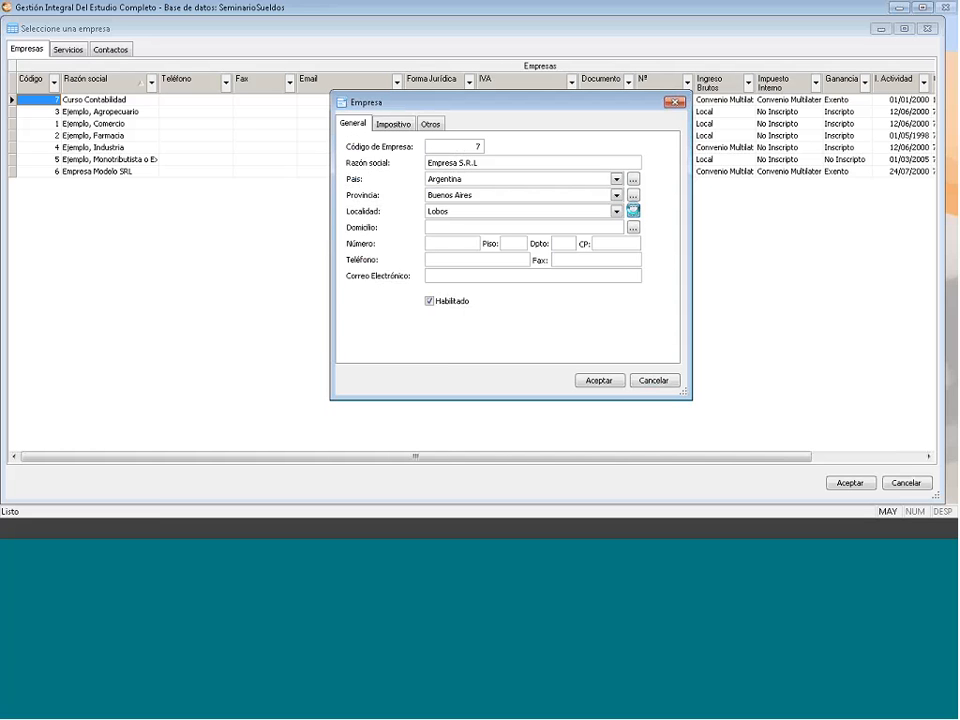
right_click(353, 270)
left_click(677, 149)
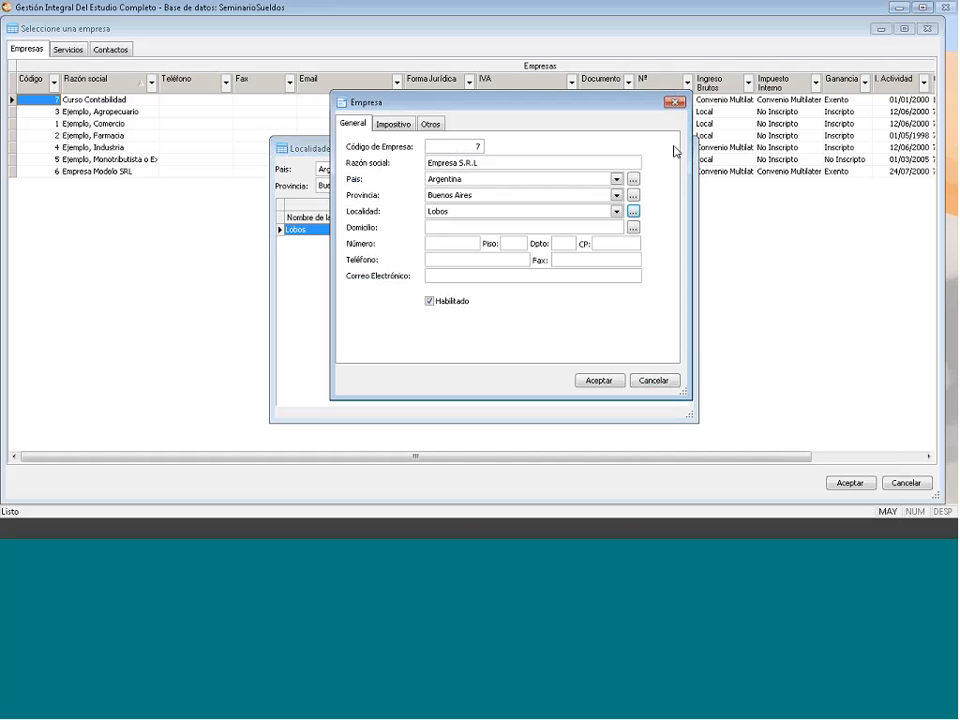
left_click(442, 226)
key("Caps_Lock")
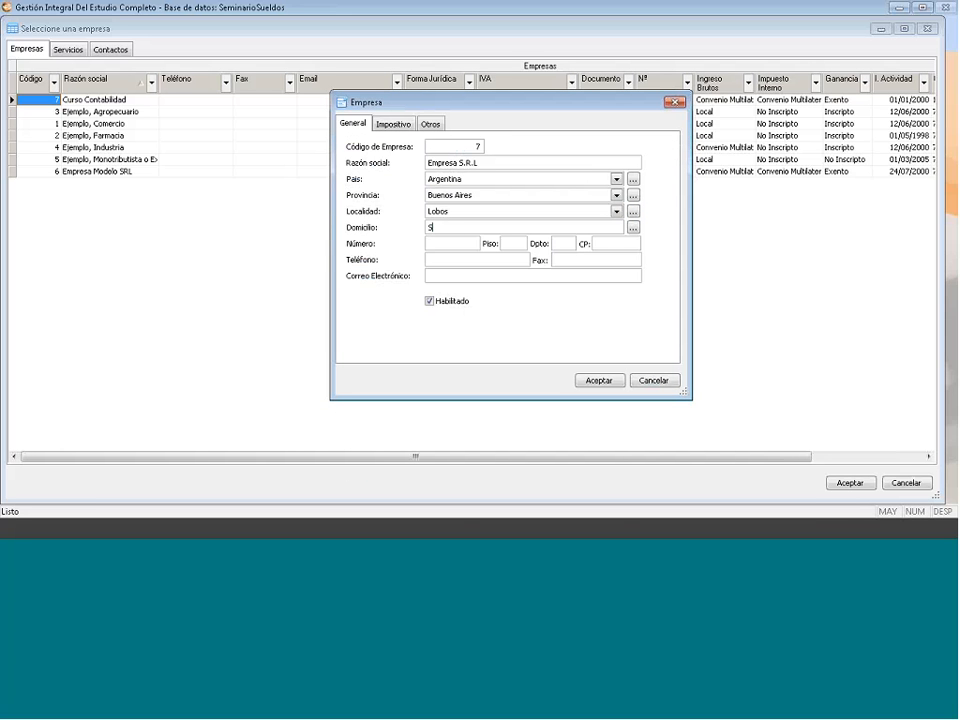
left_click(446, 245)
left_click(615, 243)
type("7240")
- Leave the fax, phone and e-mail fields blank and show the Impositivo tax section
left_click(577, 259)
left_click(483, 272)
left_click(478, 259)
left_click(477, 275)
left_click(408, 125)
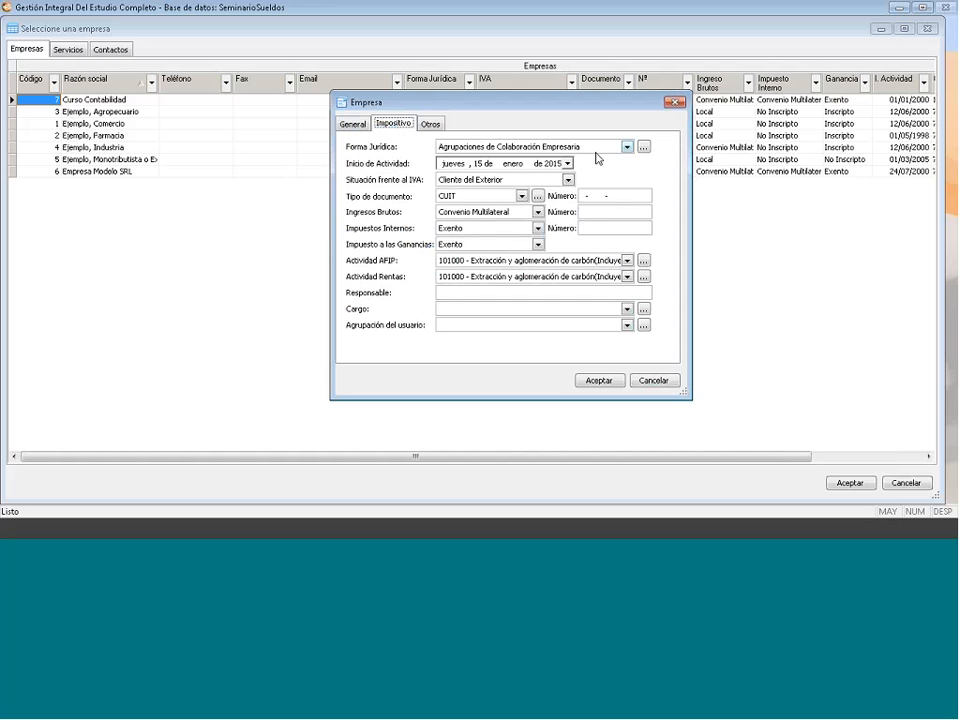
- Set the legal form to Sociedad de Responsabilidad Limitada and activity start date to 01/01/2000
left_click(626, 148)
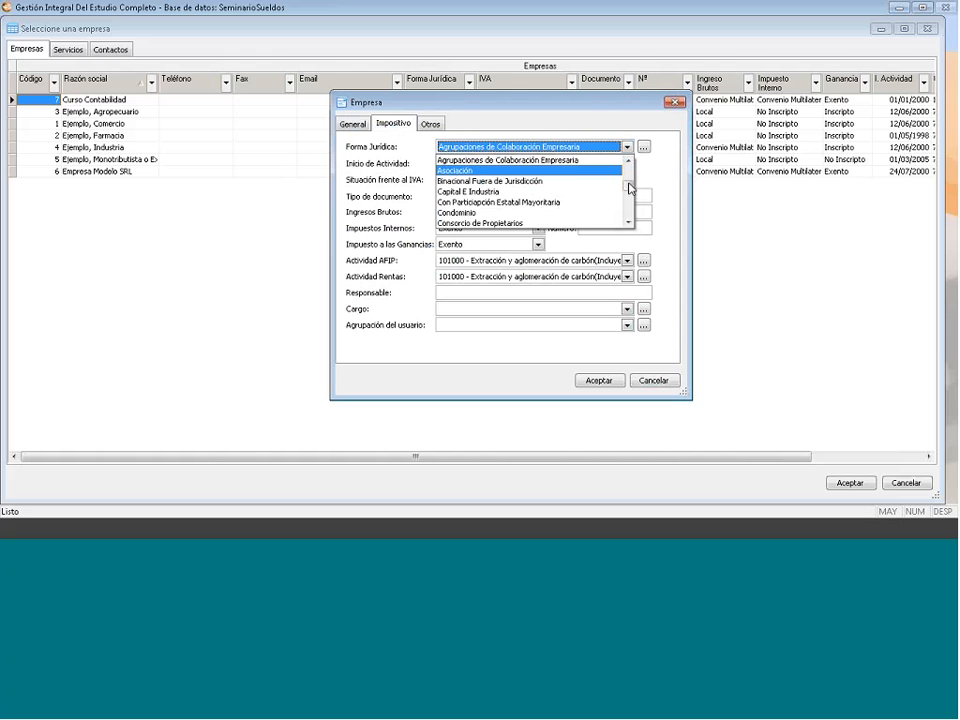
left_click_drag(629, 200, 628, 212)
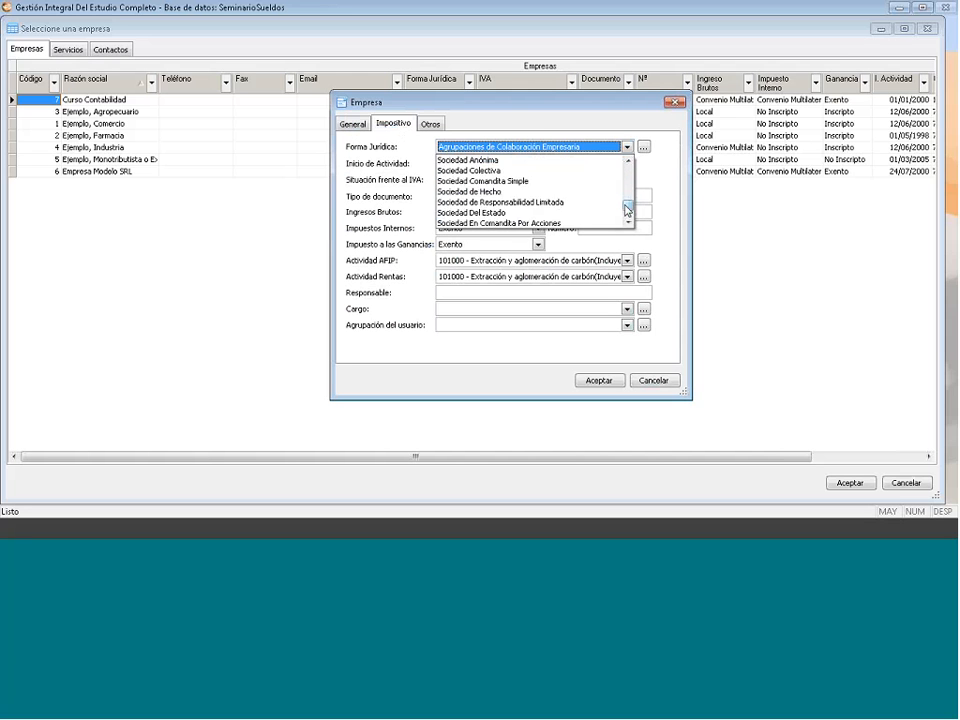
left_click(563, 203)
left_click(479, 164)
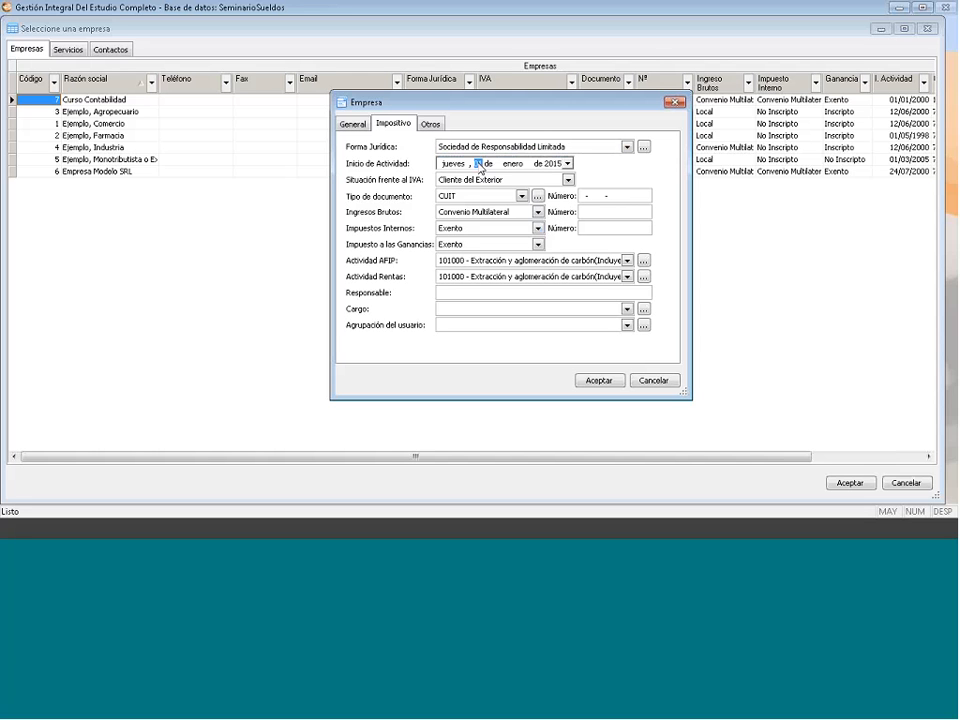
type("01")
left_click(551, 163)
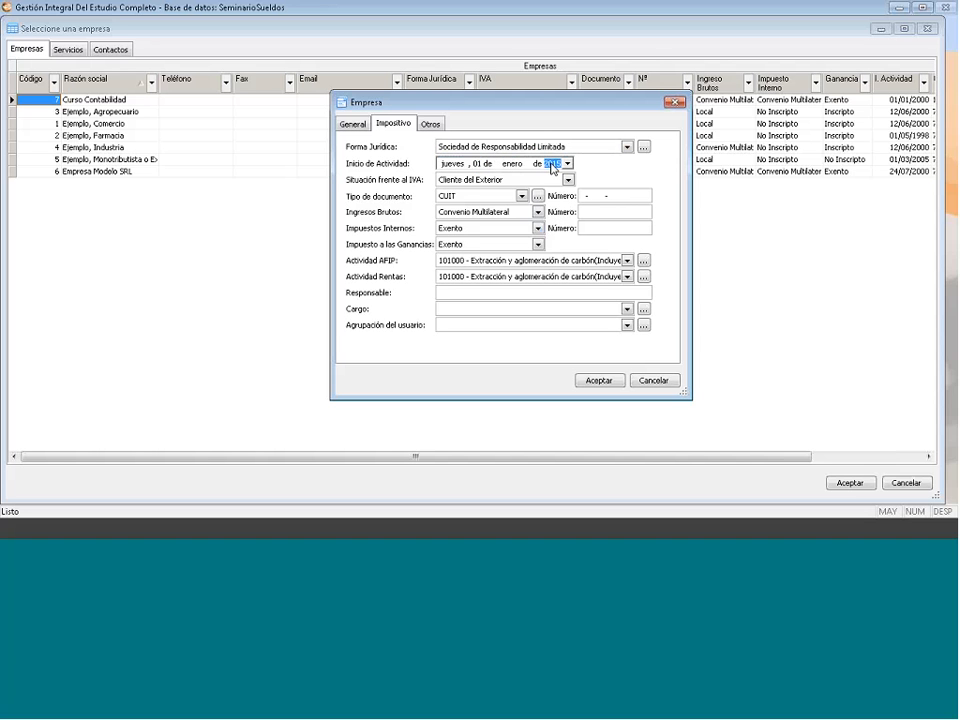
type("2000")
- Set VAT status to IVA Responsable Inscripto and enter the company's CUIT number
left_click(566, 180)
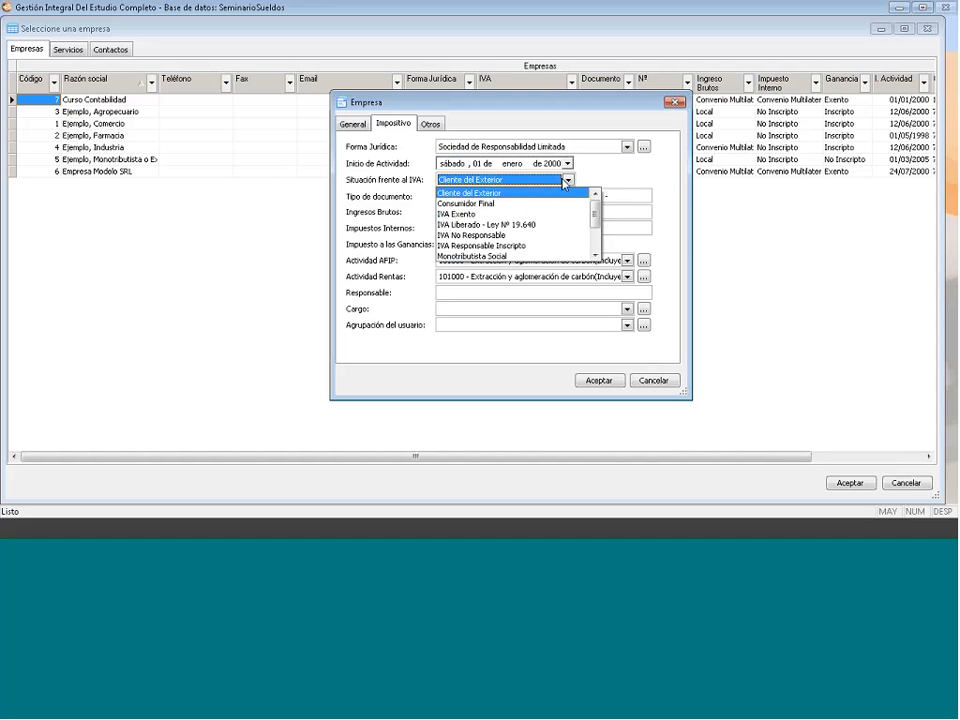
left_click(578, 245)
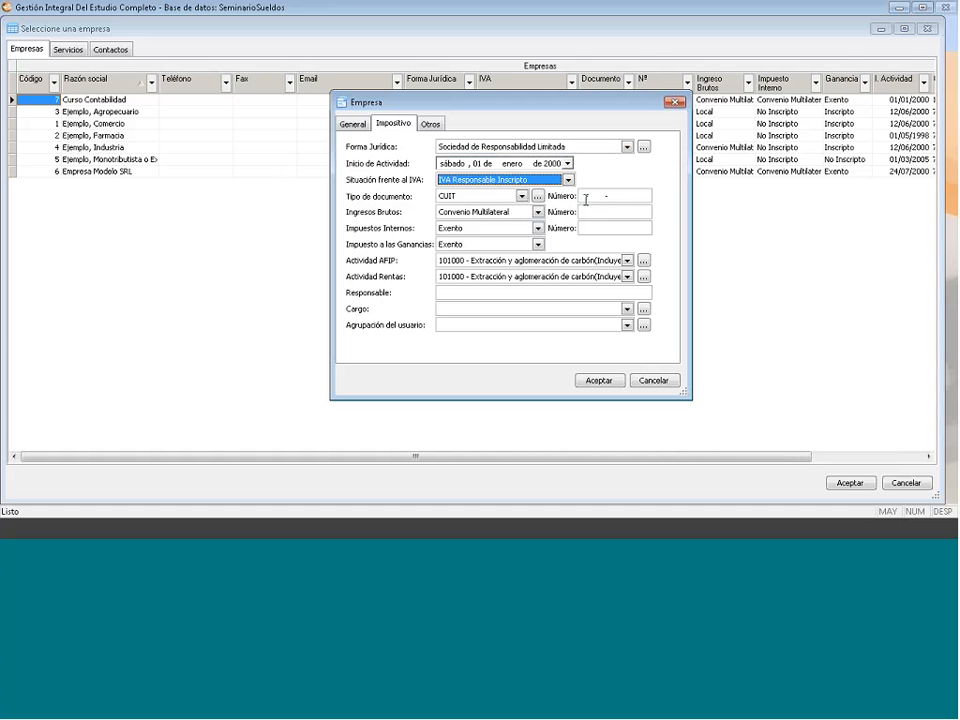
left_click(584, 200)
left_click(584, 196)
type("30-111111")
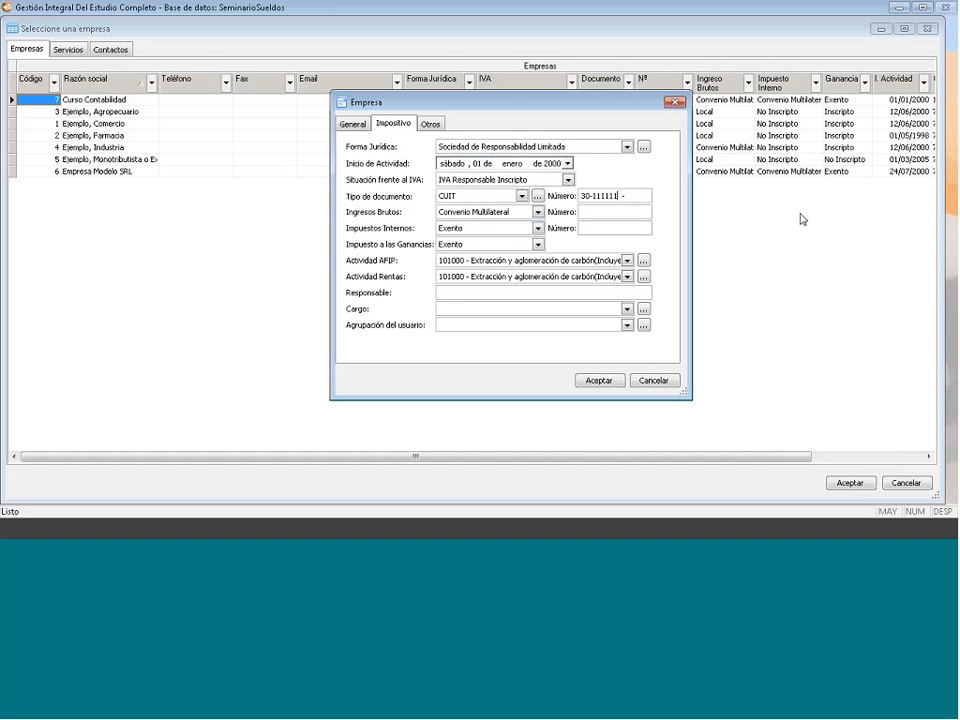
type("11-8")
- Set Impuestos Internos to No Inscripto and Ganancias to Inscripto, then browse the AFIP activities
left_click(537, 229)
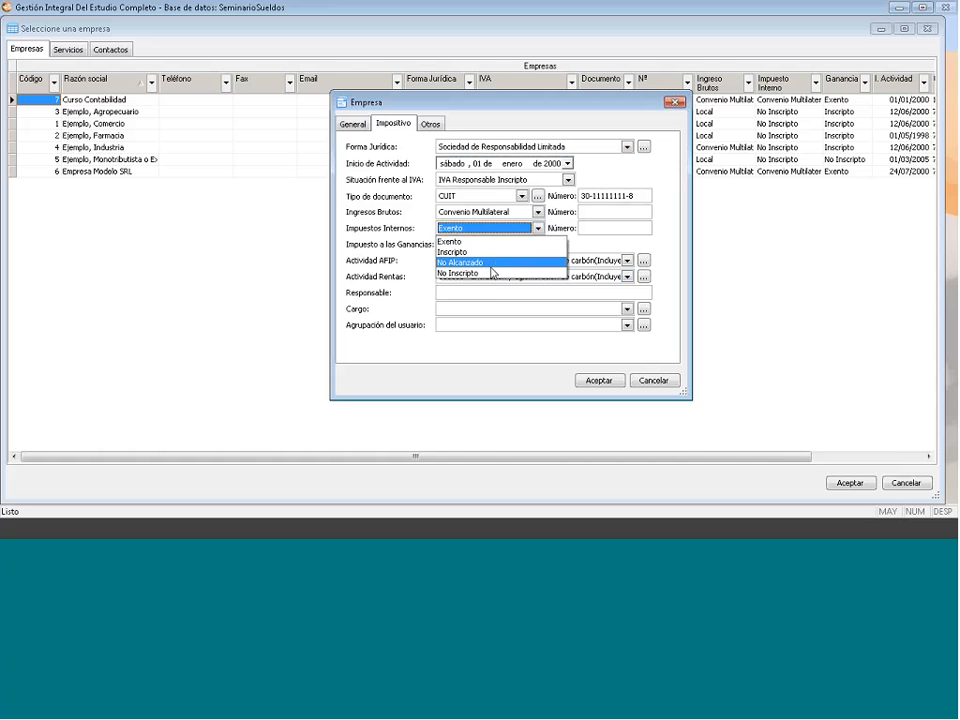
left_click(491, 273)
left_click(505, 245)
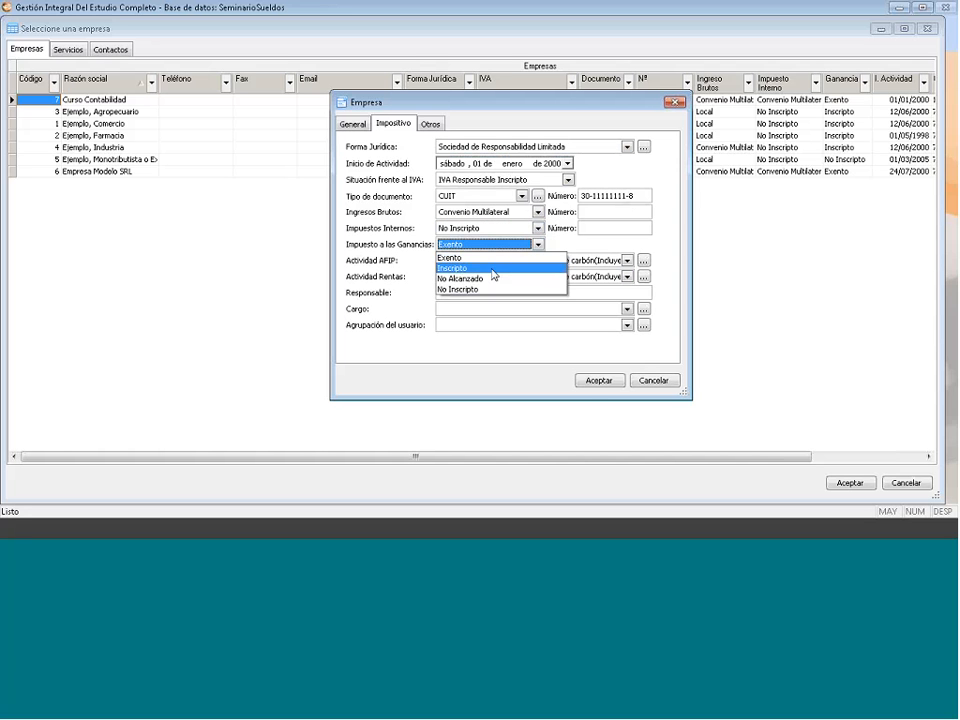
left_click(491, 268)
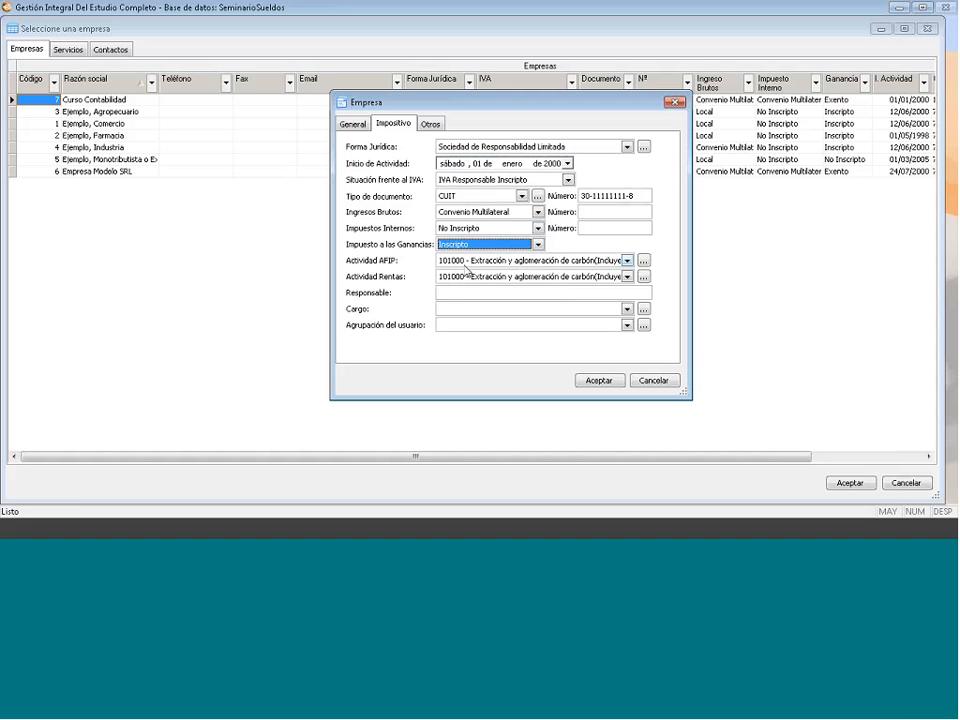
left_click(627, 261)
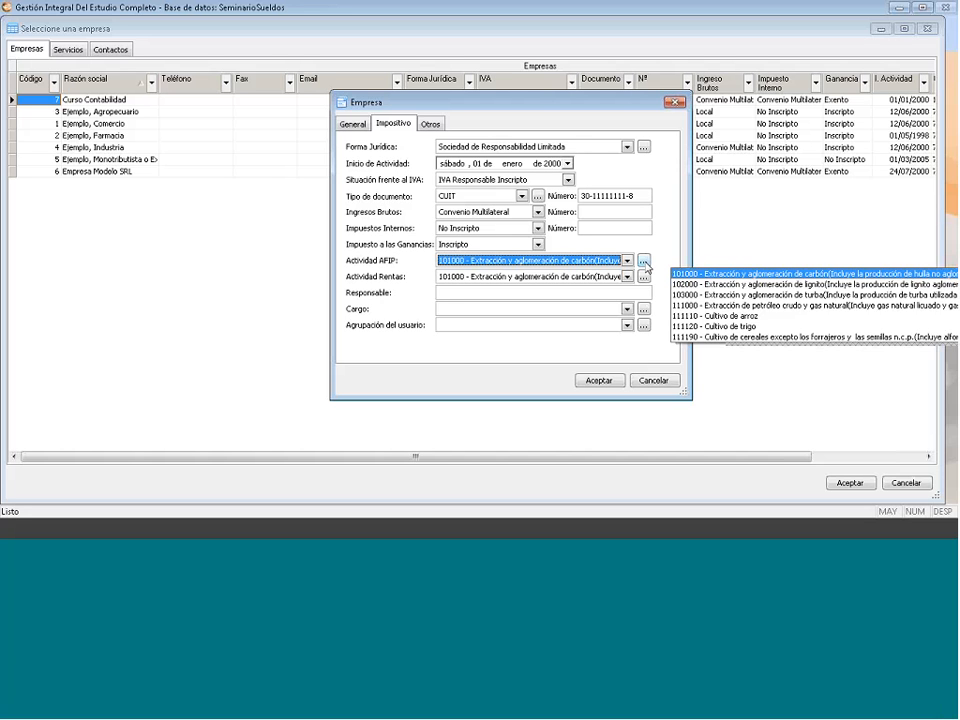
left_click(644, 262)
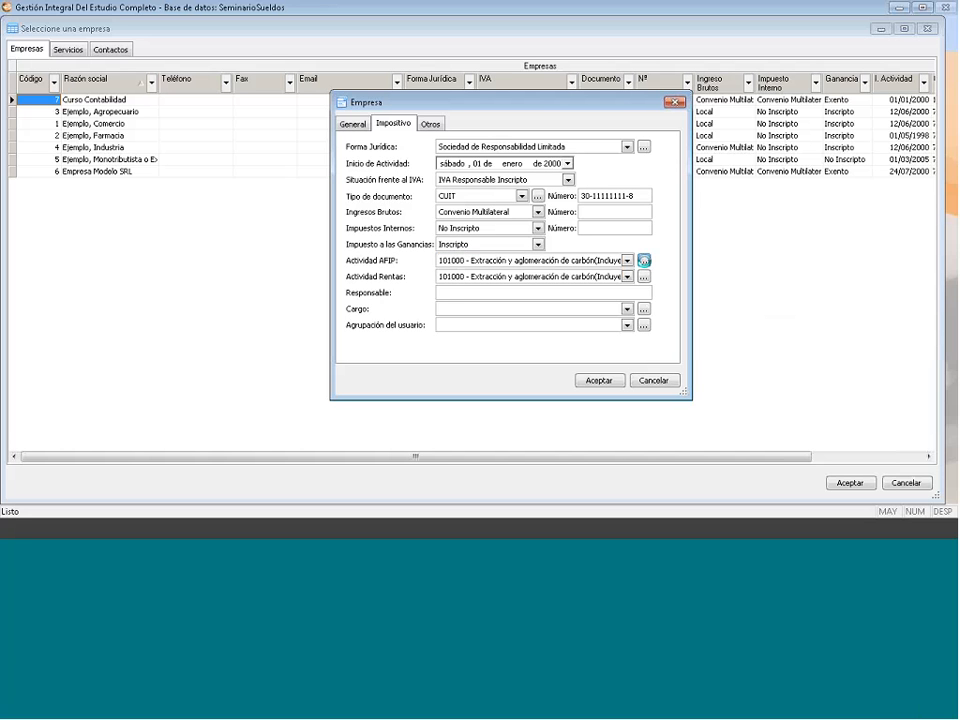
- Open the Actividades de la AFIP catalogue, start then cancel a new activity, and close it
left_click(644, 261)
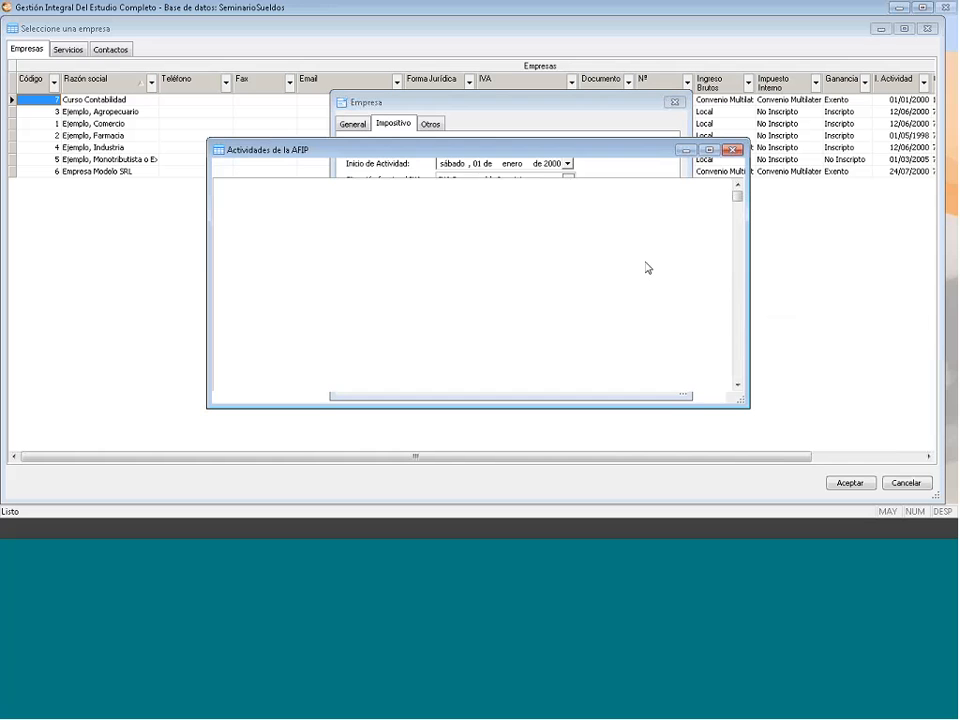
right_click(282, 268)
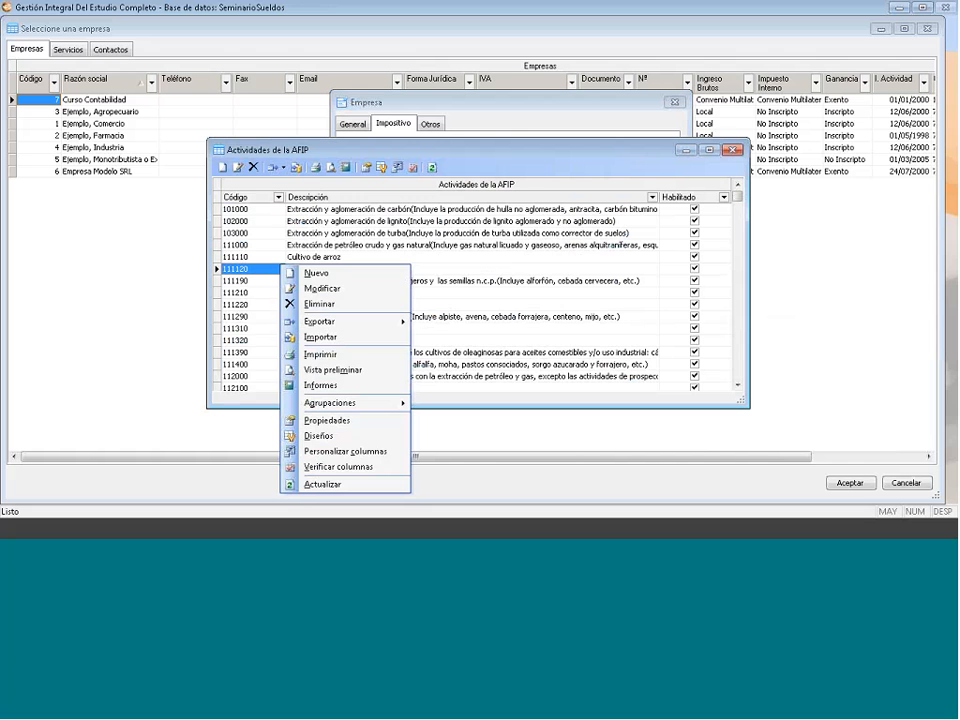
left_click(722, 144)
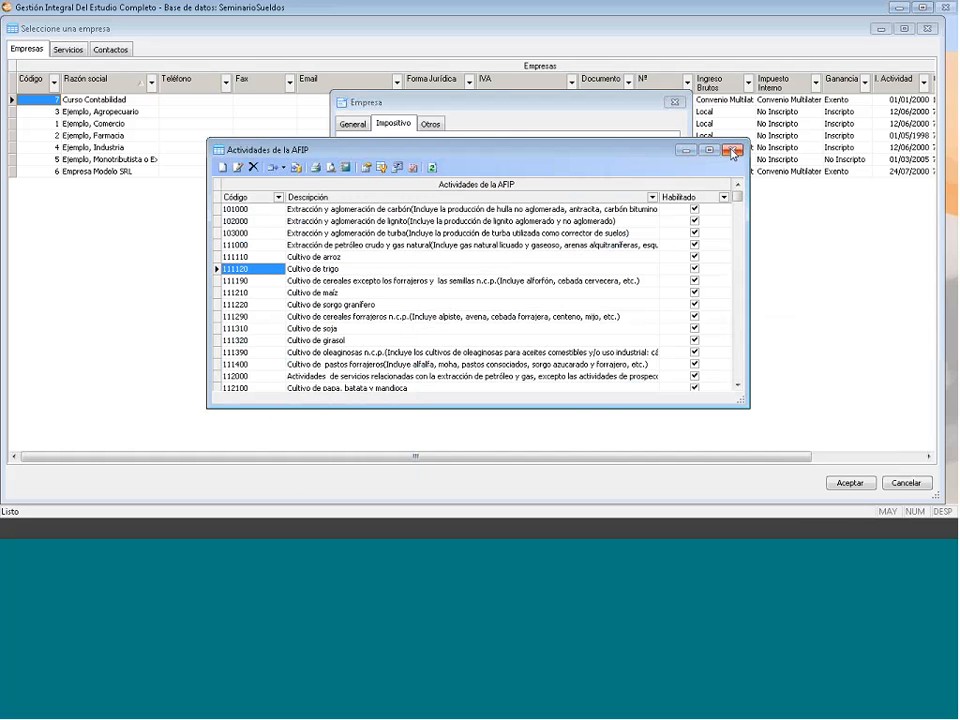
left_click(733, 150)
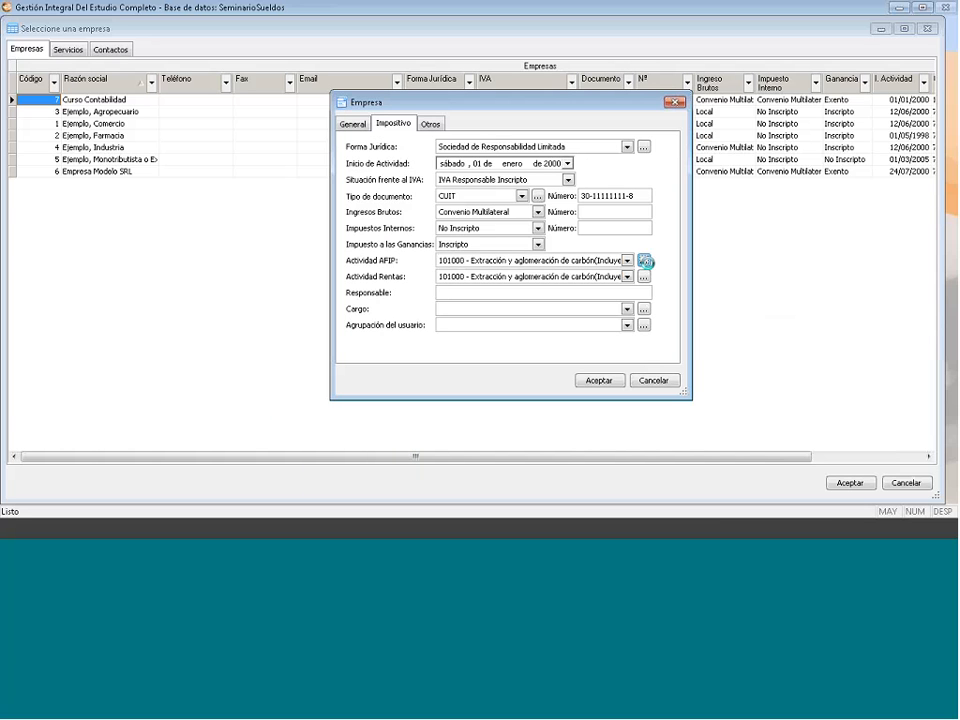
left_click(645, 261)
right_click(287, 269)
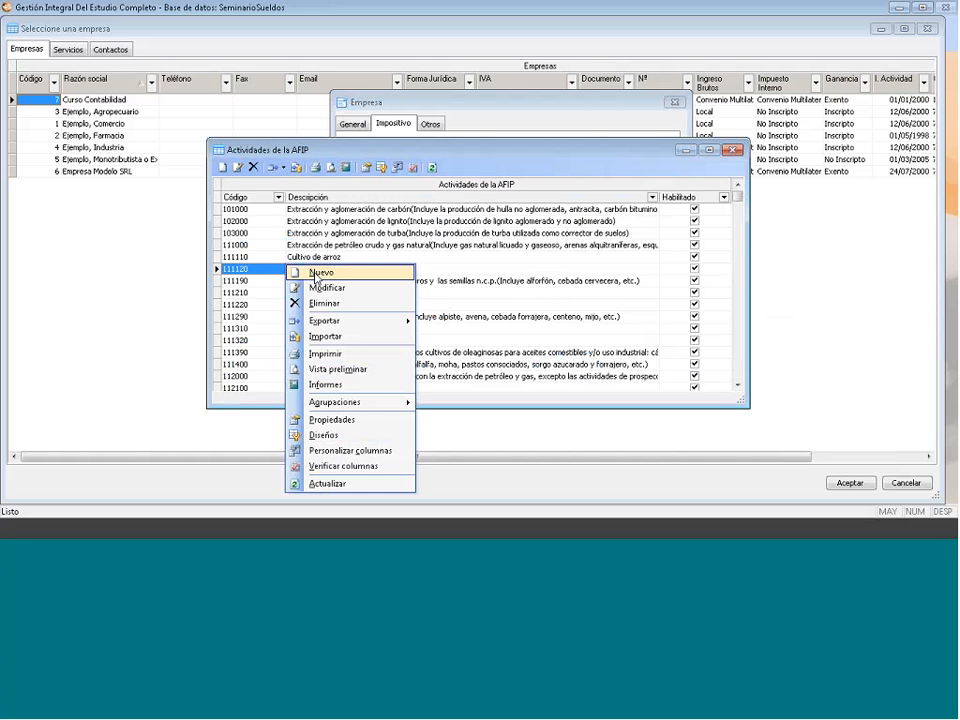
left_click(316, 273)
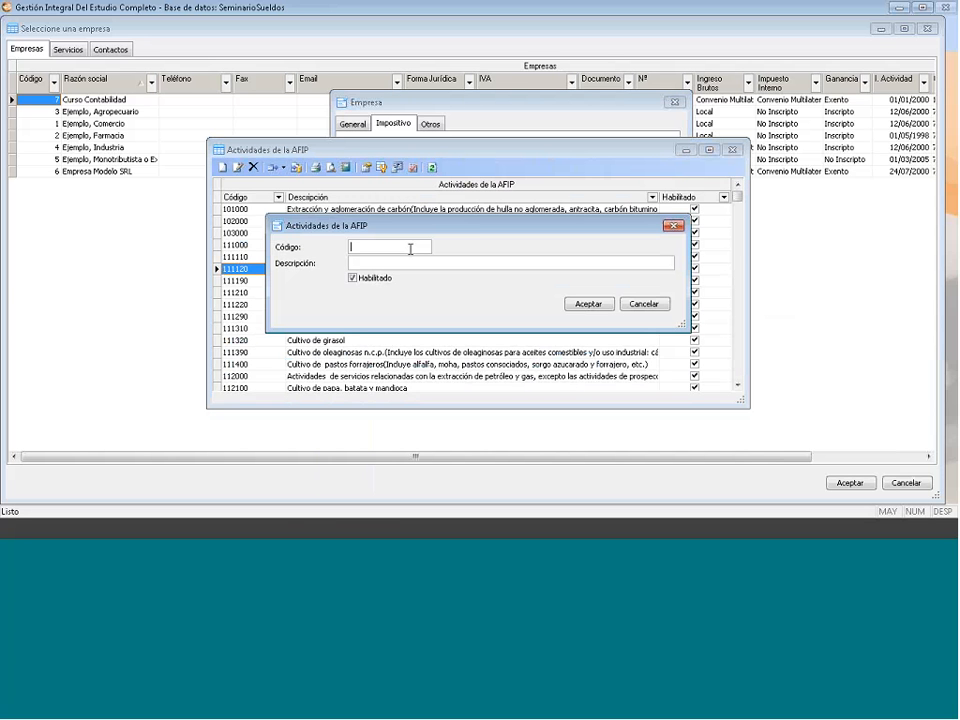
left_click(377, 264)
left_click(674, 226)
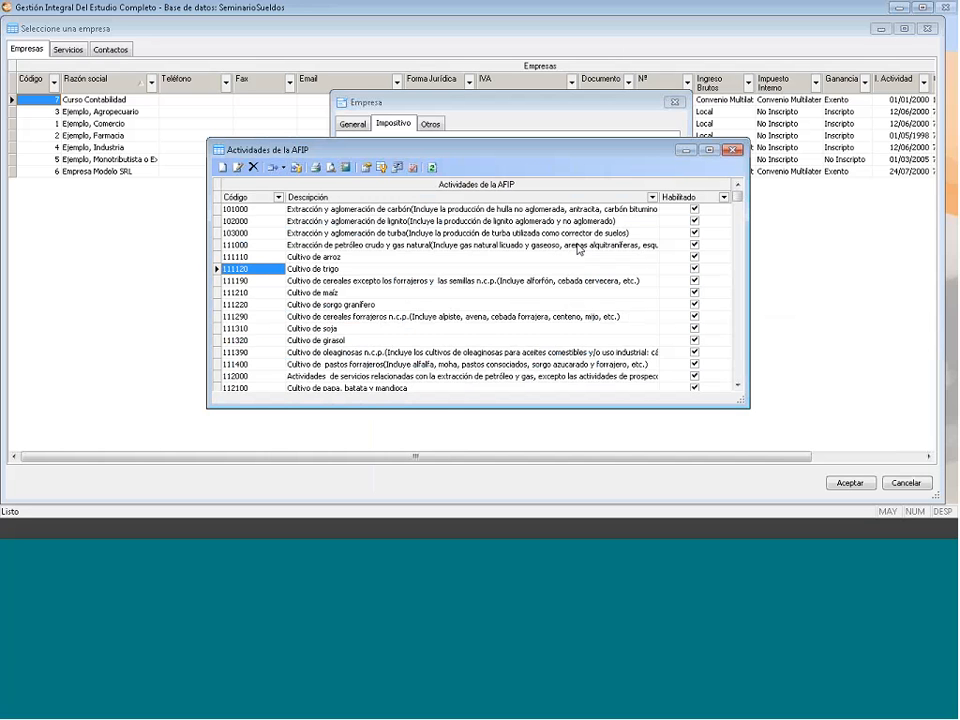
left_click(732, 151)
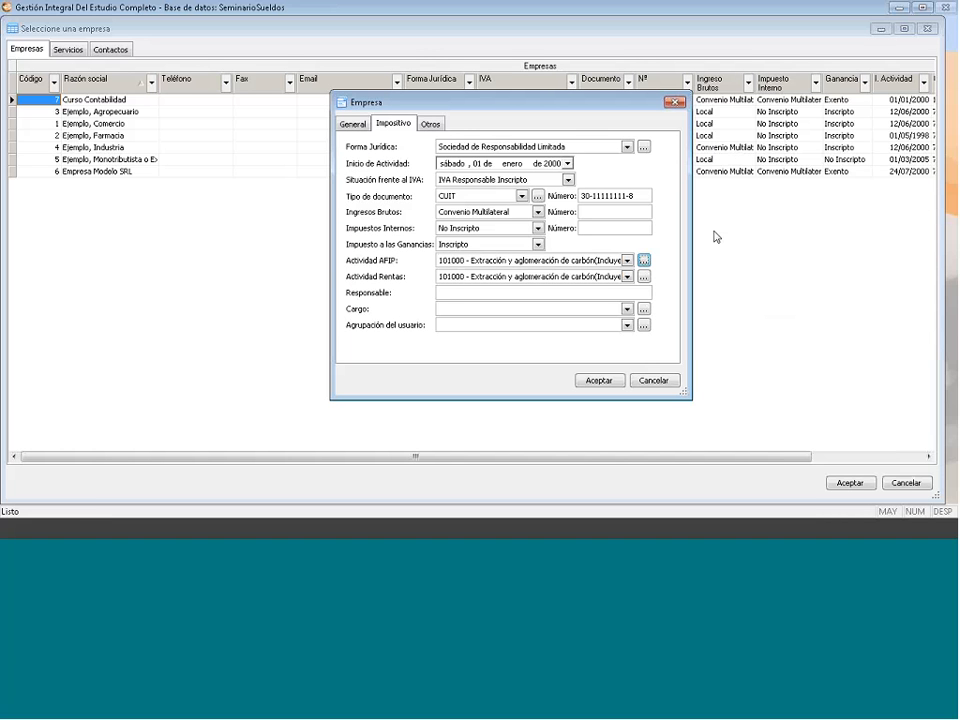
- Enter 'Responsable' as the responsible person with Cargo set to Director
left_click(627, 260)
left_click(627, 260)
left_click(466, 292)
type("Responsable")
left_click(627, 310)
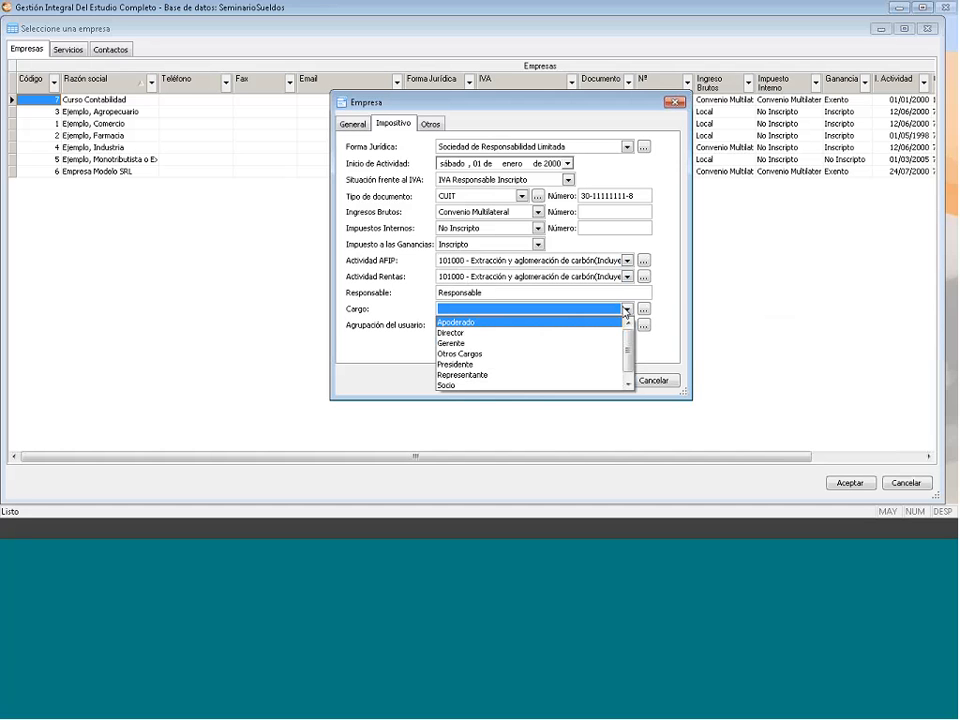
left_click(516, 333)
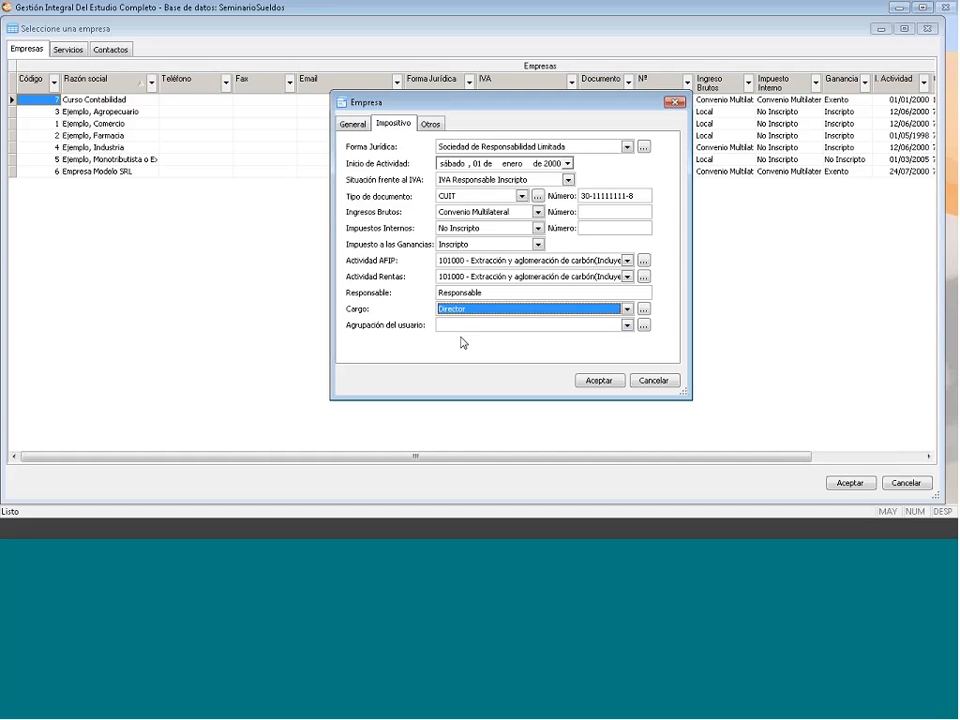
left_click(628, 325)
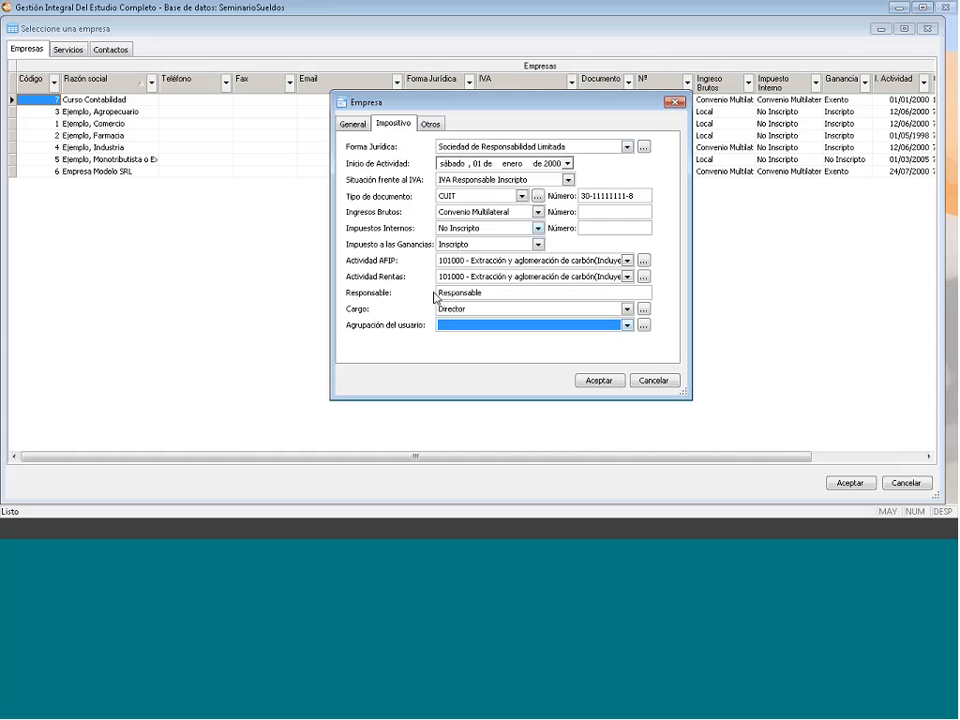
left_click(436, 125)
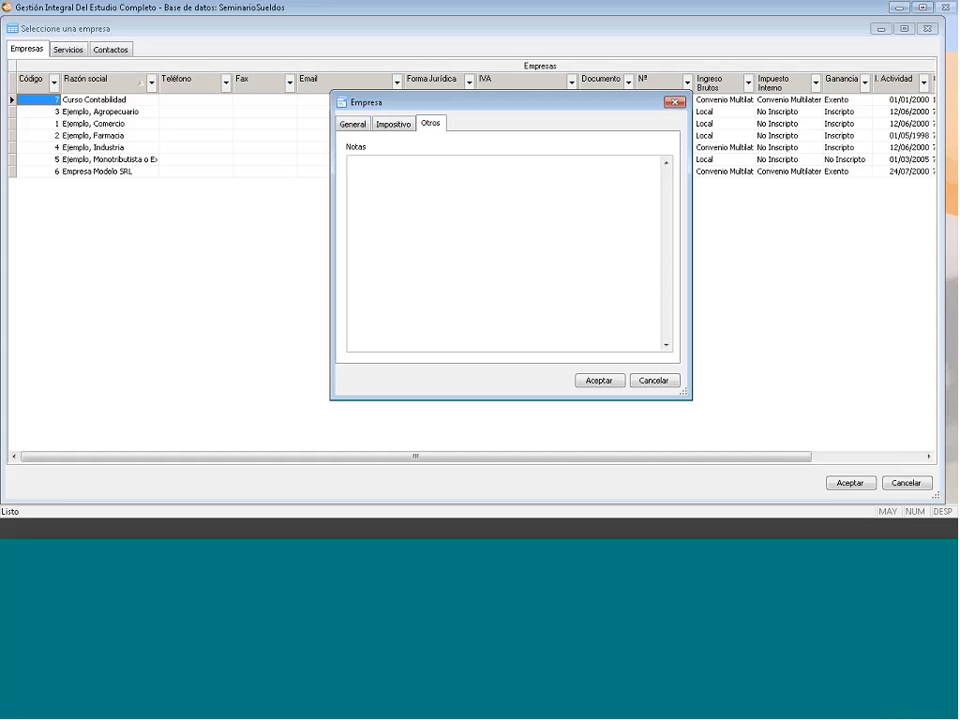
- Add the note 'Nota' and try saving, dismissing the duplicate company code warning
left_click(404, 182)
type("Nota")
key("ctrl+Tab")
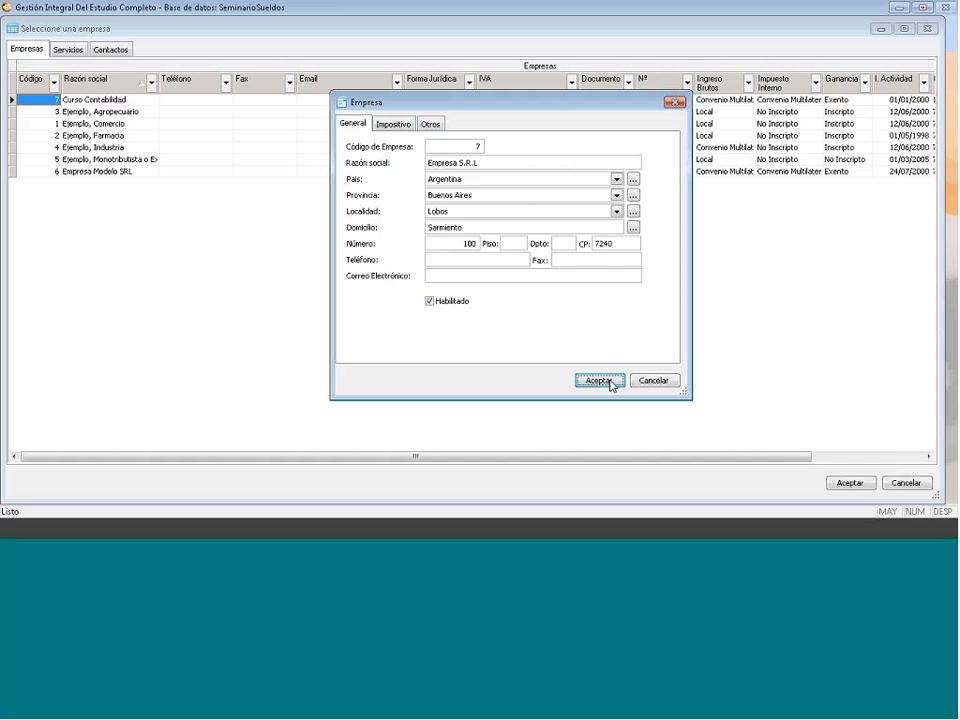
left_click(600, 381)
key("Return")
- Change the Código de Empresa to 8 and save the company
left_click(393, 124)
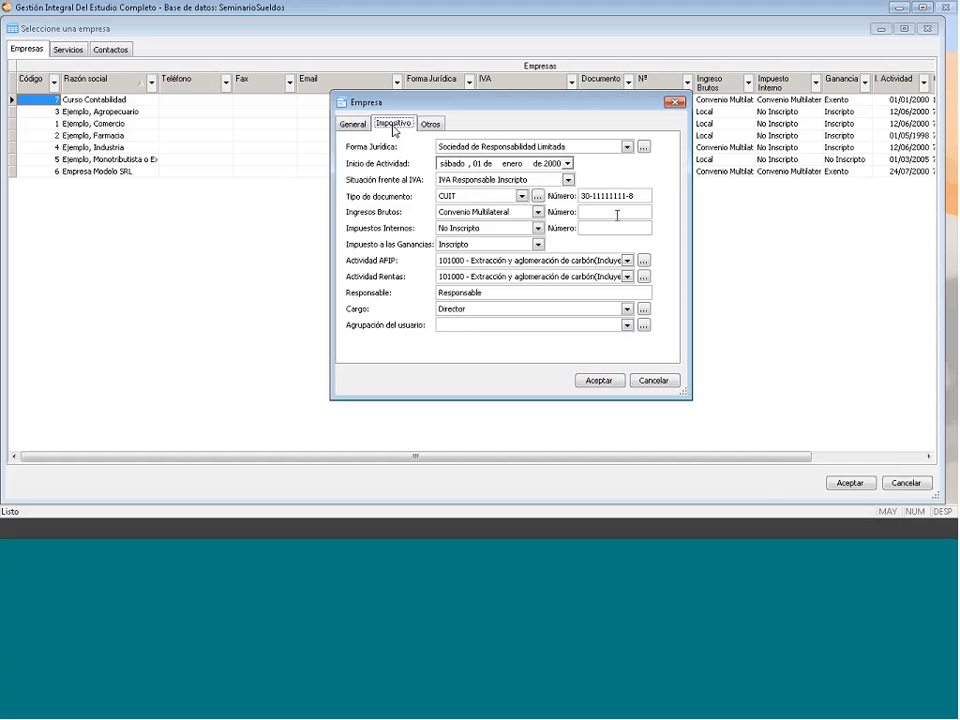
left_click_drag(637, 197, 550, 184)
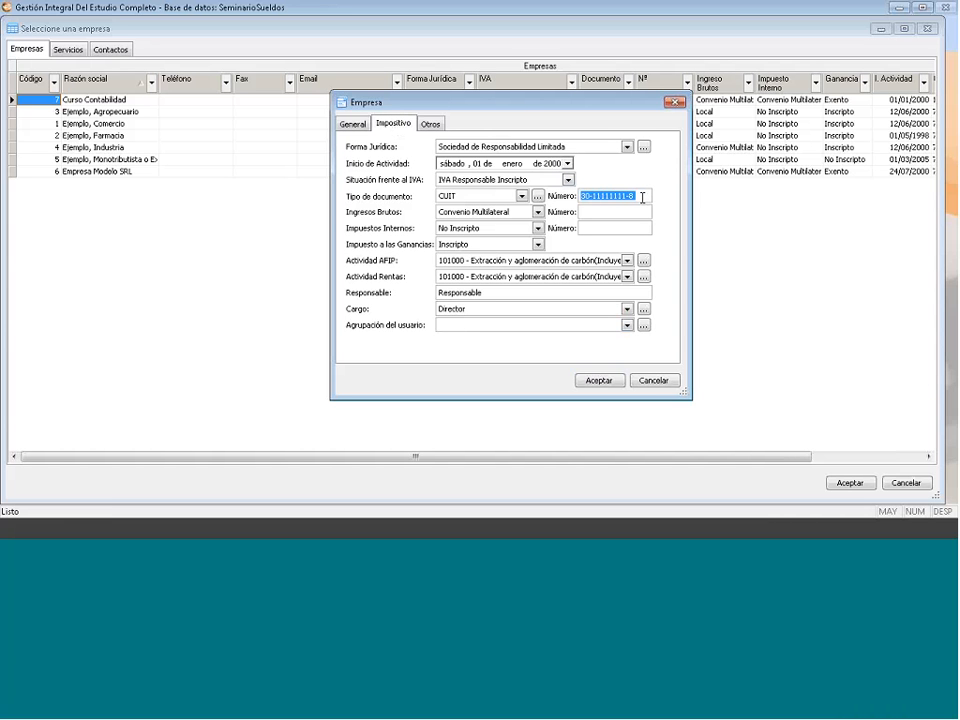
left_click(354, 123)
type("8")
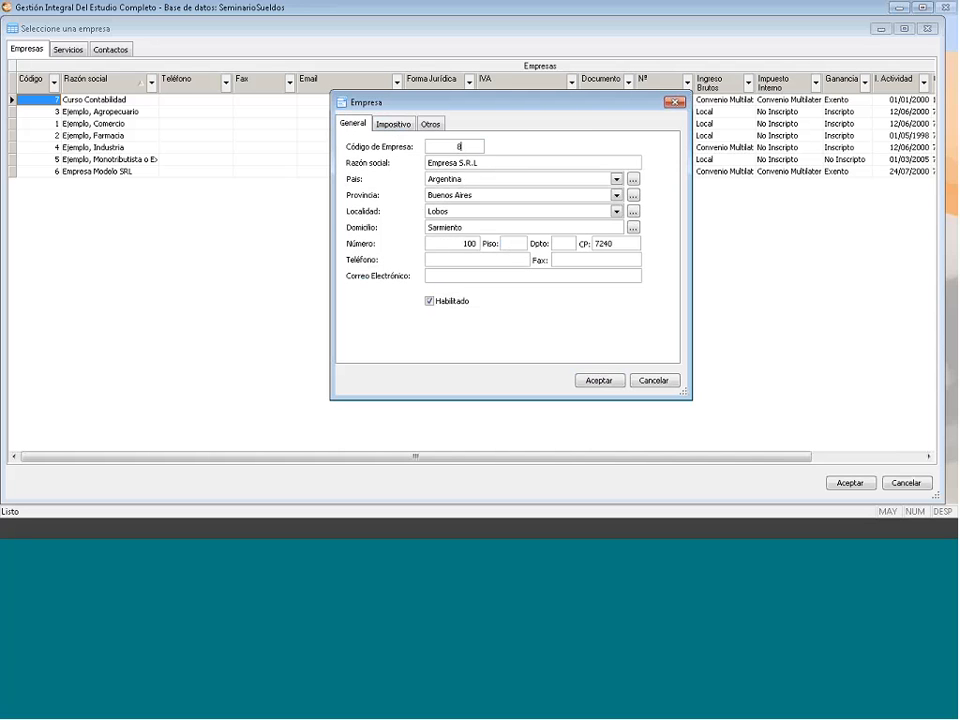
left_click(596, 386)
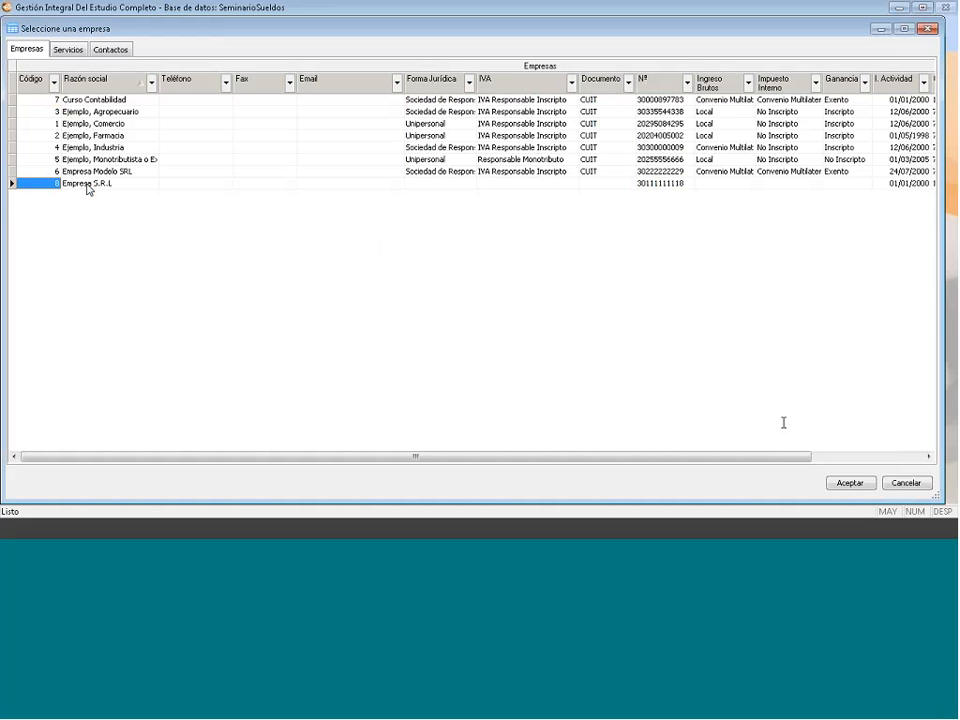
- Select Empresa S.R.L in the company combo as the active company
left_click(87, 184)
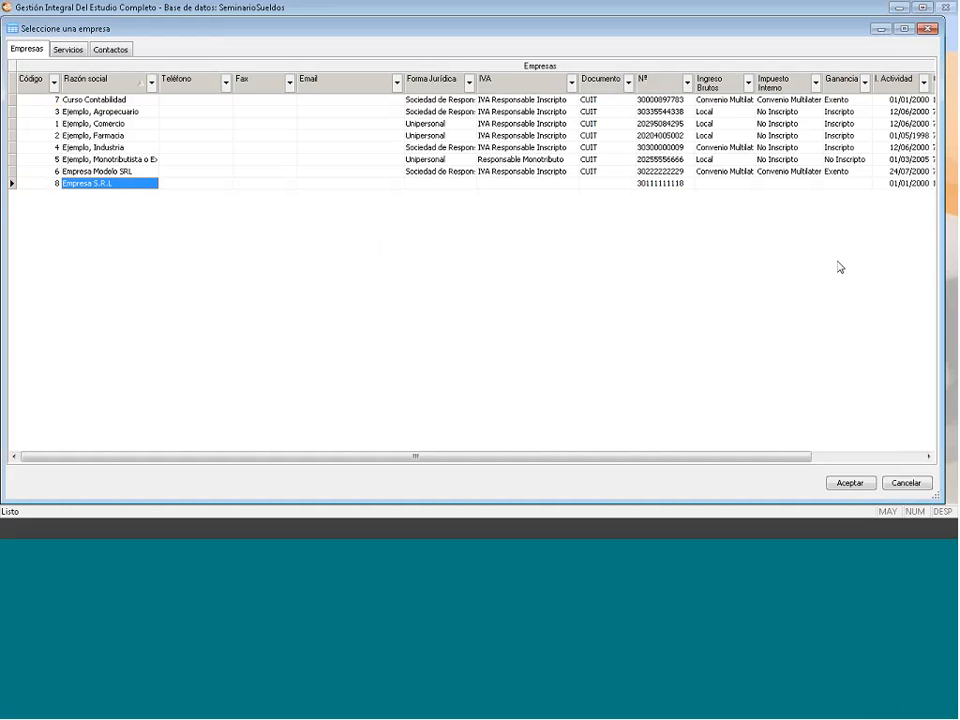
left_click(927, 29)
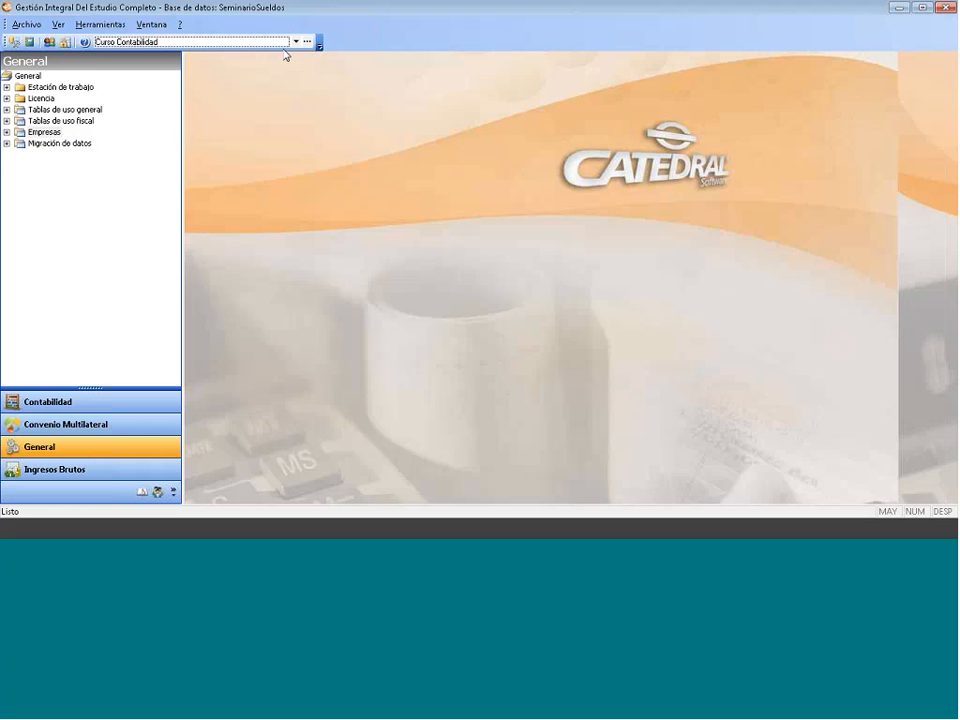
left_click(296, 41)
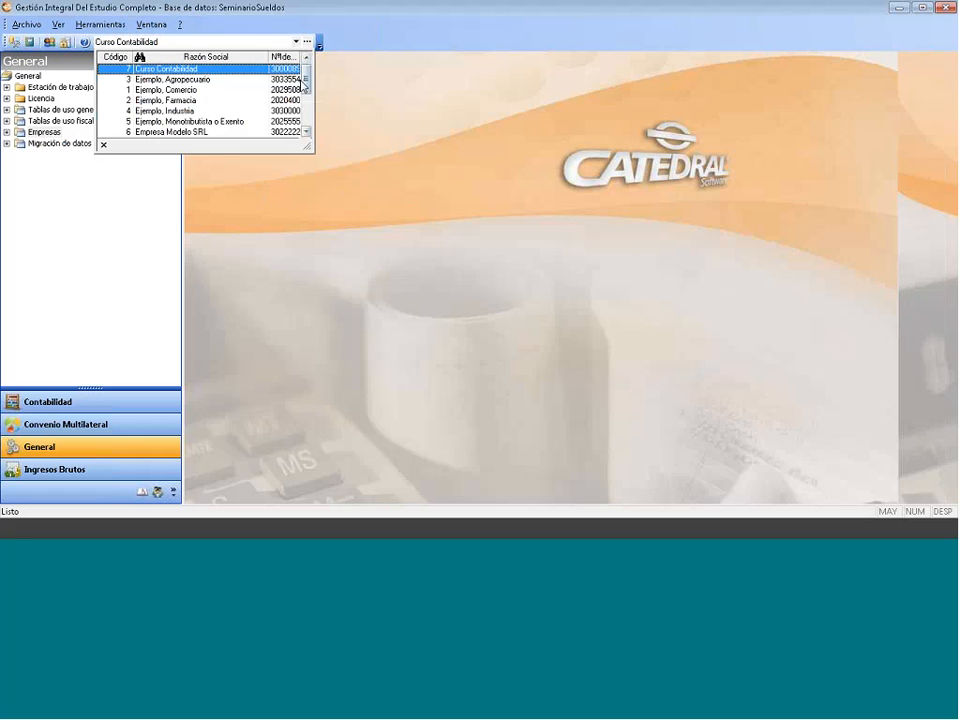
left_click_drag(306, 96, 306, 112)
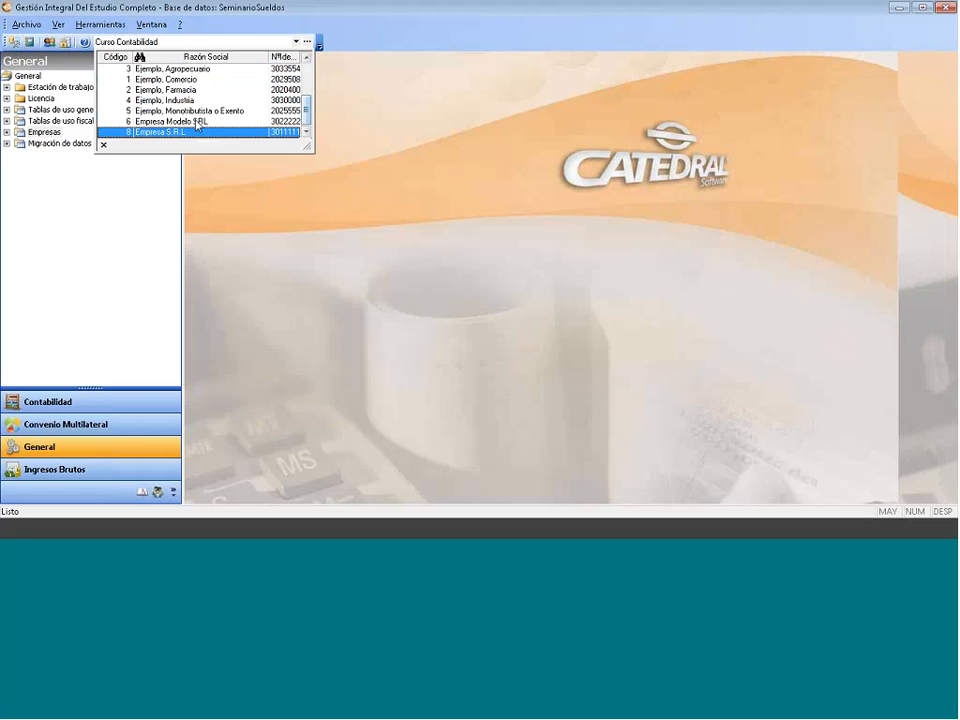
left_click(180, 132)
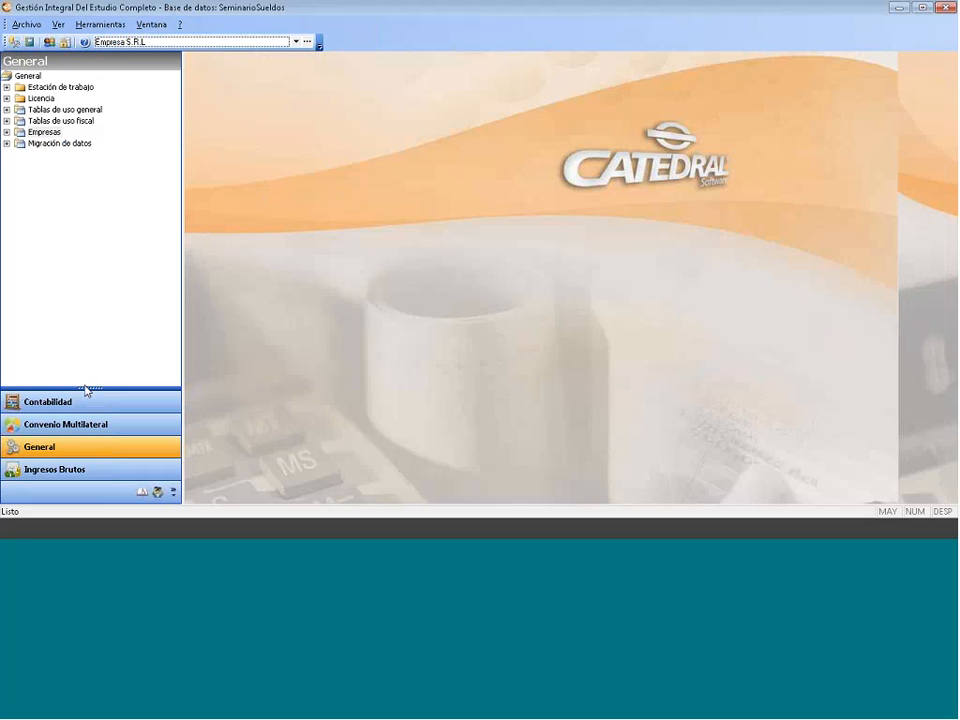
- Open the Sueldos y Jornales module and expand its Consultas e informes branch
left_click_drag(86, 389, 81, 315)
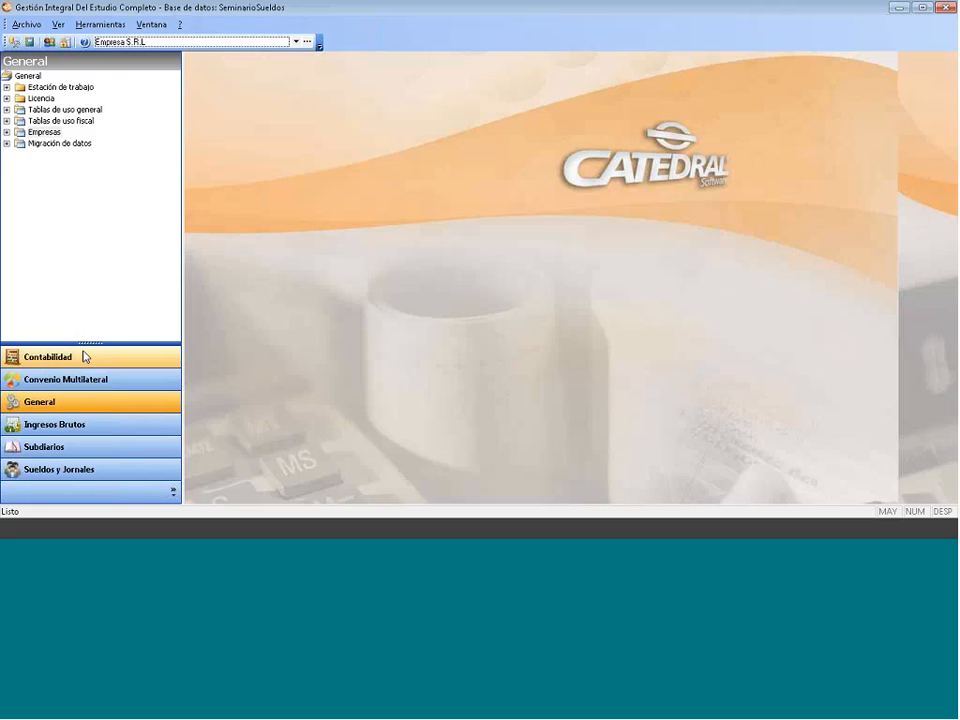
left_click(70, 472)
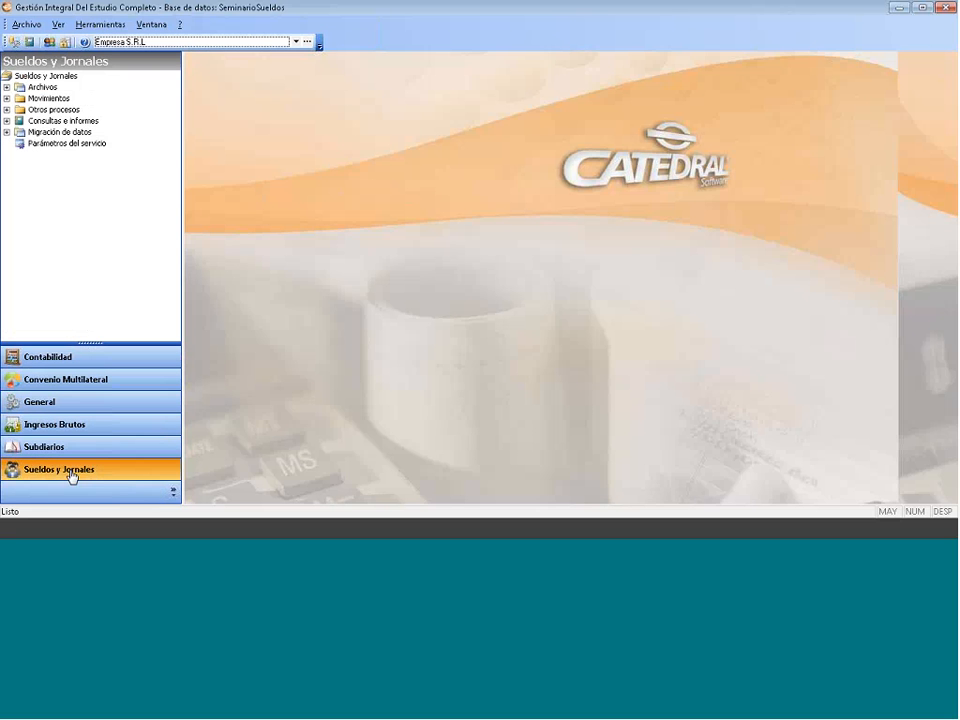
left_click(7, 87)
left_click(7, 87)
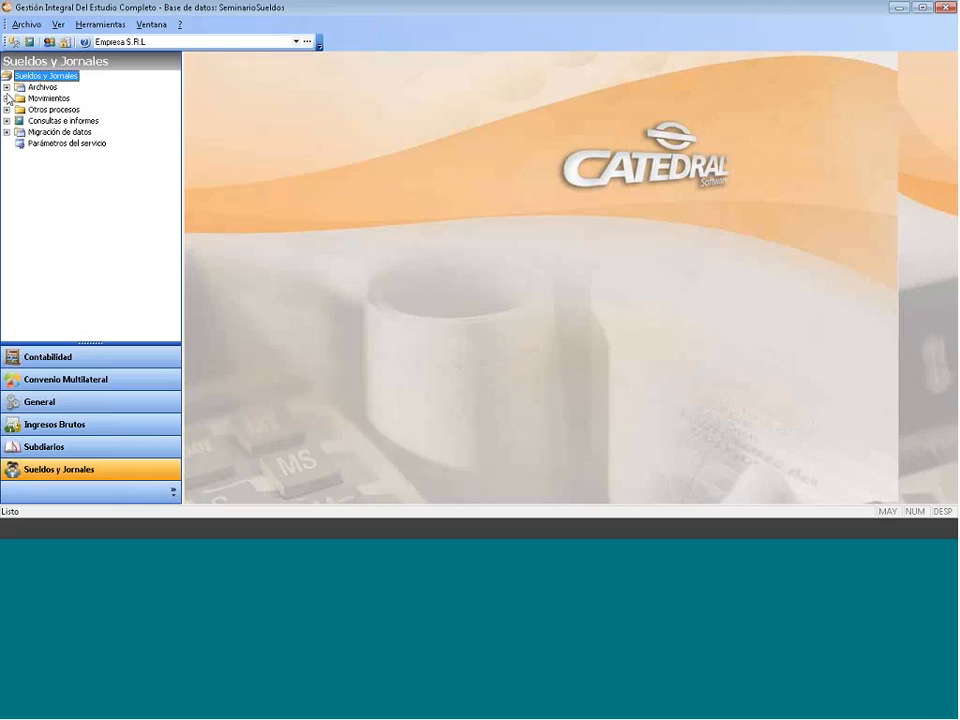
left_click(7, 98)
left_click(7, 98)
left_click(7, 109)
left_click(7, 109)
left_click(7, 120)
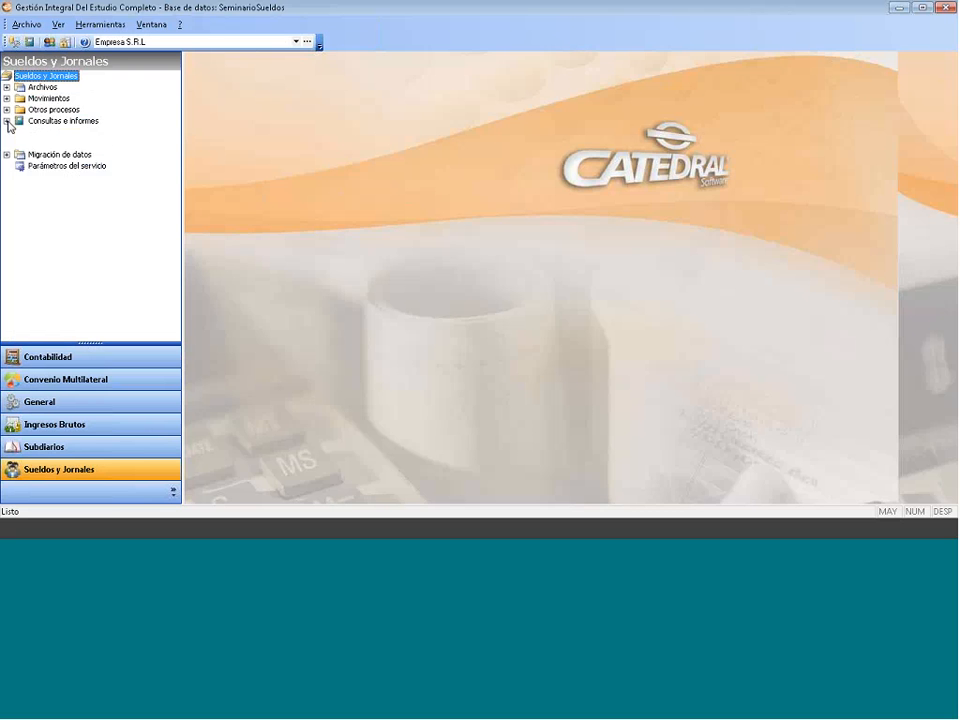
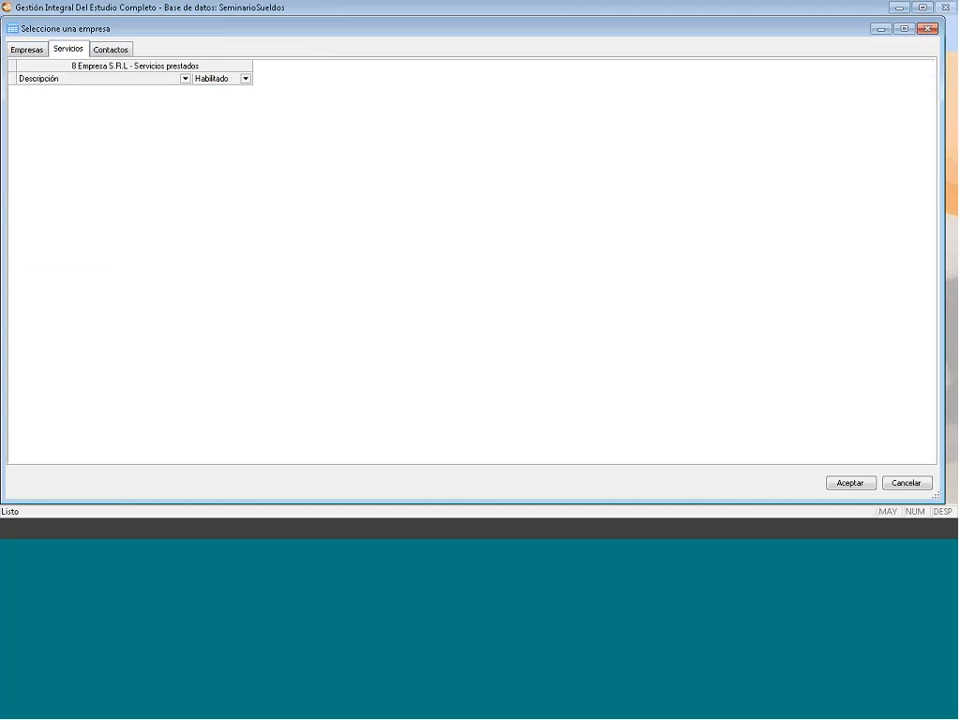
- Add a new enabled Sueldos y Jornales entry to the company's Servicios list
right_click(131, 121)
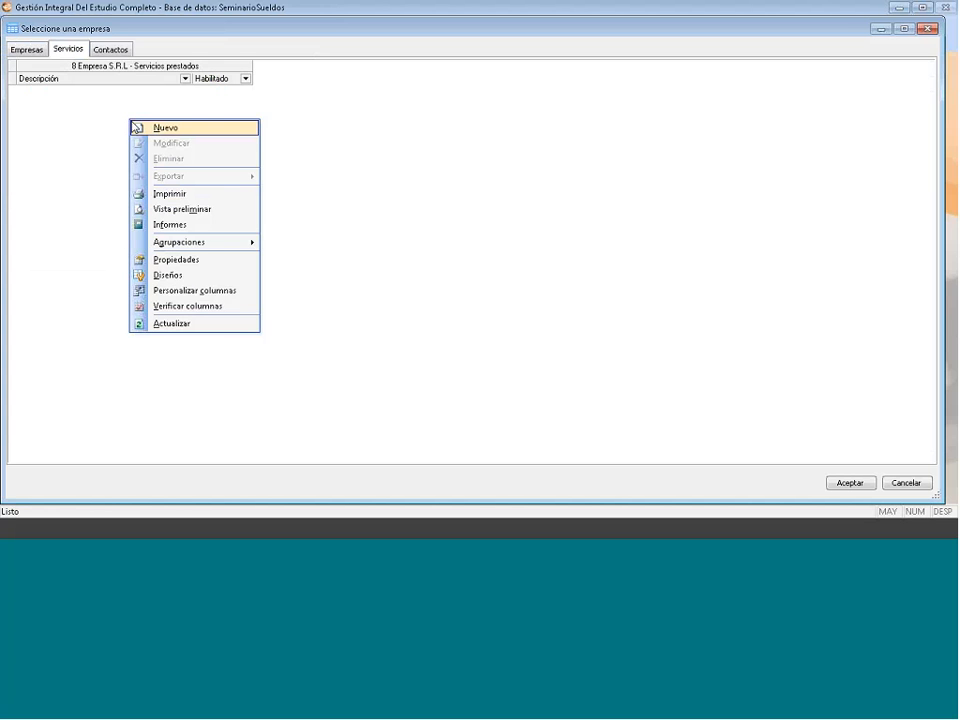
left_click(146, 132)
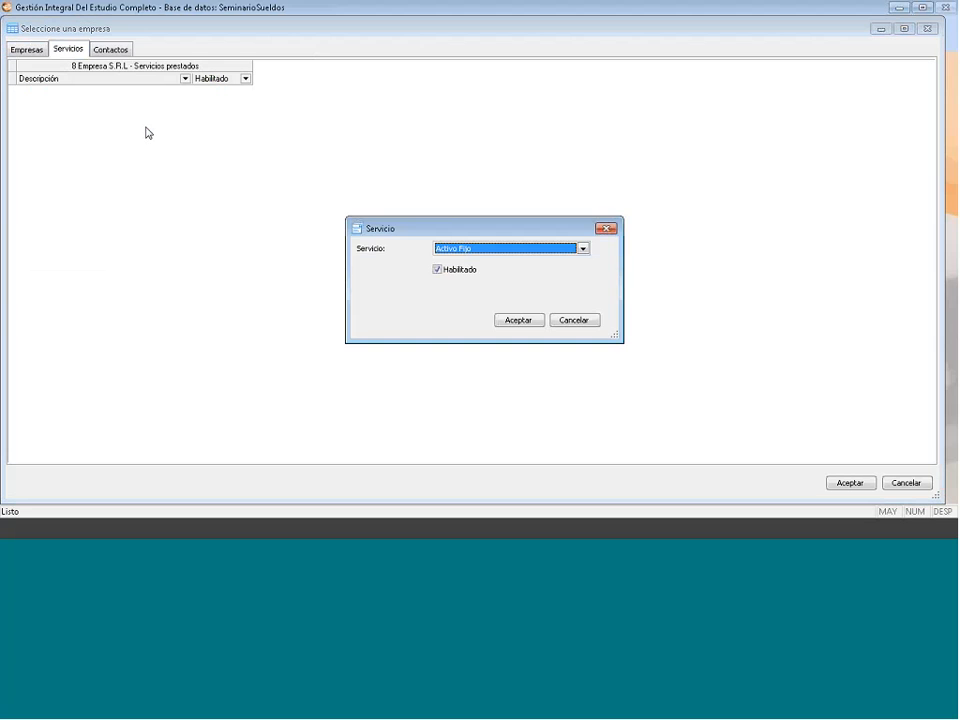
left_click(588, 249)
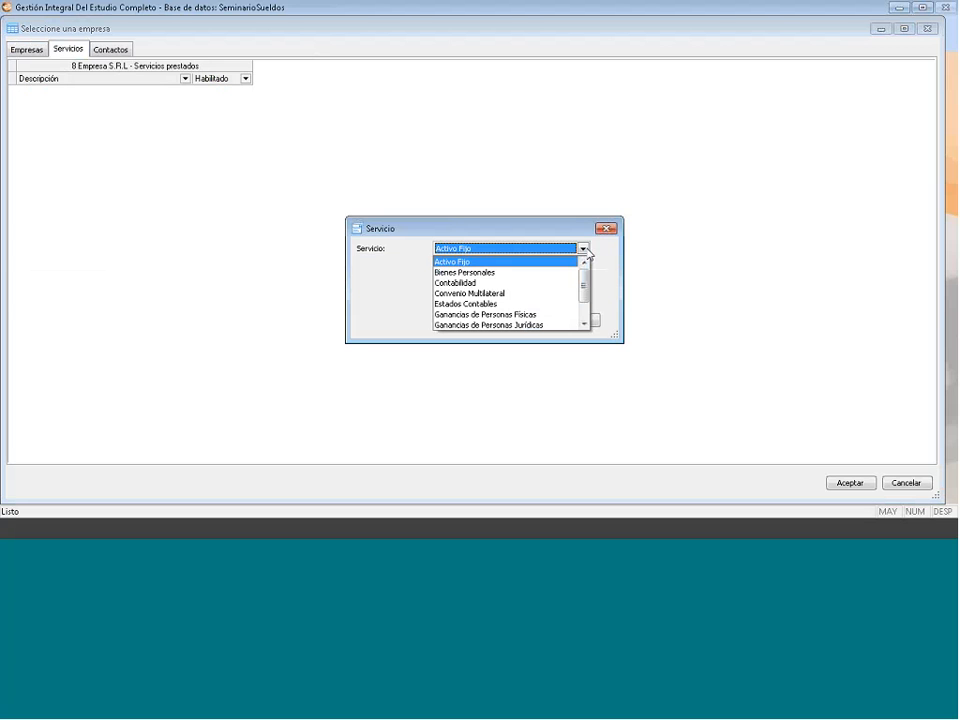
scroll(585, 302, "down", 2)
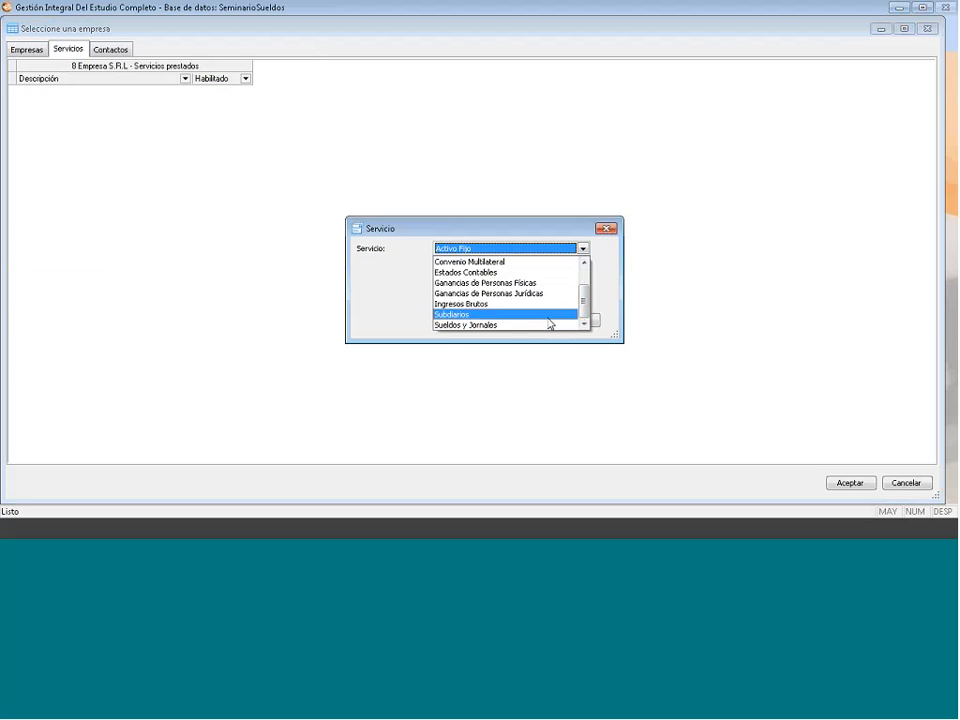
left_click(514, 325)
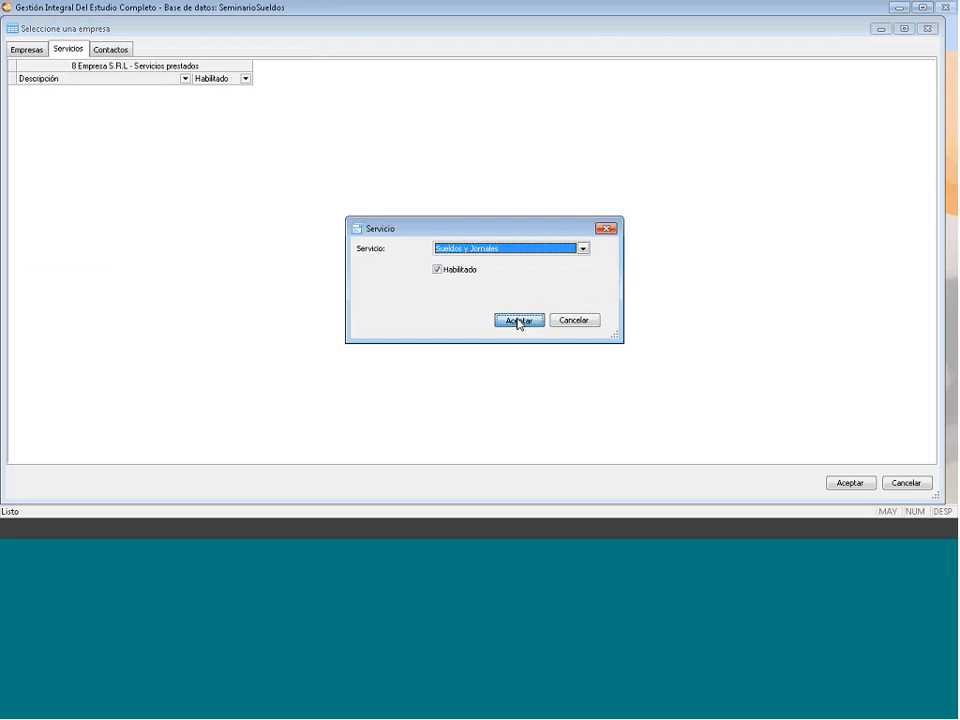
left_click(517, 321)
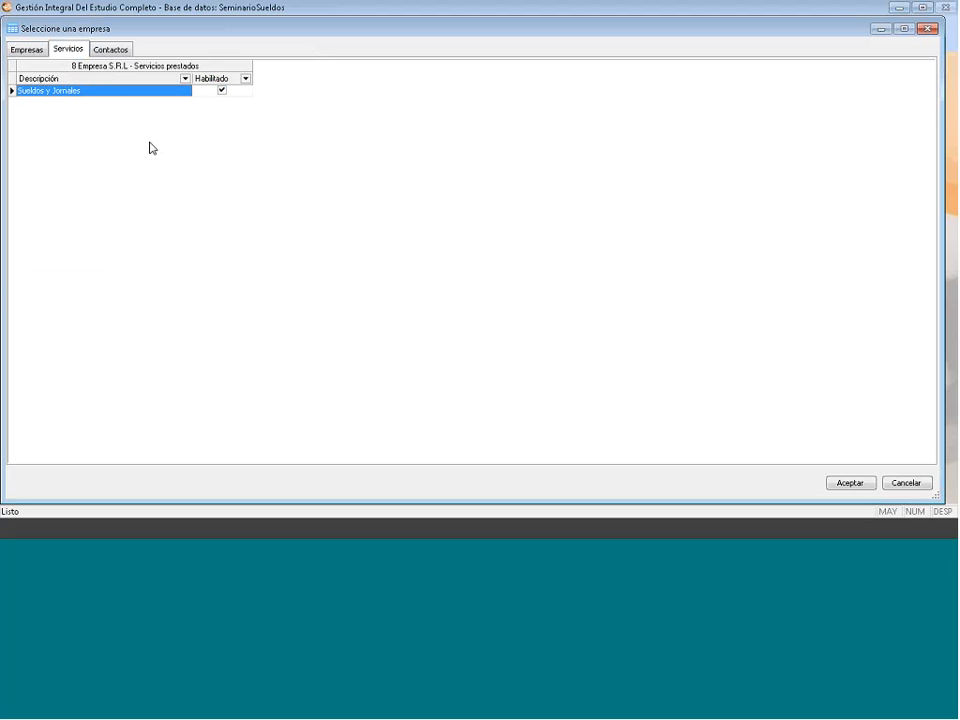
- Open a second new service entry and close it without saving
right_click(151, 148)
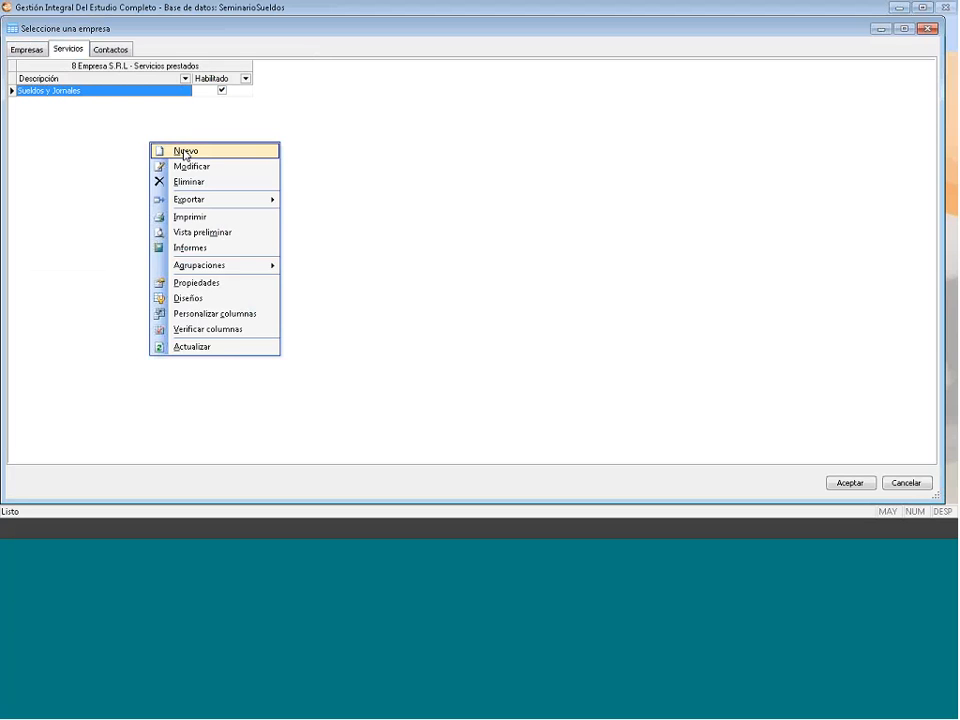
left_click(185, 152)
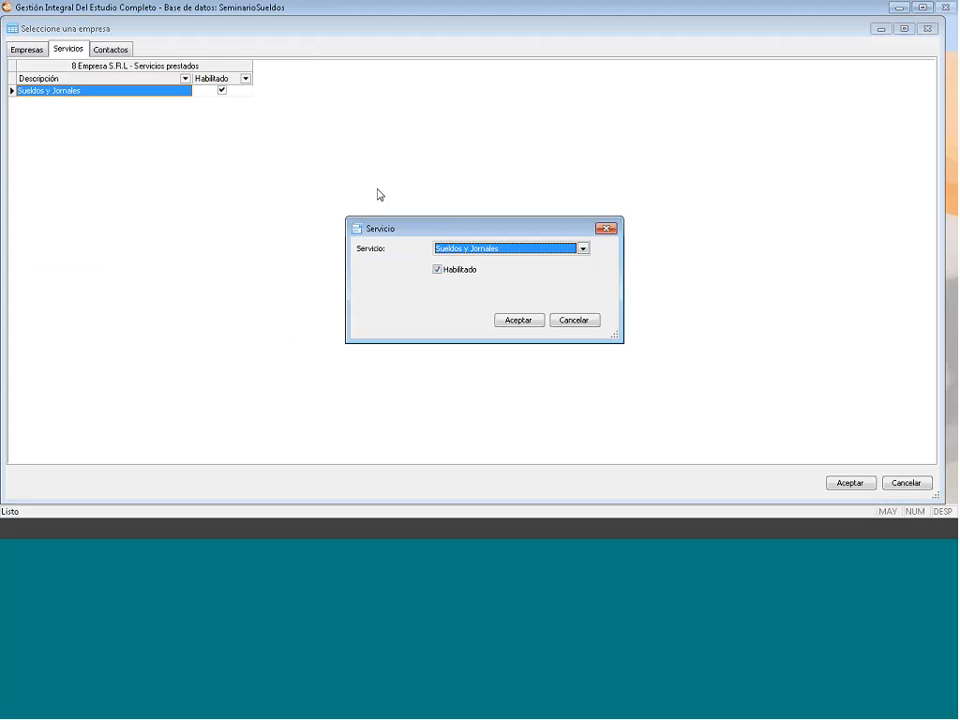
left_click(582, 248)
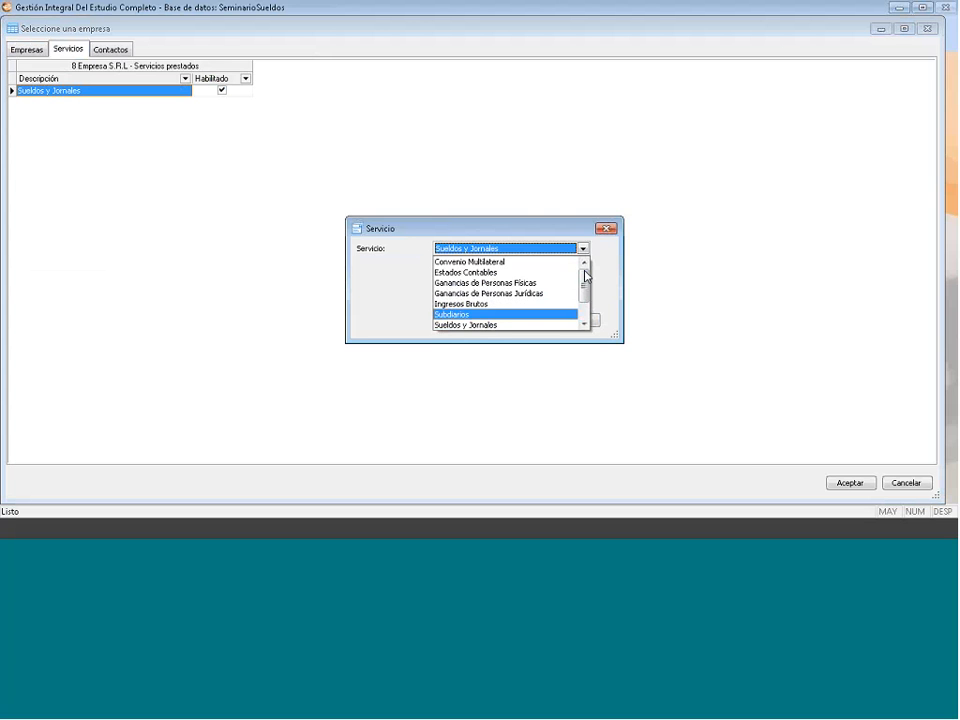
scroll(526, 287, "up", 1)
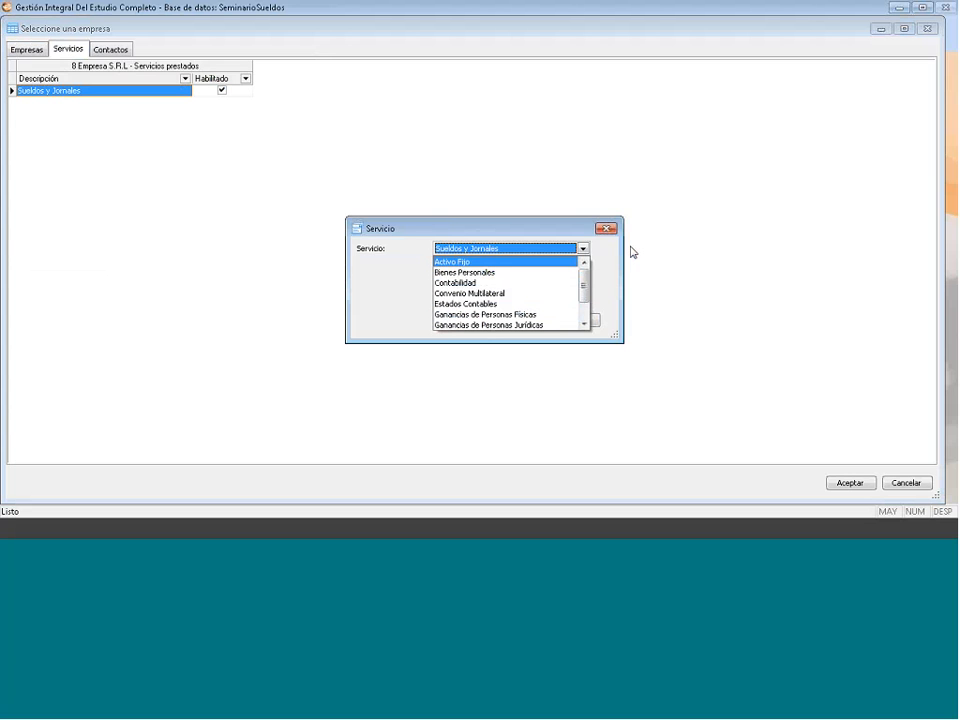
key("Down")
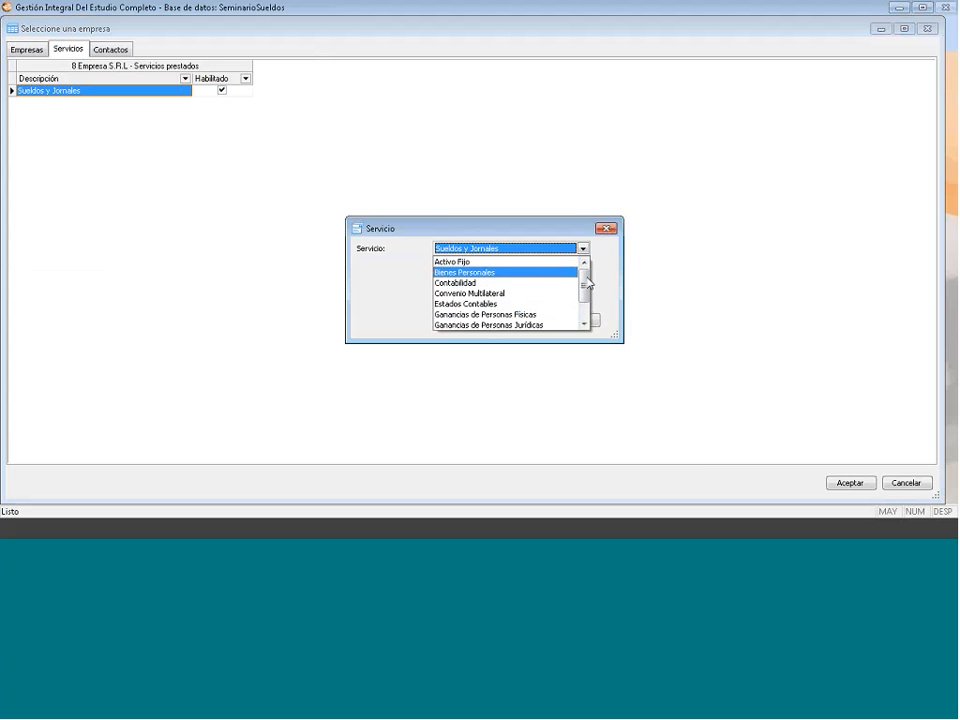
left_click(613, 232)
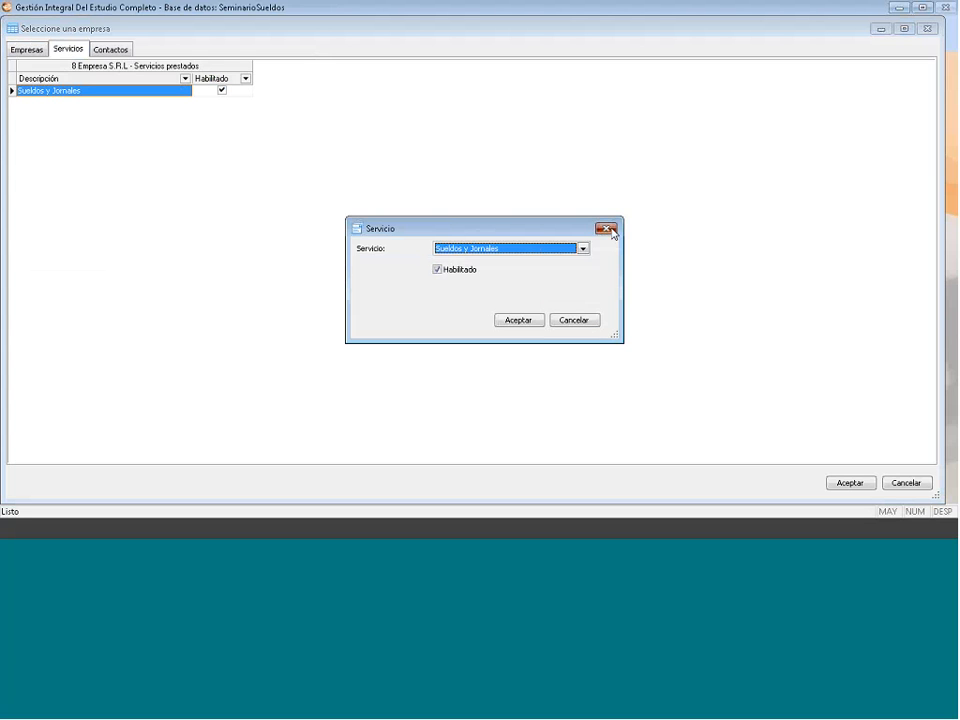
left_click(610, 229)
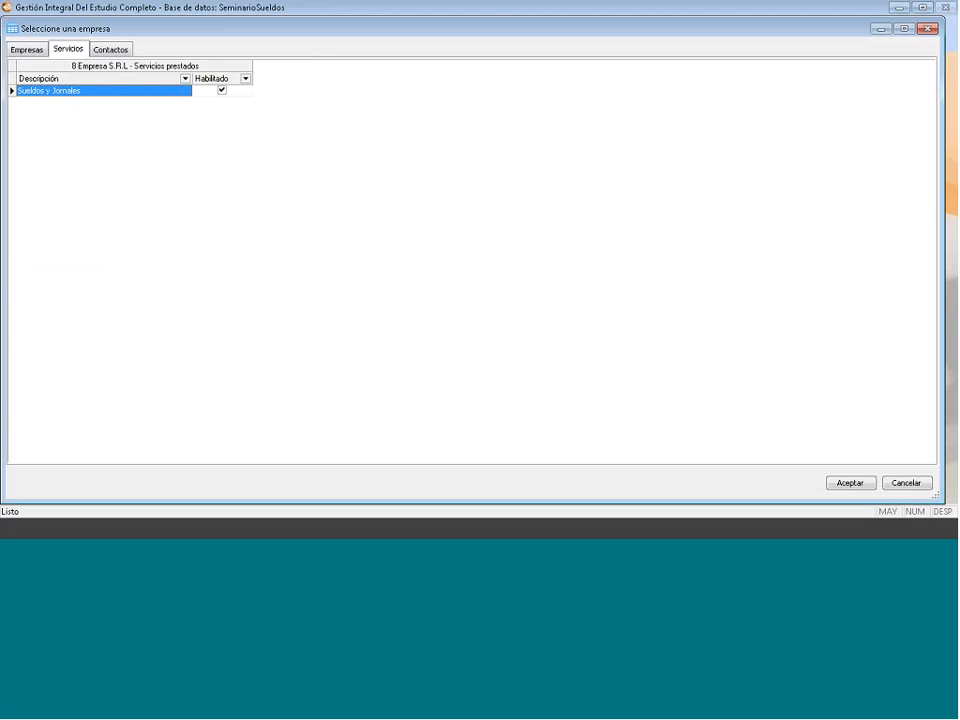
left_click(100, 50)
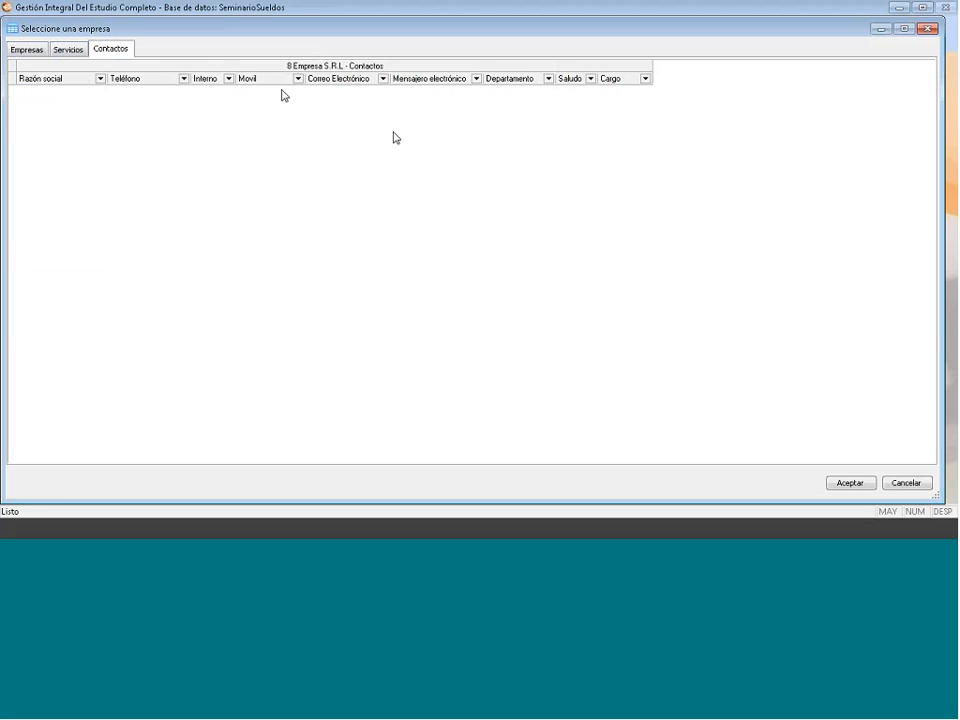
right_click(225, 132)
left_click(256, 141)
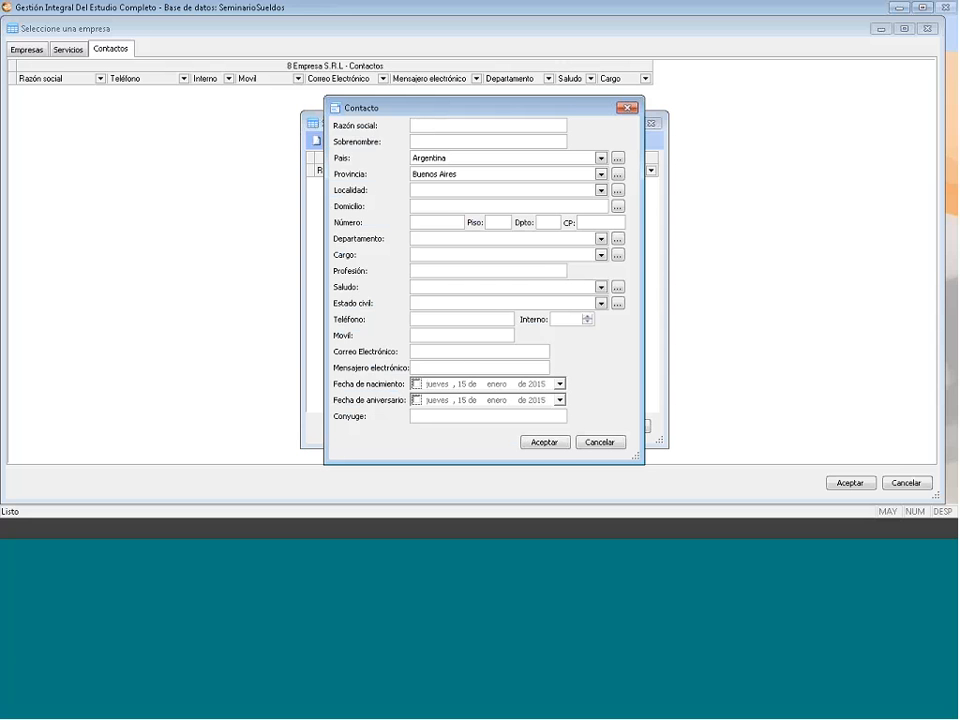
left_click(626, 109)
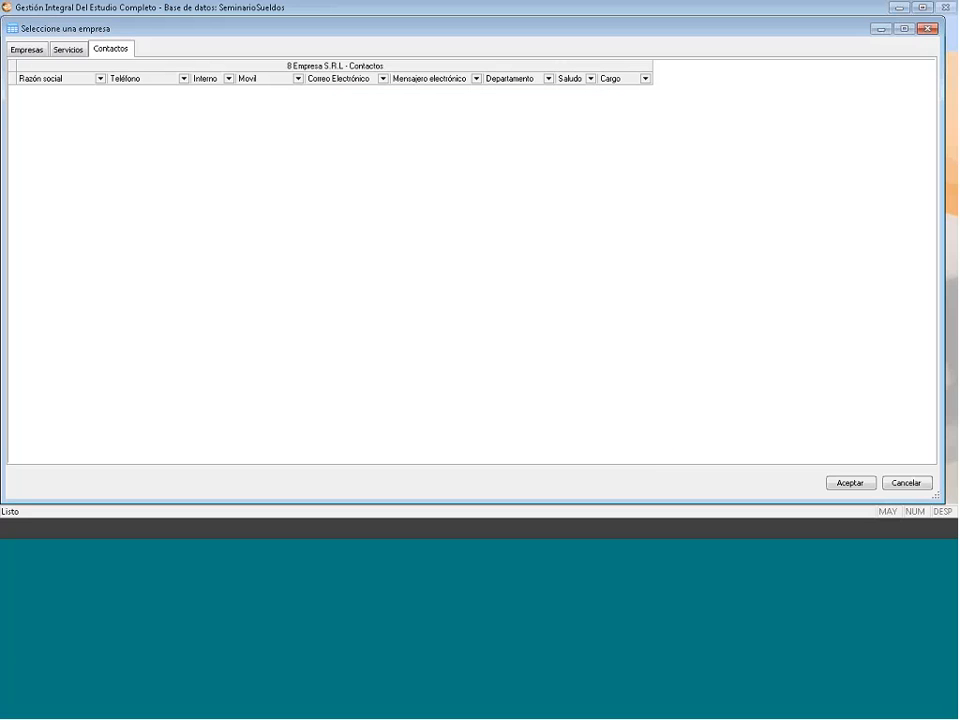
left_click(67, 50)
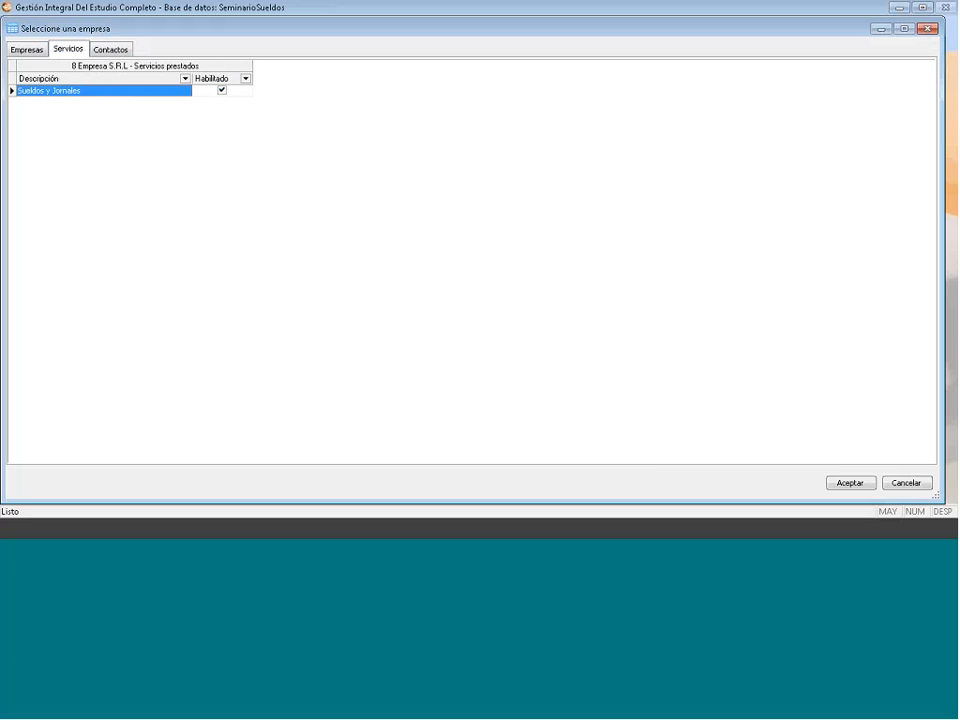
- Close the company window and try Configuración, dismissing the missing-service message
left_click(927, 29)
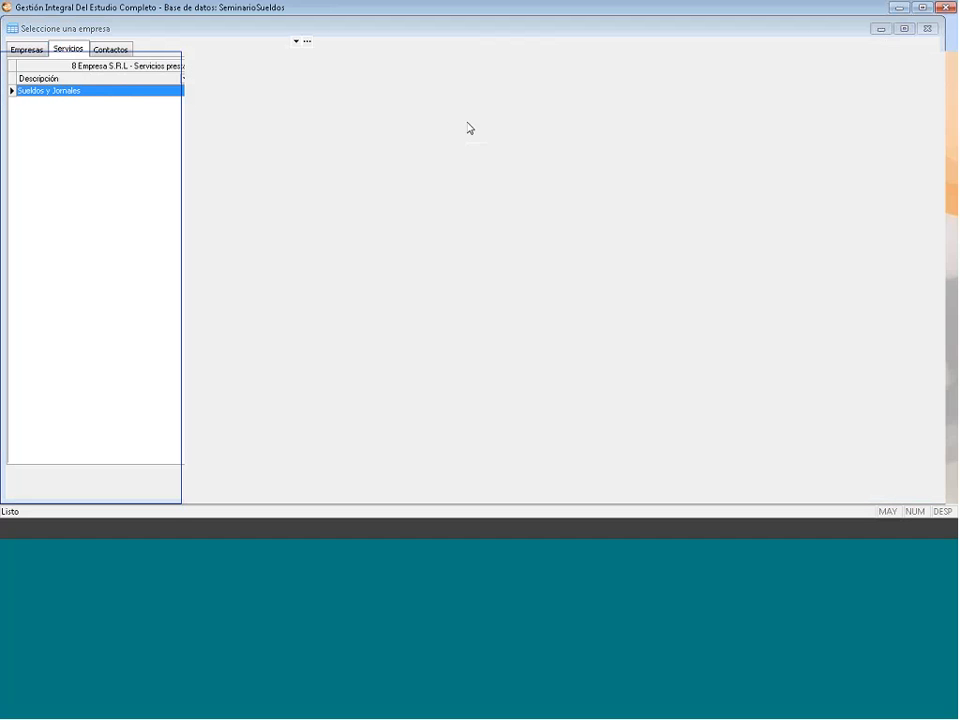
double_click(74, 112)
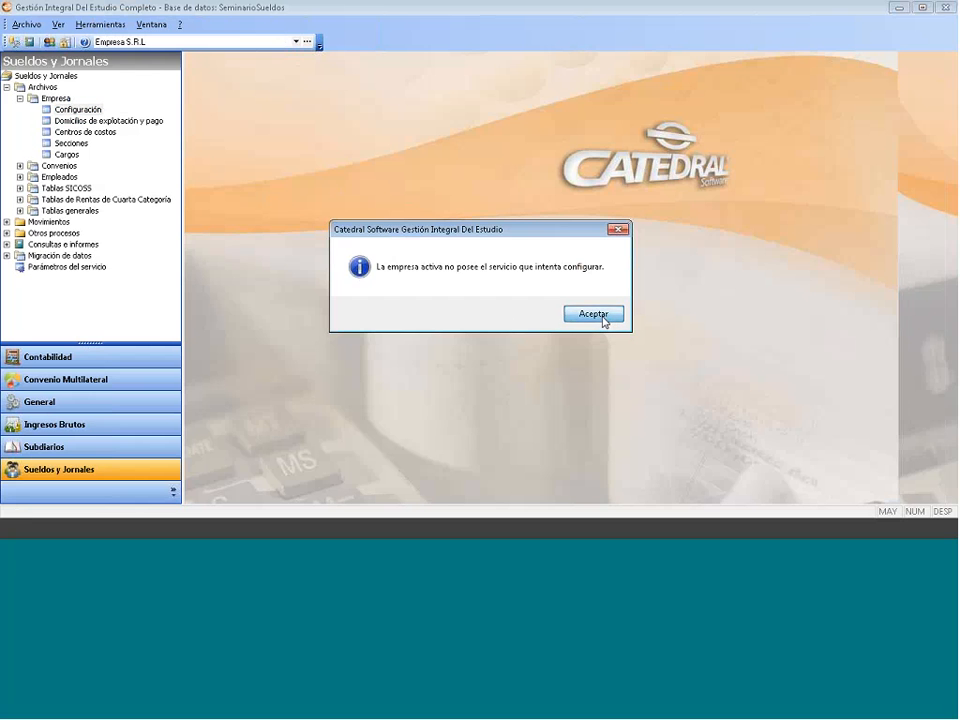
left_click(594, 314)
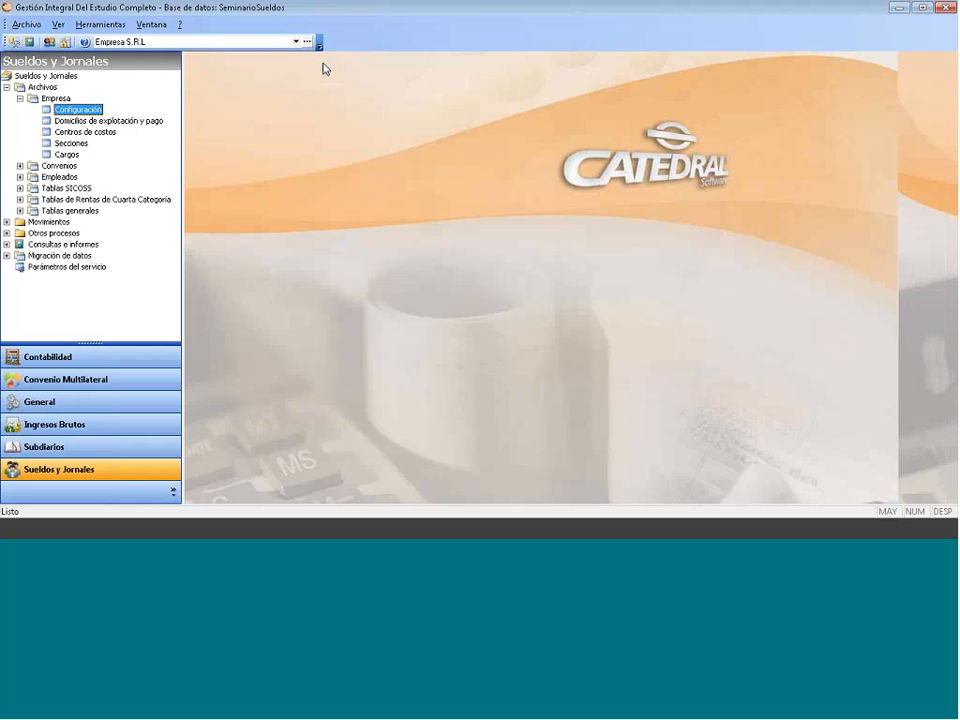
- Keep Empresa S.R.L active in the company combo and reopen the company selection window
left_click(295, 42)
left_click(295, 43)
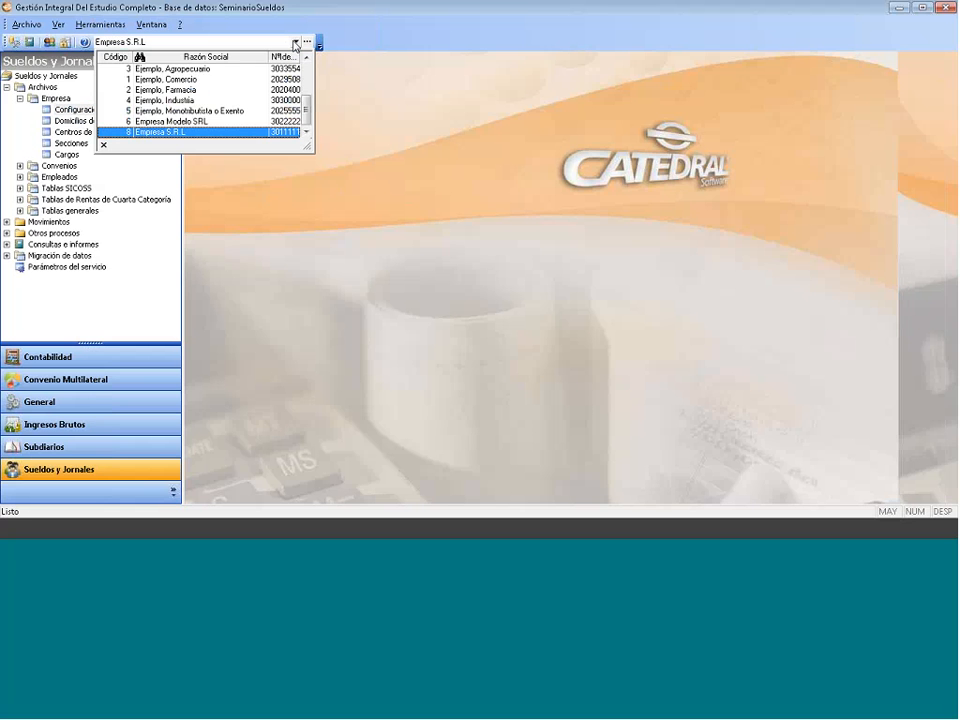
left_click(295, 43)
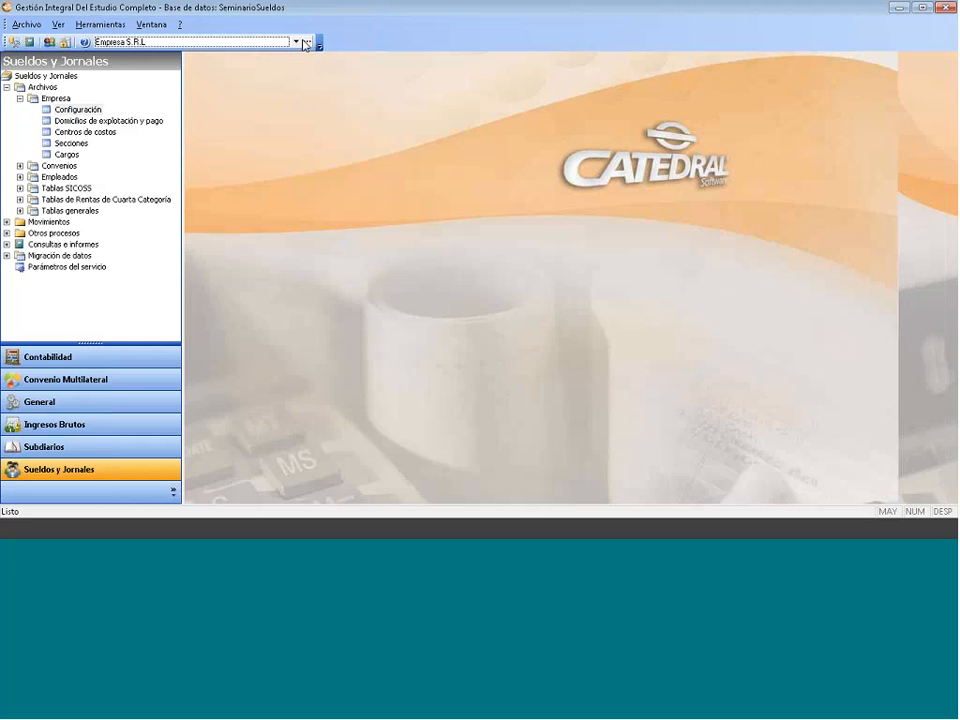
left_click(307, 43)
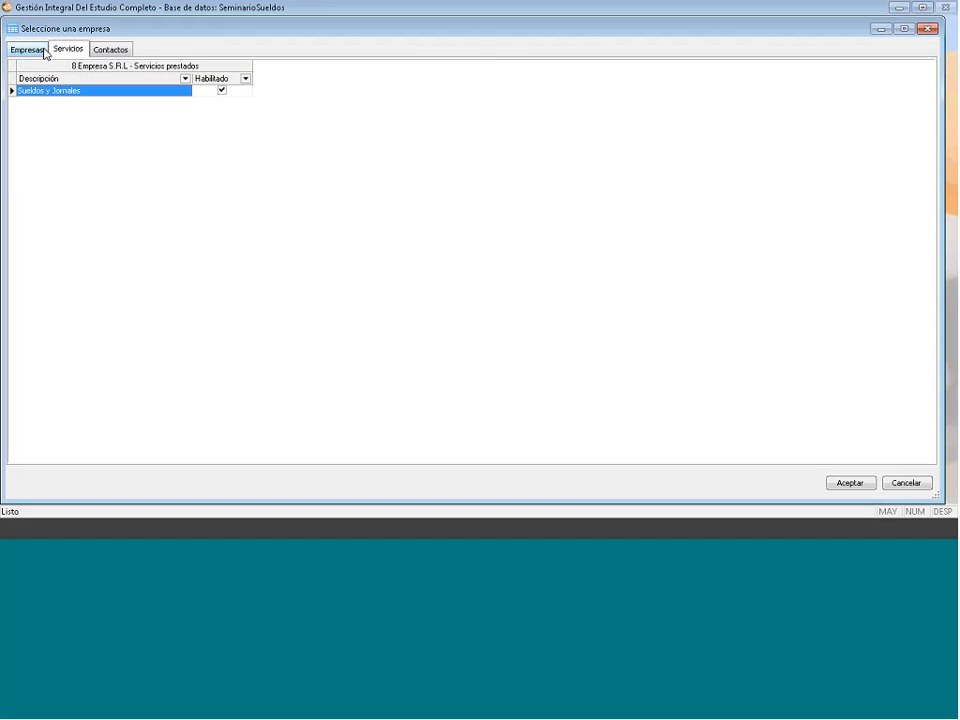
- Set Empresa S.R.L's Impuestos Internos to No Inscripto on the Impositivo tab and save
left_click(44, 53)
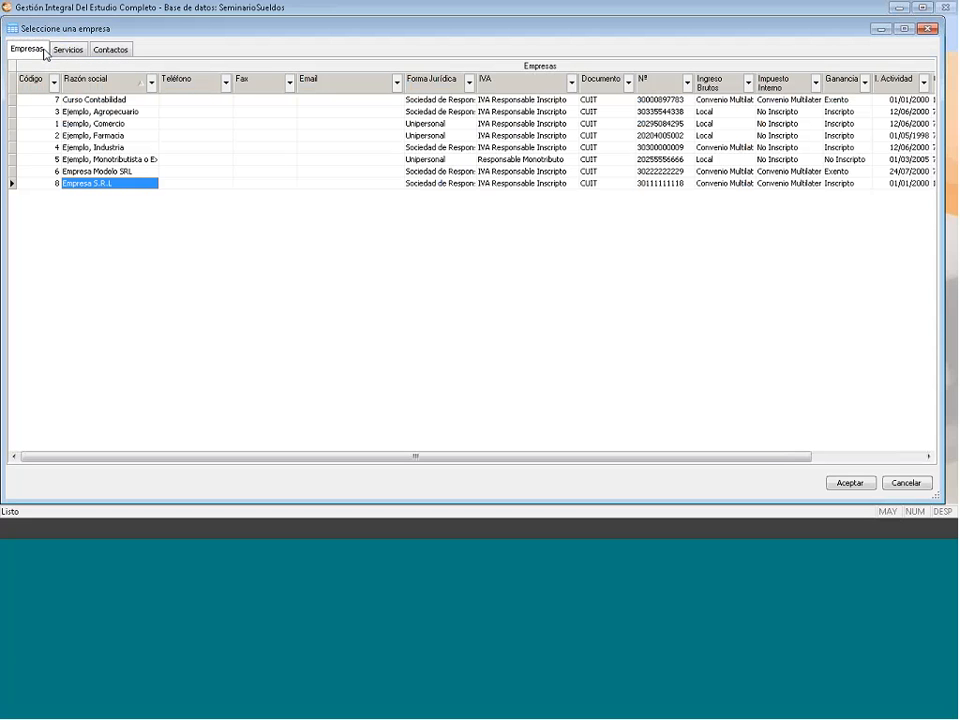
right_click(107, 184)
key("Escape")
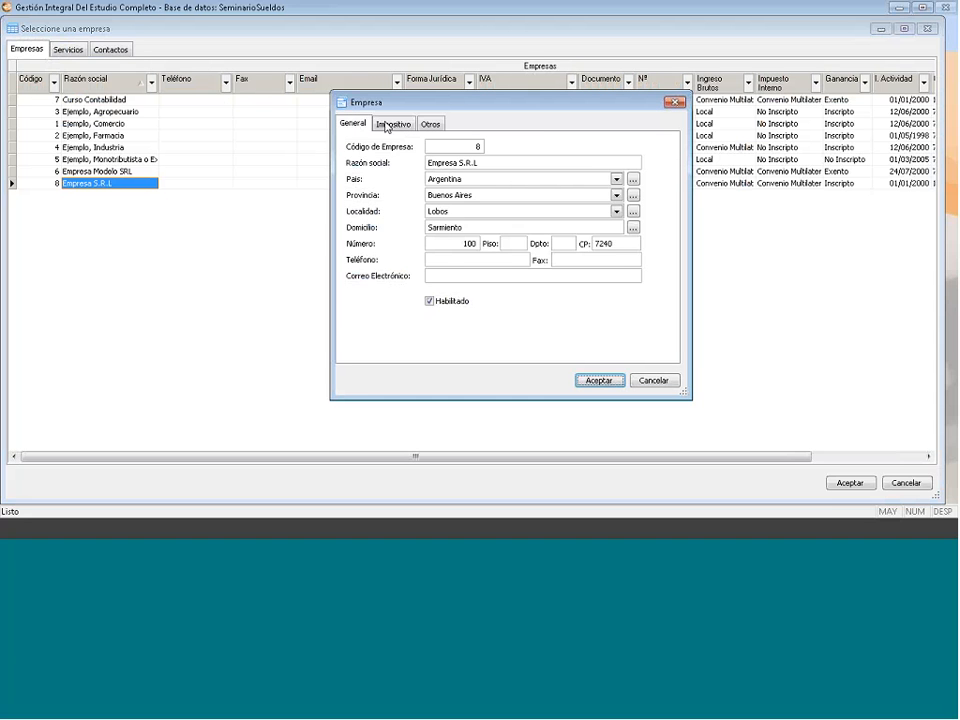
left_click(386, 125)
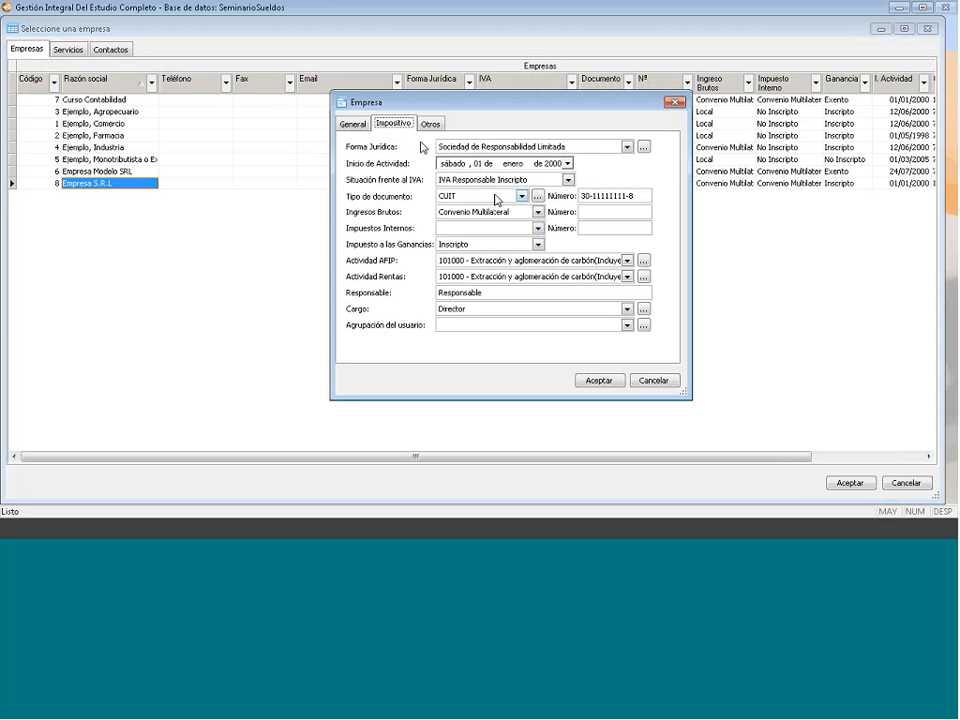
left_click(490, 228)
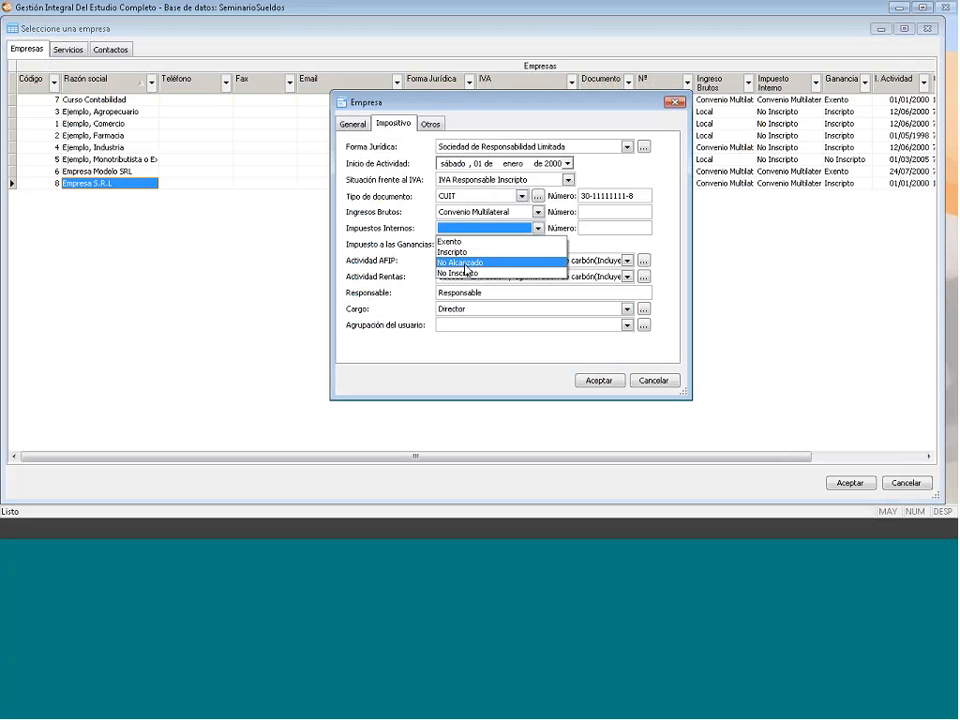
left_click(460, 272)
left_click(599, 381)
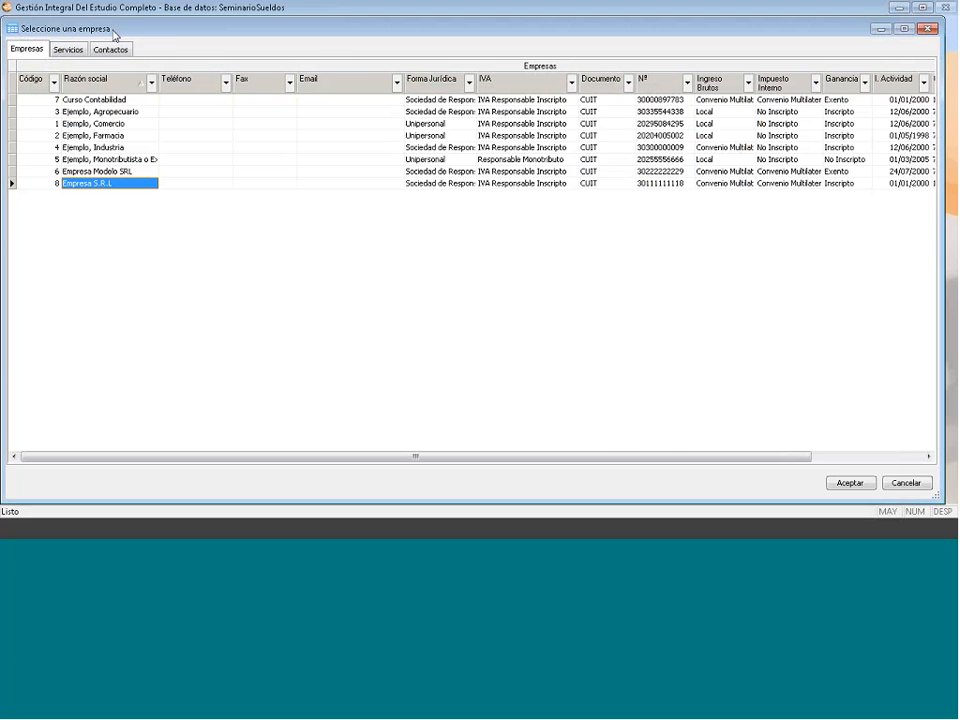
key("Return")
left_click(600, 316)
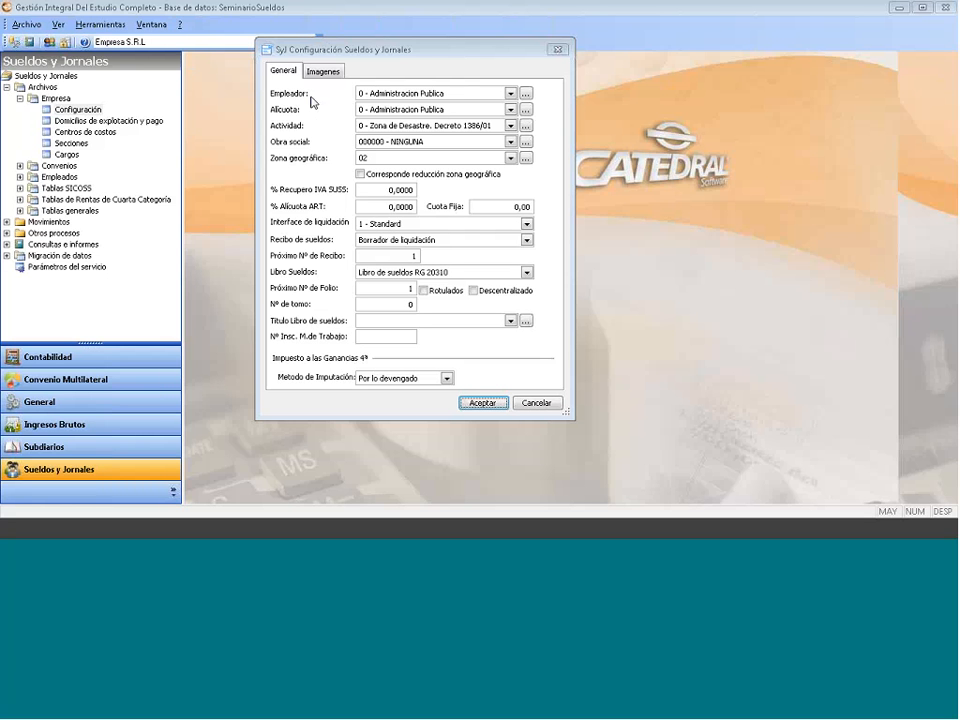
- Choose employer 1 - Decreto 814/01, art 2, inc. B and open the Alícuota list
left_click(510, 95)
left_click(461, 118)
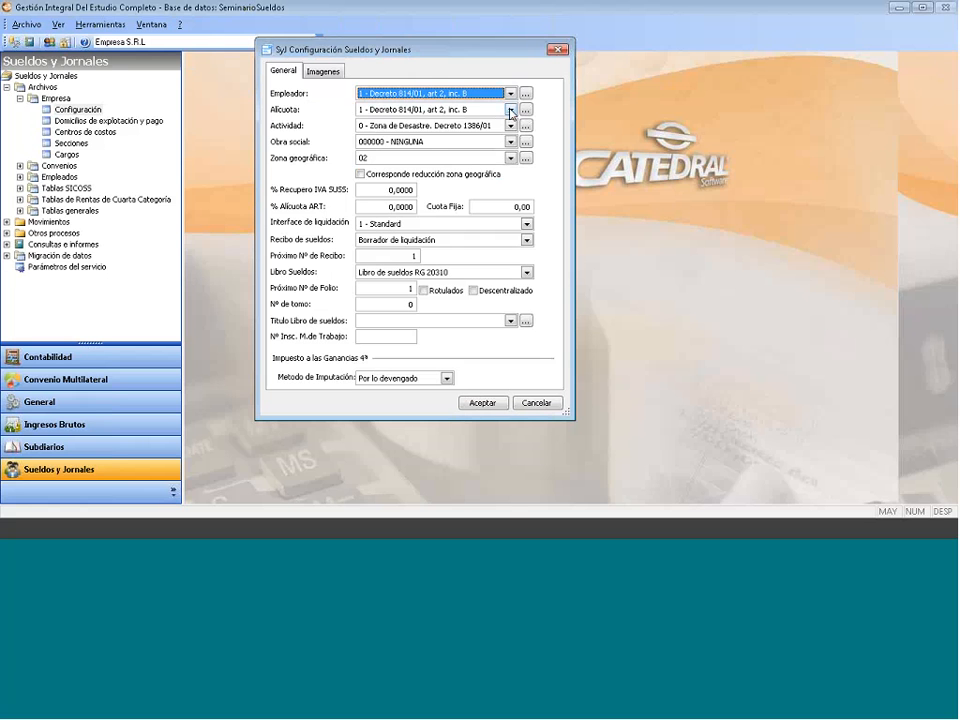
left_click(510, 110)
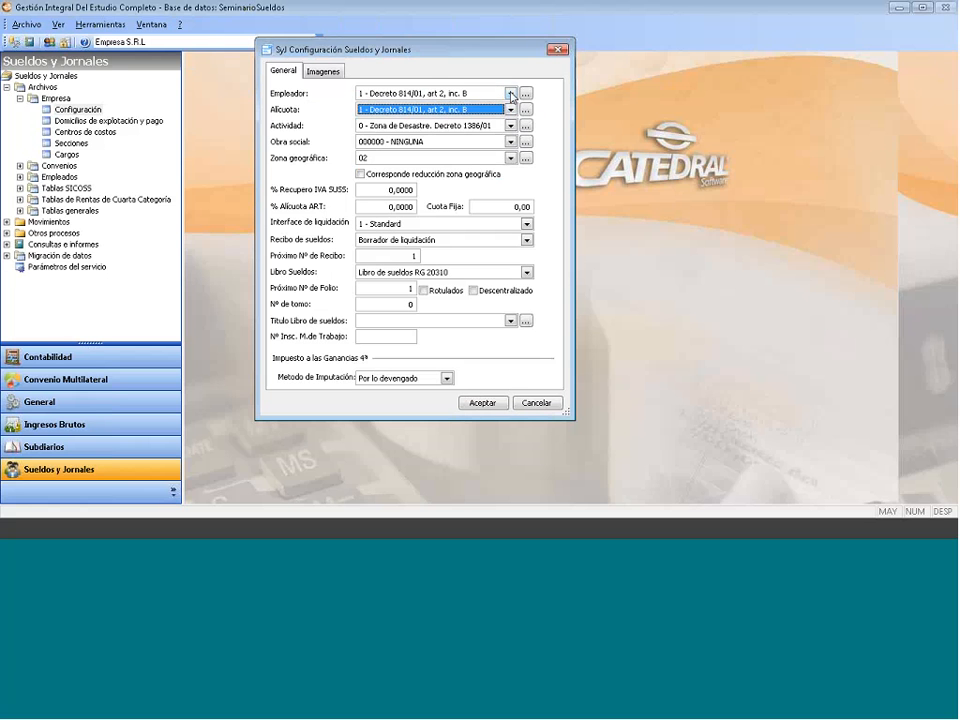
left_click(510, 93)
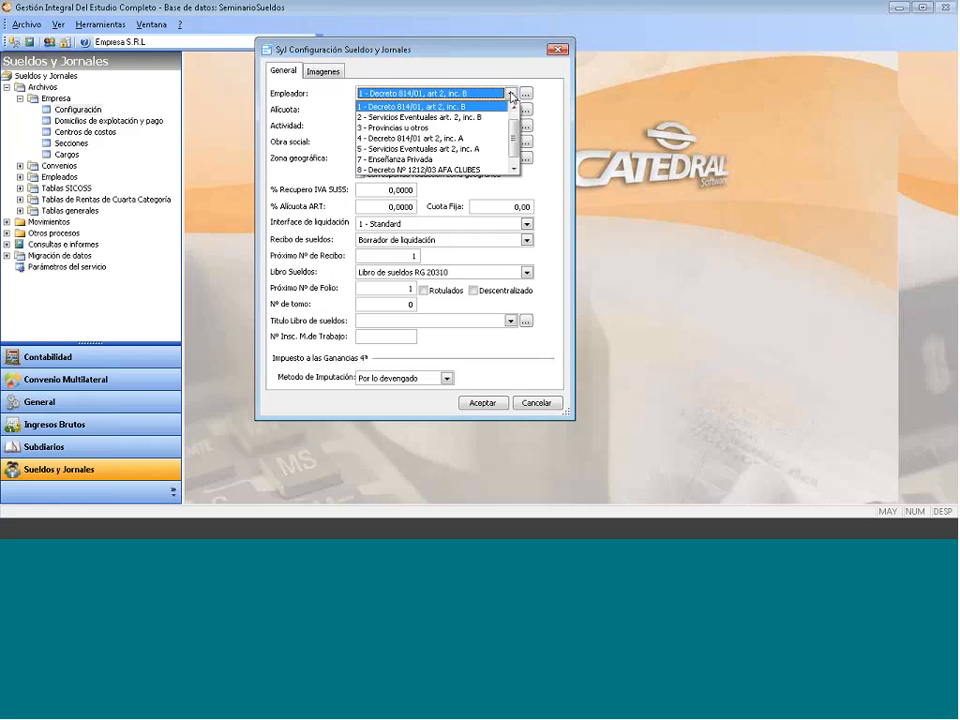
left_click(438, 105)
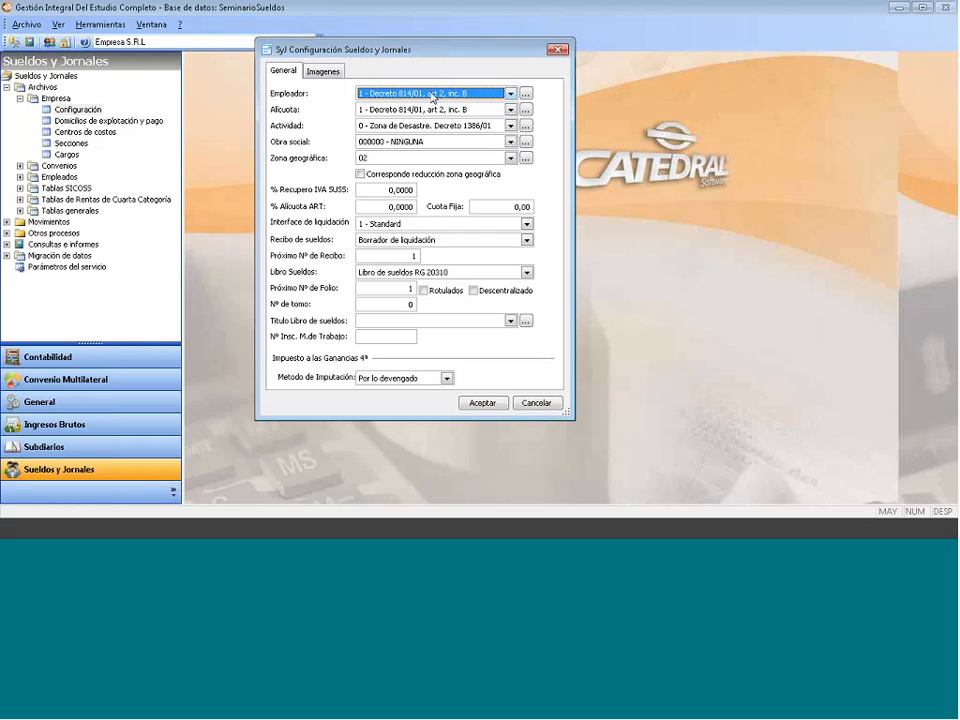
left_click(526, 110)
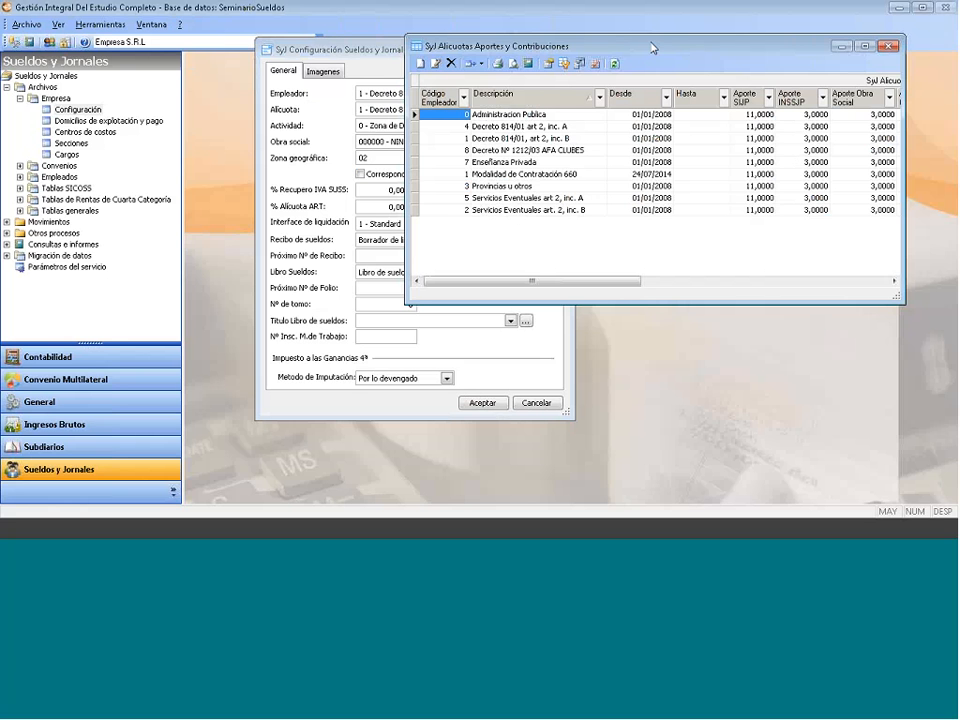
- Move the Alícuotas window left and start a new rate record from its grid
left_click_drag(653, 47, 491, 56)
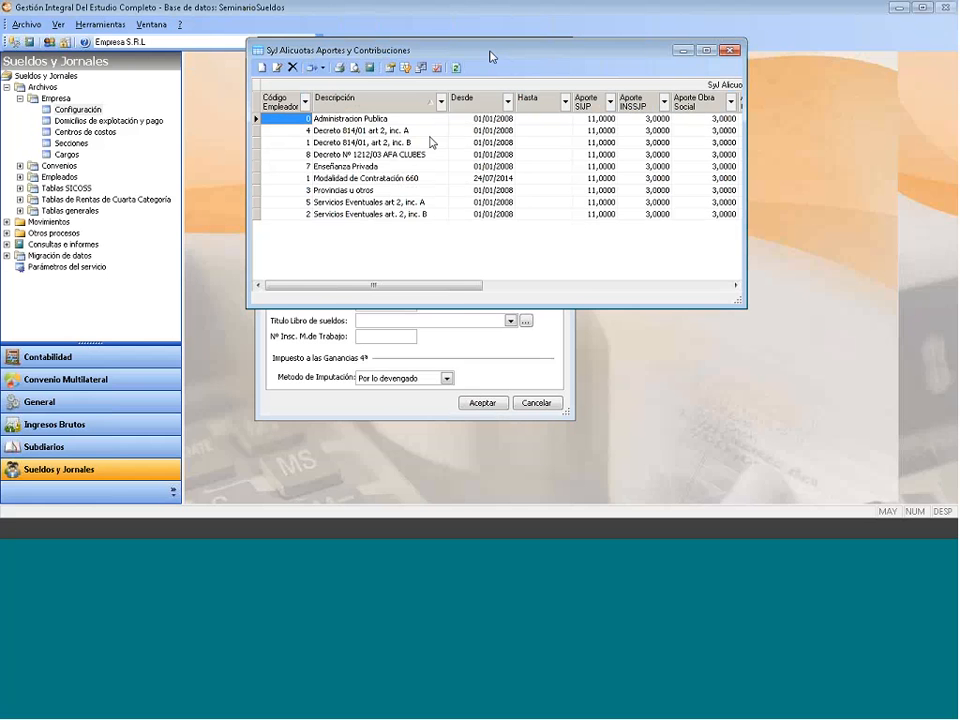
right_click(336, 235)
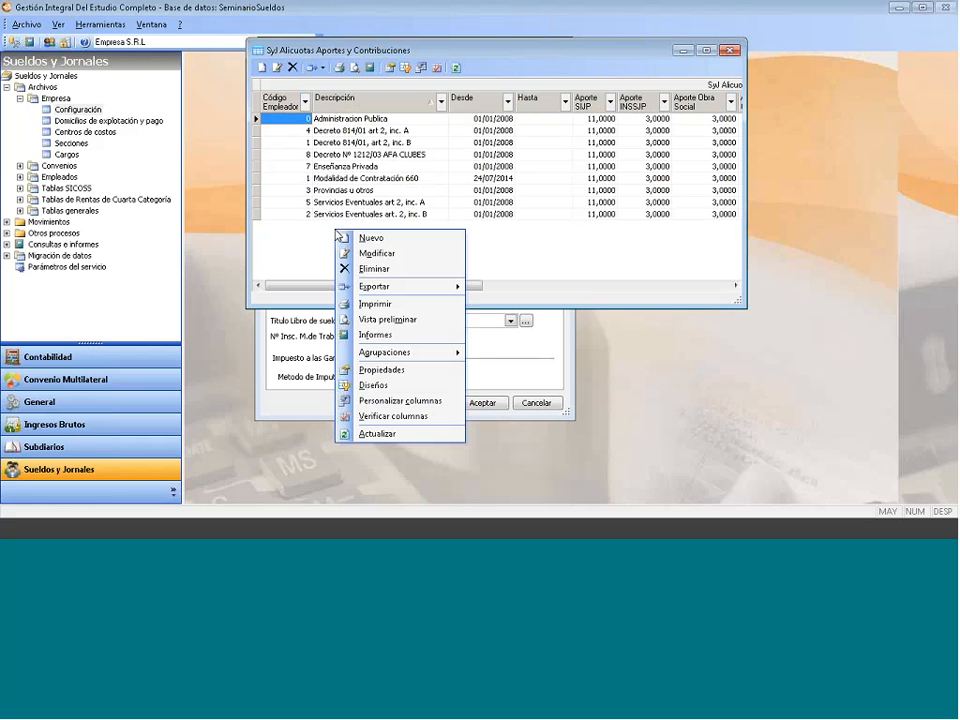
left_click(387, 242)
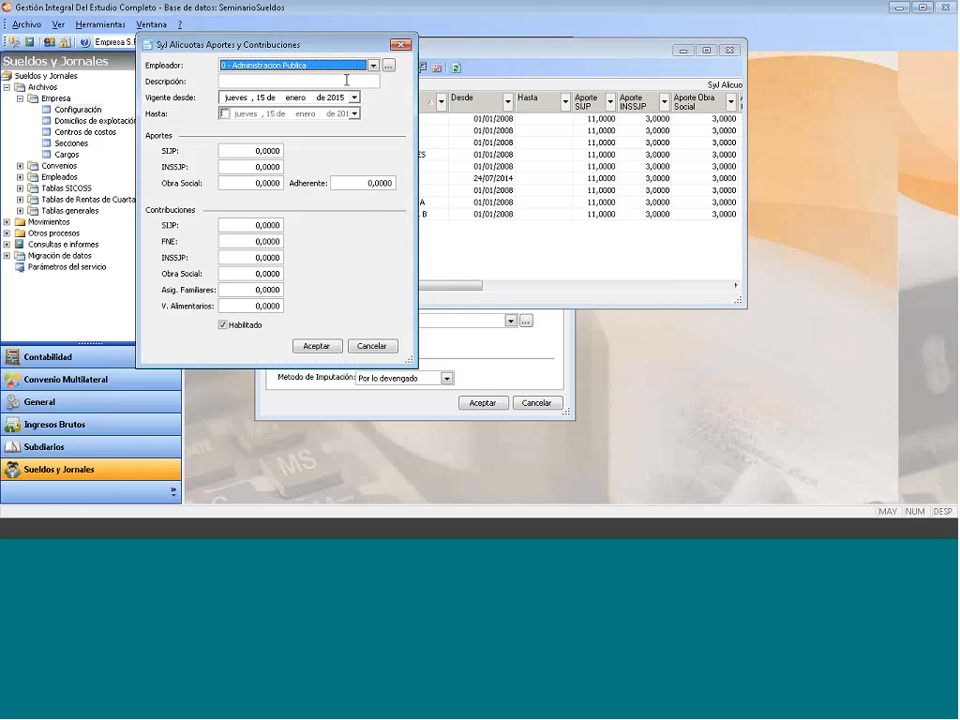
- Create rate 'nuevo plan' for employer 1 - Decreto 814/01 inc. B with SIJP 11 and INSSJP 3
left_click_drag(318, 50, 453, 153)
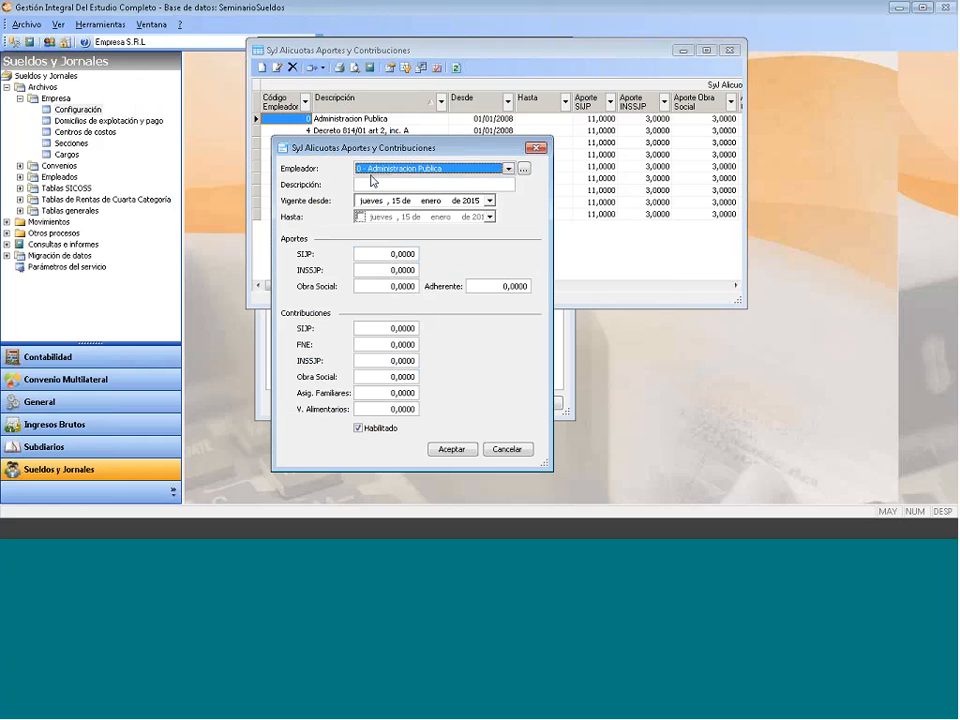
left_click(378, 170)
left_click(382, 183)
type("nuevo plan")
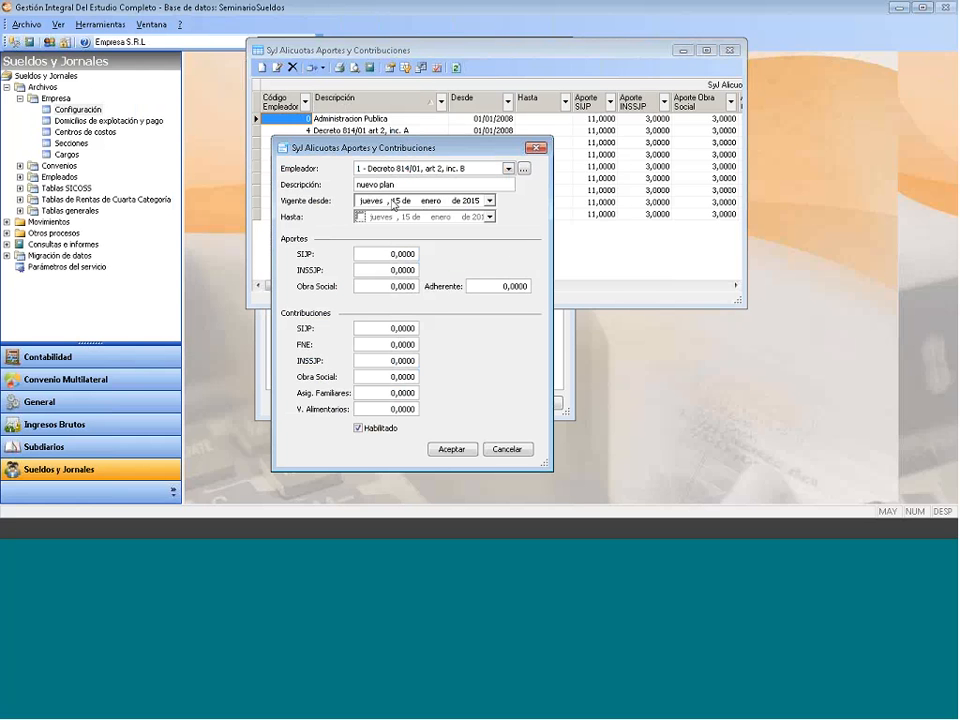
left_click(407, 253)
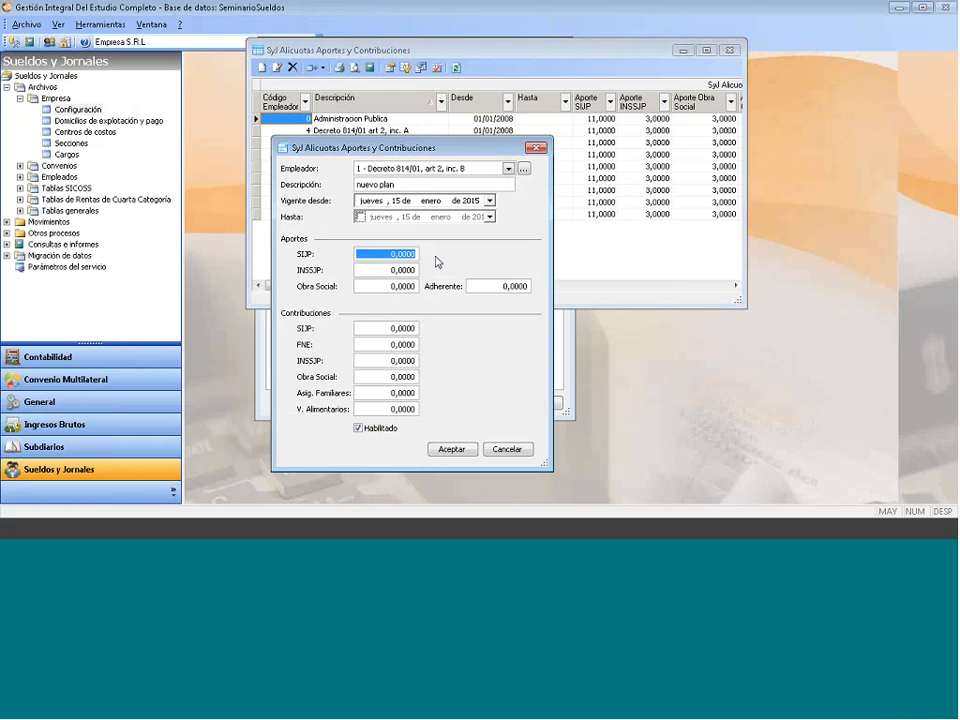
type("1 ,")
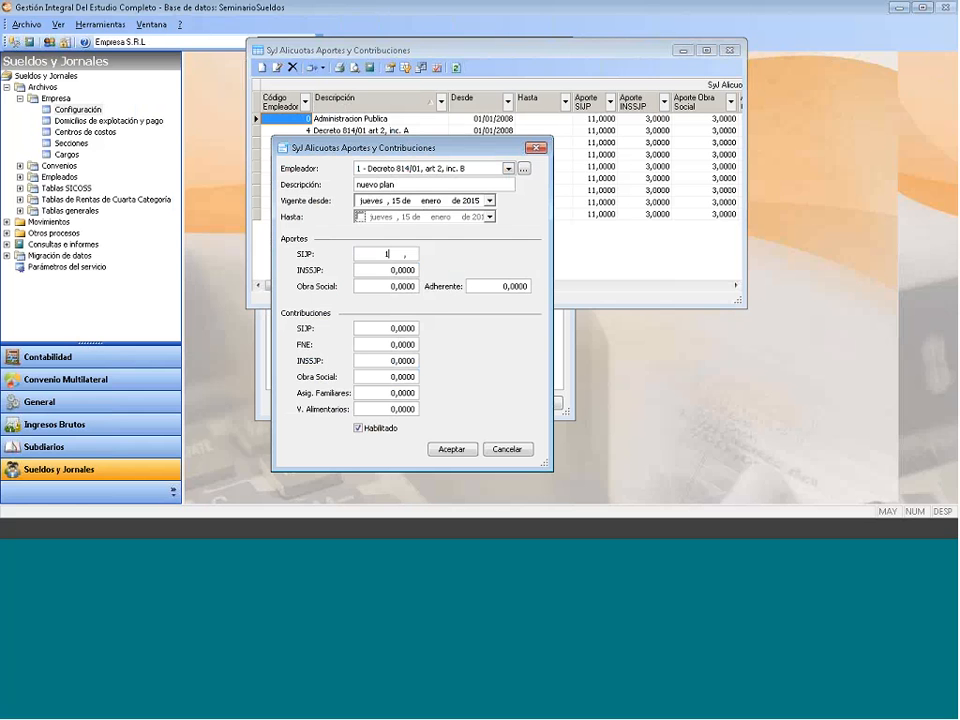
type("1")
left_click(386, 271)
left_click_drag(386, 271, 415, 270)
key("BackSpace")
type("3")
left_click(509, 449)
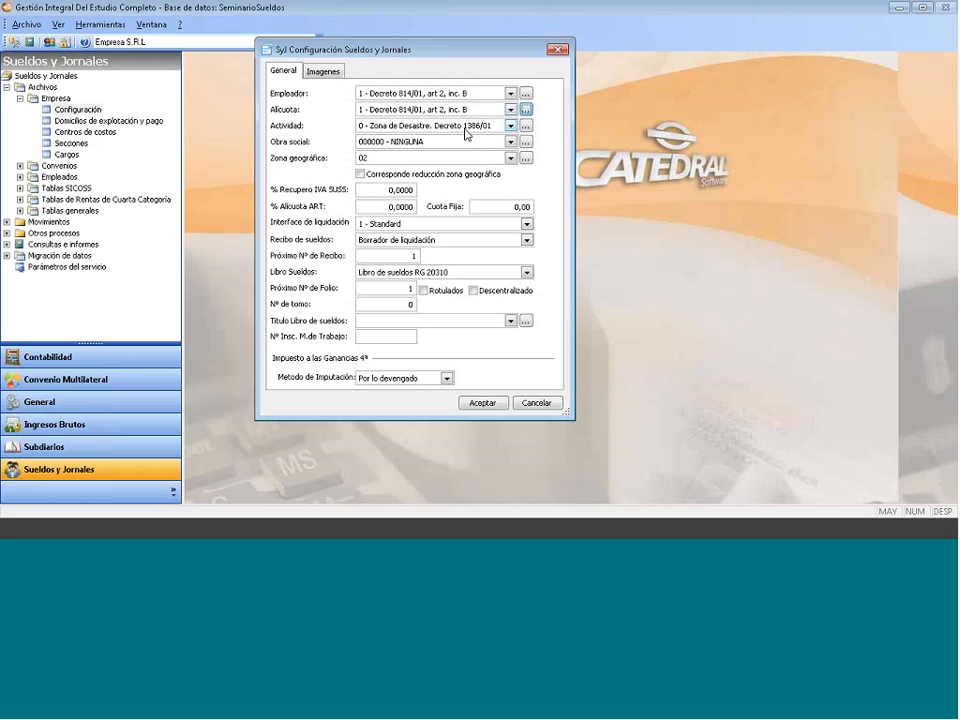
- Set activity 49 - Actividades no clasificadas and obra social 000208 (Córdoba graphic industry)
left_click(511, 127)
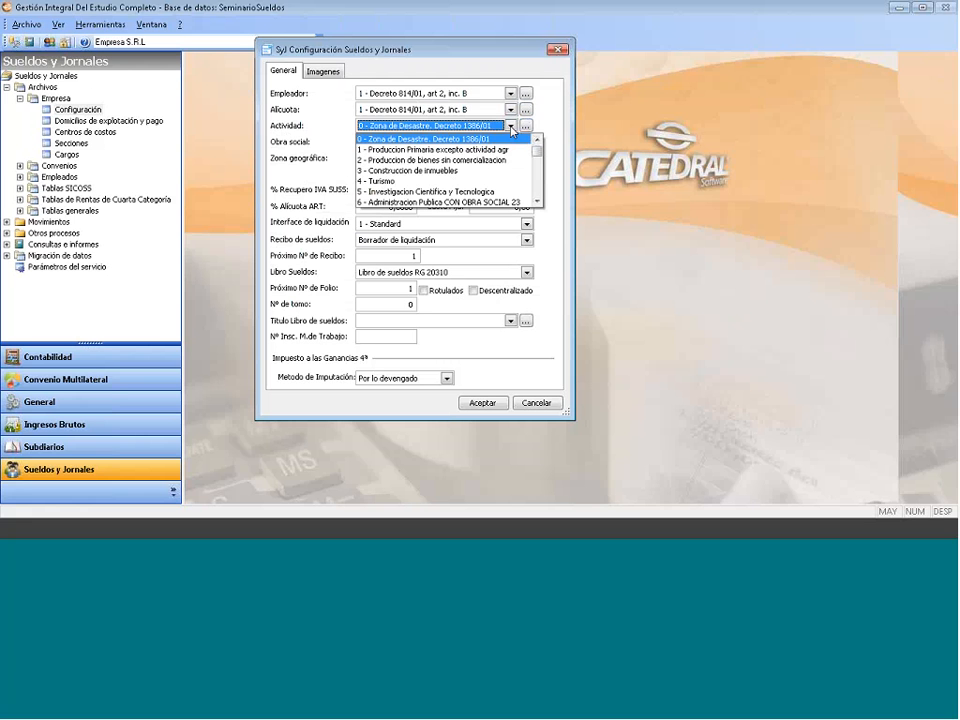
type("49 - Actividades no clasificadas")
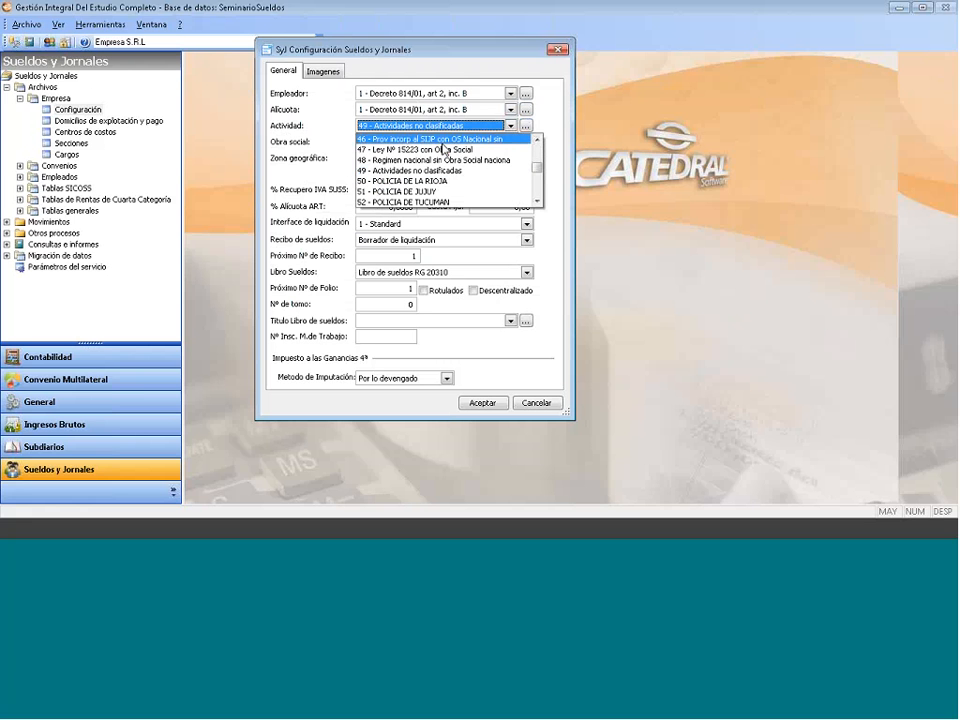
left_click(442, 172)
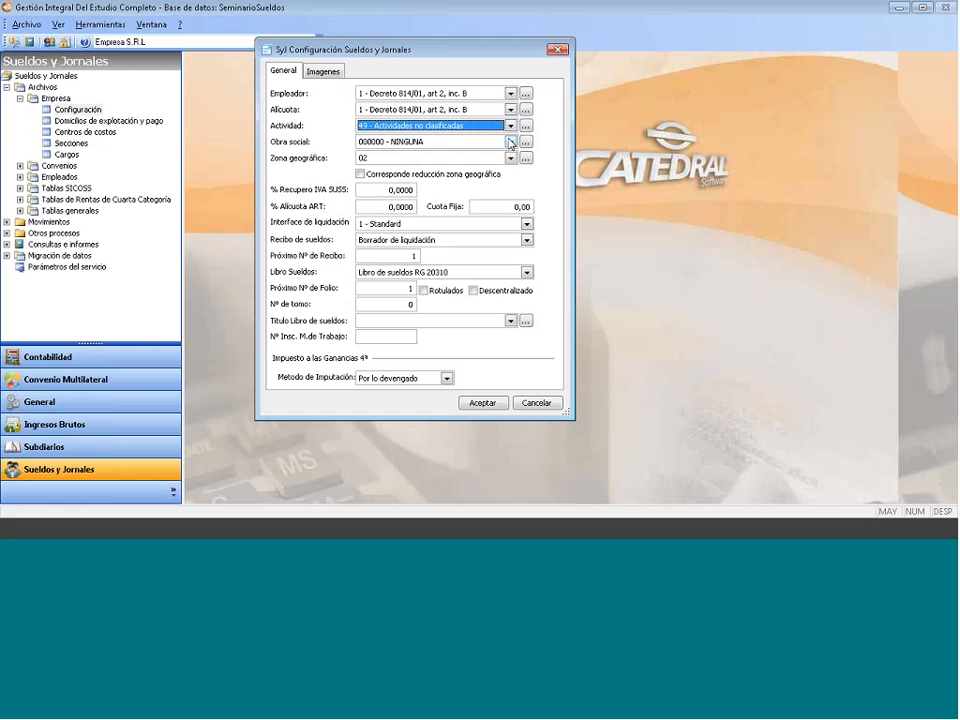
left_click(510, 142)
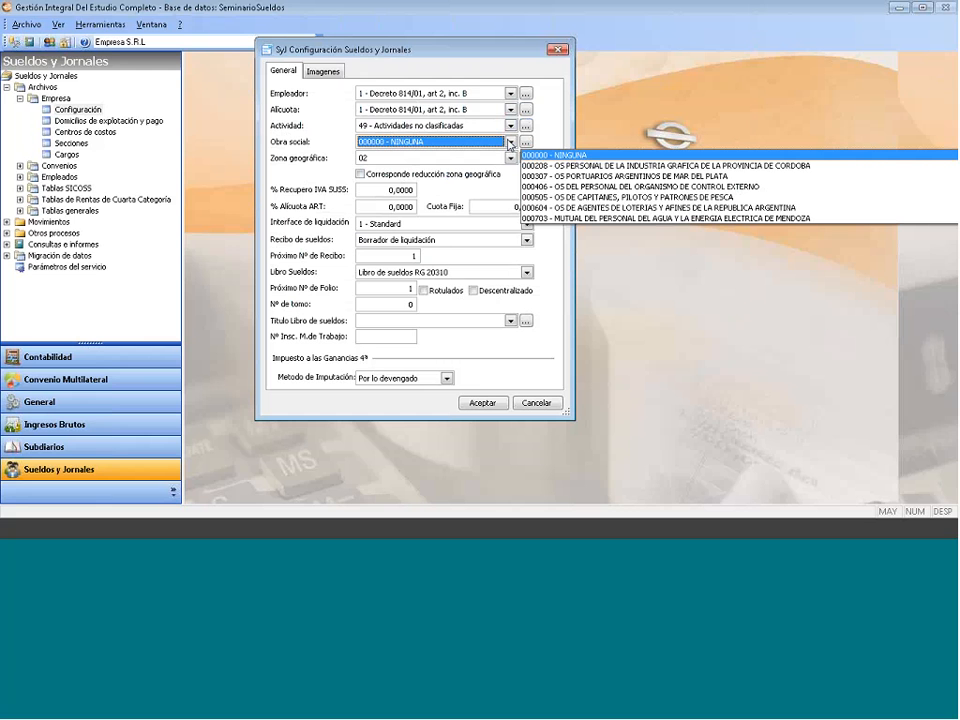
left_click(599, 166)
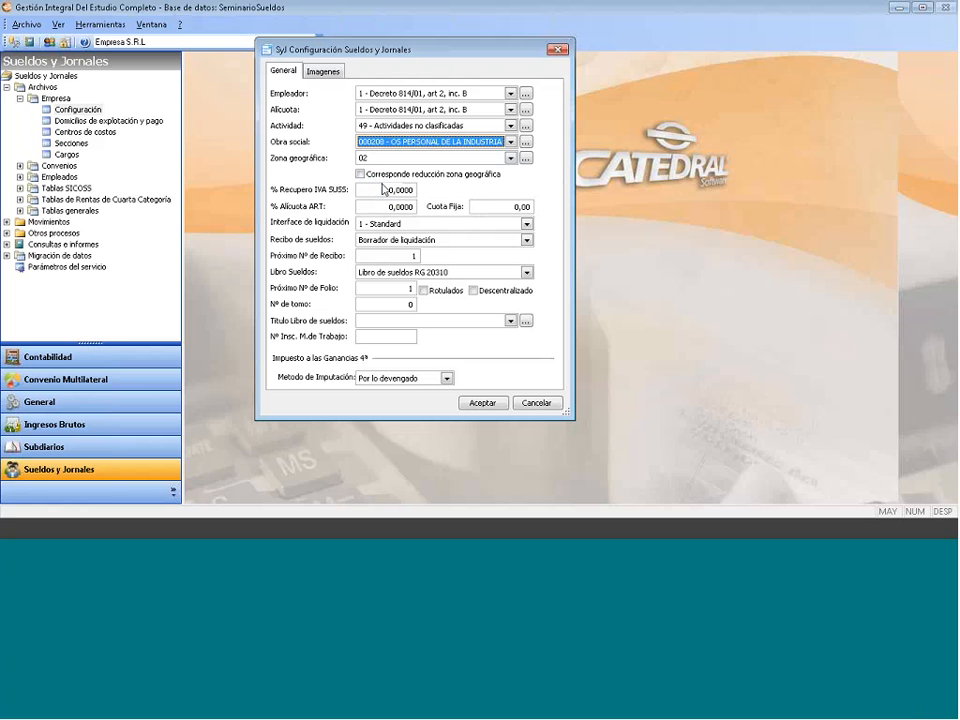
- Enter % Alícuota ART 6 and Cuota Fija 0,6, keeping interface 1 - Standard
left_click(383, 188)
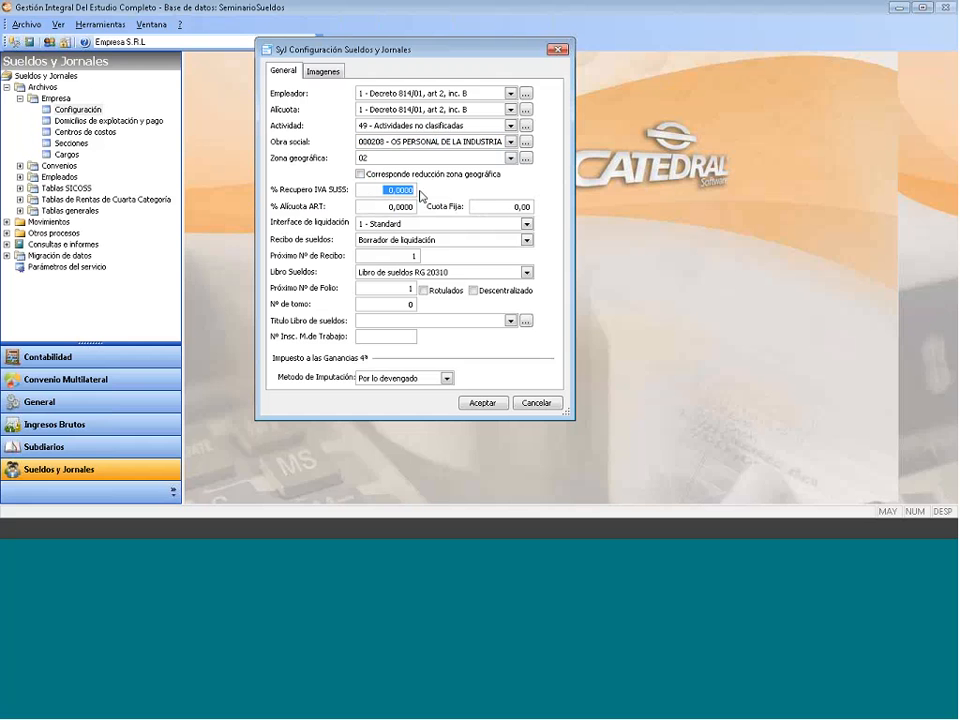
left_click(468, 192)
left_click(363, 190)
left_click_drag(360, 206, 435, 213)
type("6 ,")
key("Tab")
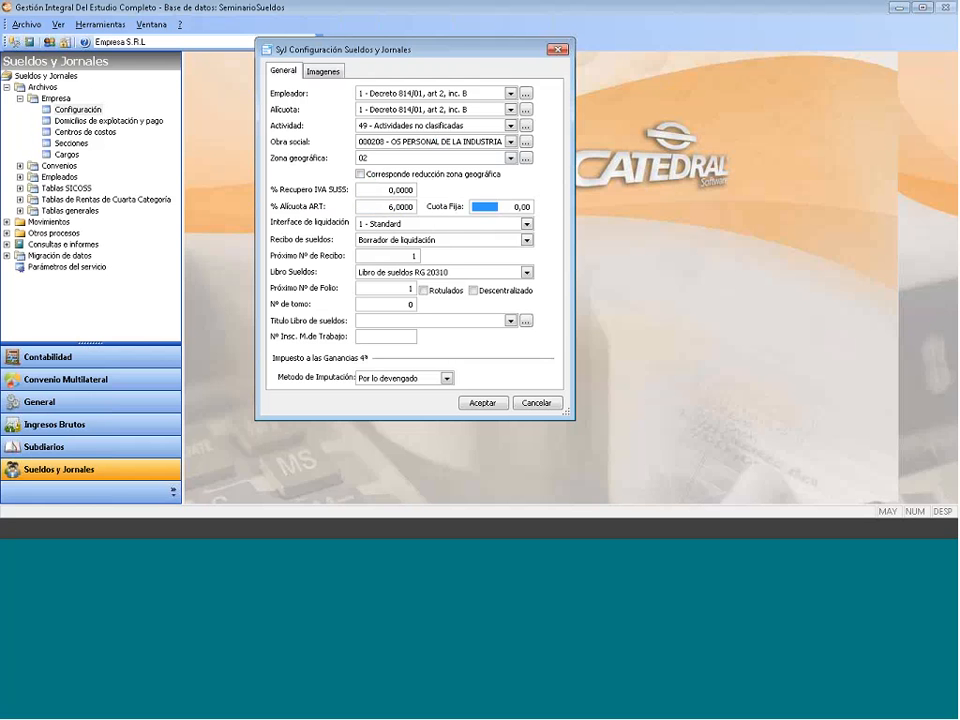
type("0,6")
left_click(527, 224)
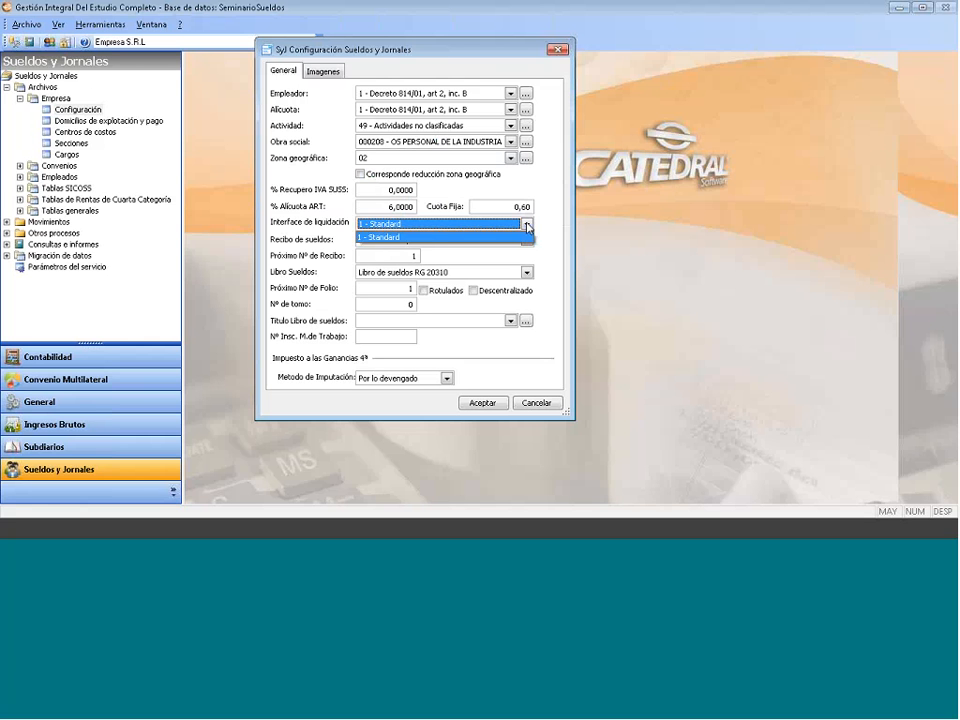
left_click(527, 225)
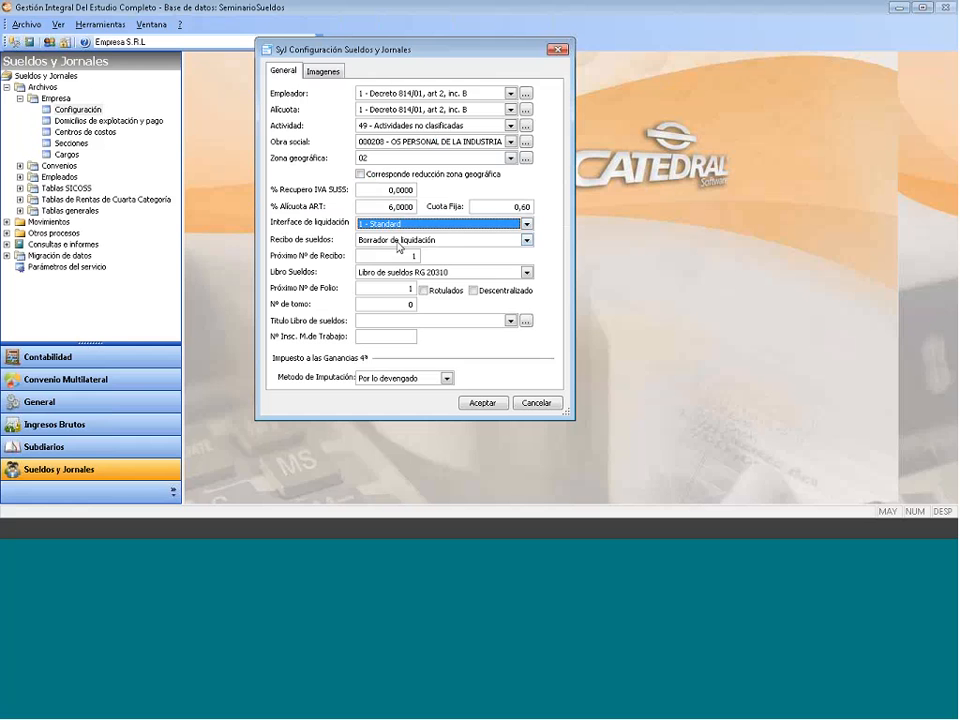
- Choose Recibo Económico A4 as the payslip format and select the next receipt number 1
left_click(527, 240)
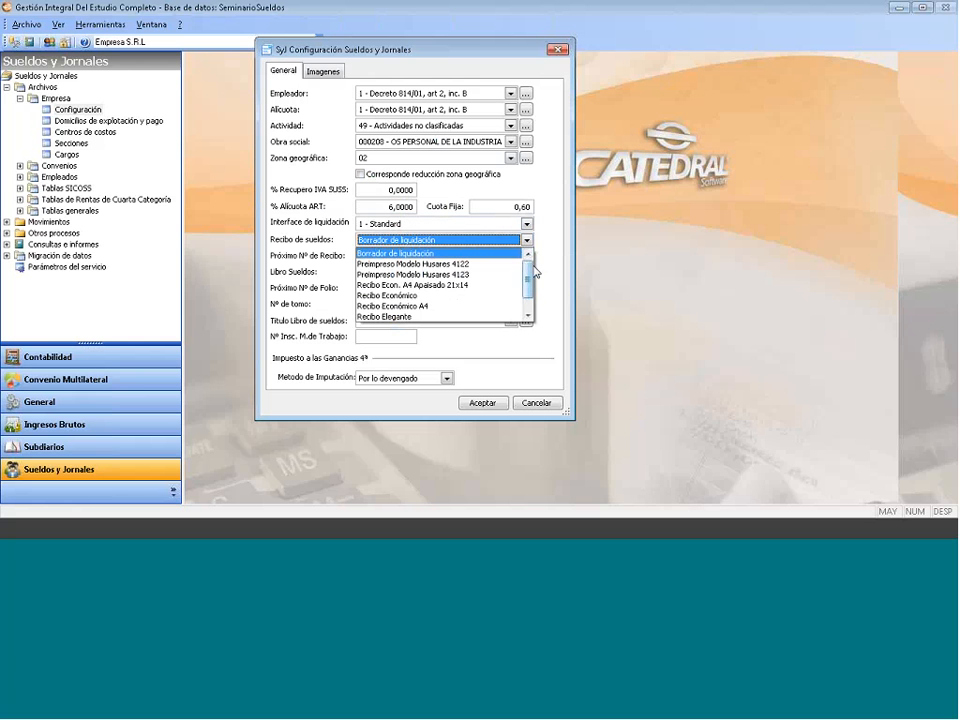
mouse_move(529, 300)
left_mouse_down()
mouse_move(530, 270)
mouse_move(530, 287)
left_mouse_up()
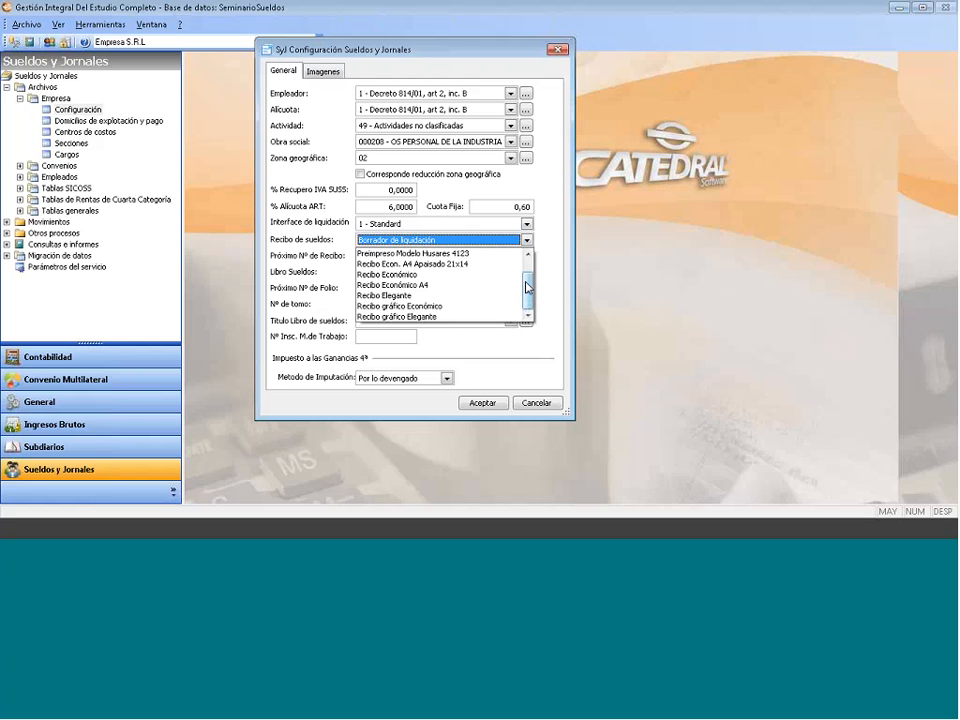
left_click(455, 287)
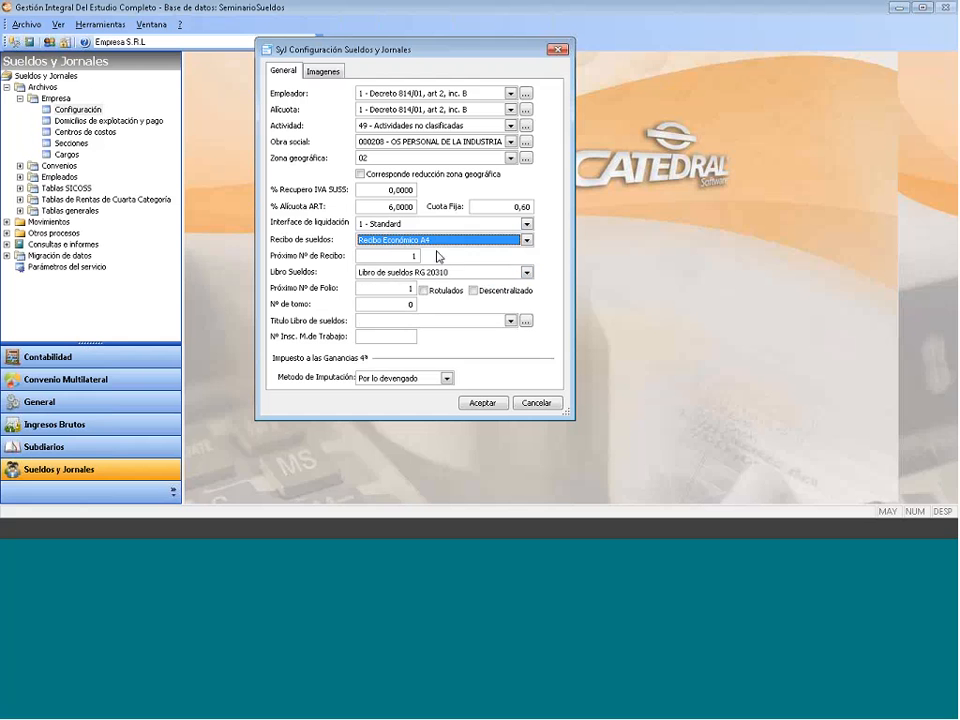
left_click(398, 257)
left_click_drag(398, 257, 438, 258)
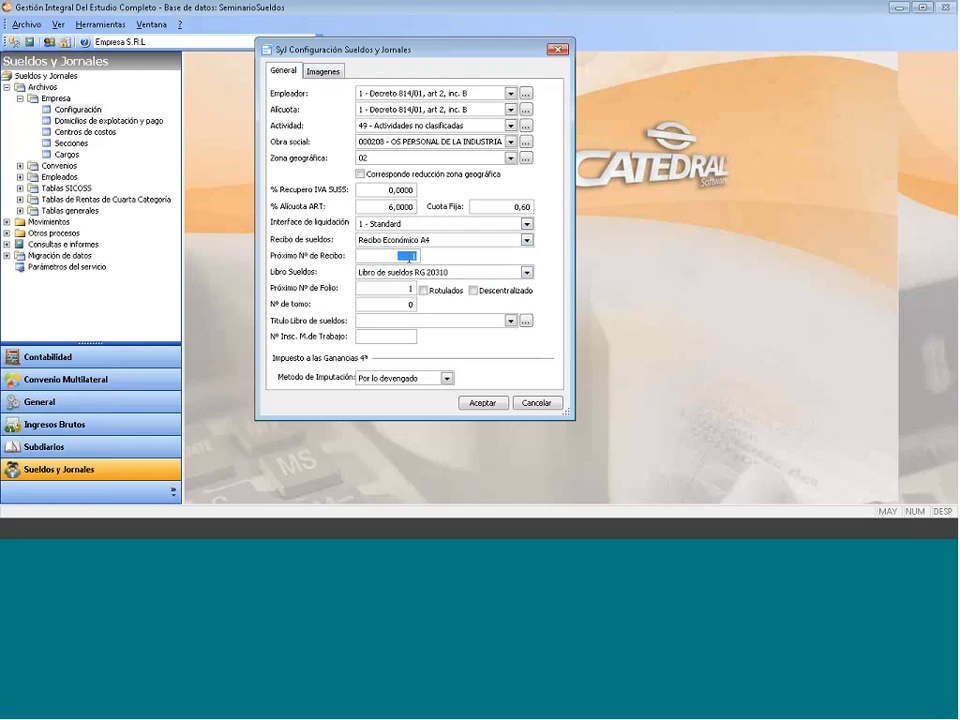
- Keep Libro de sueldos RG 20310 as the wage book, leaving Rotulados off
left_click(527, 273)
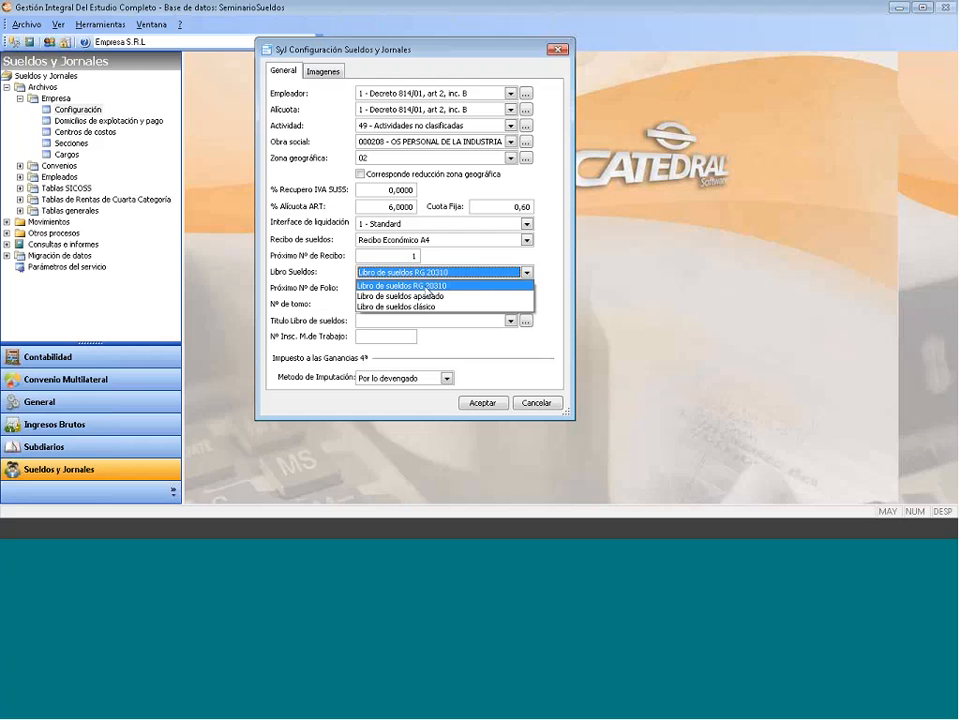
left_click(428, 287)
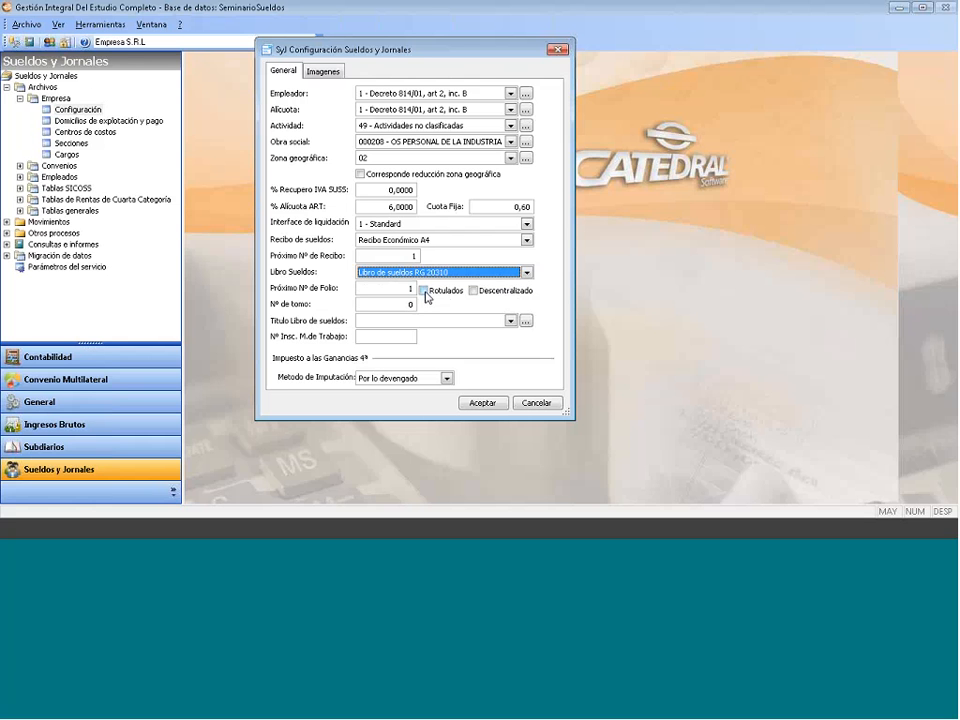
left_click(424, 291)
left_click(424, 291)
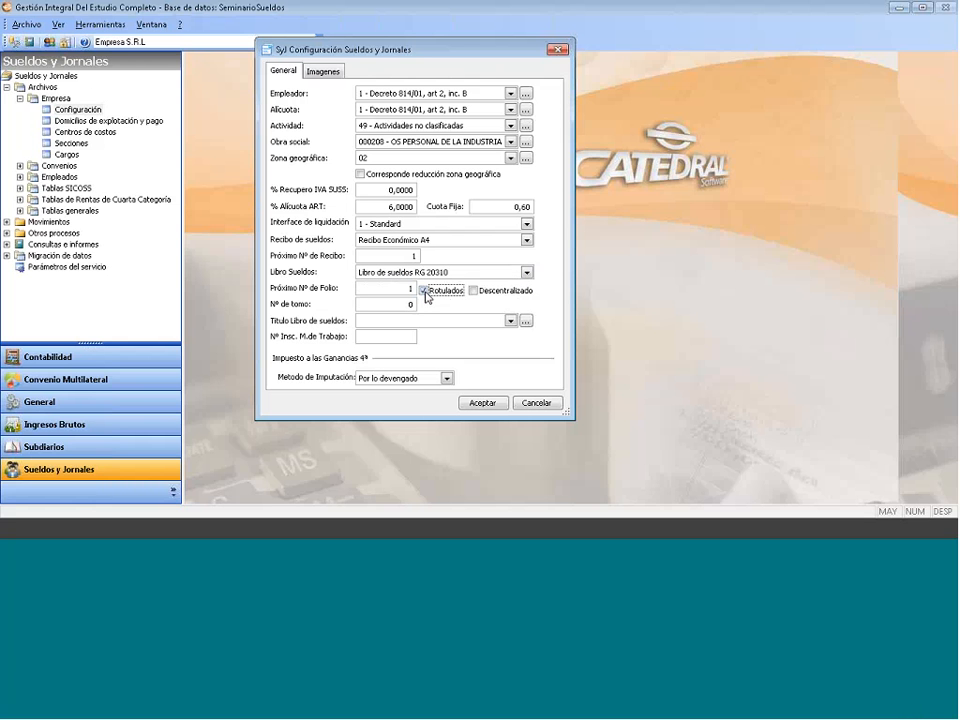
left_click(425, 291)
- Leave Descentralizado off and select the Nº de tomo value for editing
left_click(474, 298)
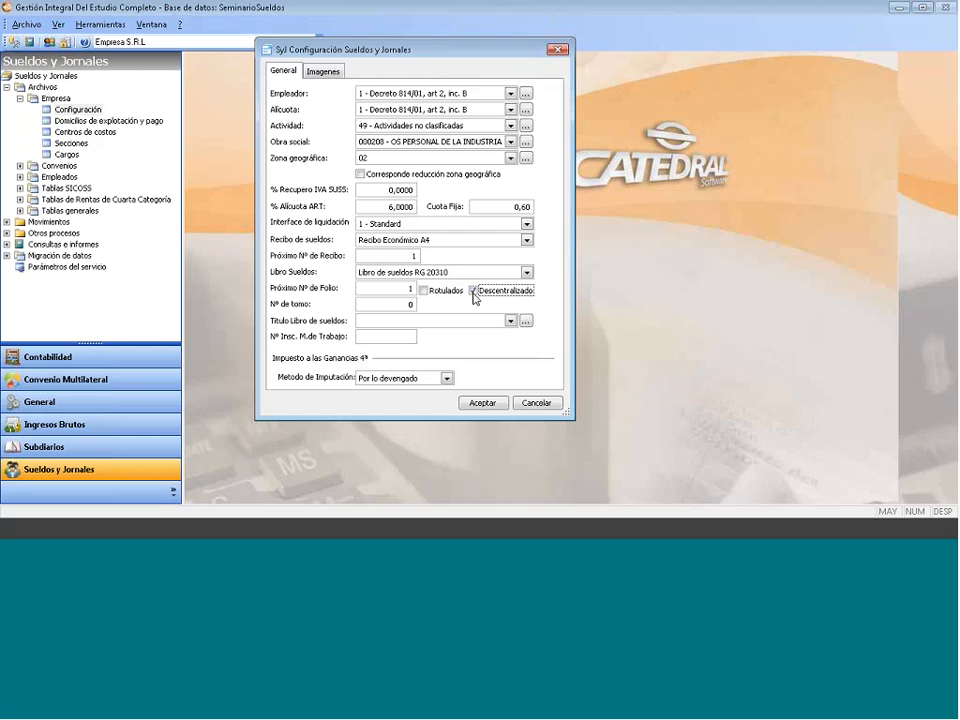
left_click(473, 290)
left_click(383, 305)
key("shift+End")
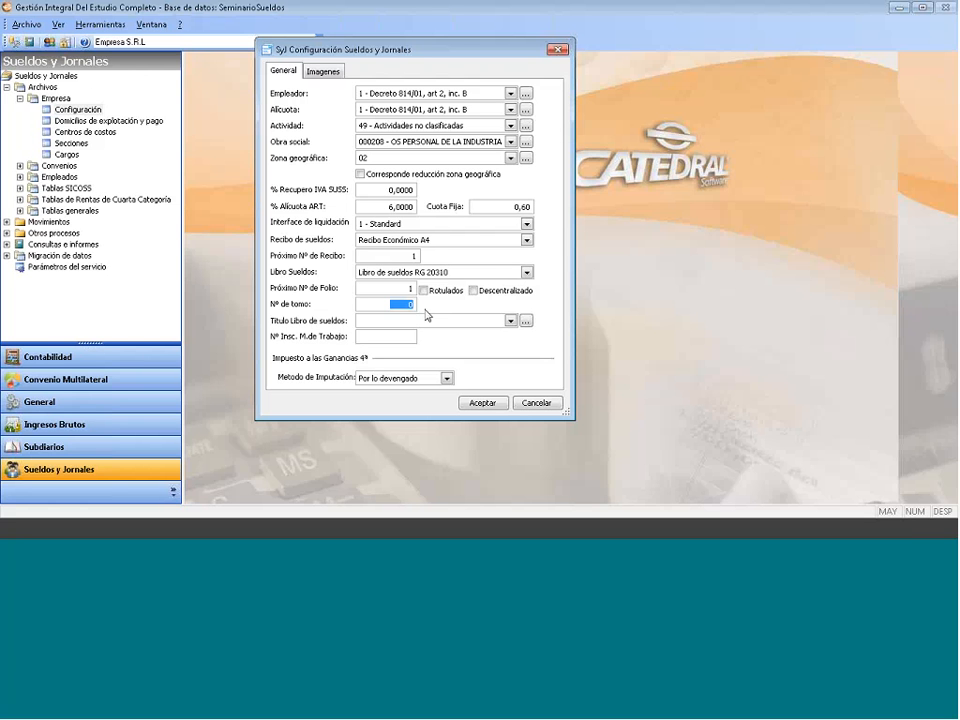
- Set Nº de tomo to 0 and title the wage book 'Hojas móviles (ley 20744 art. 52)'
type("1")
key("BackSpace")
type("0")
left_click(510, 321)
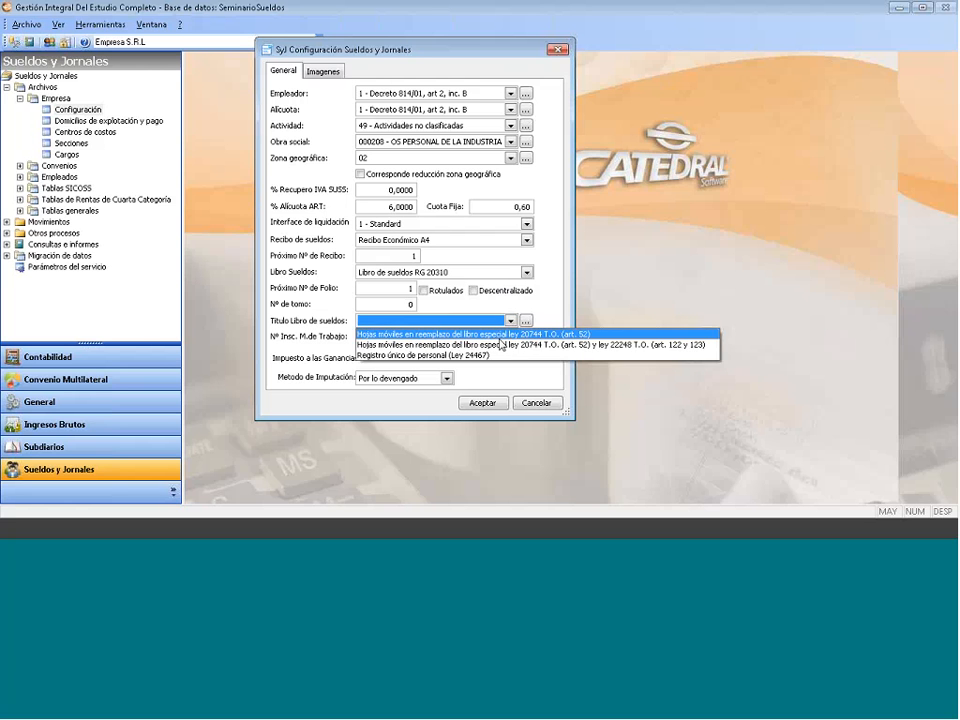
left_click(501, 344)
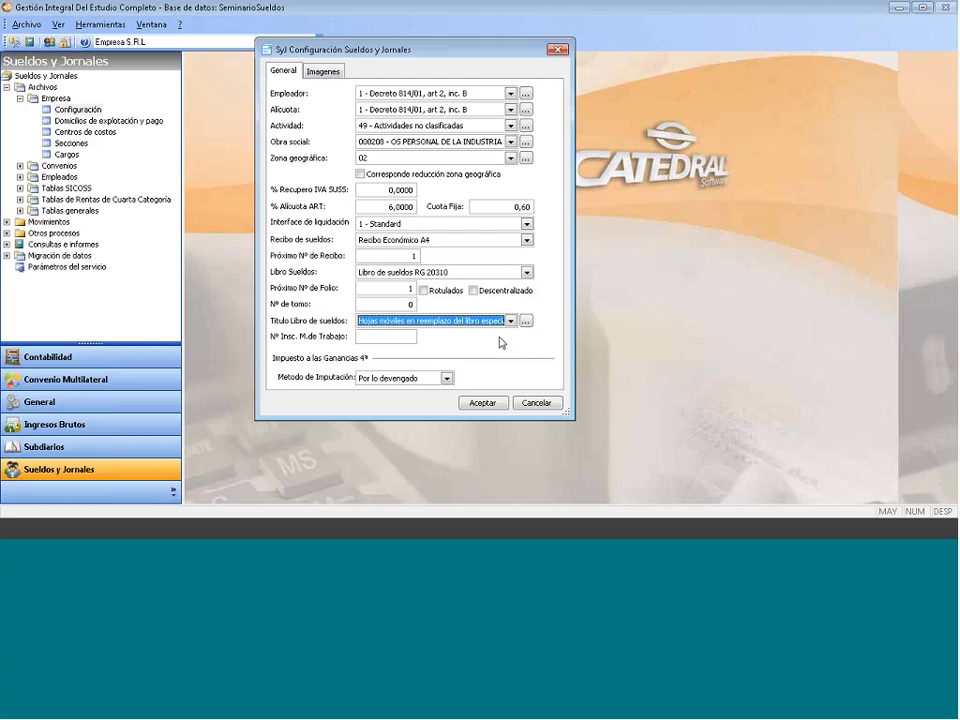
- Record Ministry registration 12314, keep Por lo devengado imputation, and bring up the Imágenes page
left_click(411, 337)
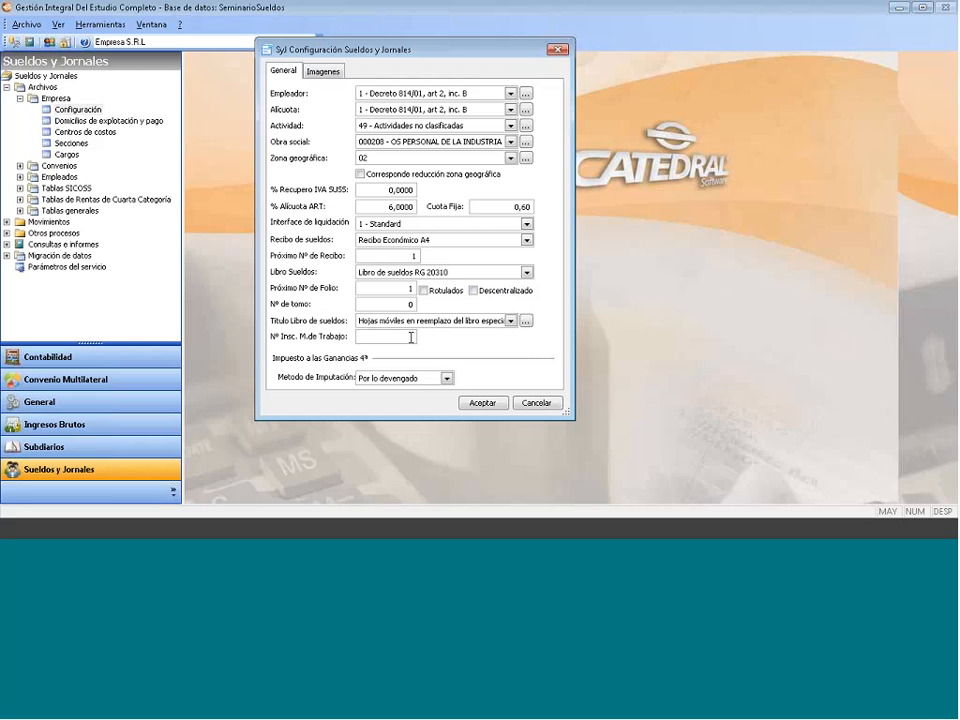
type("12314")
left_click(446, 378)
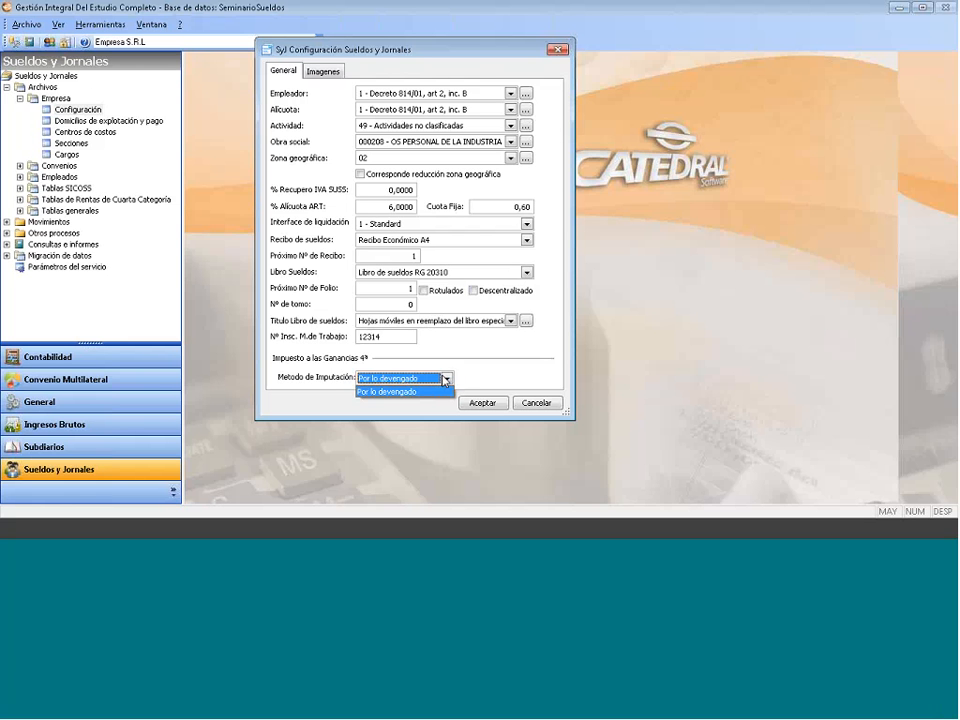
left_click(446, 379)
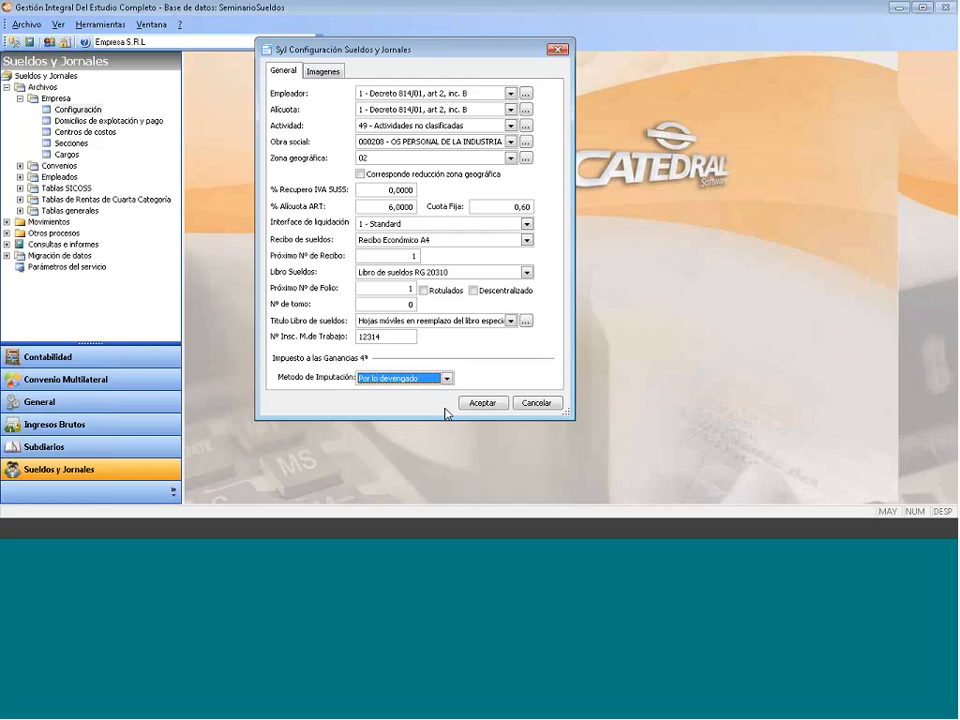
left_click(324, 72)
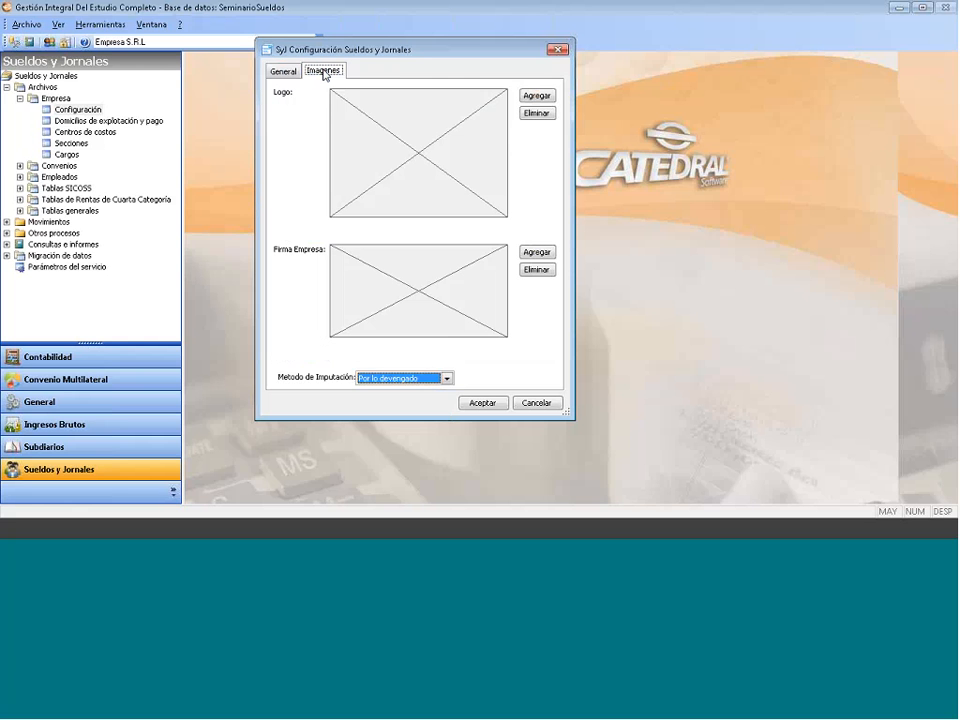
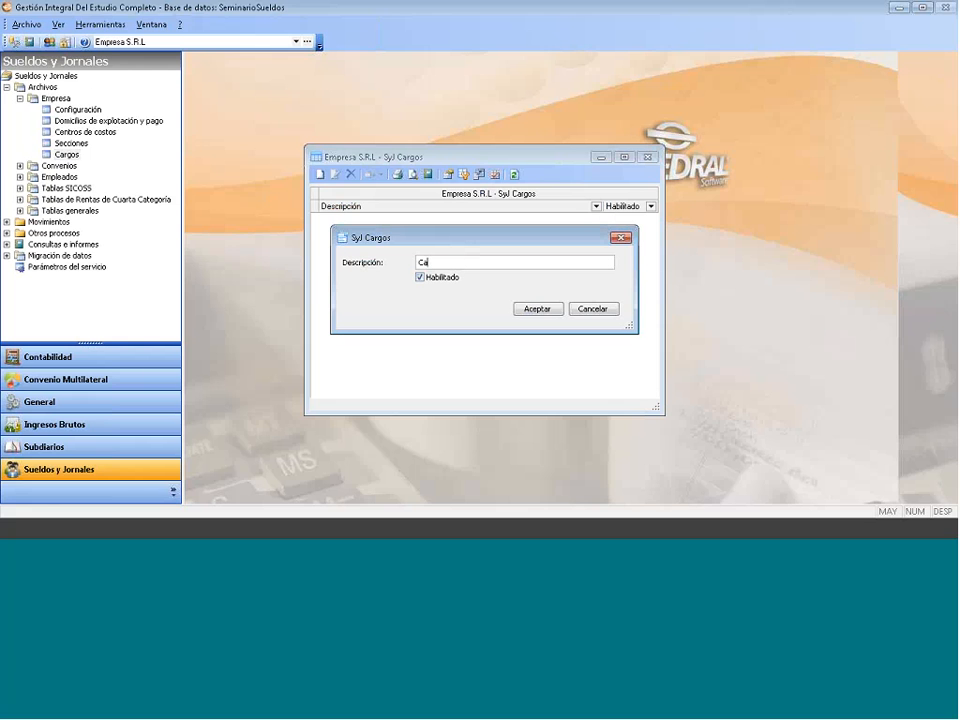
- Save the position 'Cargos', close the SyJ Cargos list and collapse the company branch
type("rgos")
left_click(534, 311)
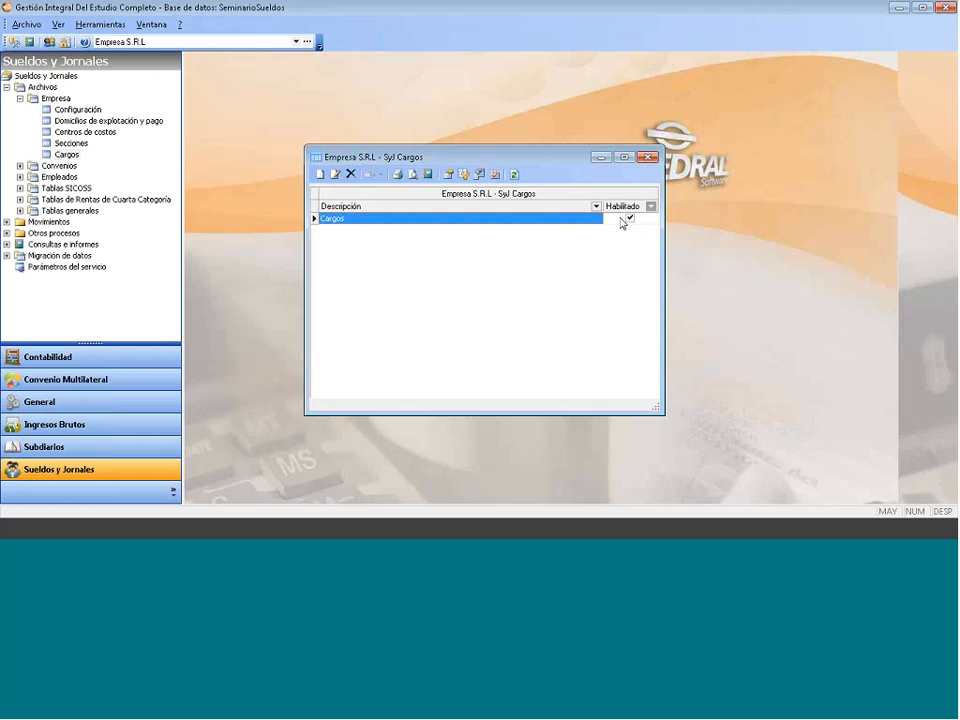
left_click(649, 157)
left_click(20, 99)
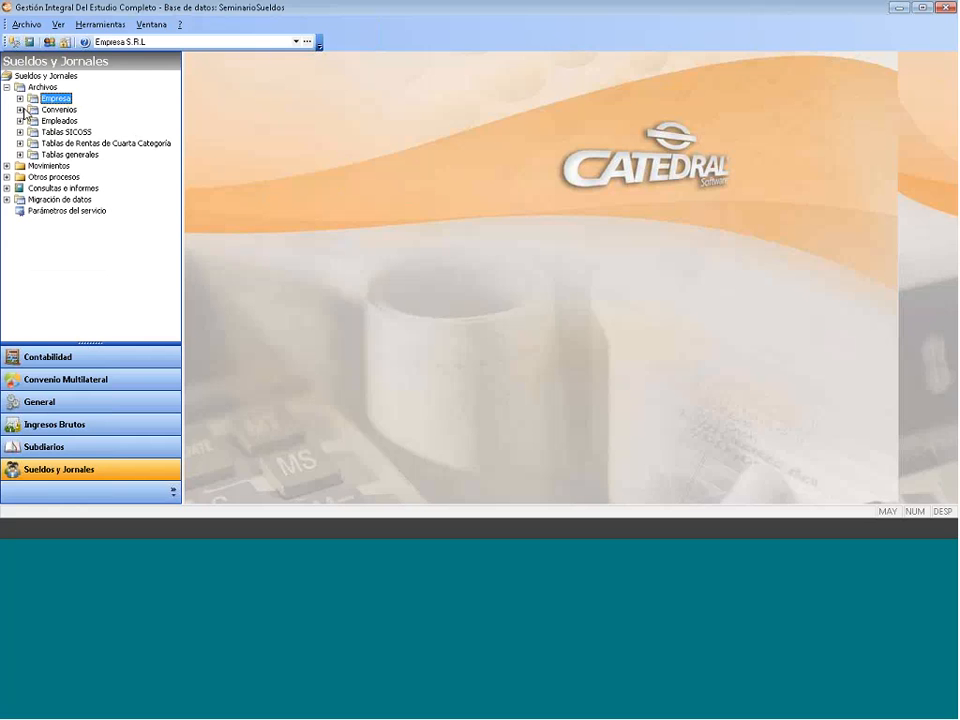
- Open Tipos de liquidaciones under Convenios and review the class of each settlement type
left_click(21, 110)
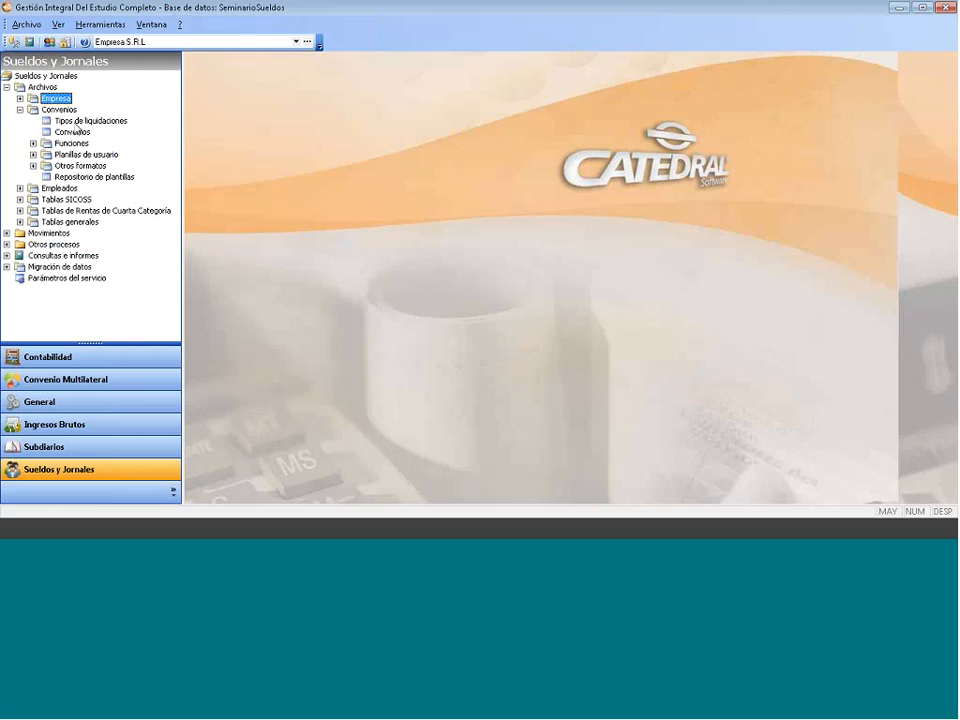
left_click(76, 121)
double_click(76, 122)
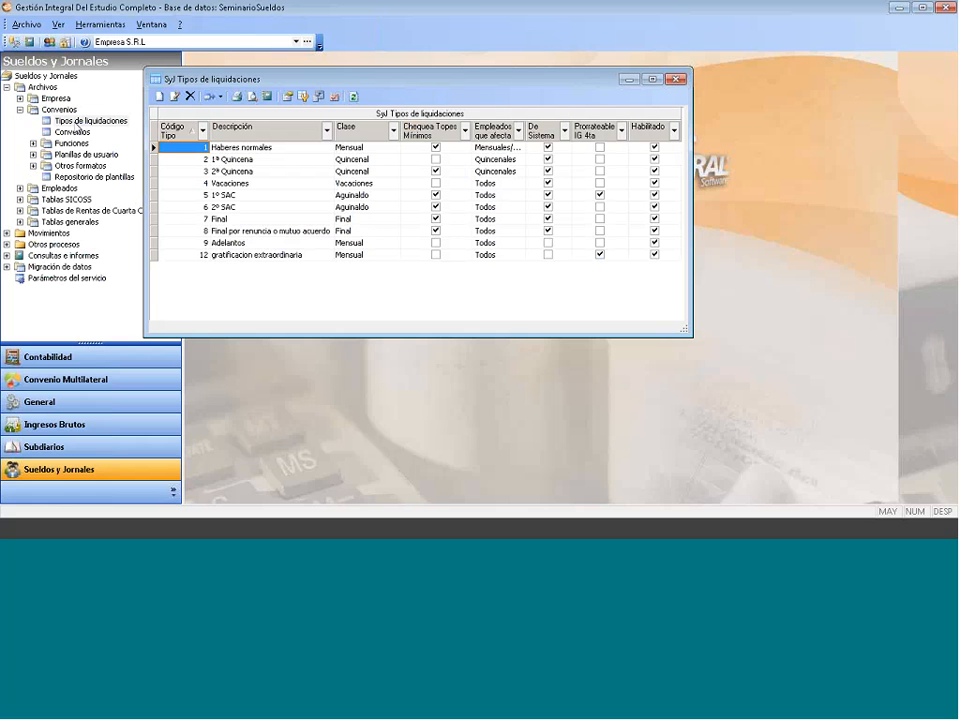
left_click(357, 150)
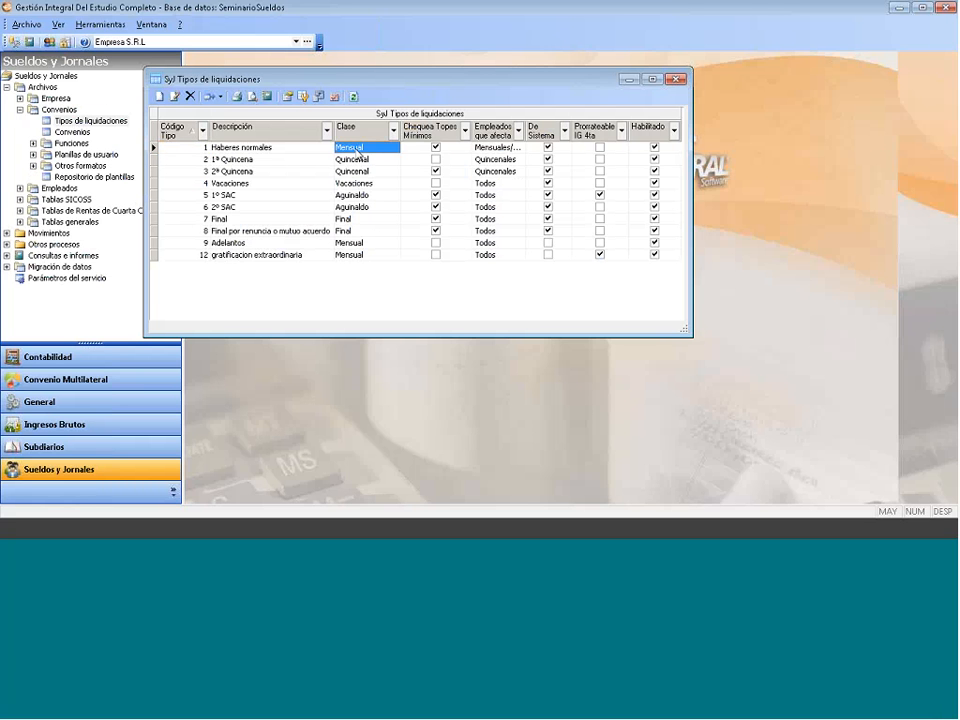
left_click(357, 172)
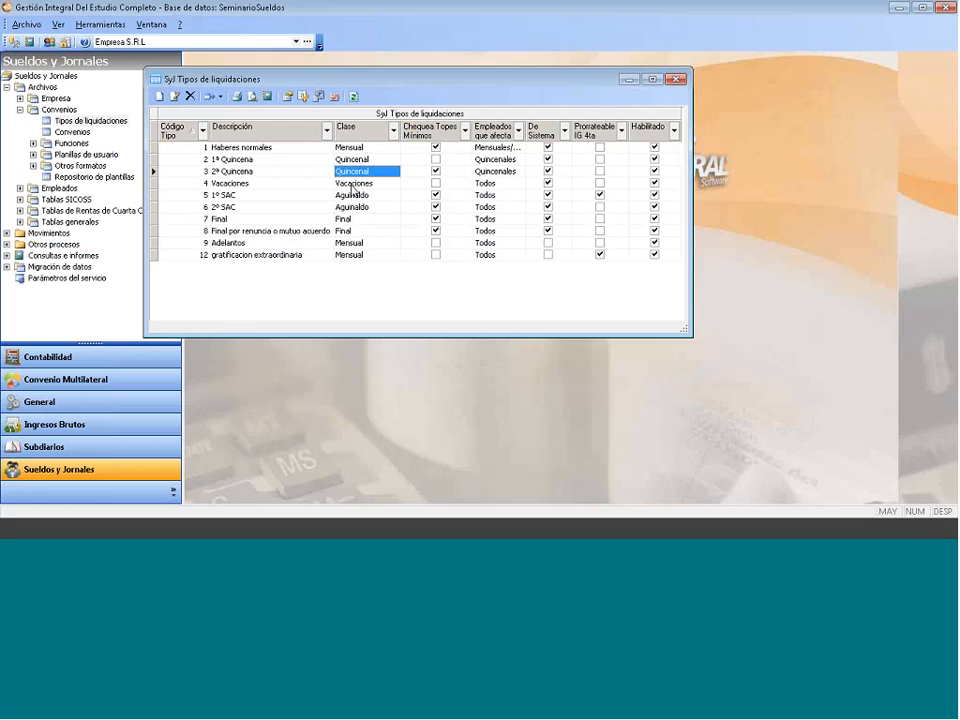
left_click(353, 184)
left_click(349, 208)
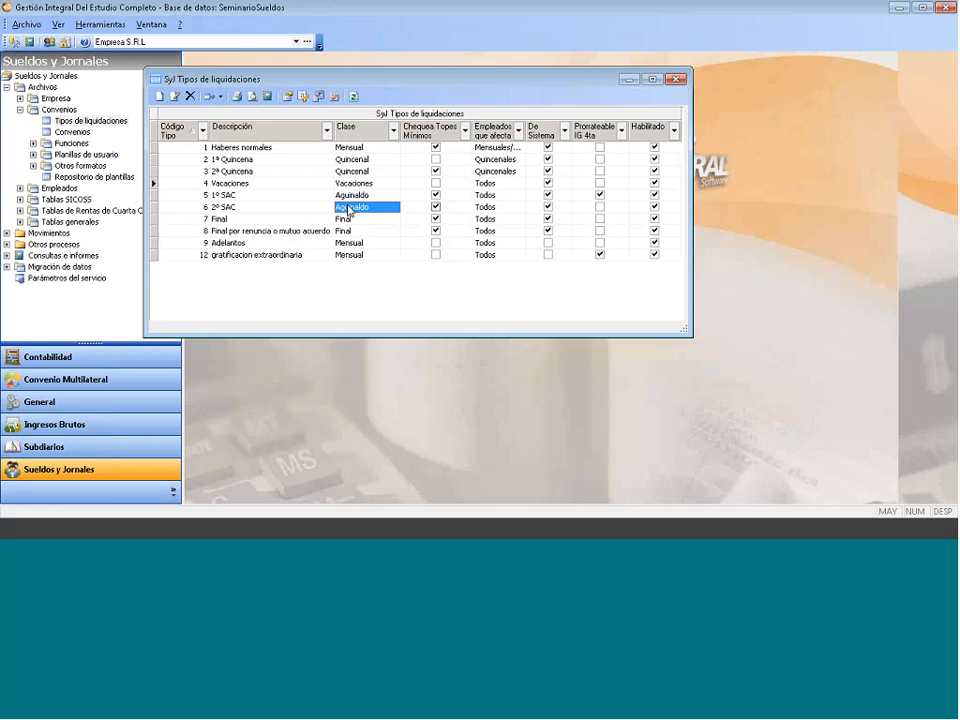
left_click(352, 231)
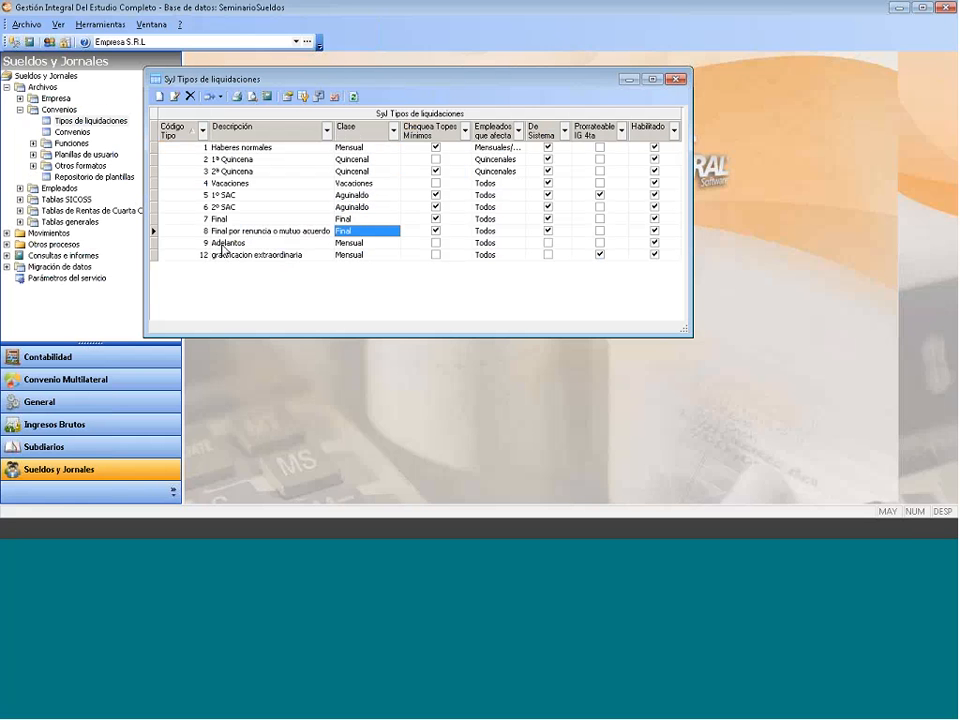
- Review the type codes and descriptions from Haberes normales to gratificacion extraordinaria, ending on Adelantos
left_click(205, 150)
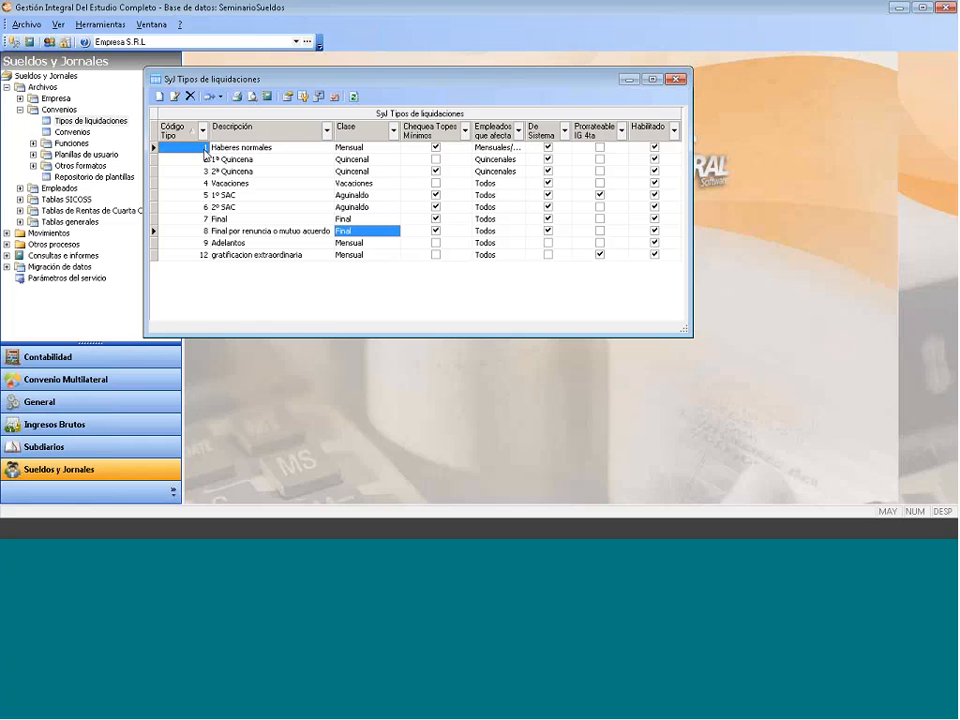
left_click(223, 233)
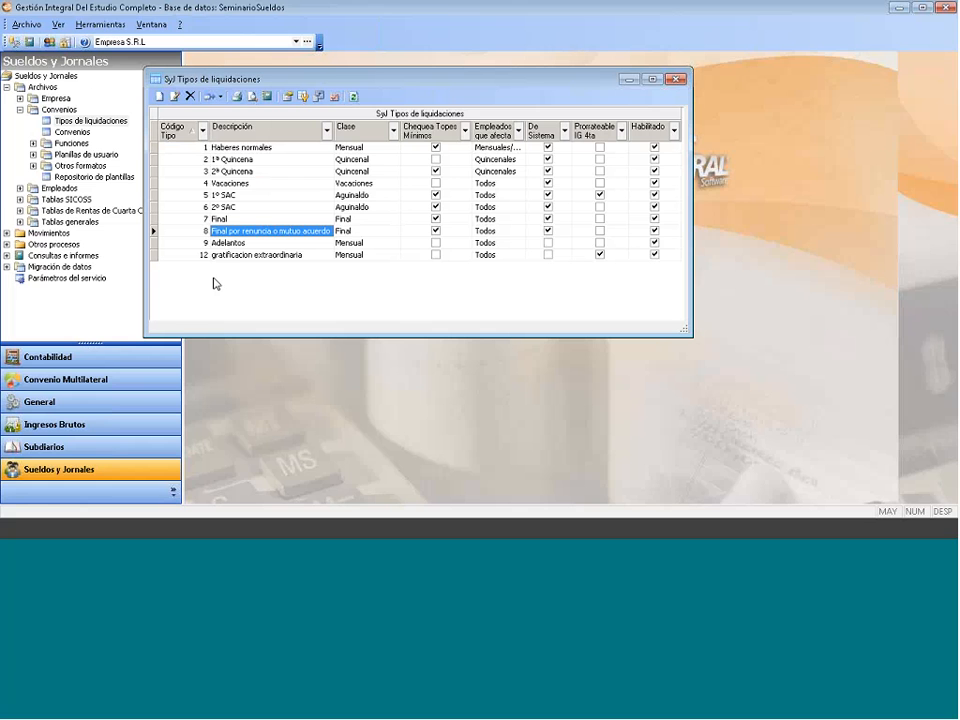
left_click(231, 245)
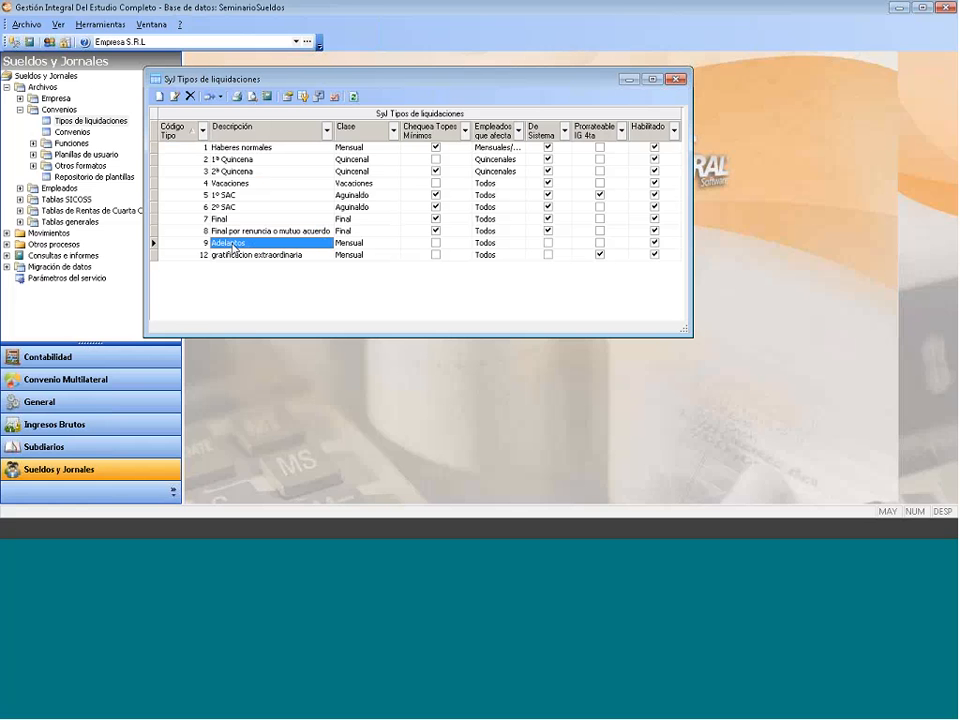
left_click(233, 255)
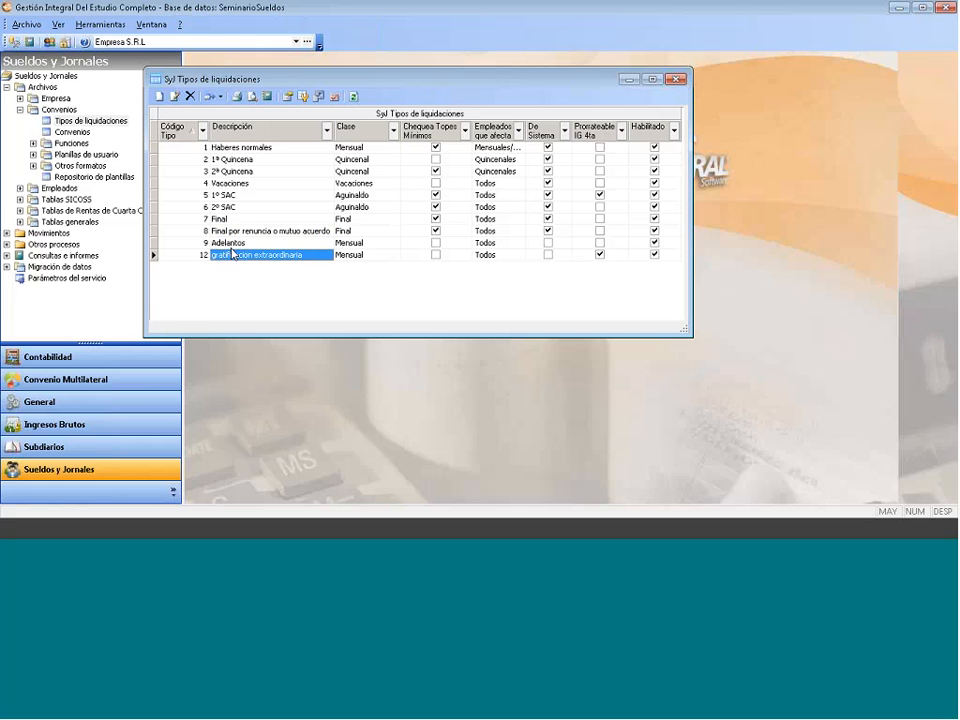
left_click(228, 244)
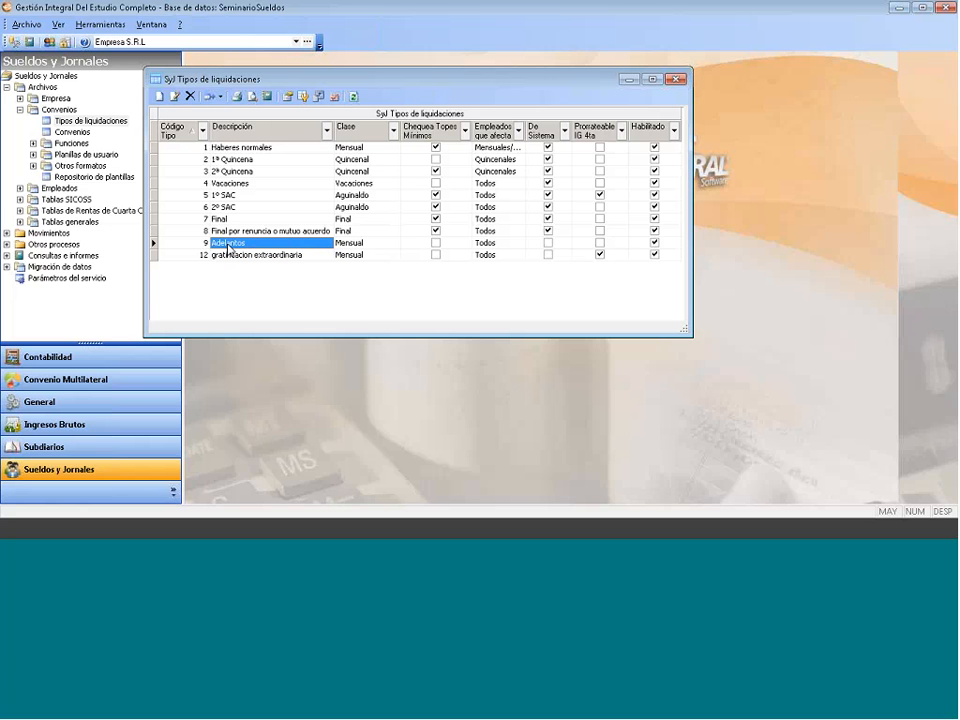
- Delete the Adelantos and gratificacion extraordinaria settlement types, confirming each removal
right_click(229, 247)
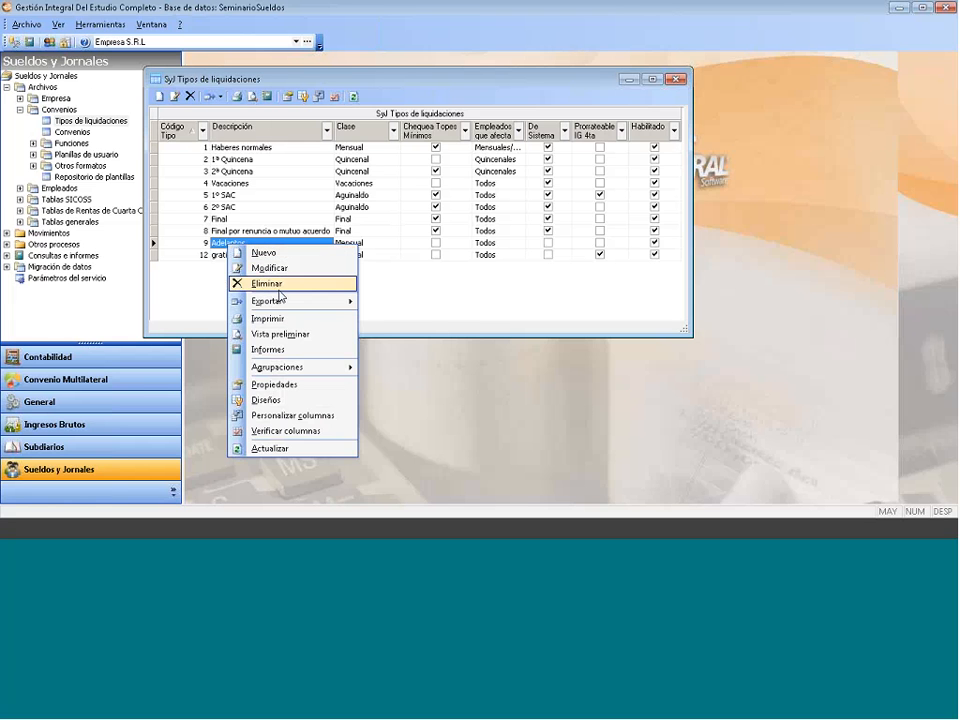
left_click(288, 285)
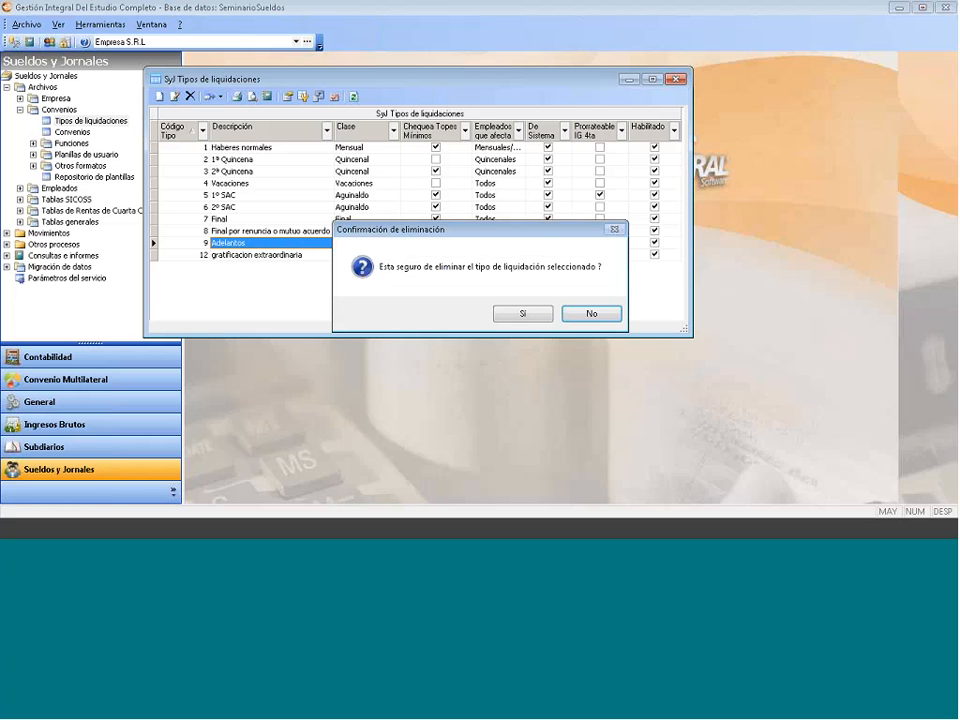
left_click(521, 316)
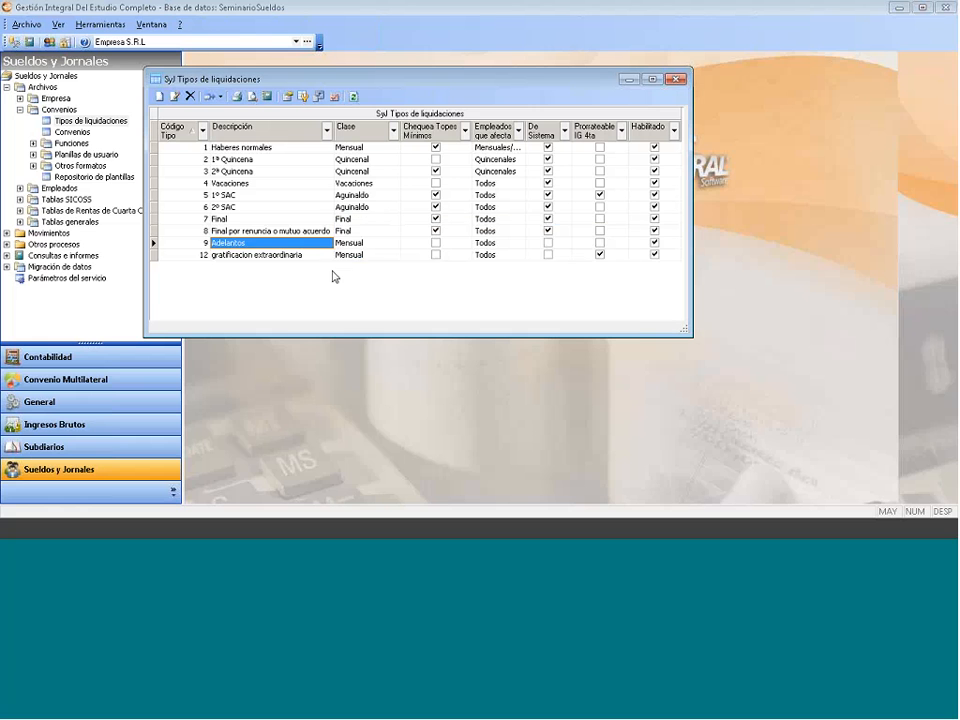
right_click(266, 246)
left_click(290, 285)
left_click(528, 315)
right_click(242, 271)
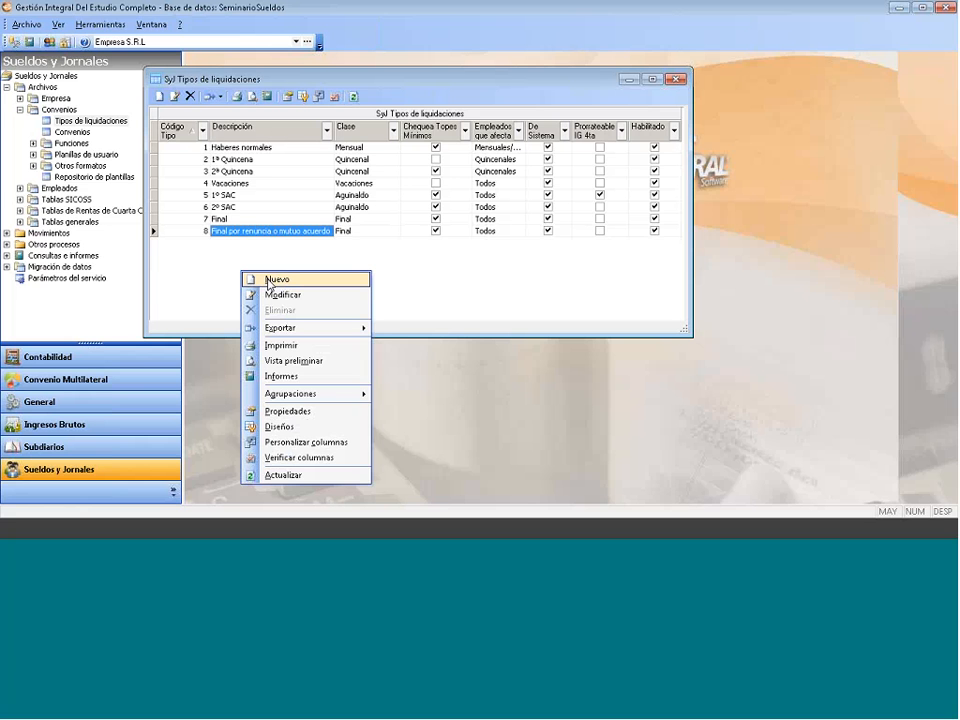
- Create settlement type 9 'Adelanto de sueldo', class Mensual, affecting all employees (Todos)
left_click(268, 284)
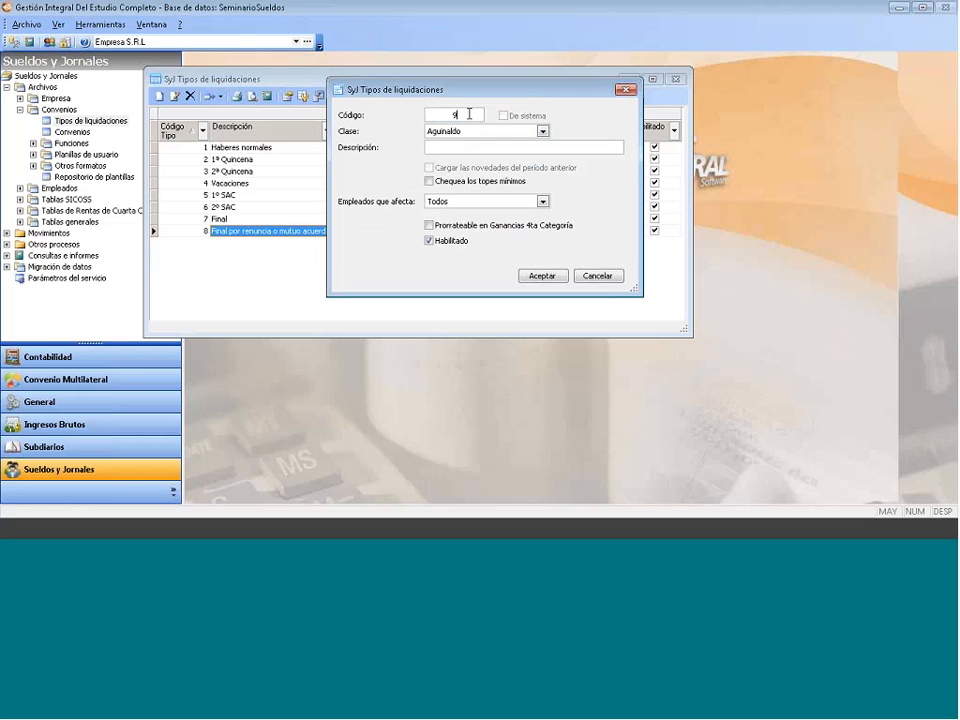
left_click(542, 131)
left_click(465, 165)
left_click(445, 148)
type("Adelanto de")
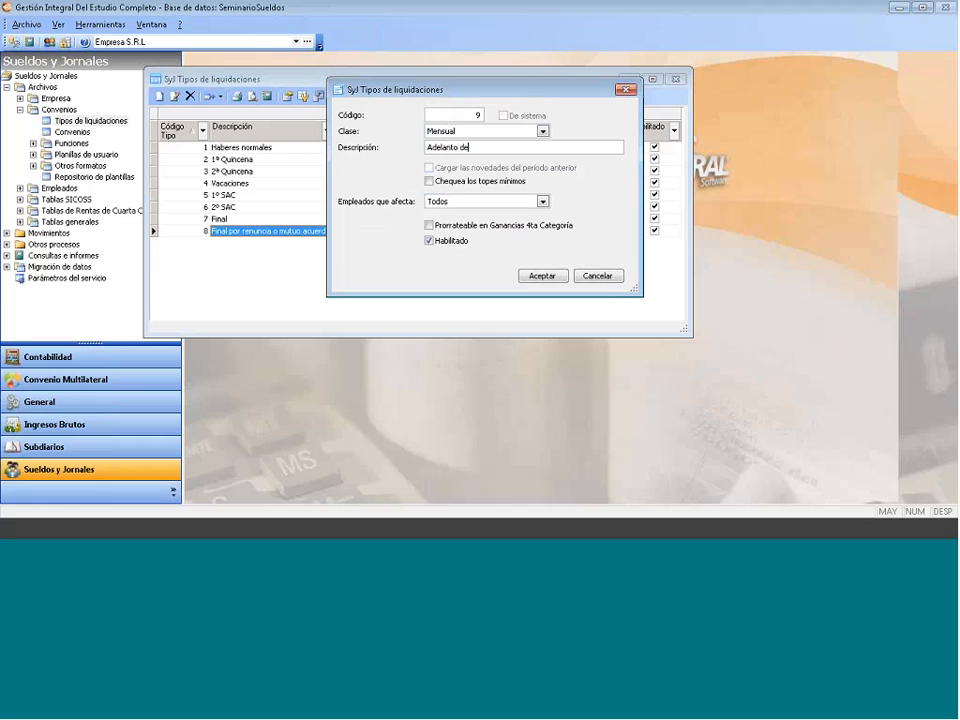
type(" sueldo")
left_click(543, 202)
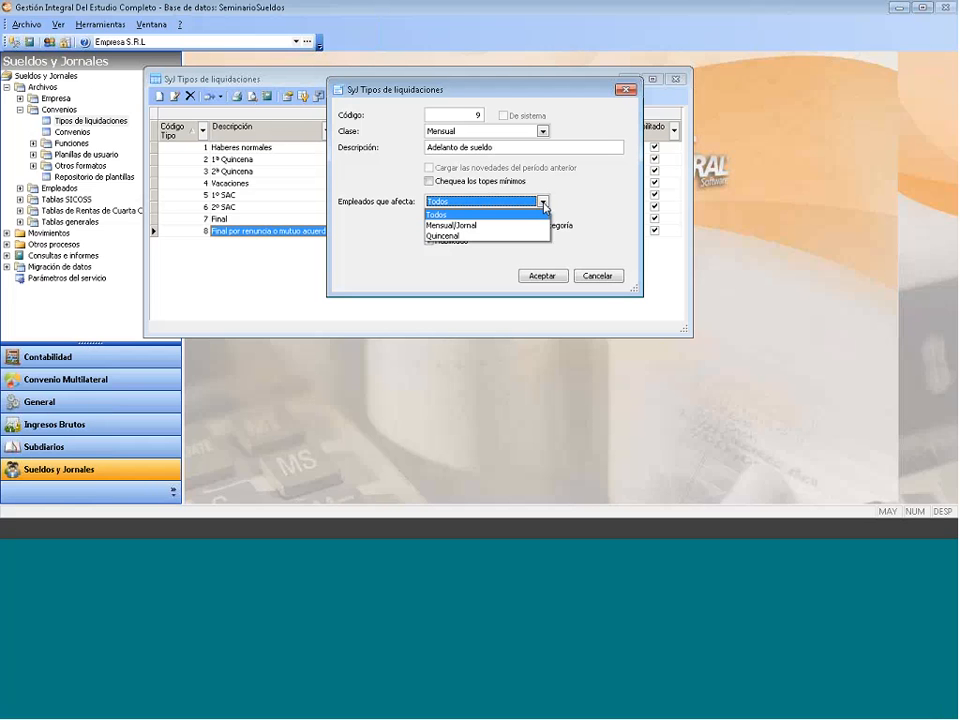
left_click(489, 215)
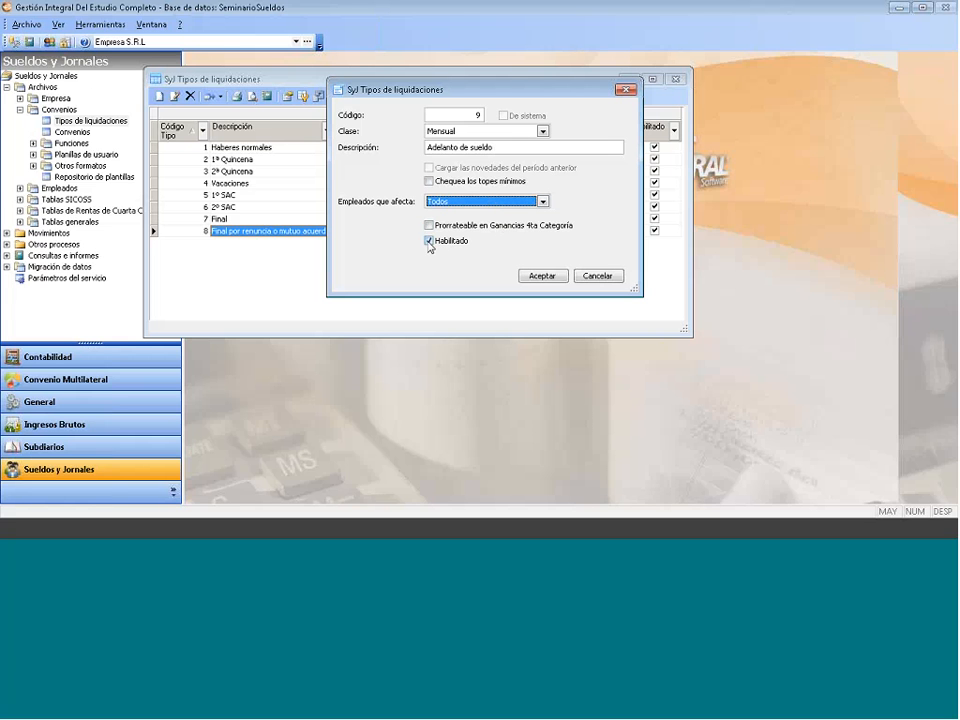
left_click(542, 277)
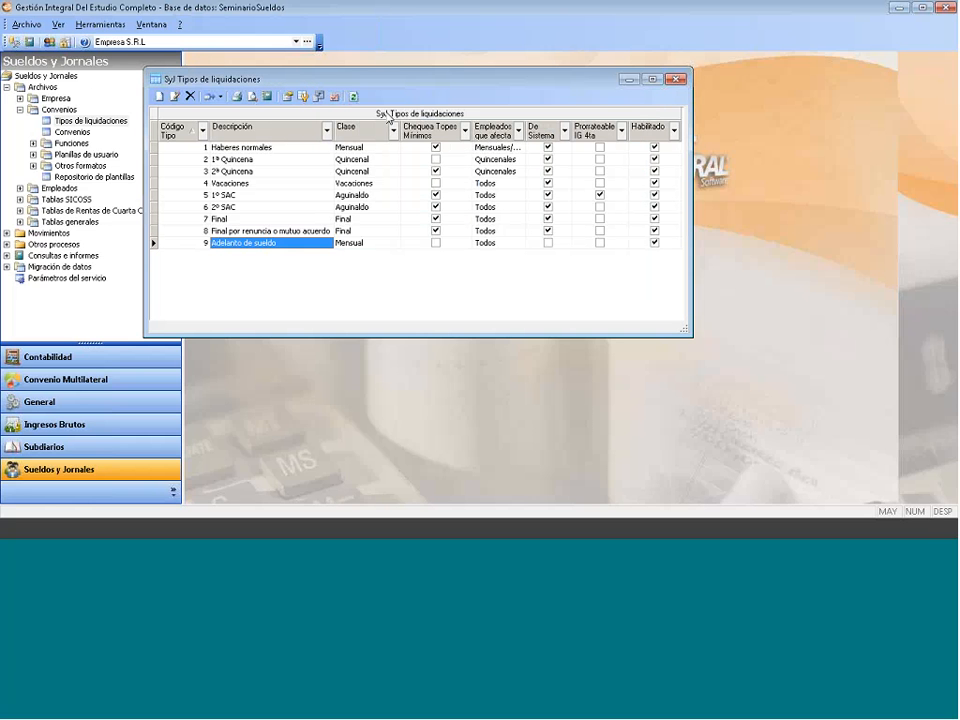
- Start settlement type 10 with class Mensual and description 'Pago Extraordinario'
right_click(241, 276)
left_click(268, 280)
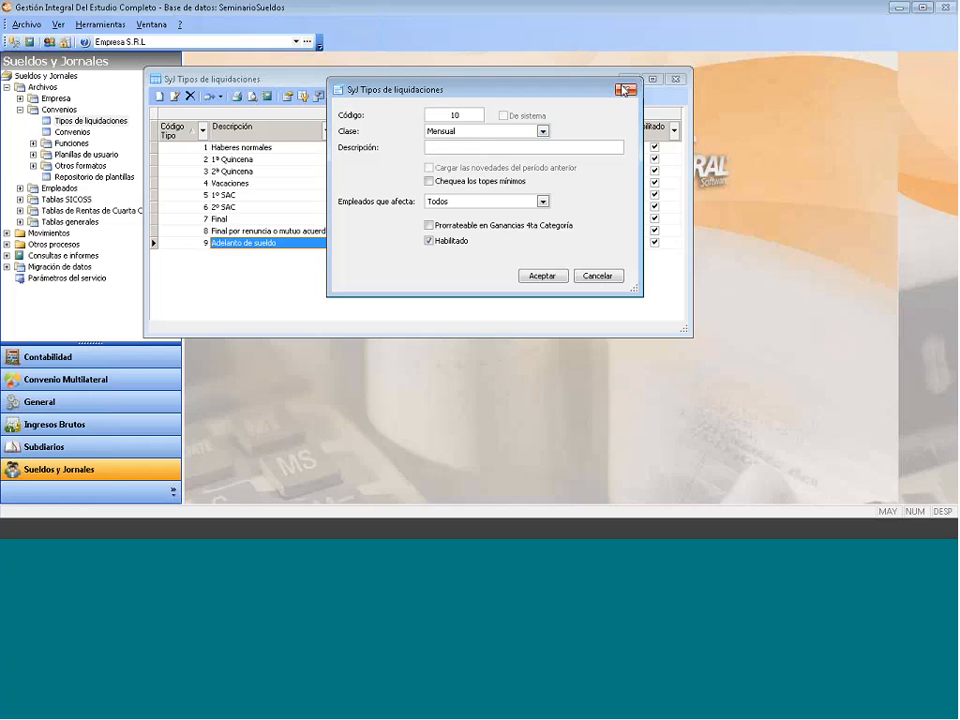
key("Escape")
right_click(320, 276)
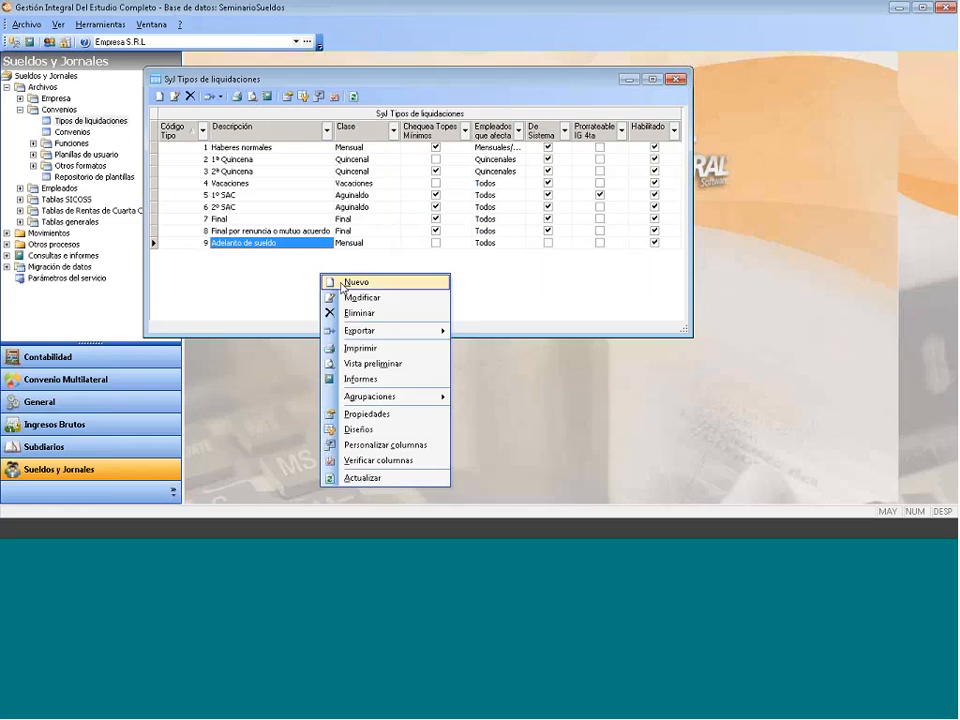
left_click(352, 283)
type("10")
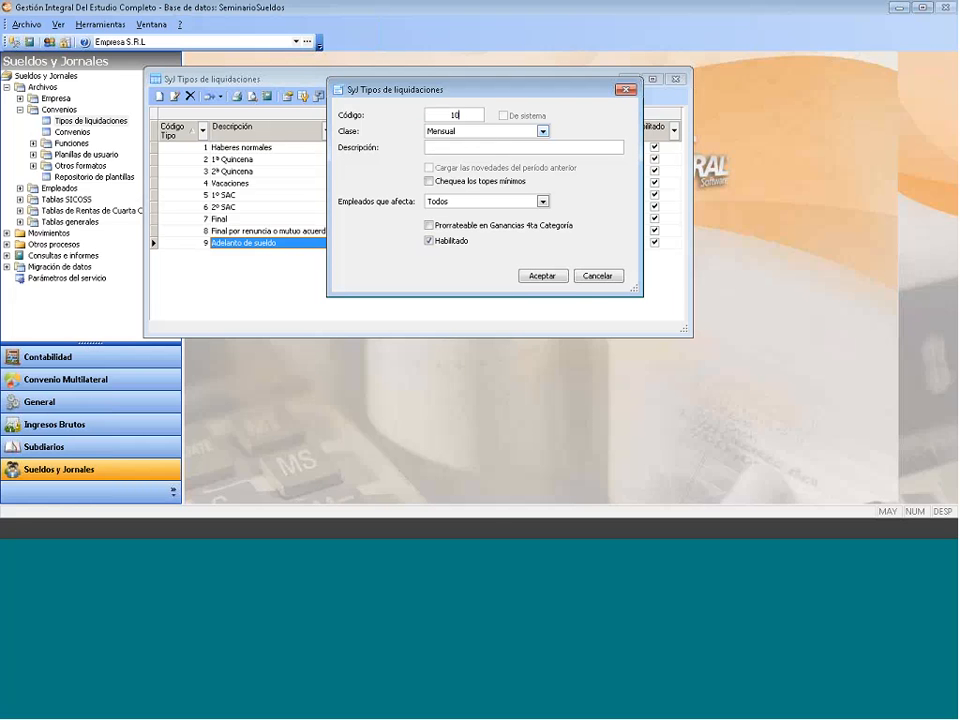
left_click(474, 132)
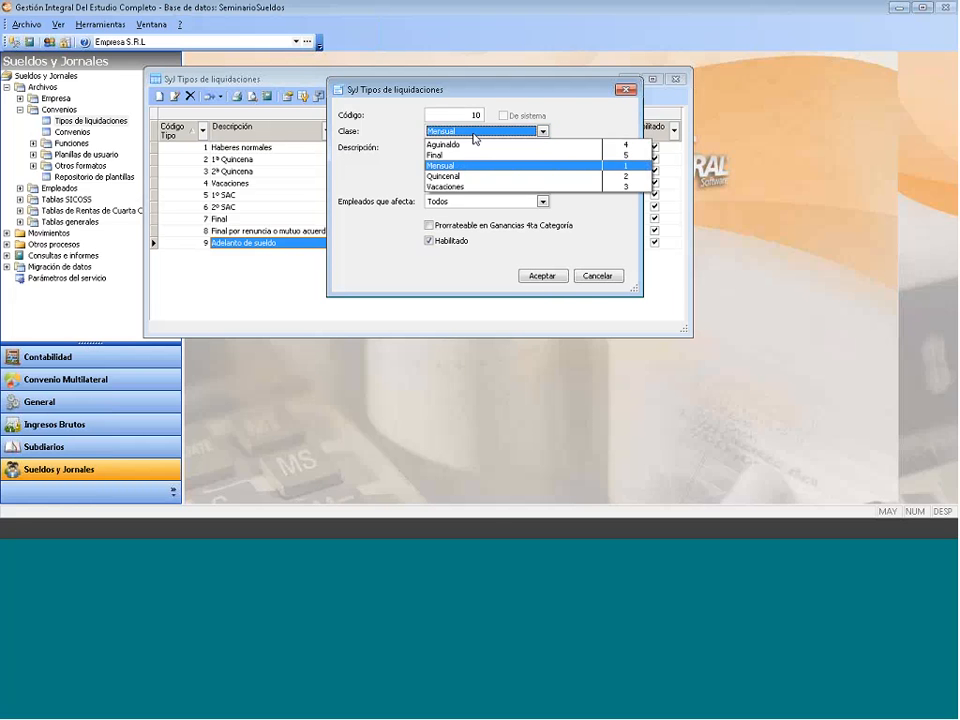
left_click(476, 136)
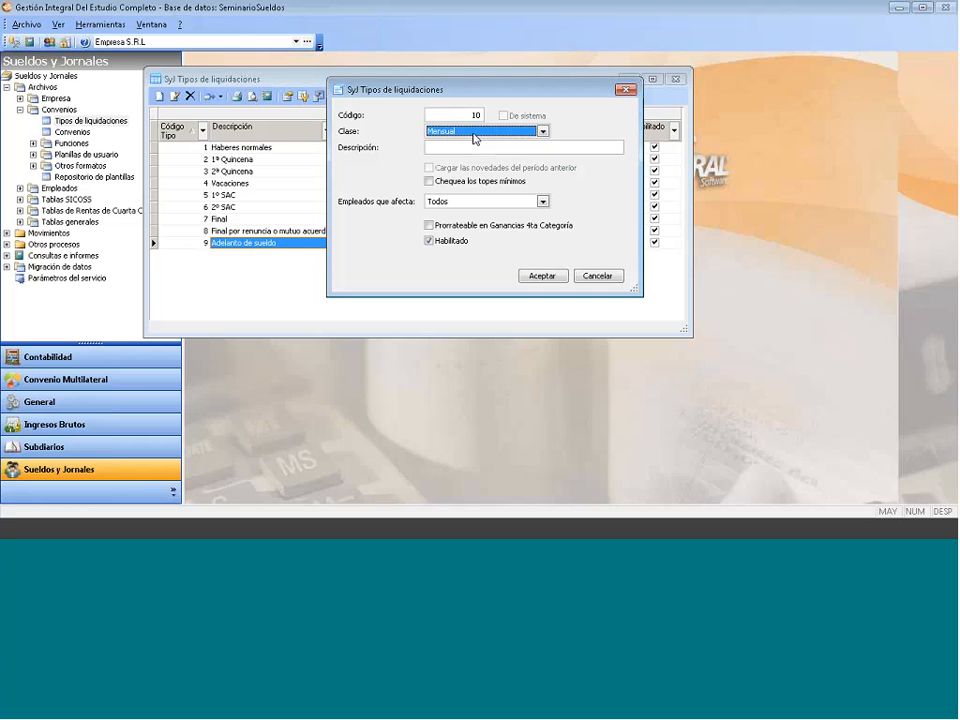
left_click(466, 147)
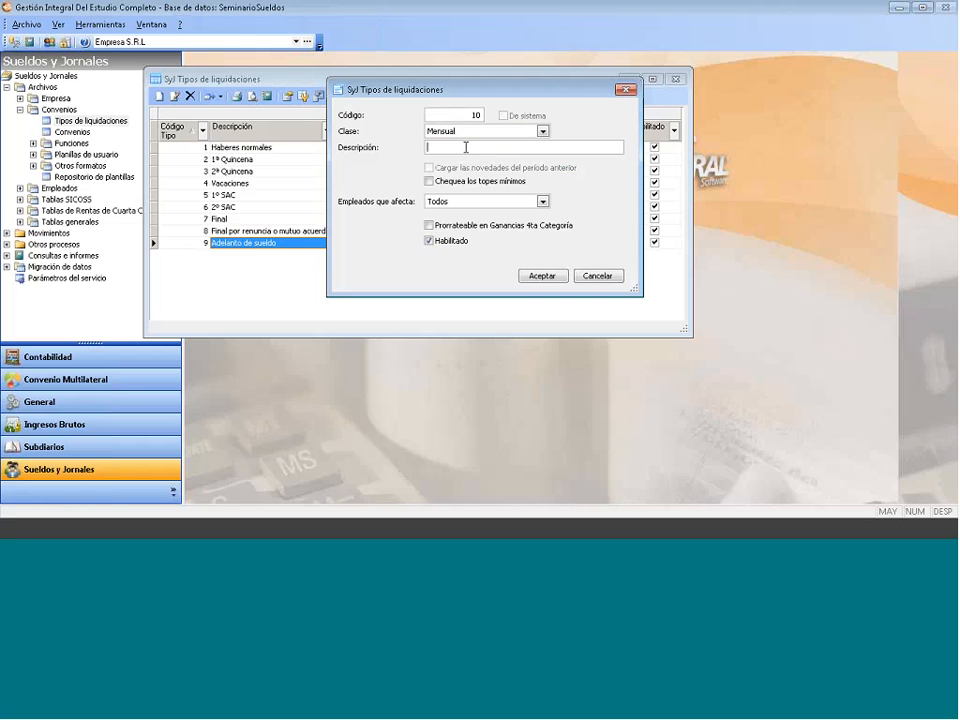
type("Pago Extraordinario")
- Apply it to Mensual/Jornal employees, prorrateable in Ganancias 4ta Categoría, then save and close the list
left_click(544, 202)
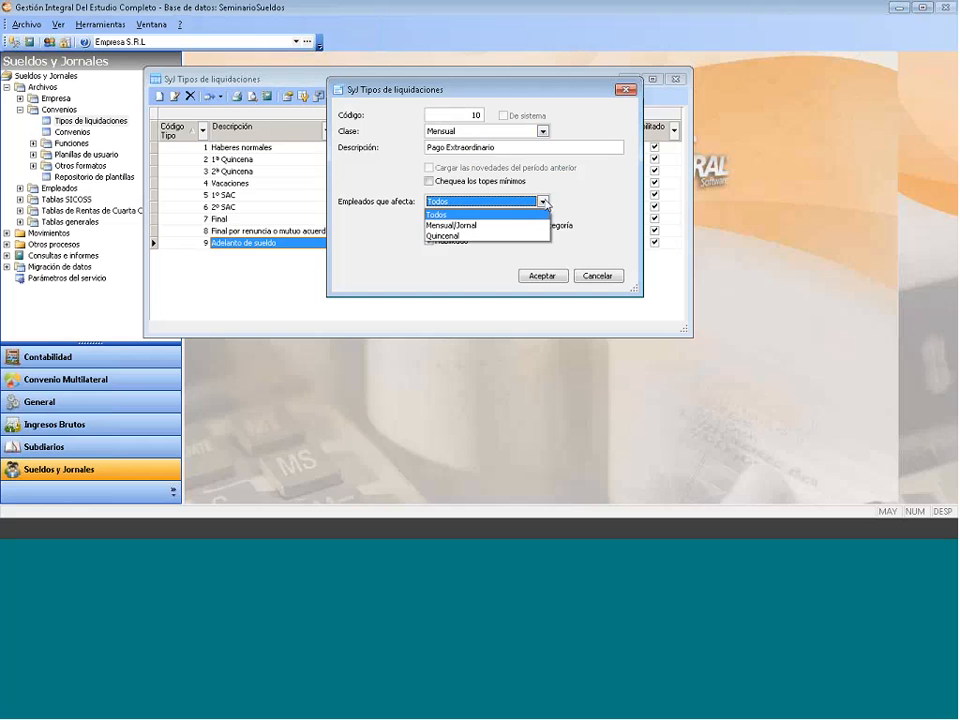
left_click(463, 229)
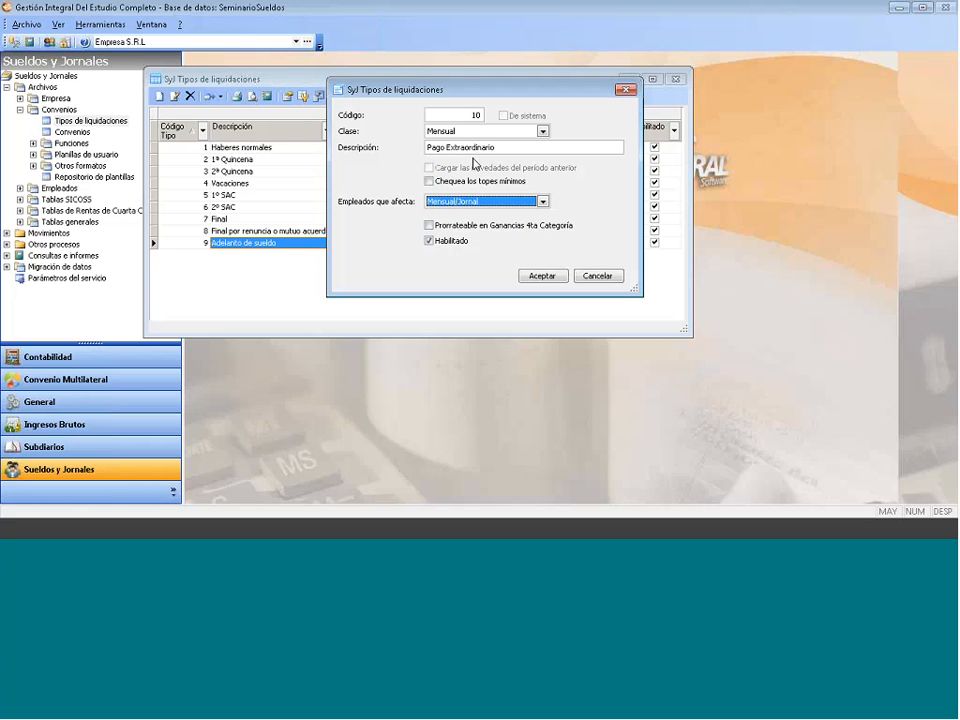
left_click(430, 226)
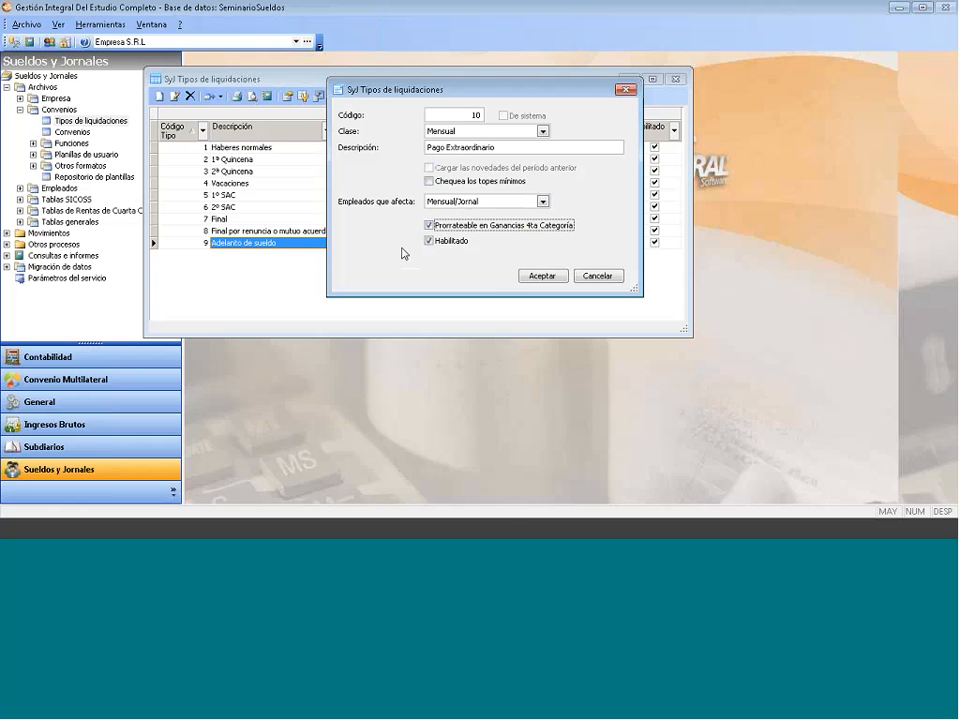
key("Return")
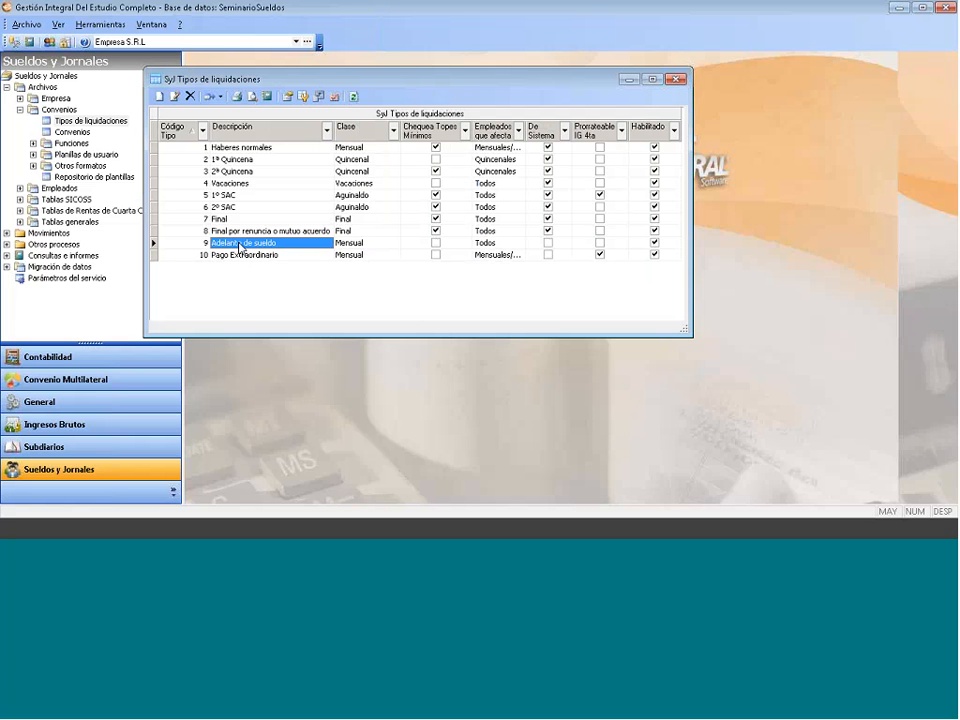
left_click(240, 255)
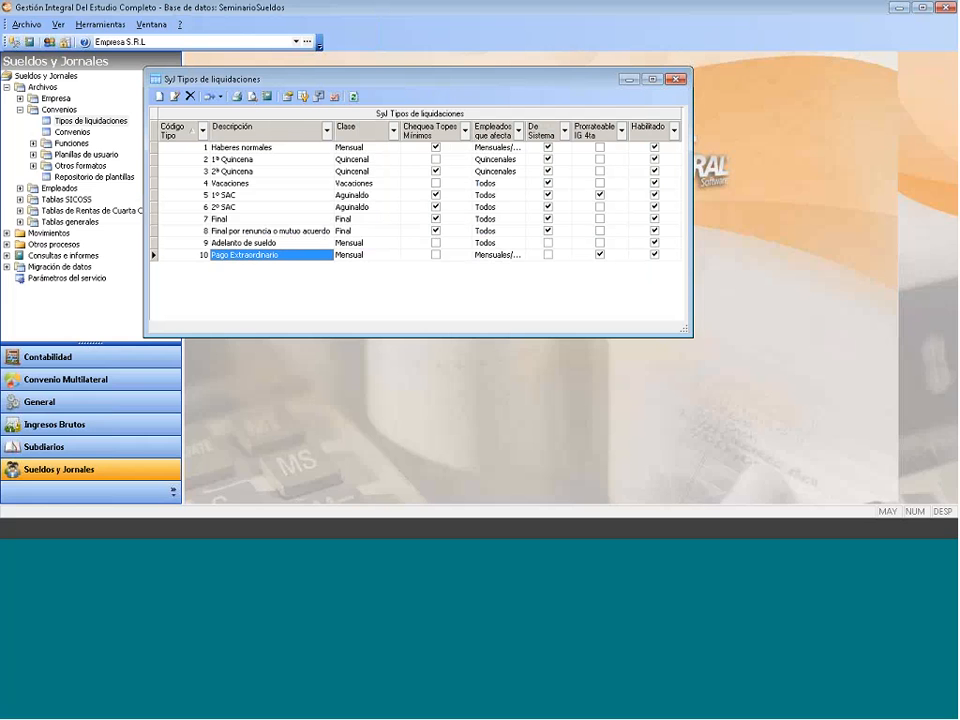
left_click(676, 79)
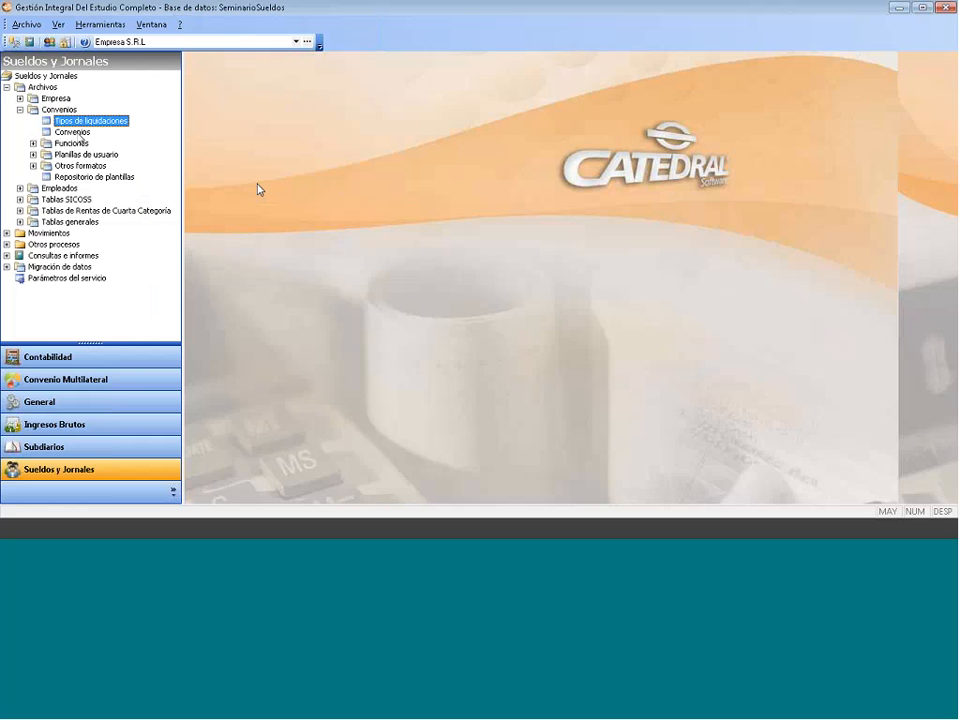
- Try deleting the Convenio ejemplo and Modelo Comercio desde Abril 2014 agreements; both deletions are refused
key("Down")
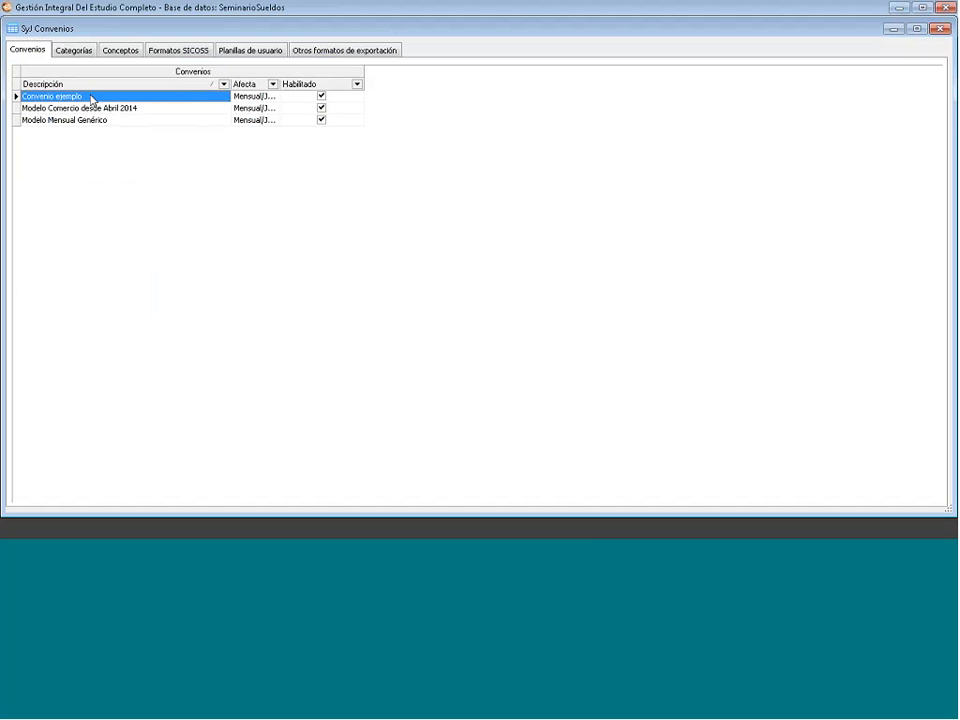
right_click(91, 99)
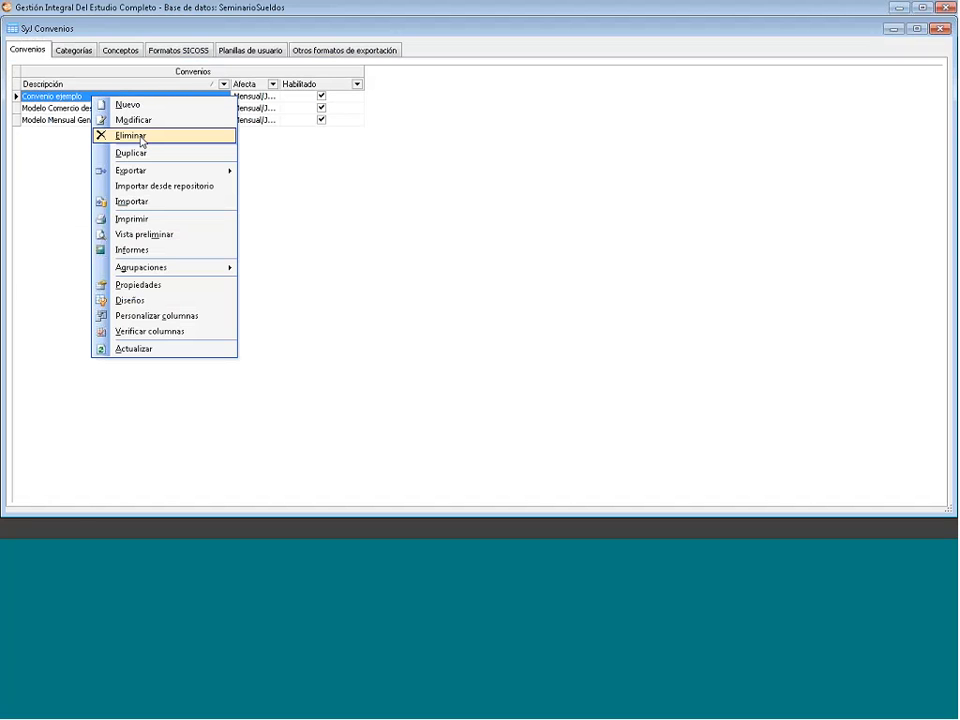
left_click(141, 141)
left_click(491, 315)
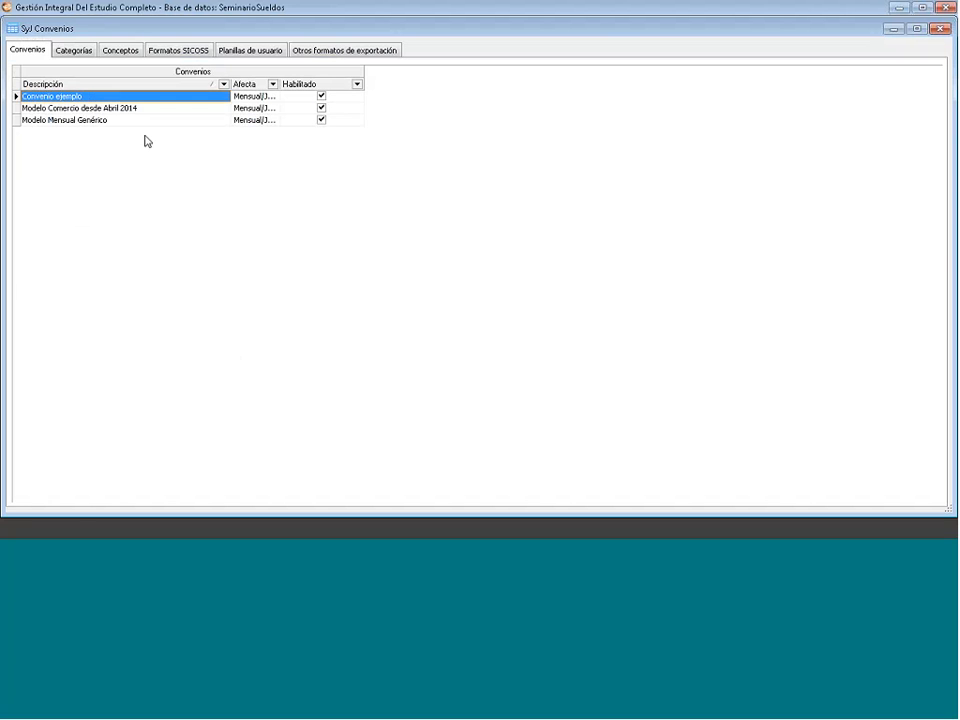
left_click(600, 315)
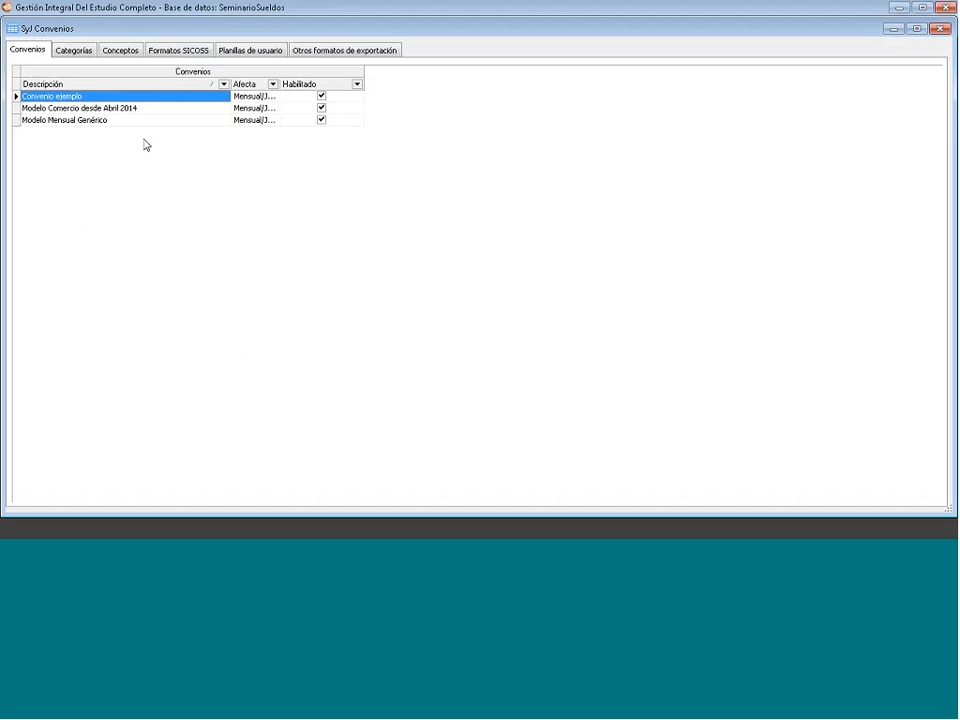
left_click(137, 109)
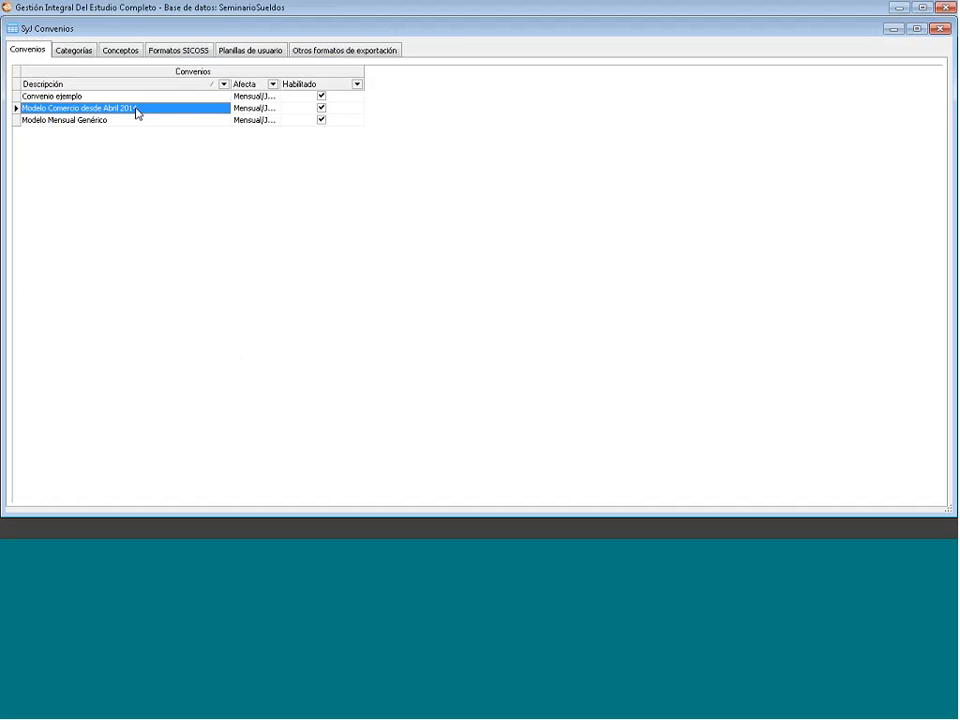
right_click(153, 116)
left_click(208, 176)
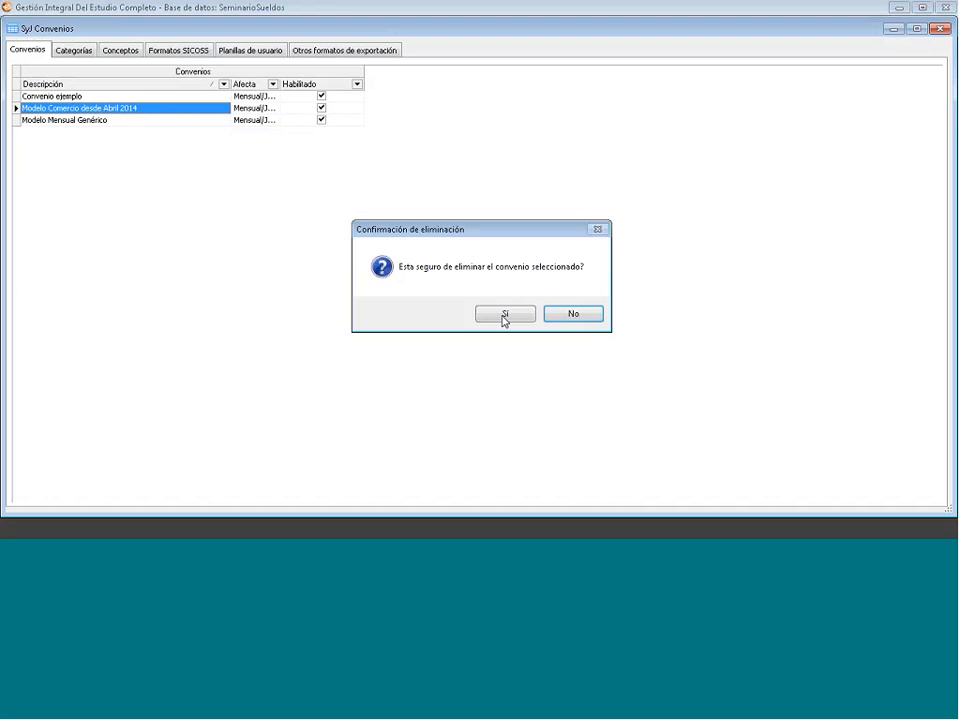
left_click(501, 317)
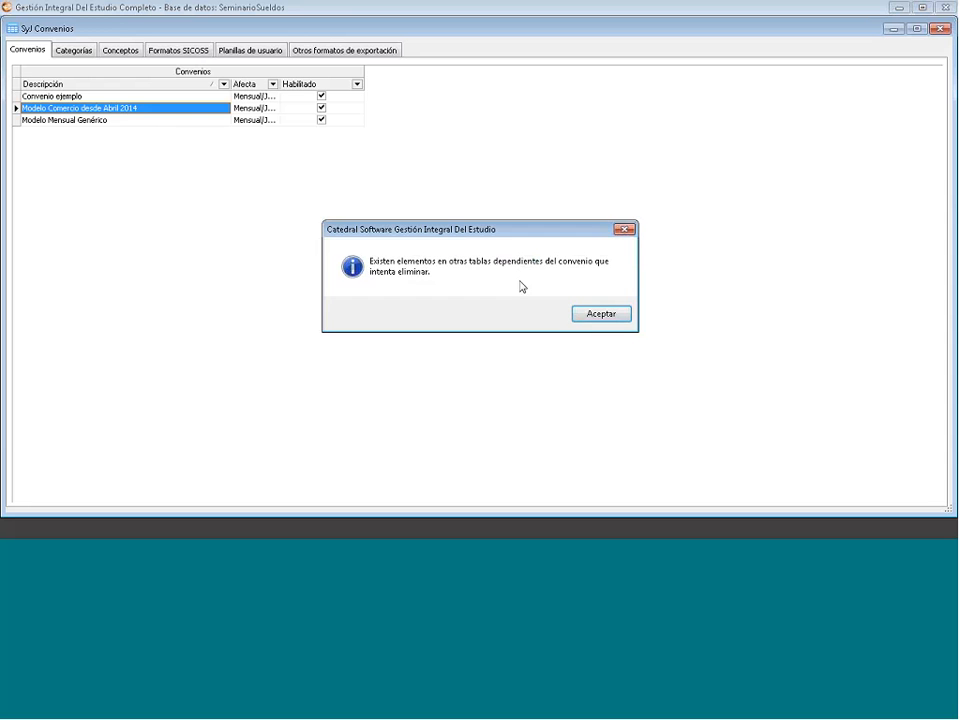
left_click(598, 315)
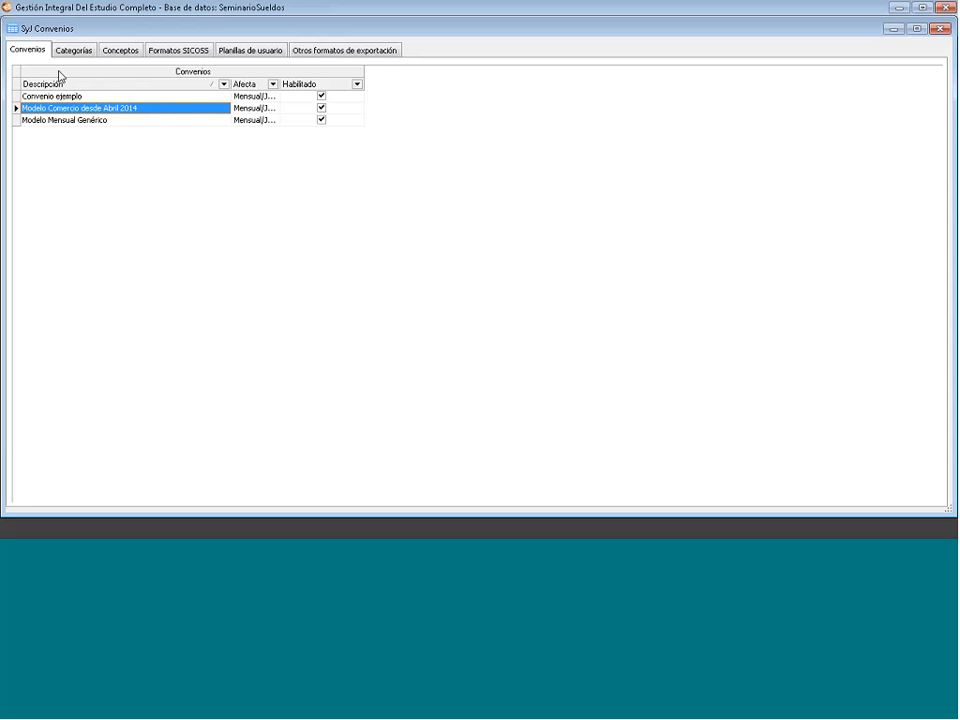
- Open Importar desde repositorio and sort the importable agreements by Descripción
right_click(156, 170)
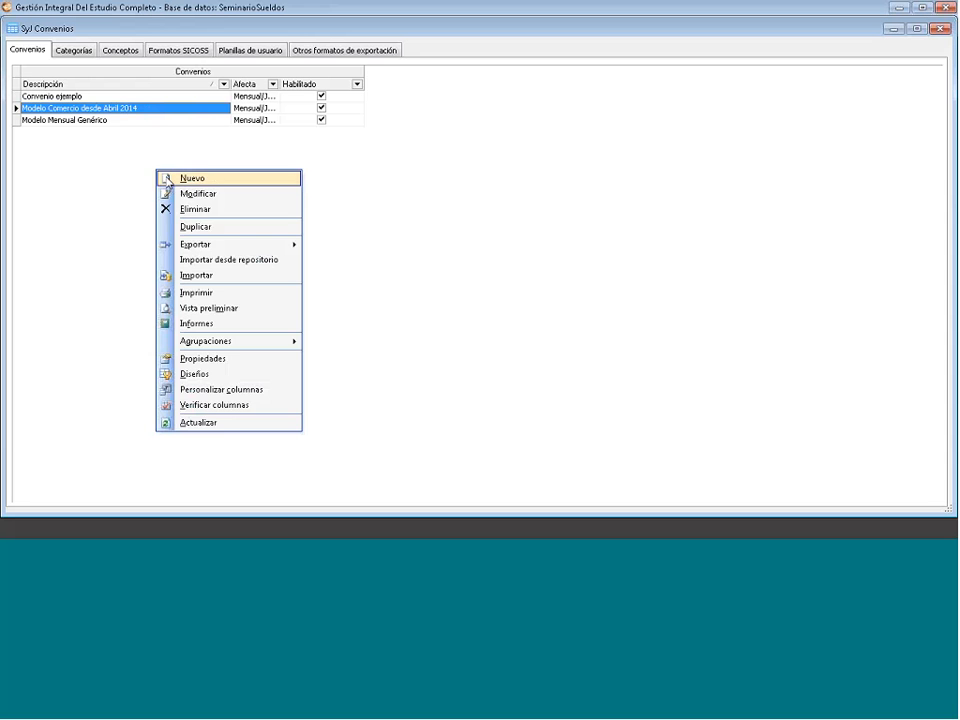
left_click(222, 262)
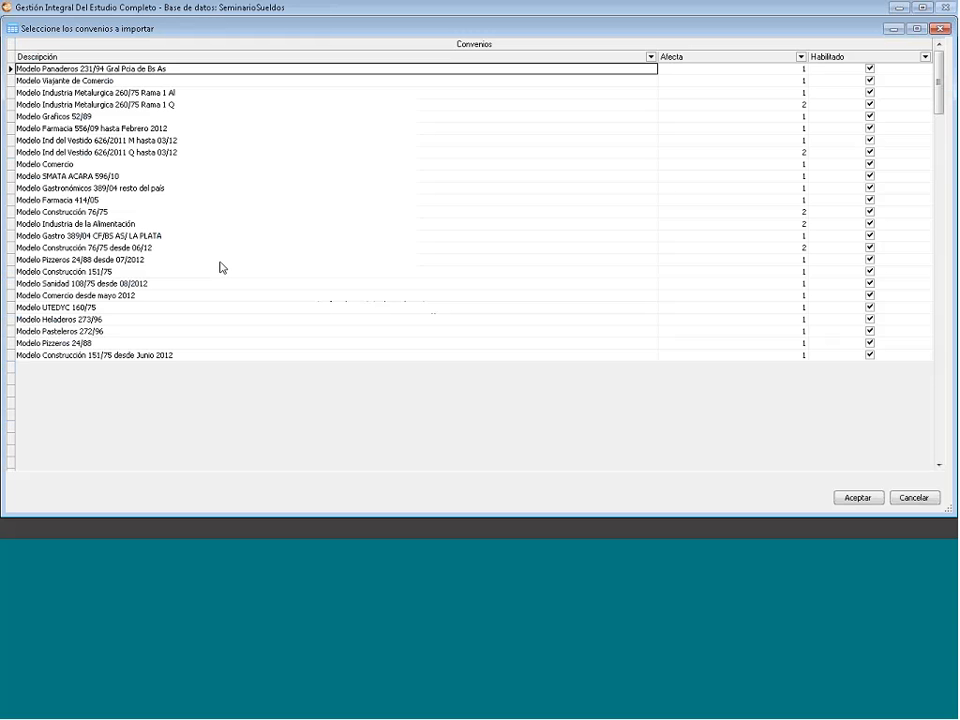
left_click(170, 57)
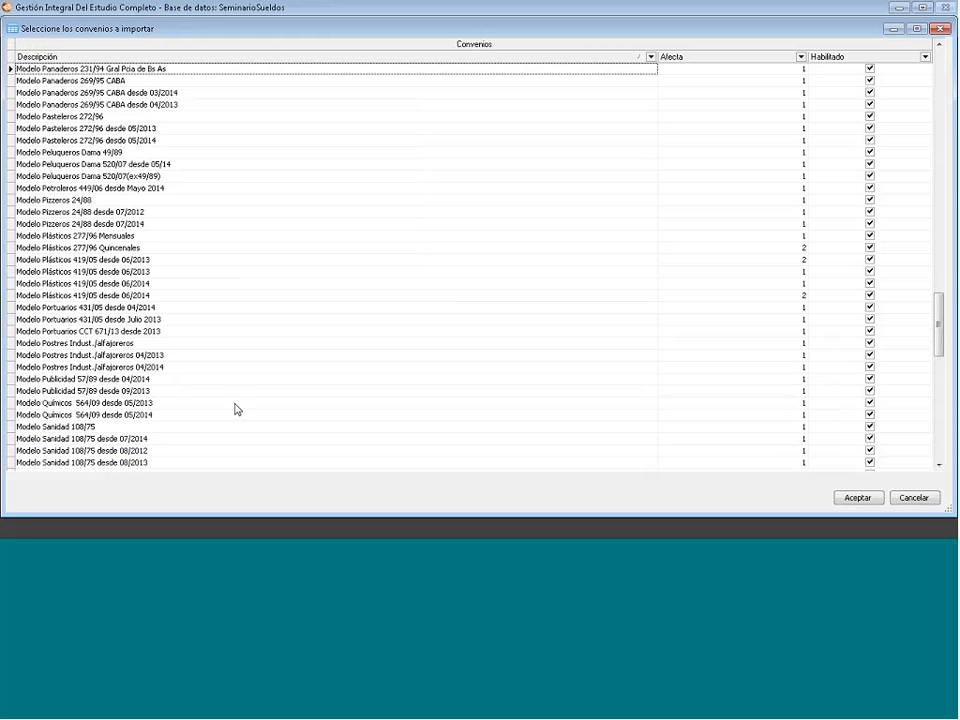
scroll(237, 409, "down", 2)
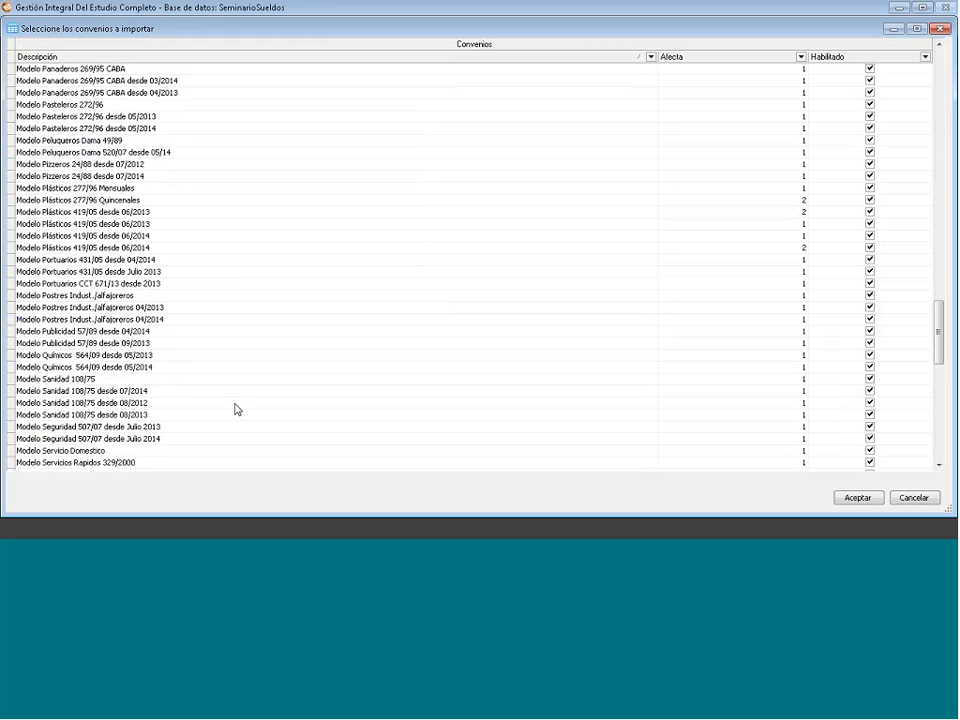
scroll(237, 409, "down", 5)
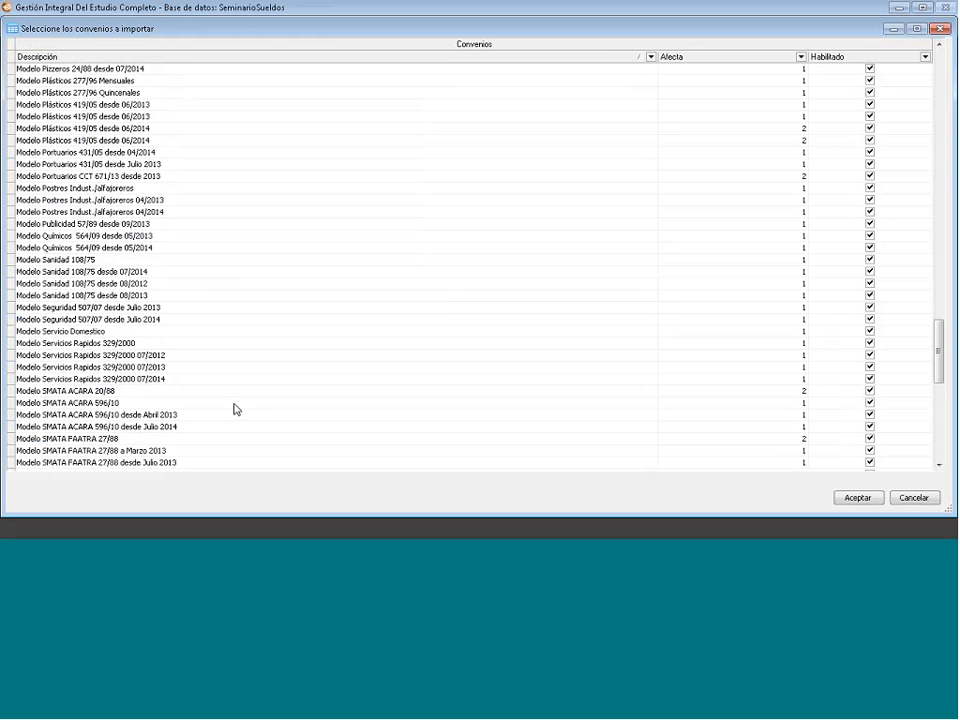
scroll(237, 409, "down", 5)
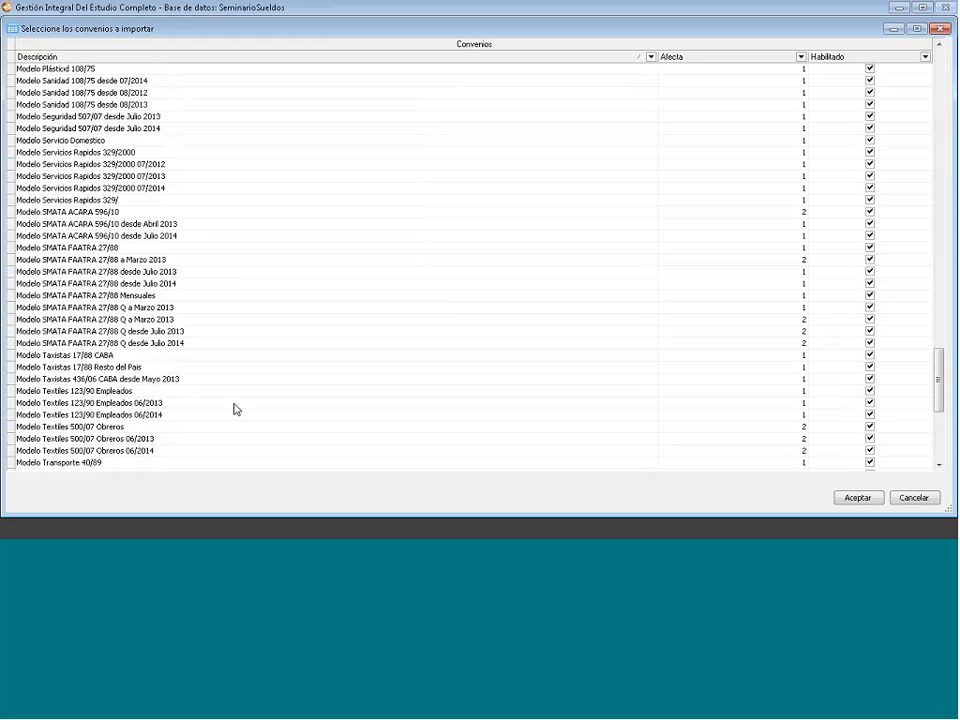
scroll(237, 409, "down", 5)
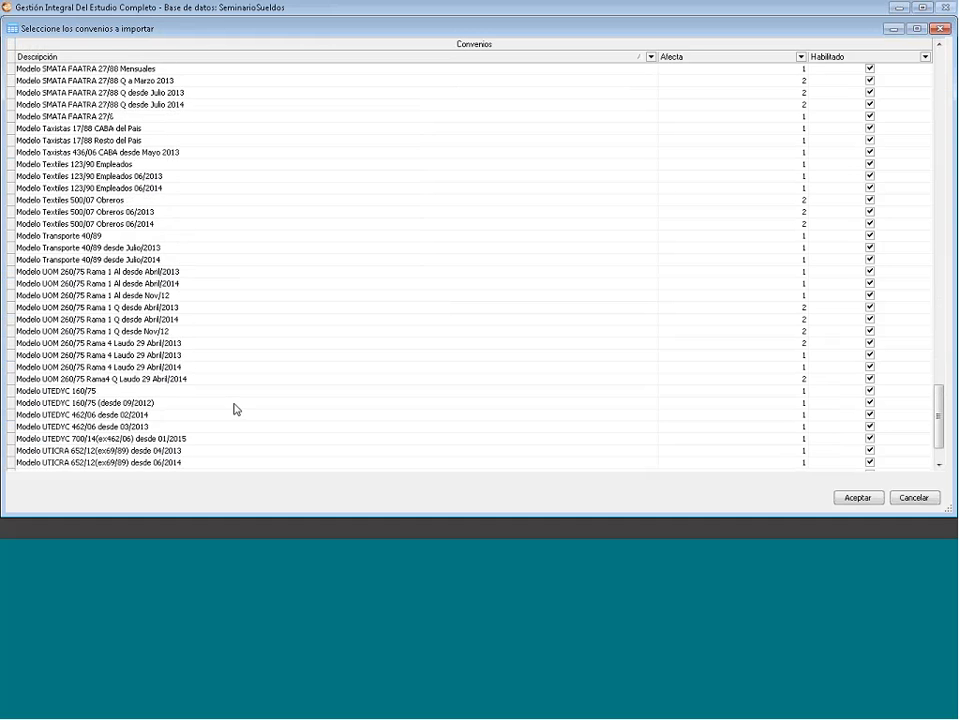
scroll(237, 409, "down", 3)
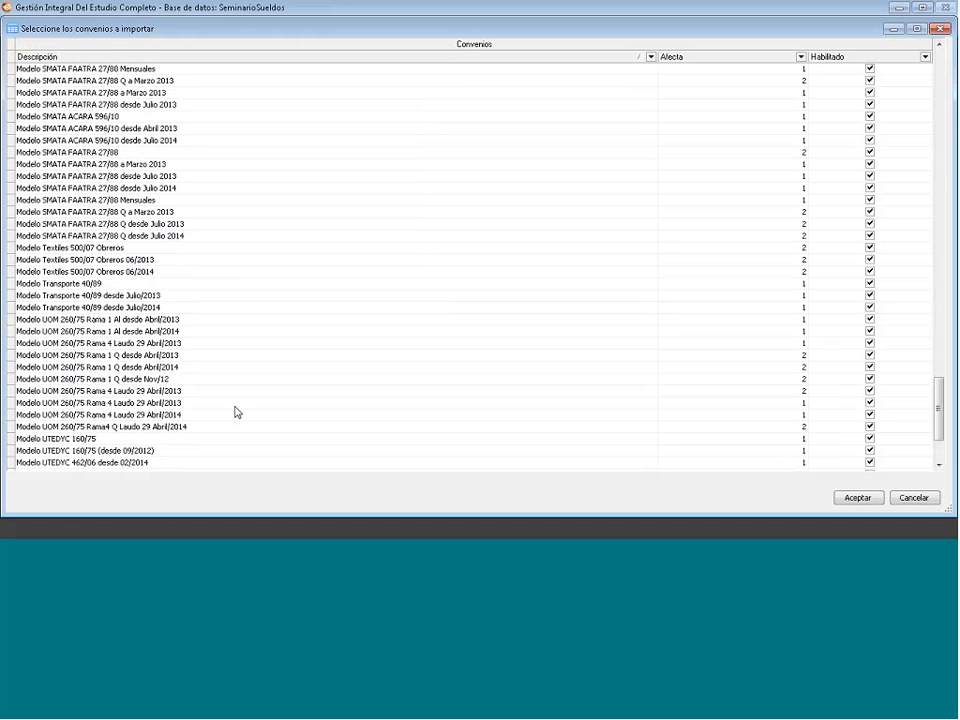
- Select Modelo Agrario desde Octubre/2014 in the repository list for import
left_click(939, 64)
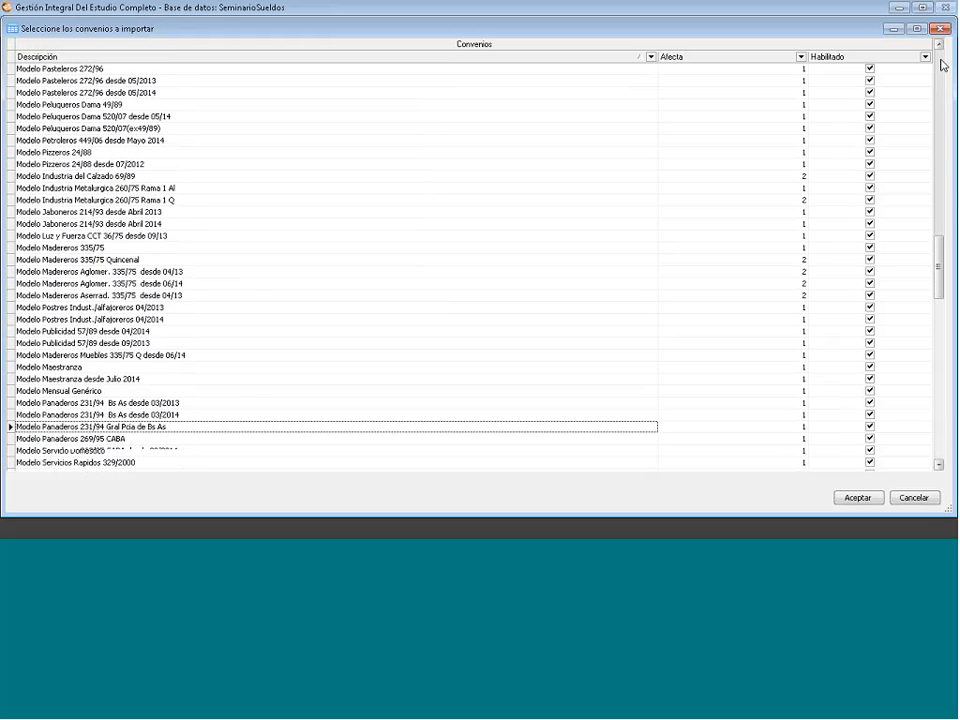
left_click(941, 64)
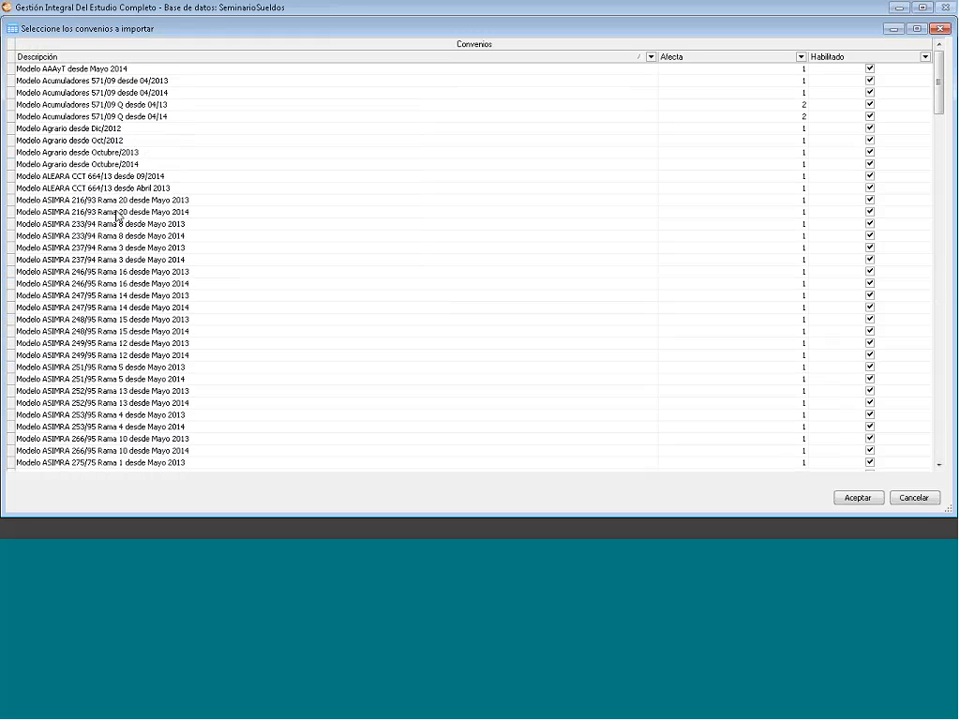
left_click(137, 166)
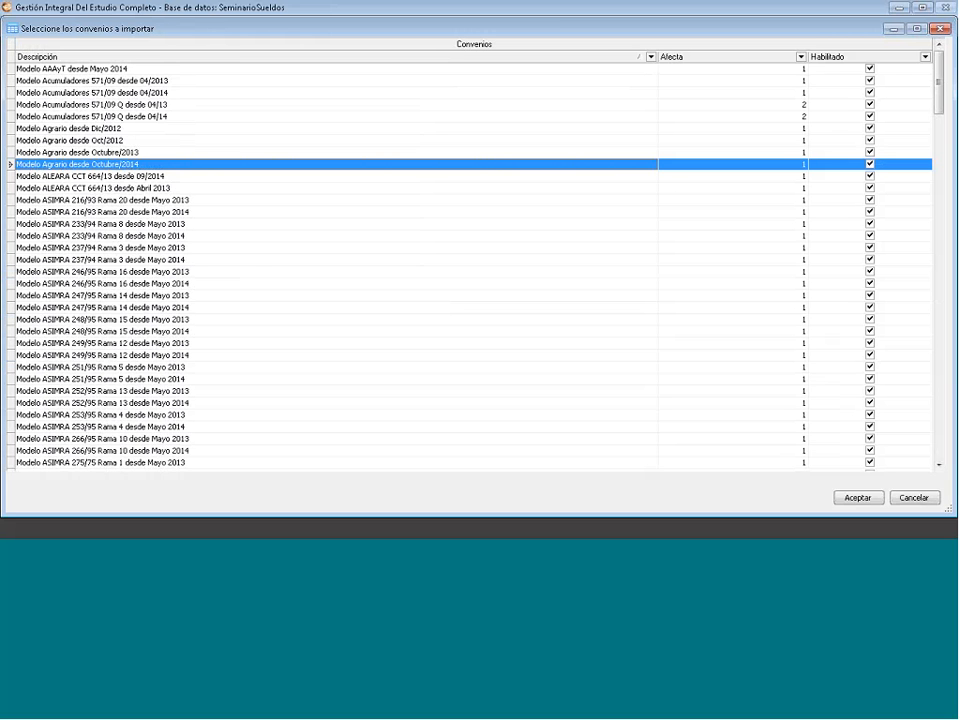
scroll(256, 268, "down", 4)
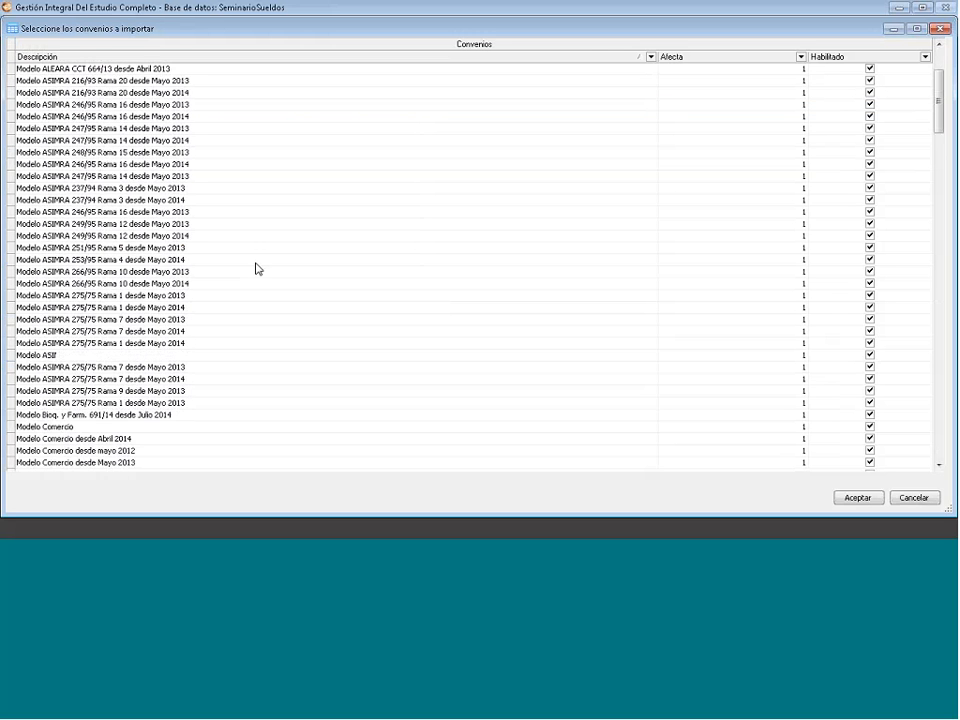
scroll(256, 268, "down", 2)
scroll(256, 268, "down", 6)
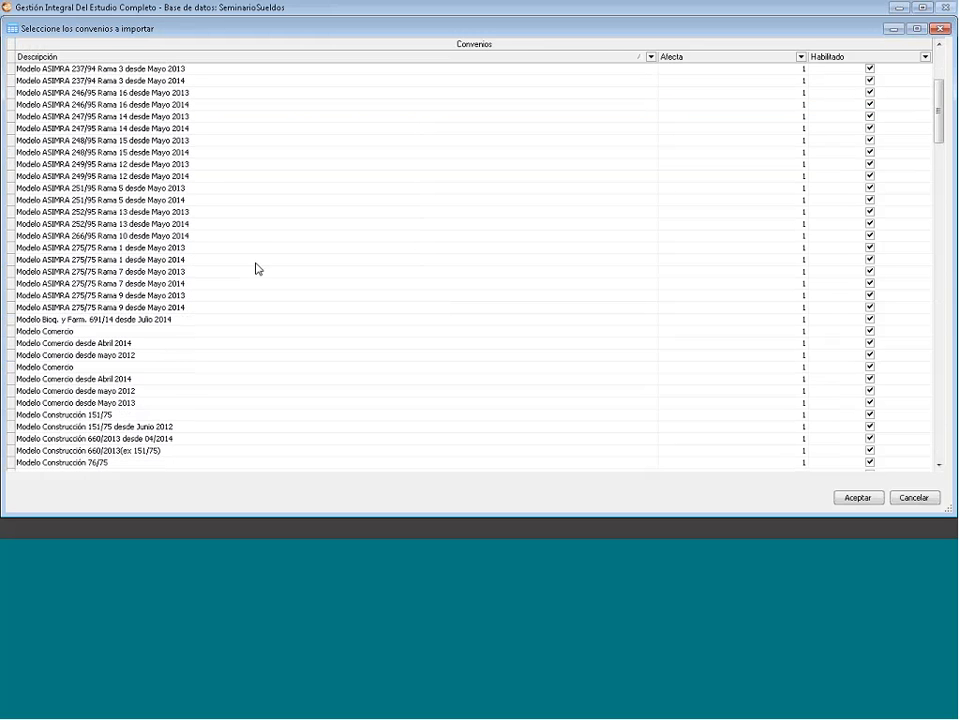
scroll(309, 273, "down", 2)
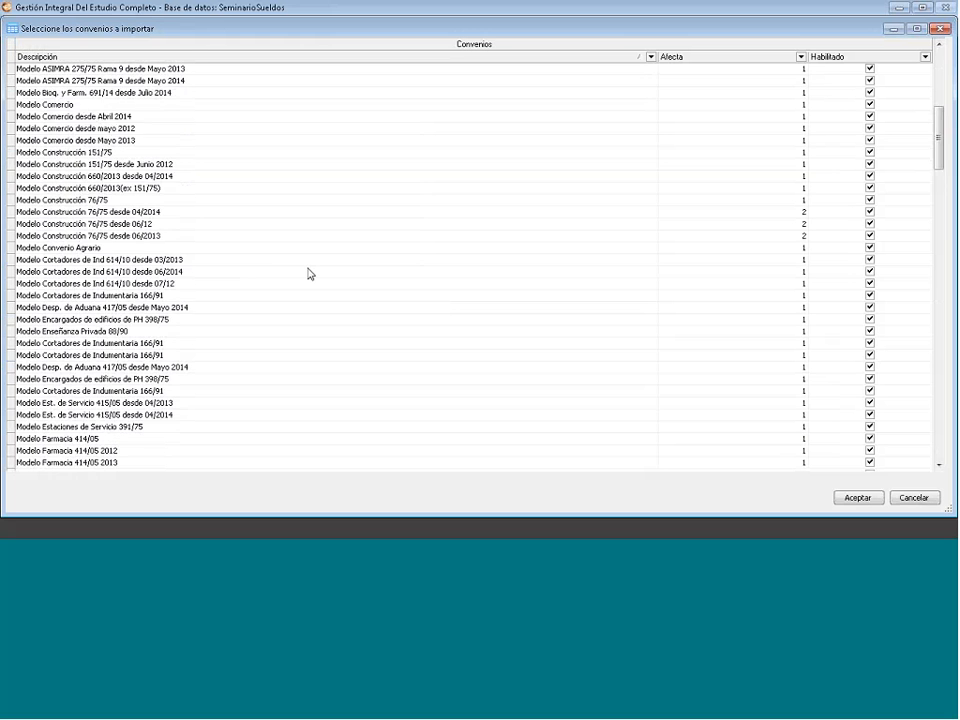
scroll(310, 274, "up", 2)
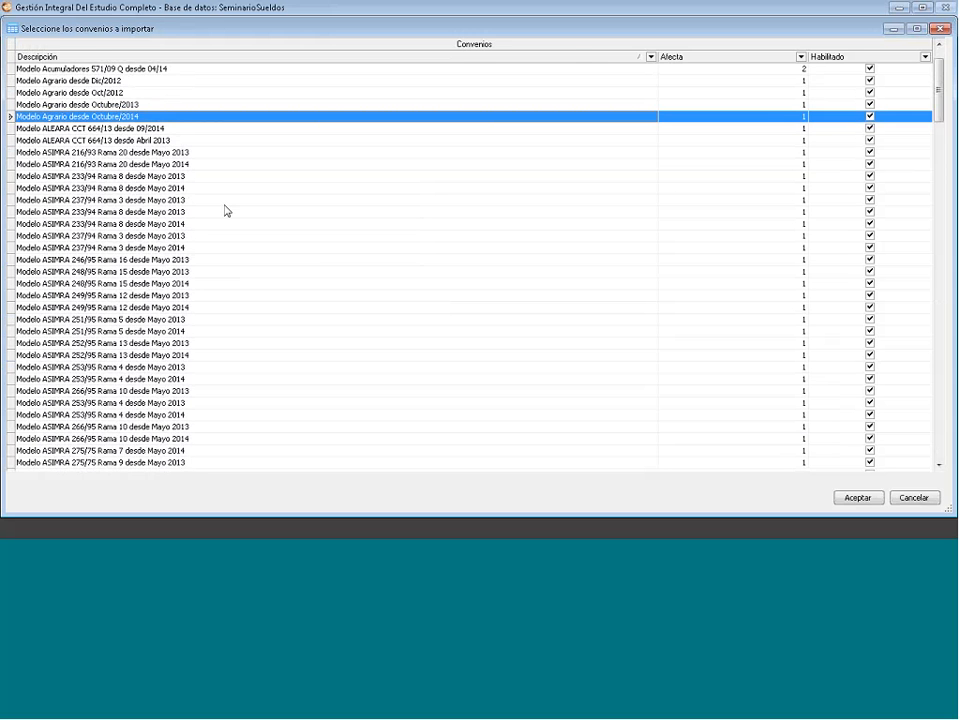
- Also select Modelo Construcción 660/2013 desde 04/2014 and import the chosen model agreements
scroll(210, 375, "down", 5)
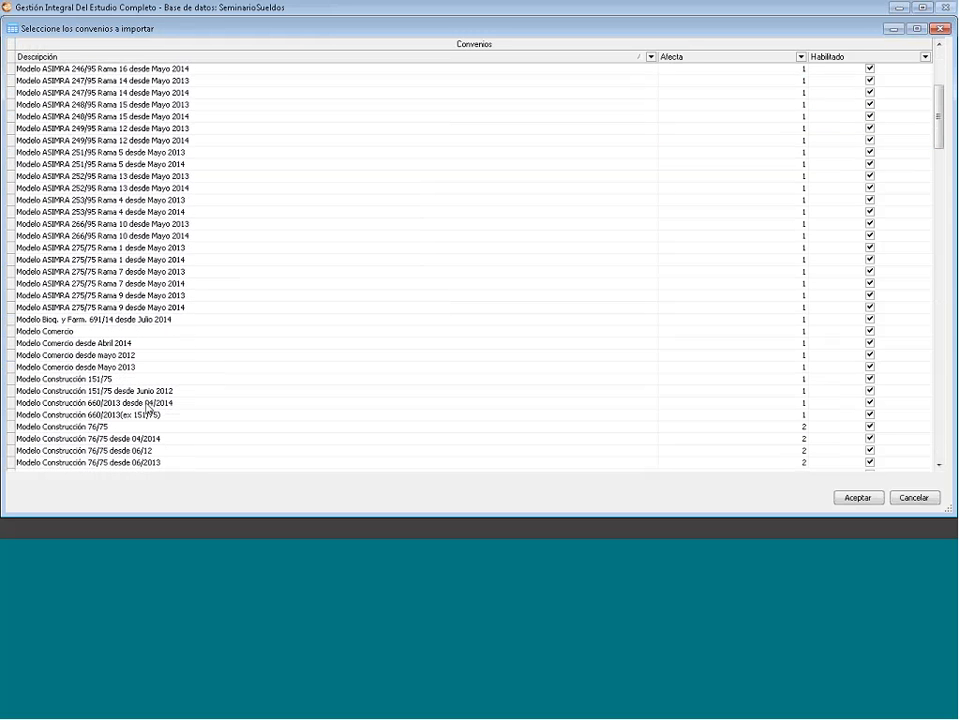
left_click(267, 403)
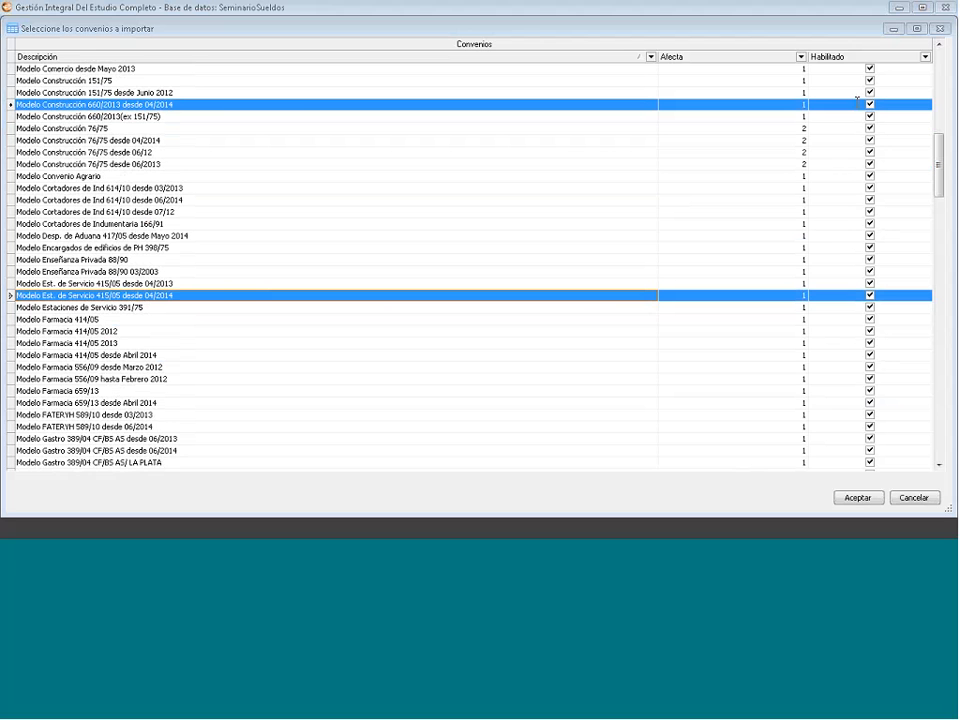
left_click(857, 497)
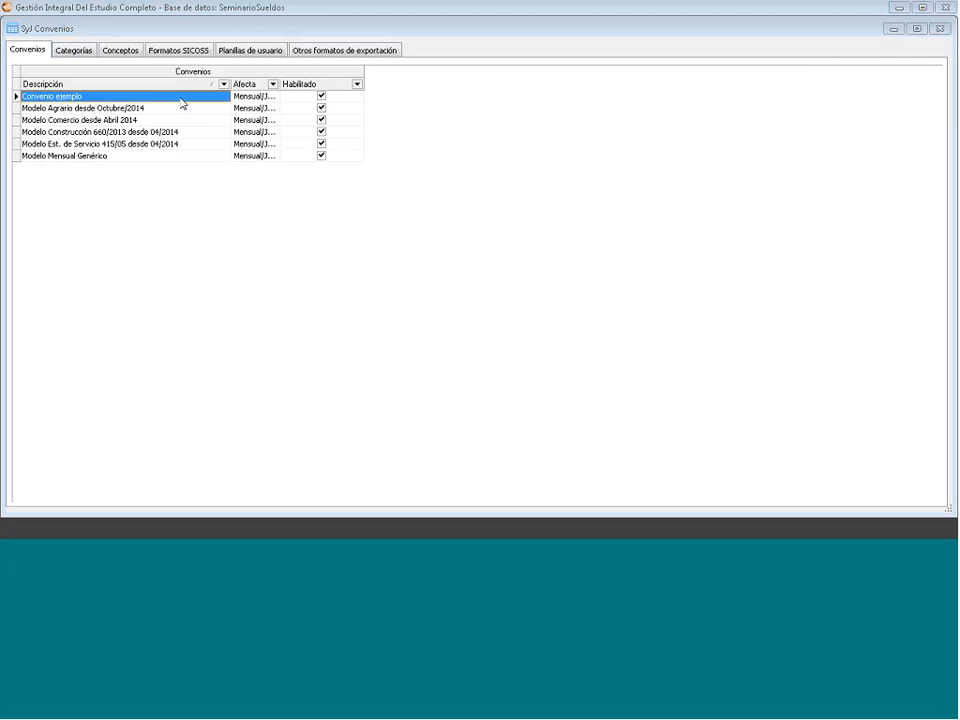
- Duplicate the Modelo Mensual Genérico agreement
left_click(50, 156)
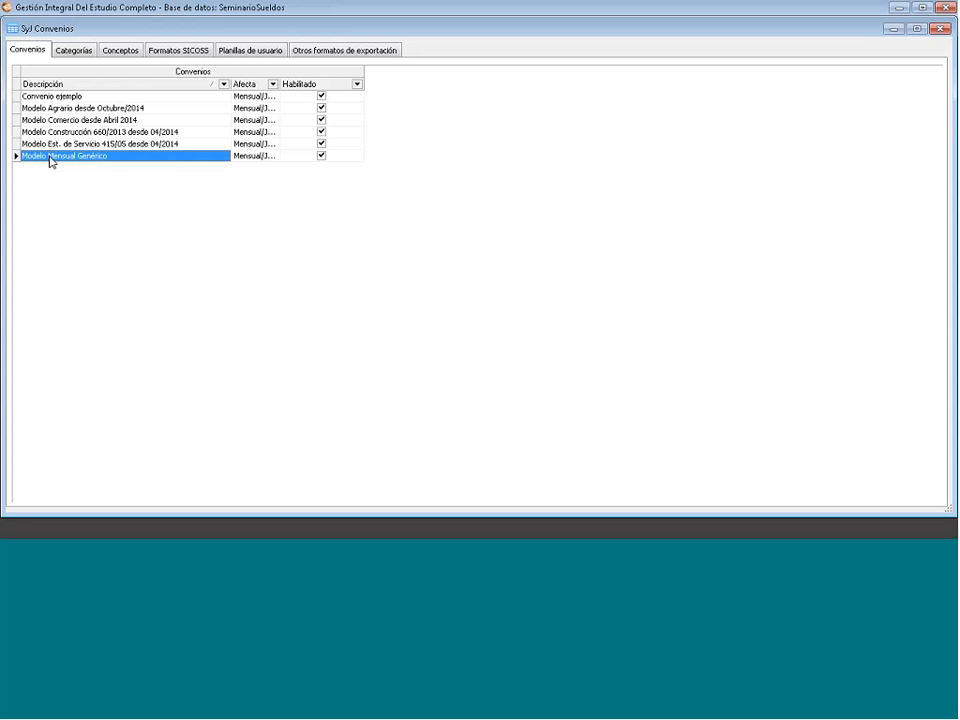
right_click(50, 160)
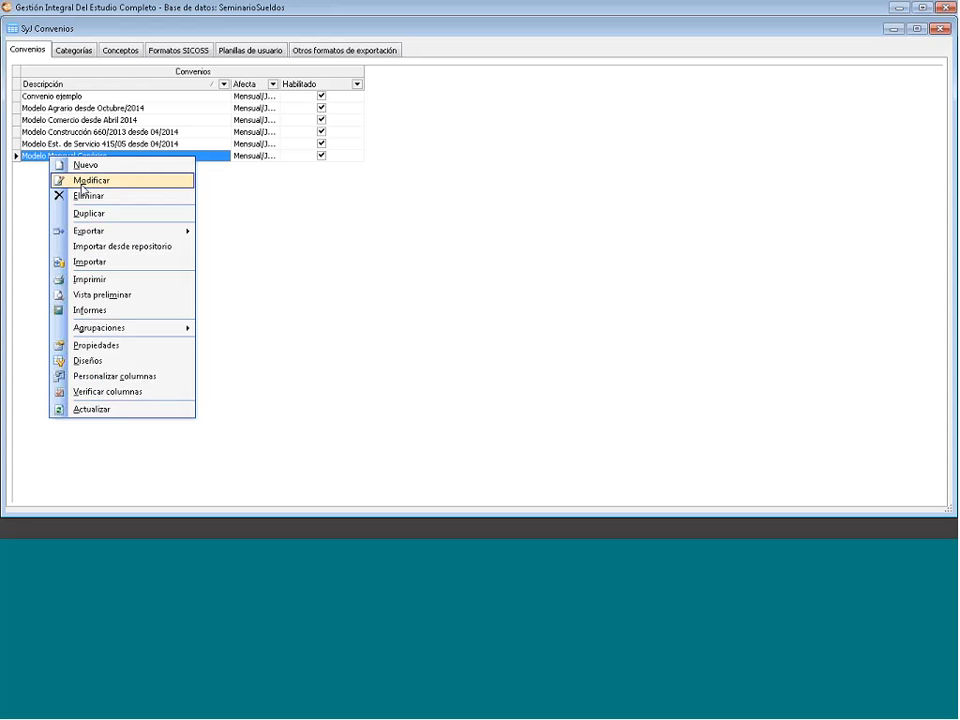
left_click(101, 214)
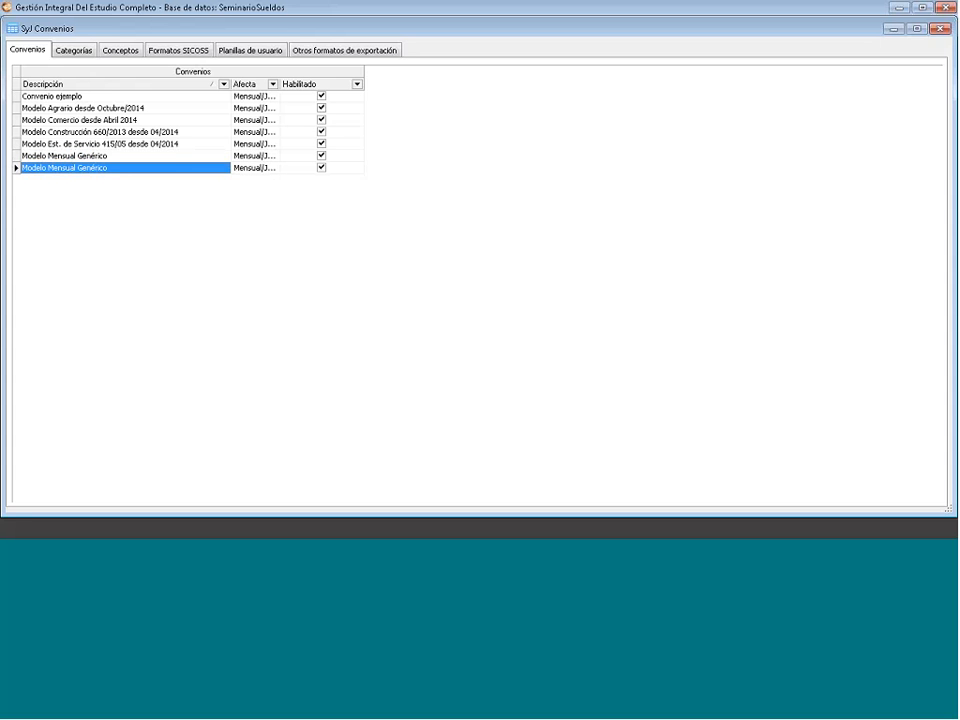
left_click(76, 157)
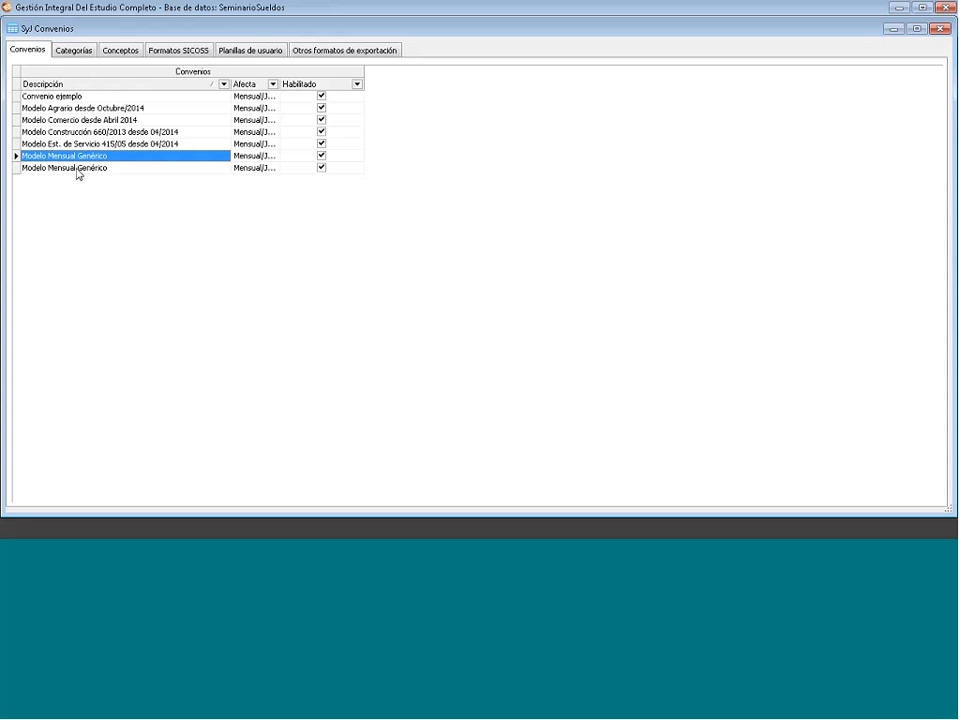
left_click(78, 169)
left_click(79, 157)
left_click(82, 168)
- Rename the copy to 'Modelo Nuevo' and widen the Afecta column
right_click(82, 169)
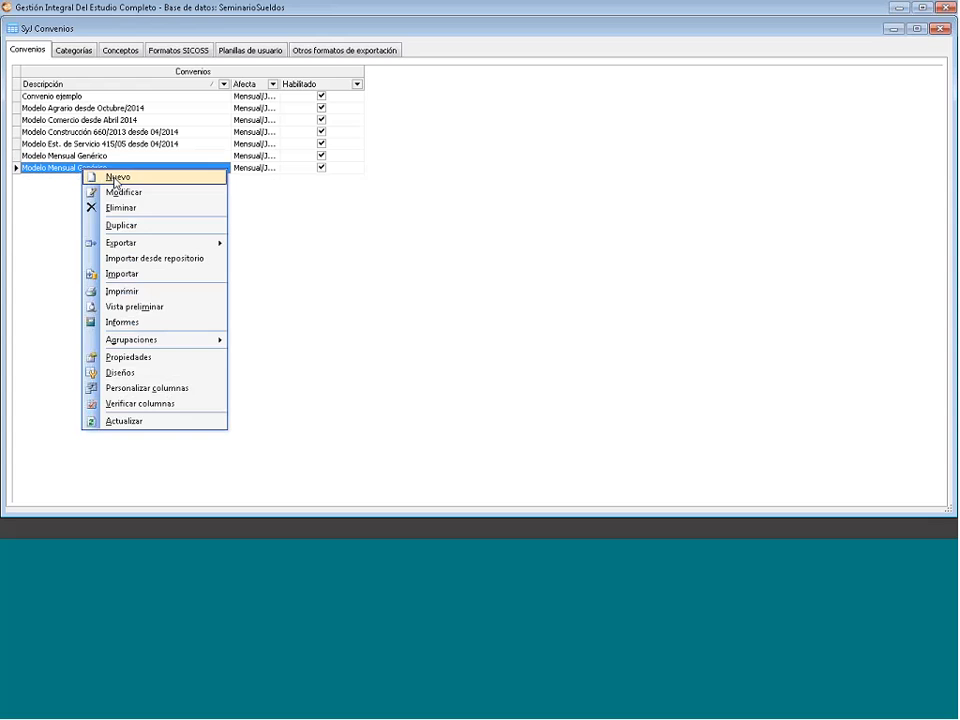
left_click(118, 192)
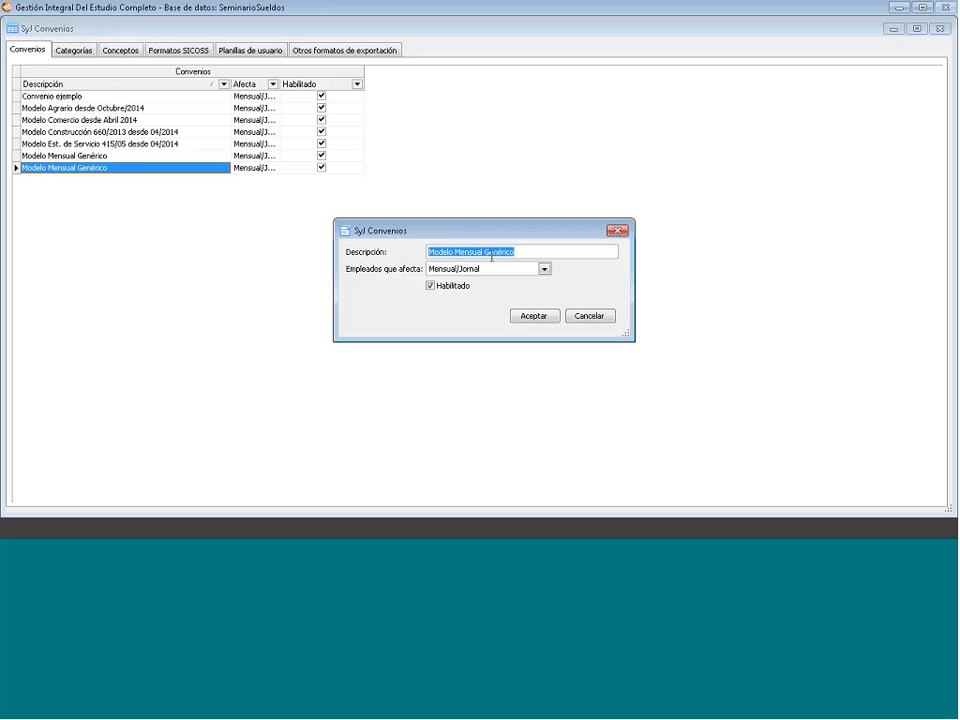
left_click(518, 251)
left_click_drag(519, 249, 453, 249)
key("BackSpace")
type("Nuevo")
left_click(525, 317)
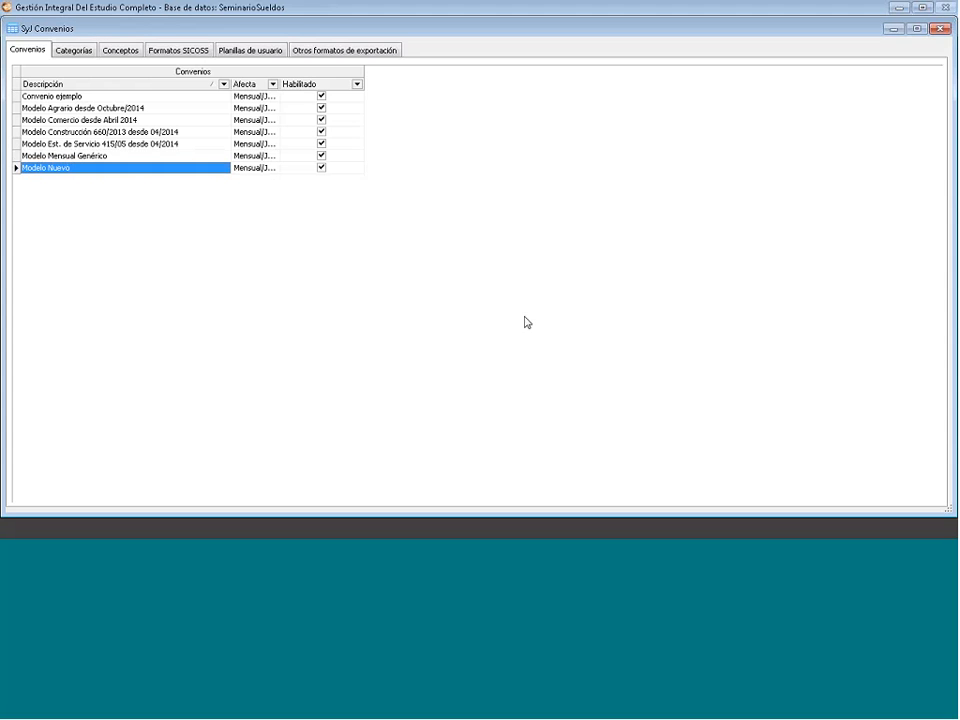
left_click_drag(280, 83, 297, 83)
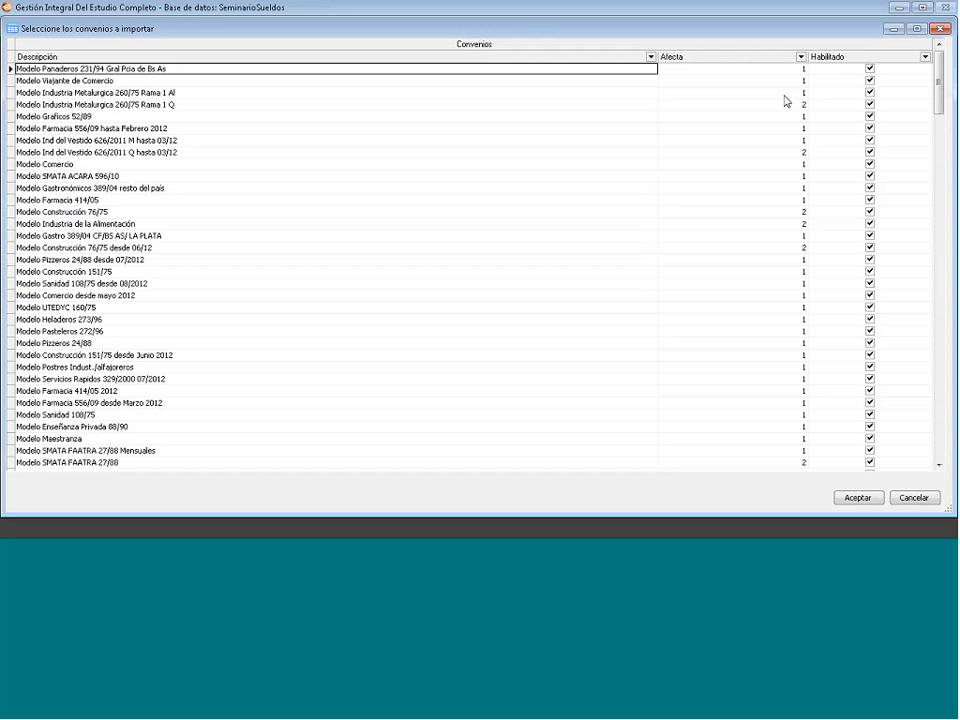
- Close the import list without importing and browse the Modelo Nuevo, Agrario and Comercio agreements
left_click(157, 153)
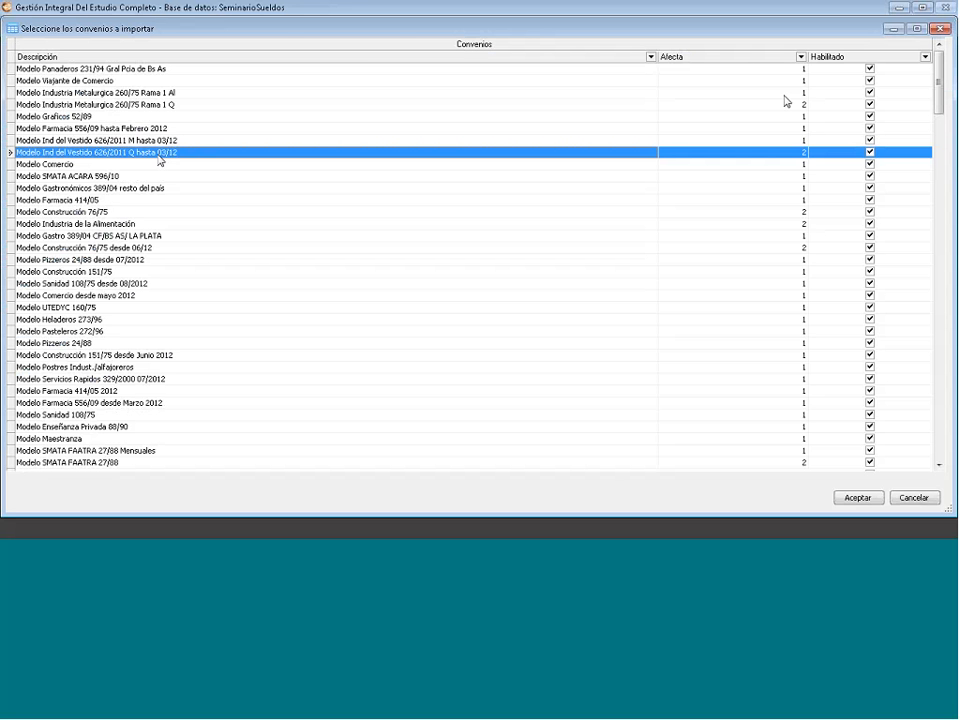
left_click(943, 30)
left_click(56, 169)
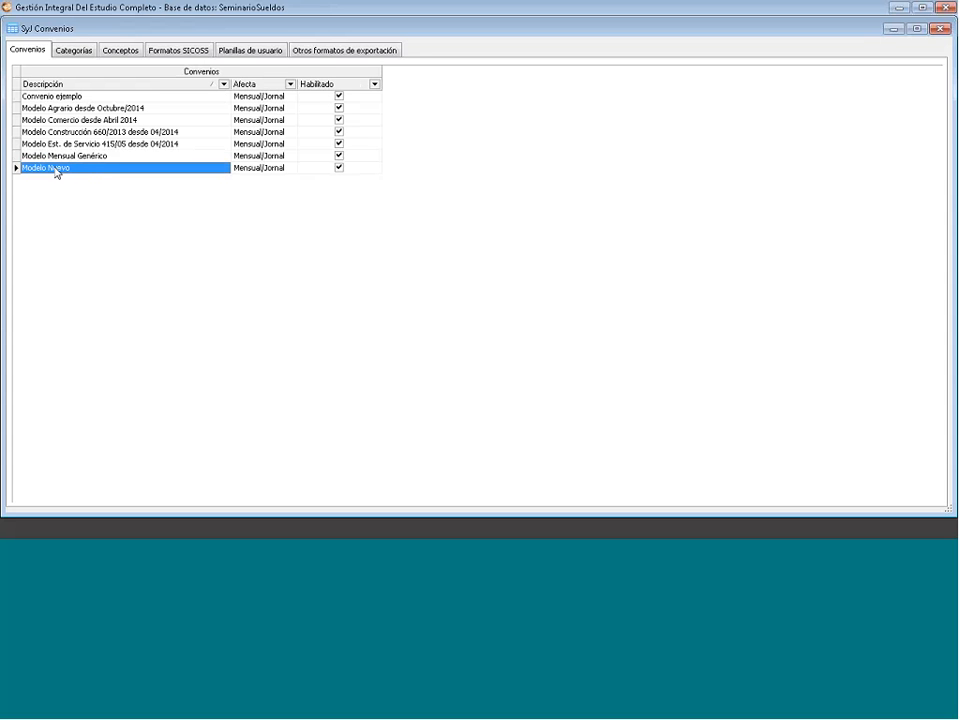
left_click(103, 110)
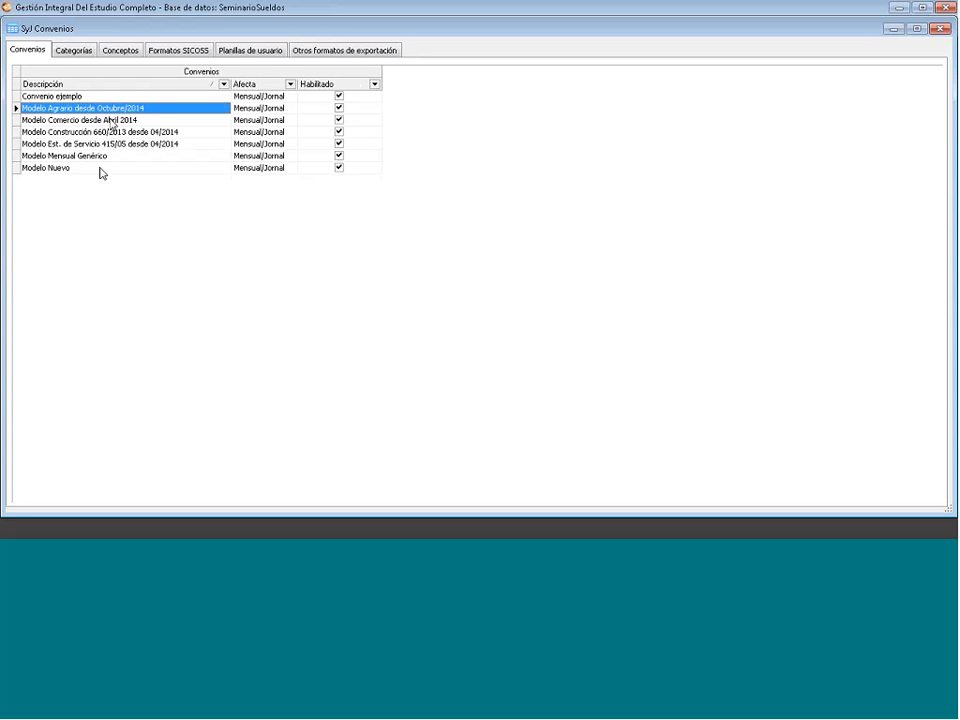
left_click(112, 122)
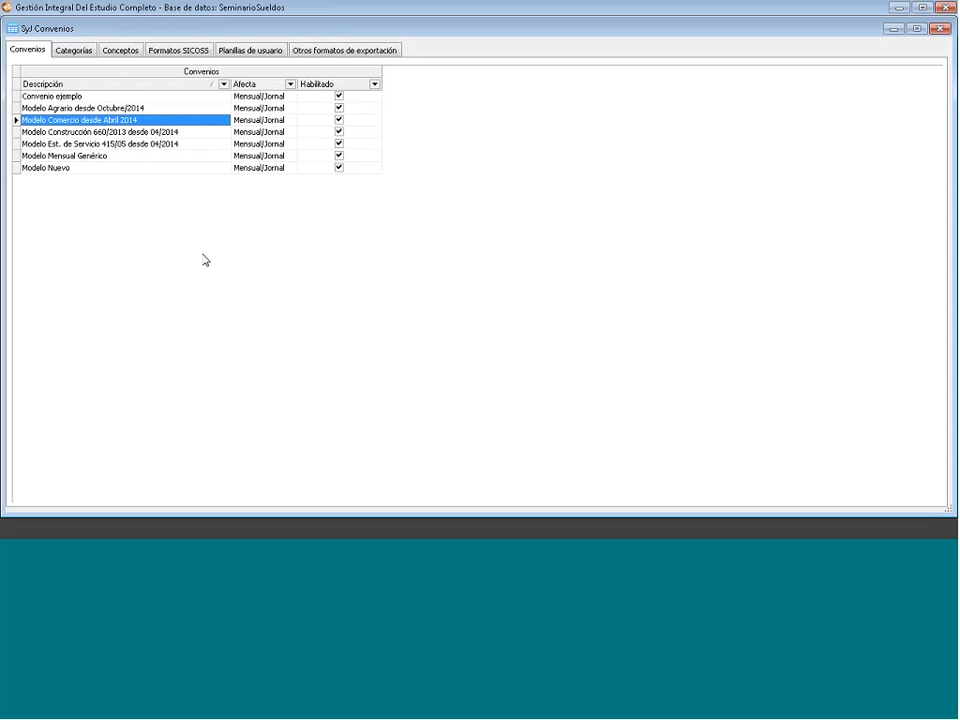
- Duplicate Modelo Comercio desde Abril 2014 and rename the copy 'Modelo Comercio desde Abril 2014 Empresa'
right_click(91, 124)
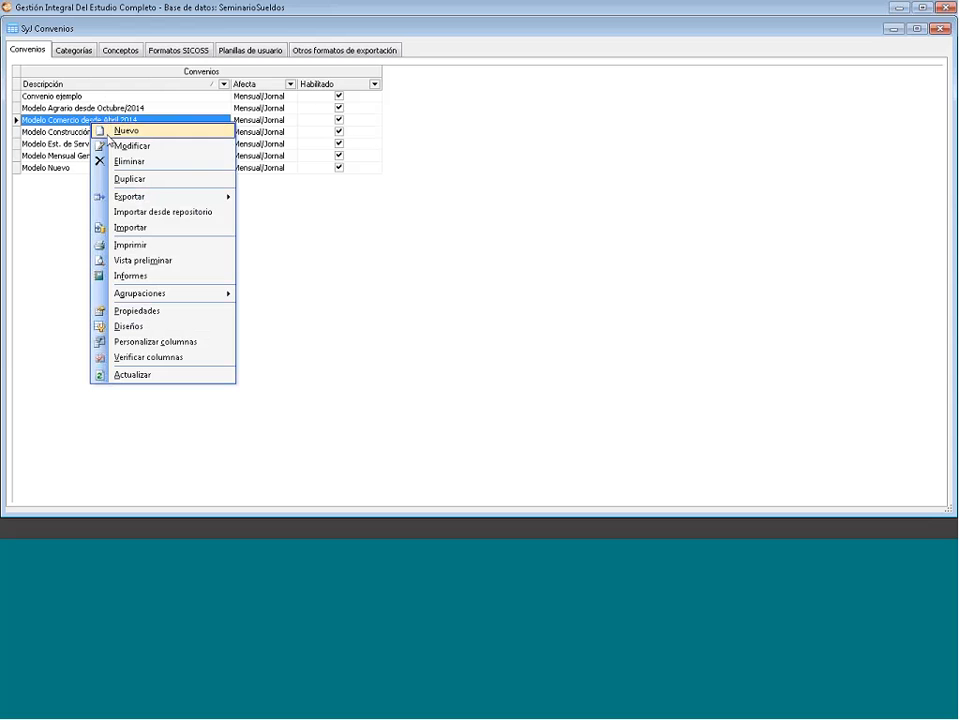
left_click(158, 181)
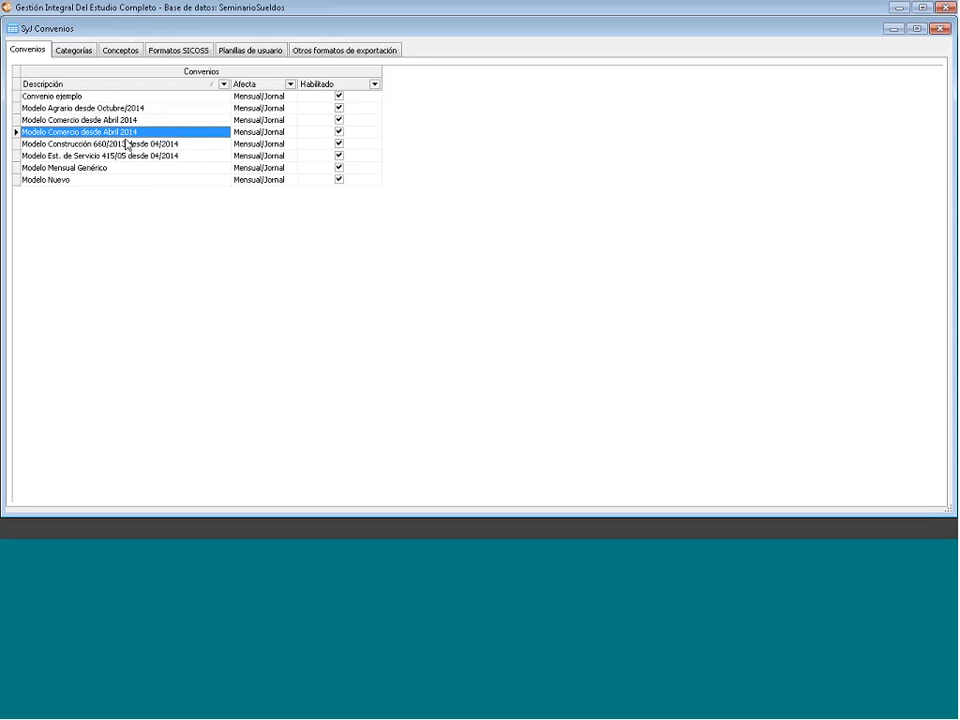
right_click(131, 132)
left_click(168, 155)
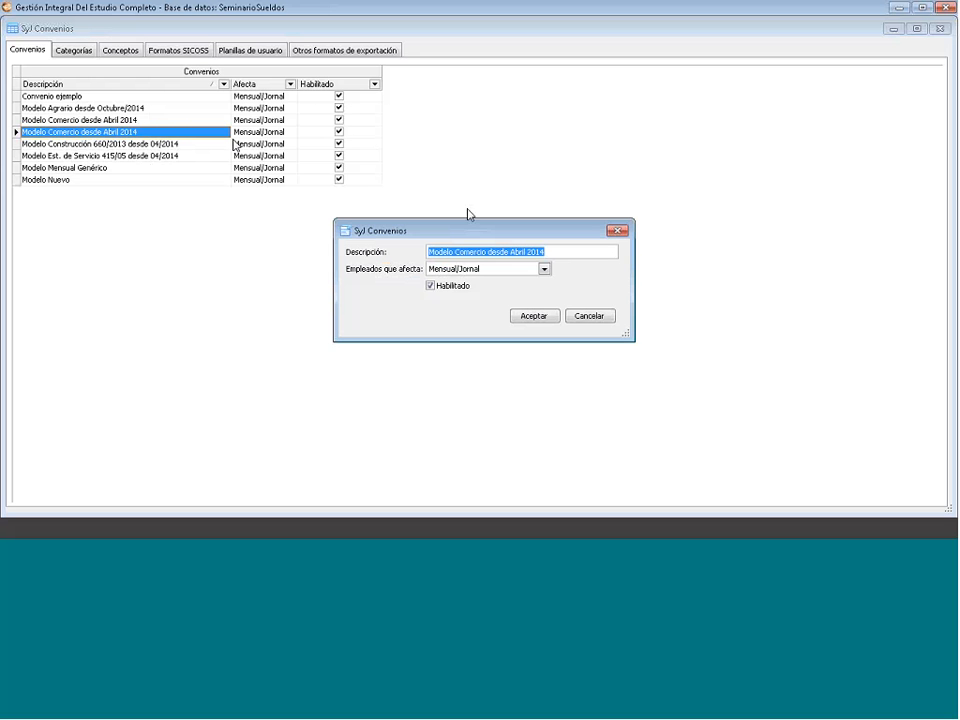
left_click(559, 252)
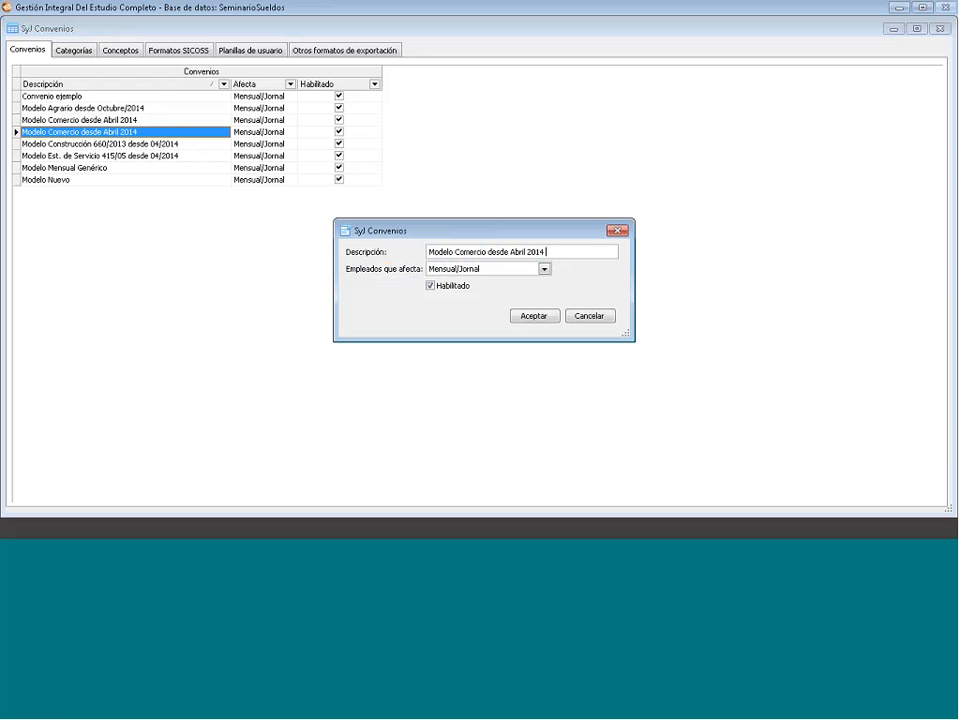
type("Empresa")
left_click(534, 316)
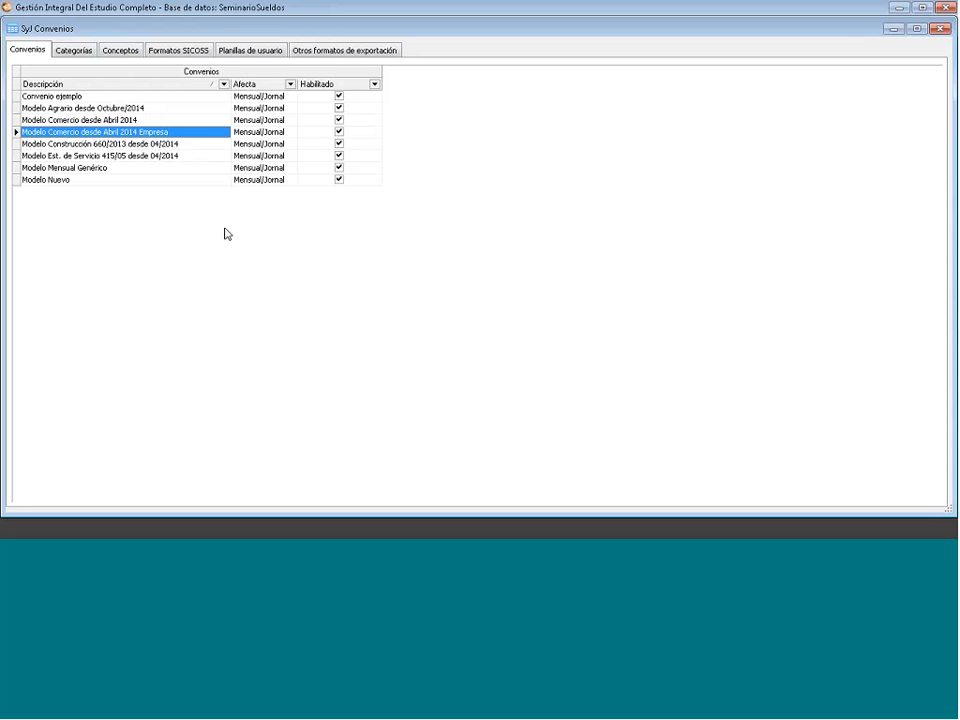
left_click(87, 122)
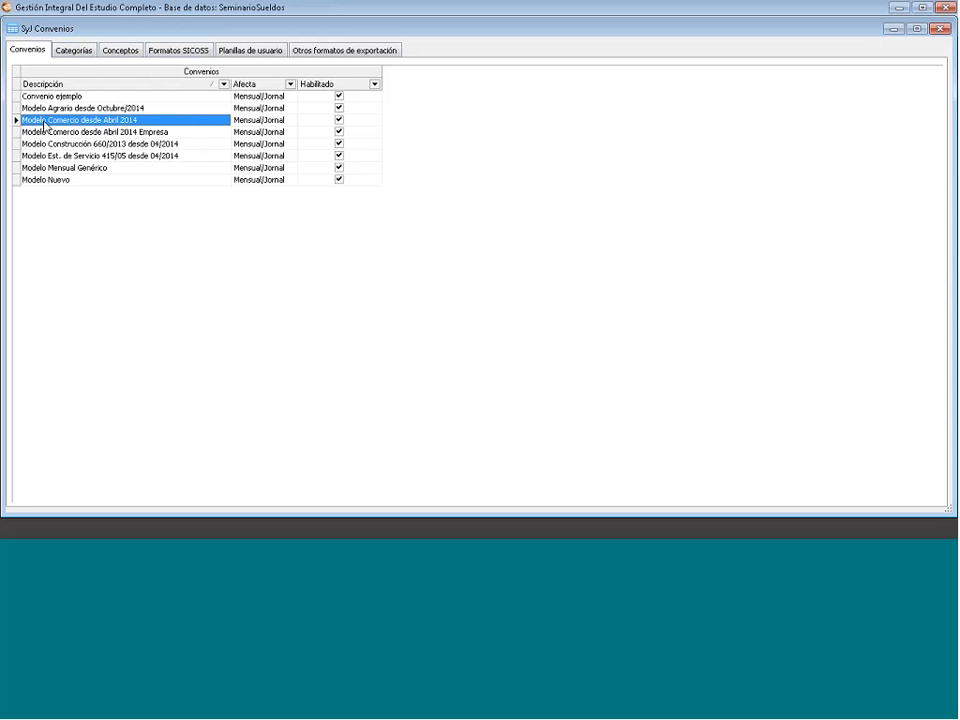
- Review the Básico salaries in the selected agreement's categories, then return to the agreements list
left_click(76, 52)
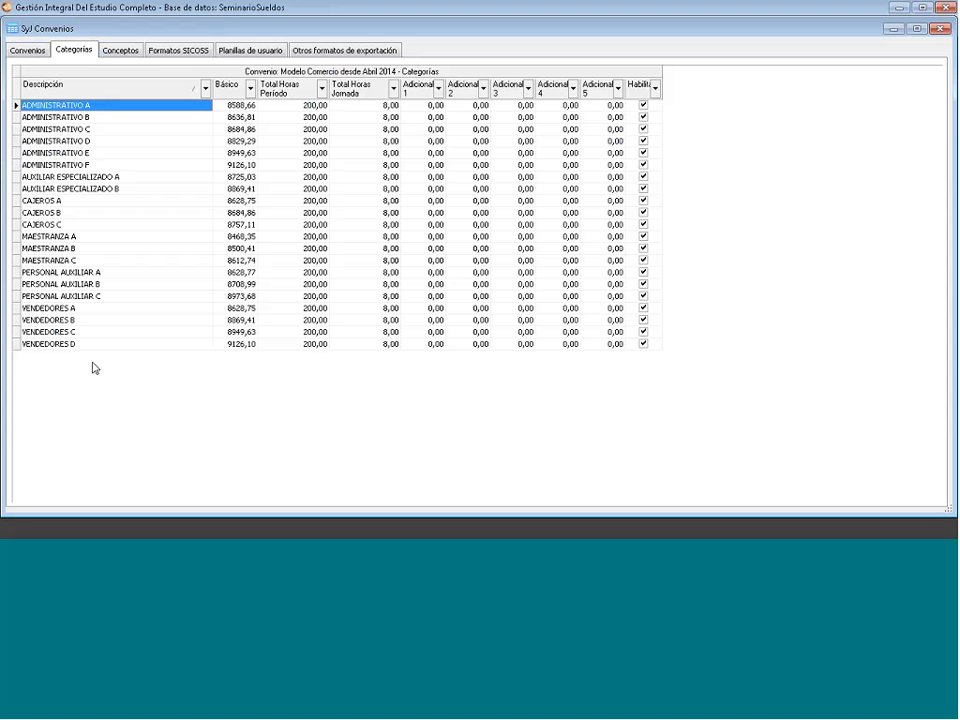
left_click(228, 108)
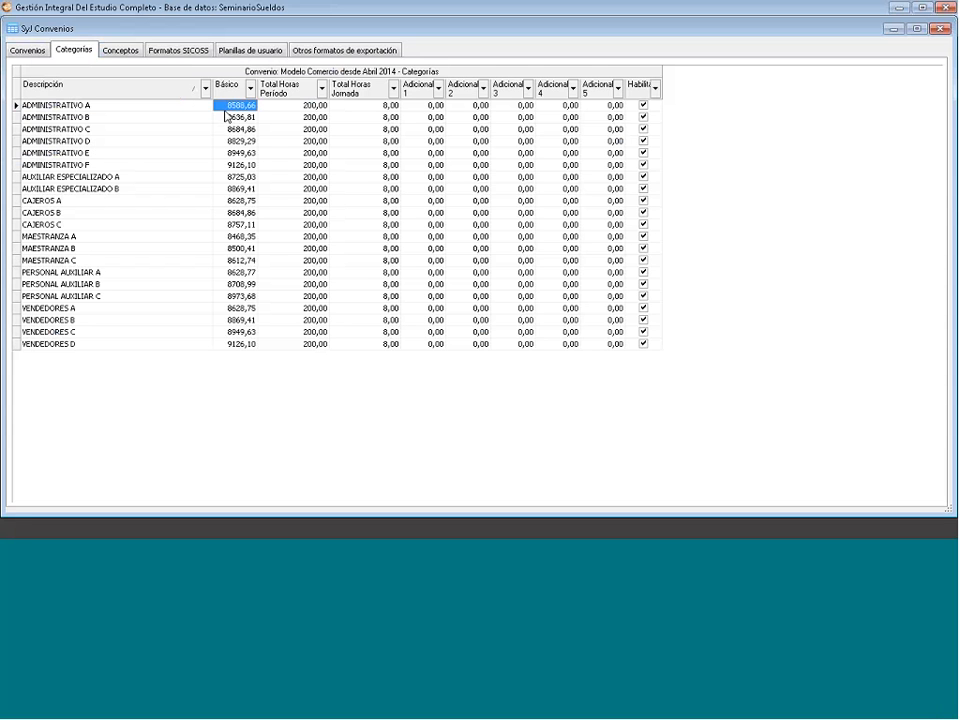
left_click(243, 237)
left_click(240, 284)
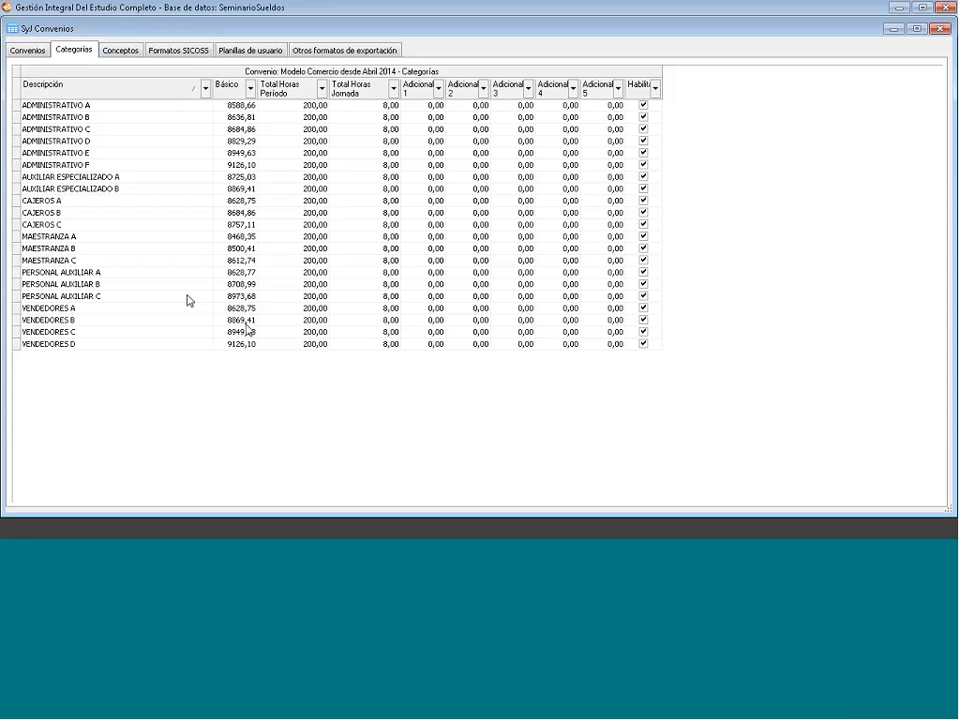
left_click(40, 54)
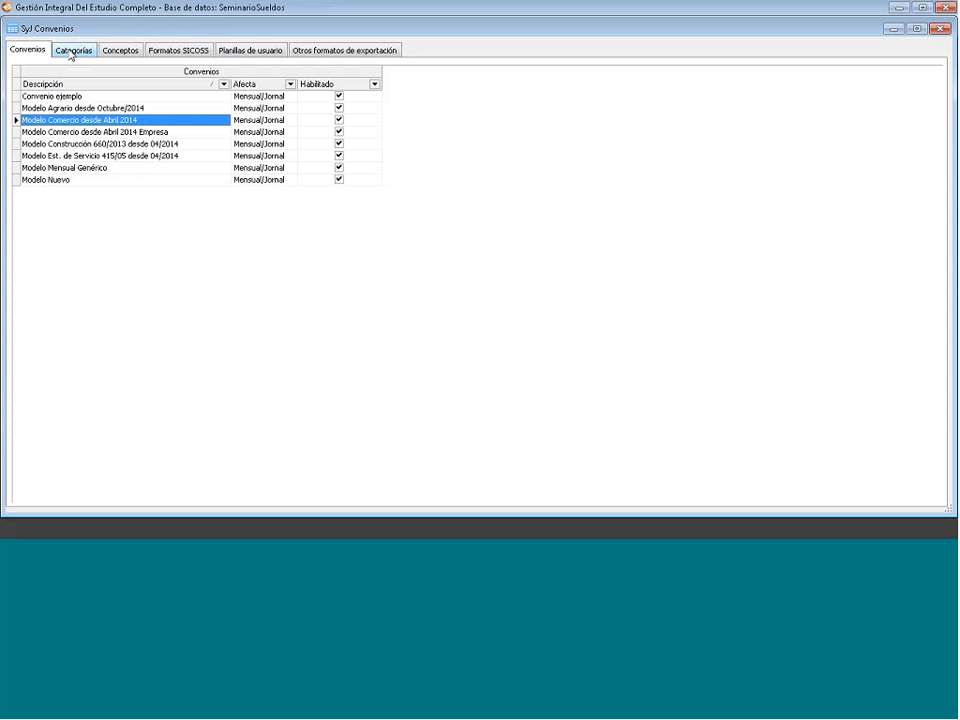
- Open Modelo Comercio desde Abril 2014's categories and inspect ADMINISTRATIVO A's details without changes
left_click(71, 52)
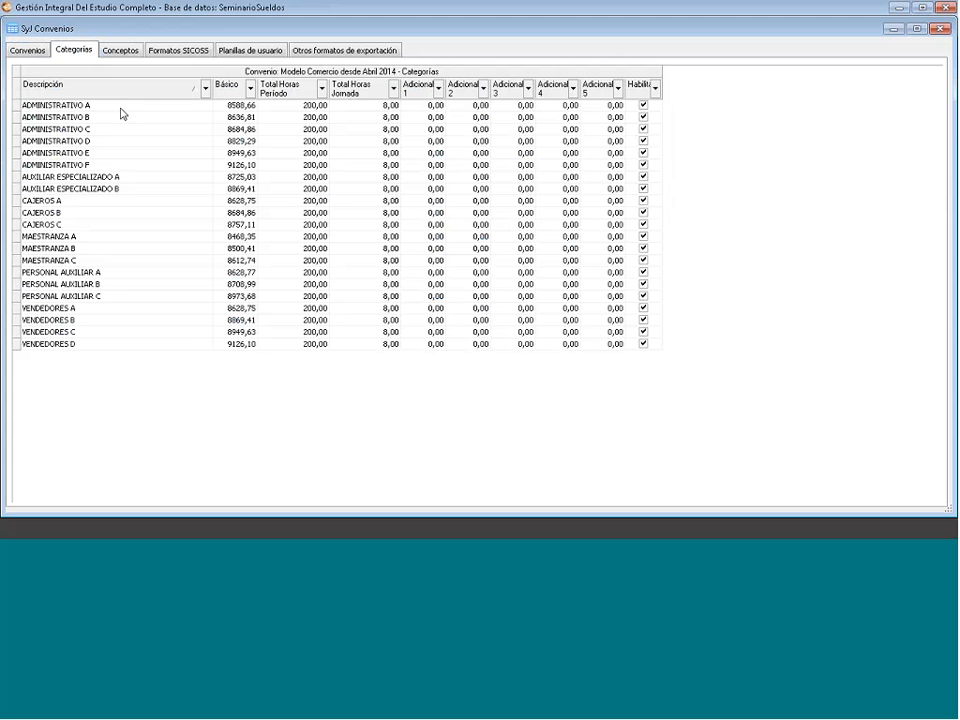
left_click(131, 105)
right_click(133, 108)
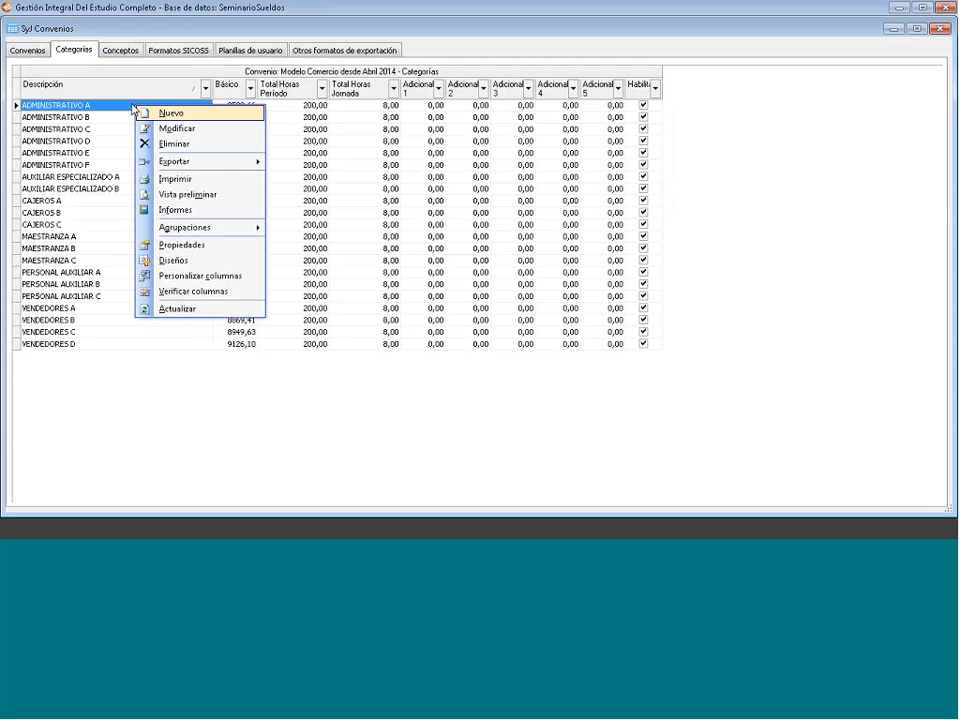
left_click(158, 129)
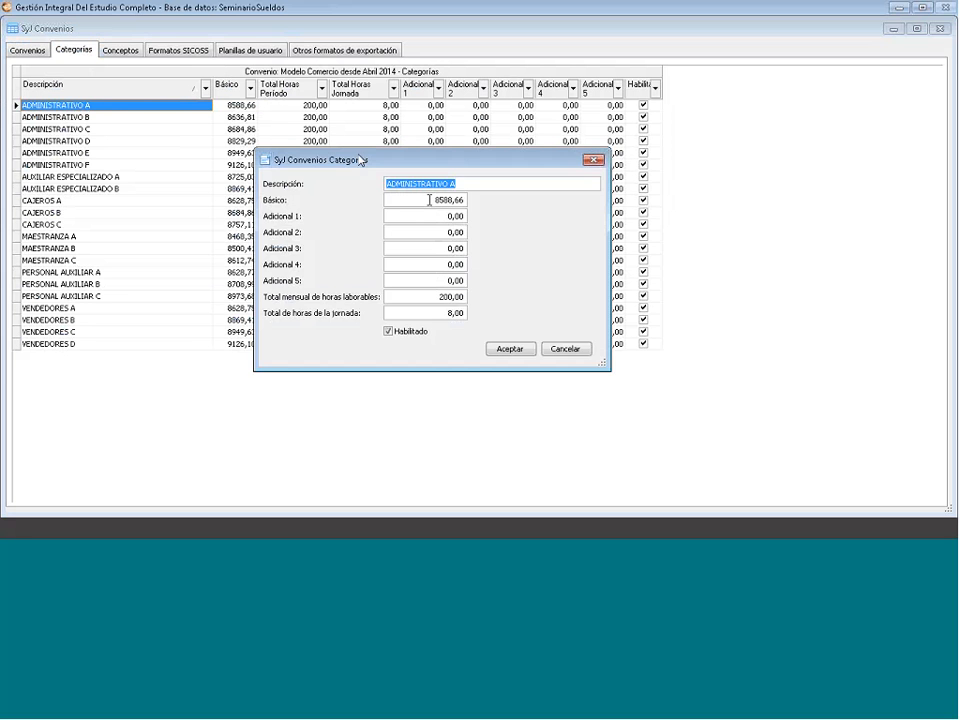
left_click_drag(429, 200, 450, 200)
left_click(450, 200)
left_click(593, 160)
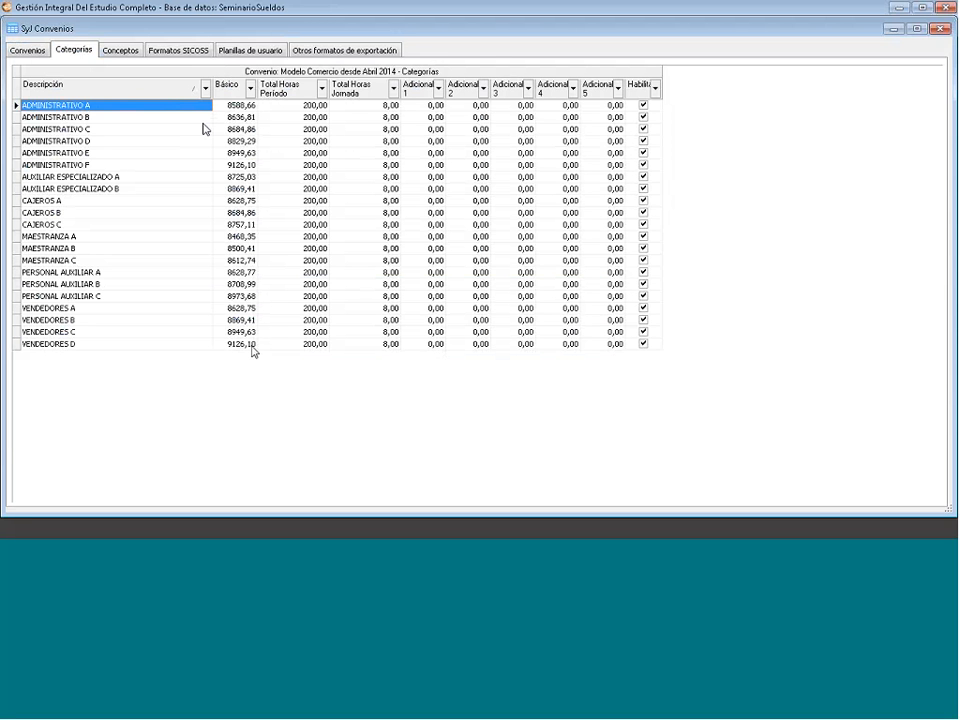
- Check ADMINISTRATIVO A's Total Horas Período, Total Horas Jornada, Adicional 1 and Básico values
left_click(301, 106)
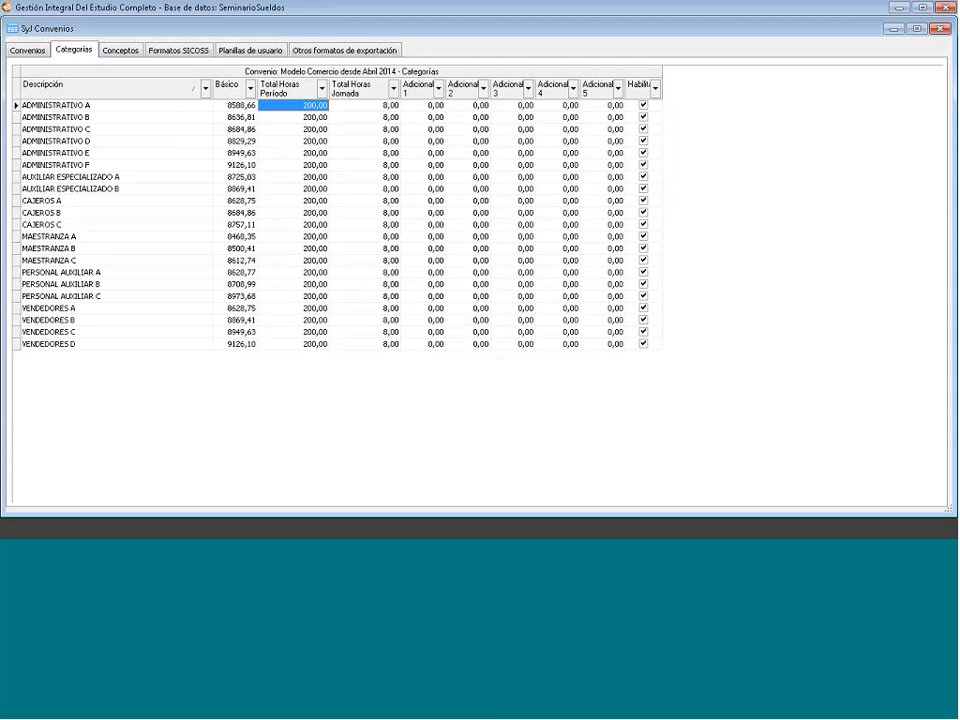
left_click(350, 106)
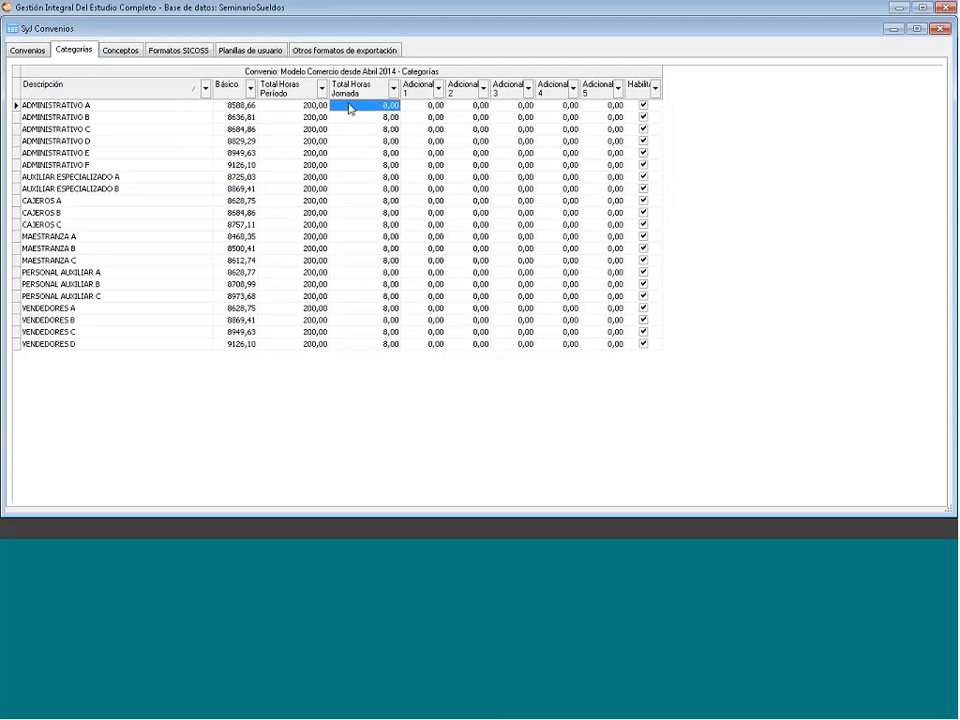
left_click(418, 87)
key("Tab")
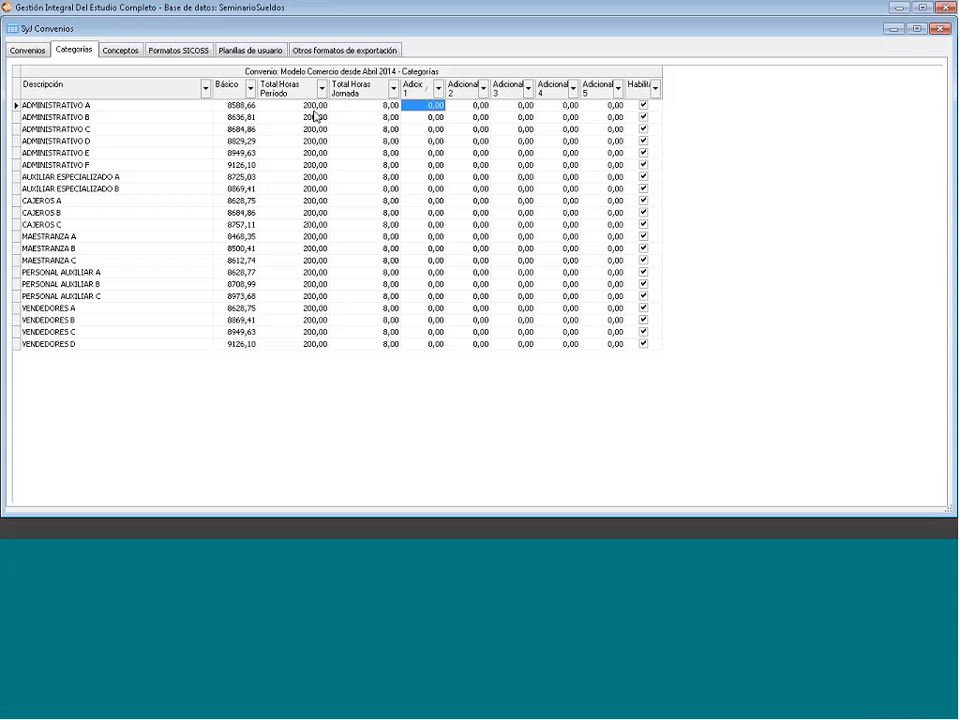
left_click(225, 105)
left_click(310, 105)
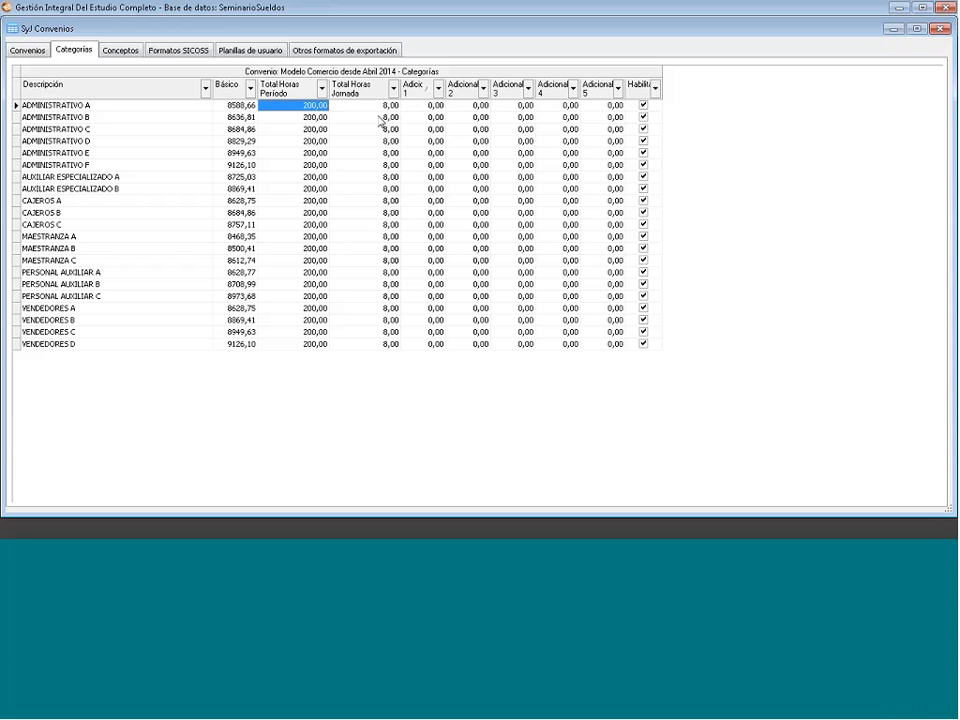
left_click(378, 106)
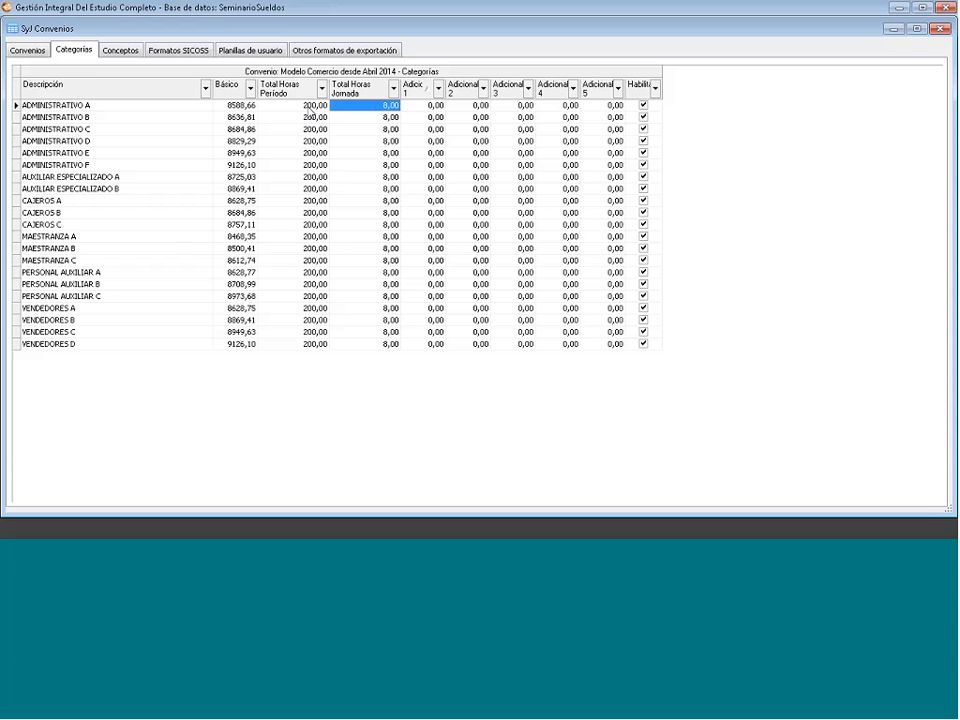
left_click(239, 110)
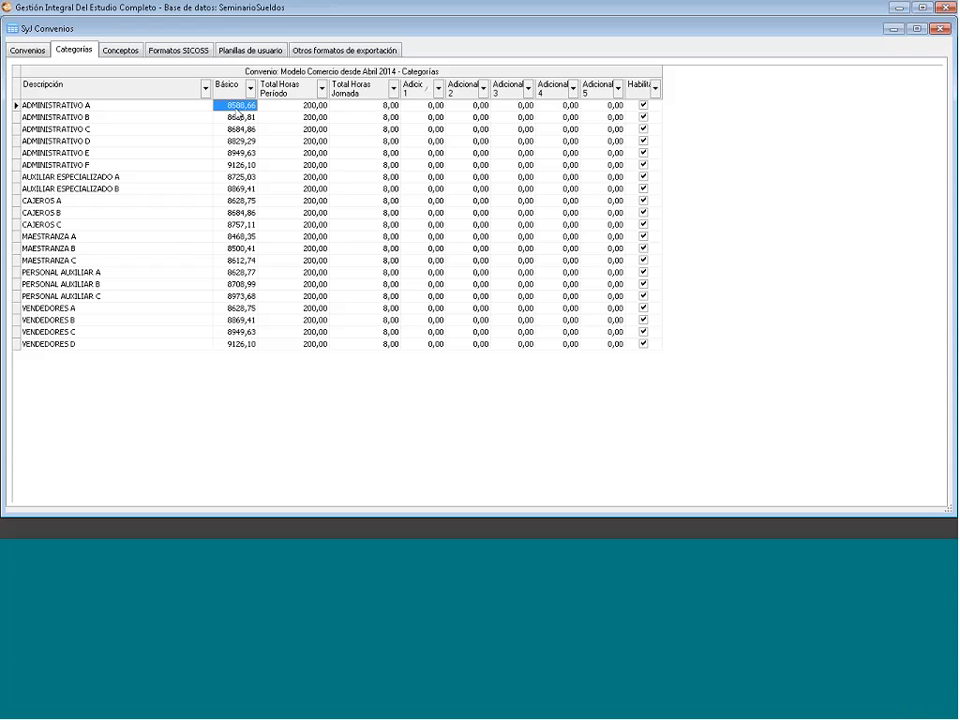
- Reopen ADMINISTRATIVO A to check its basic salary, closing the editor without changes
left_click(103, 106)
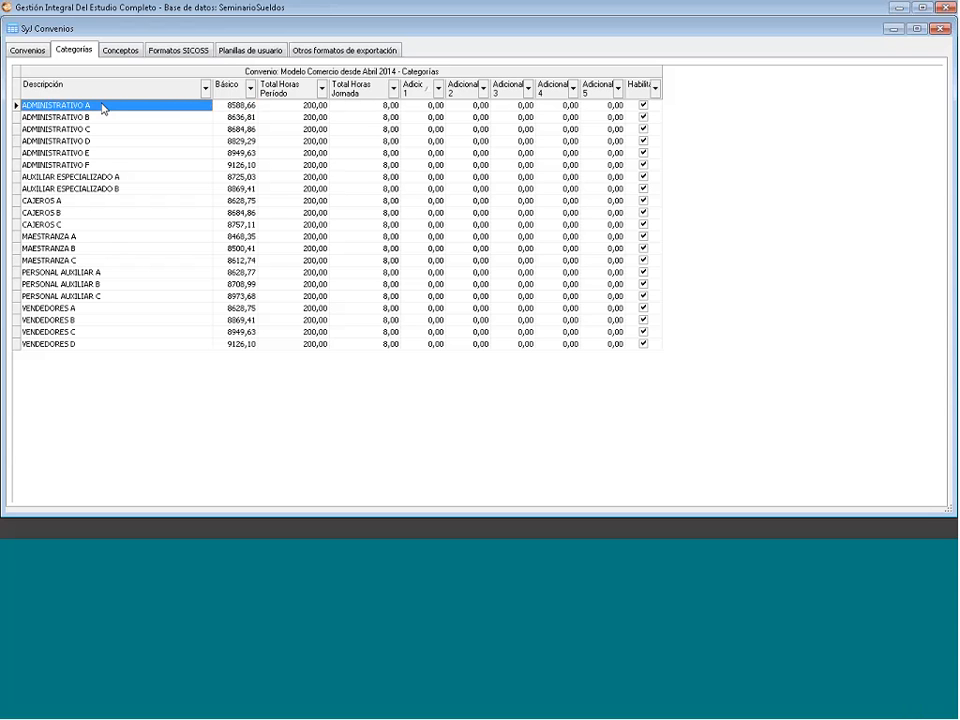
left_click(239, 118)
key("Up")
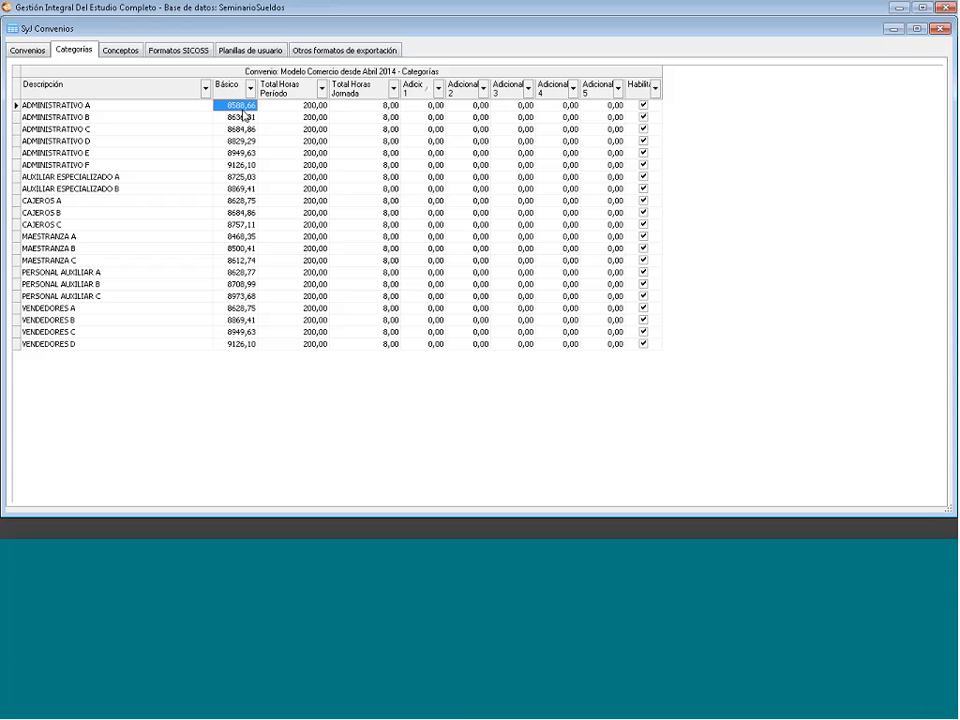
right_click(244, 115)
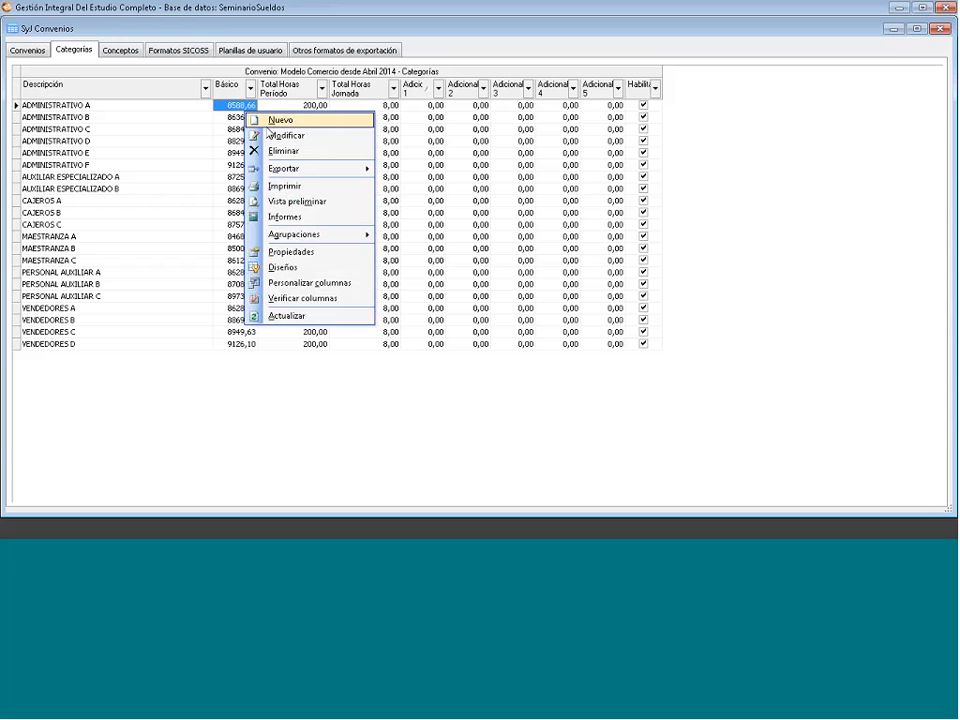
left_click(278, 136)
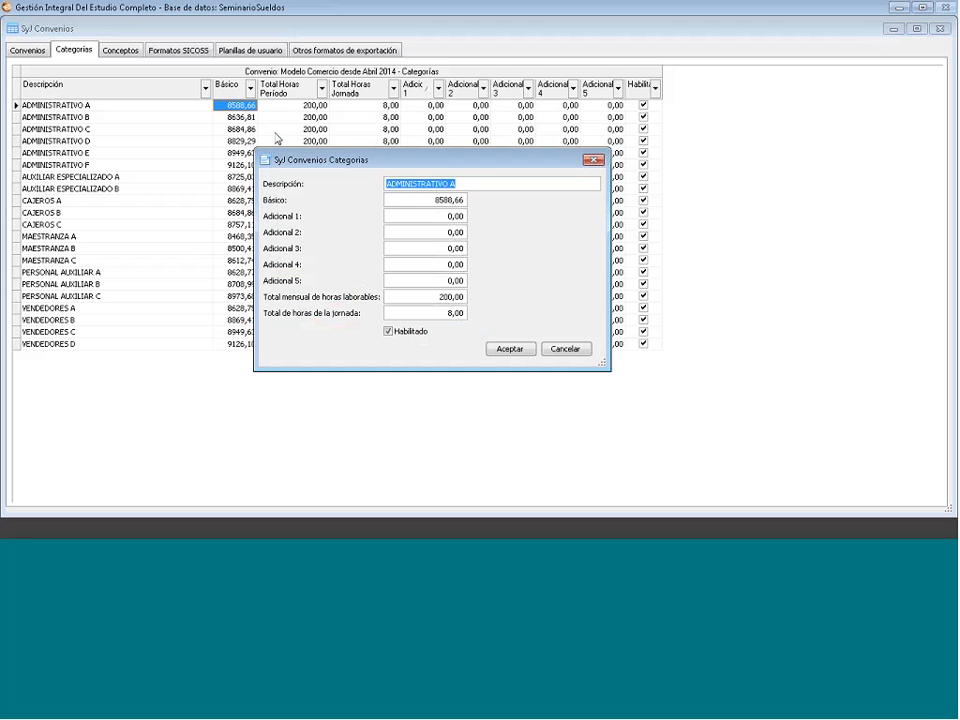
key("Tab")
left_click(413, 199)
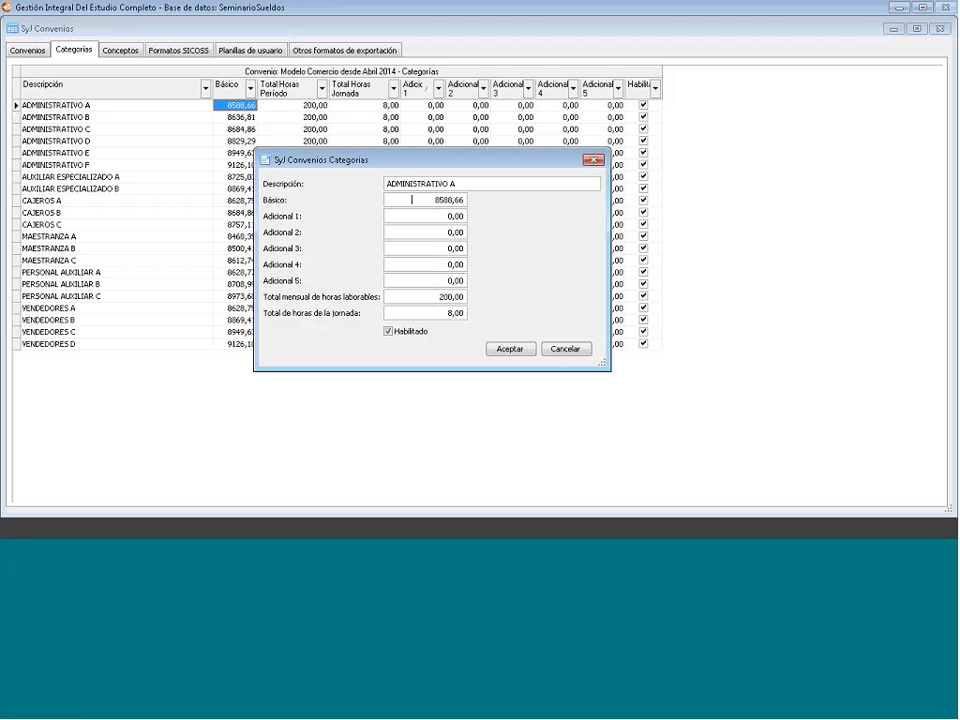
left_click(594, 161)
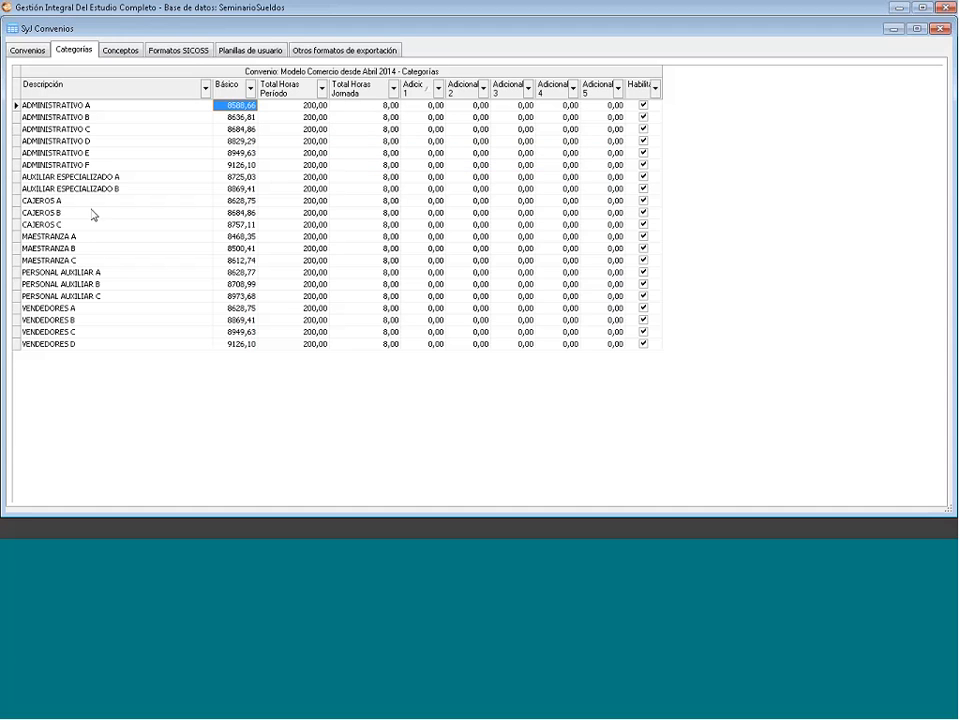
- Inspect Modelo Nuevo's categories and a blank new-category form, abandoning it unsaved
left_click(40, 51)
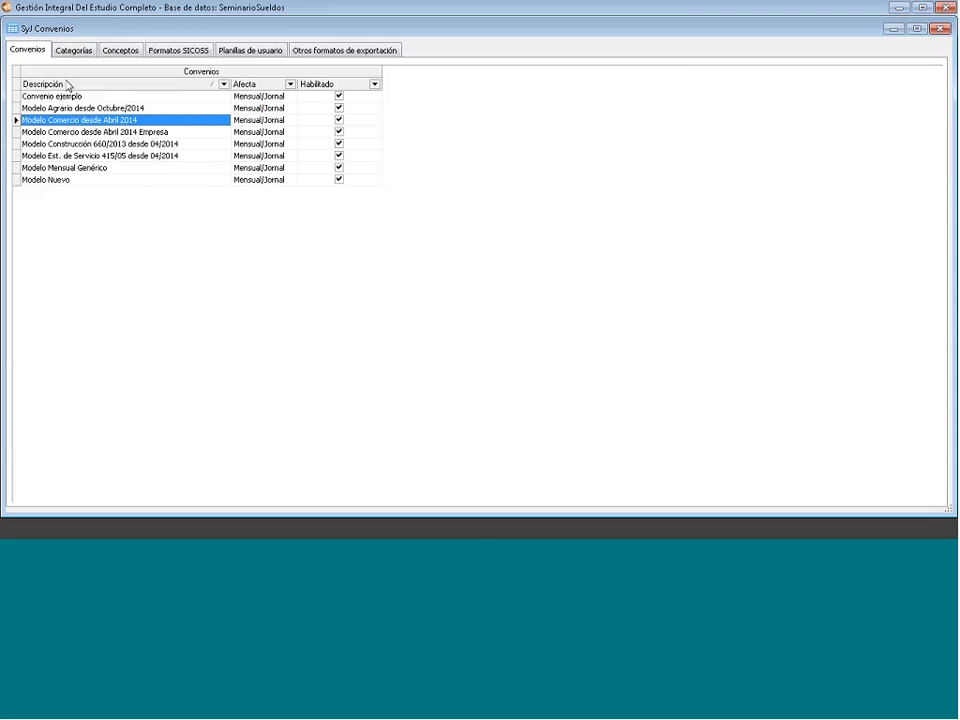
left_click(68, 181)
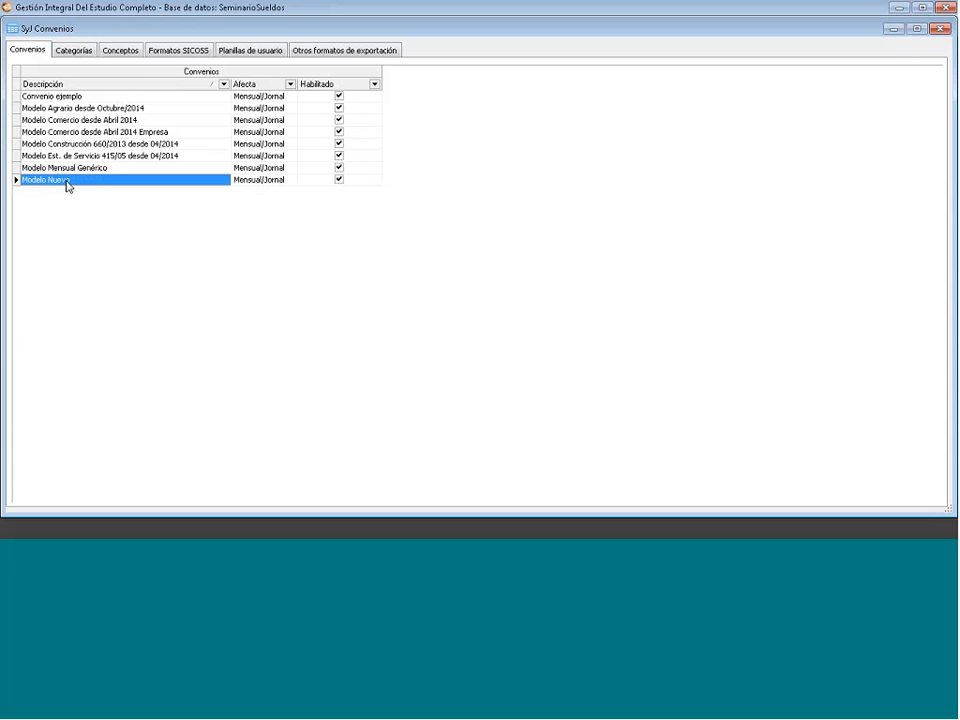
left_click(85, 52)
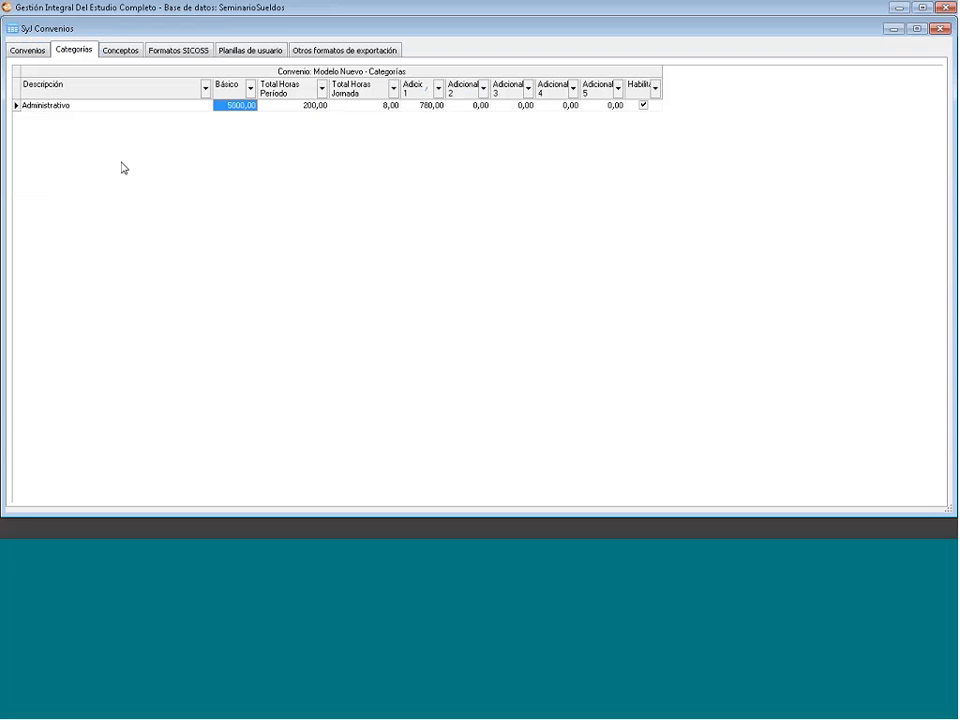
right_click(123, 167)
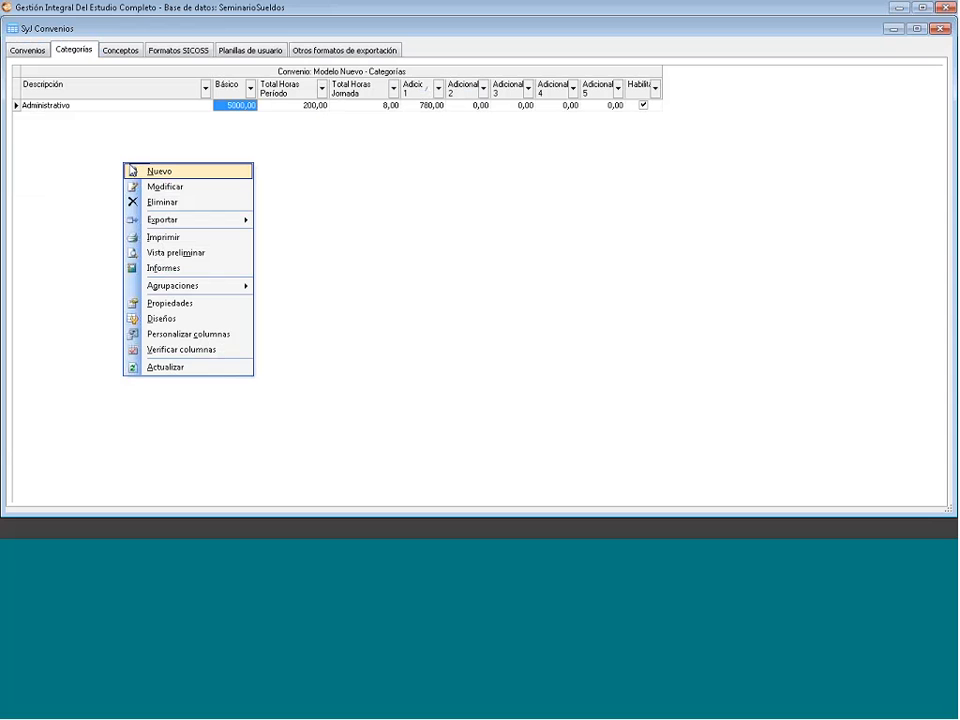
left_click(133, 171)
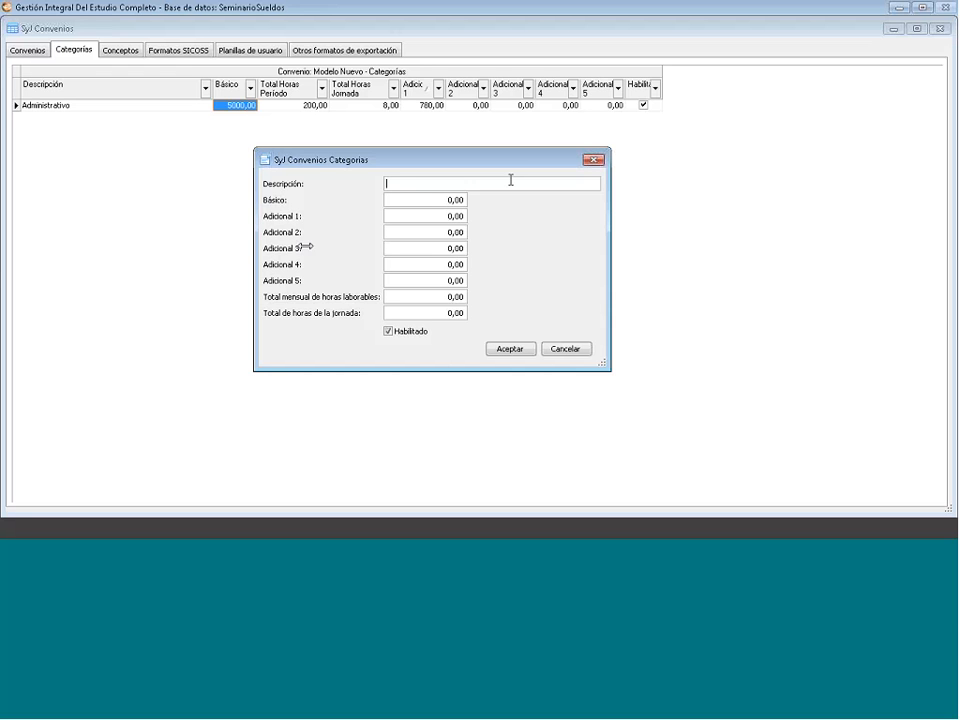
left_click(406, 218)
left_click_drag(390, 314, 503, 325)
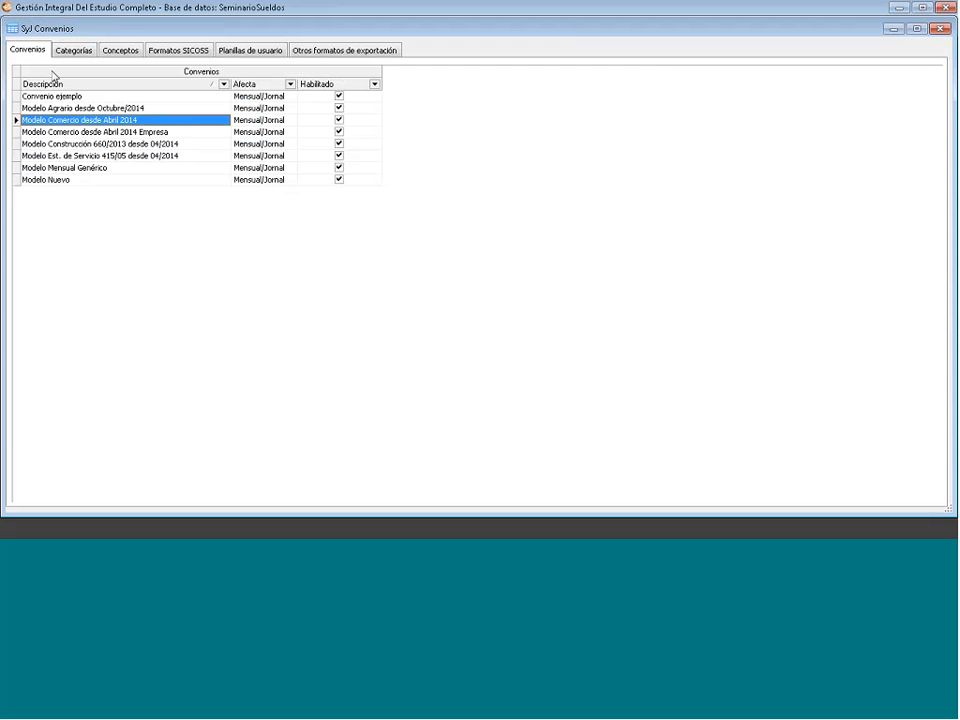
double_click(80, 118)
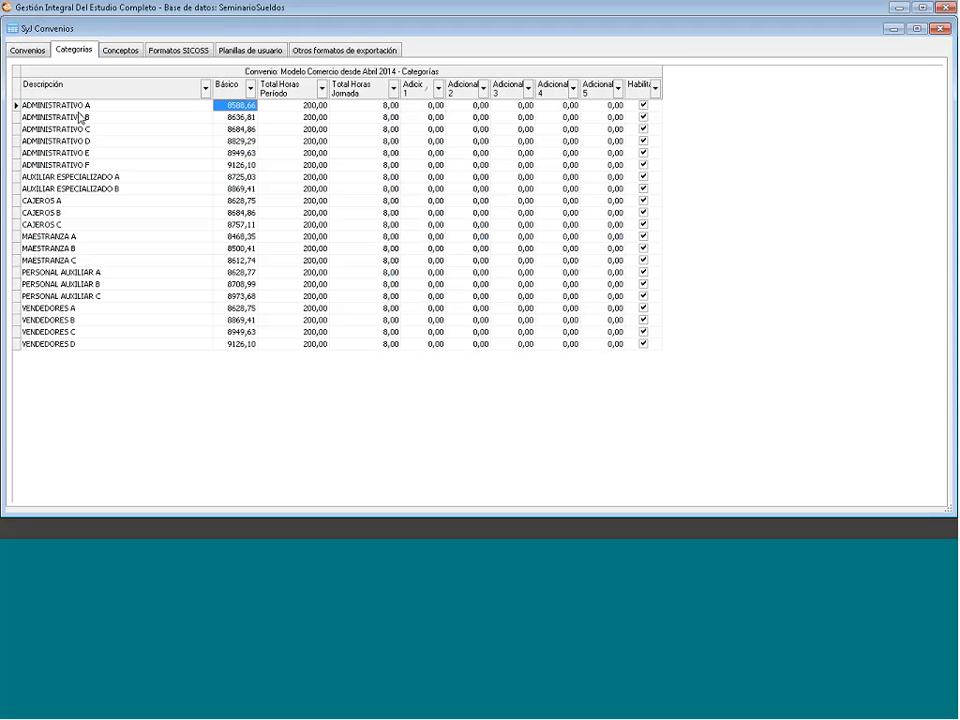
- Show the Conceptos list for Modelo Comercio desde Abril 2014 and scroll through it
left_click(124, 55)
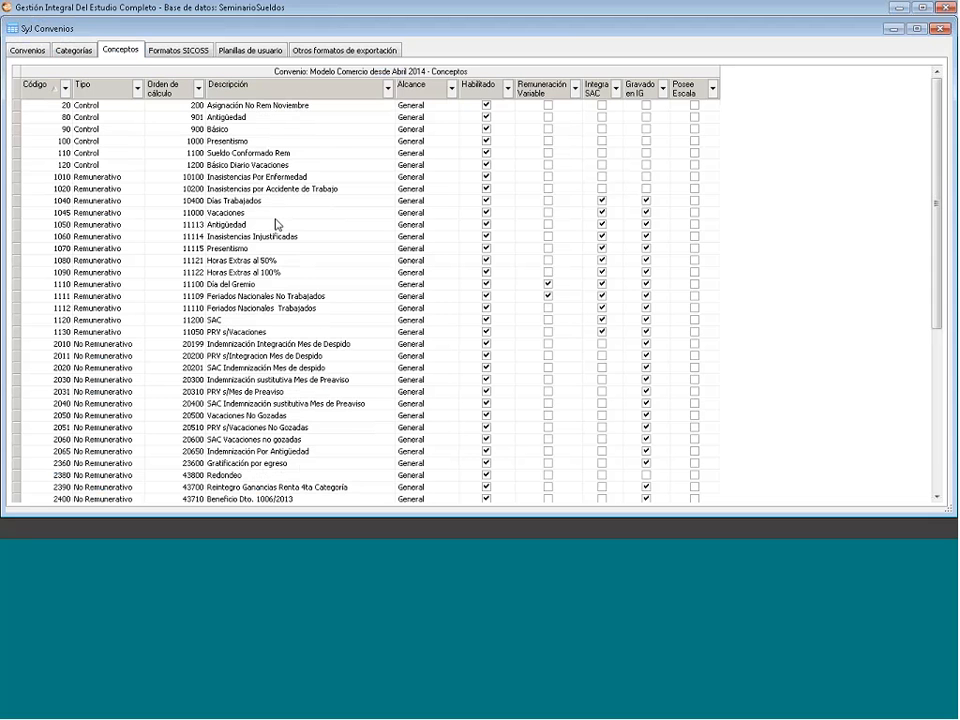
scroll(277, 224, "down", 5)
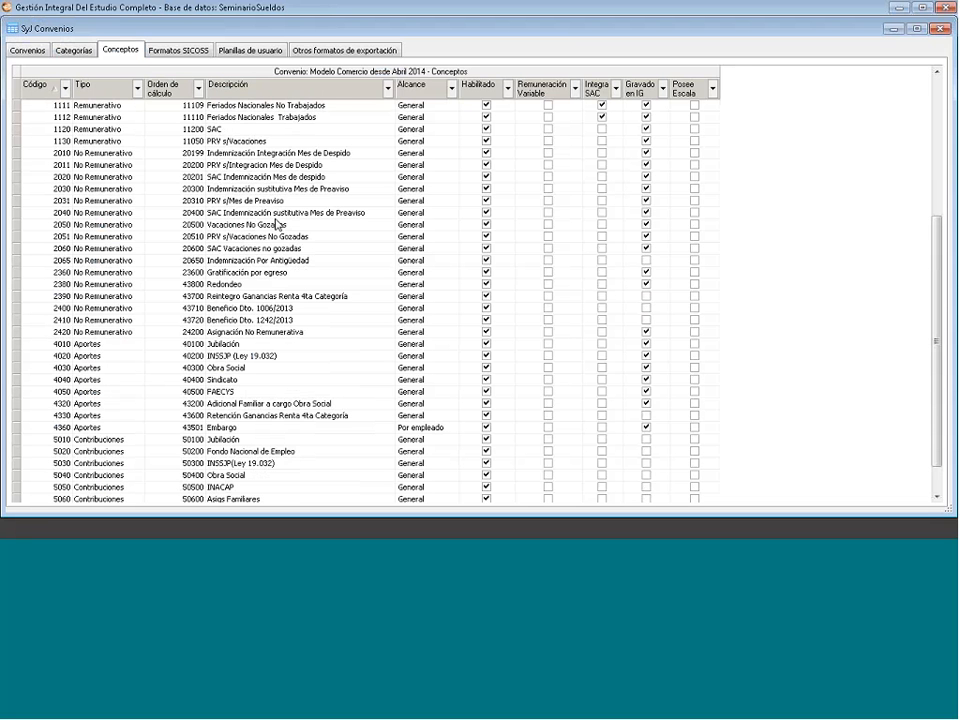
scroll(270, 223, "up", 5)
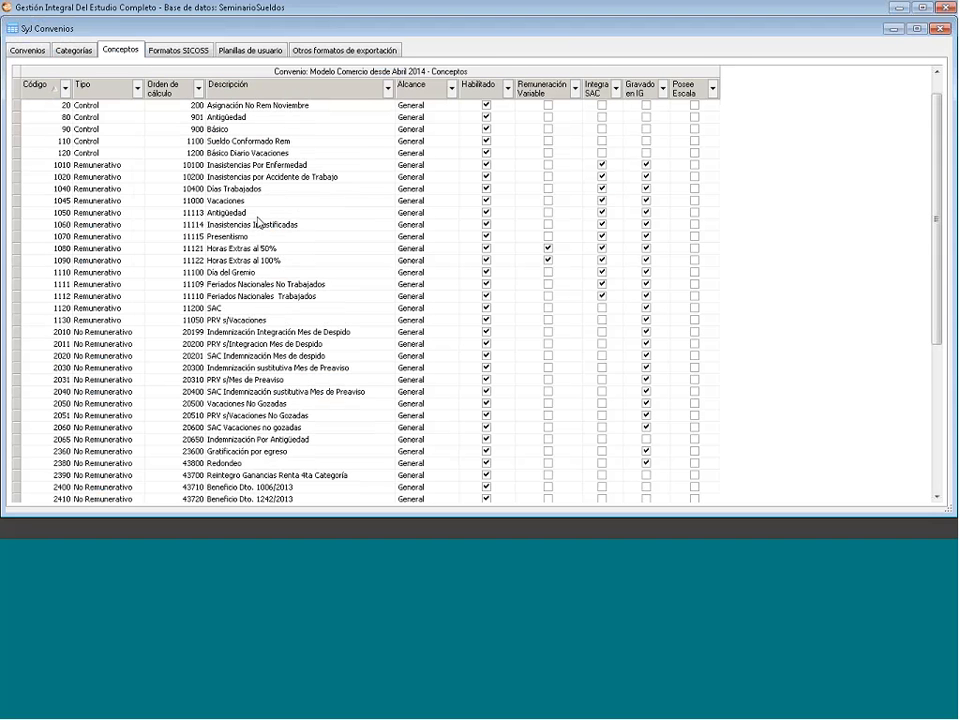
scroll(258, 220, "up", 1)
right_click(259, 215)
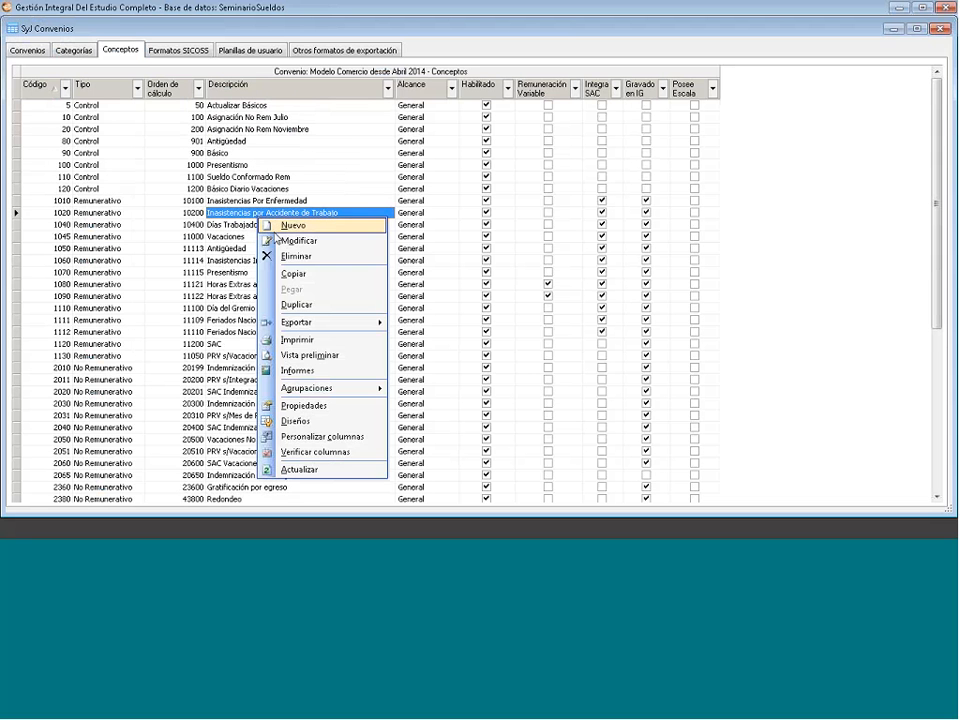
left_click(283, 241)
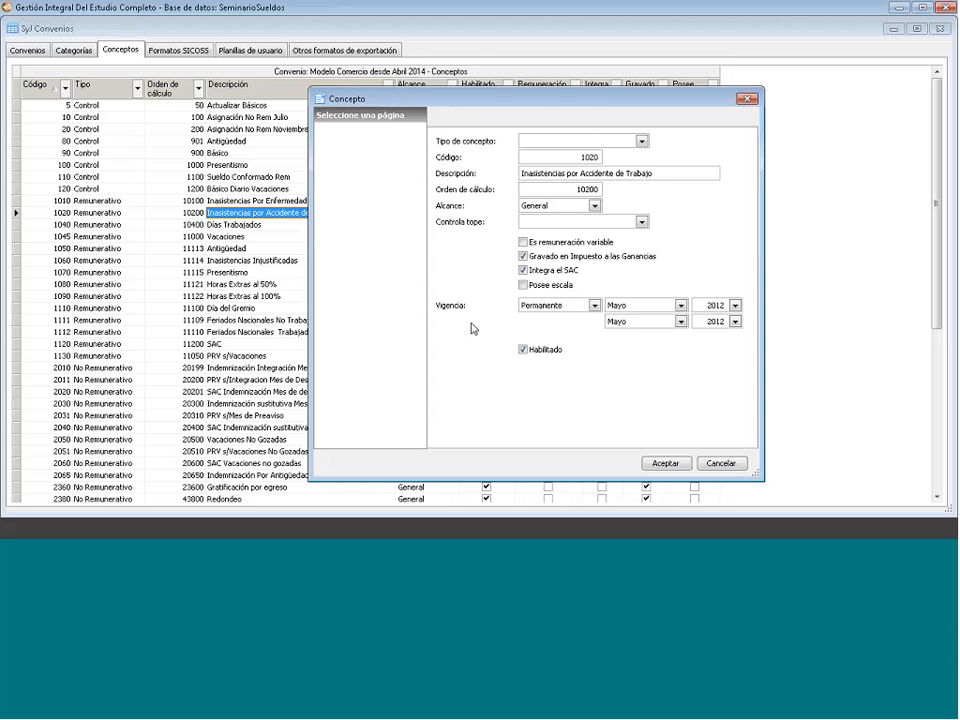
key("Escape")
left_click(137, 88)
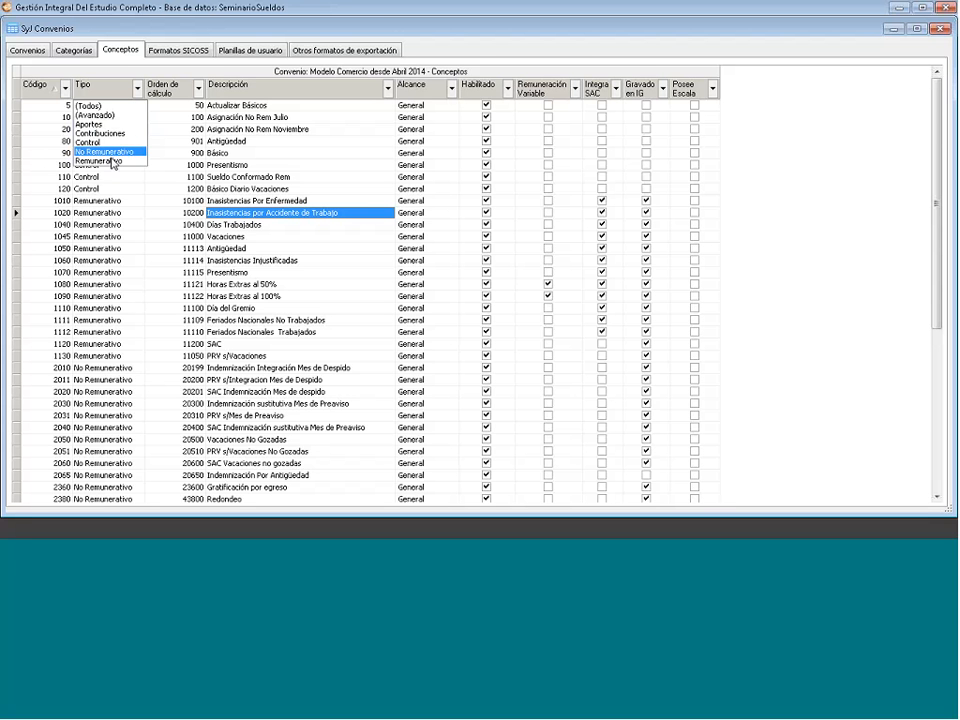
left_click(112, 163)
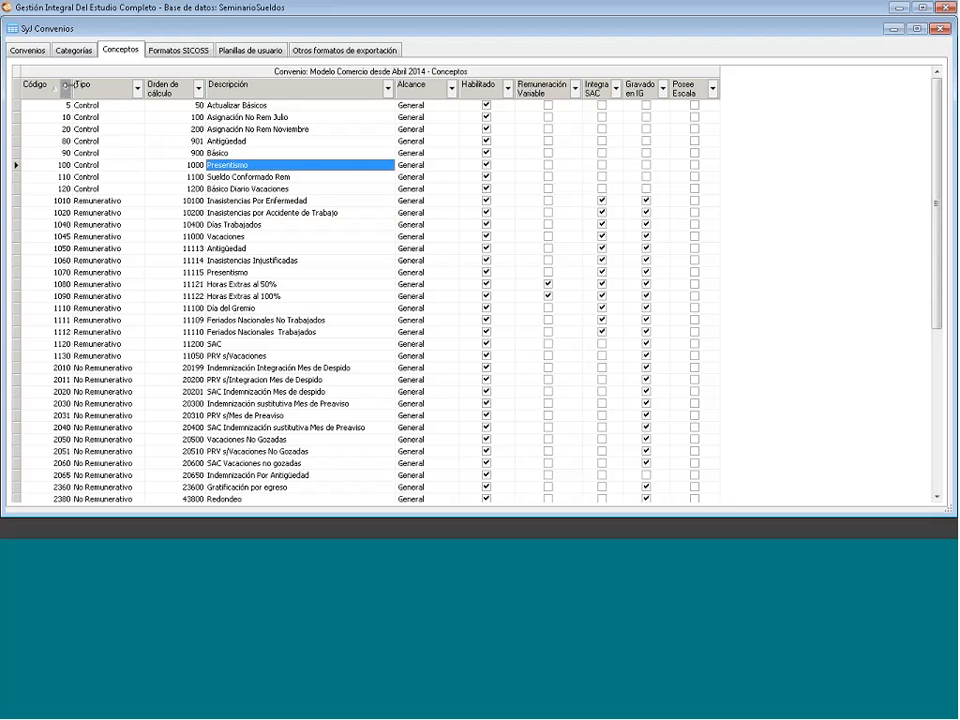
double_click(240, 224)
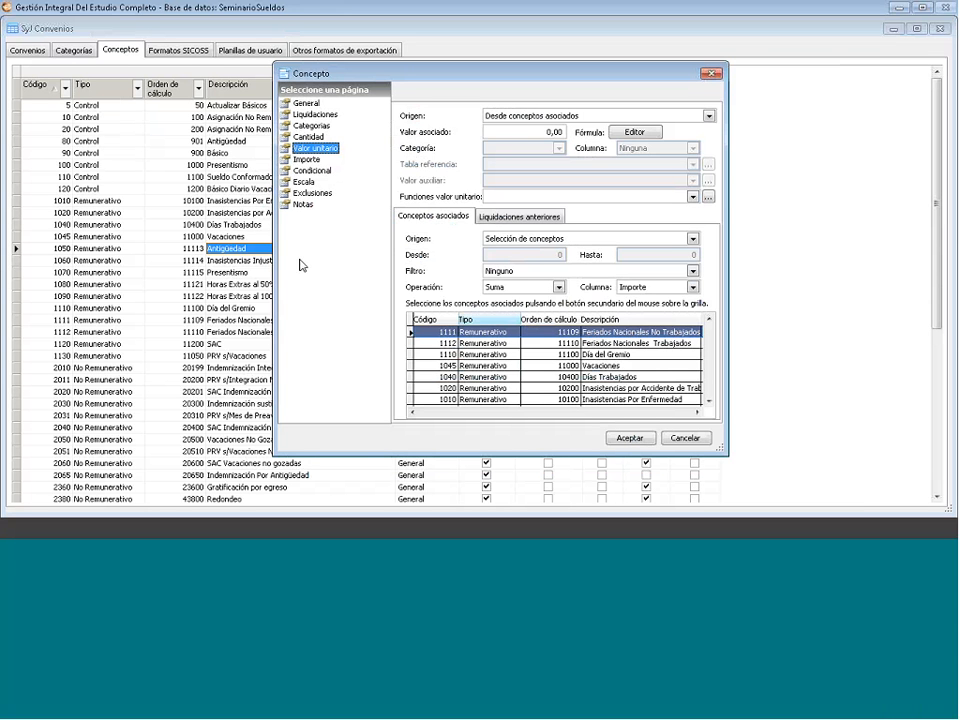
left_click(508, 354)
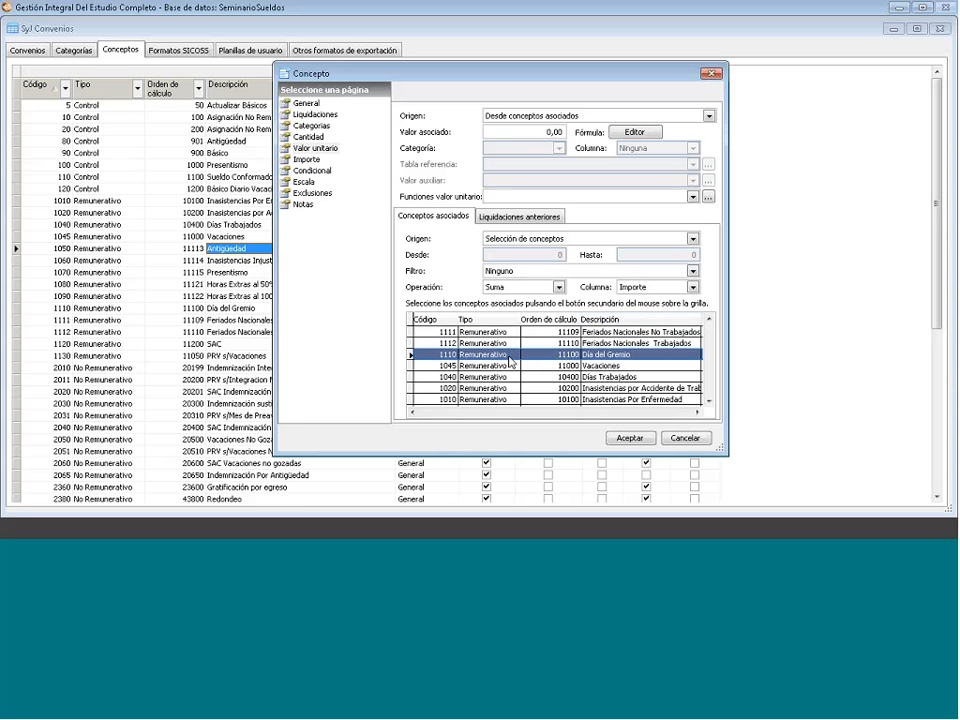
right_click(508, 358)
left_click(525, 367)
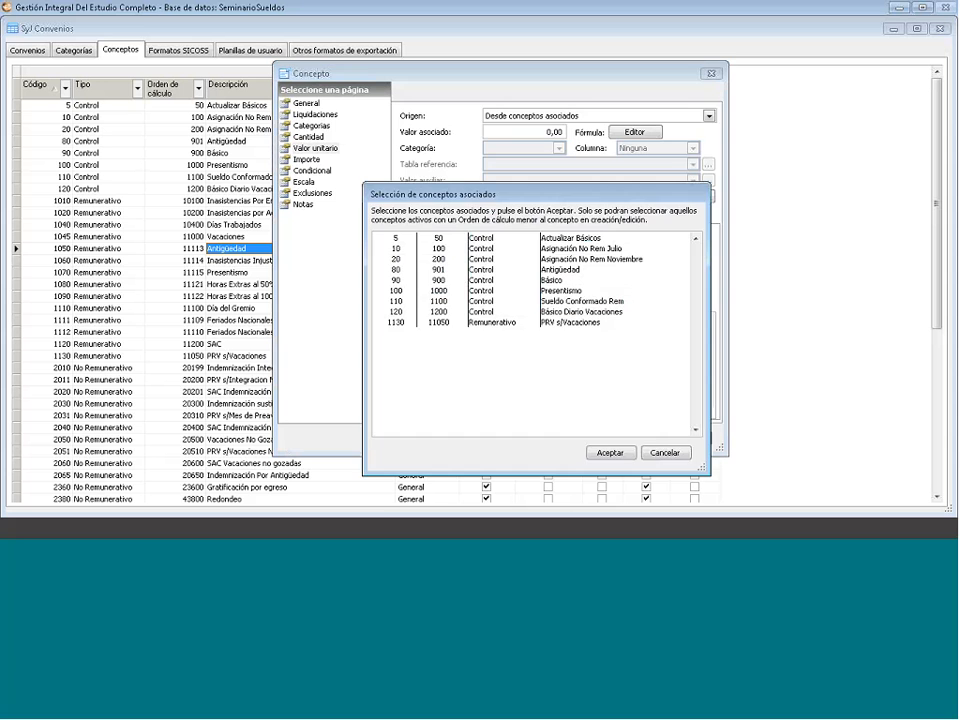
left_click(665, 453)
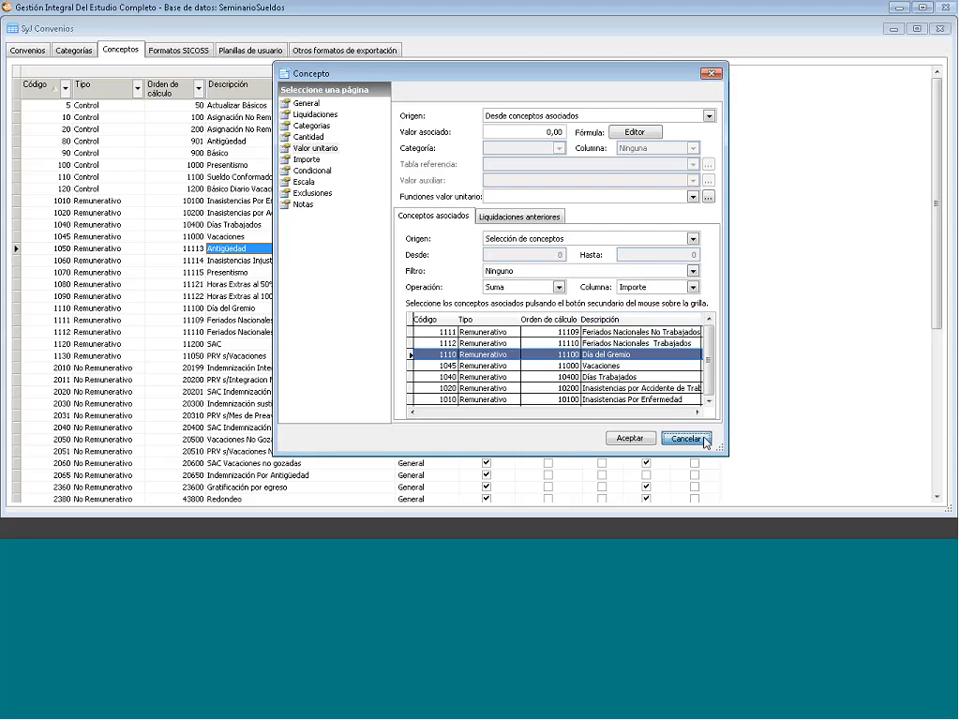
left_click(704, 439)
left_click(239, 224)
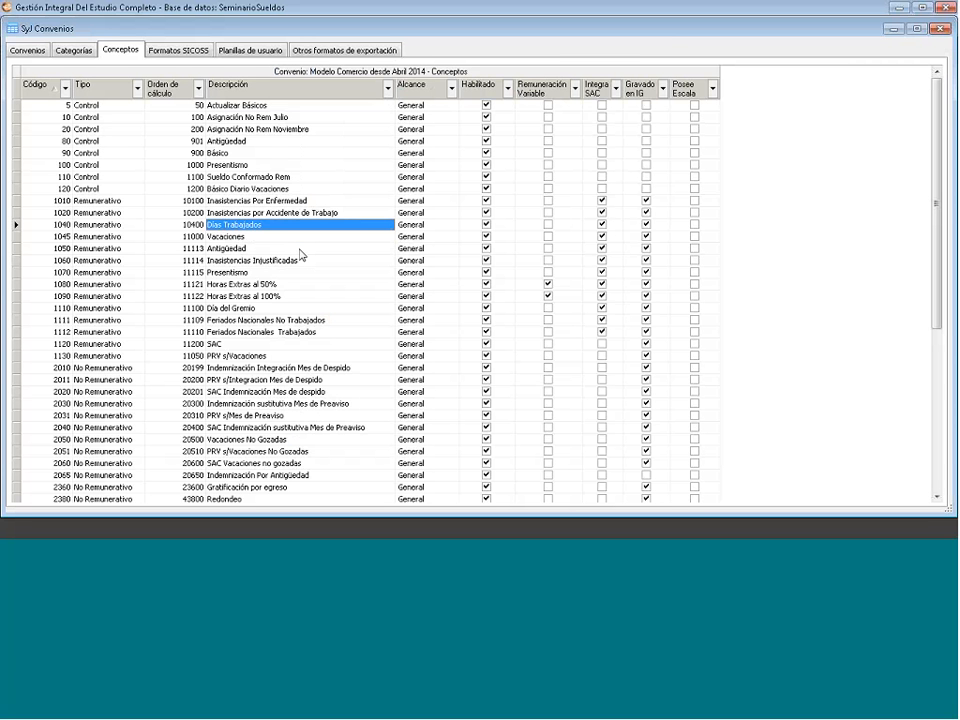
- Open Días Trabajados and view its settlements: Haberes normales, Final, Final por renuncia o mutuo acuerdo
key("Return")
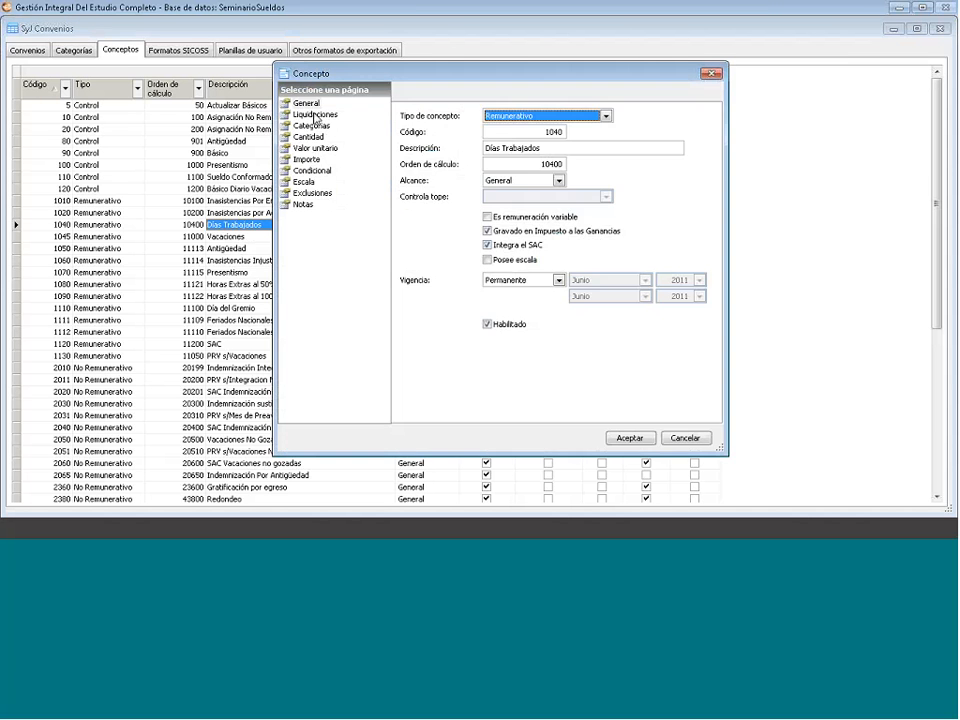
left_click(313, 115)
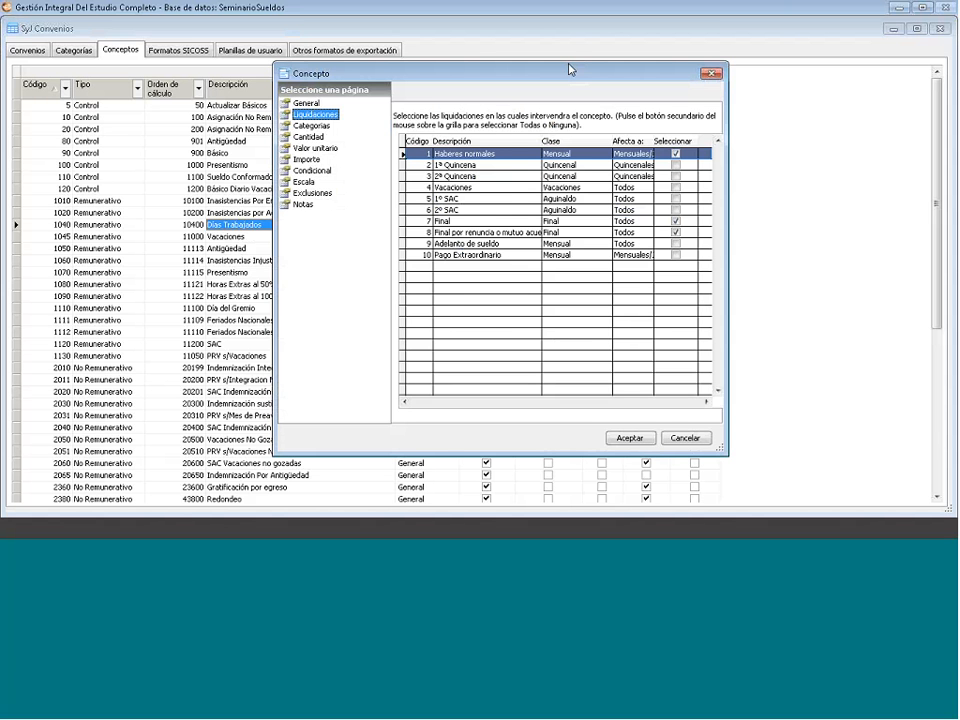
- On the General page, keep Alcance set to General and Es remuneración variable unchecked
left_click_drag(569, 69, 519, 59)
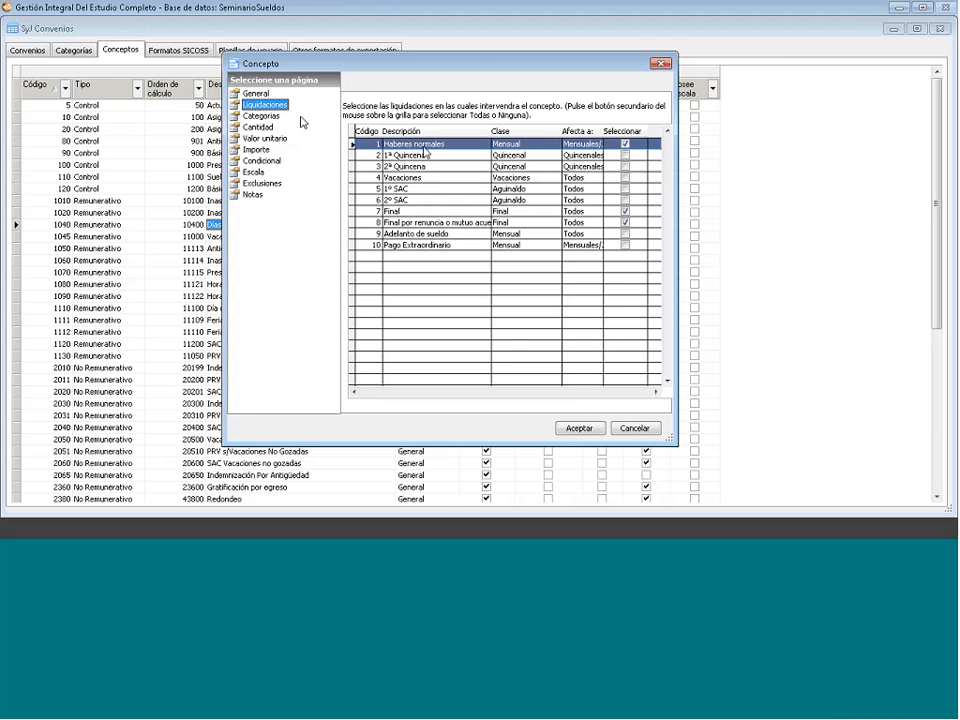
left_click(257, 94)
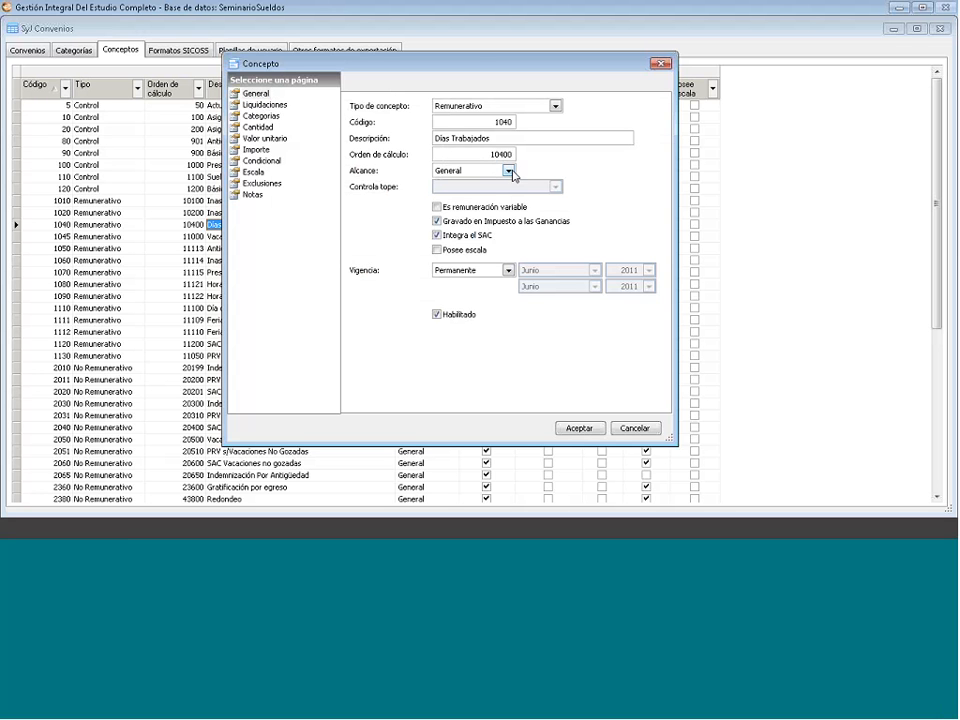
left_click(470, 171)
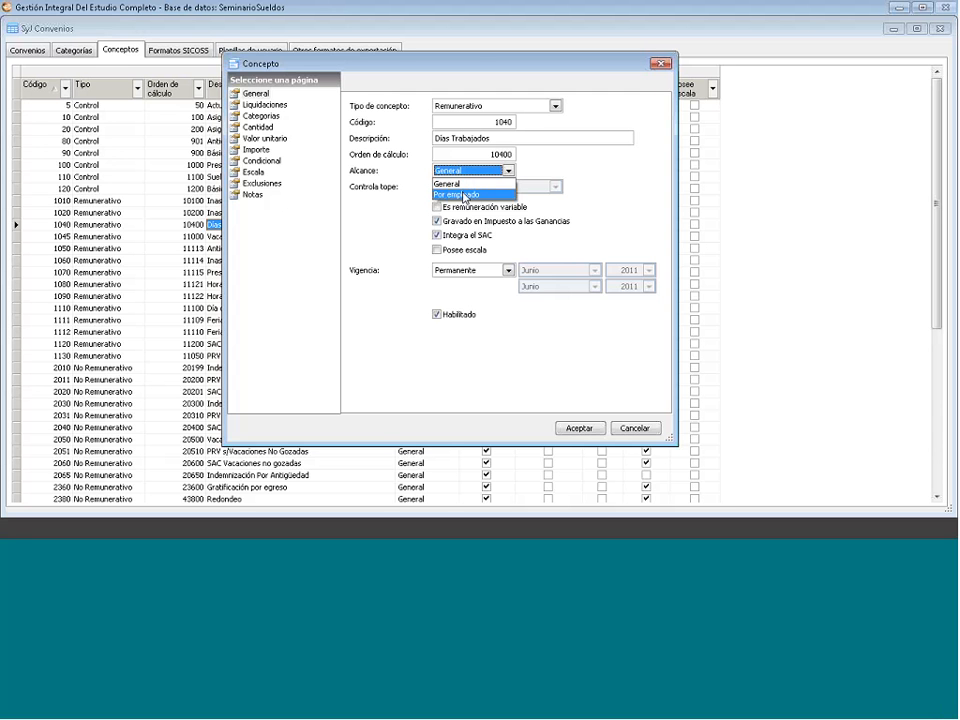
left_click(448, 172)
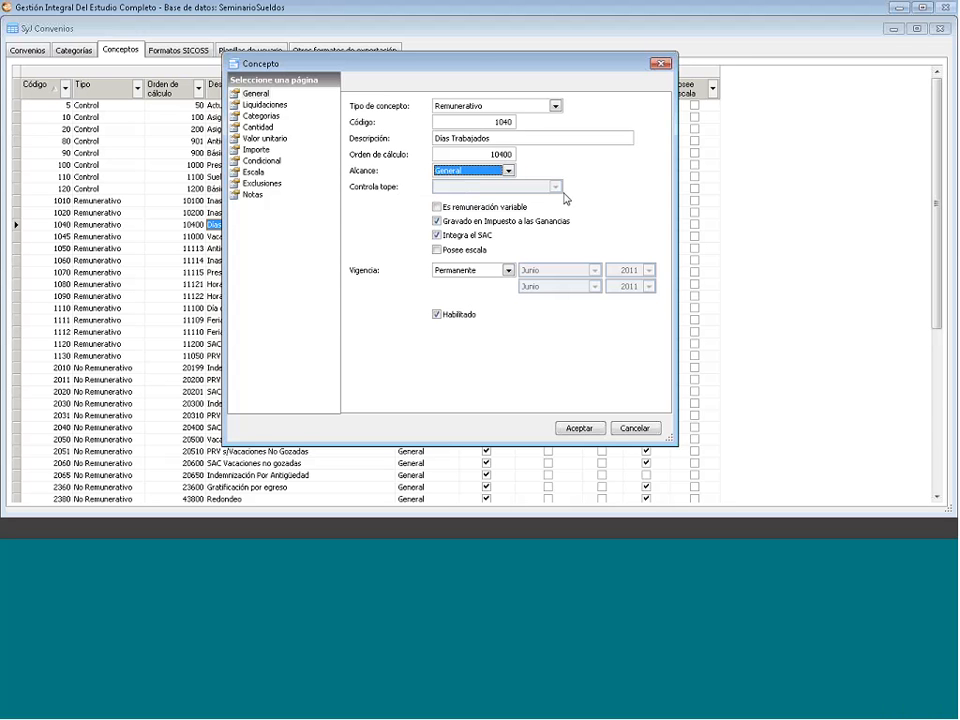
left_click(464, 208)
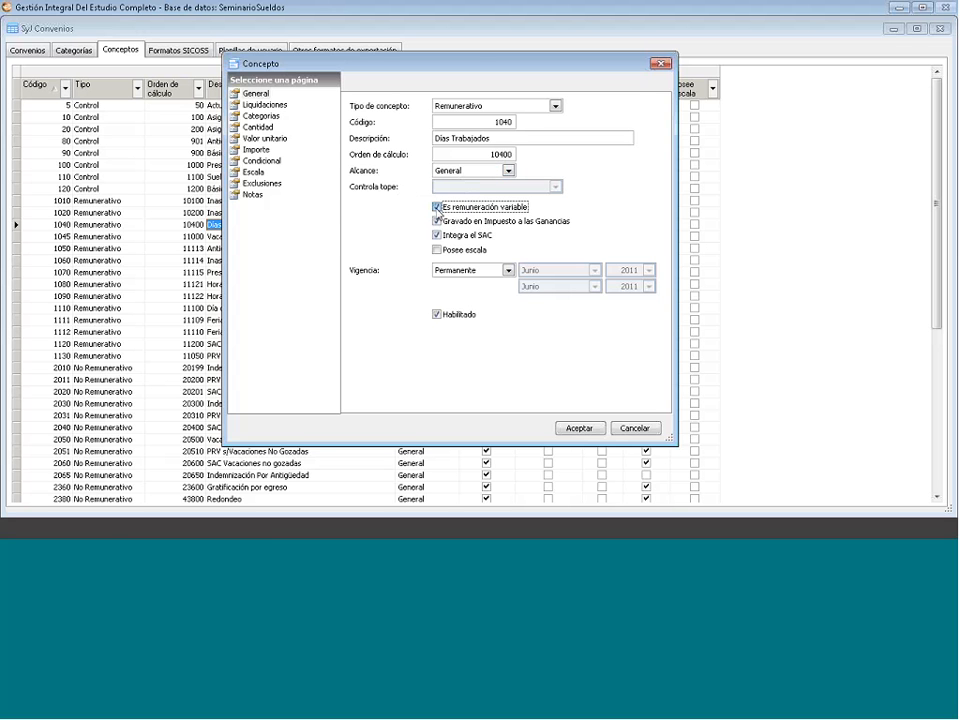
left_click(437, 207)
left_click(437, 251)
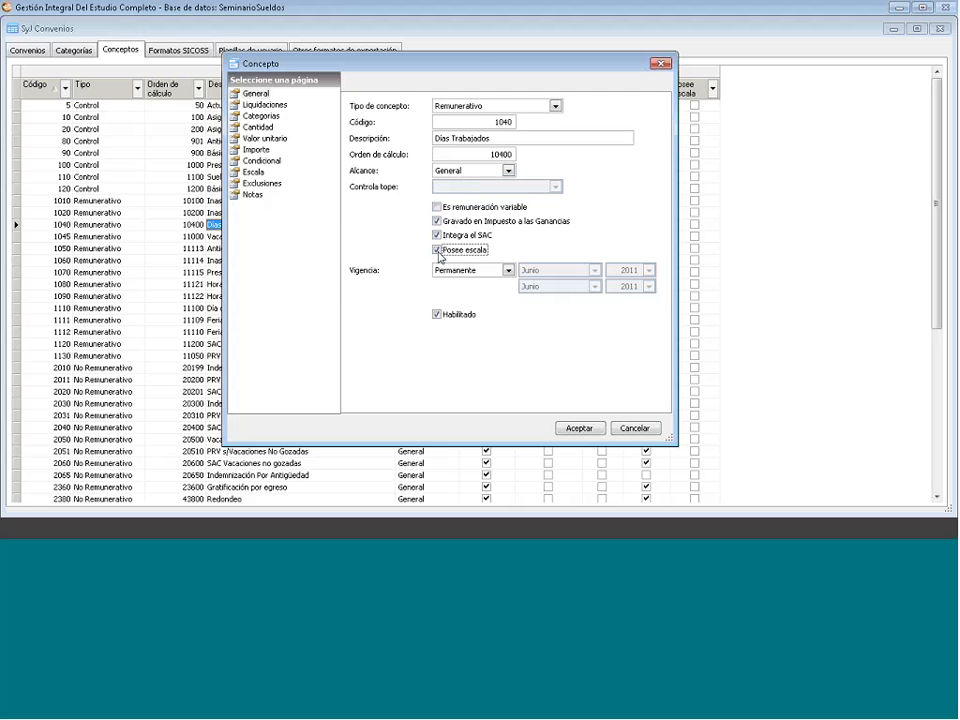
left_click(437, 251)
left_click(254, 173)
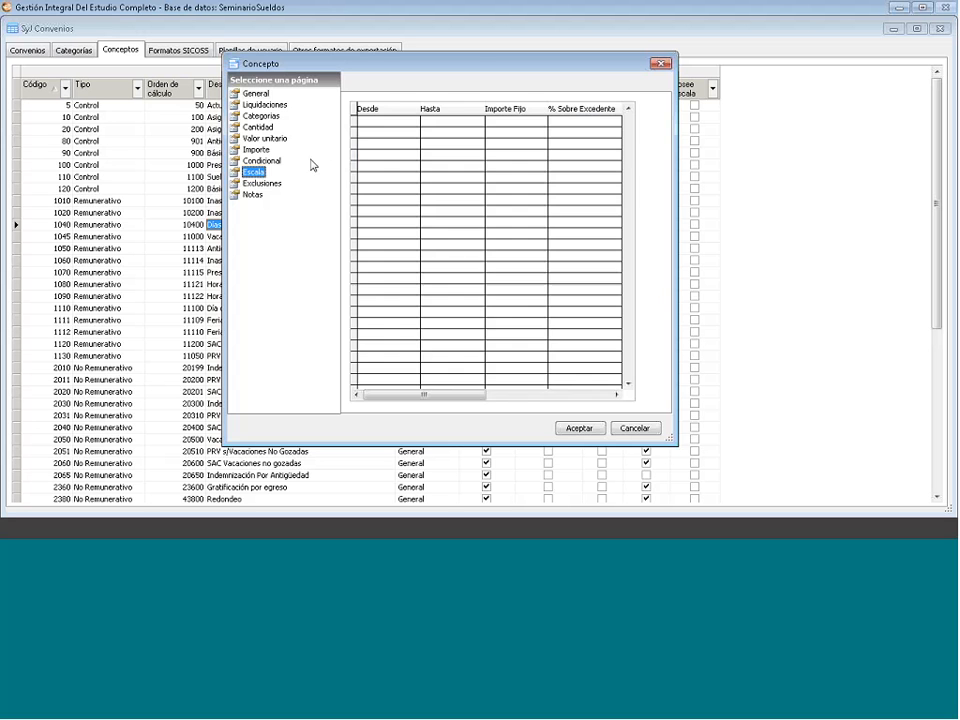
left_click(437, 160)
double_click(437, 160)
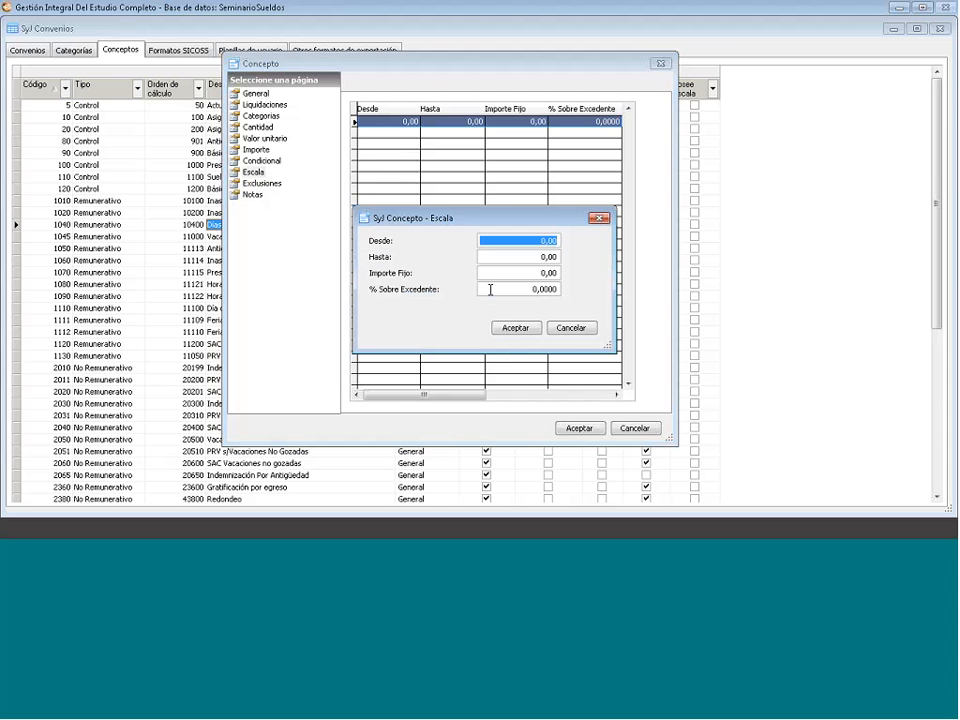
left_click(600, 218)
left_click(257, 94)
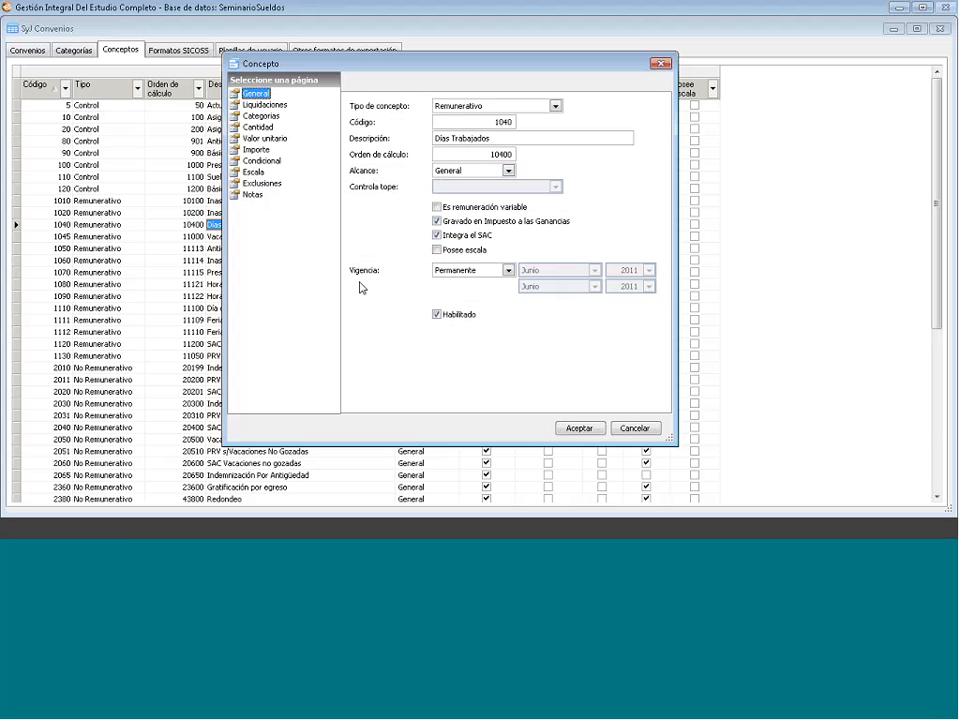
left_click(508, 270)
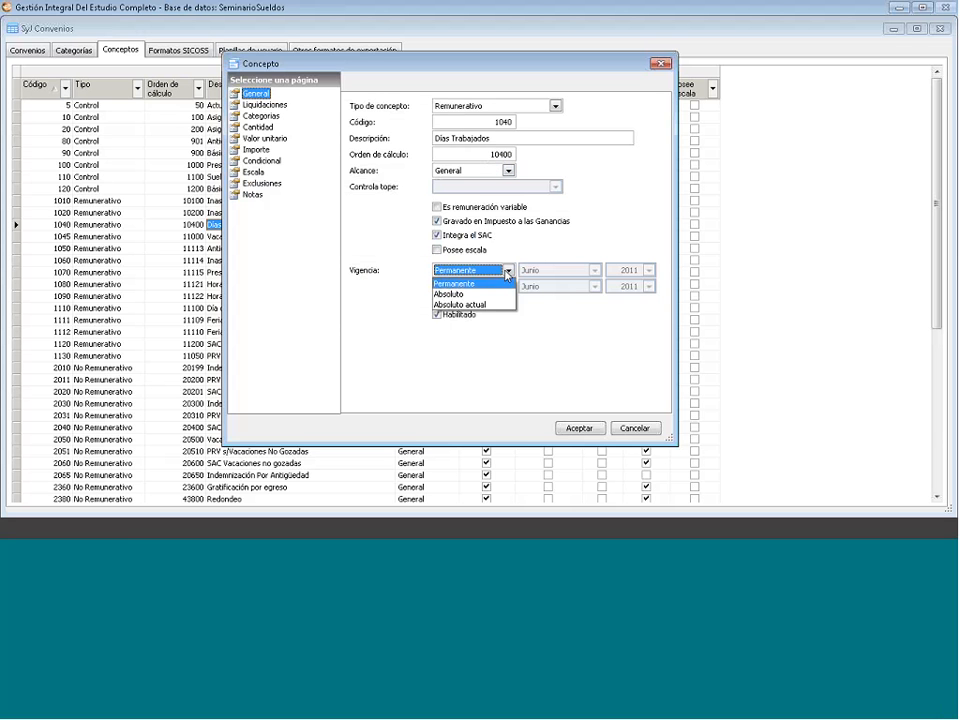
left_click(490, 284)
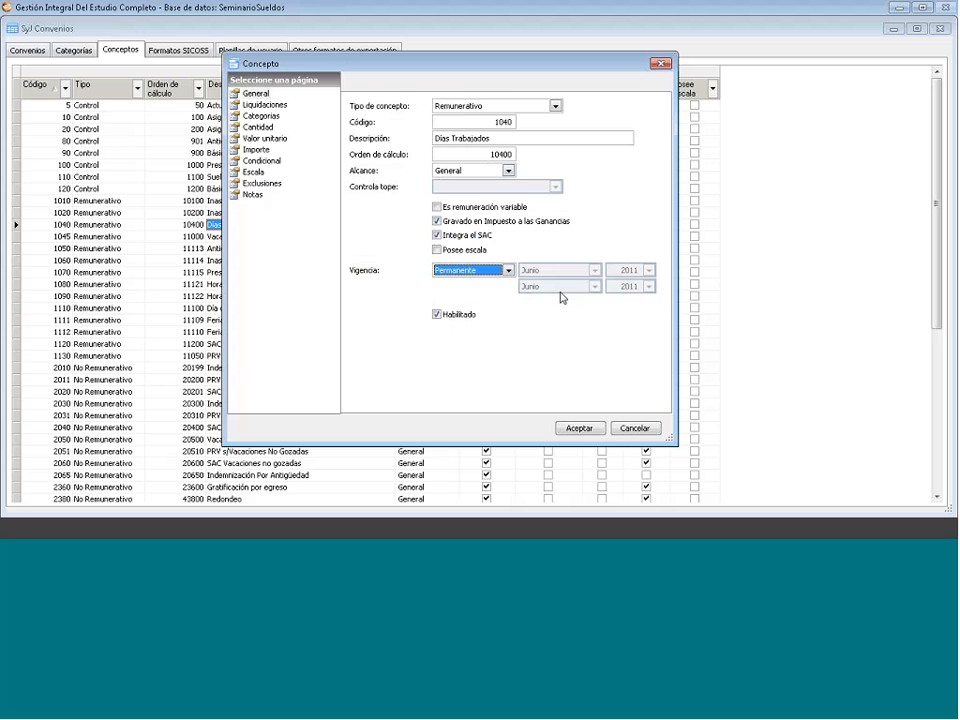
left_click(485, 270)
left_click(480, 295)
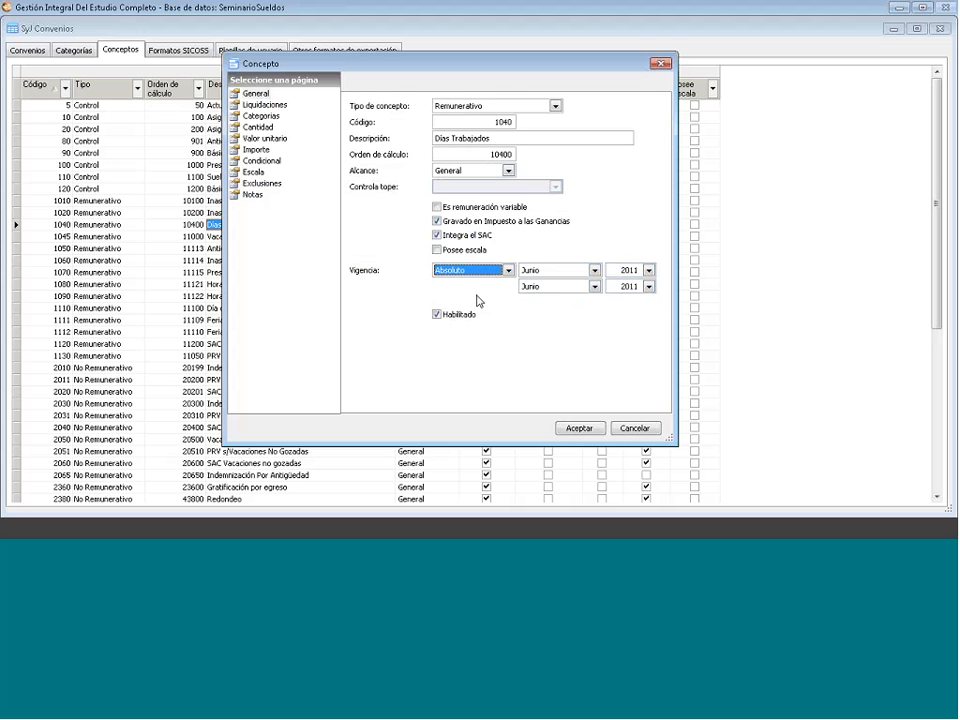
left_click(595, 271)
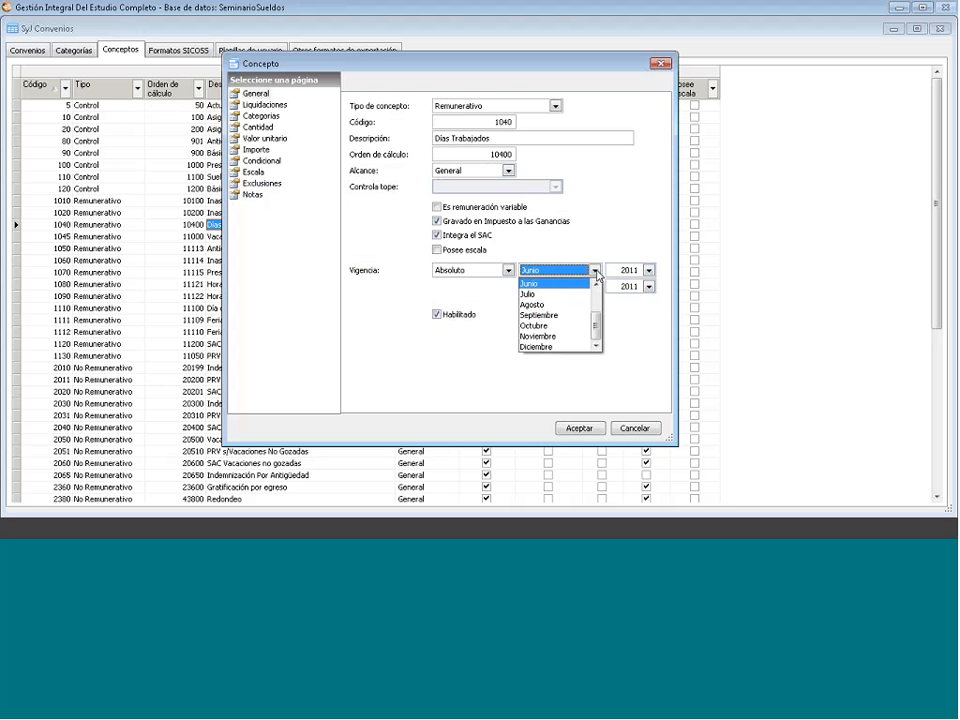
left_click(595, 271)
left_click(622, 271)
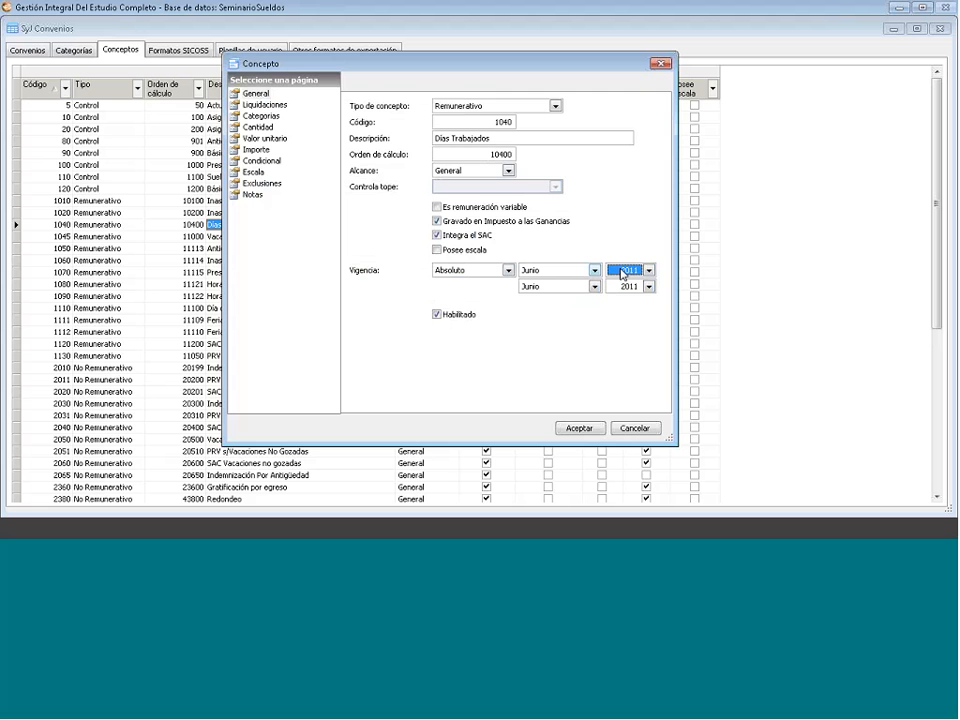
left_click(508, 270)
left_click(491, 300)
left_click(594, 271)
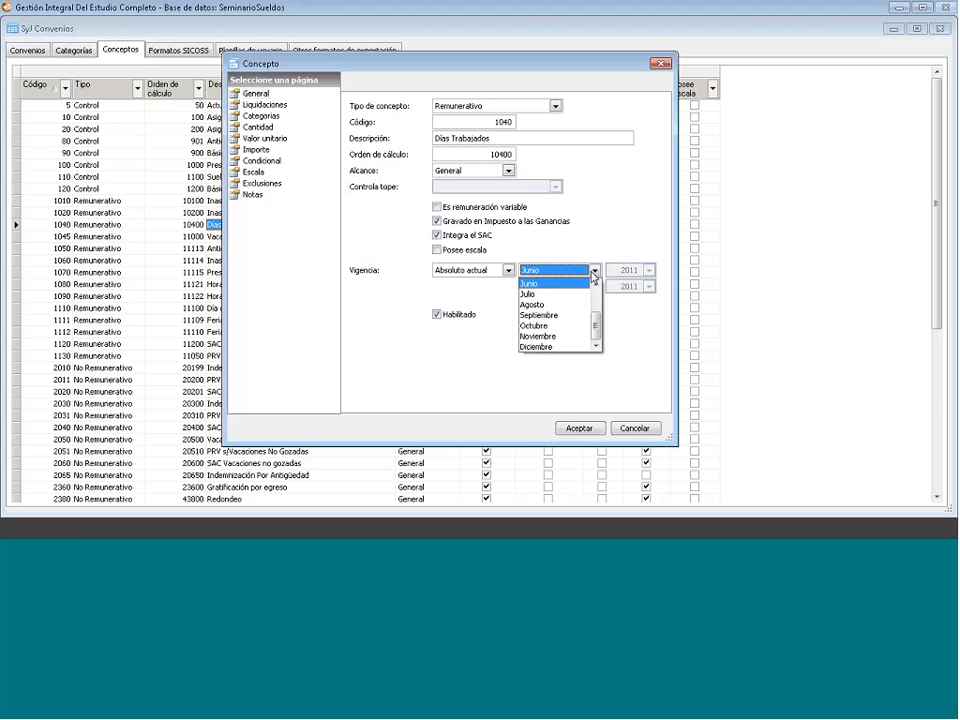
left_click(594, 277)
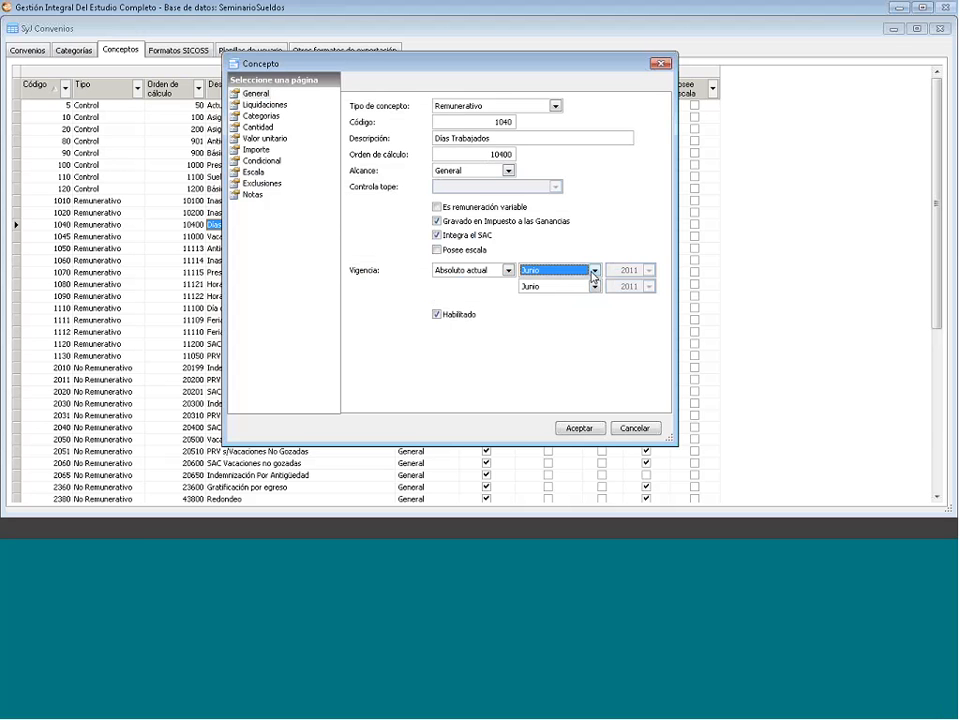
left_click(593, 271)
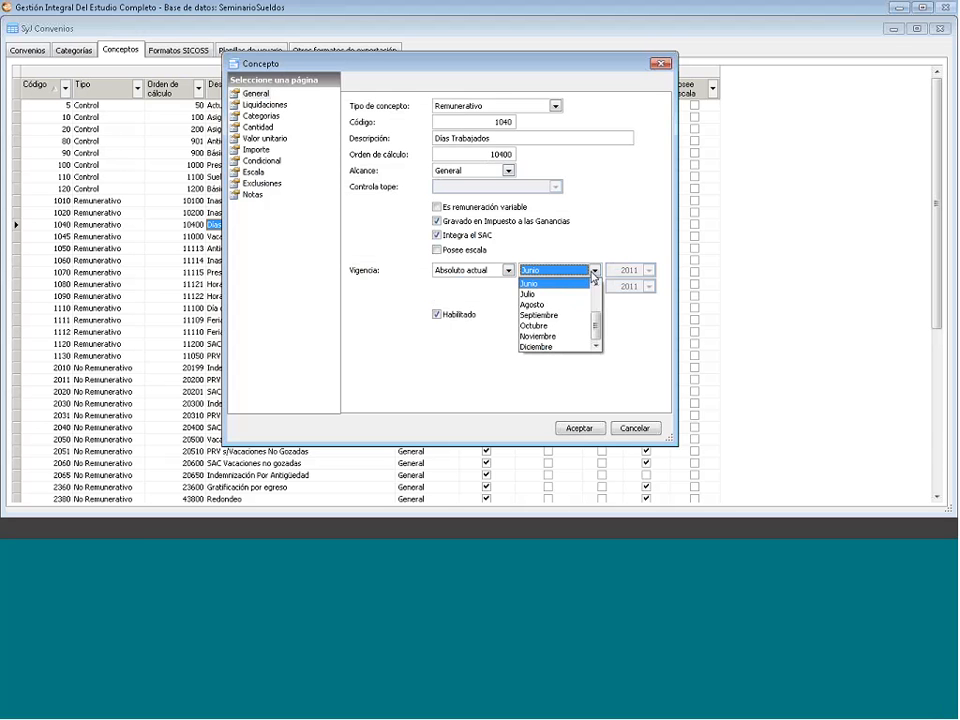
left_click(594, 271)
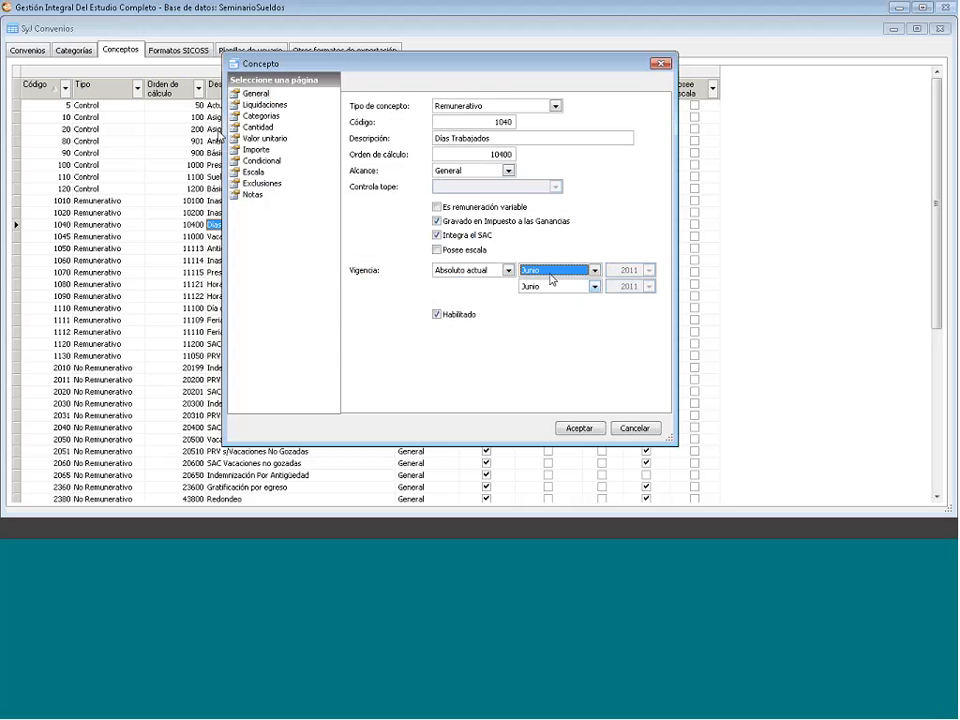
left_click(508, 270)
left_click(458, 282)
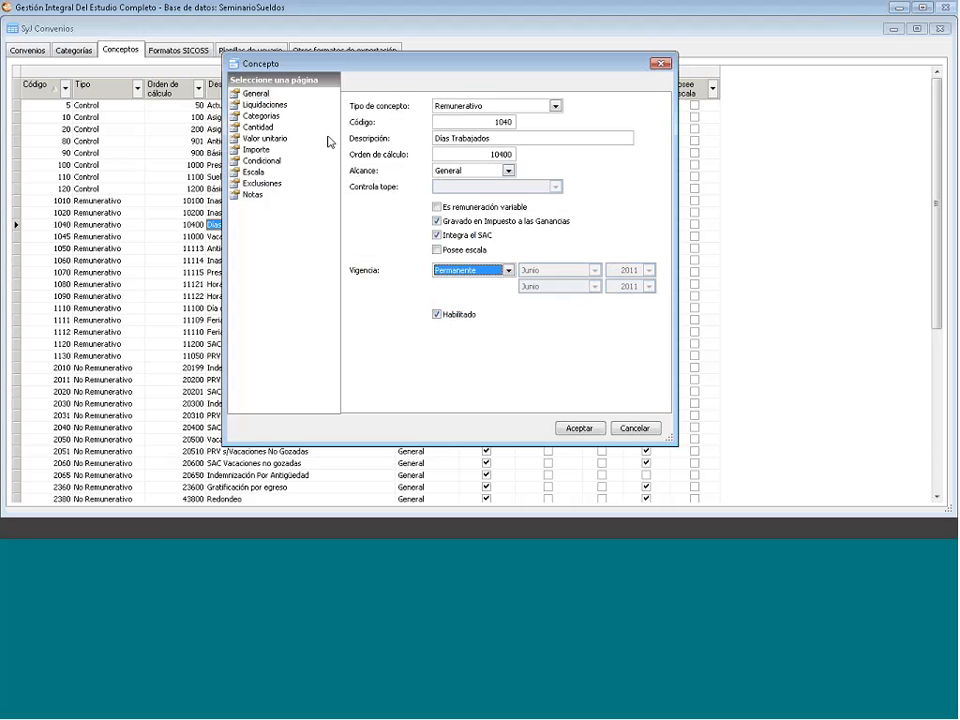
left_click(255, 93)
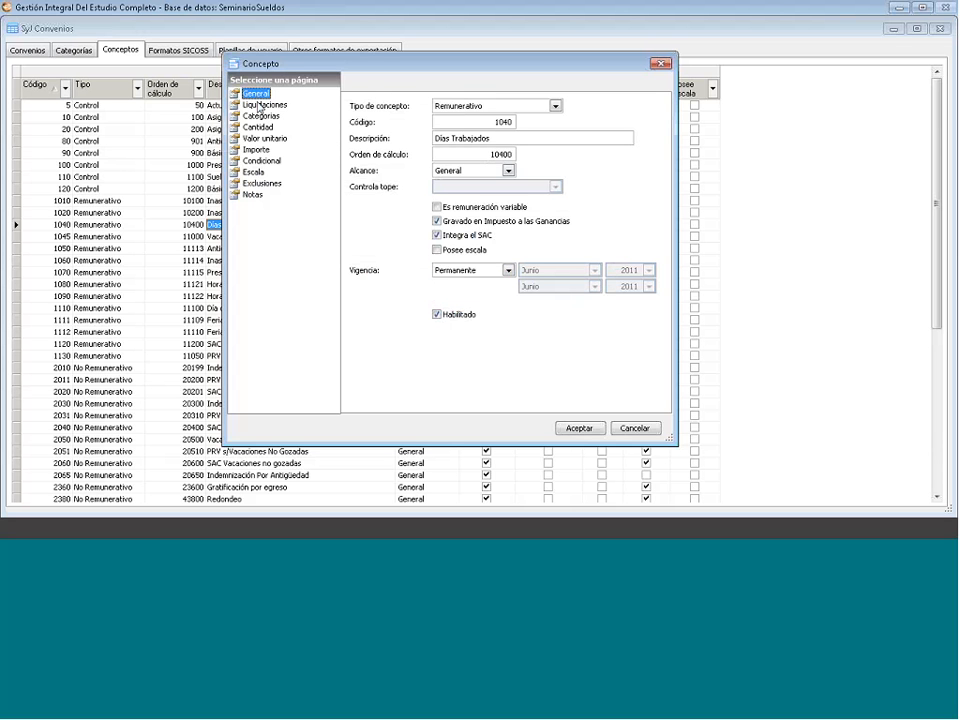
- Check the Liquidaciones page, then show the Categorías page with Todas las categorías ticked
left_click(260, 104)
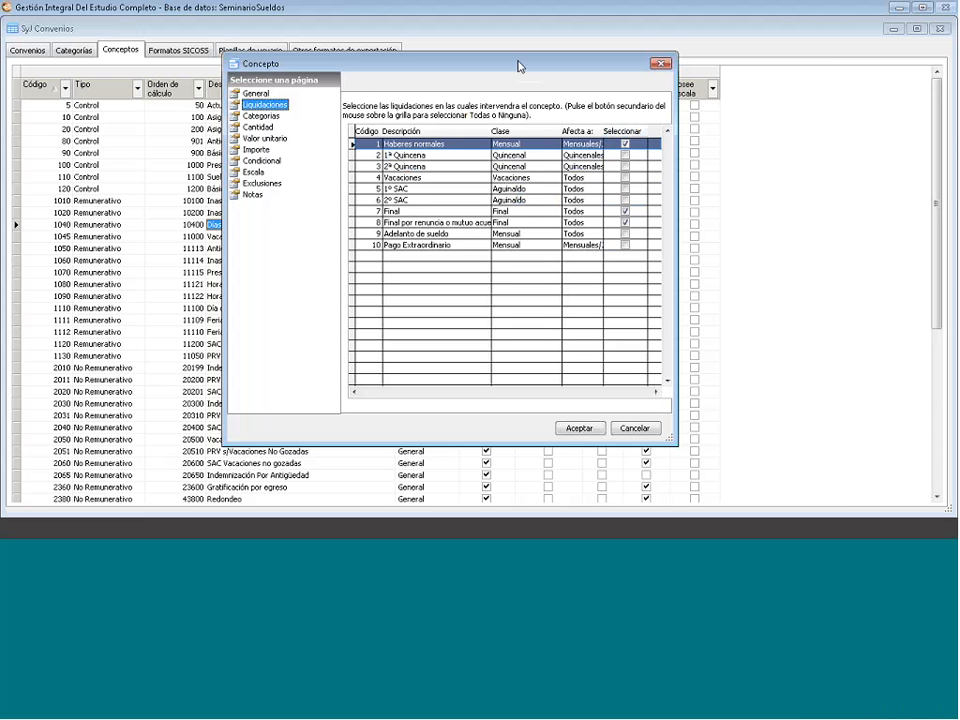
left_click_drag(535, 67, 586, 68)
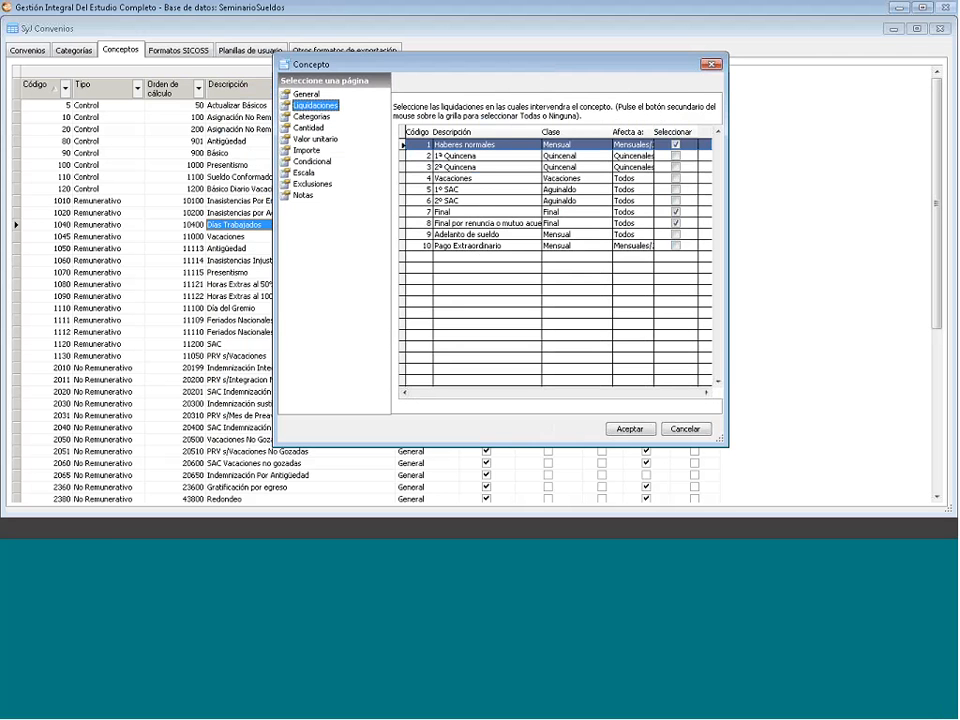
left_click(311, 118)
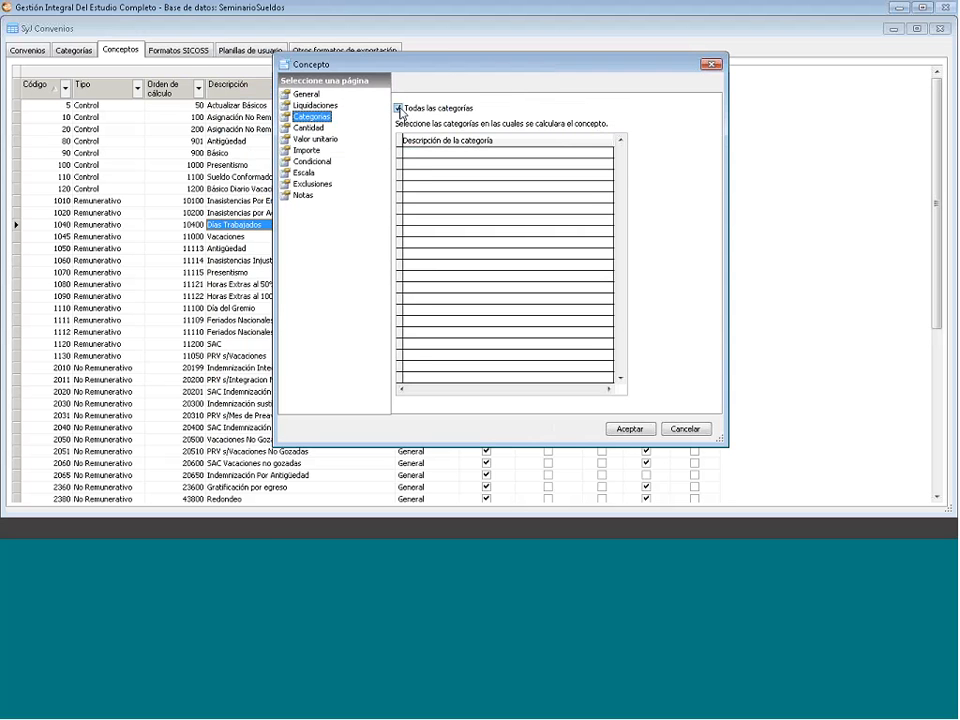
left_click(399, 110)
left_click(399, 109)
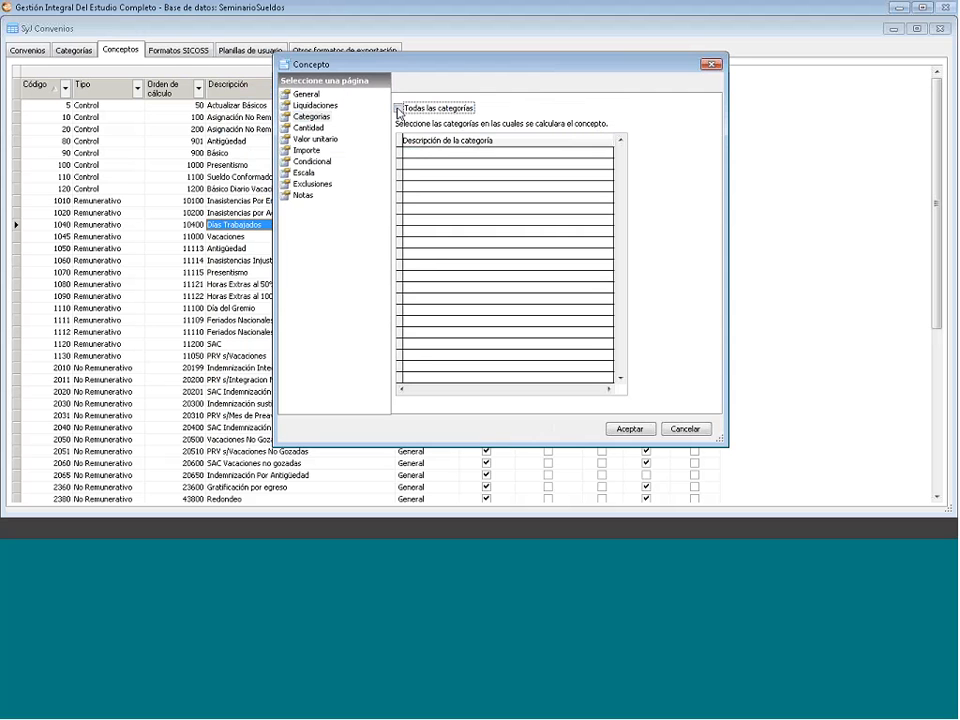
left_click(423, 150)
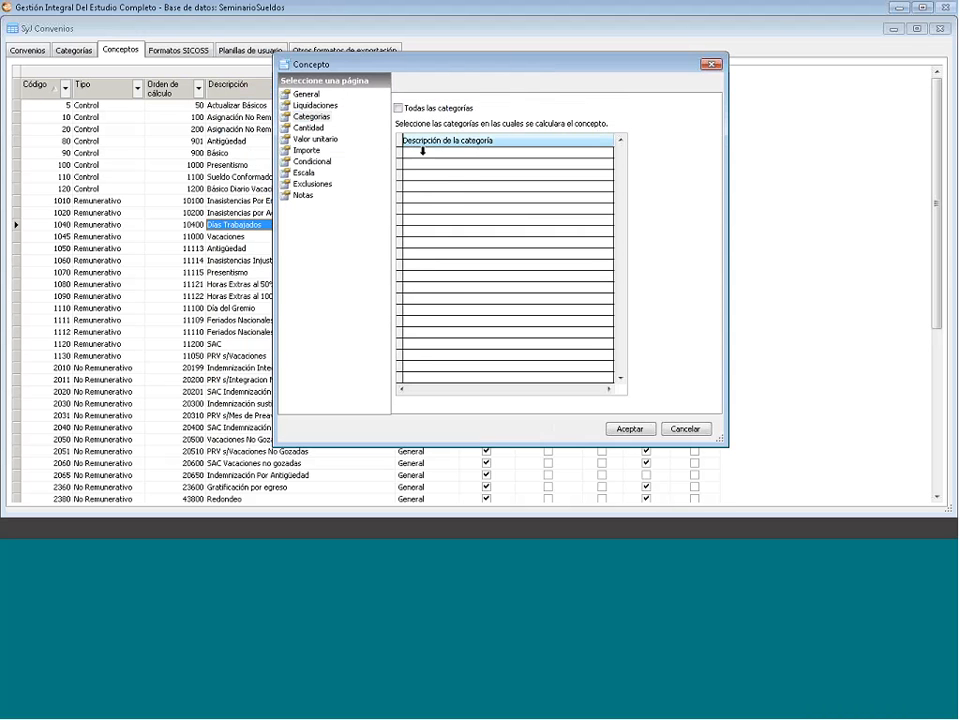
right_click(461, 183)
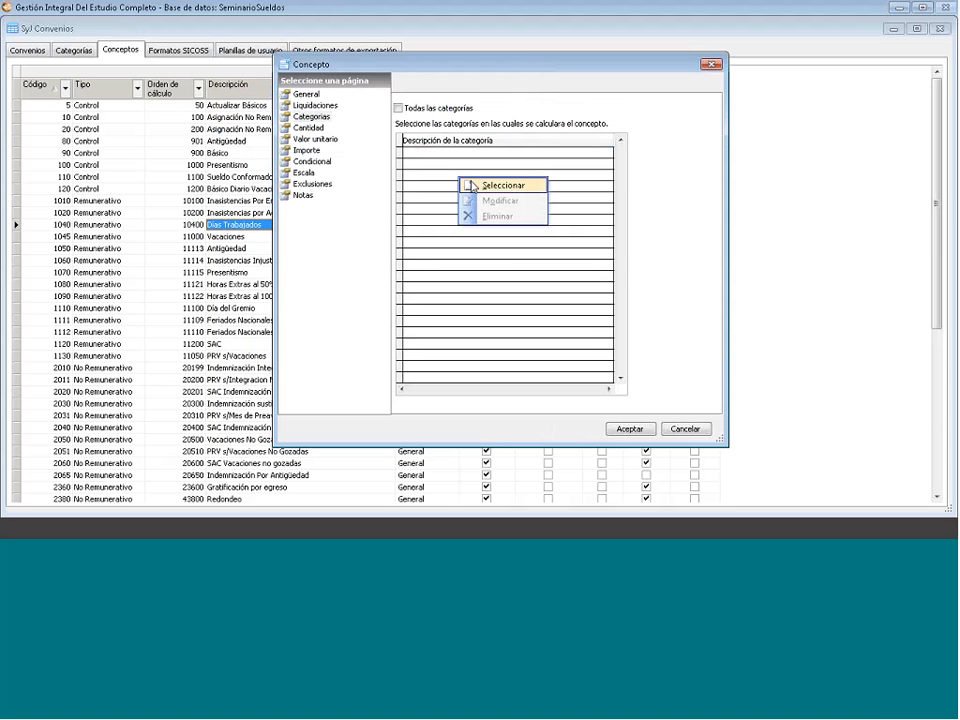
left_click(473, 186)
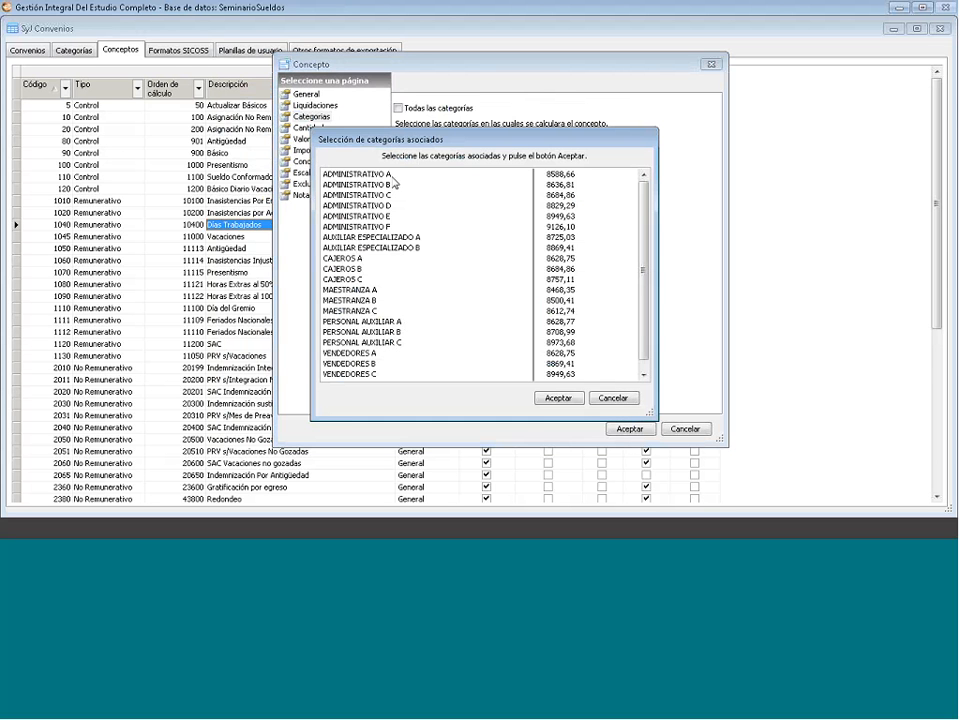
left_click(392, 175)
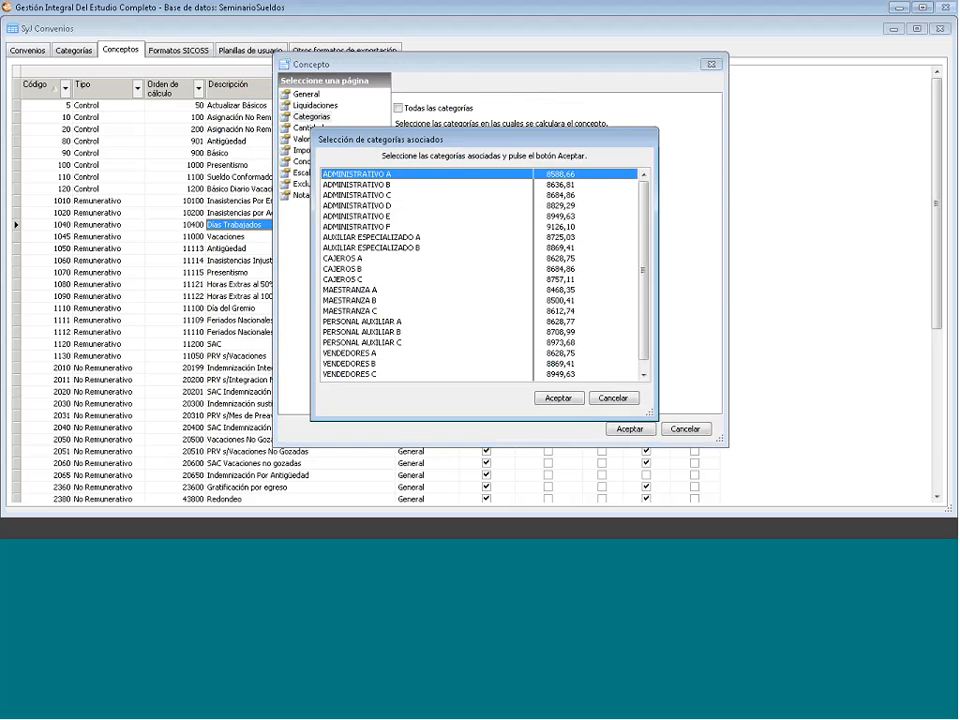
left_click(420, 196)
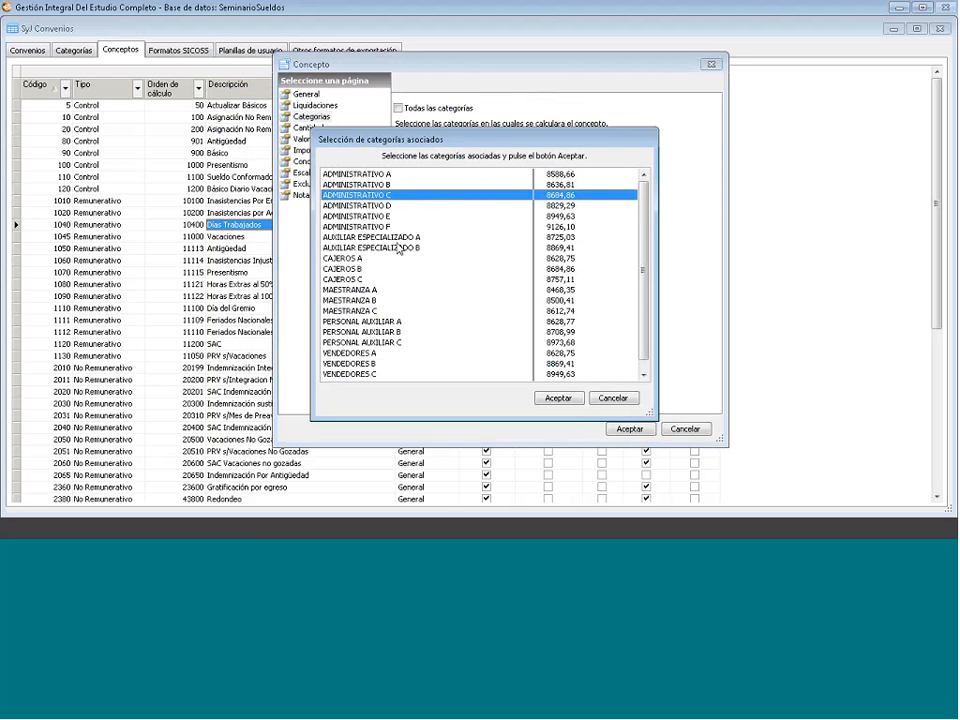
left_click(397, 239, "ctrl")
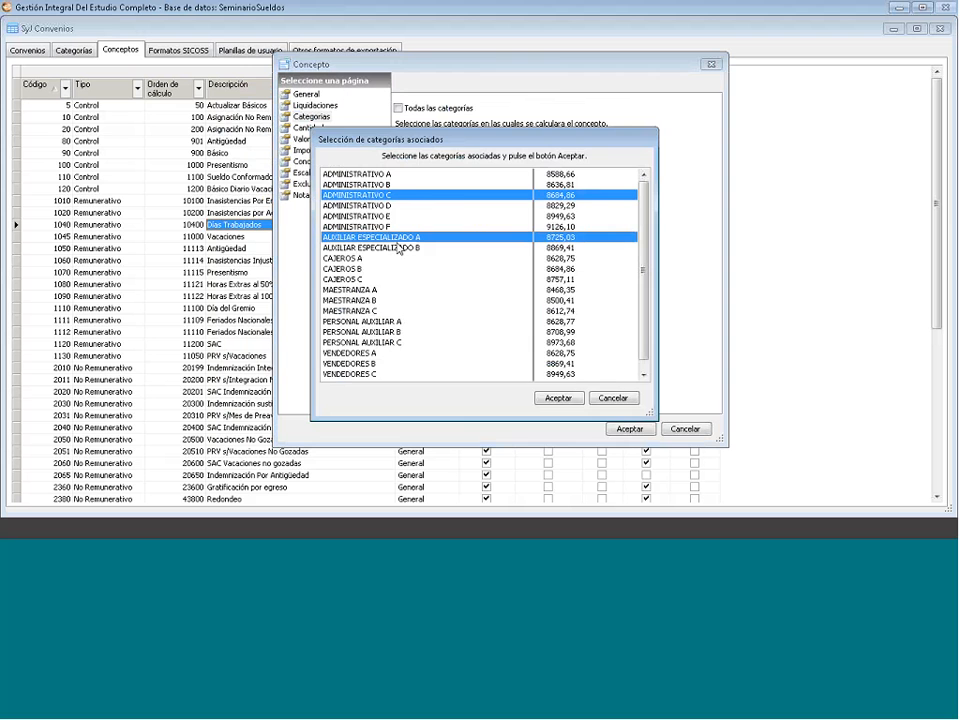
left_click(614, 398)
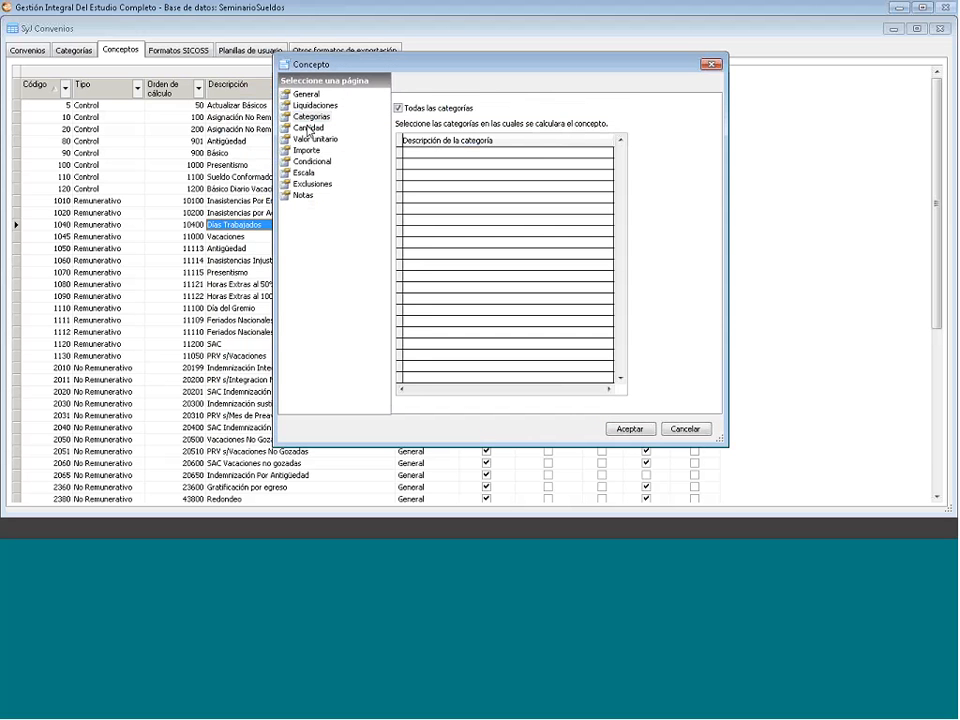
- On the Cantidad page, review Origen and Tabla referencia, then open the Tablas Referencias catalogue
left_click(309, 128)
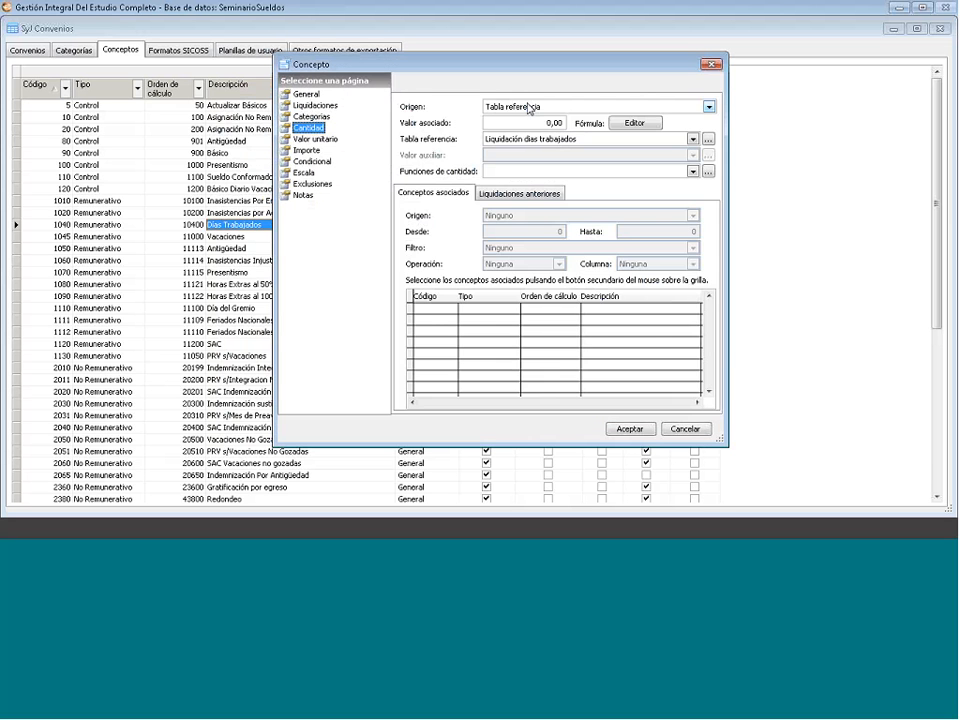
left_click(529, 106)
left_click(574, 104)
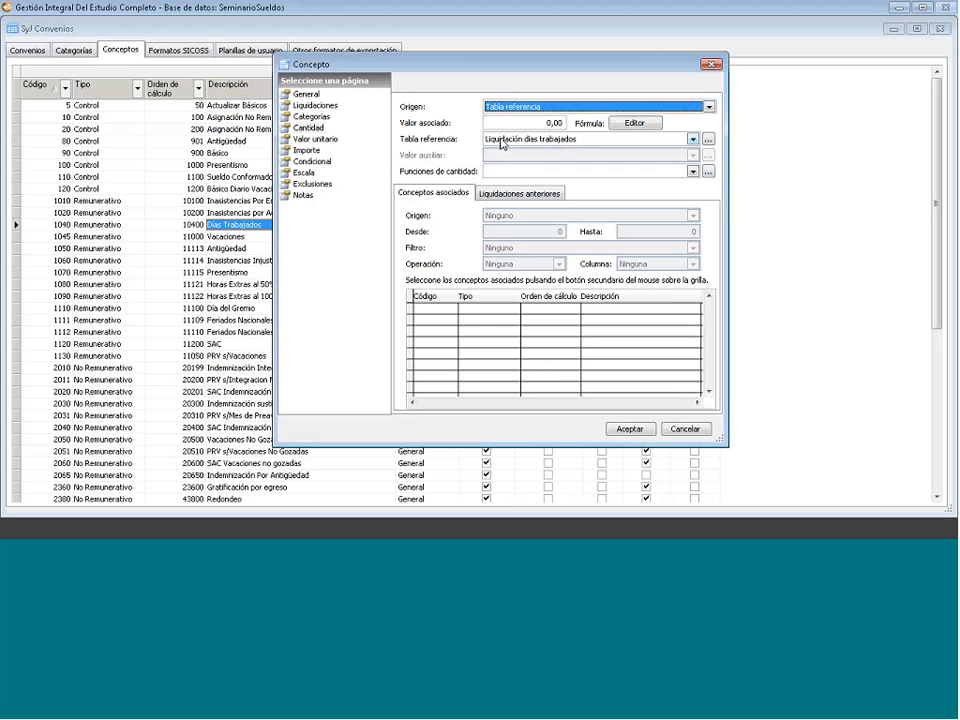
left_click(693, 139)
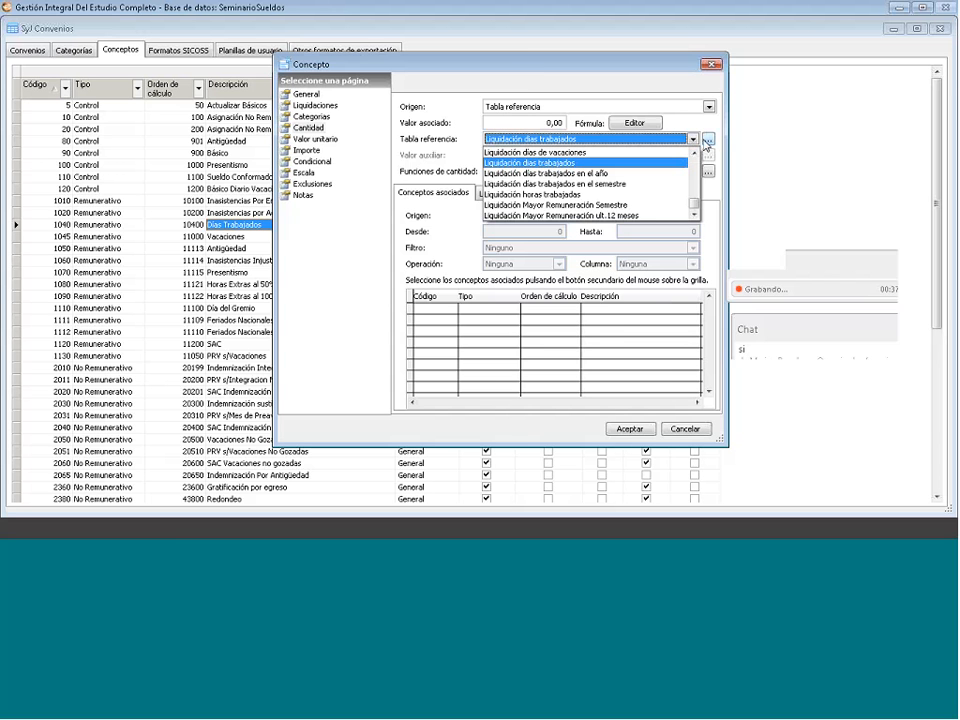
left_click(707, 142)
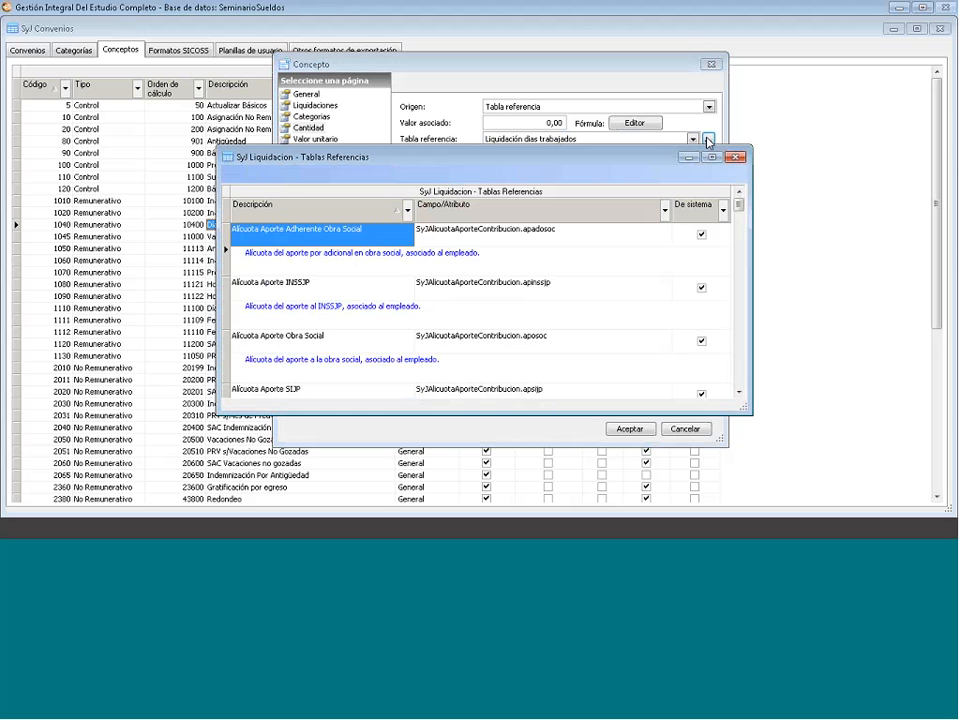
- Browse the Tablas Referencias catalogue, pick an entry, and close it
scroll(303, 262, "down", 10)
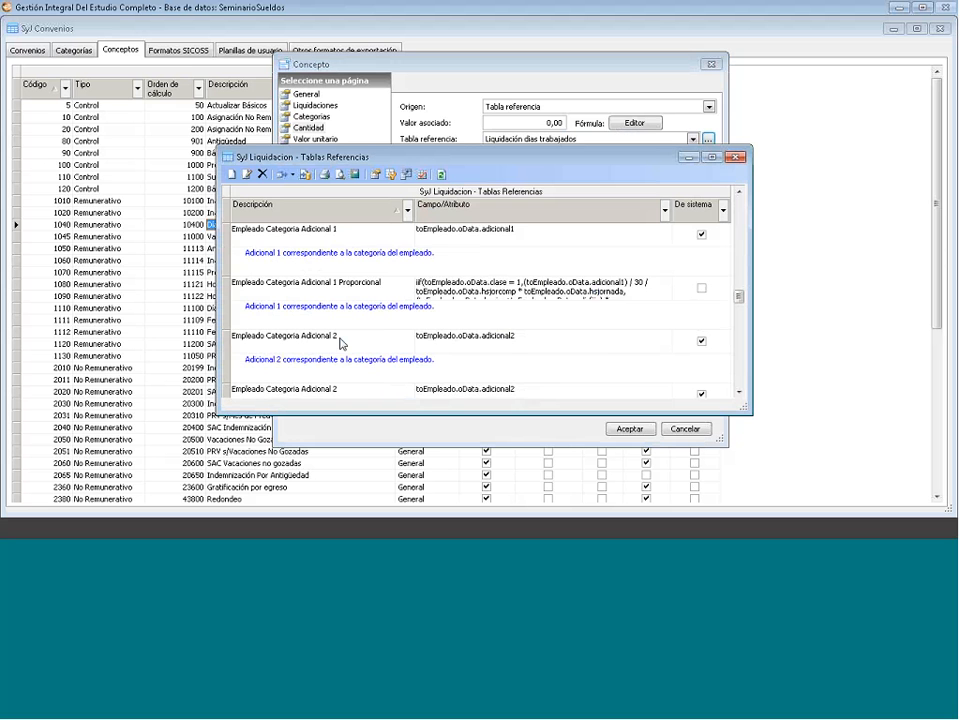
scroll(295, 313, "up", 1)
scroll(295, 313, "up", 6)
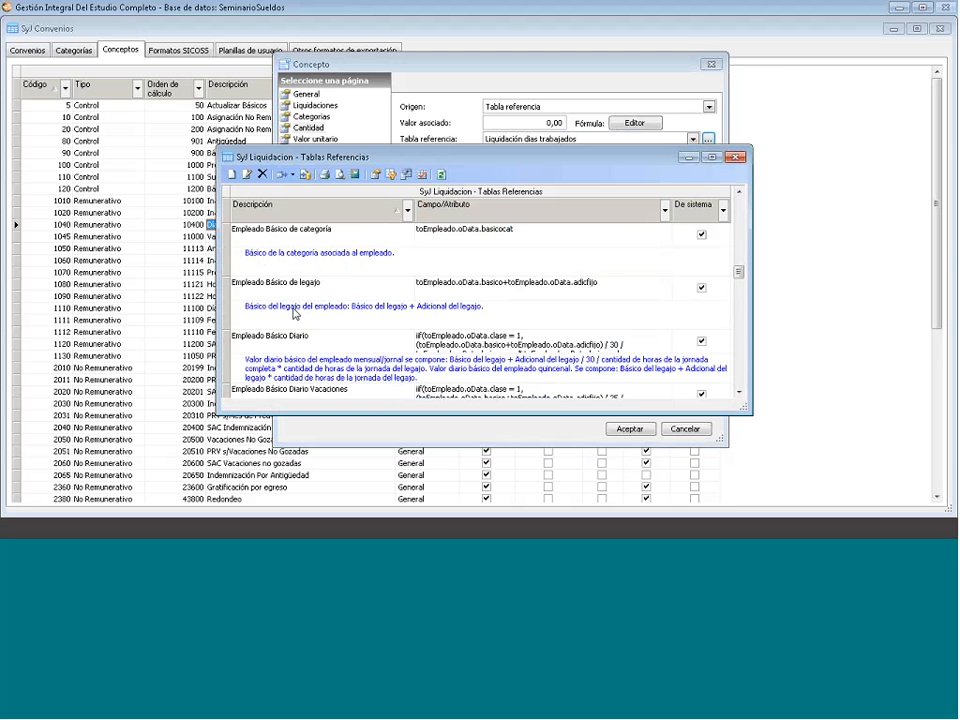
left_click(349, 272)
scroll(349, 270, "up", 2)
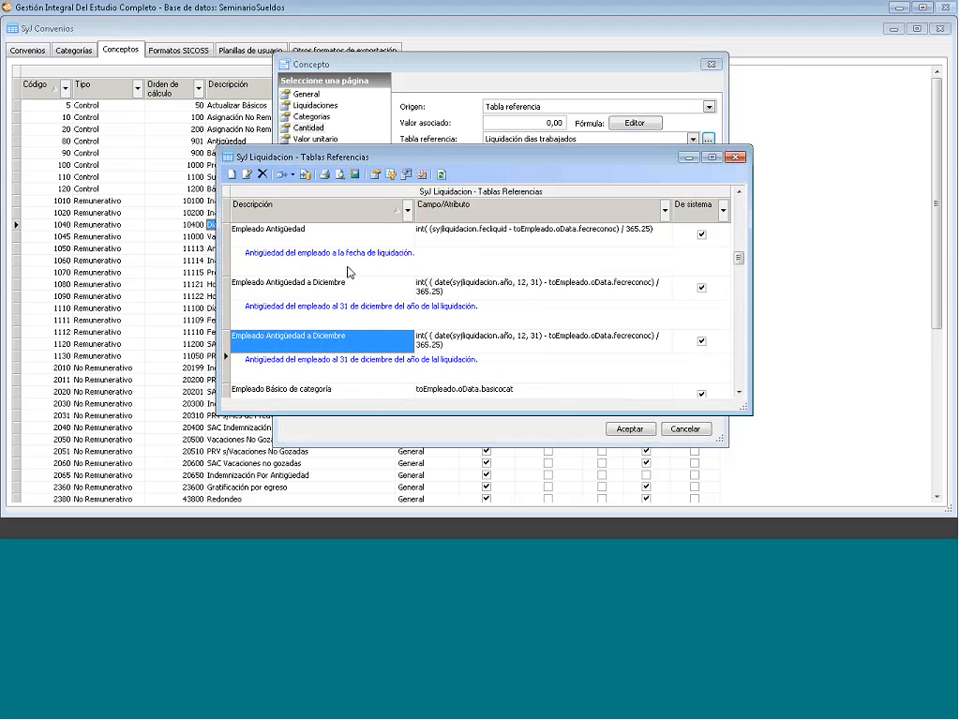
left_click(735, 157)
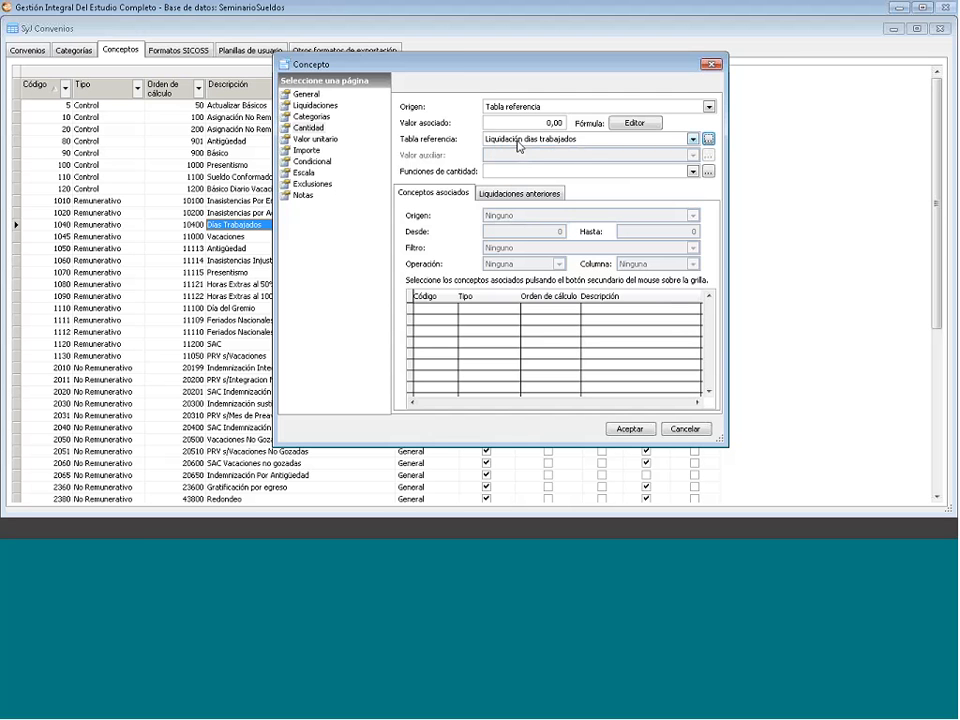
- Set the quantity Origen to Valor asociado, typing 2 then clearing the value field
left_click(555, 107)
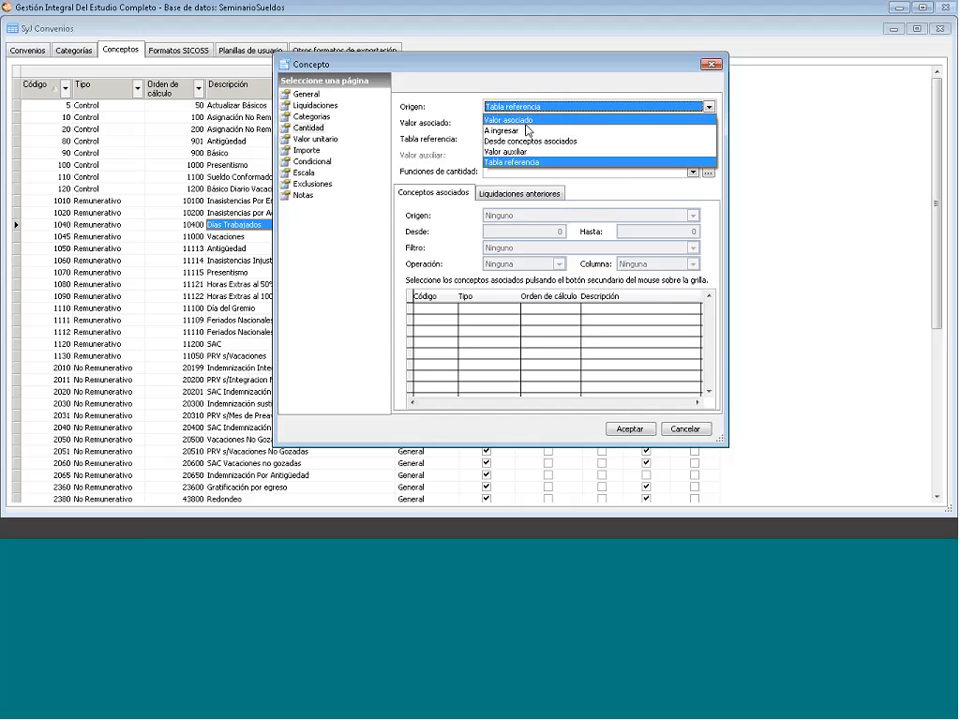
left_click(527, 121)
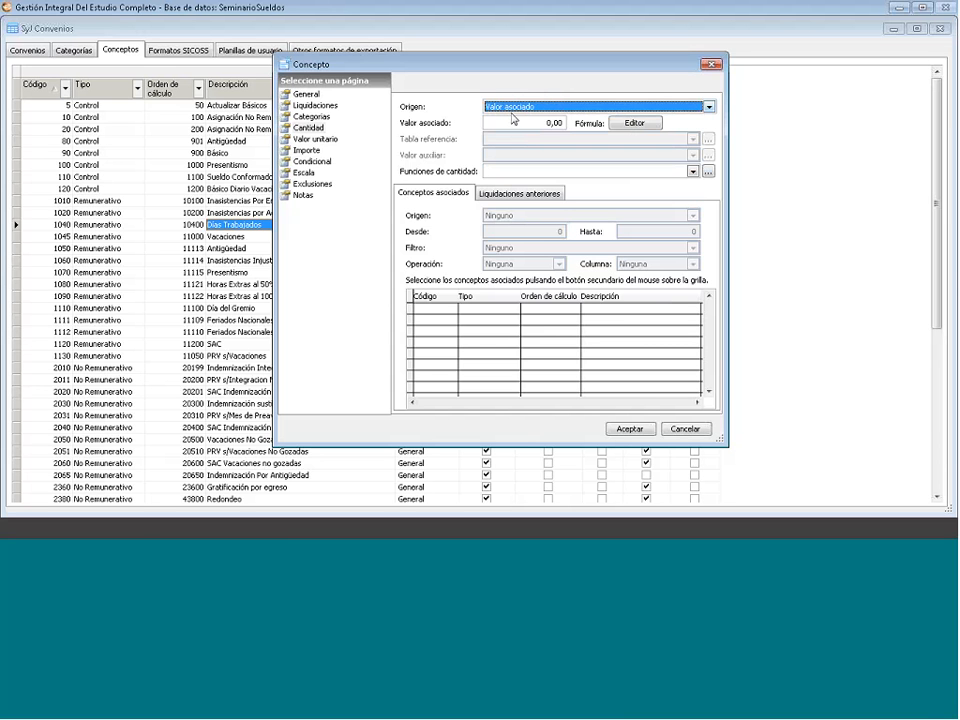
left_click(548, 121)
left_click_drag(548, 121, 568, 121)
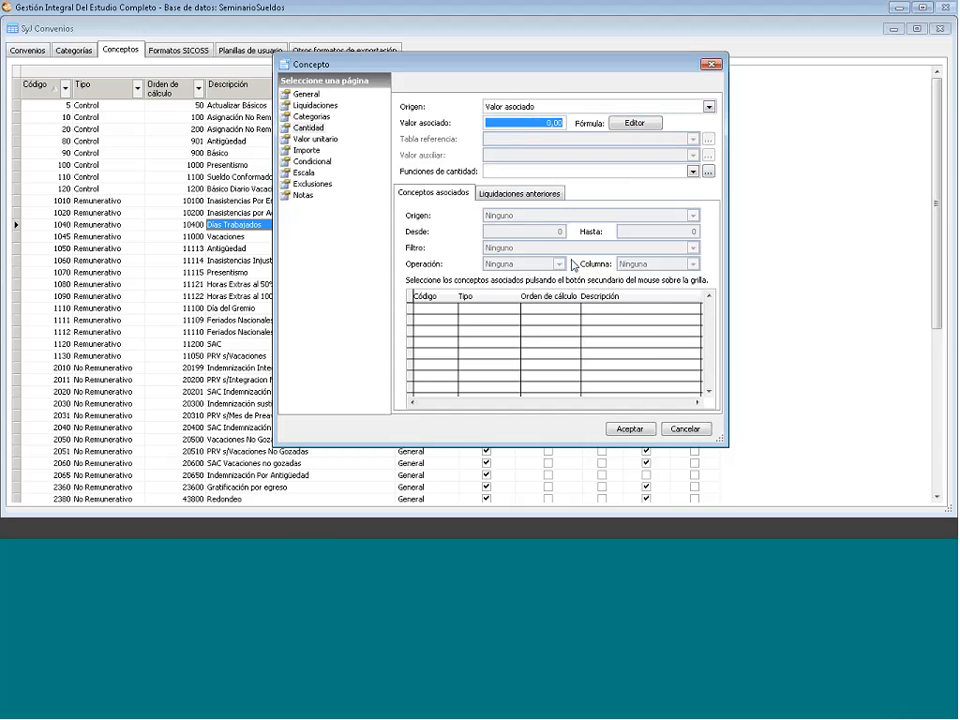
type("2")
key("BackSpace")
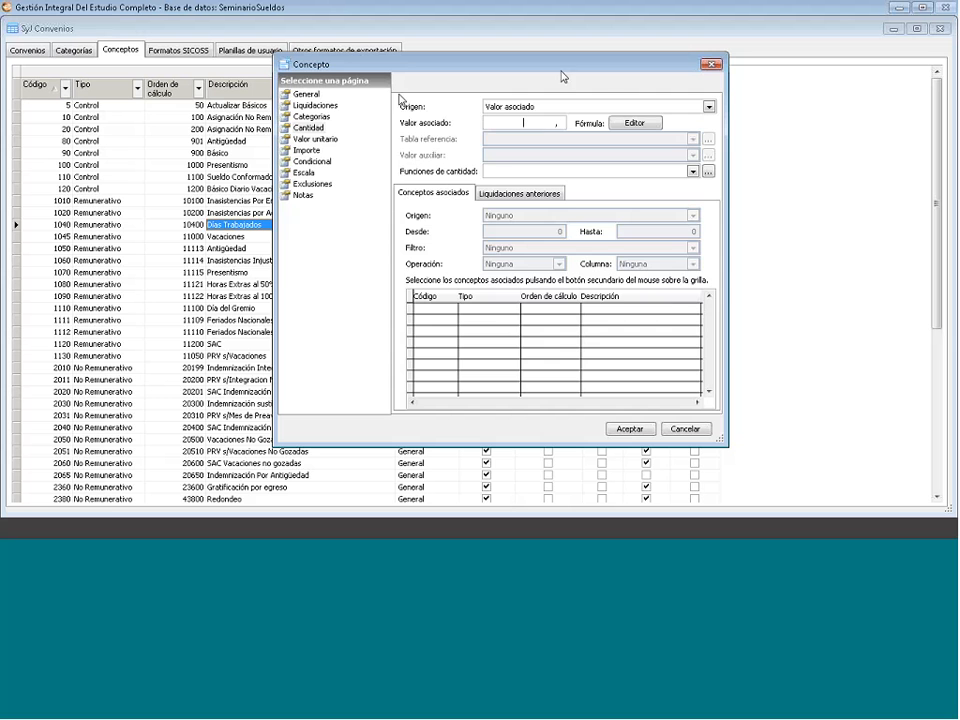
left_click(312, 95)
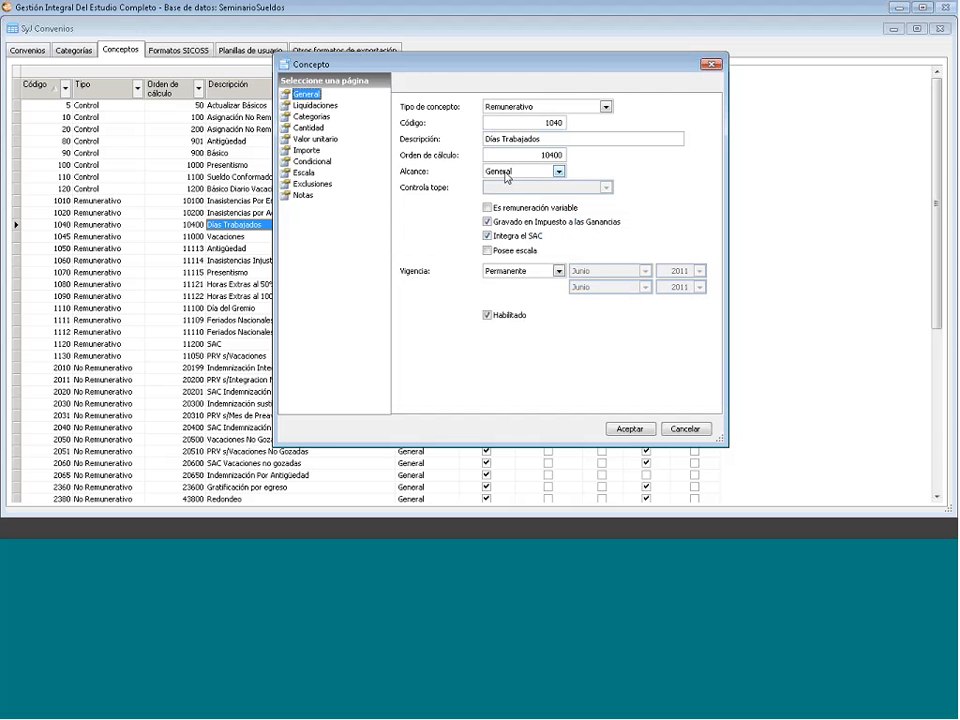
left_click(507, 172)
left_click(512, 193)
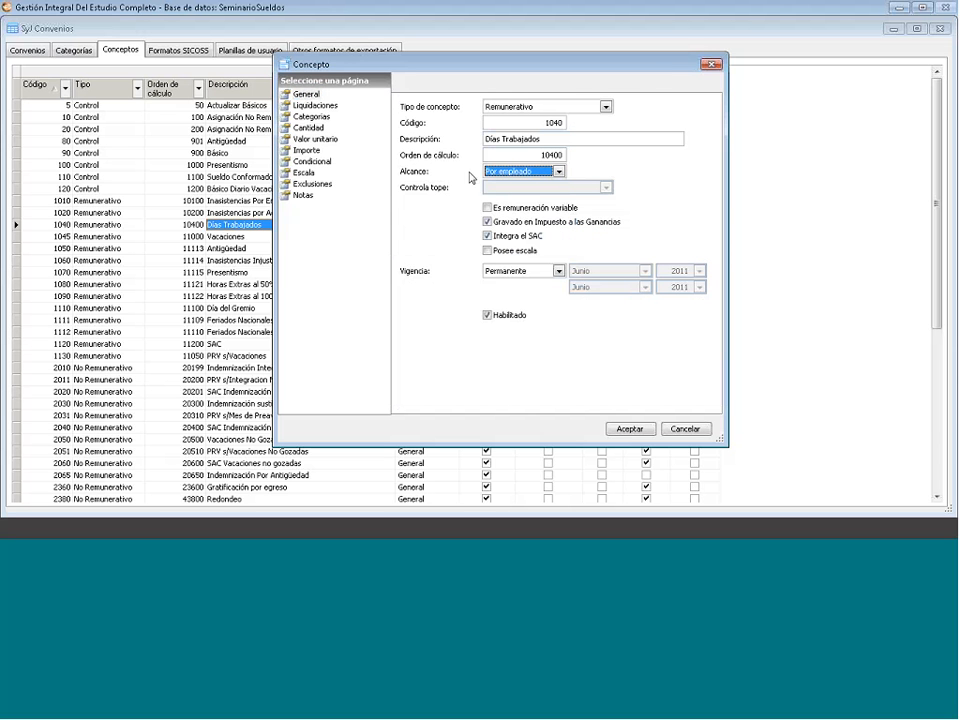
left_click(328, 128)
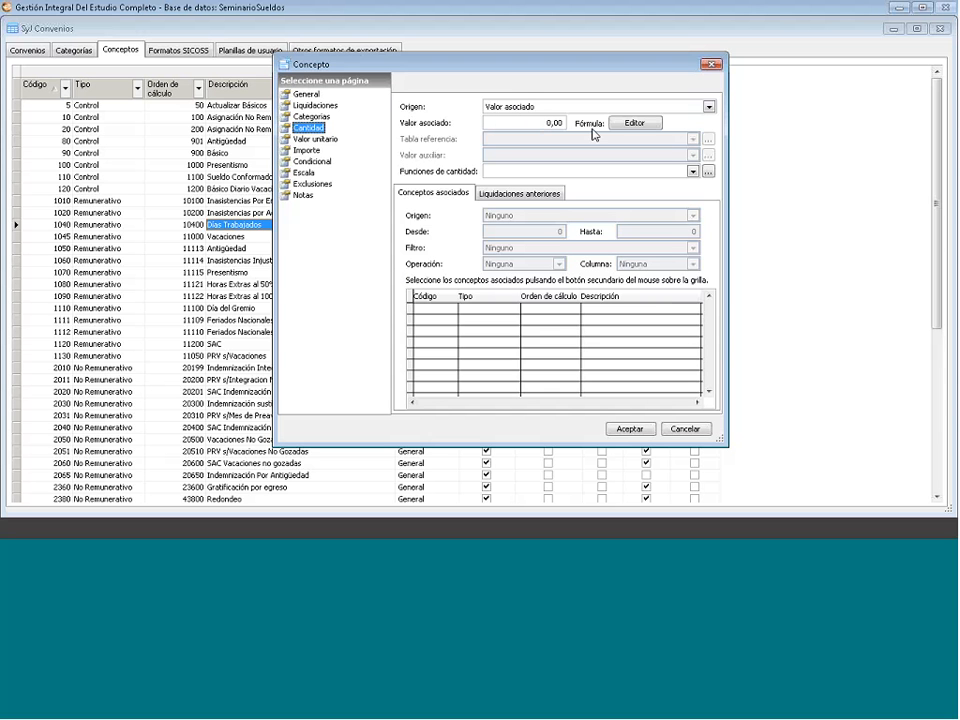
left_click(306, 94)
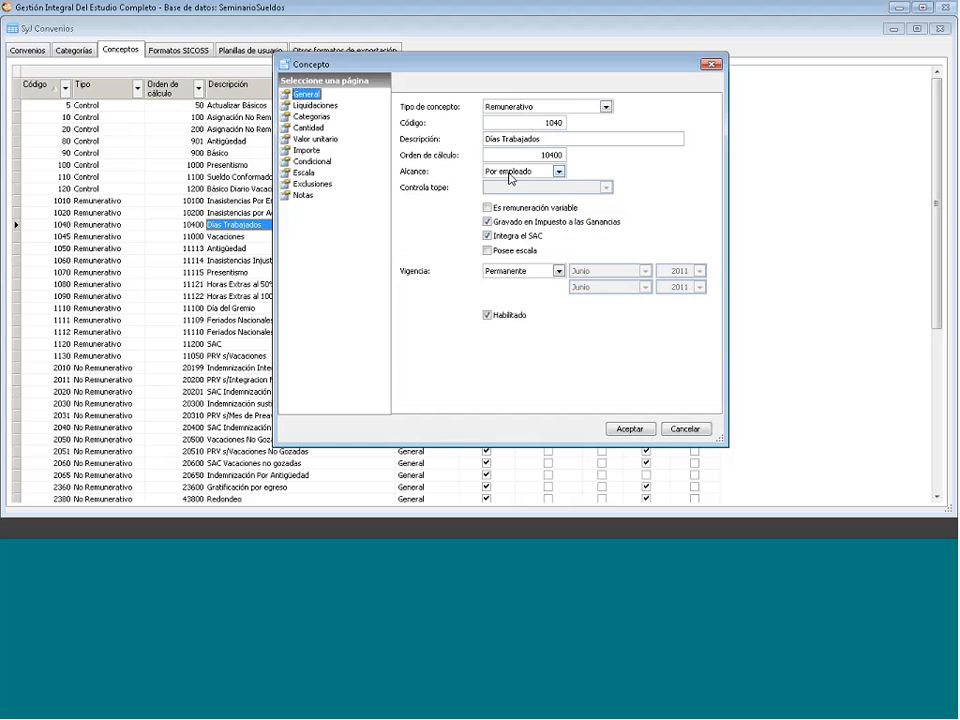
left_click(516, 172)
left_click(512, 184)
left_click(313, 117)
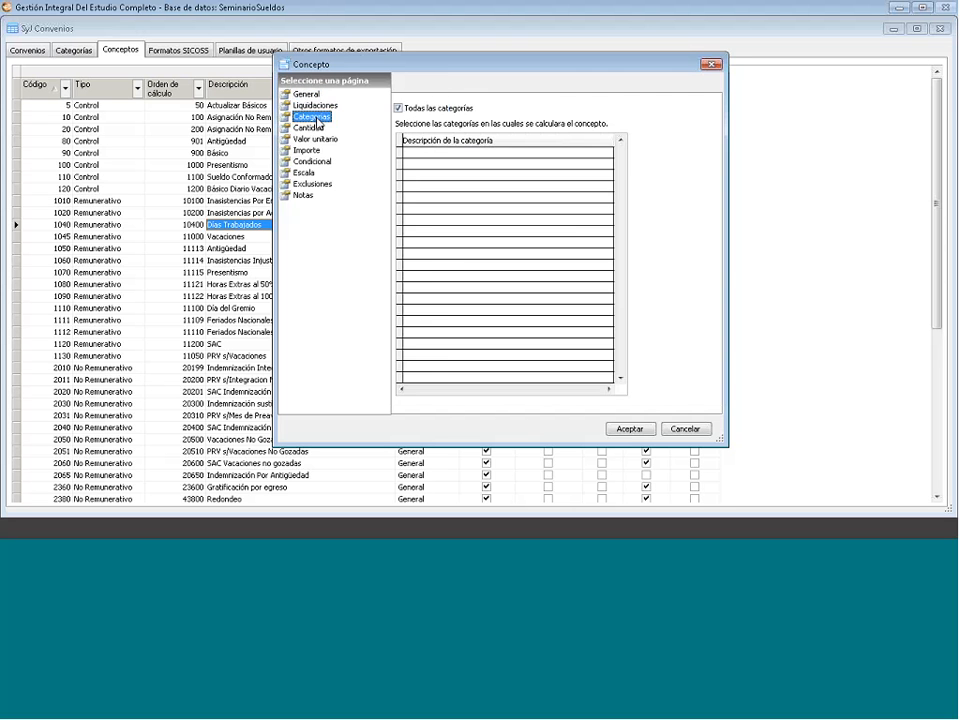
left_click(320, 128)
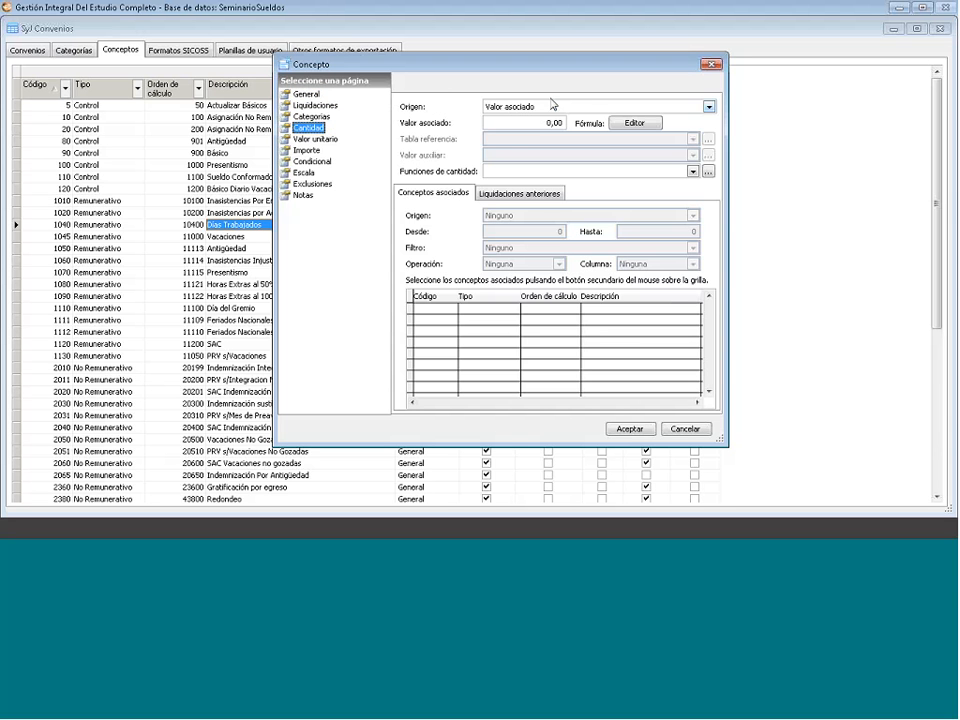
- Switch the quantity Origen to A ingresar, then Valor auxiliar, reviewing the available auxiliary values
left_click(707, 111)
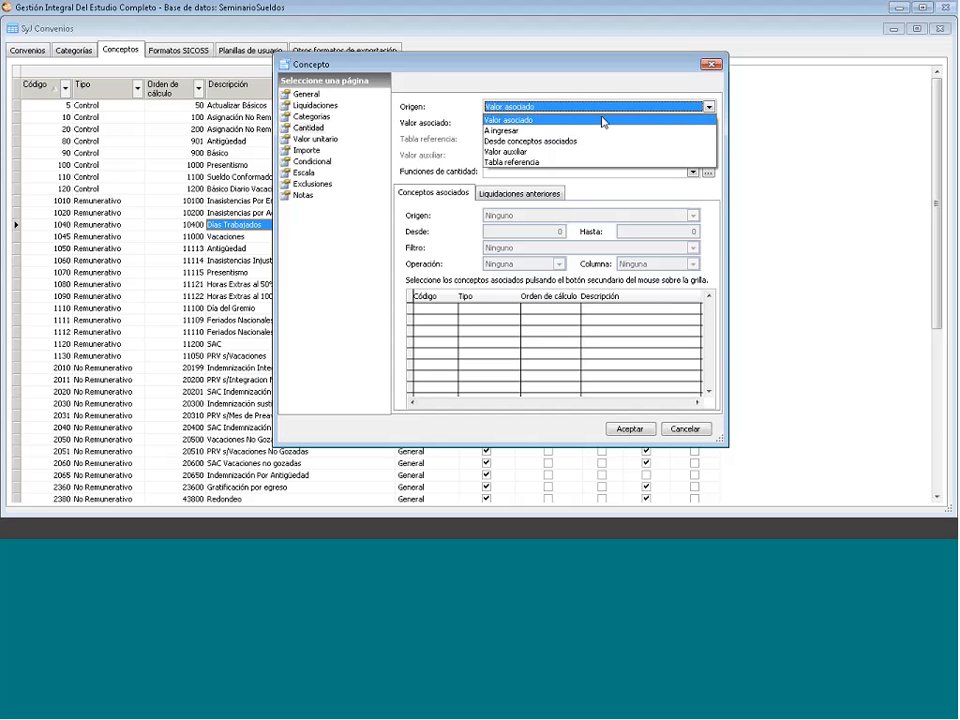
left_click(515, 119)
left_click(520, 106)
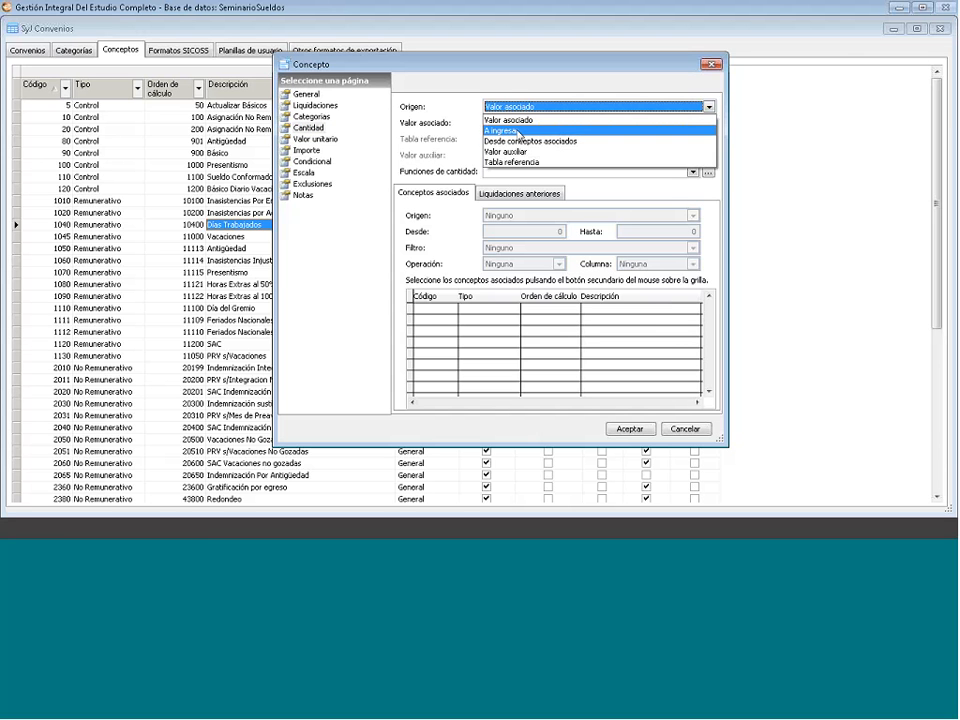
left_click(522, 120)
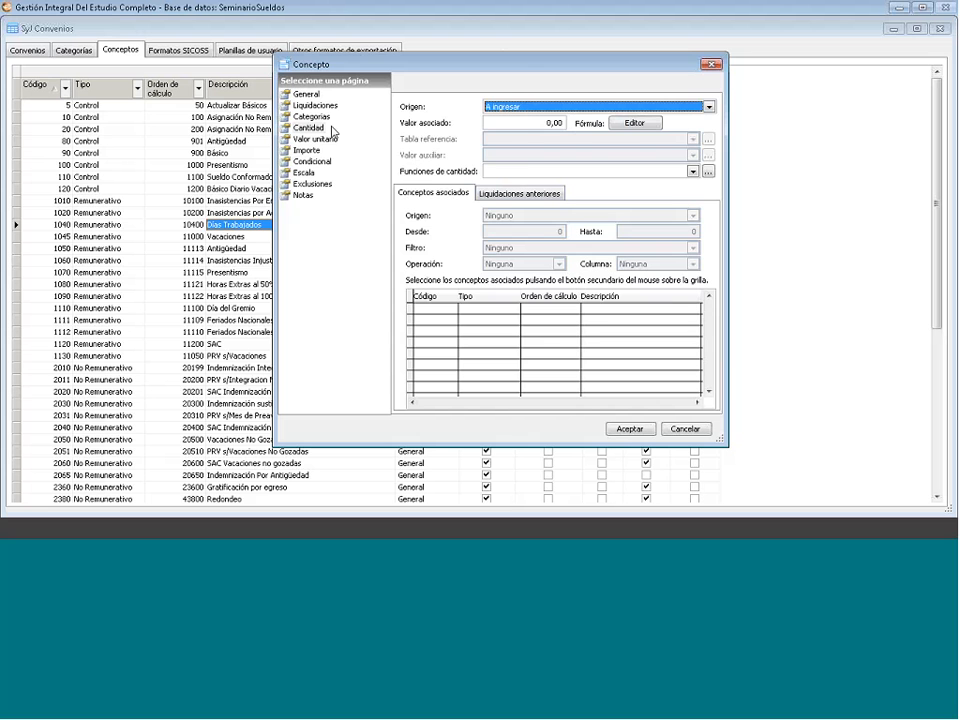
left_click(709, 107)
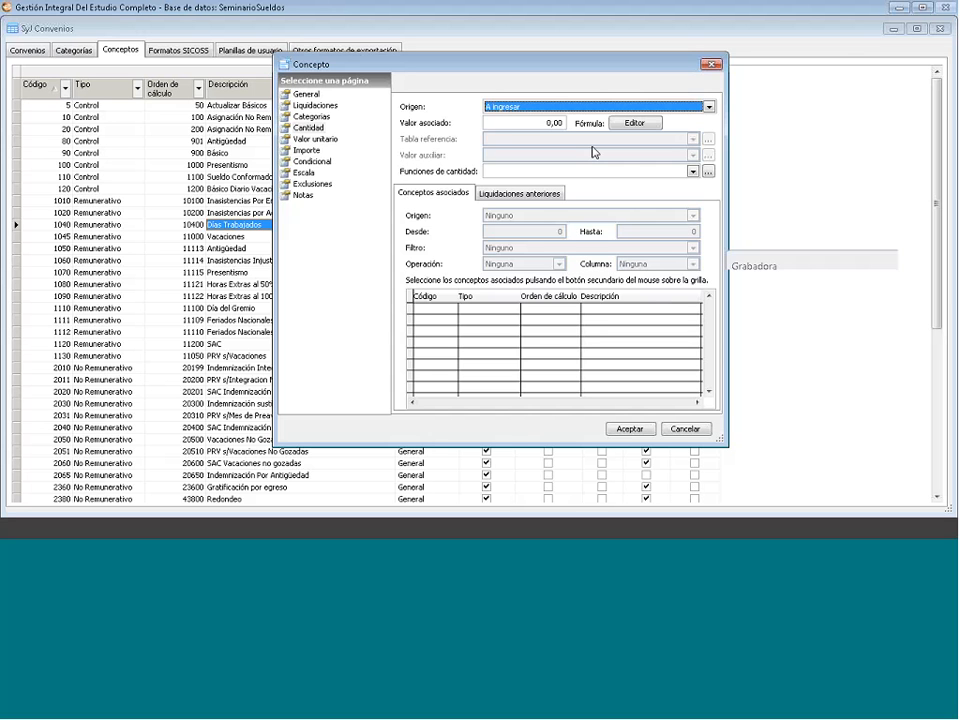
key("v")
left_click(593, 154)
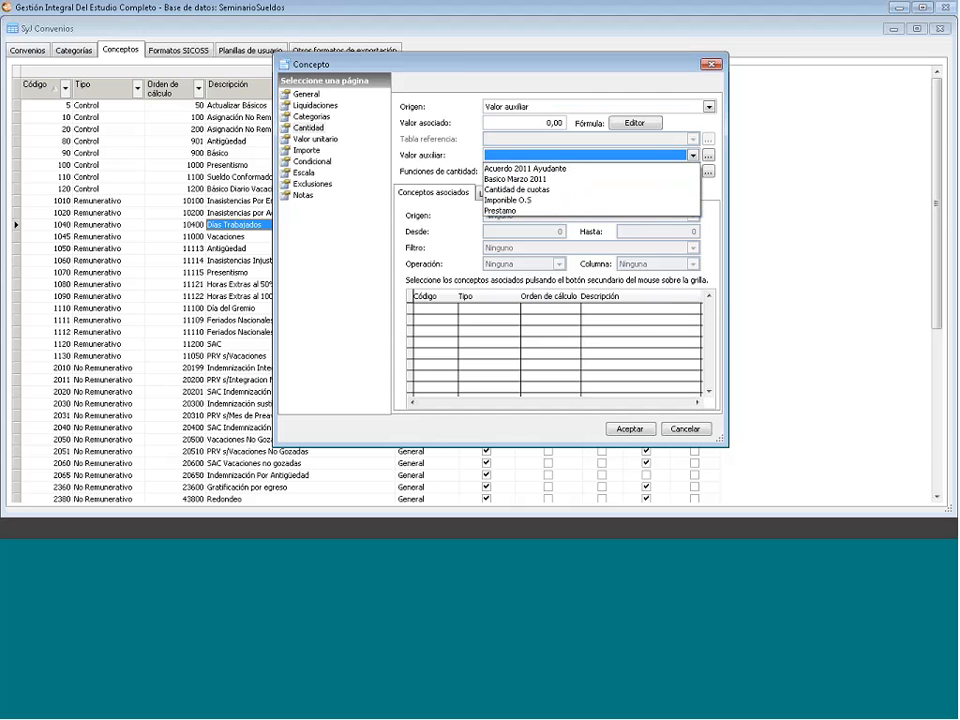
left_click(587, 108)
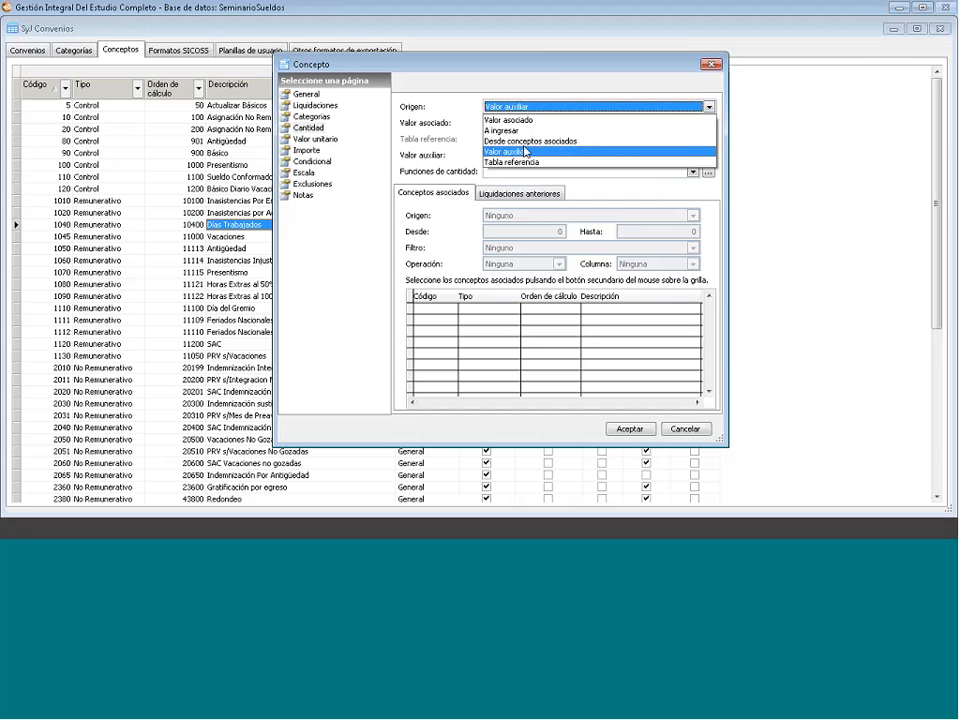
left_click(525, 151)
- Set Días Trabajados' Origen to Desde conceptos asociados, sourced from Selección de conceptos
key("Up")
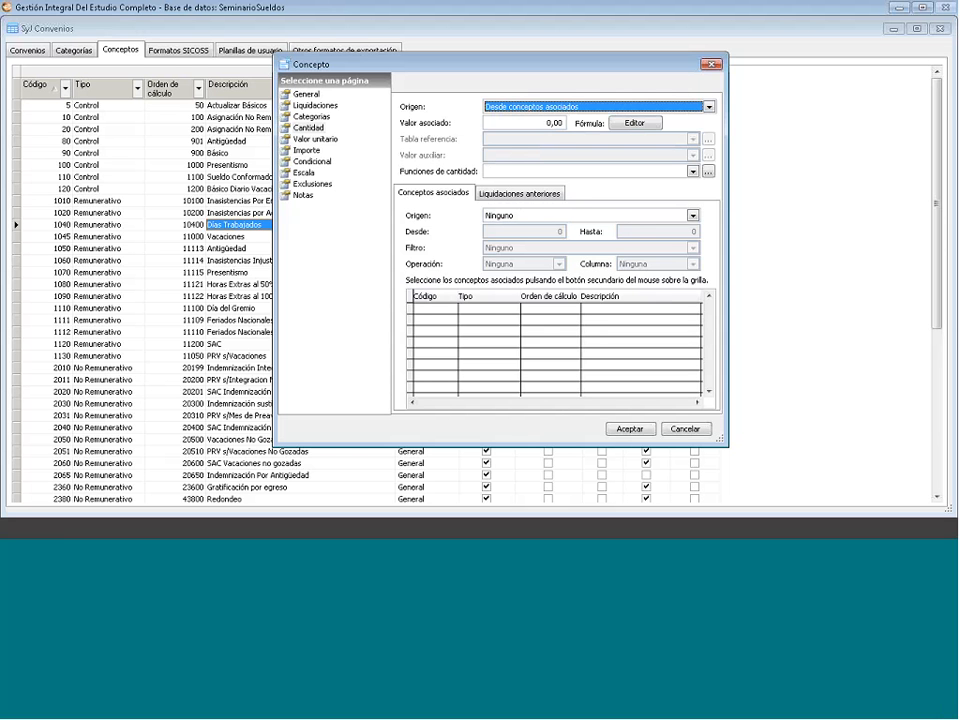
left_click(692, 216)
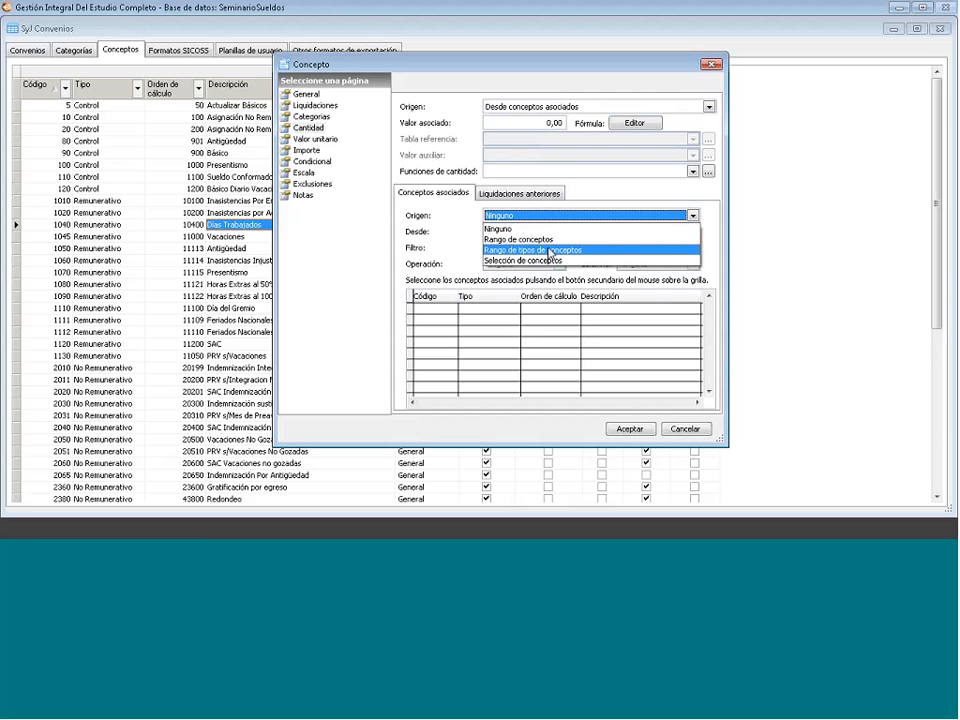
left_click(540, 239)
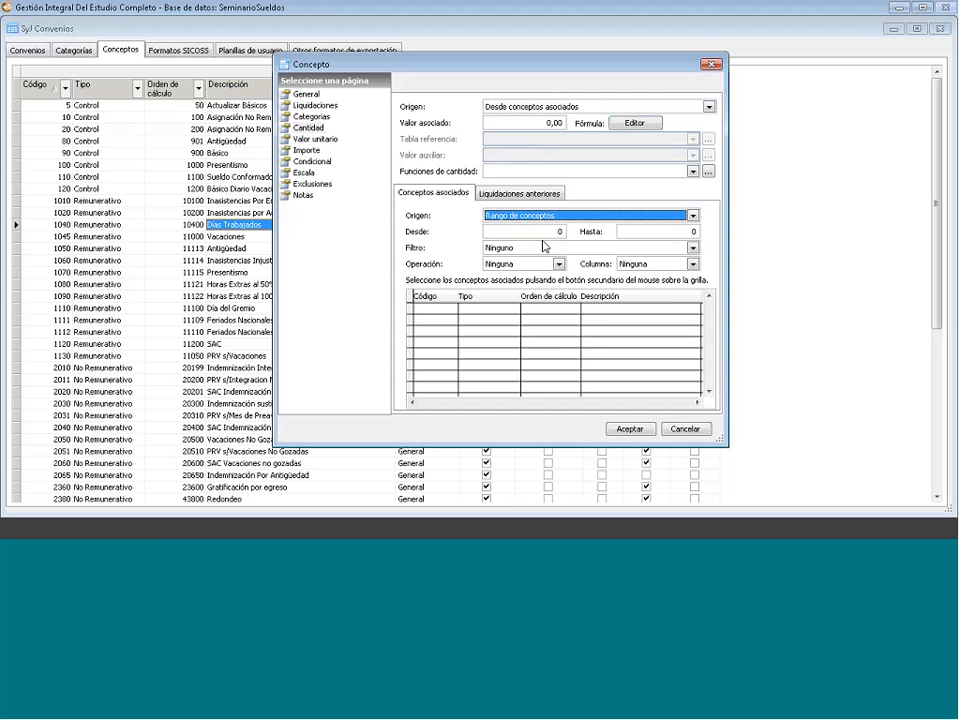
left_click(538, 232)
left_click(545, 216)
left_click(548, 250)
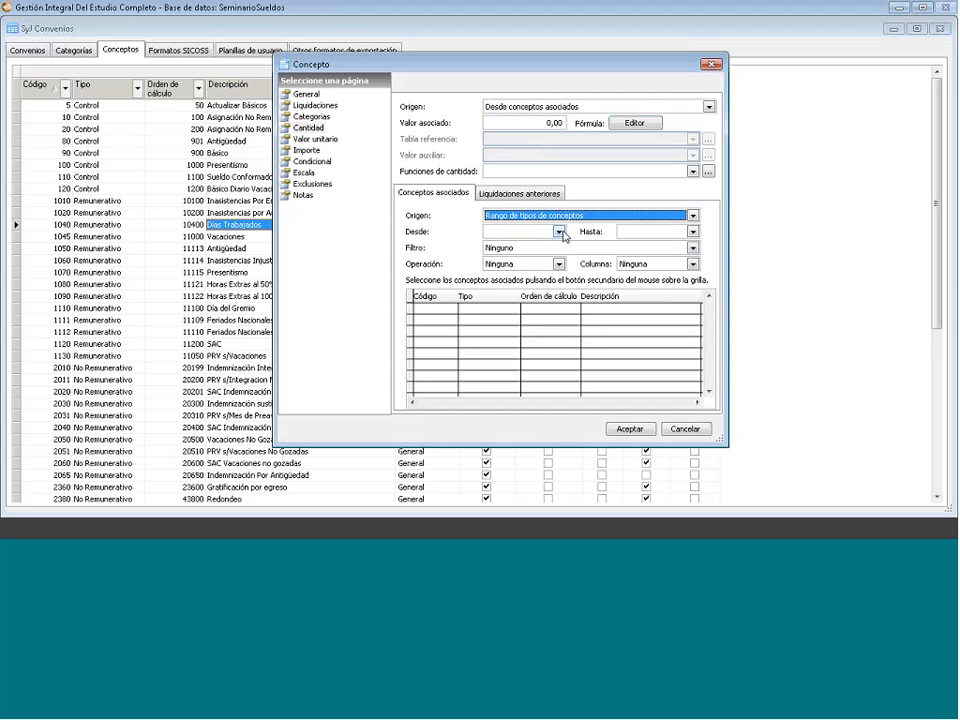
left_click(560, 232)
left_click(561, 233)
left_click(692, 231)
left_click(582, 231)
left_click(551, 216)
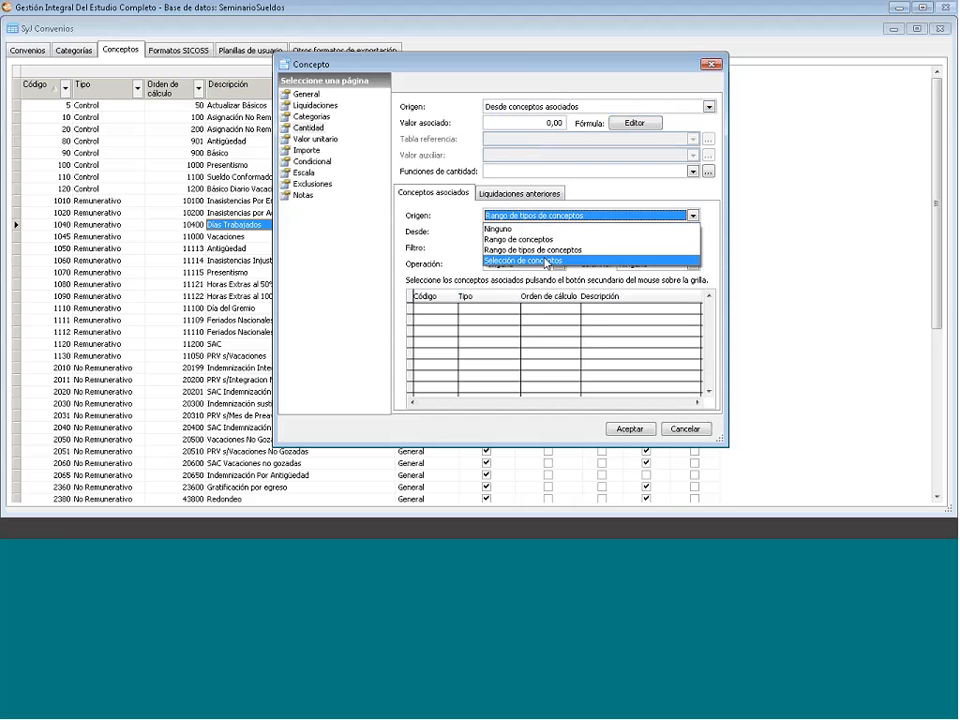
left_click(540, 260)
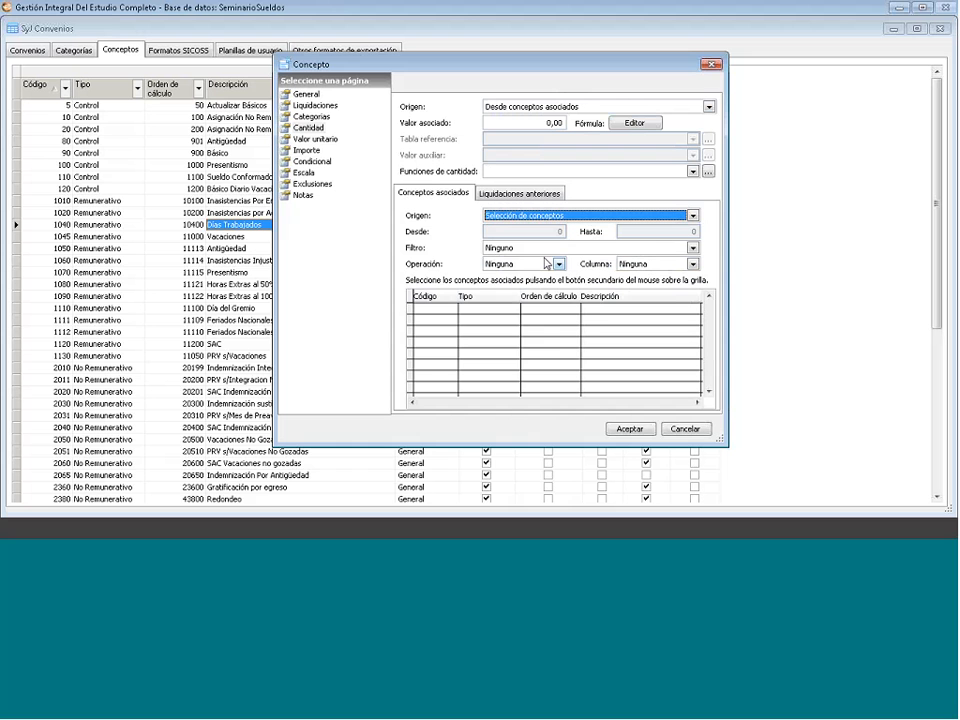
- Open the associated-concept selection list and cancel it without choosing any concepts
right_click(507, 337)
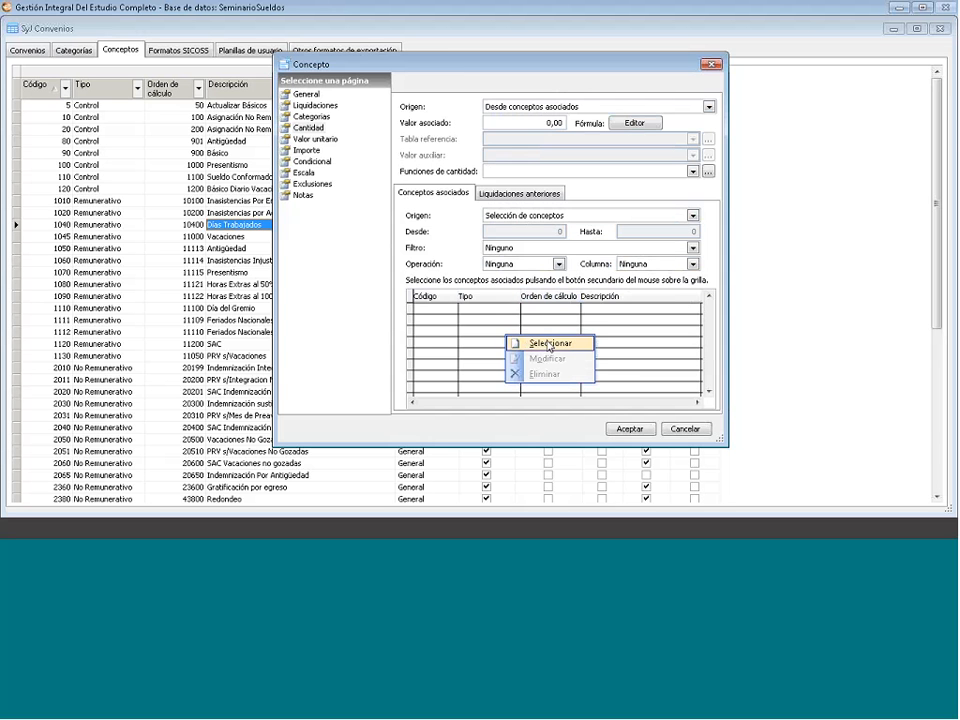
left_click(548, 345)
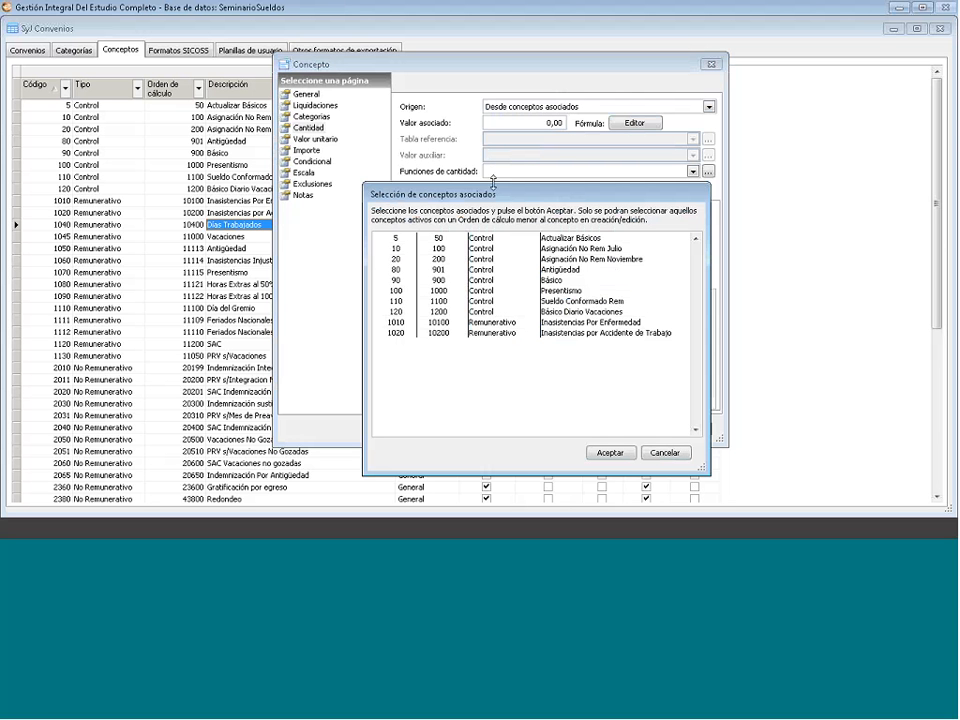
left_click(664, 455)
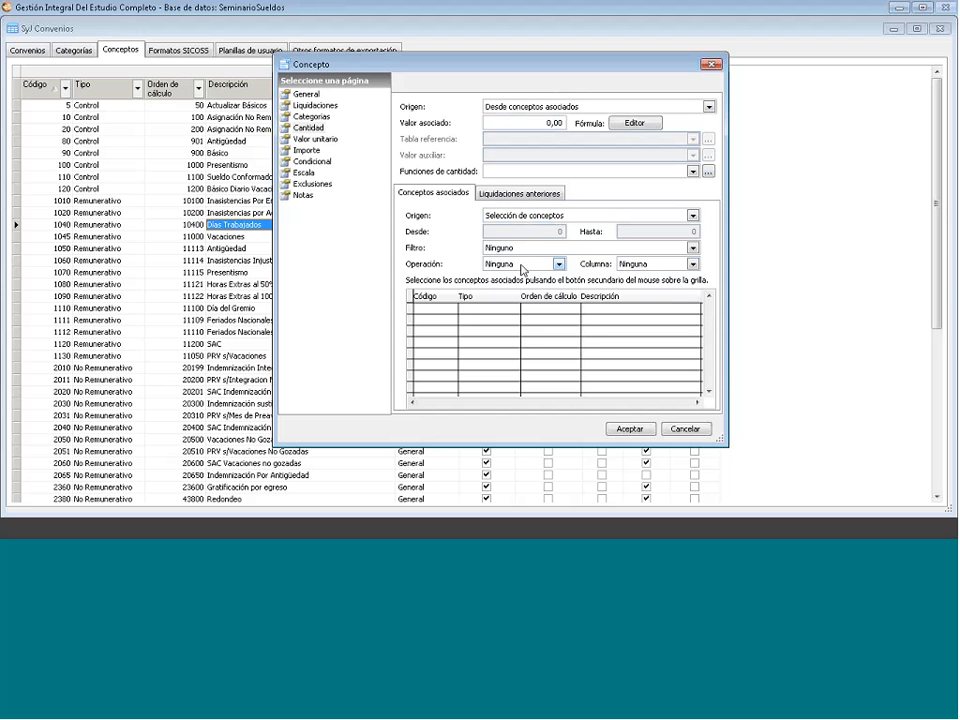
- Set Operación to Suma over the Importe column, then show Liquidaciones anteriores
left_click(522, 268)
left_click(532, 285)
left_click(692, 264)
key("Escape")
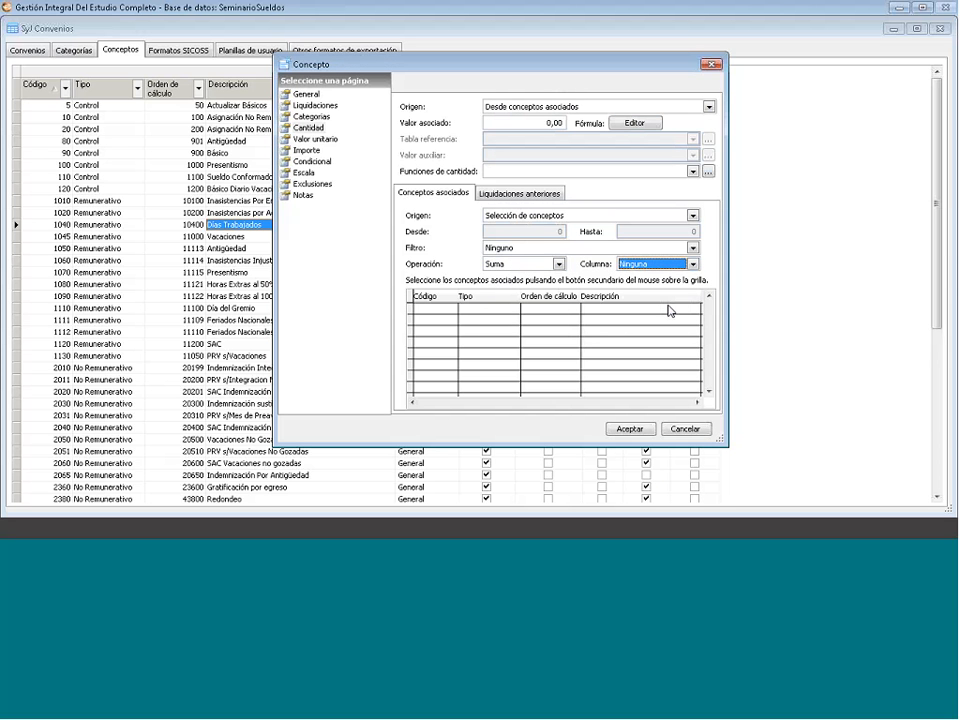
key("Down")
left_click(520, 194)
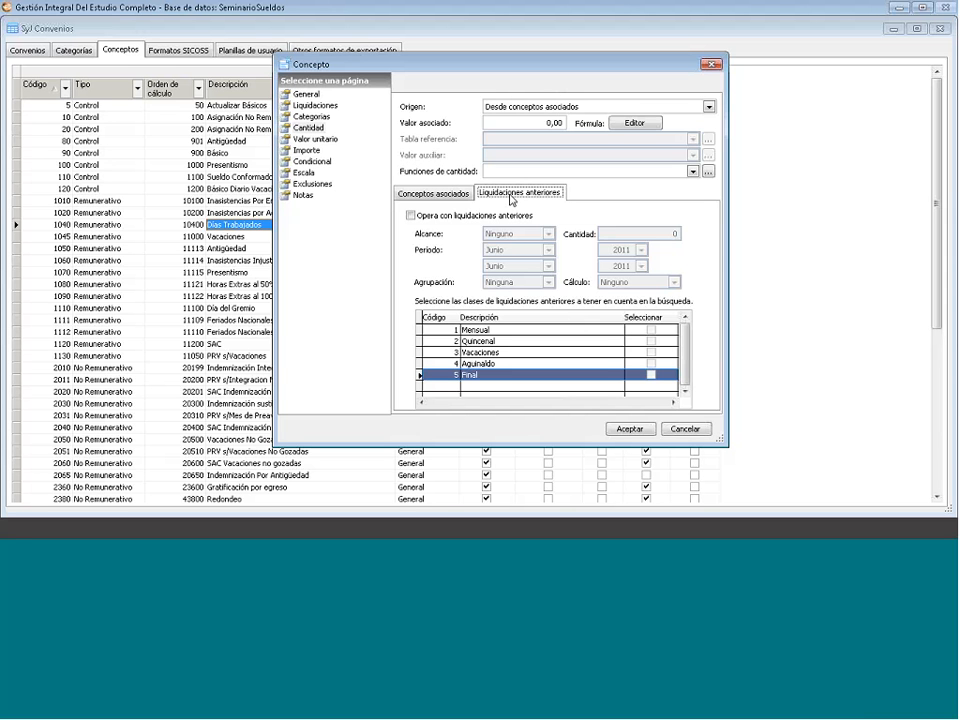
- Enable previous payrolls: Relativo scope, Por período grouping, Máximo calculation, Mensual class only
left_click(410, 216)
left_click(546, 232)
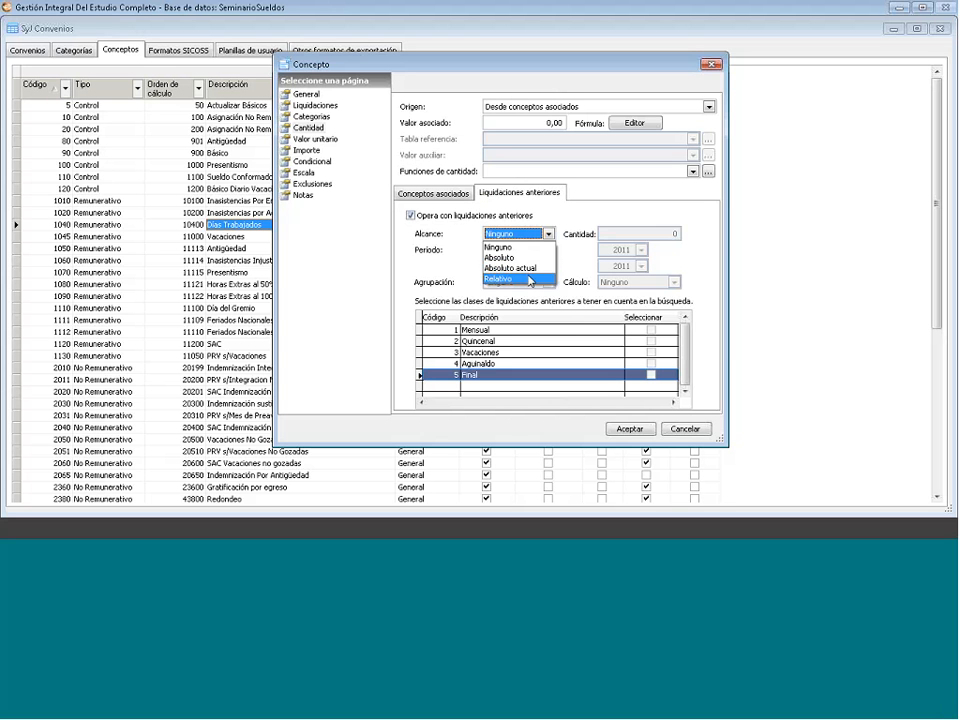
left_click(527, 279)
left_click(507, 285)
left_click(503, 286)
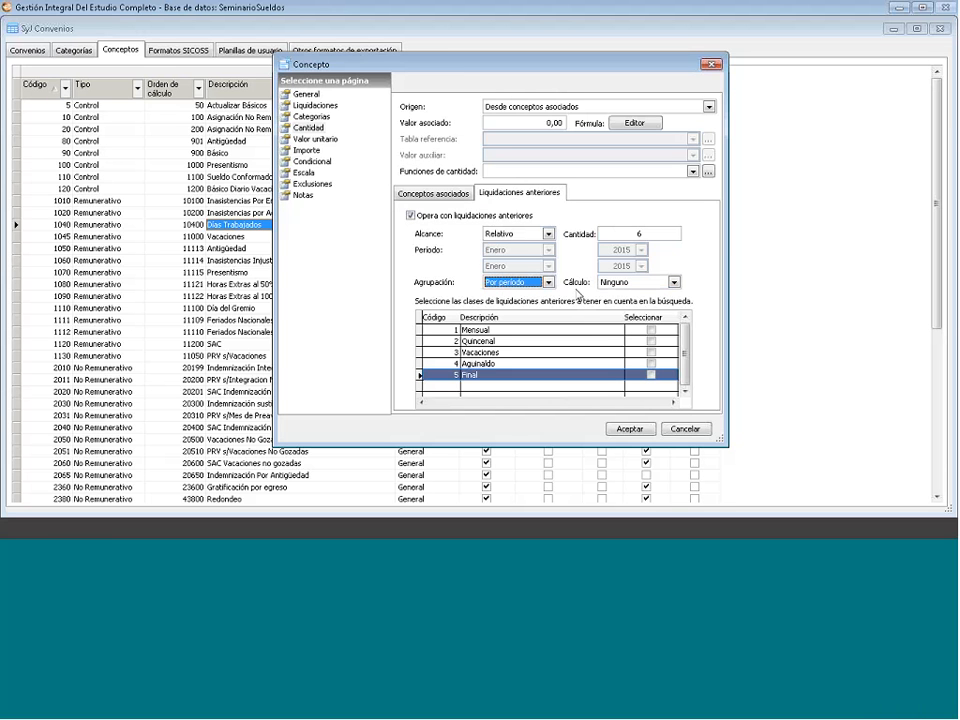
left_click(622, 284)
left_click(620, 306)
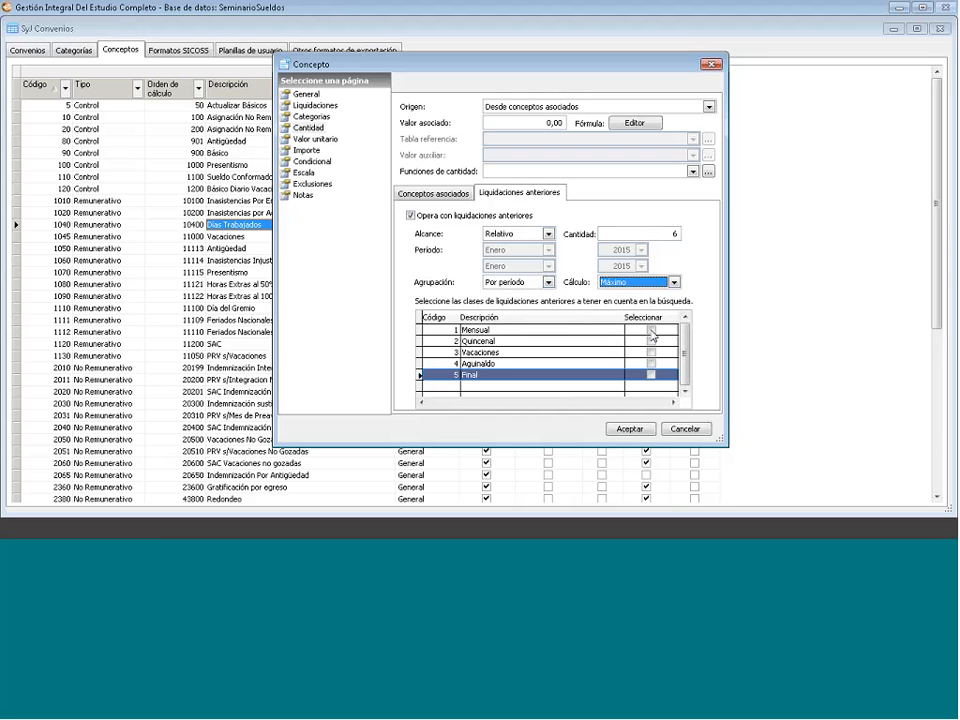
left_click(651, 334)
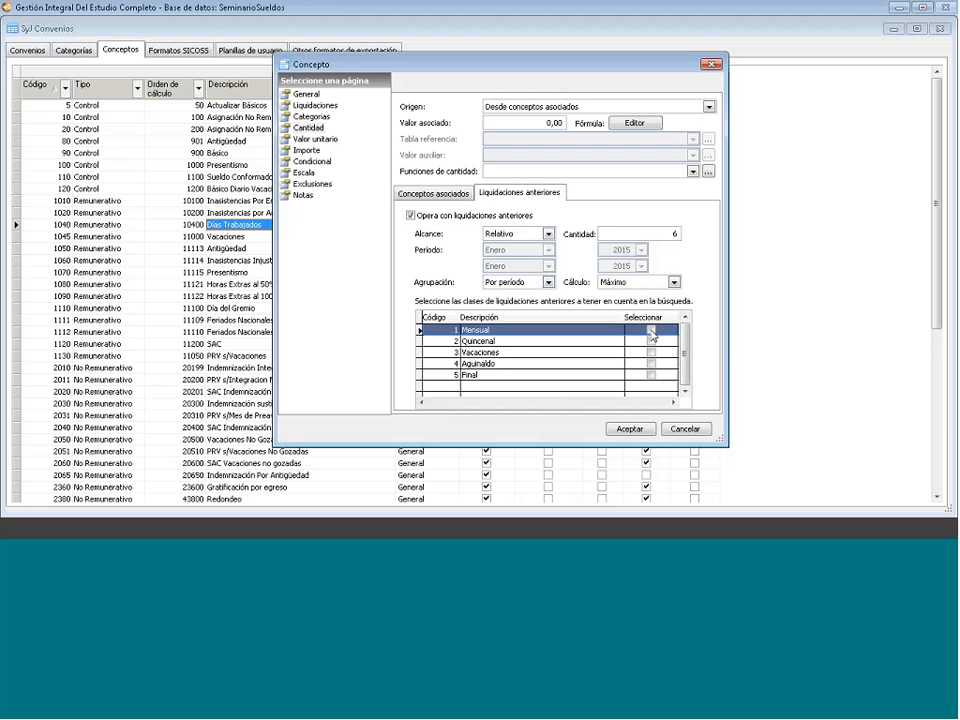
left_click(651, 331)
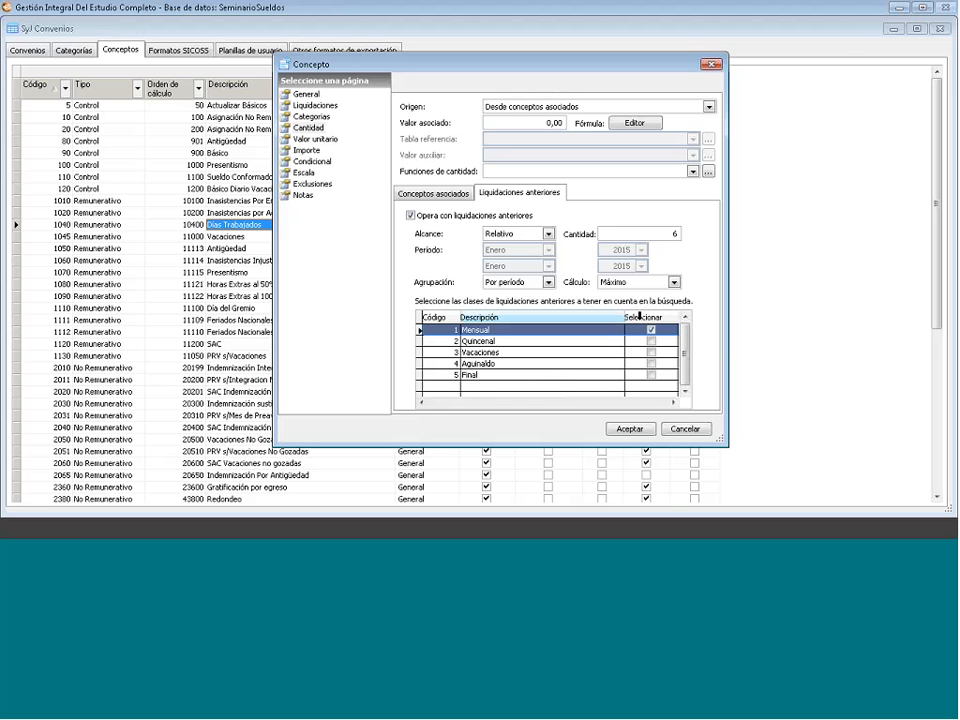
- Reopen Días Trabajados and take its unit value from the category's Adicional 2 column
left_click(450, 192)
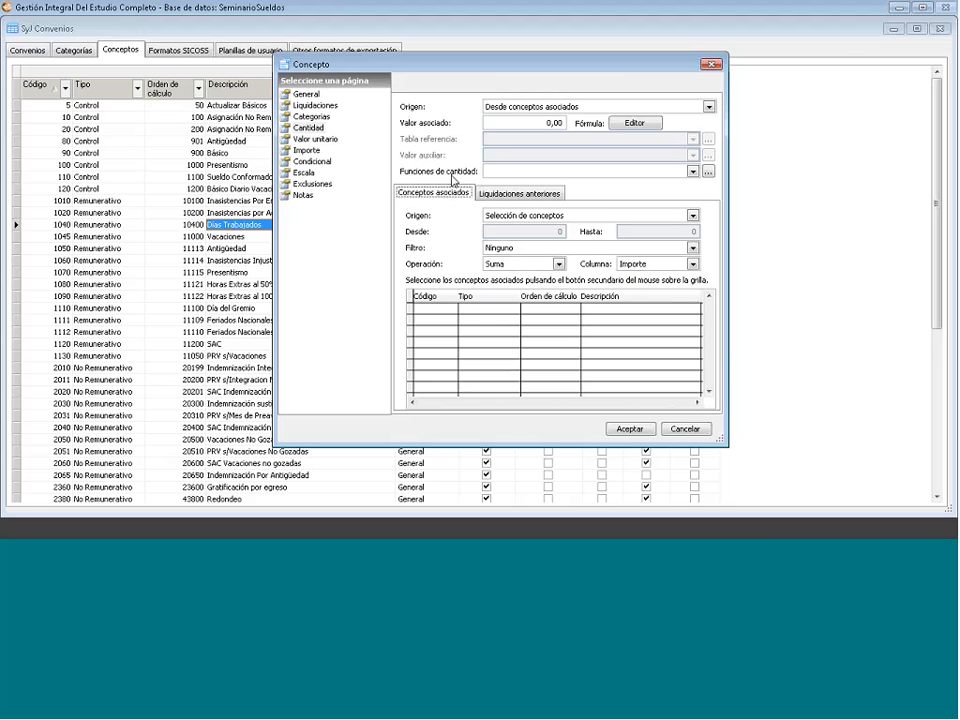
left_click(316, 139)
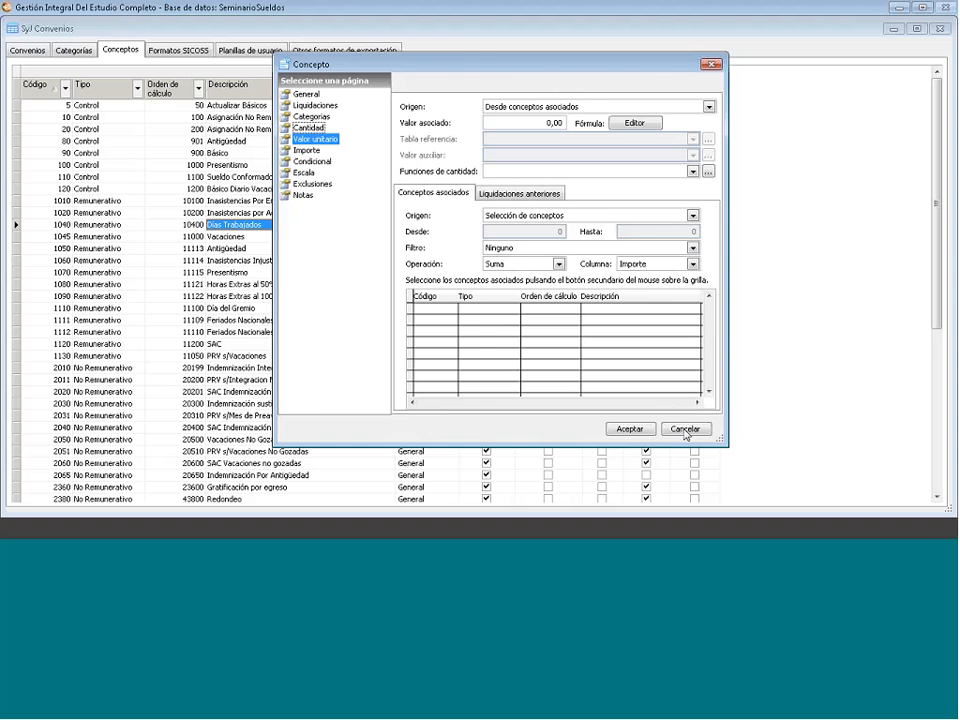
left_click(685, 429)
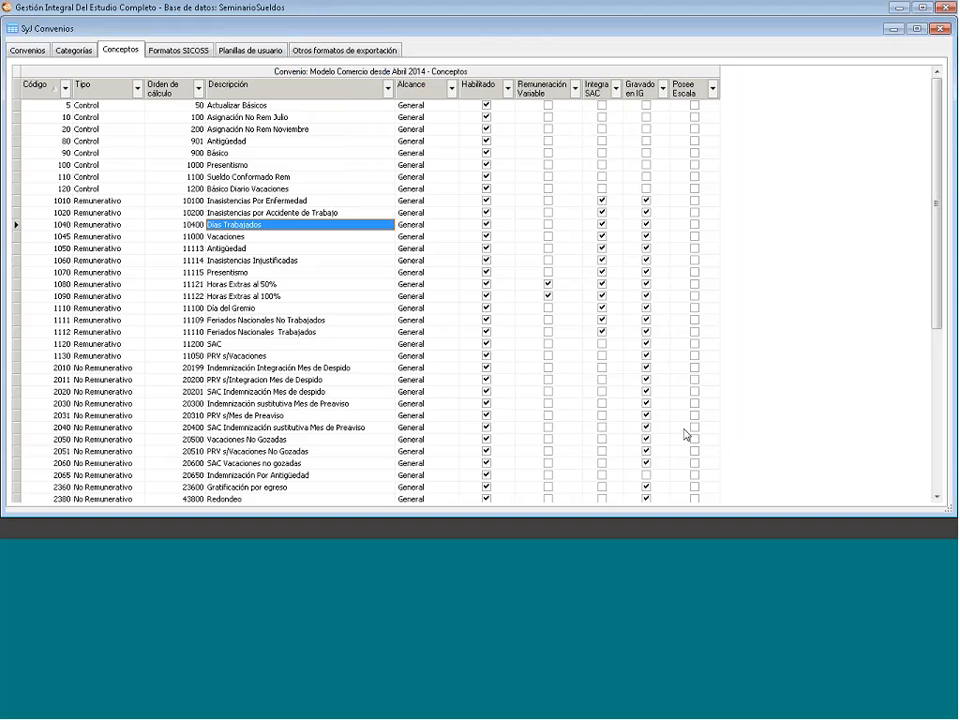
key("Return")
left_click(693, 139)
scroll(700, 180, "down", 1)
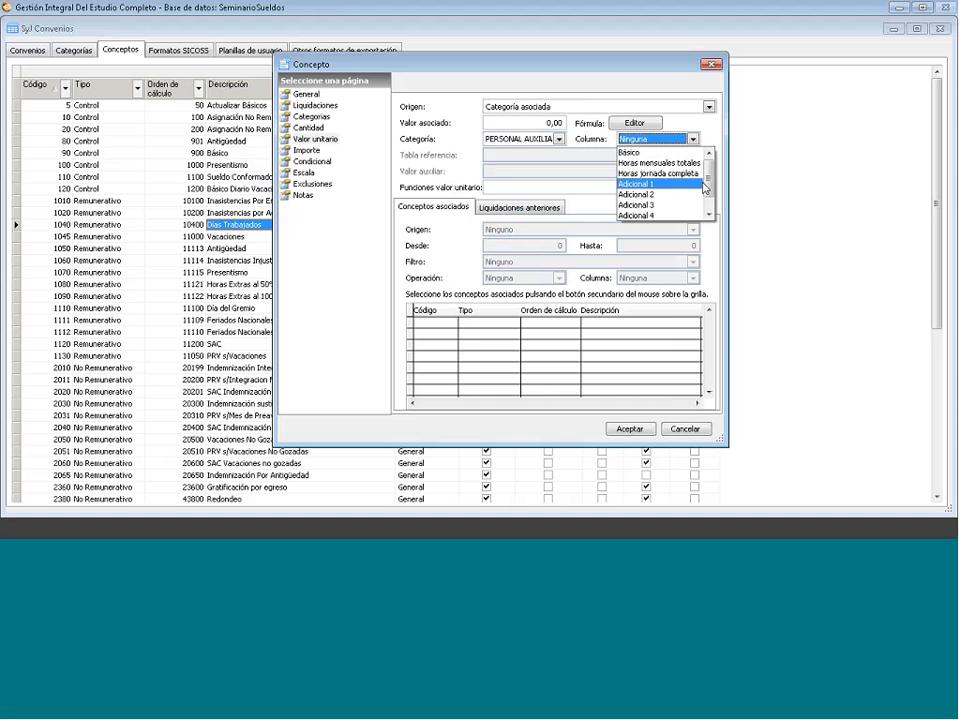
left_click(650, 193)
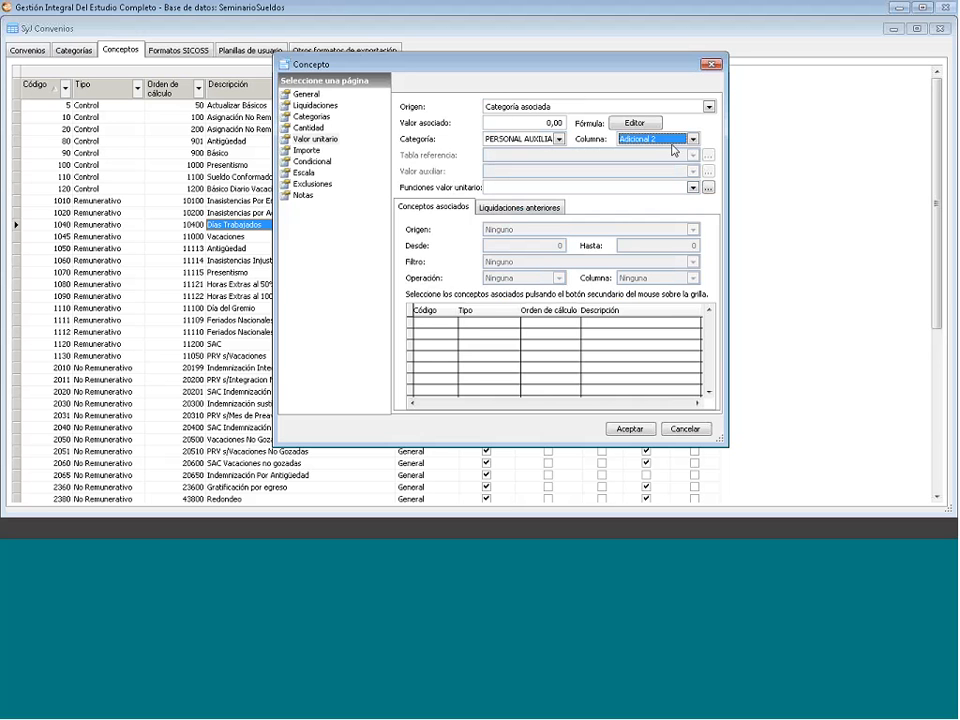
left_click(693, 140)
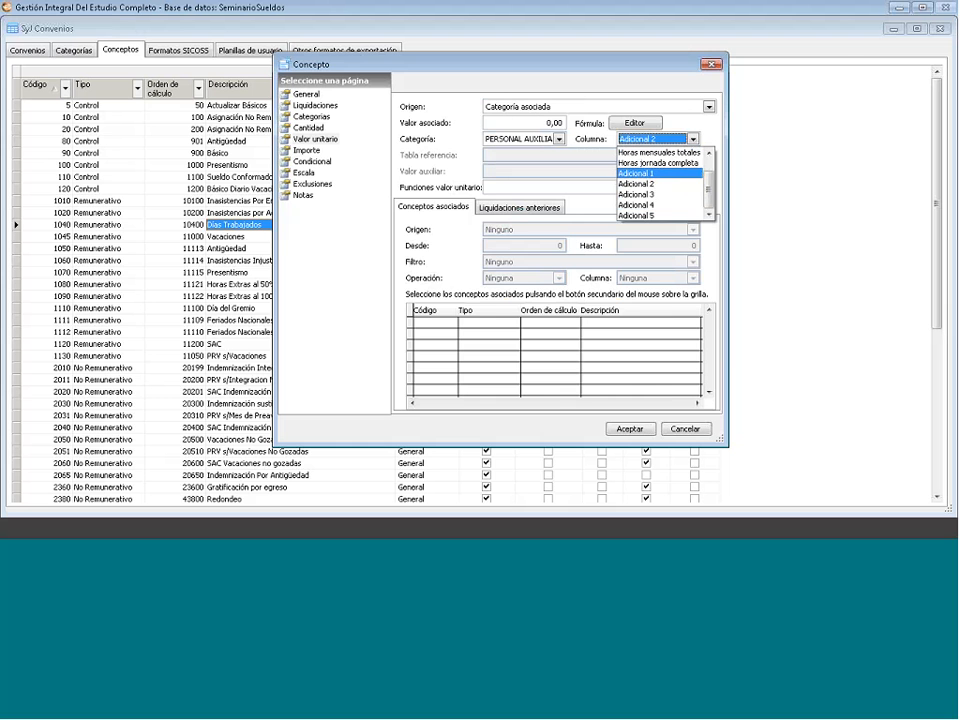
- Review the quantity, unit value and amount pages, leaving the amount origin as Operación
left_click(312, 139)
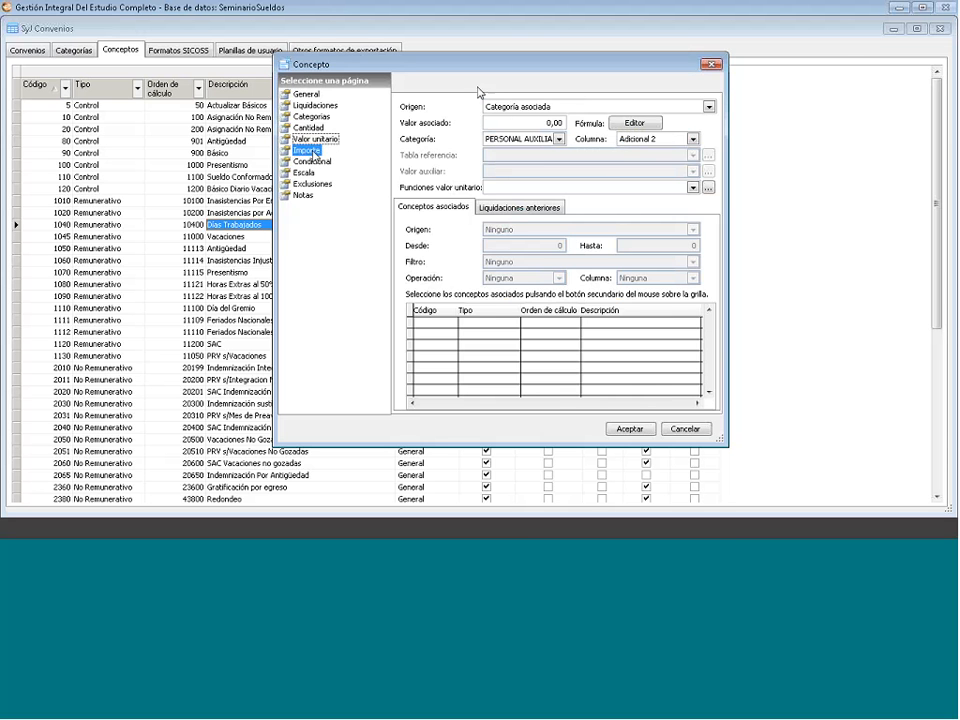
left_click(306, 150)
left_click(310, 139)
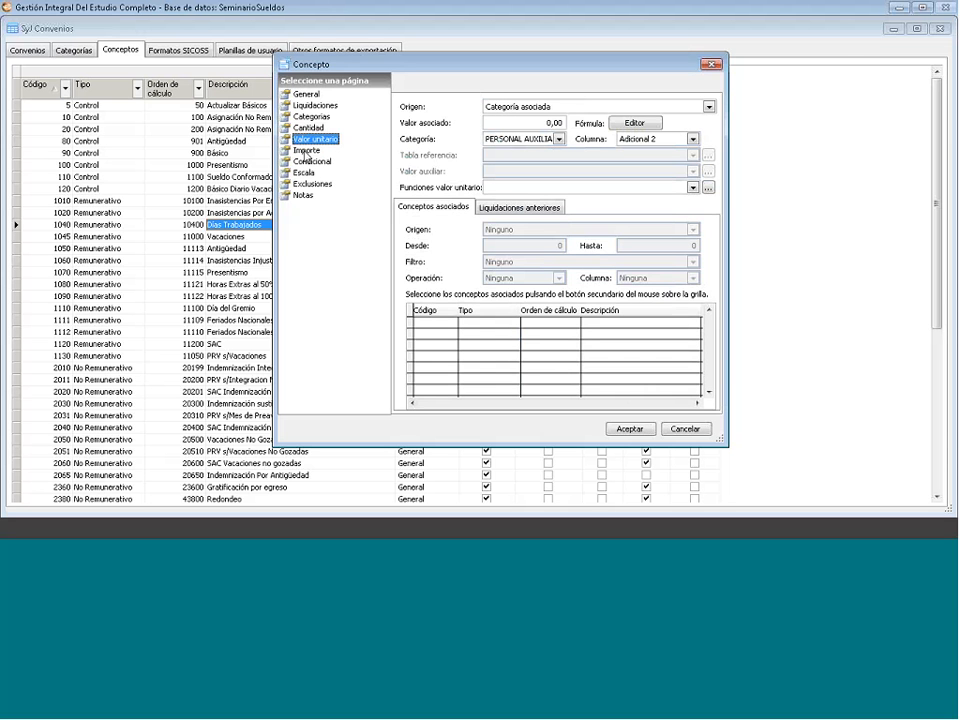
left_click(306, 151)
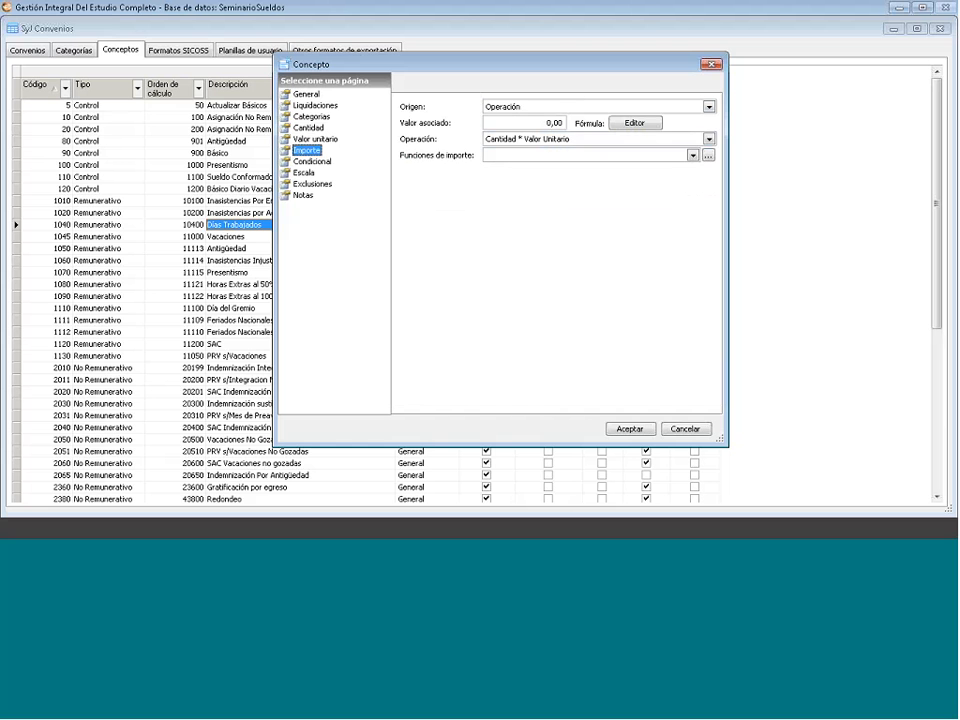
left_click(706, 106)
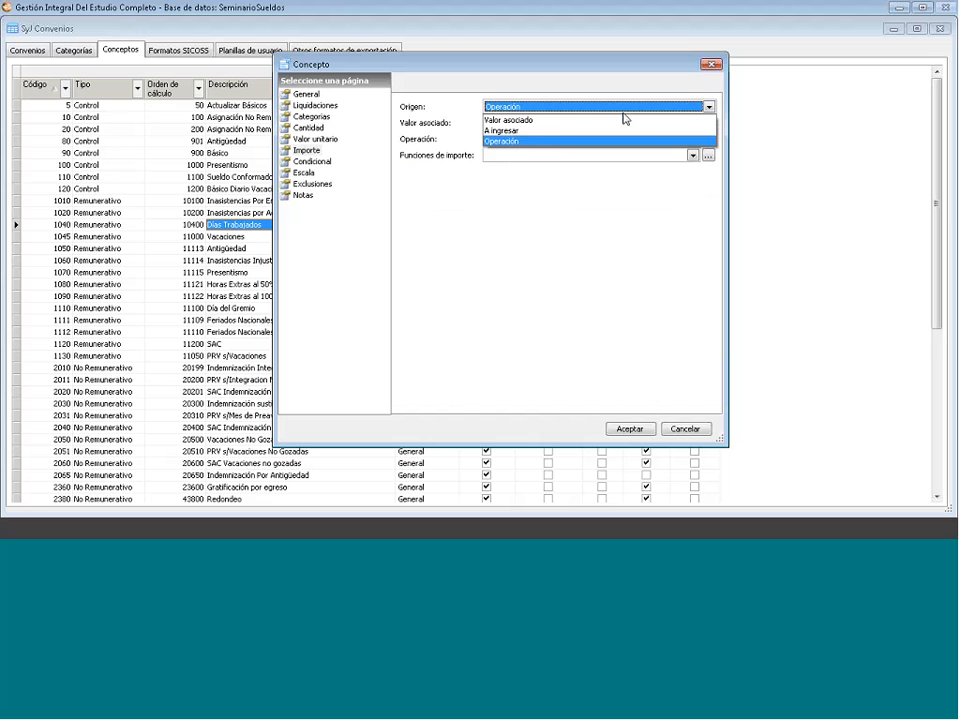
left_click(542, 141)
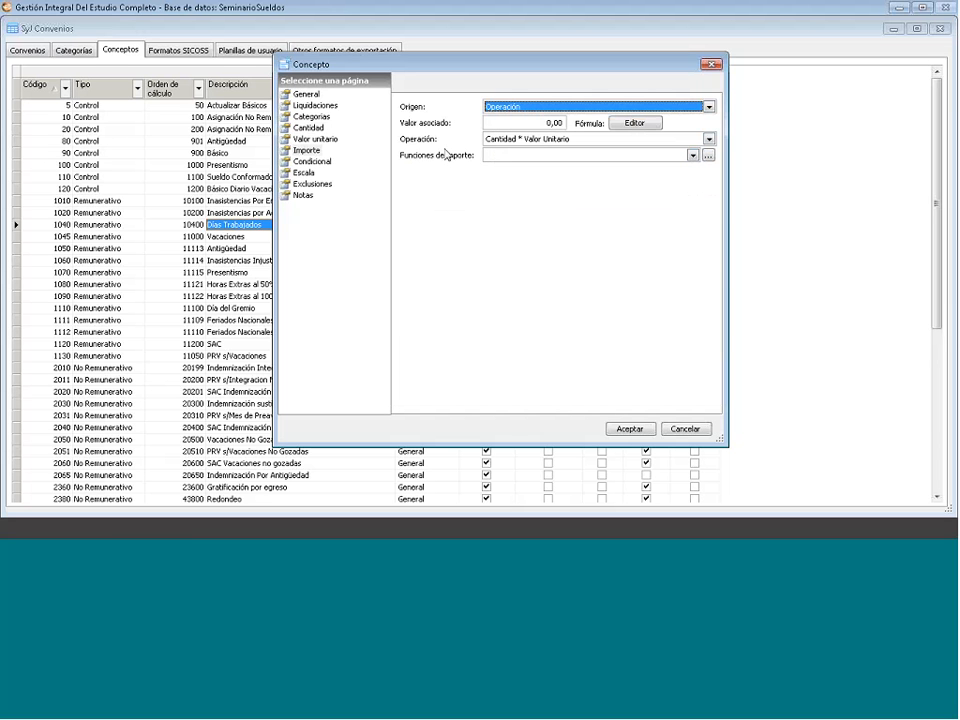
left_click(309, 129)
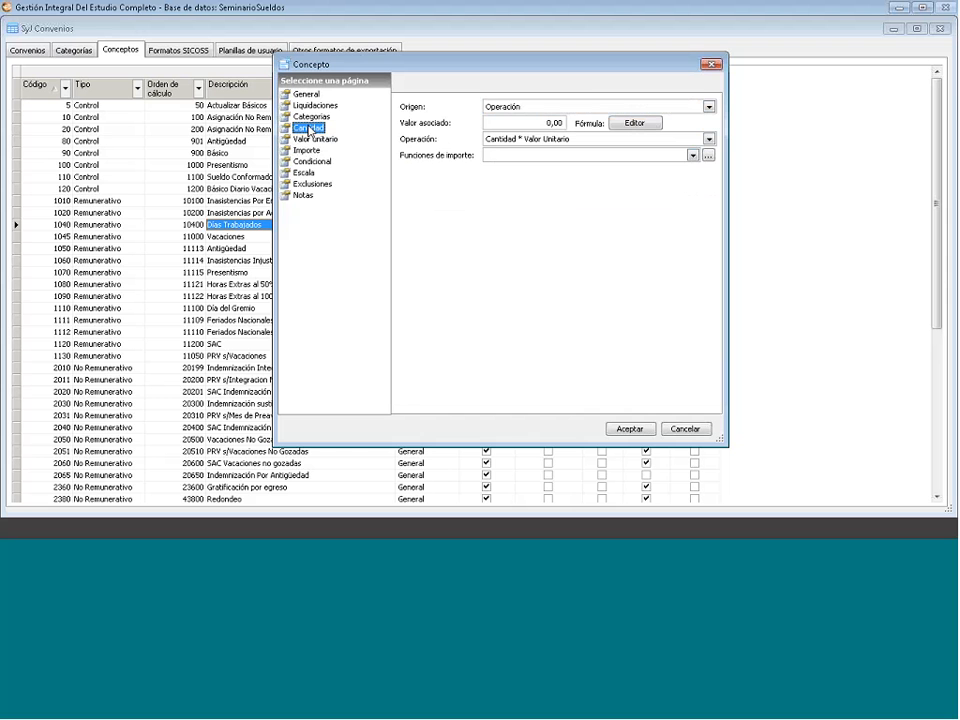
left_click(309, 140)
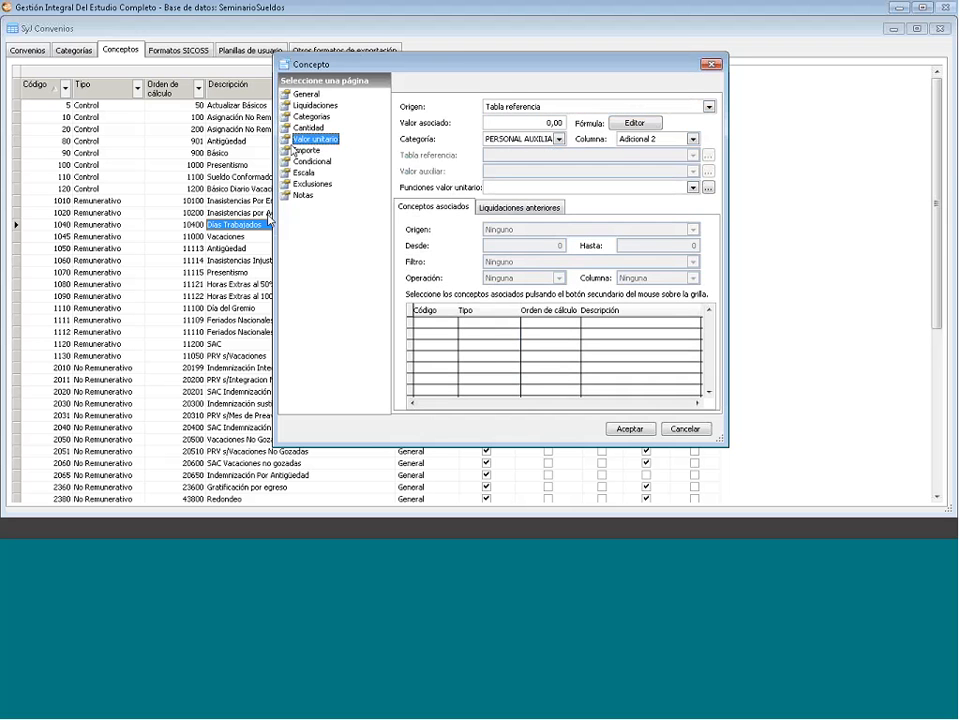
left_click(307, 150)
- Change the amount origin to Valor asociado and select its 0,00 value
left_click(590, 106)
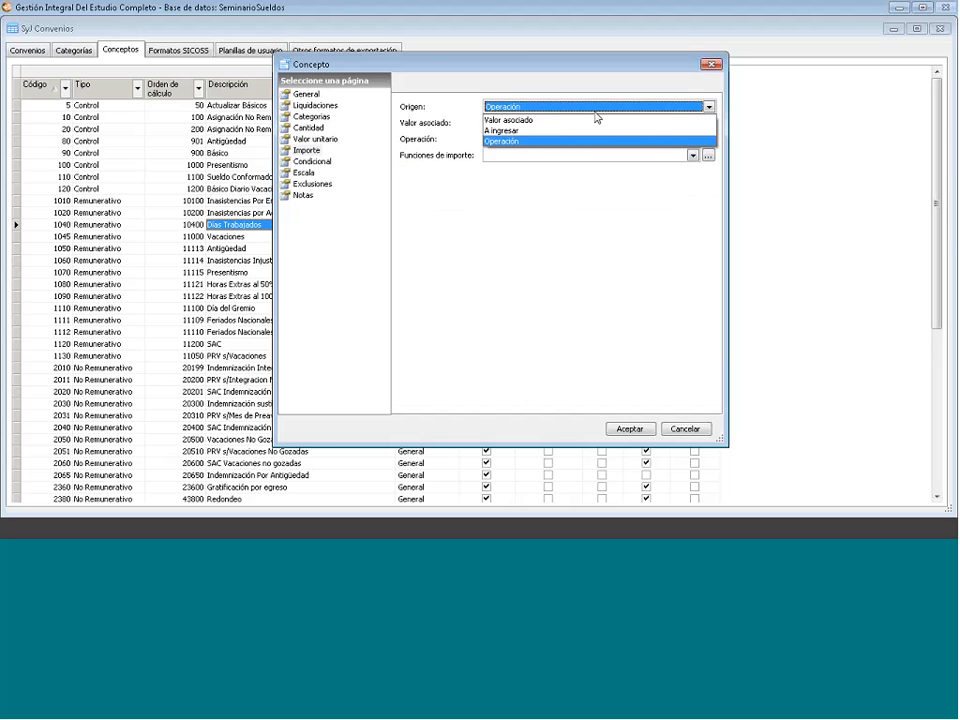
left_click(530, 128)
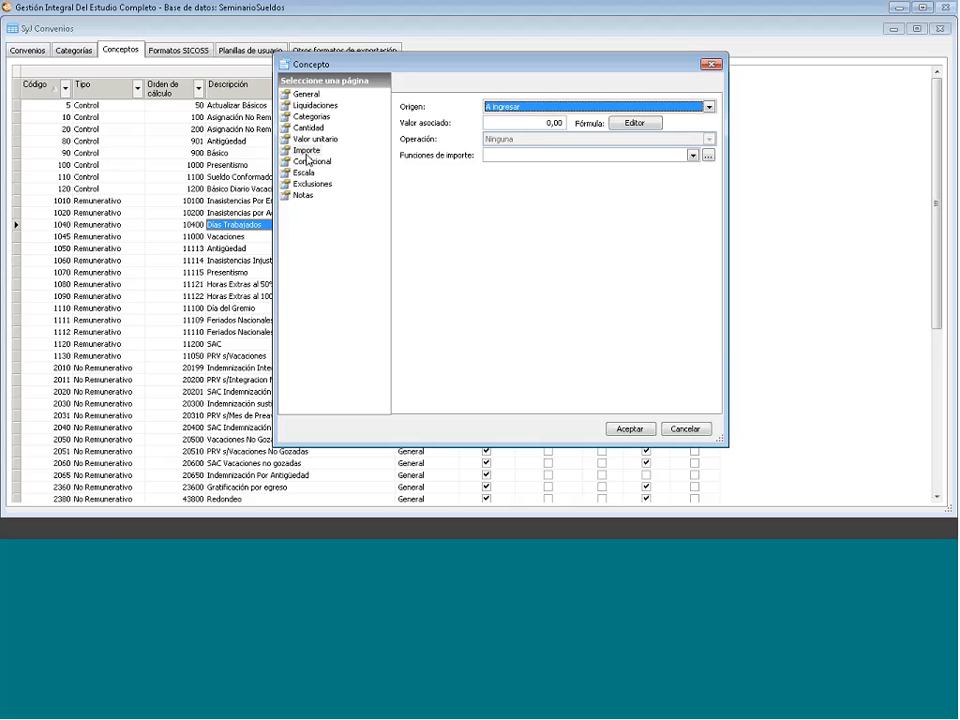
left_click(553, 108)
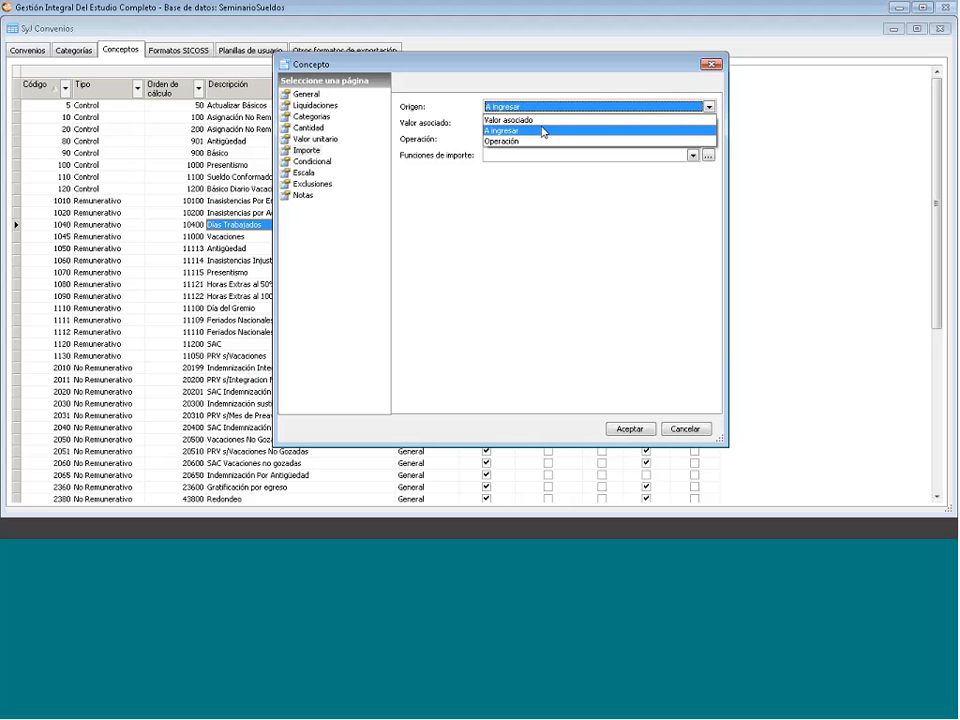
left_click(532, 119)
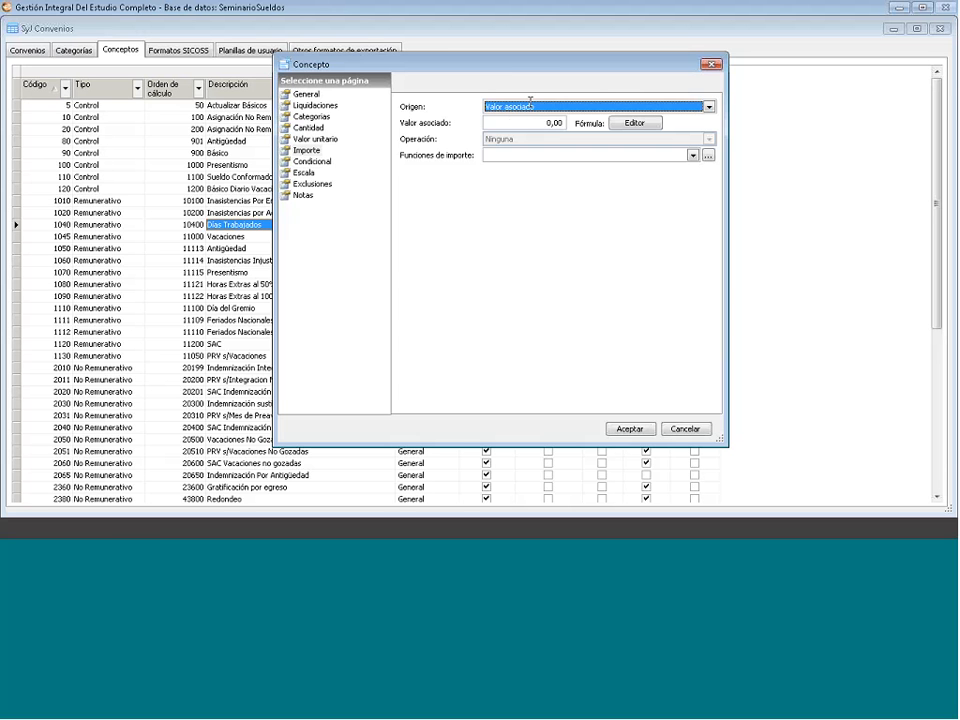
left_click(560, 124)
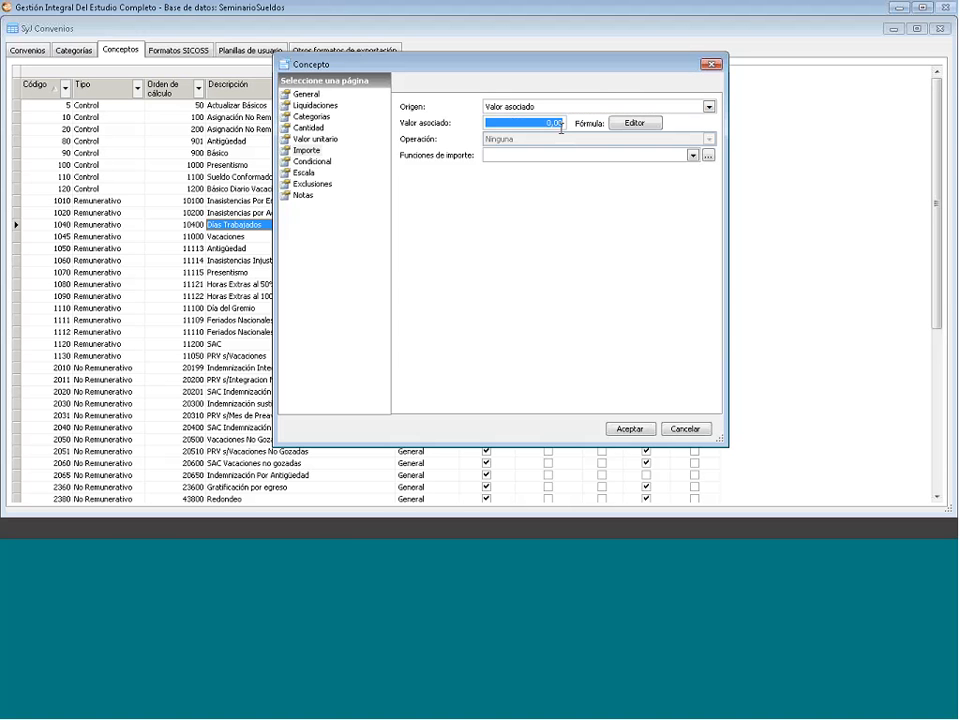
left_click(631, 124)
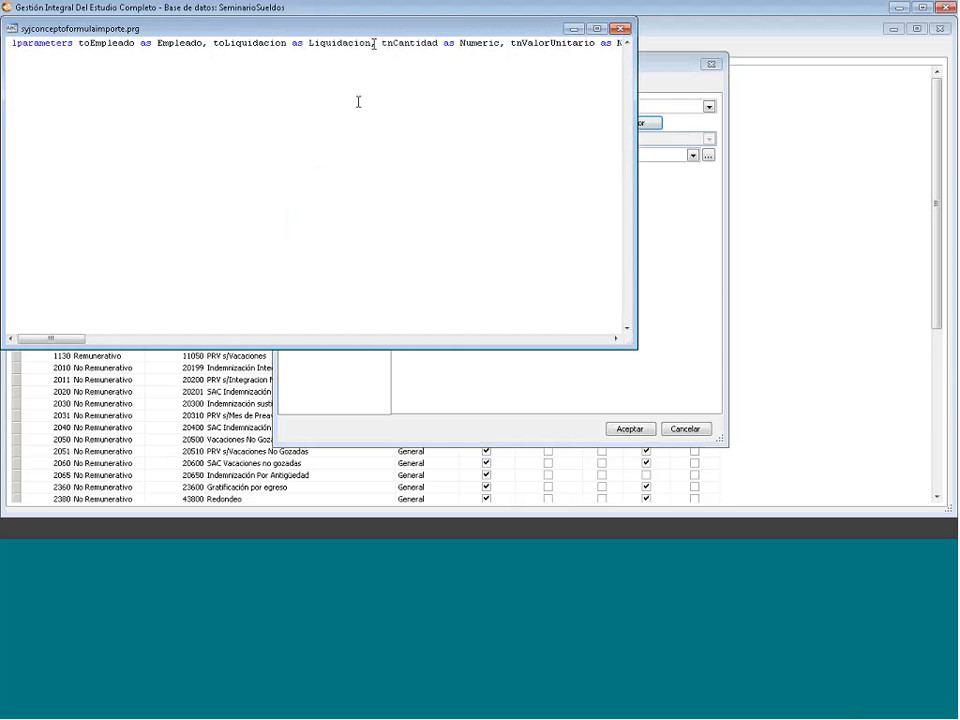
left_click(621, 35)
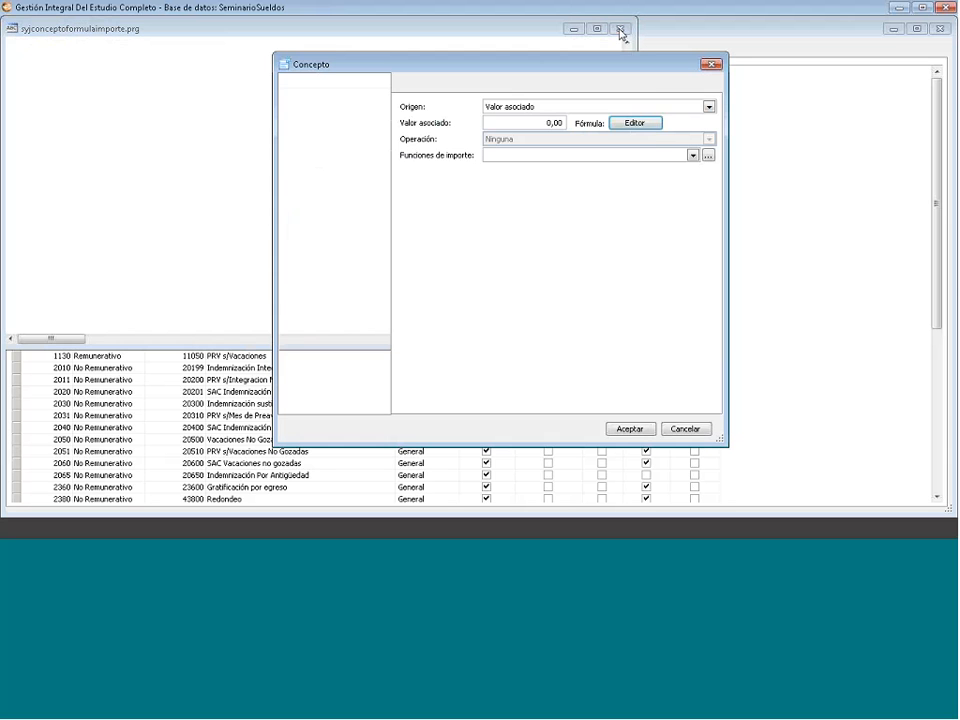
left_click(312, 160)
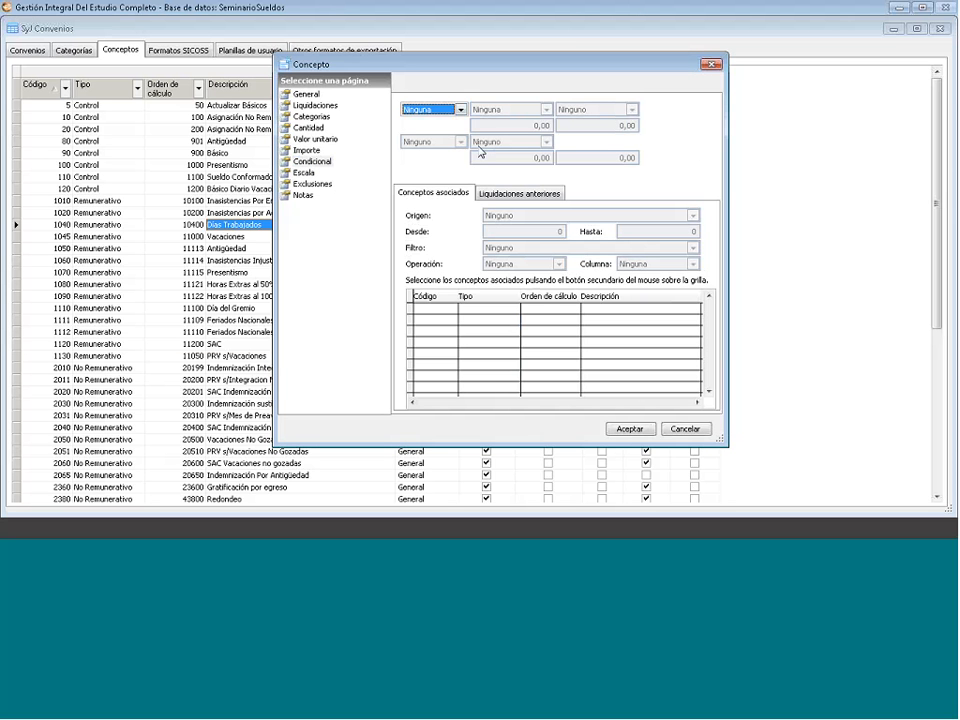
- Close the Días Trabajados window from the Escala page without adding a scale row
left_click(304, 173)
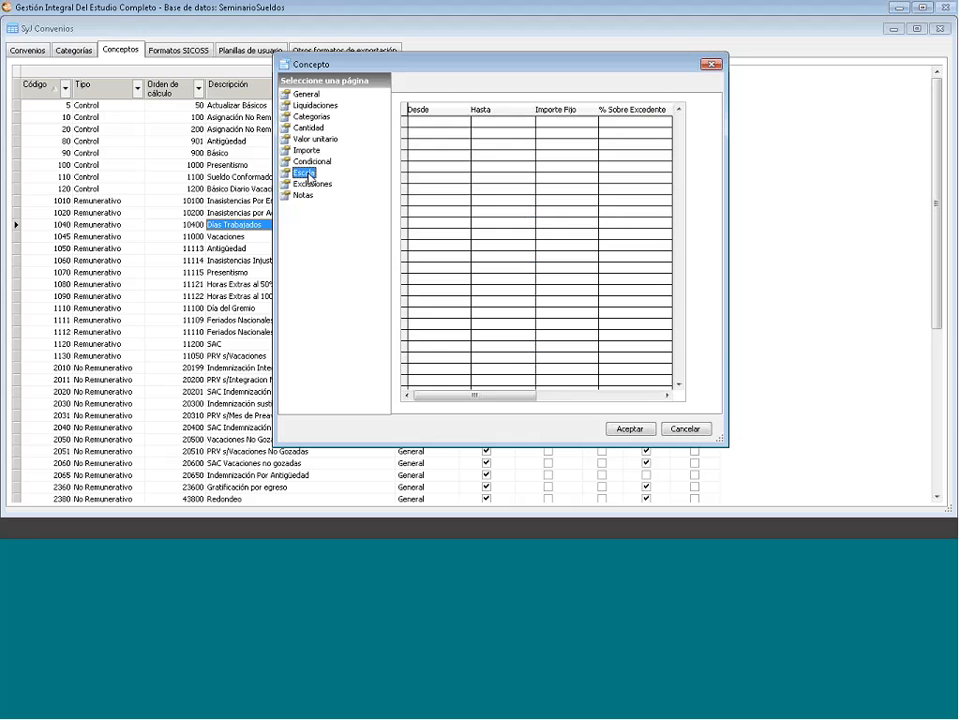
right_click(455, 153)
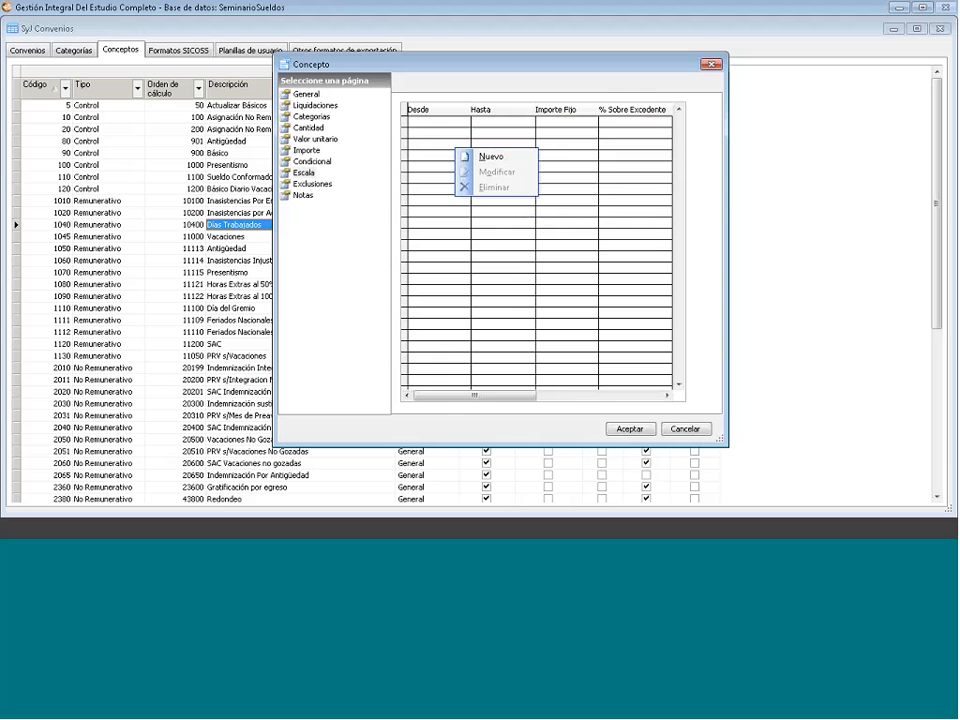
left_click(521, 167)
left_click(711, 66)
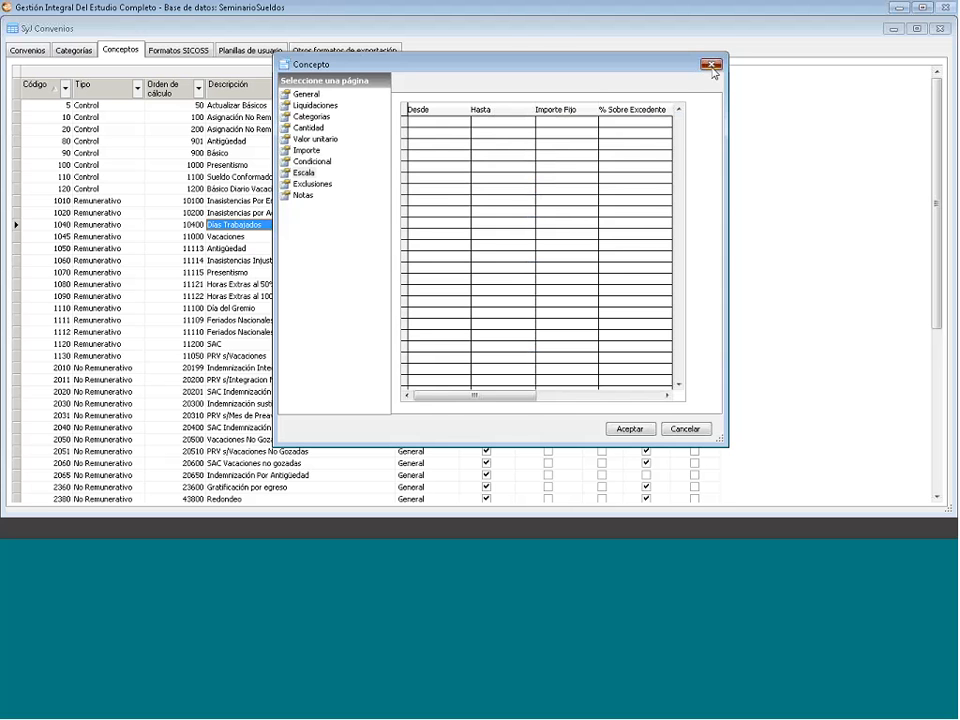
left_click(711, 66)
- Open the Antigüedad concept briefly and close it again
right_click(241, 248)
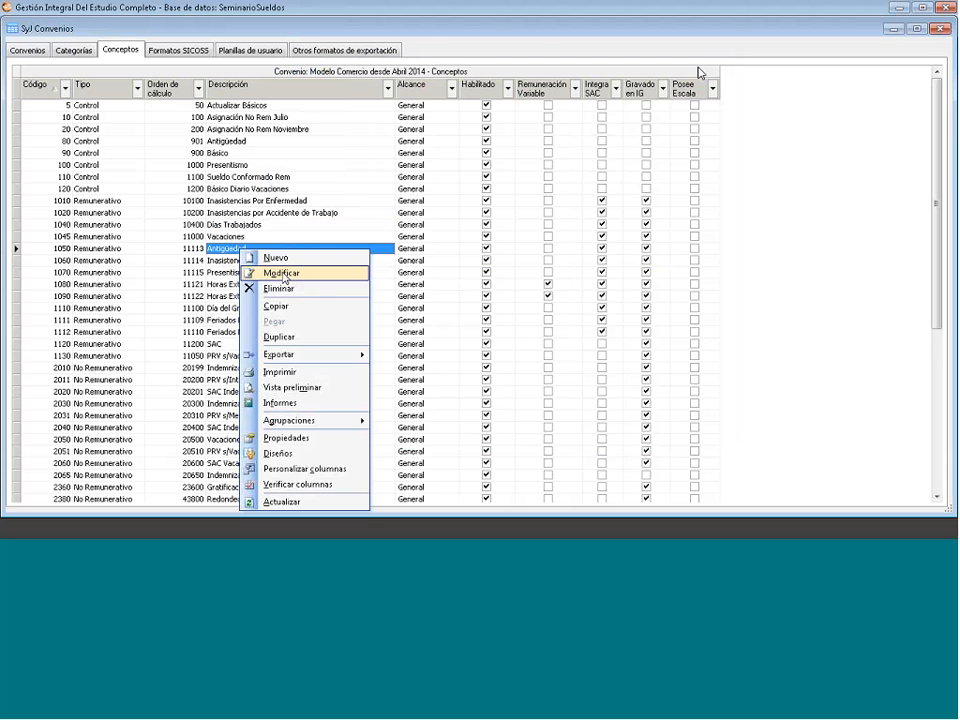
left_click(283, 273)
left_click(307, 151)
left_click(714, 66)
- Open concept 1040 Días Trabajados via Modificar, move its window left, and view Condicional
right_click(243, 224)
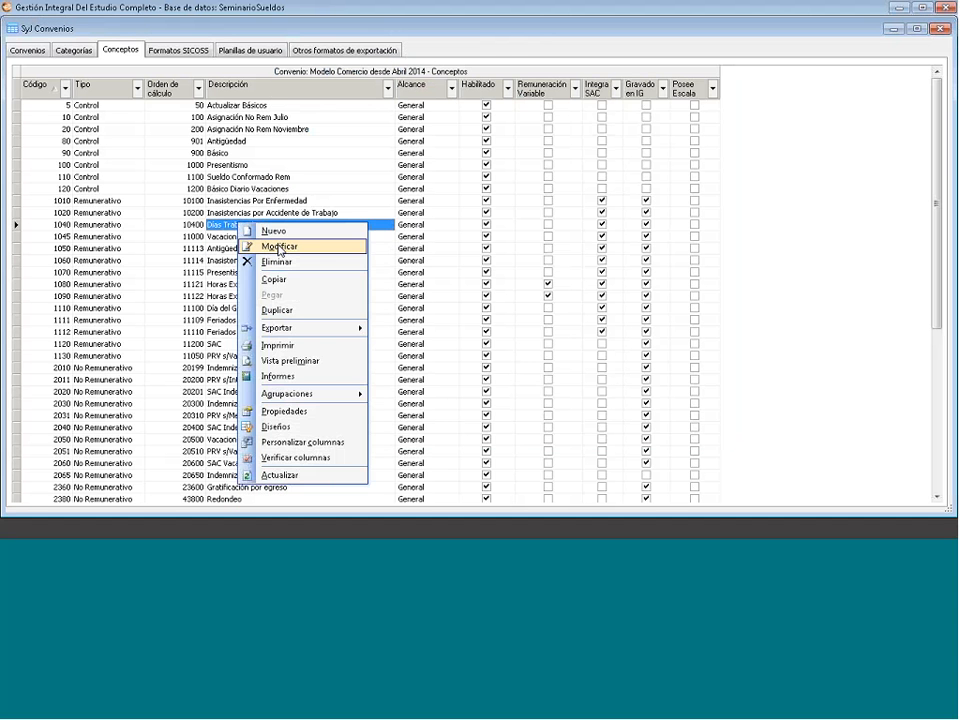
left_click(280, 248)
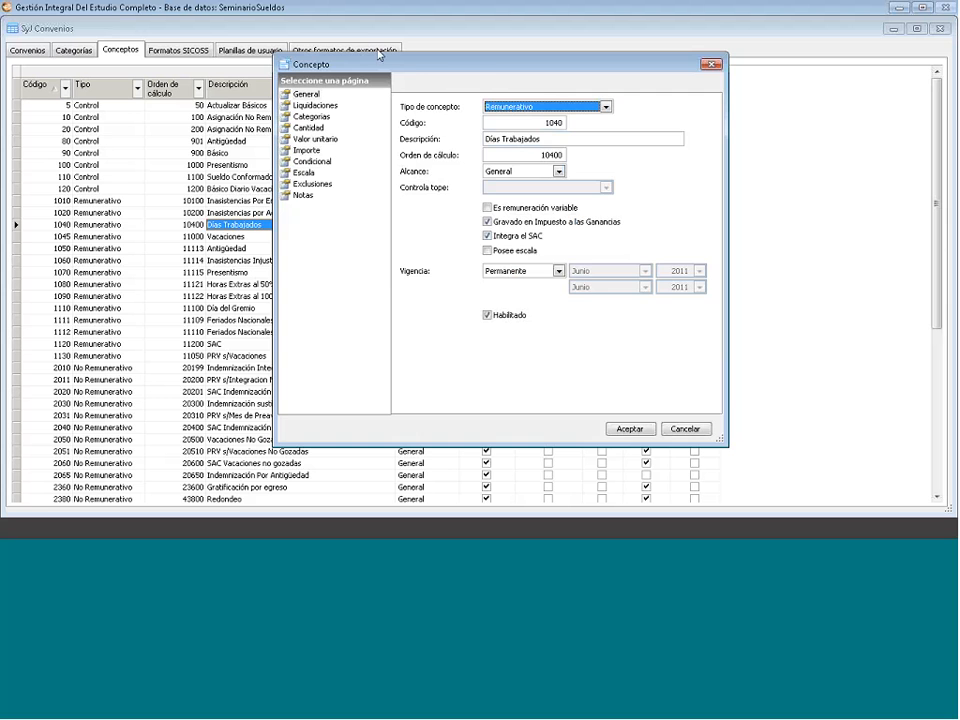
left_click_drag(378, 62, 296, 47)
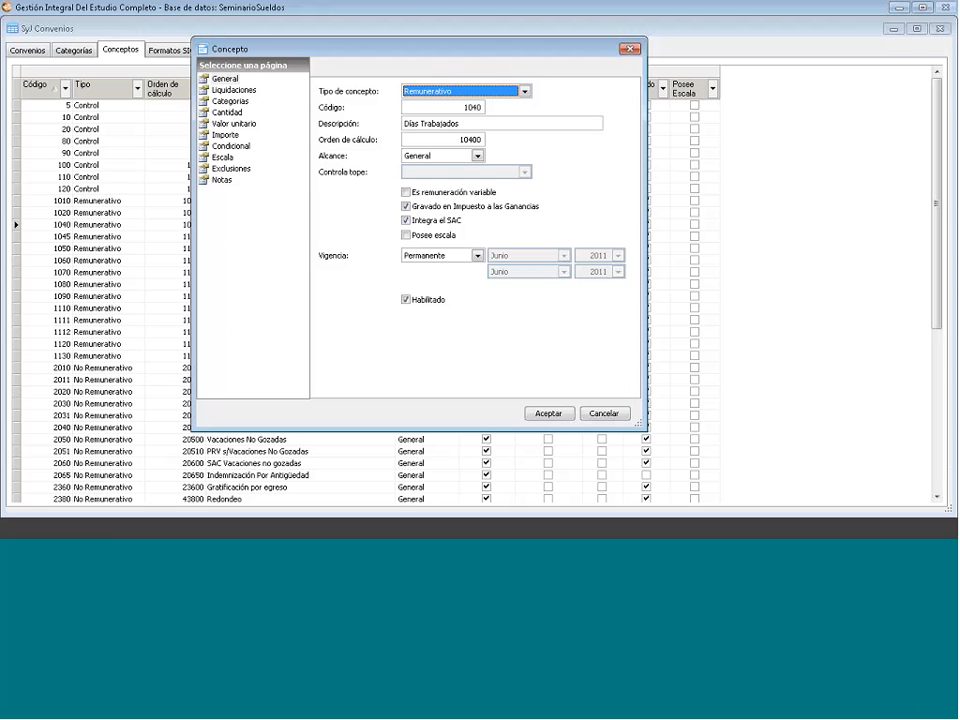
left_click(225, 147)
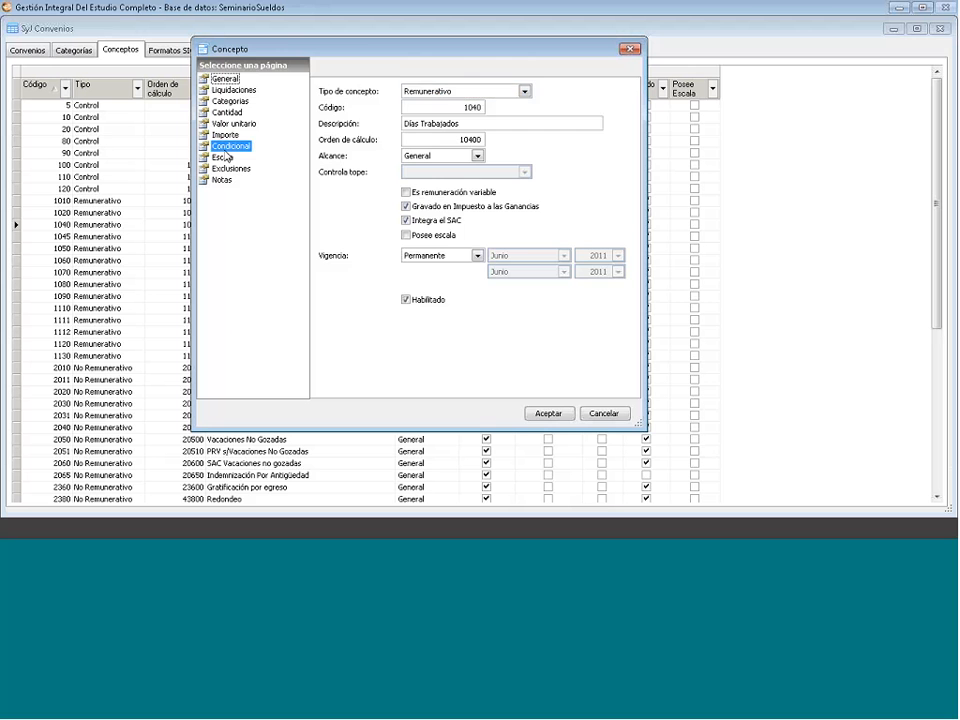
- Start a scale row from 1 to 2 with 2 over excess, then cancel it
left_click(222, 157)
right_click(428, 126)
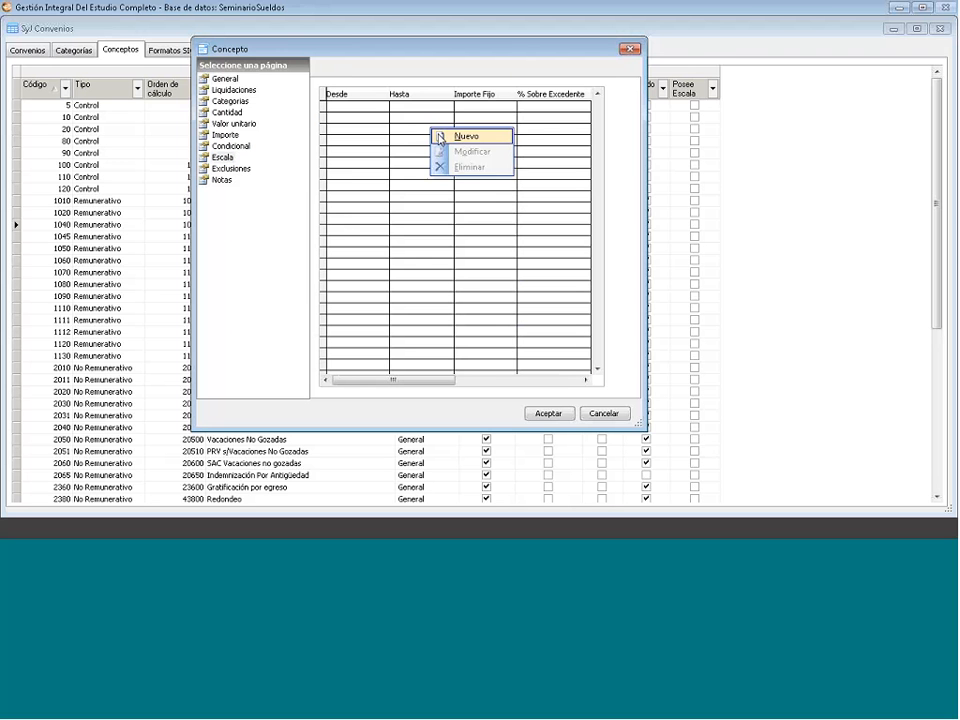
left_click(445, 136)
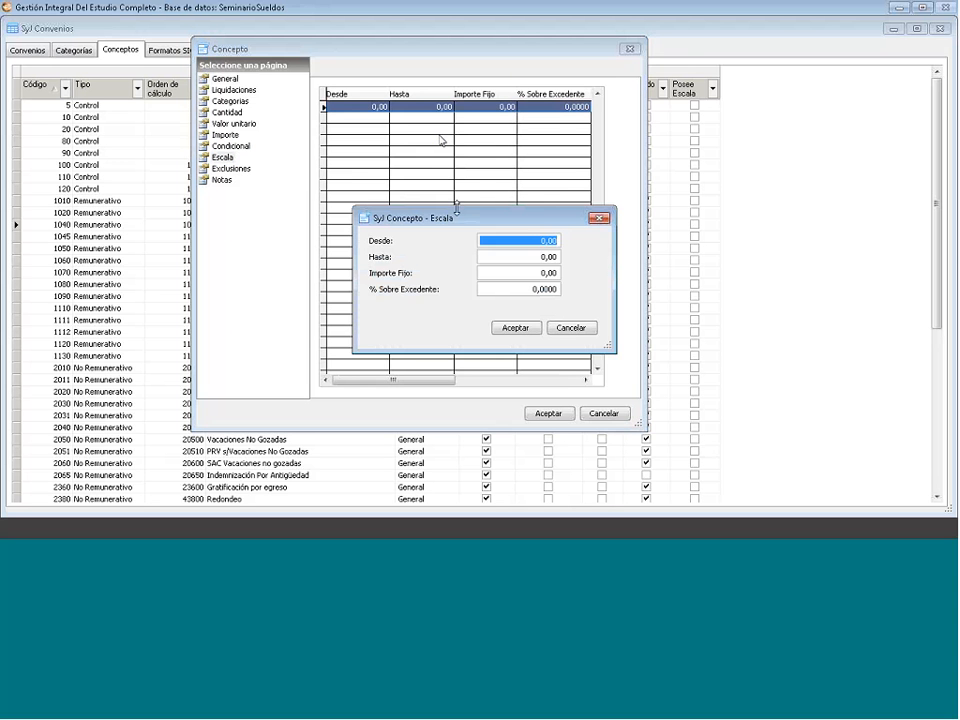
type("1 ,")
left_click(535, 257)
type("2 ,")
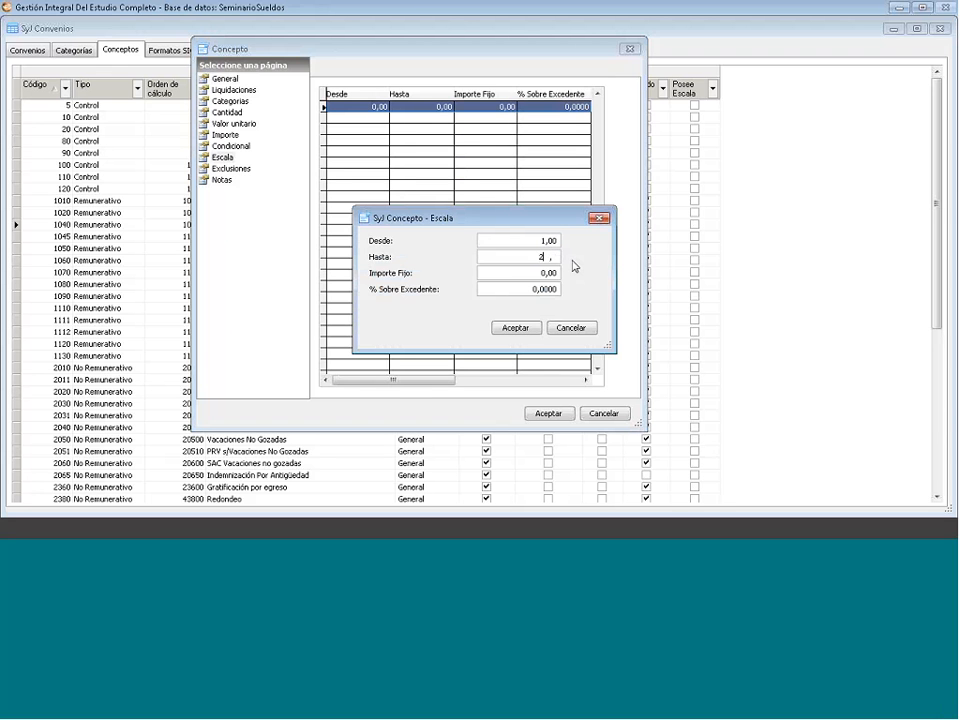
left_click(527, 288)
type("1")
key("BackSpace")
type("2 ,")
key("Escape")
- Browse condition codes to exclude, including Jubilado, then close the list without adding any
left_click(225, 168)
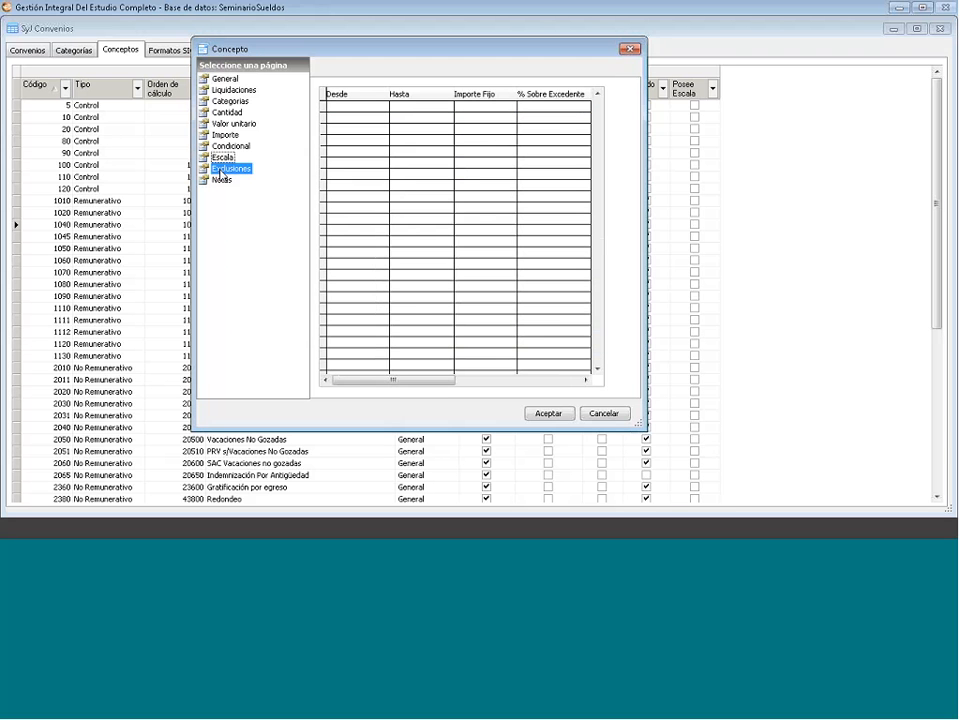
right_click(386, 157)
left_click(407, 163)
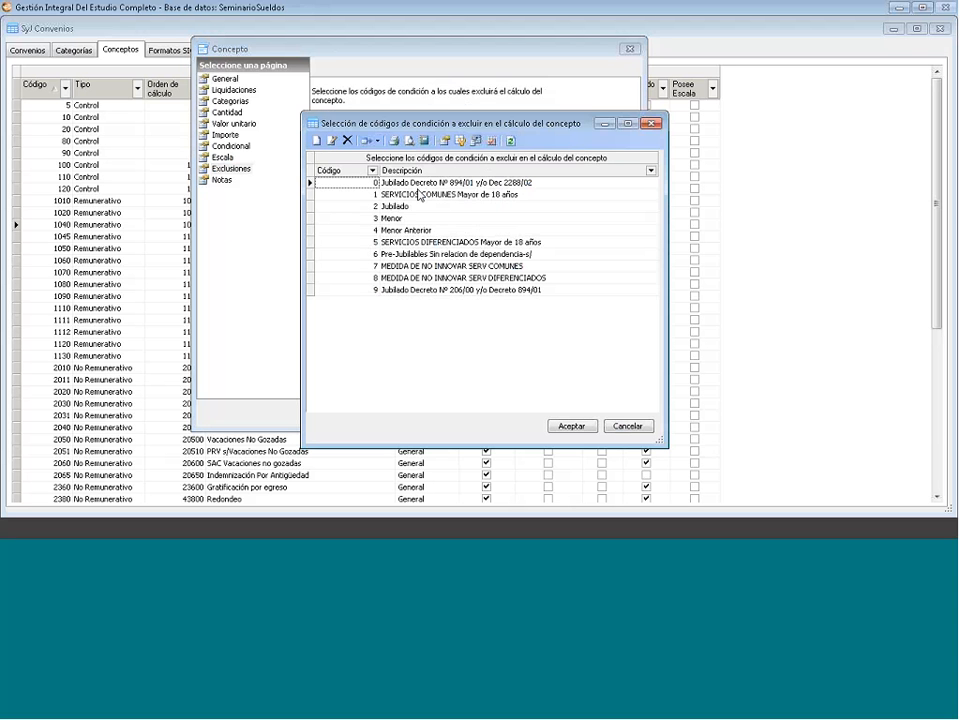
left_click(419, 195)
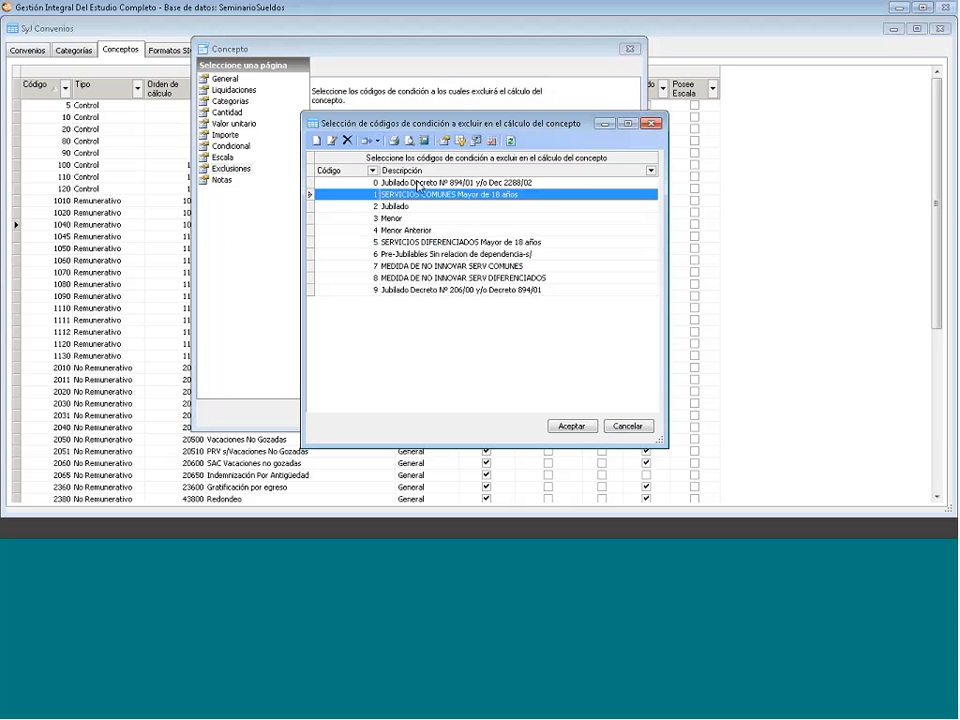
left_click(420, 206)
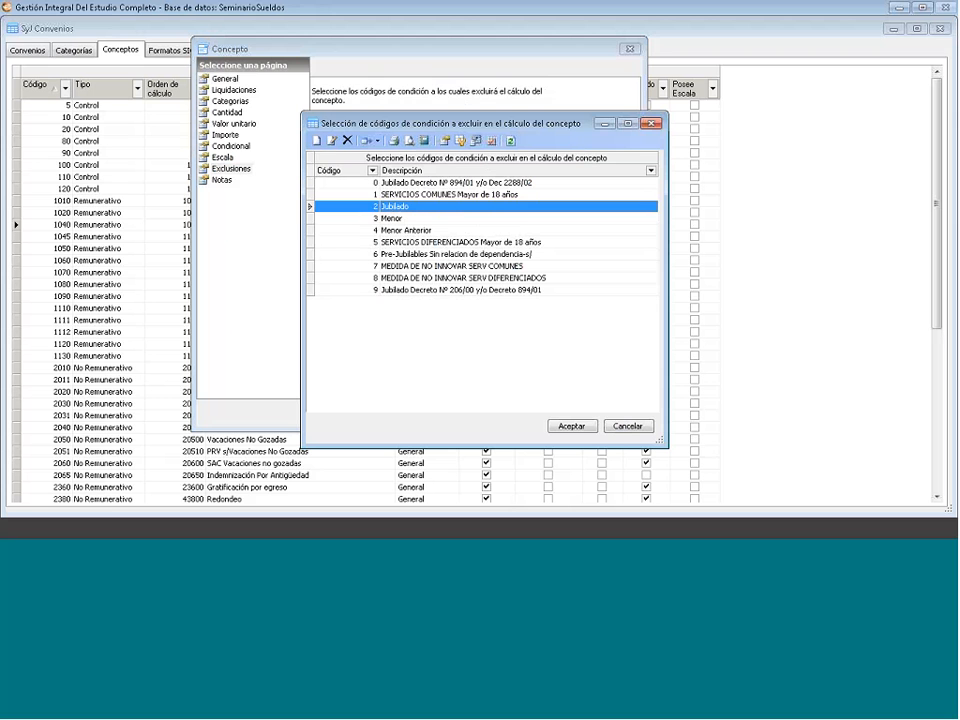
left_click(421, 243)
left_click(424, 266)
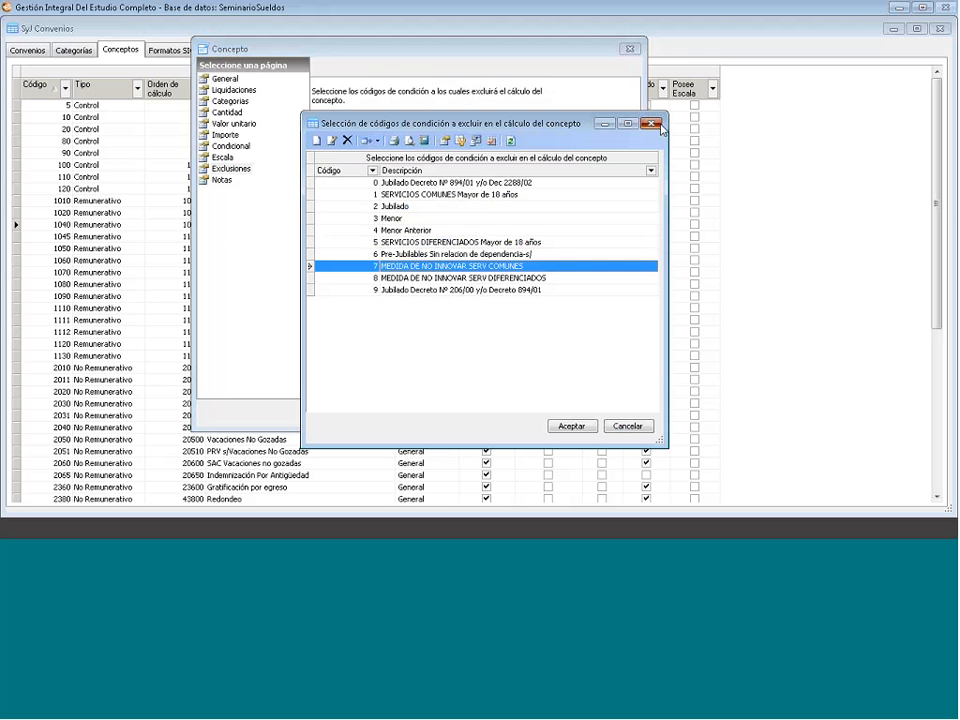
left_click(651, 124)
- Inspect the empty developer and operator notes, then close the concept window
left_click(221, 181)
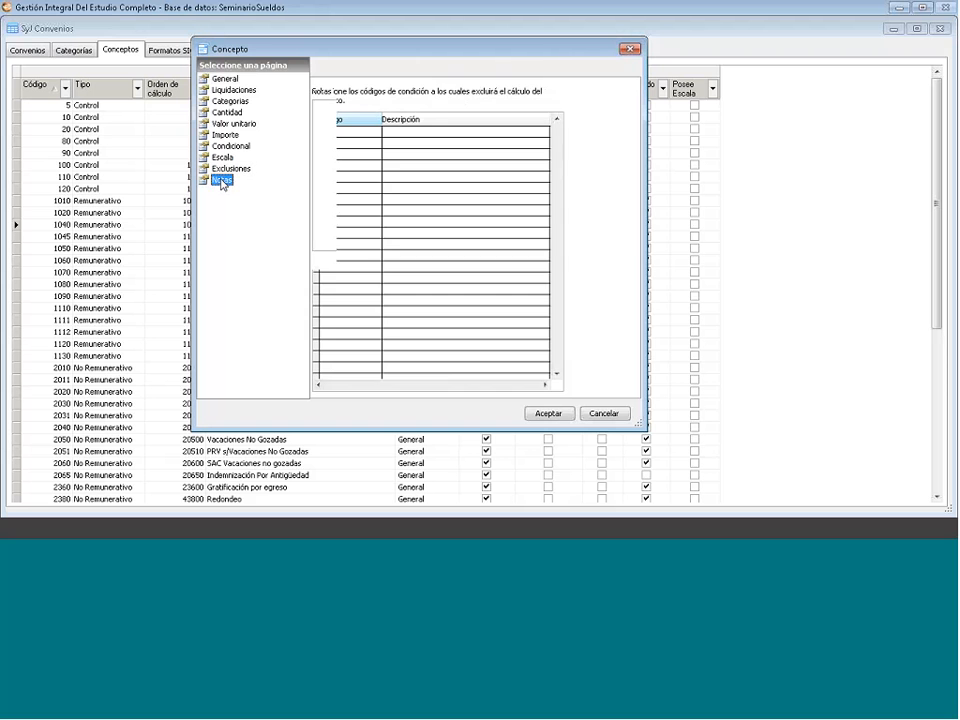
left_click(367, 130)
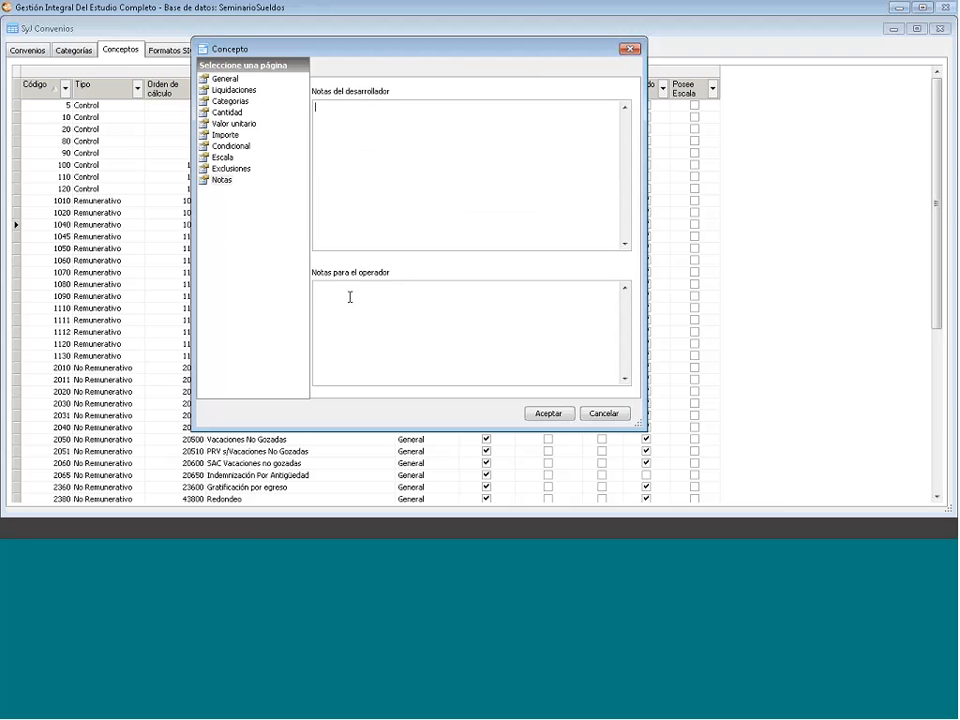
left_click(350, 297)
left_click(337, 126)
left_click(631, 49)
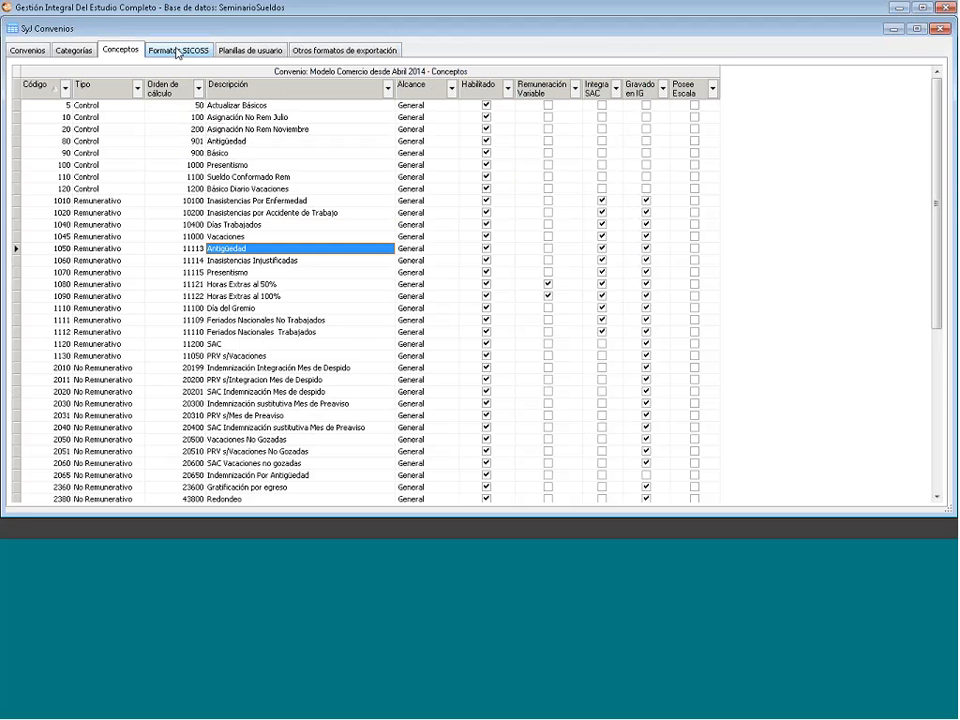
- Switch from Formatos SICOSS to Conceptos and back, showing Standard Versión 37 release 0 details
left_click(177, 52)
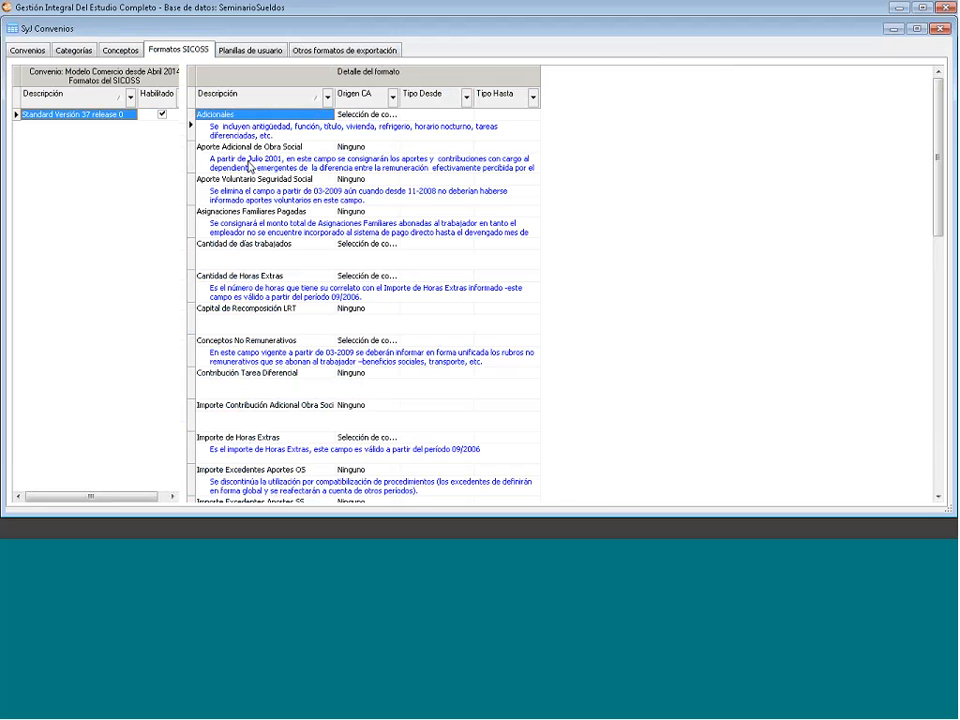
left_click(121, 50)
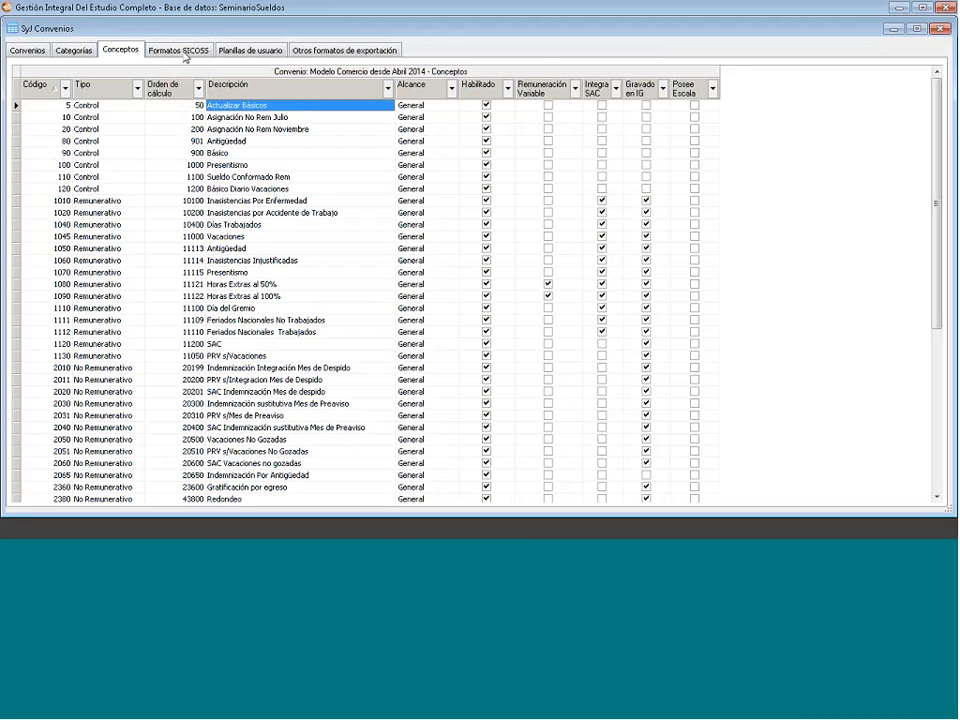
left_click(180, 55)
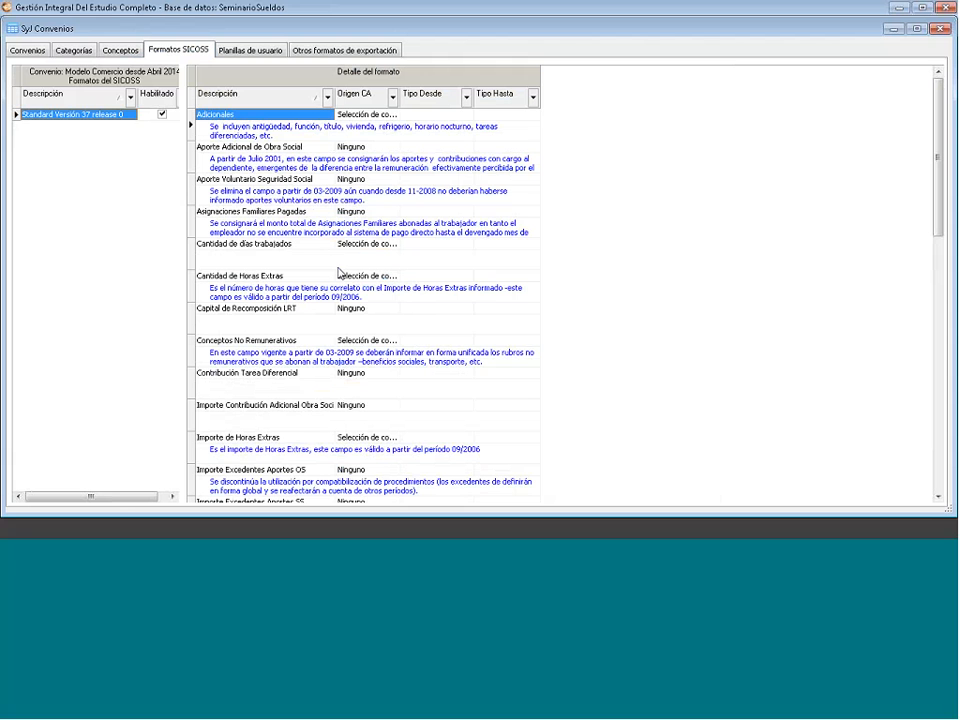
- Open the Adicionales SICOSS item's detail window and move it toward the centre
right_click(232, 115)
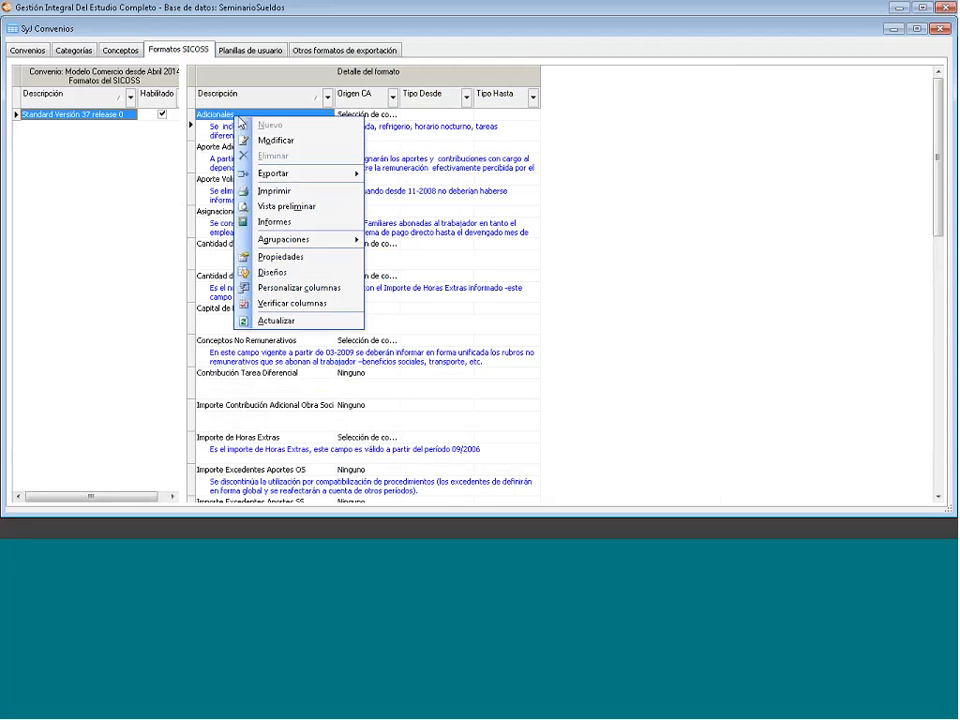
left_click(423, 127)
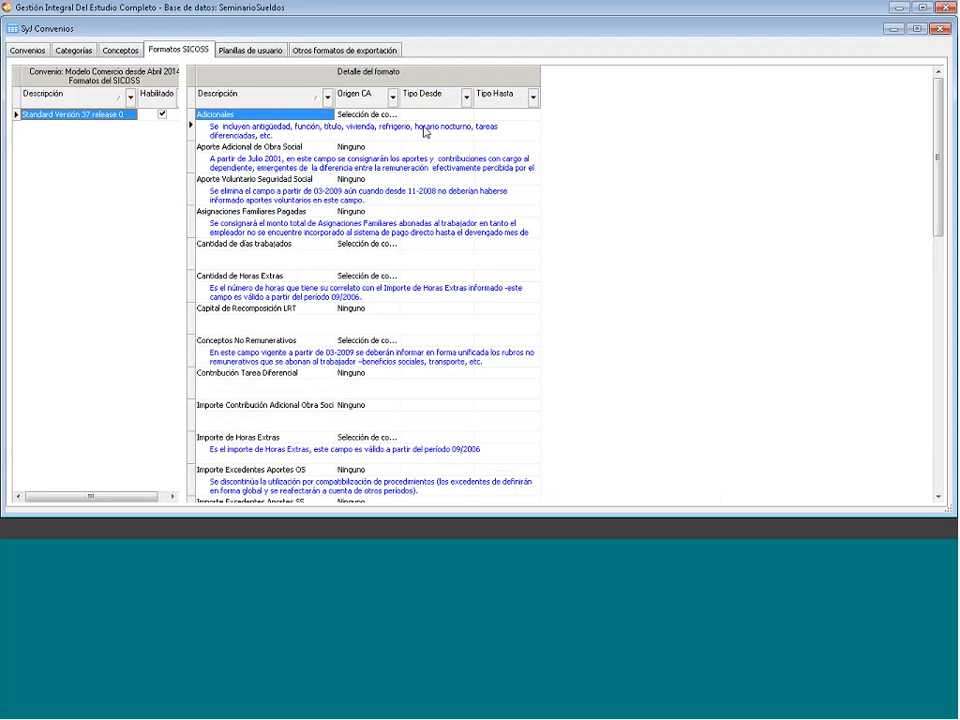
right_click(258, 118)
left_click(284, 137)
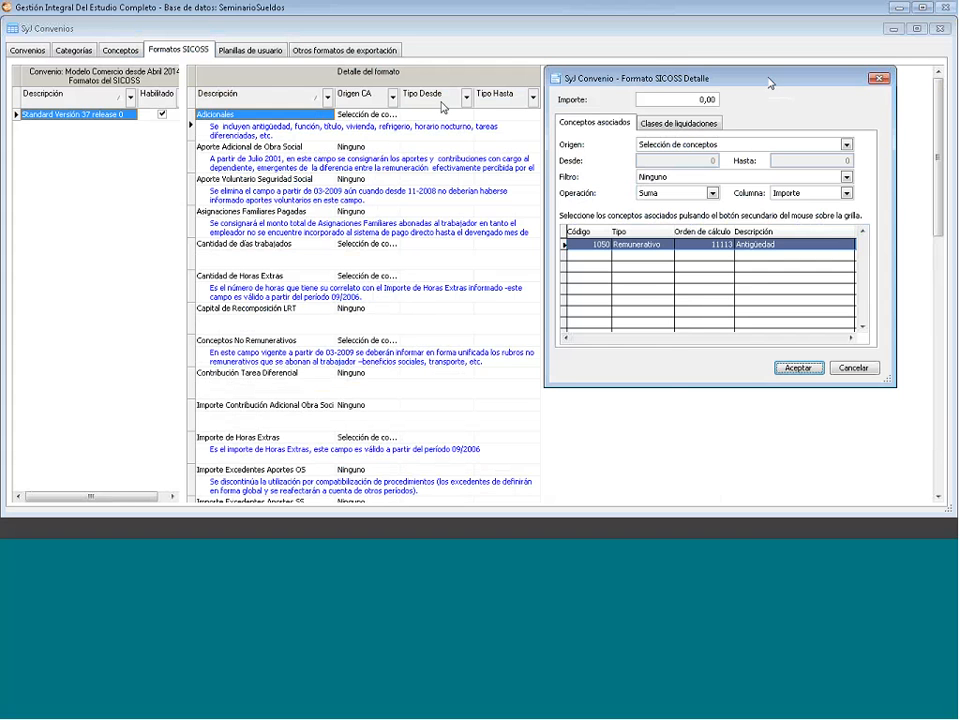
left_click_drag(772, 80, 444, 105)
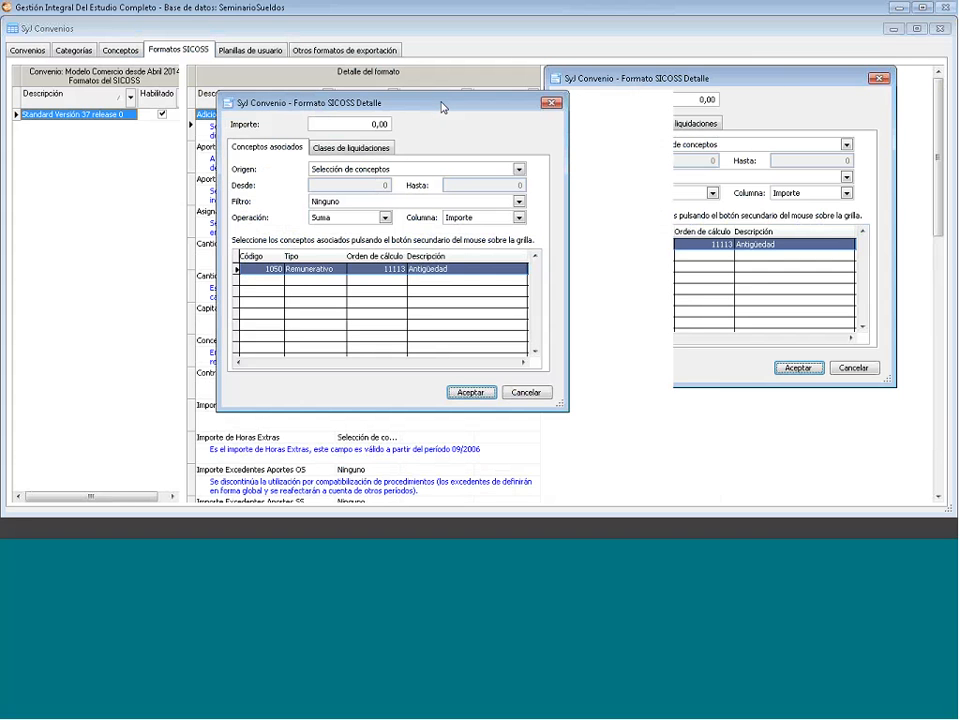
left_click_drag(423, 104, 406, 157)
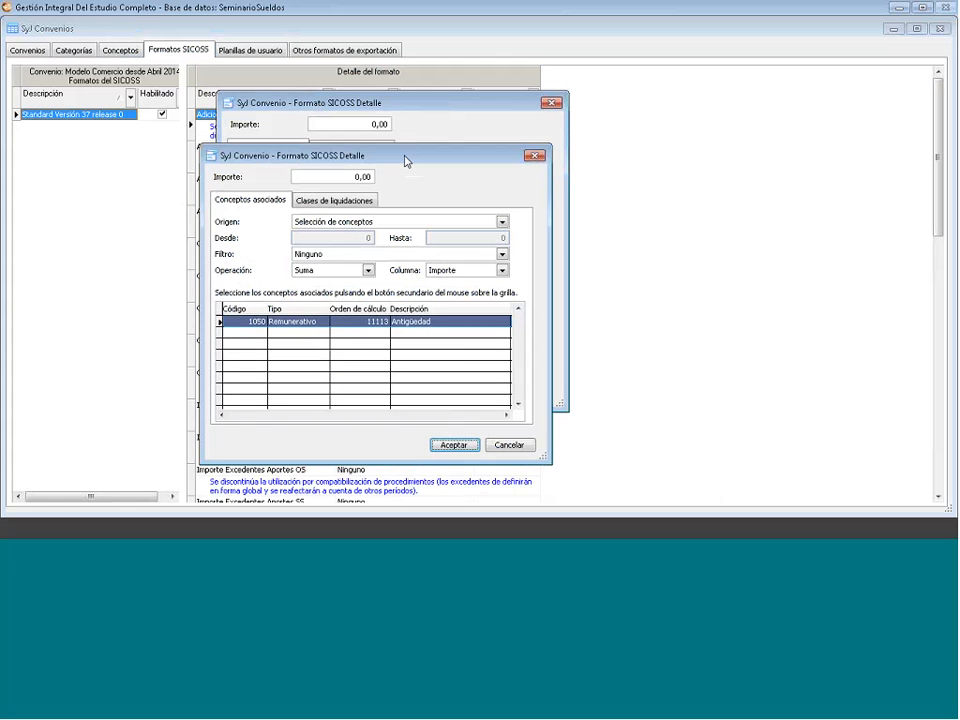
- Delete the existing Antigüedad association from the linked concepts grid
right_click(369, 321)
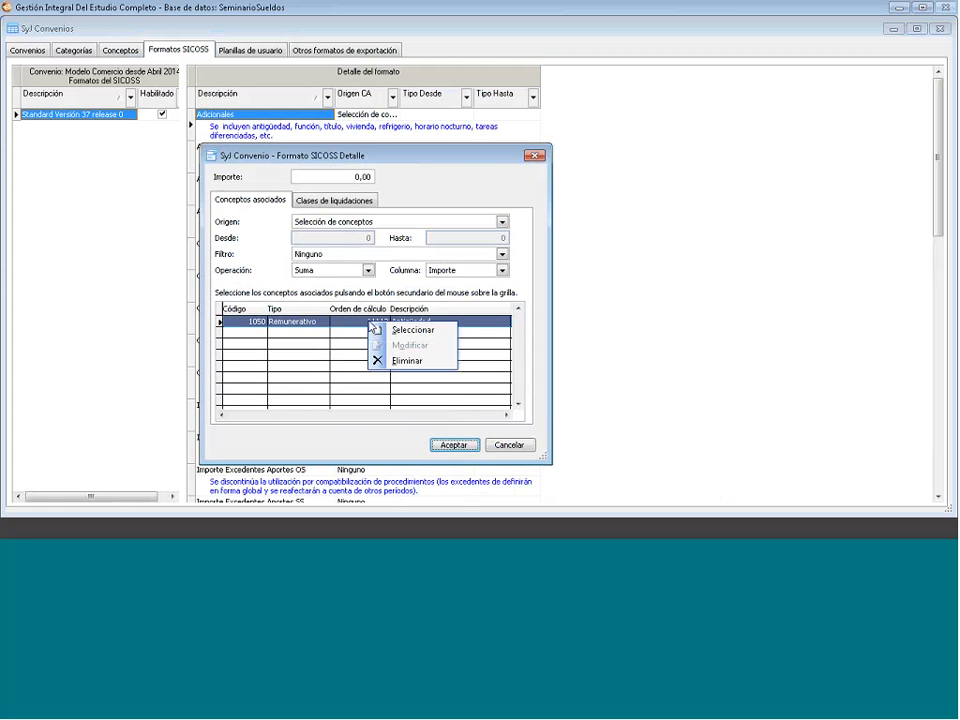
left_click(411, 358)
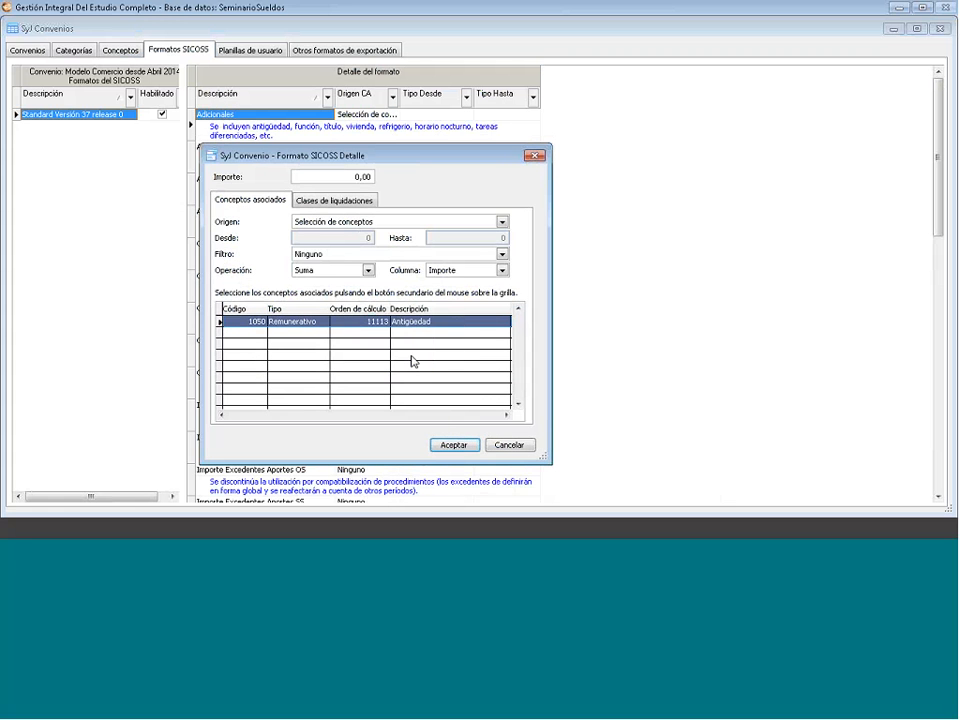
left_click(548, 315)
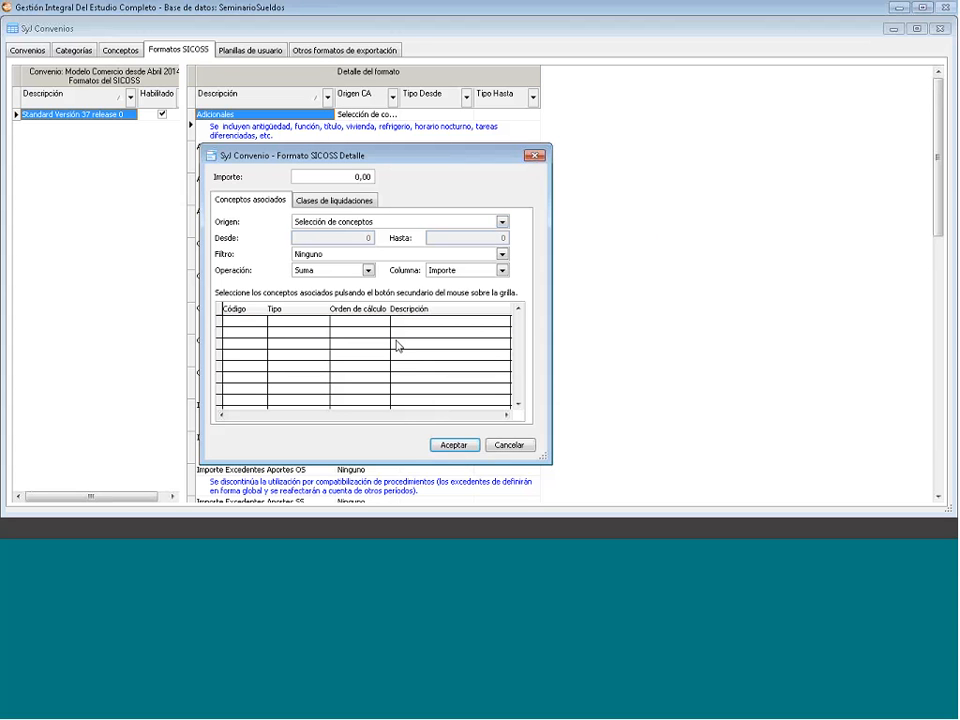
- Select concept 1050 Antigüedad as the summed concept and save the Adicionales item
right_click(397, 346)
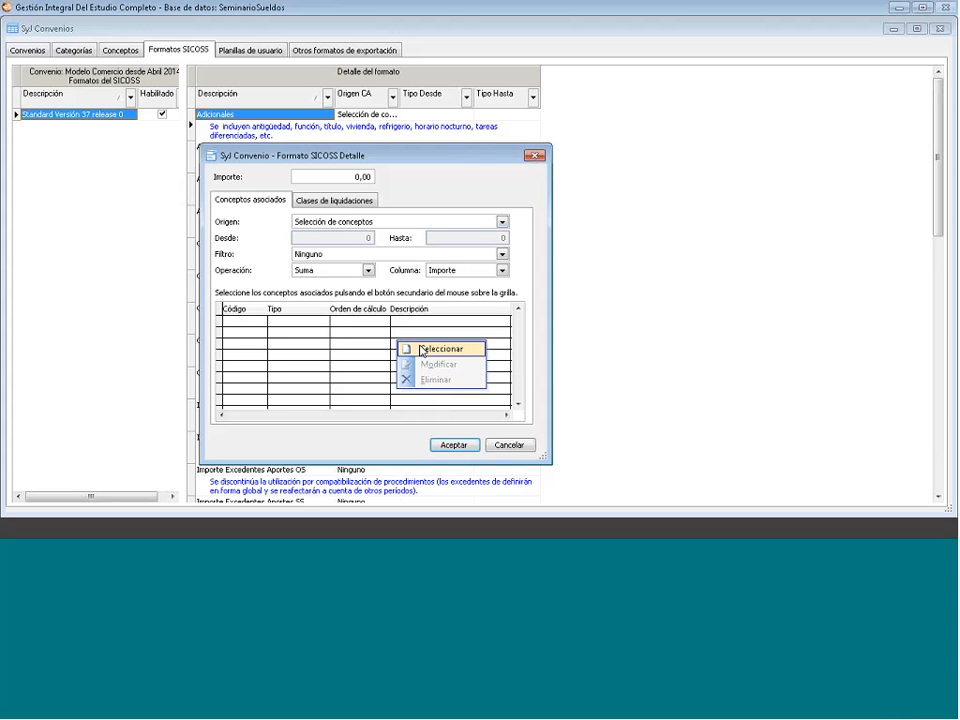
left_click(421, 349)
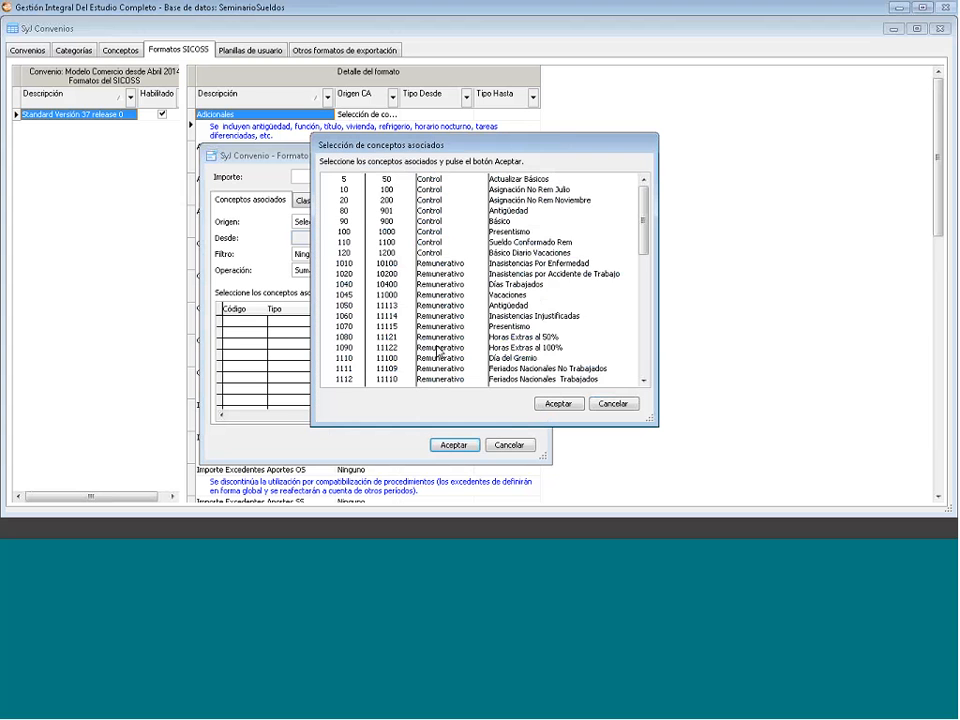
scroll(437, 352, "down", 1)
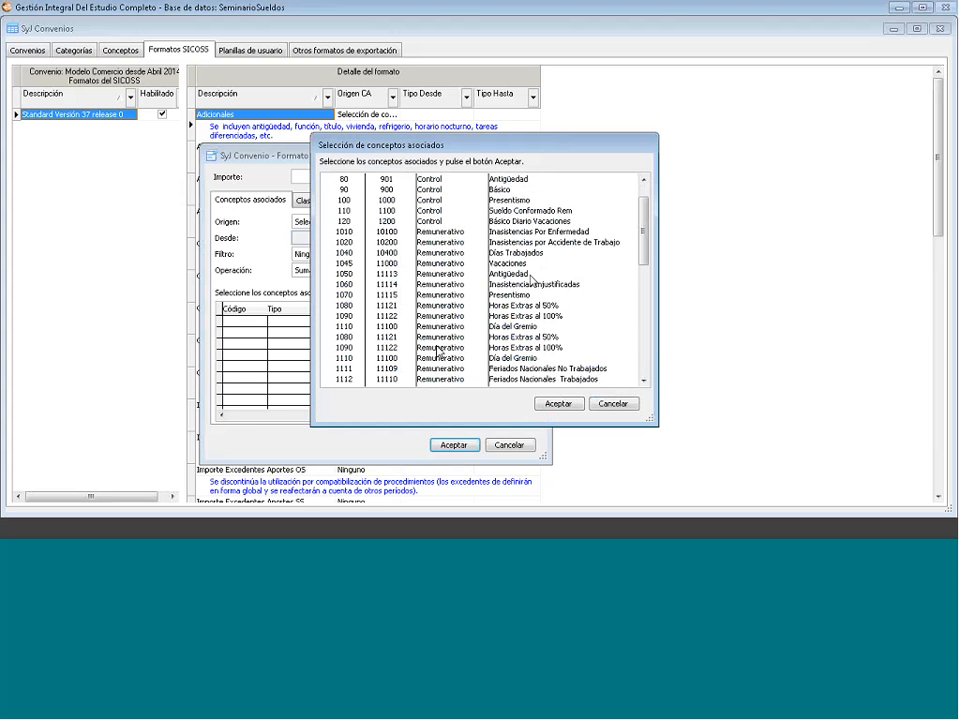
double_click(531, 274)
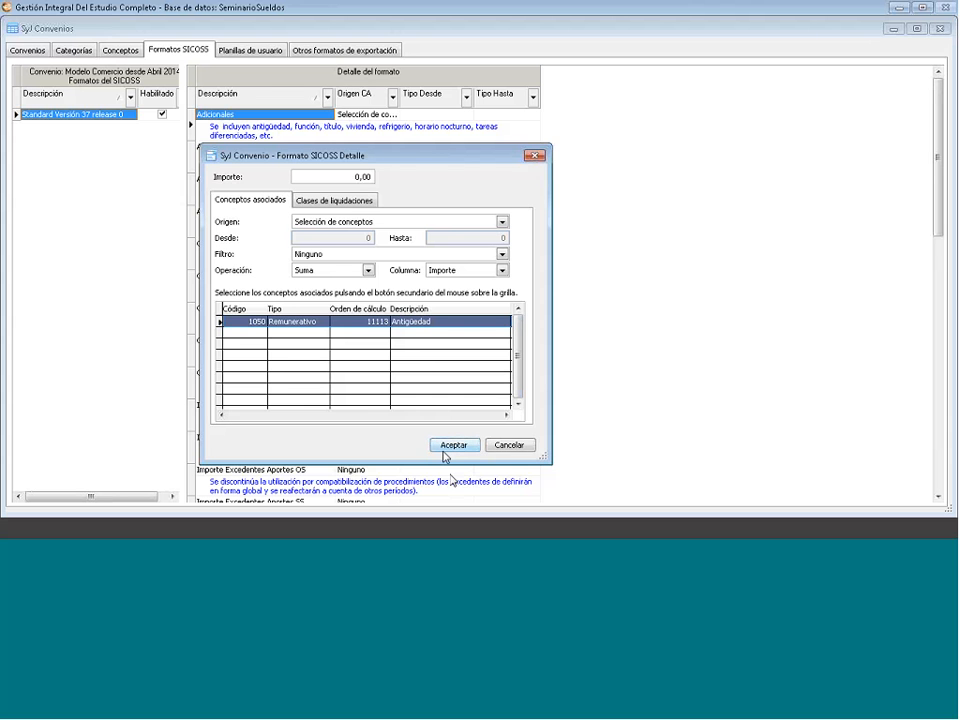
left_click(450, 445)
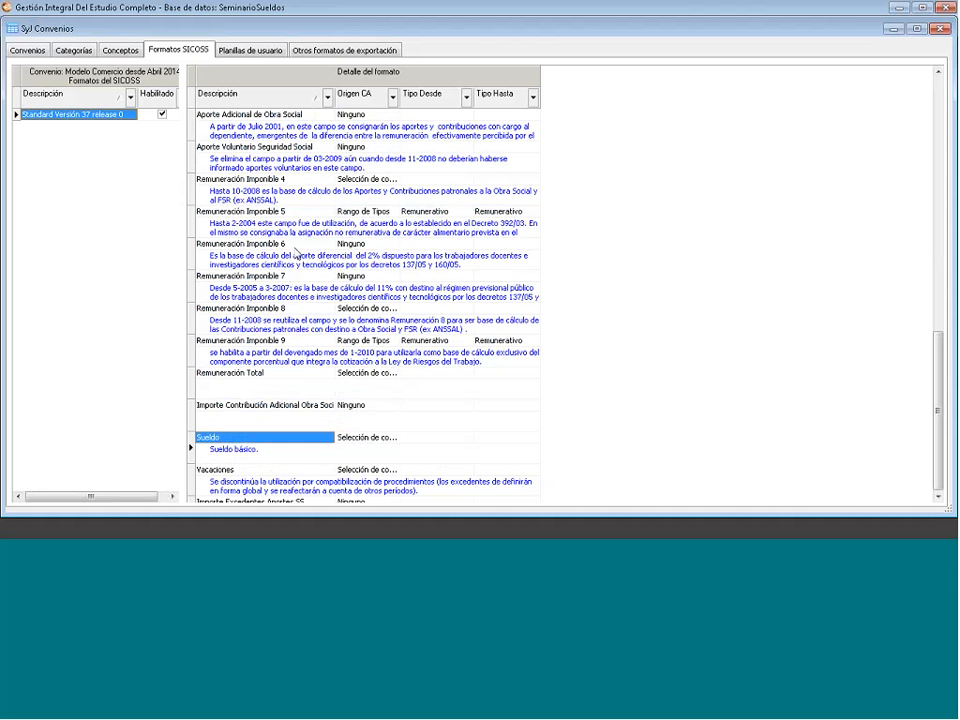
double_click(229, 440)
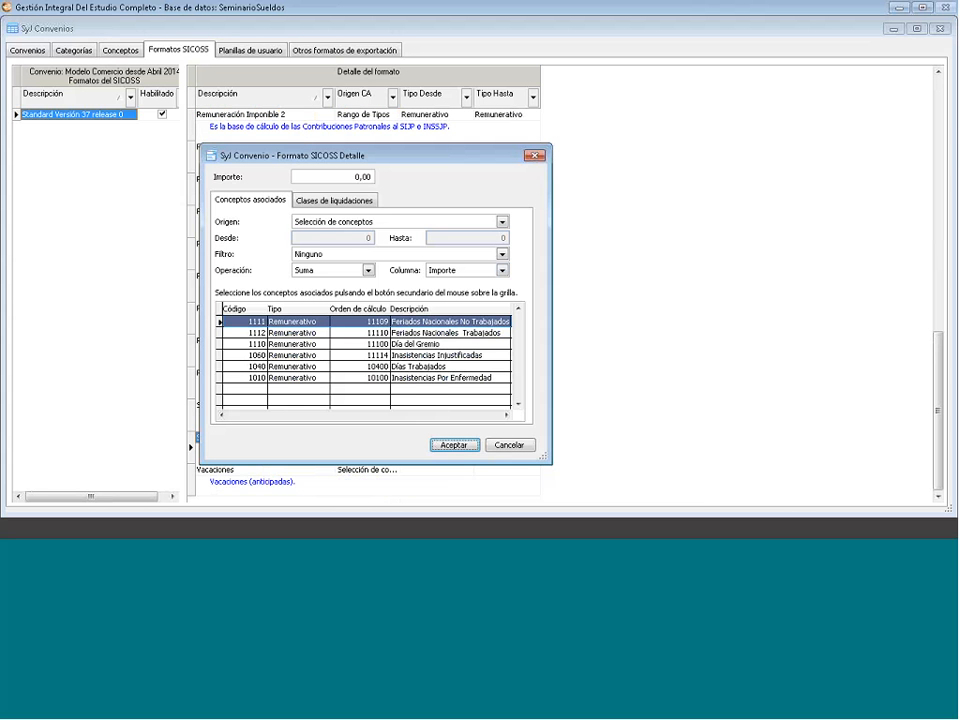
right_click(350, 400)
left_click(373, 410)
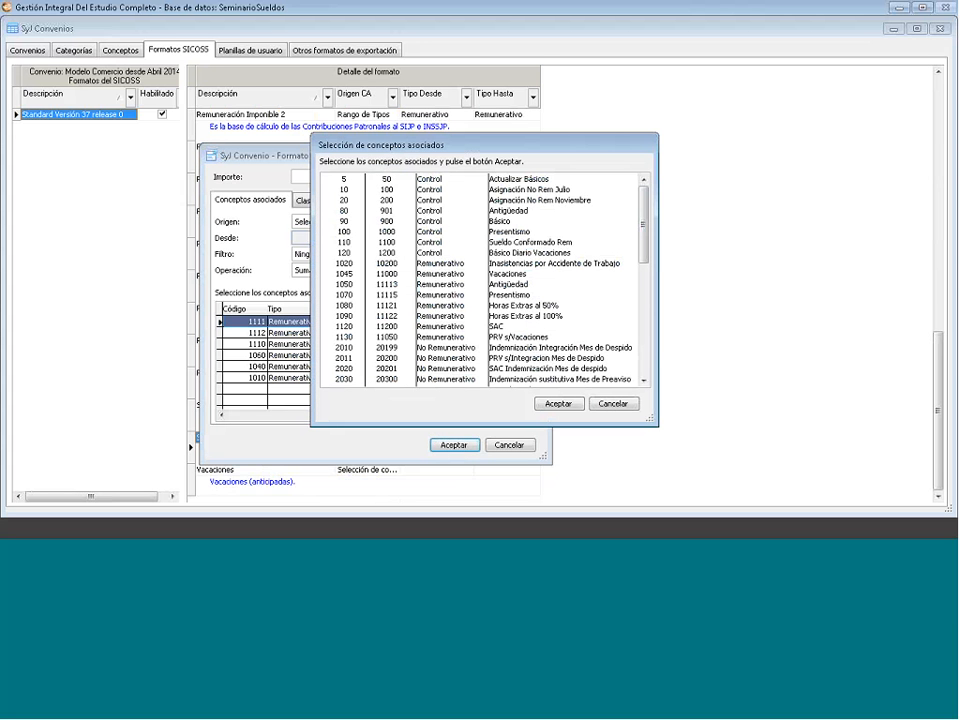
left_click(520, 286)
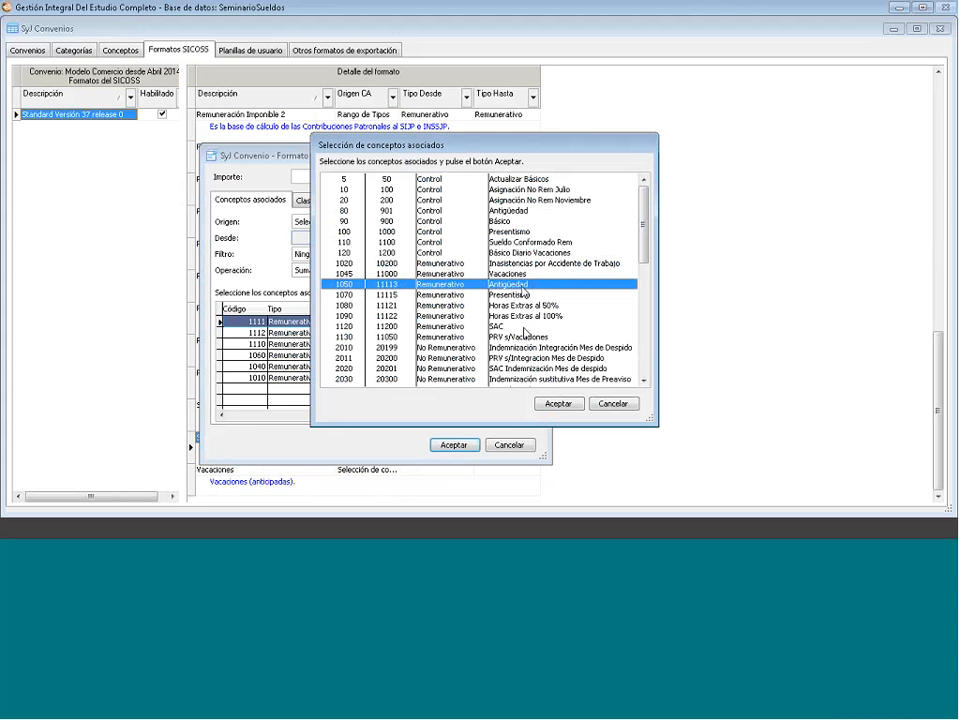
left_click(558, 404)
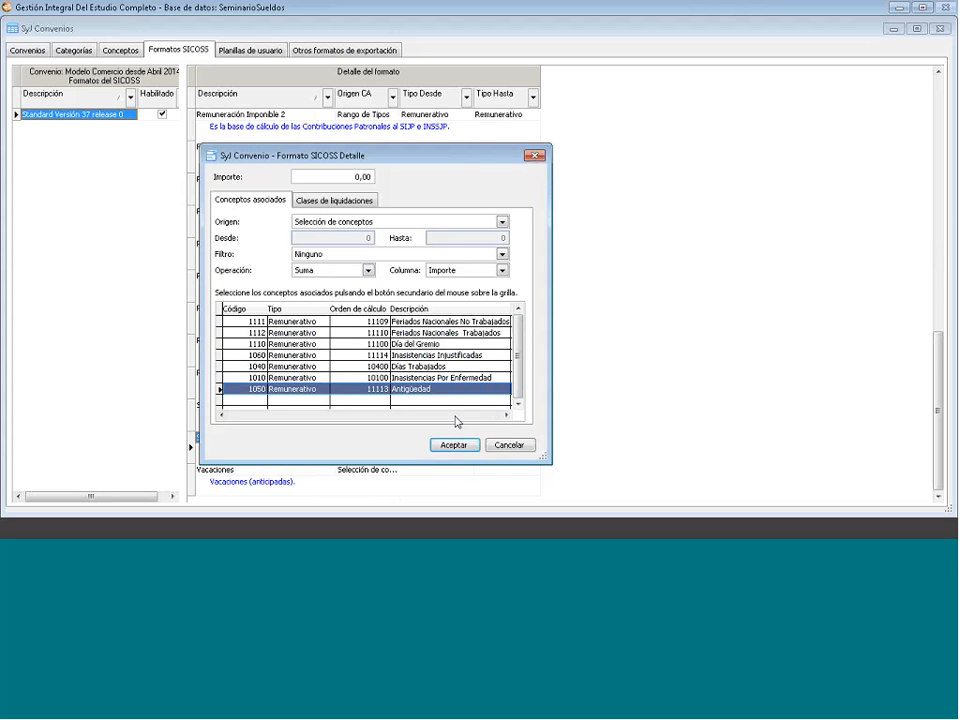
key("Delete")
left_click(558, 318)
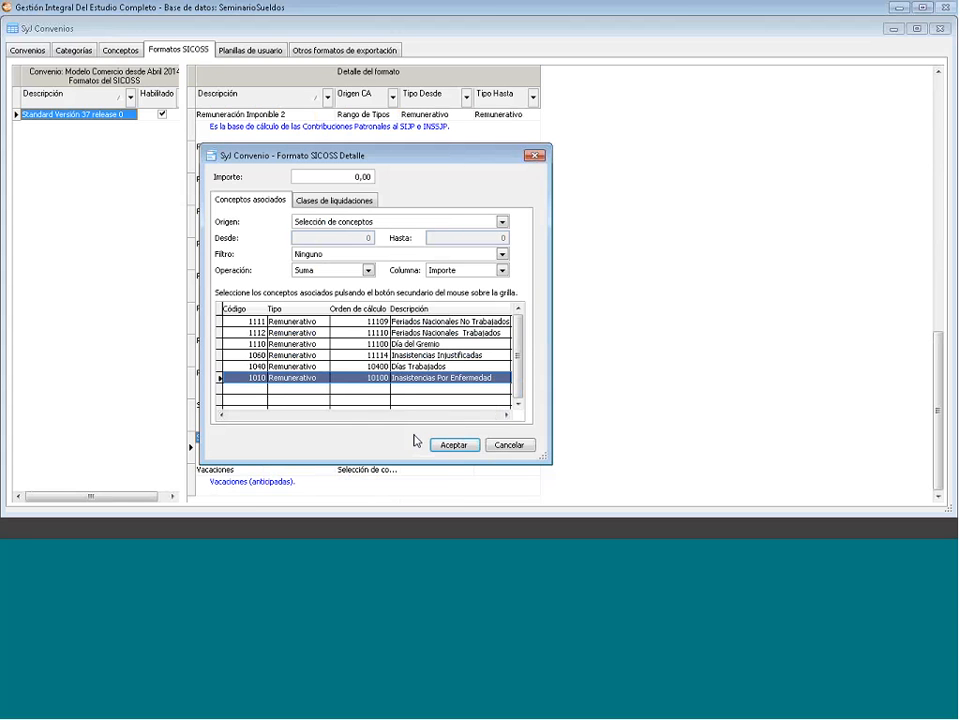
left_click(517, 446)
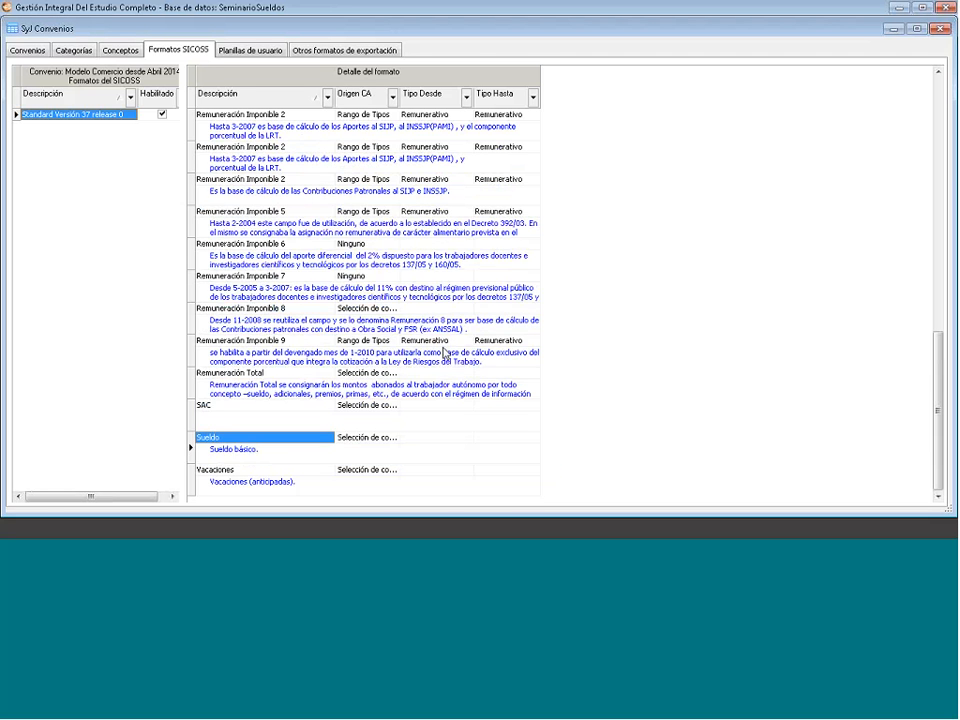
- Select the Adicionales format item, glance at the Conceptos list, and return to Formatos SICOSS
scroll(444, 352, "up", 5)
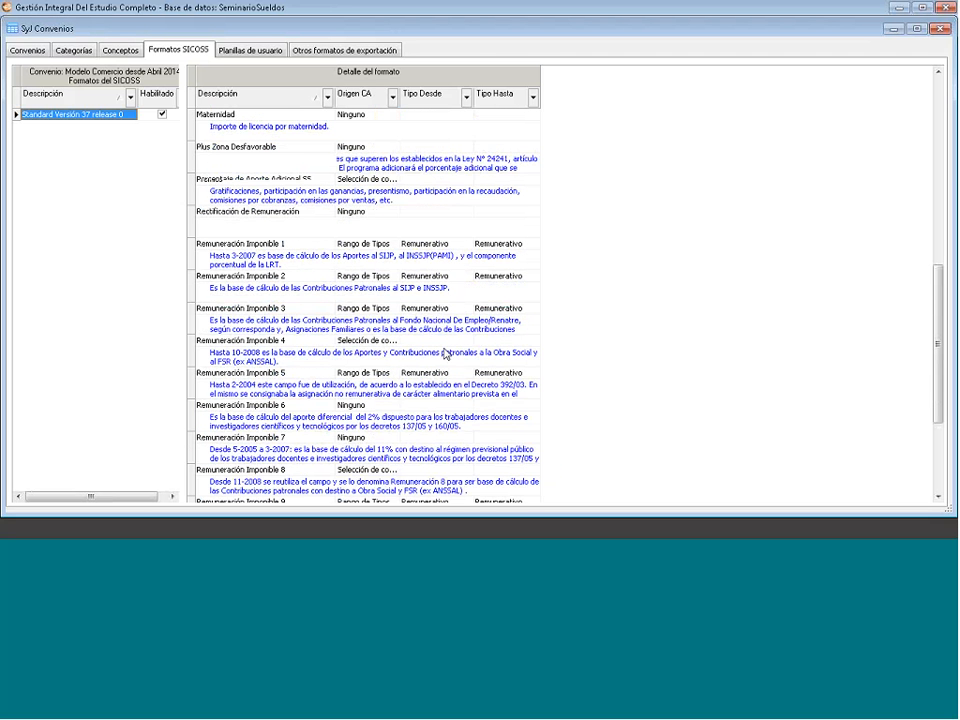
scroll(444, 352, "up", 8)
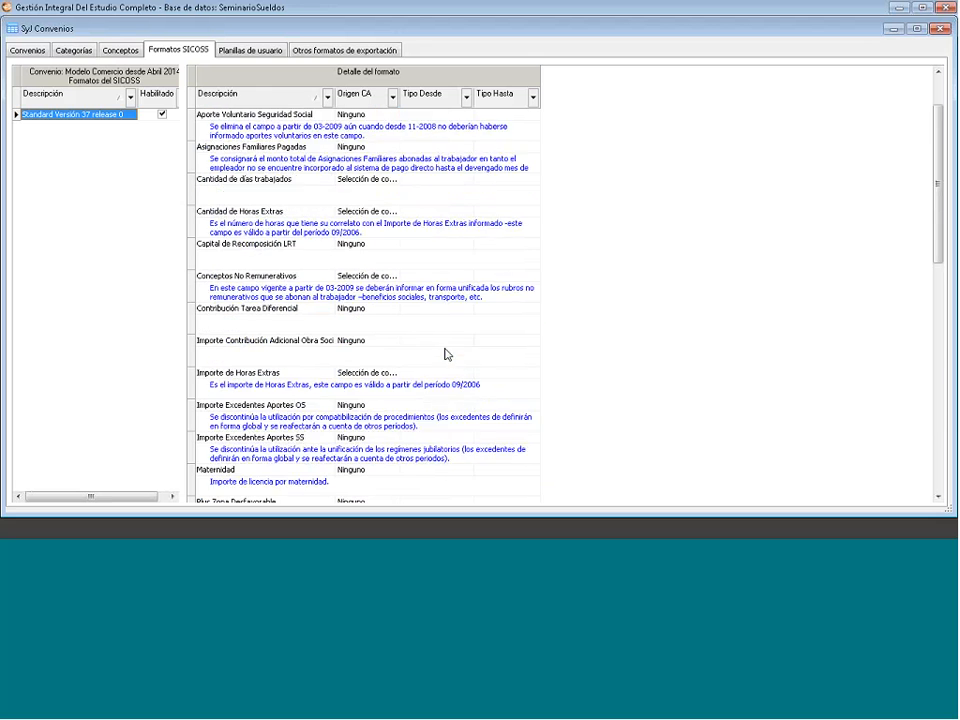
left_click(259, 116)
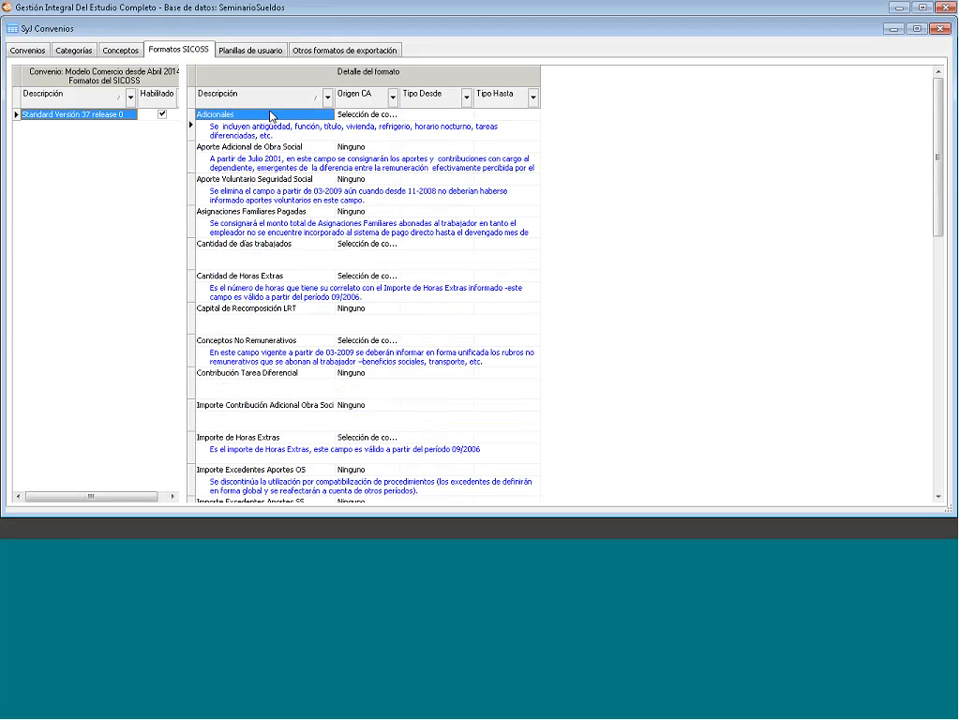
left_click(112, 51)
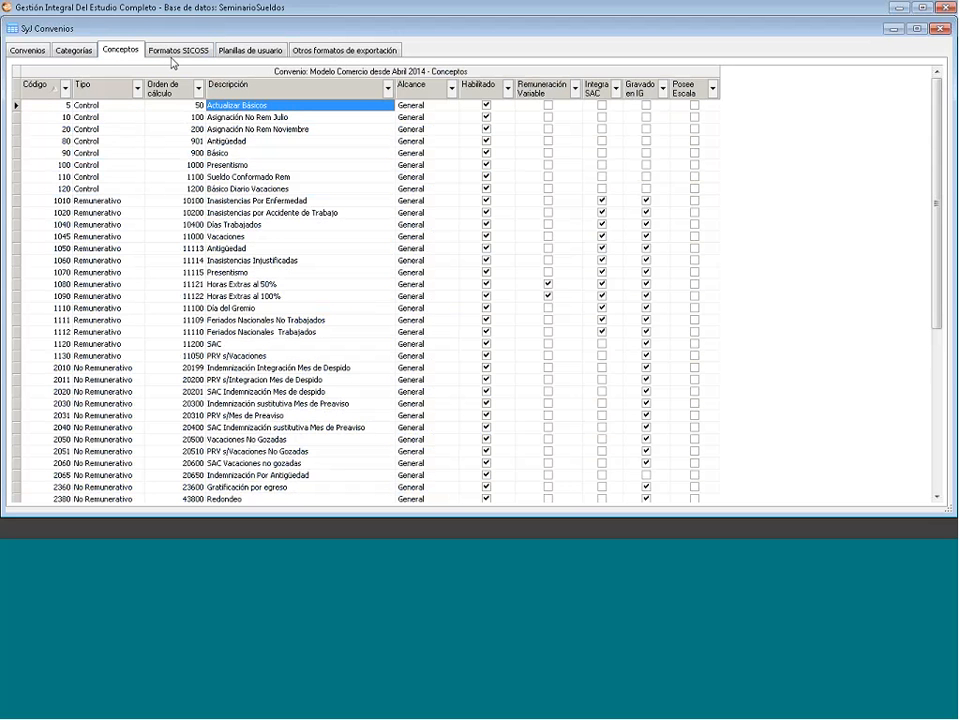
left_click(184, 53)
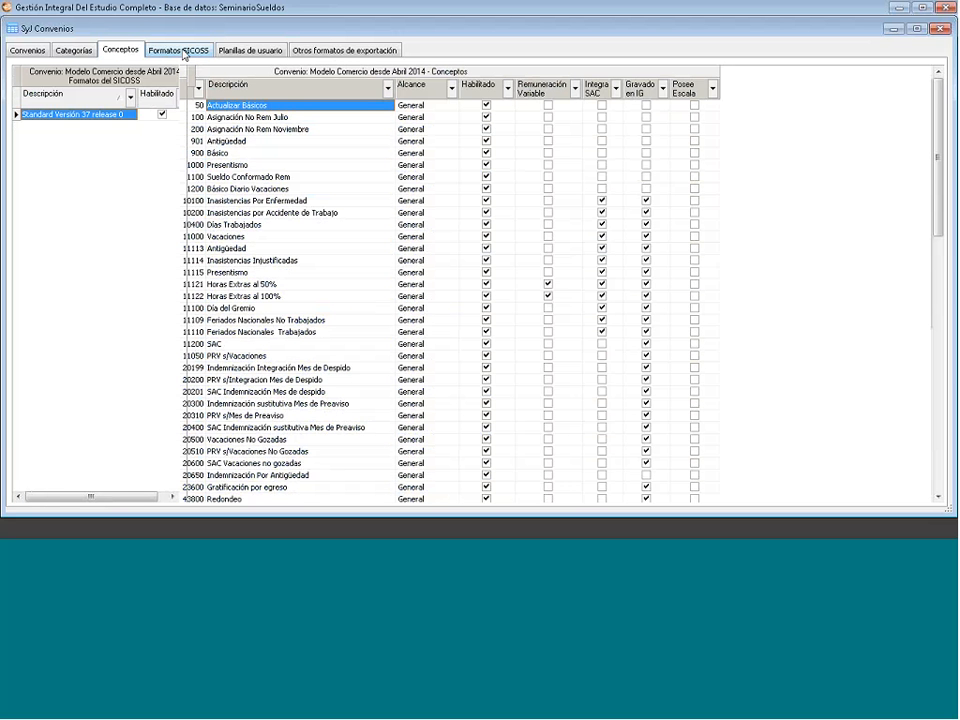
- Review Rectificación de Remuneración, then show Planillas de usuario with Borrador Liquidaciones
scroll(320, 380, "down", 1)
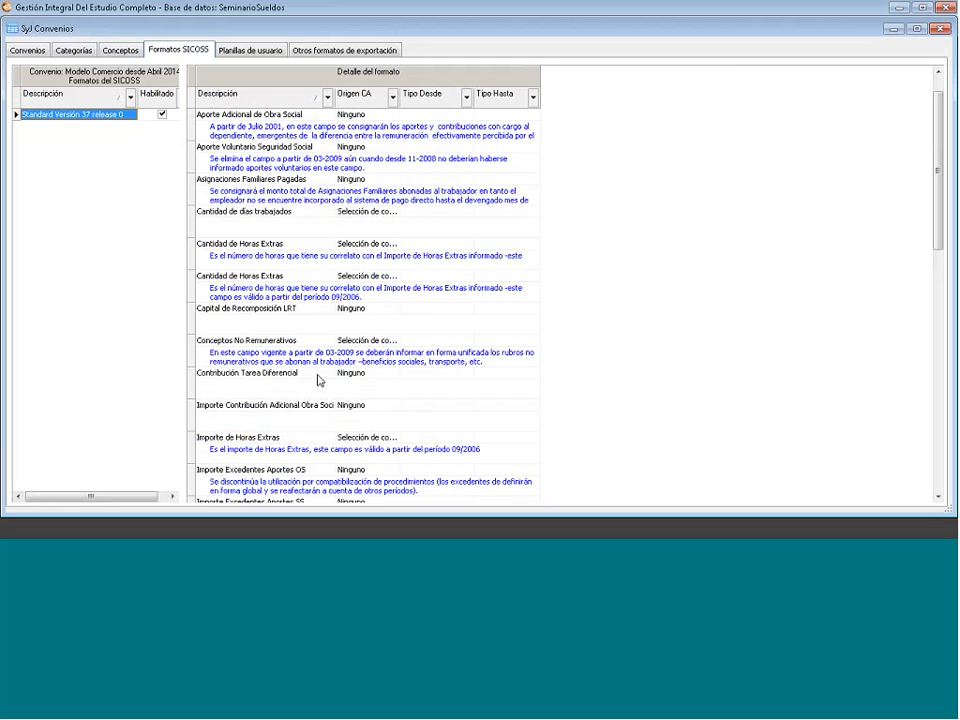
scroll(320, 380, "down", 2)
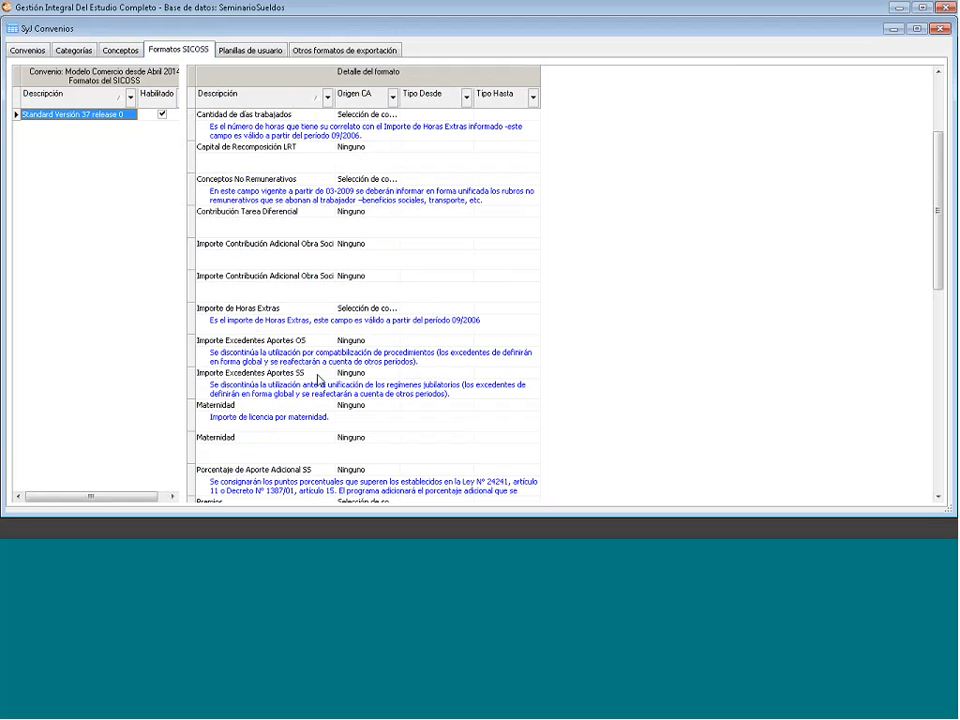
scroll(320, 380, "down", 2)
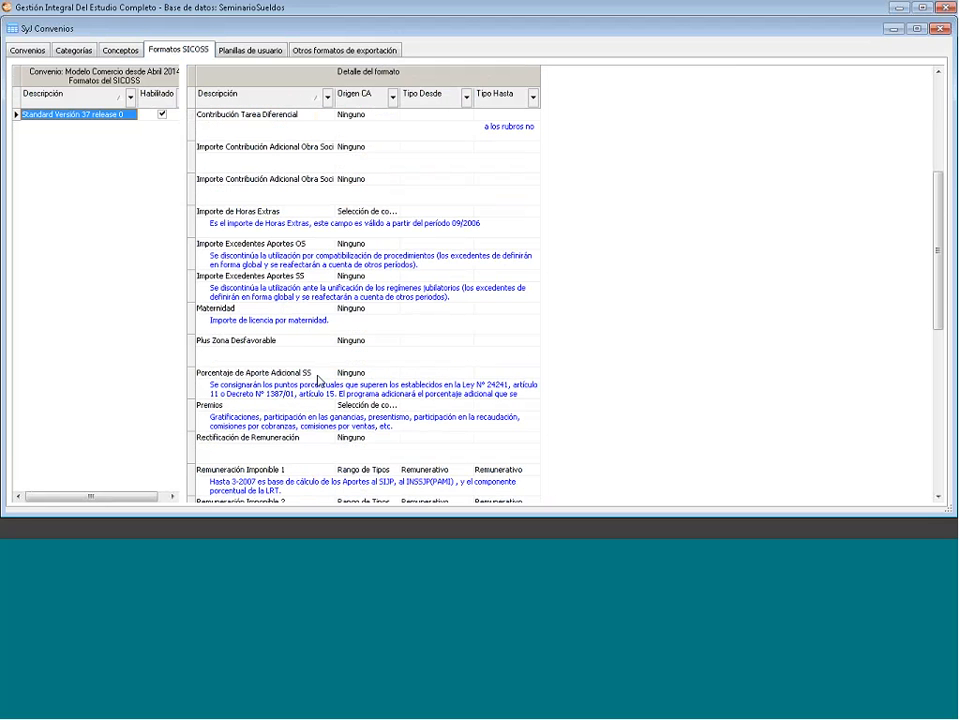
left_click(320, 380)
scroll(320, 380, "down", 3)
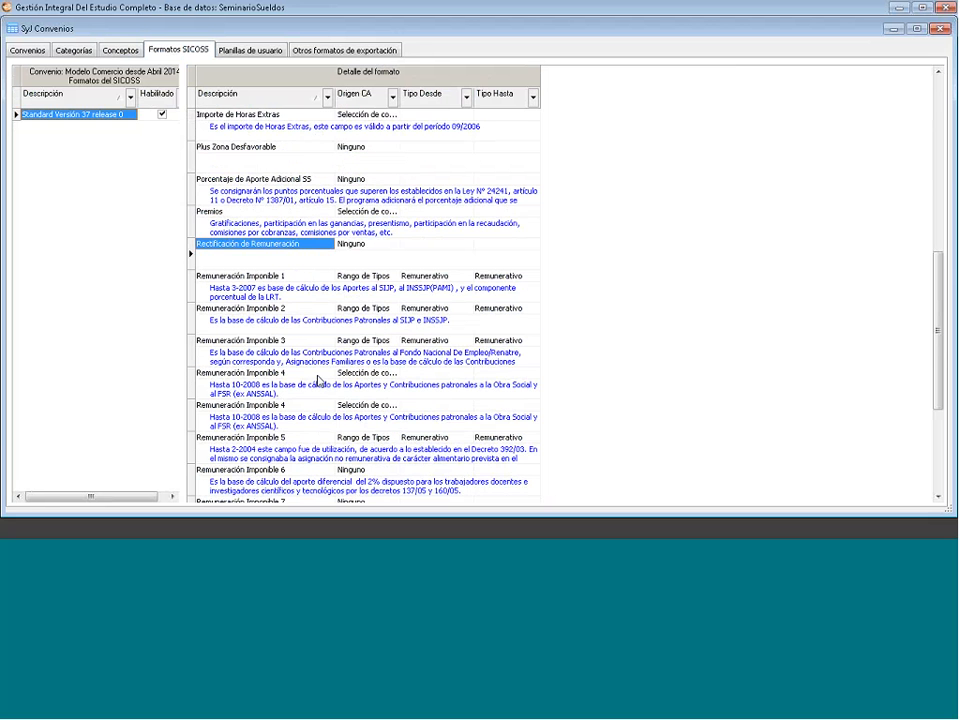
scroll(318, 380, "down", 4)
scroll(318, 380, "up", 8)
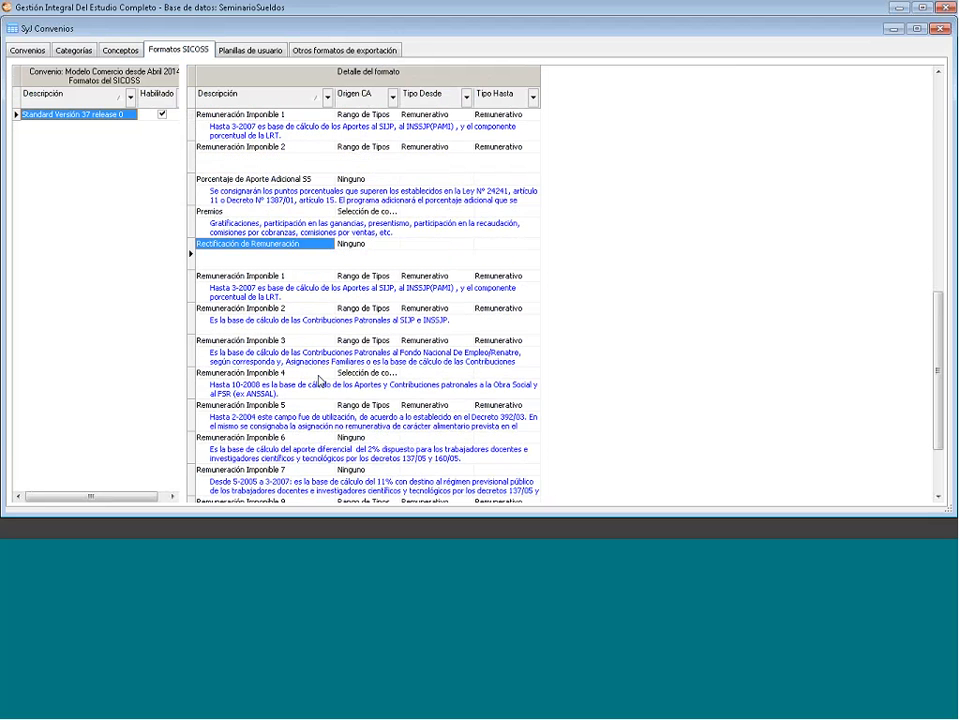
left_click(241, 50)
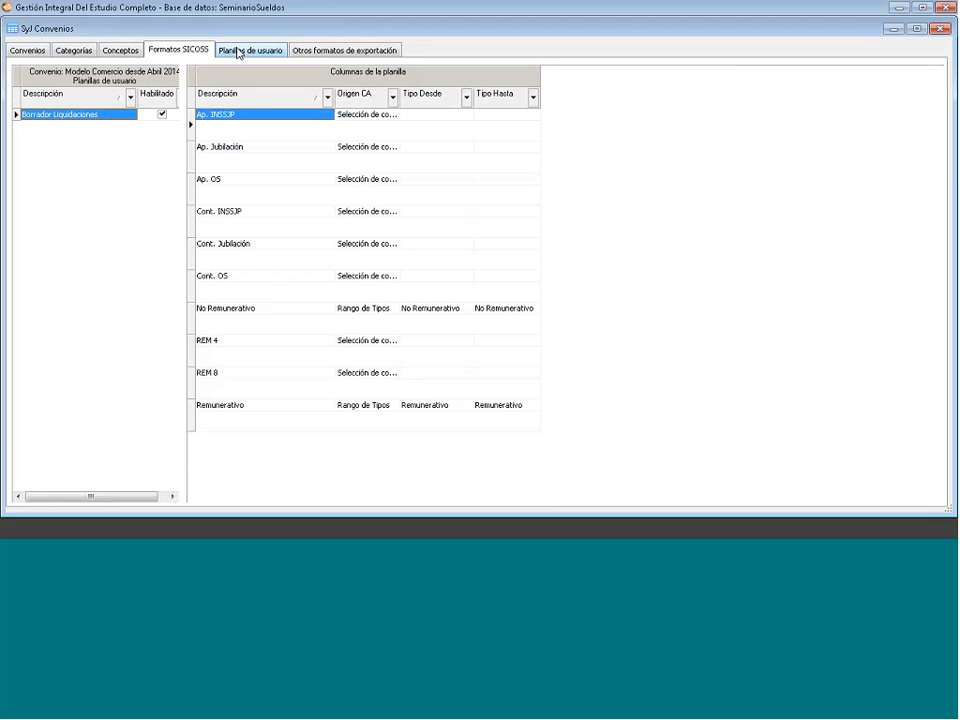
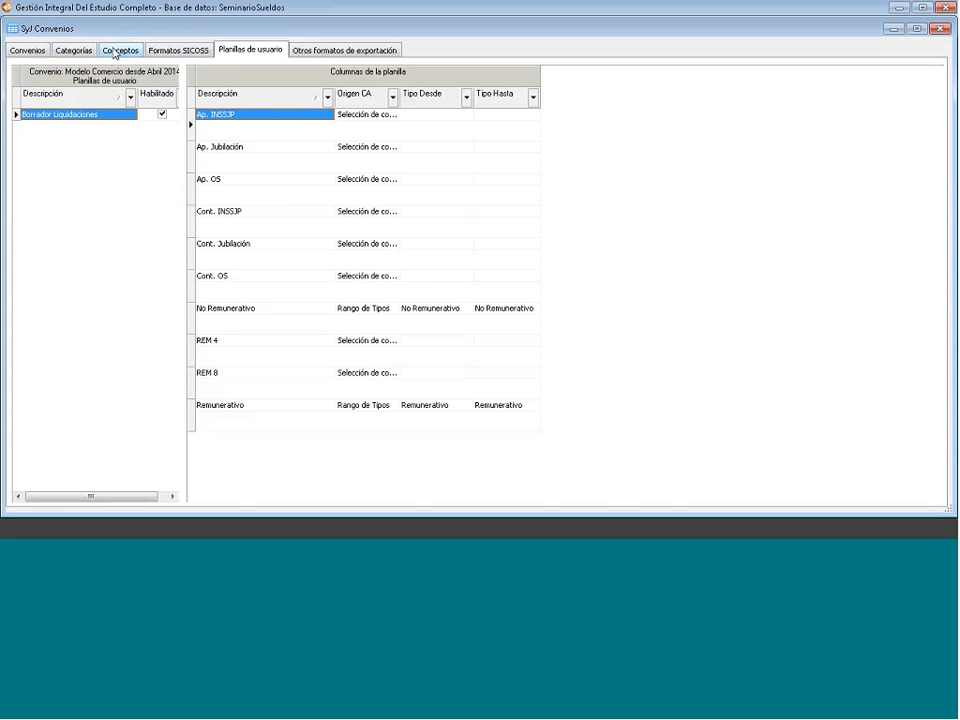
- Glance at the agreement's Conceptos, then open and close the user sheet selection view
left_click(116, 52)
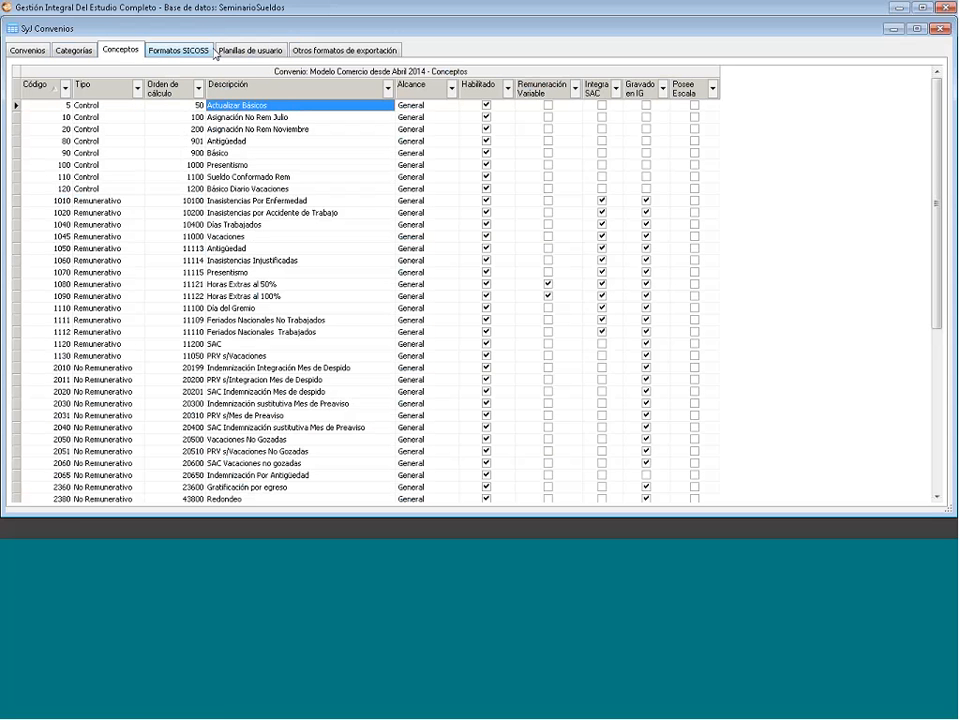
left_click(245, 47)
right_click(111, 164)
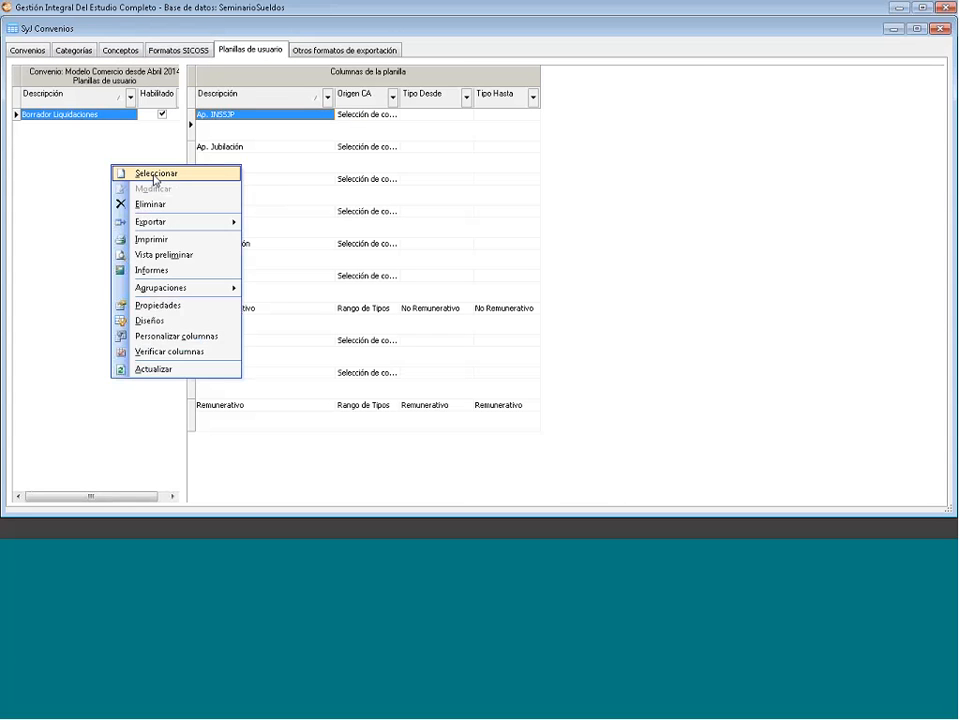
left_click(153, 175)
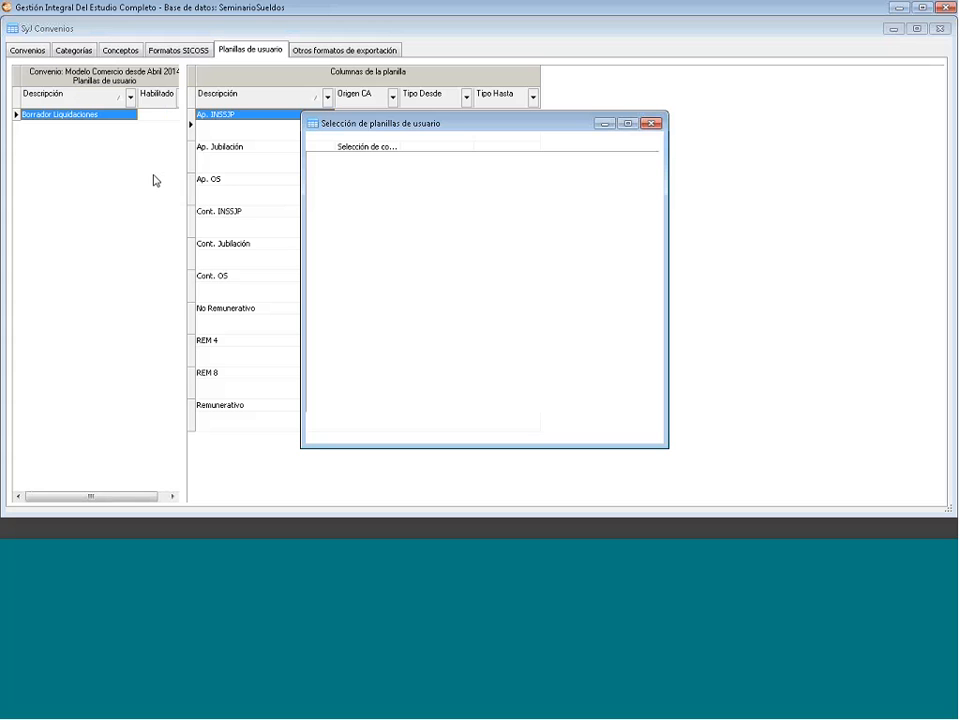
left_click(649, 122)
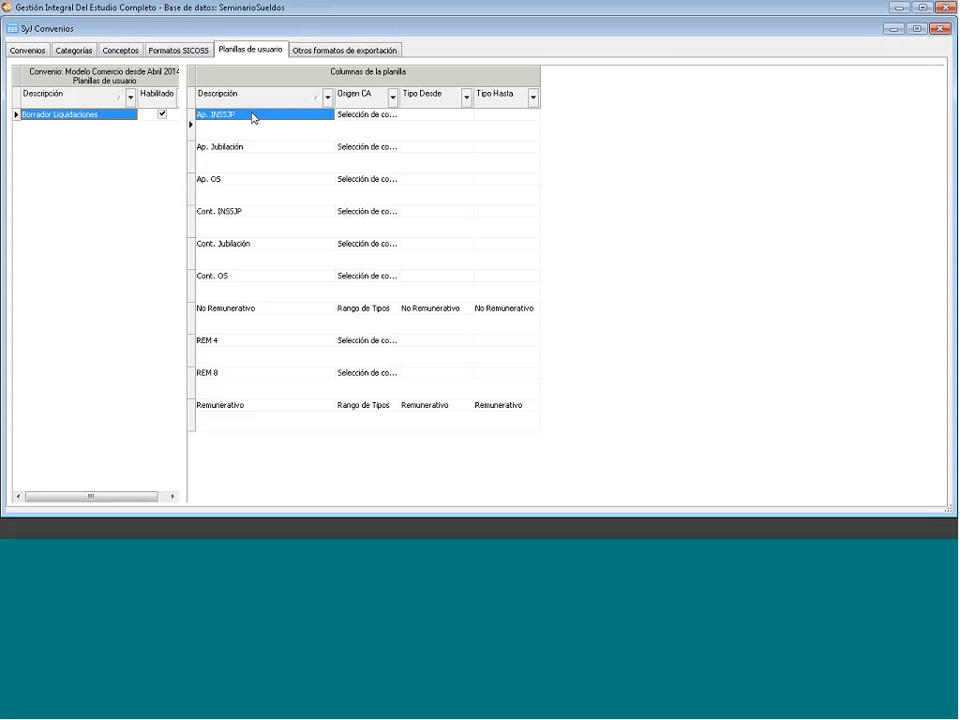
- Inspect the Ap. INSSJP column details and close them
double_click(253, 117)
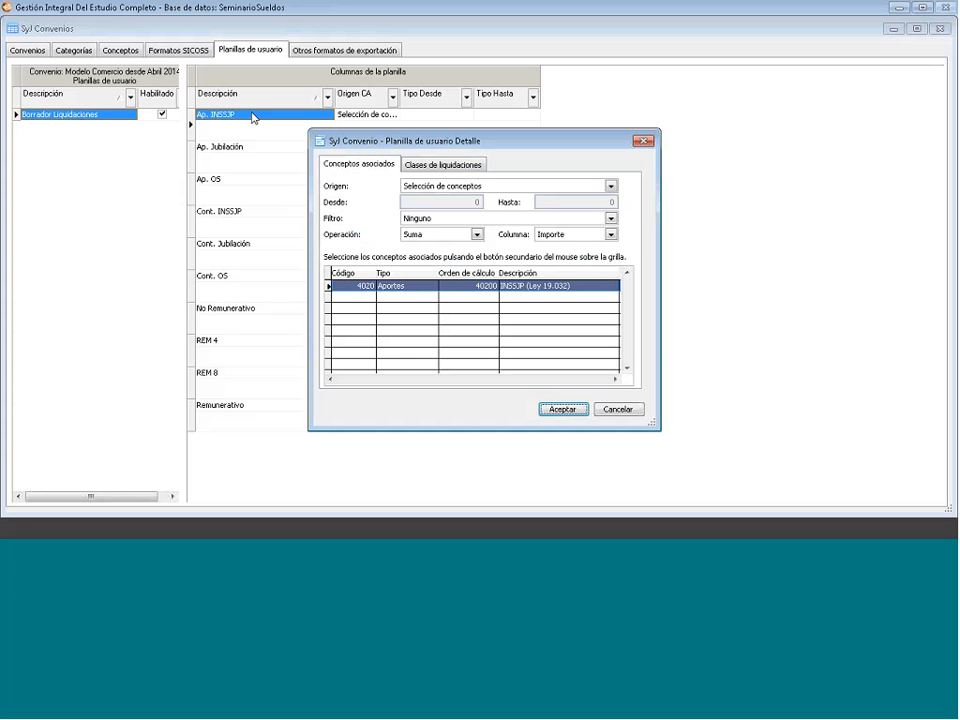
left_click(644, 143)
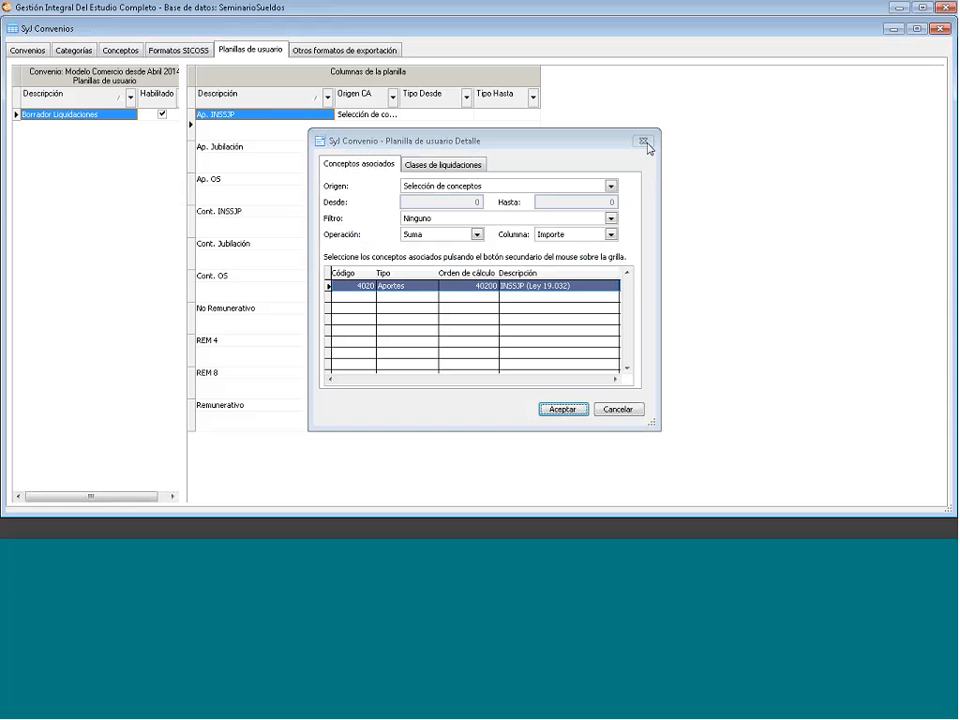
left_click(231, 167)
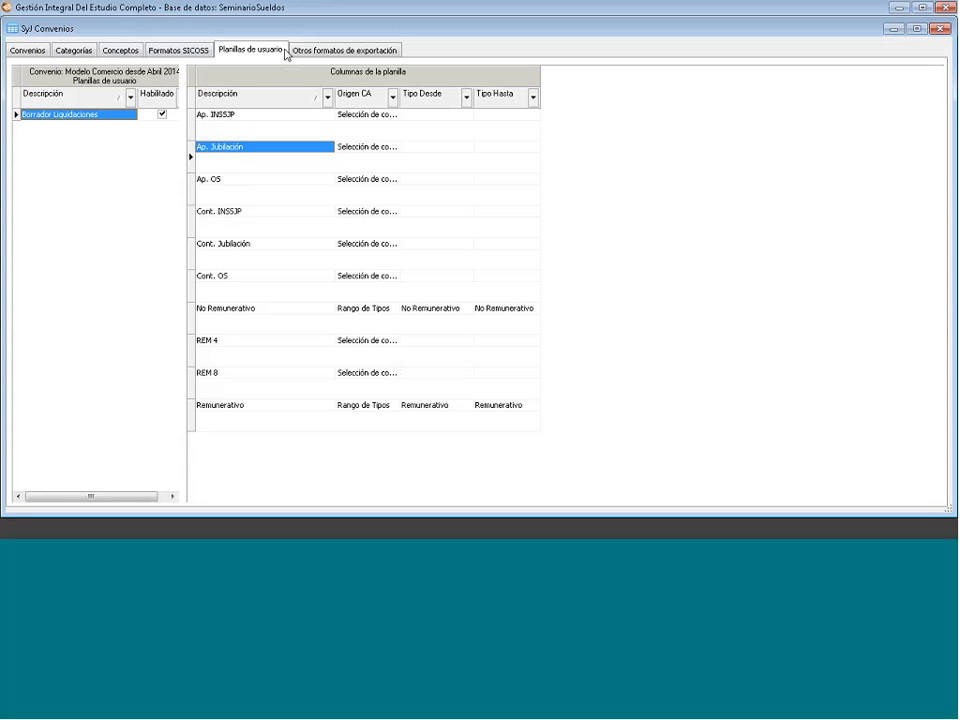
- Review the Otros formatos de exportación tab and its grid actions without choosing one
left_click(359, 53)
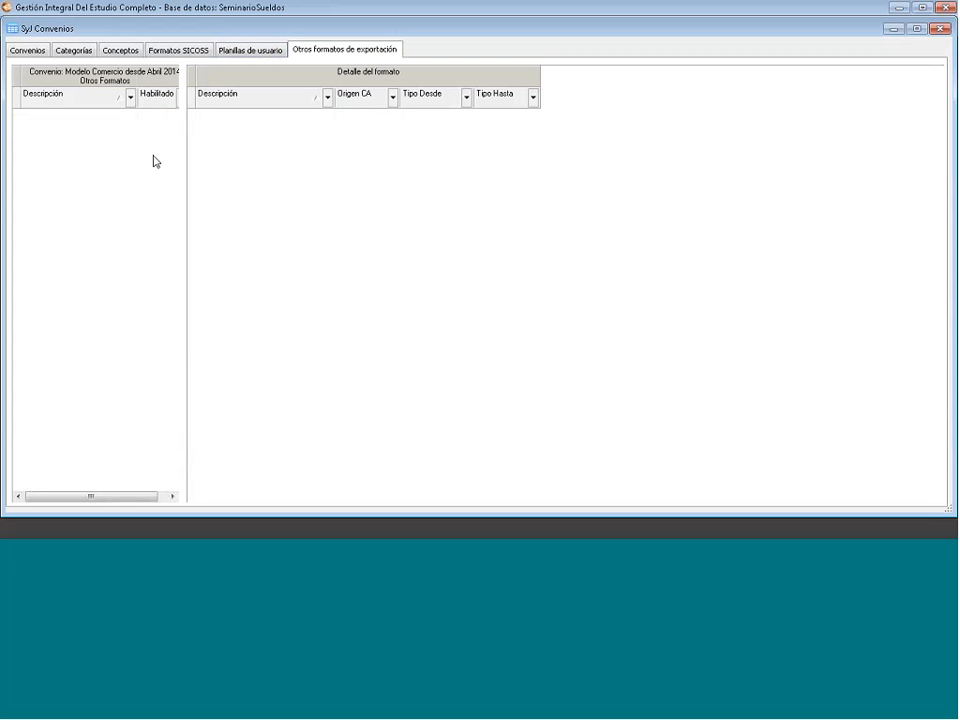
right_click(50, 144)
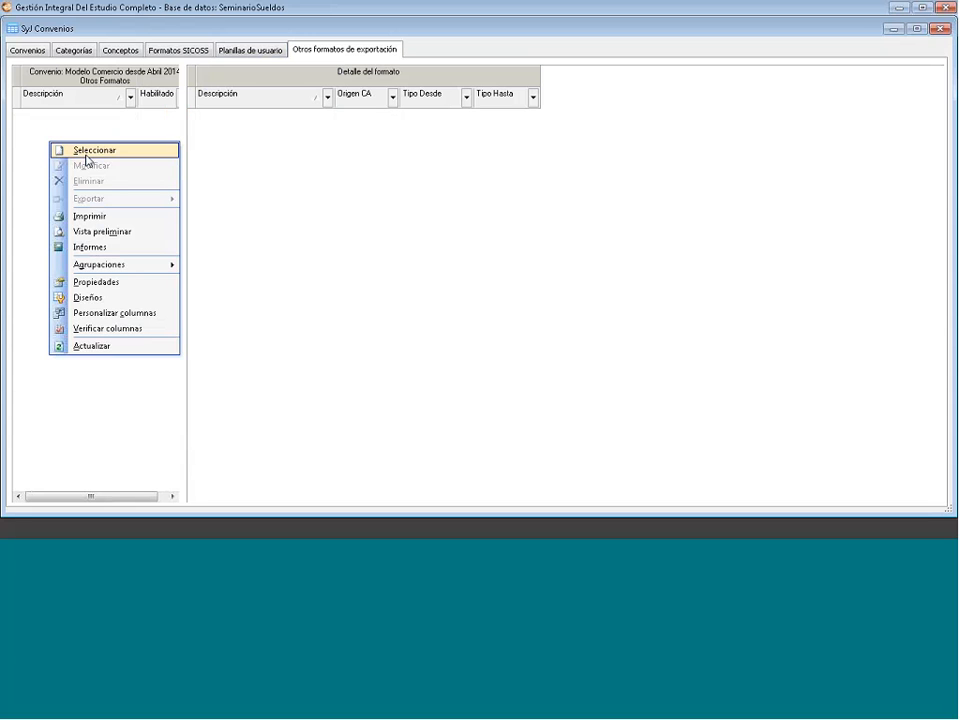
left_click(256, 158)
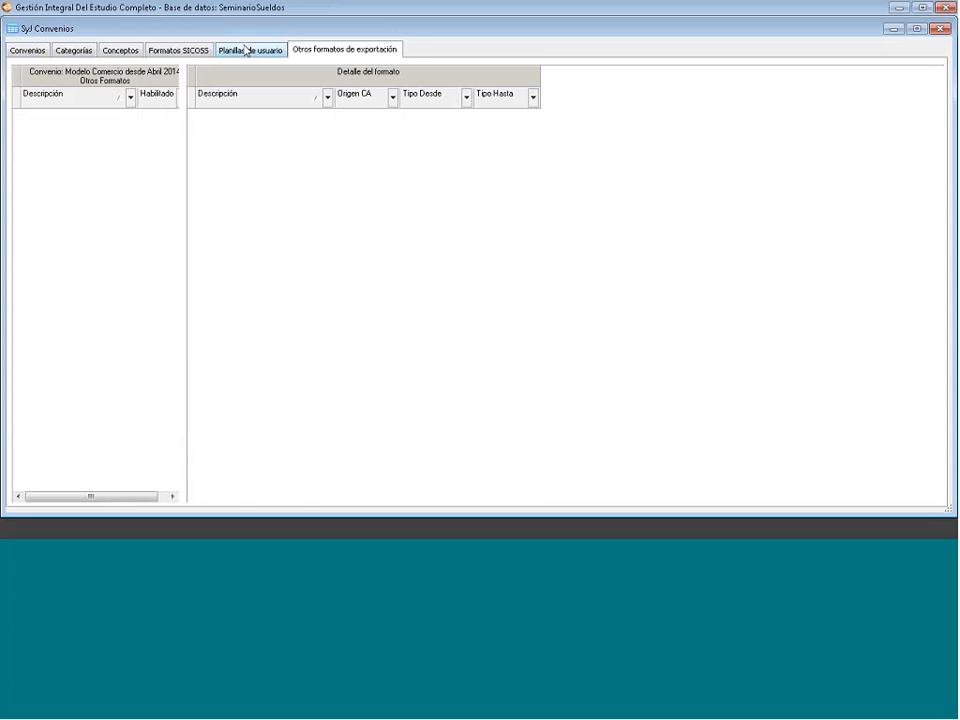
- Browse the Formatos SICOSS, Conceptos, Categorías and Convenios tabs, then close the Convenios window
left_click(248, 50)
left_click(180, 50)
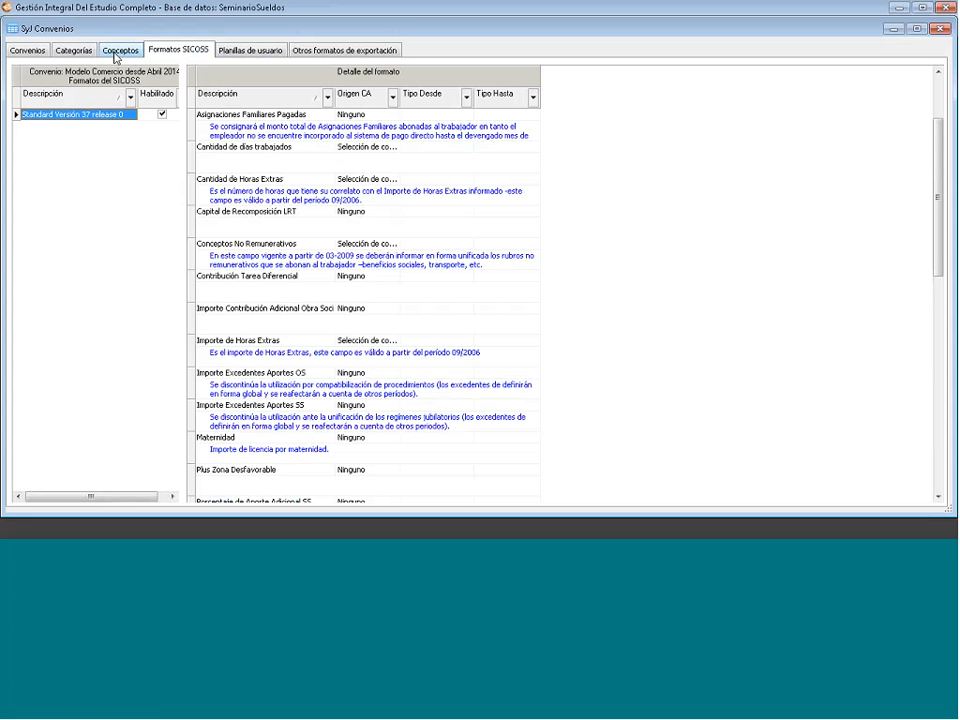
left_click(115, 54)
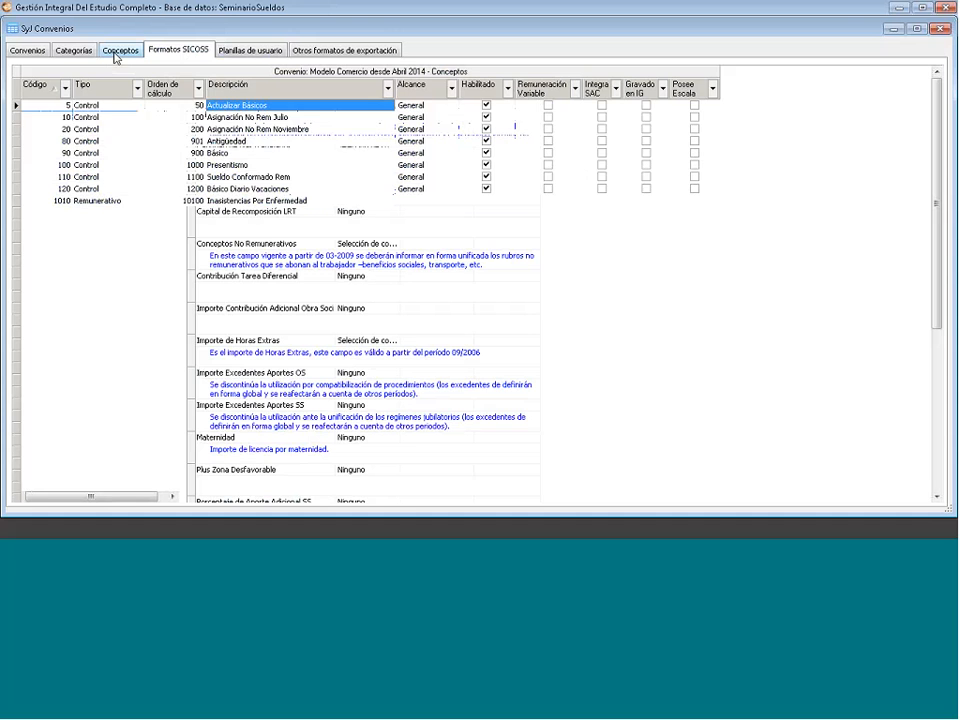
left_click(65, 56)
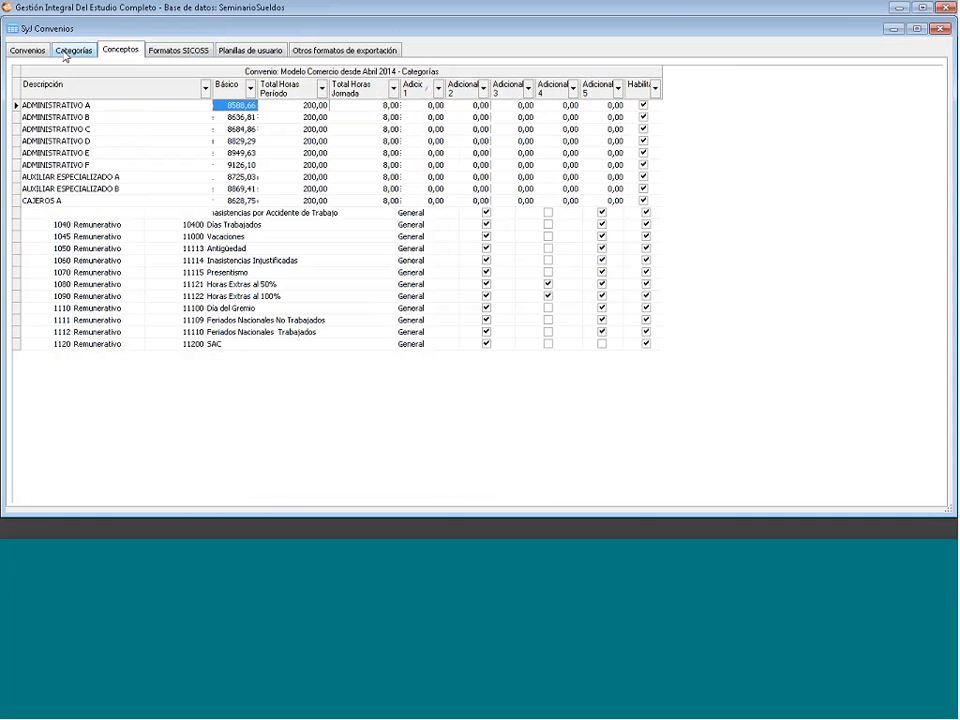
left_click(30, 52)
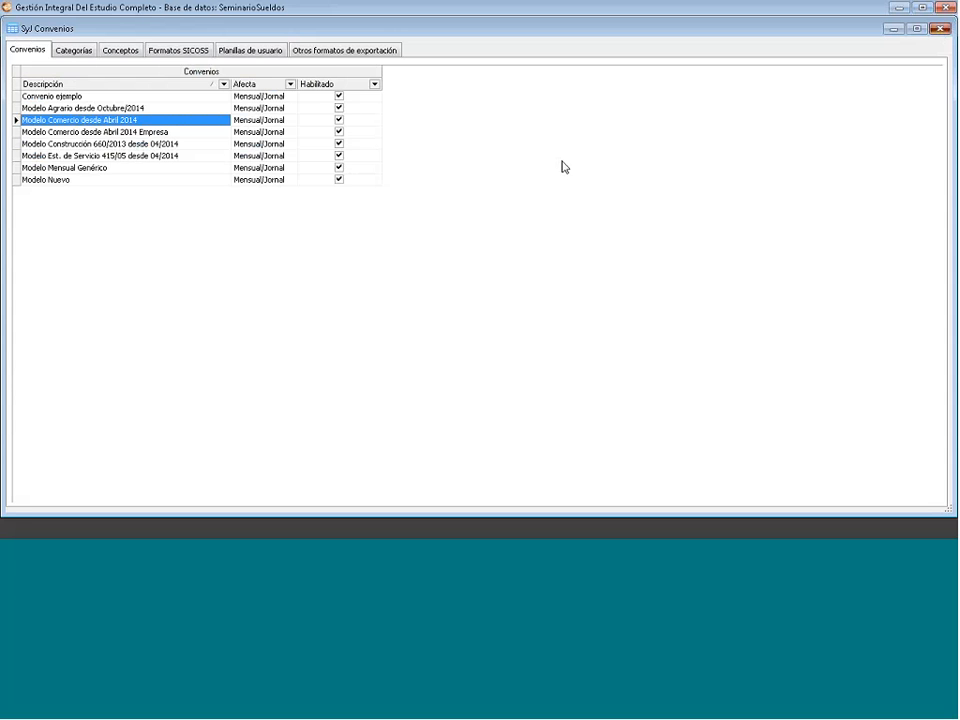
left_click(940, 29)
- Expand Convenios > Funciones and review the De Cantidad table, including Buscar en escala
left_click(19, 110)
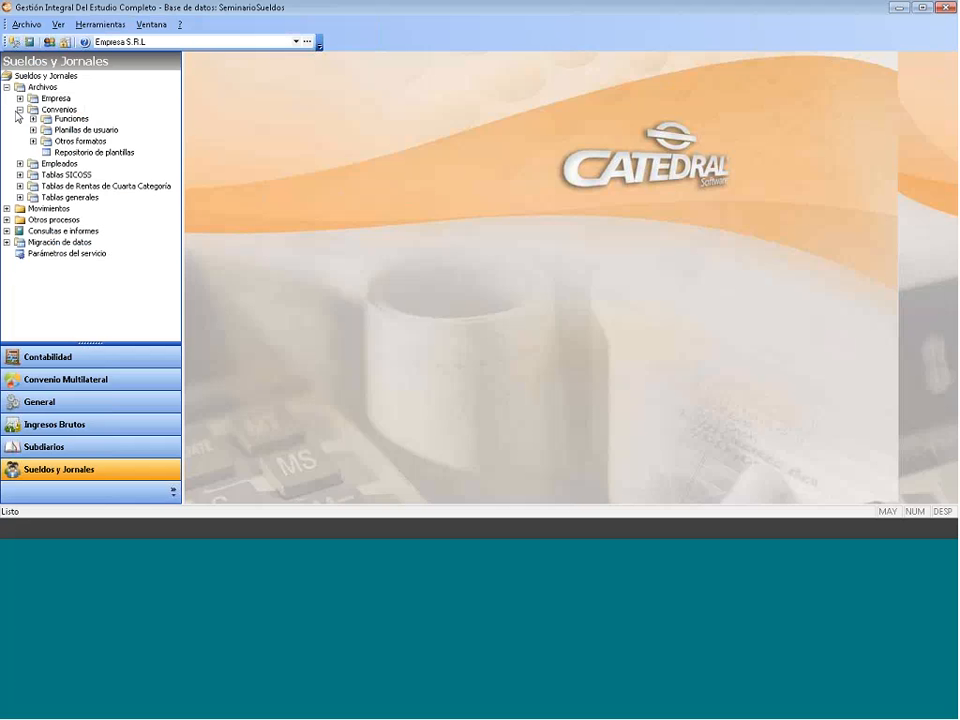
left_click(20, 110)
left_click(34, 144)
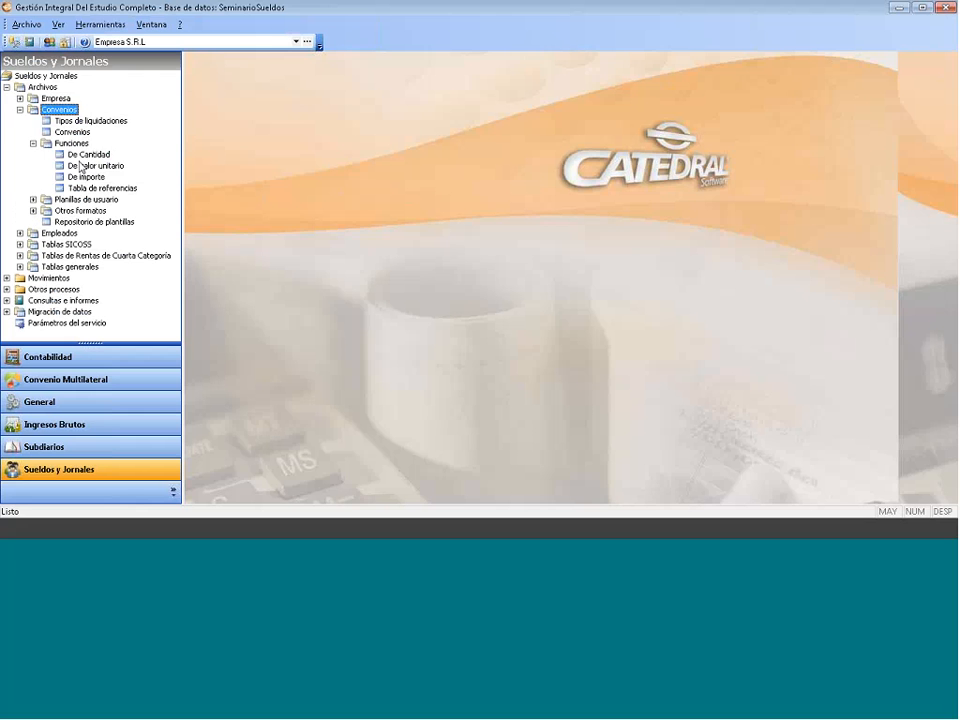
double_click(88, 154)
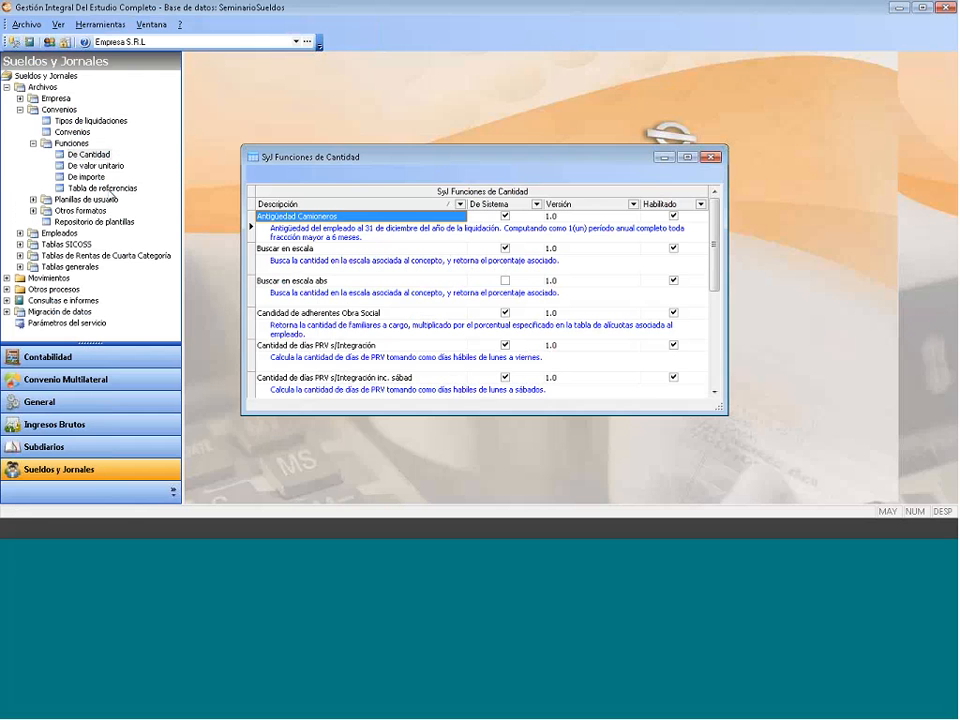
left_click(326, 263)
scroll(330, 290, "down", 5)
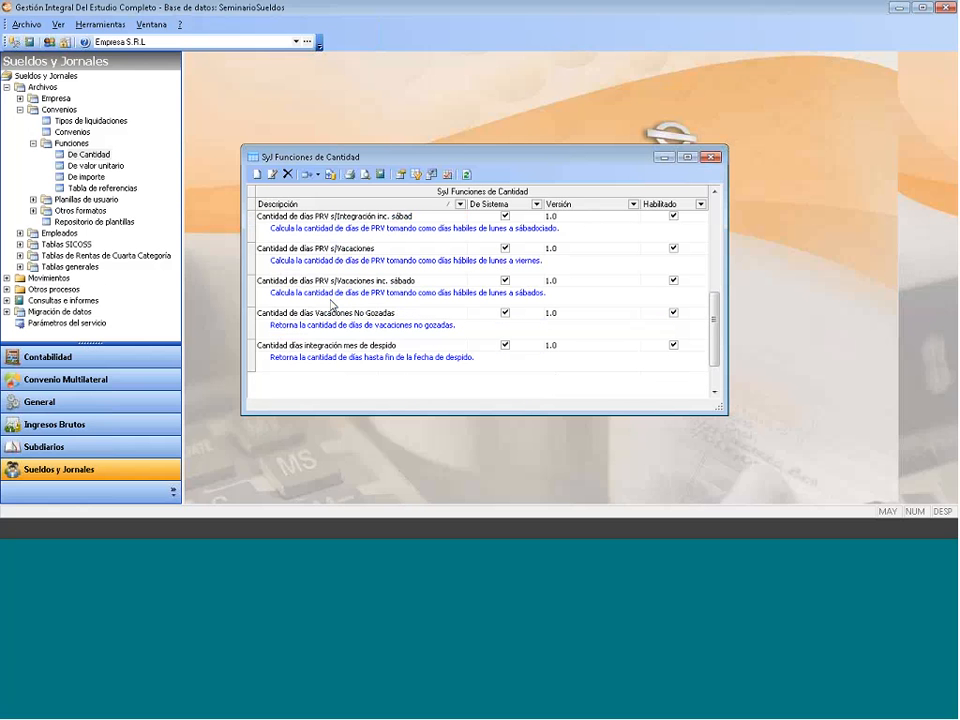
scroll(331, 302, "up", 1)
scroll(331, 302, "up", 2)
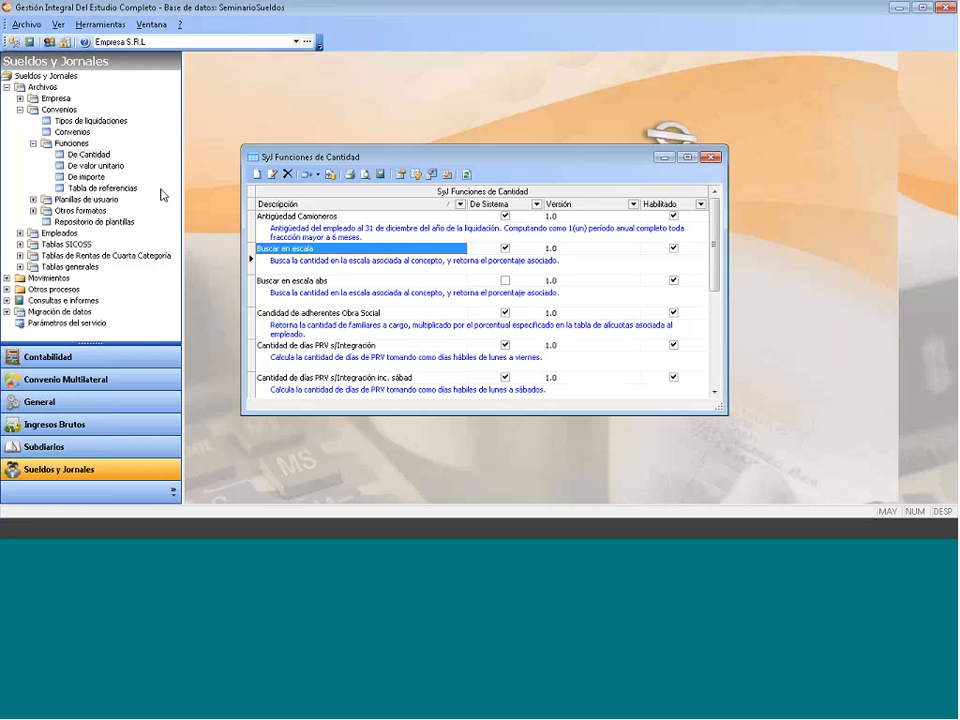
scroll(345, 262, "down", 2)
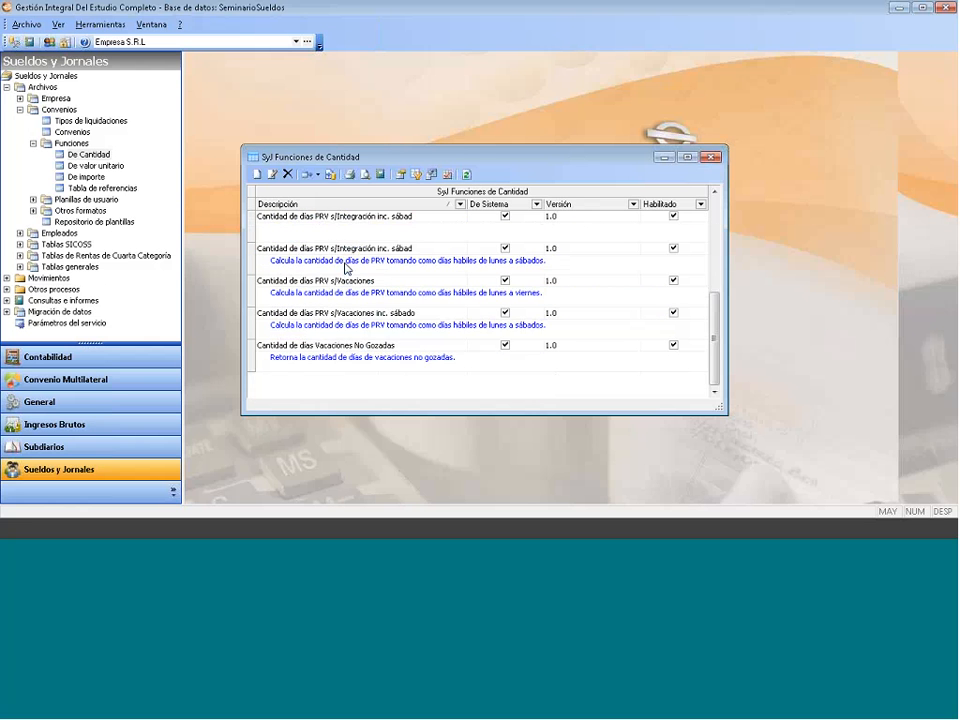
scroll(345, 262, "up", 2)
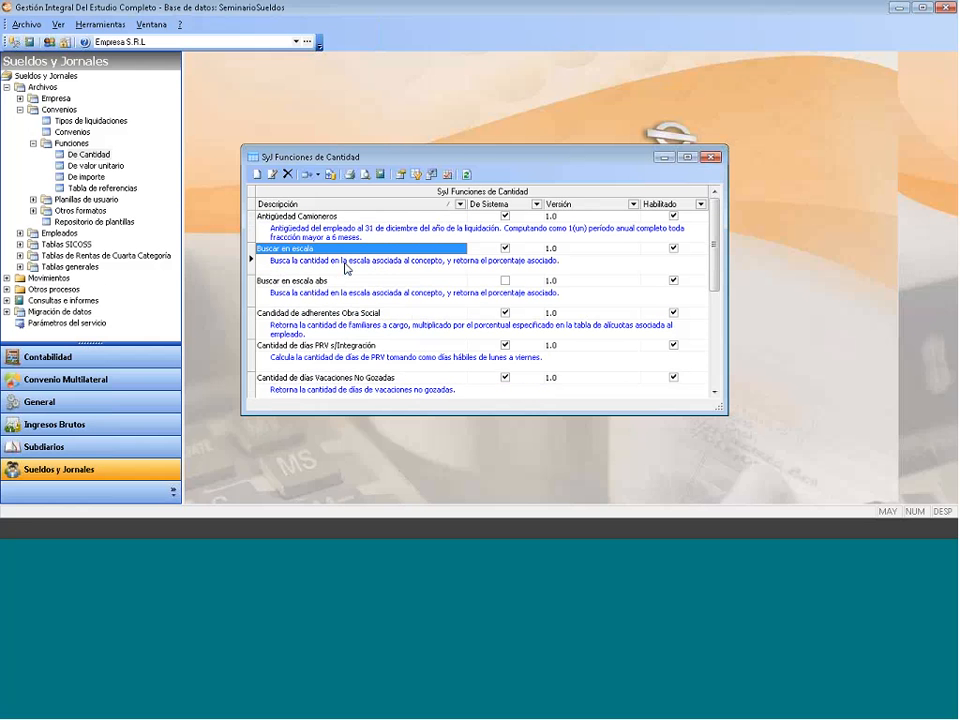
left_click(711, 157)
- Review and close the De valor unitario, De importe and reference tables windows
double_click(95, 166)
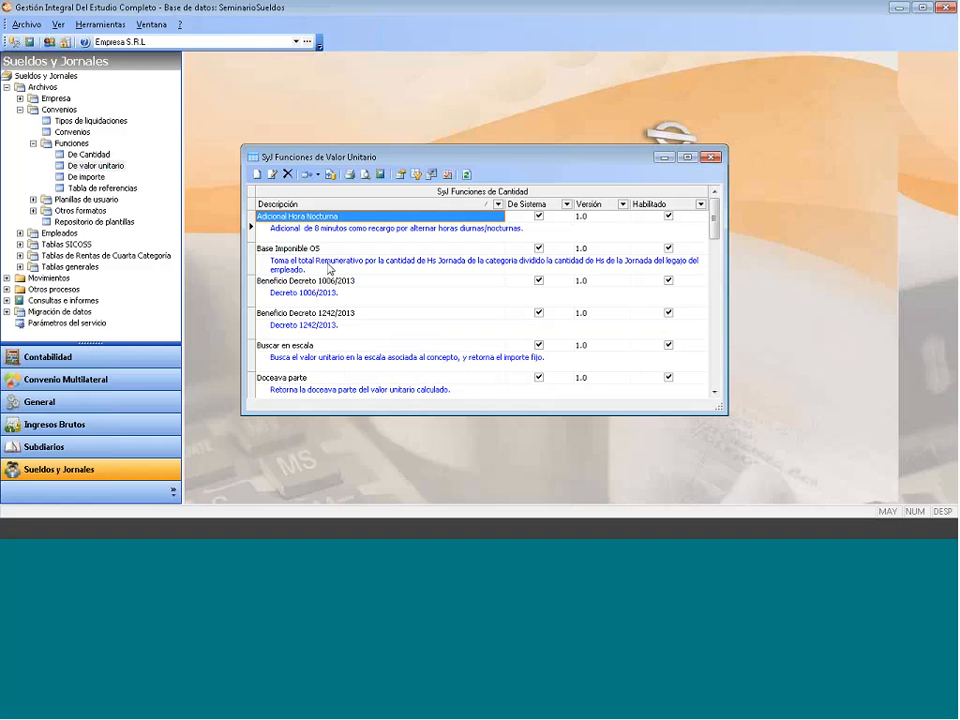
left_click(711, 157)
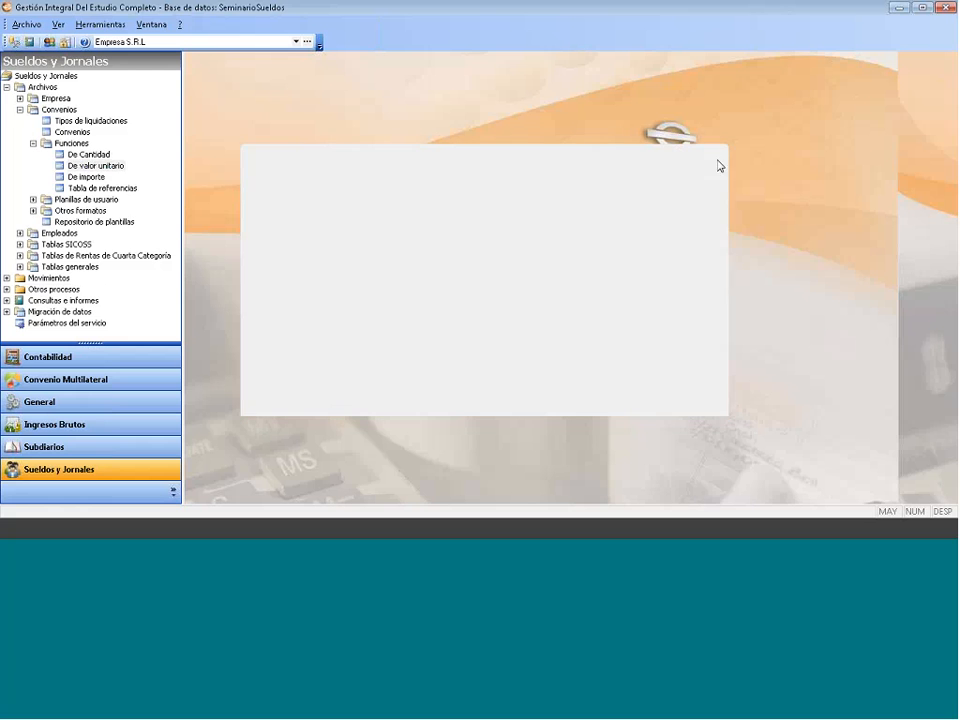
left_click(88, 177)
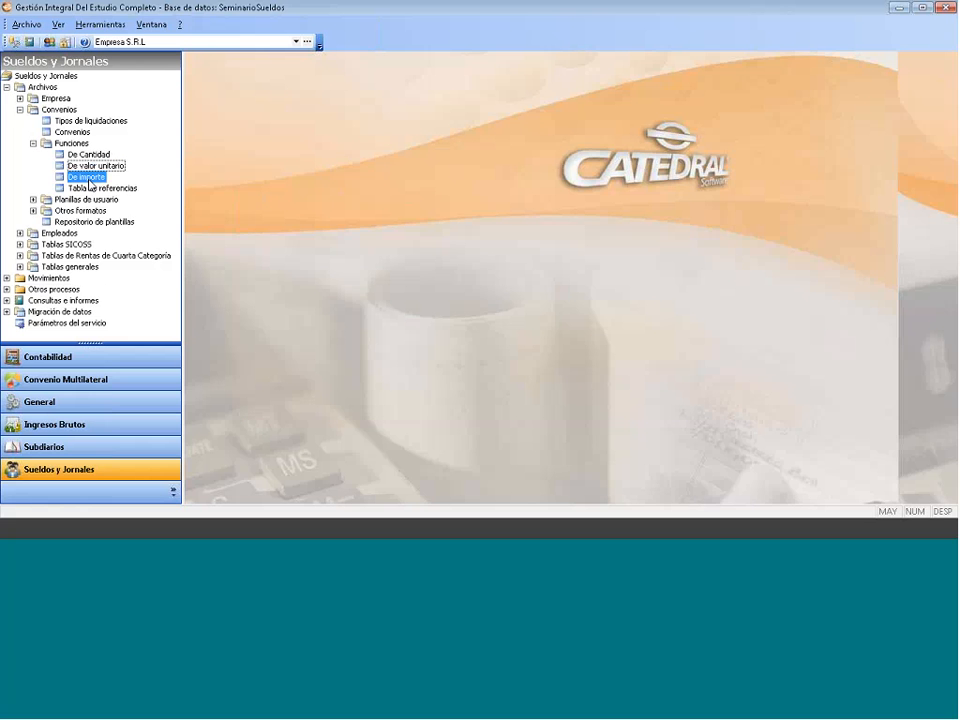
double_click(88, 177)
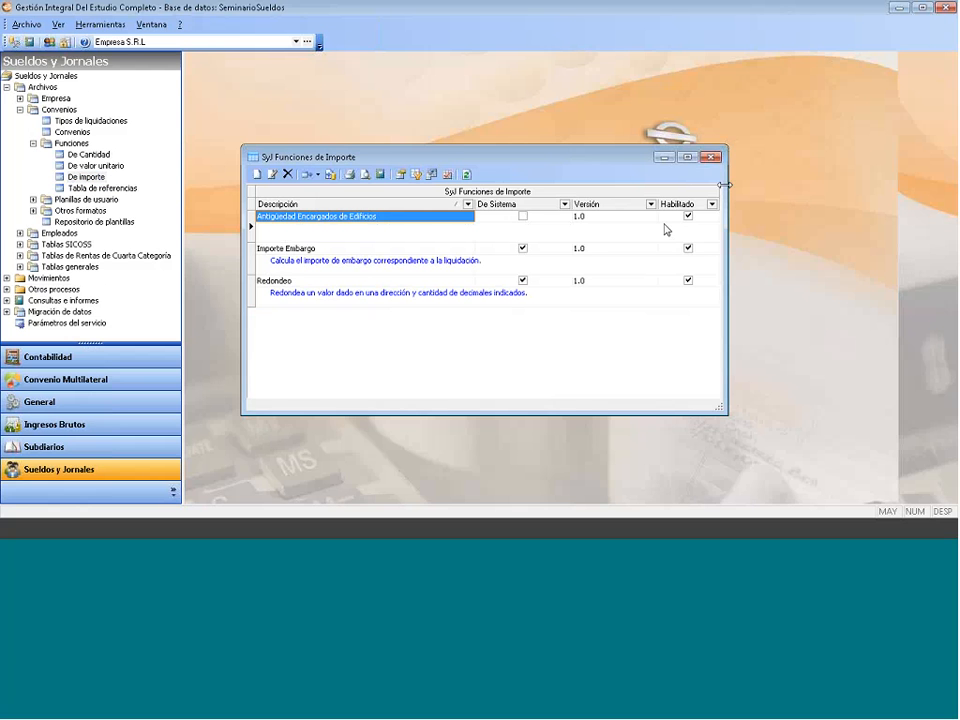
left_click(714, 158)
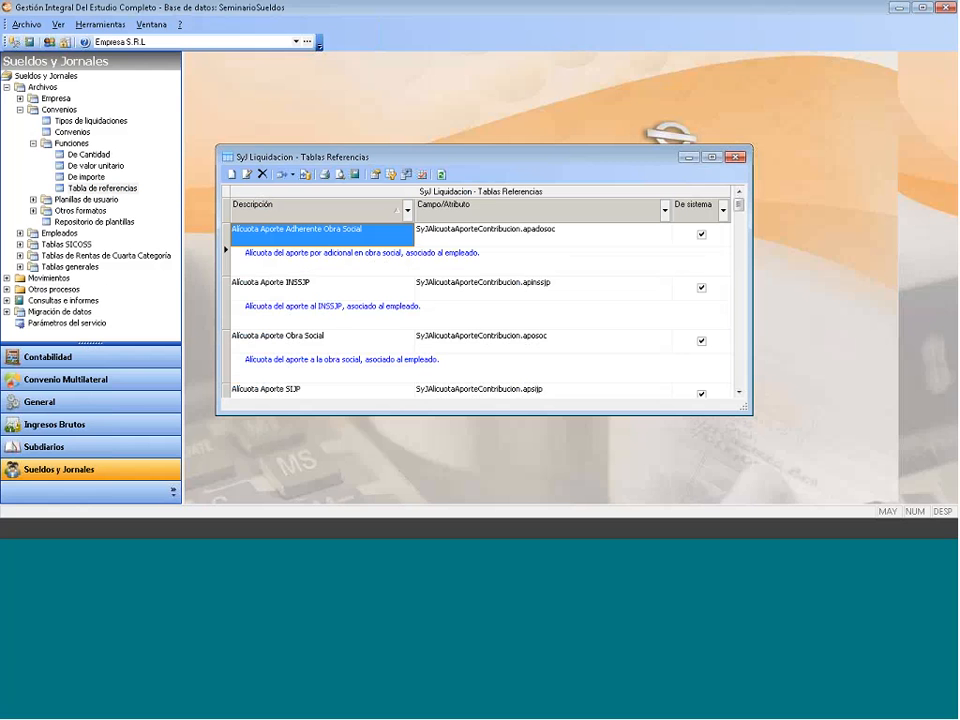
left_click(742, 158)
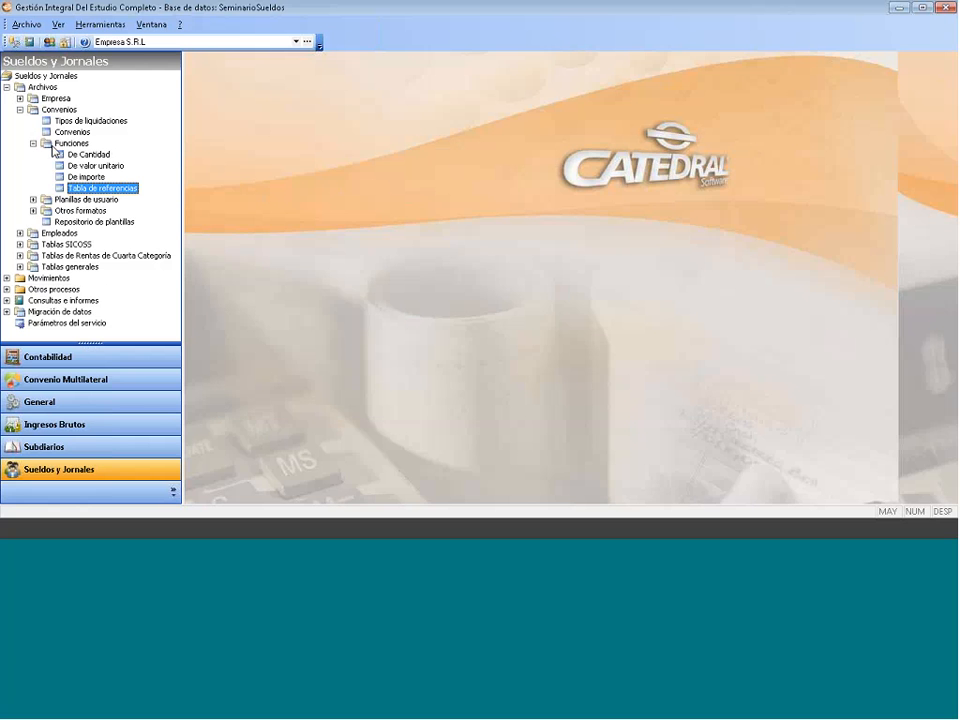
- Collapse Funciones and open the Planillas de usuario list showing Borrador Liquidaciones
left_click(34, 144)
left_click(33, 155)
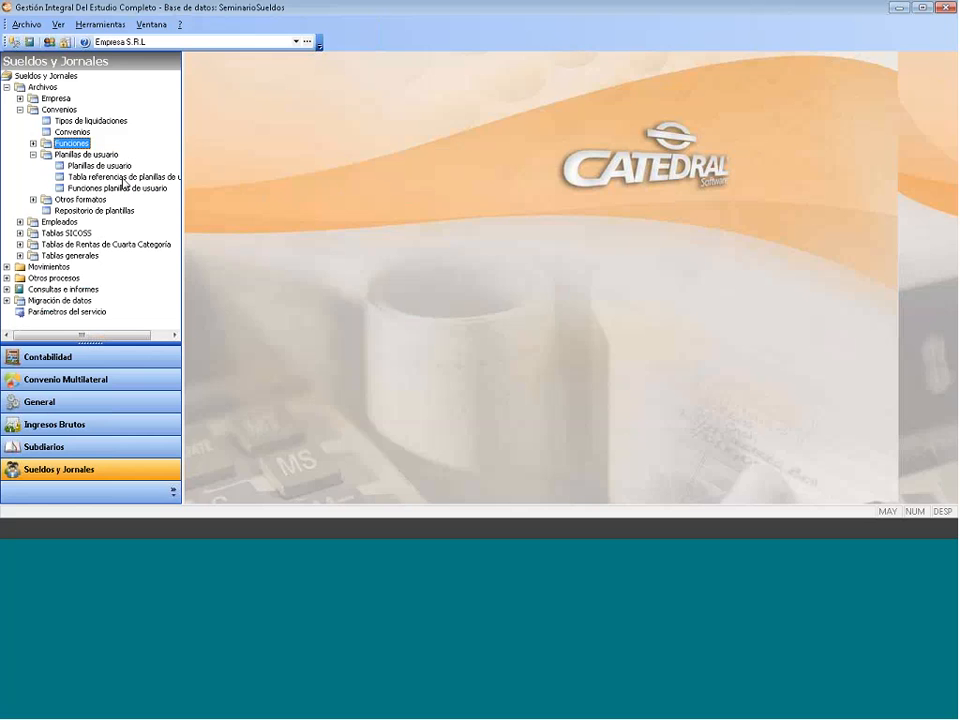
left_click(111, 166)
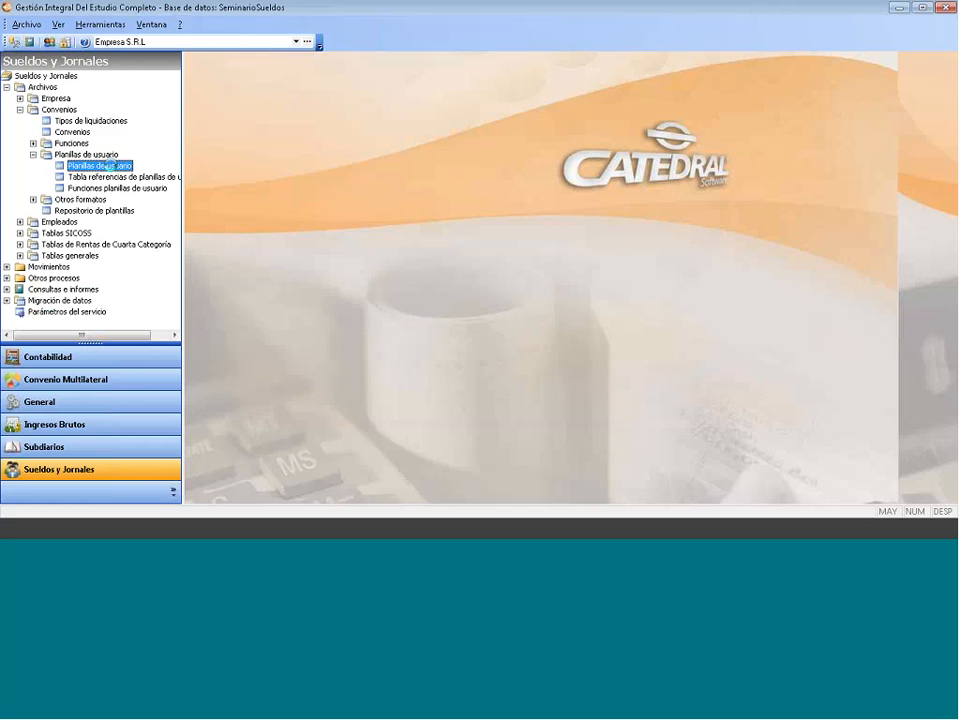
double_click(111, 165)
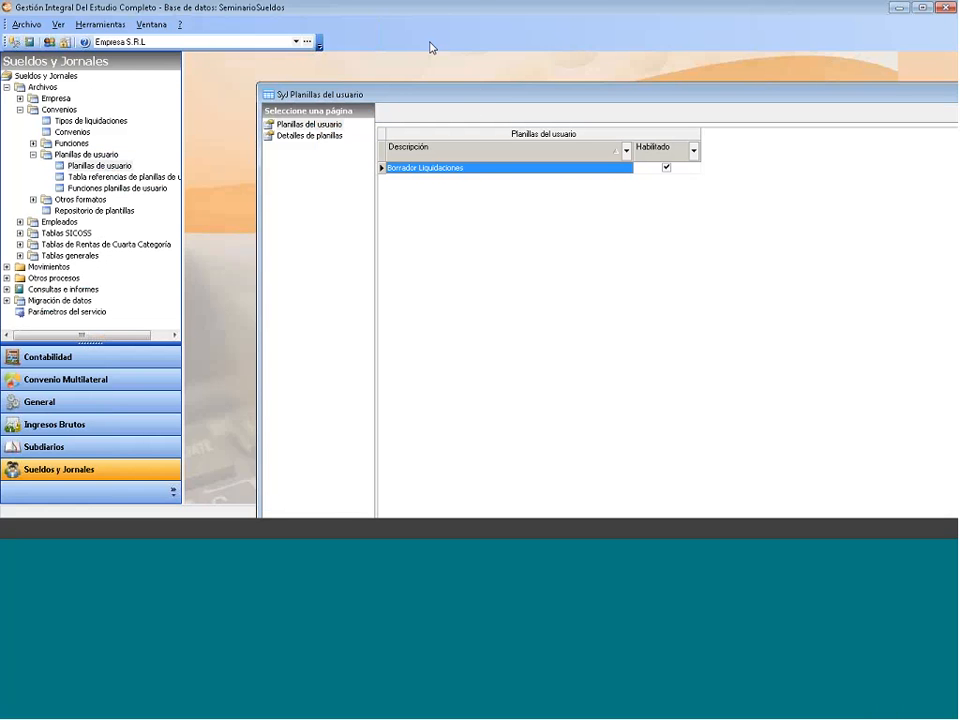
- Add a user sheet described as 'nueva planilla' and view its empty Detalles de planillas page
right_click(401, 150)
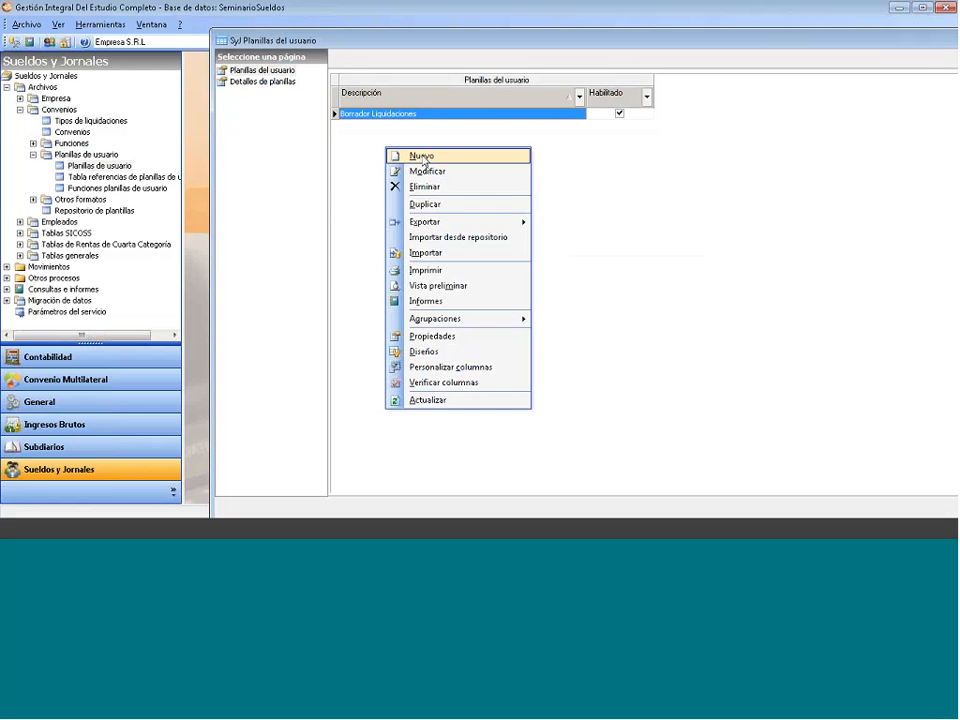
left_click(421, 157)
type("nueva")
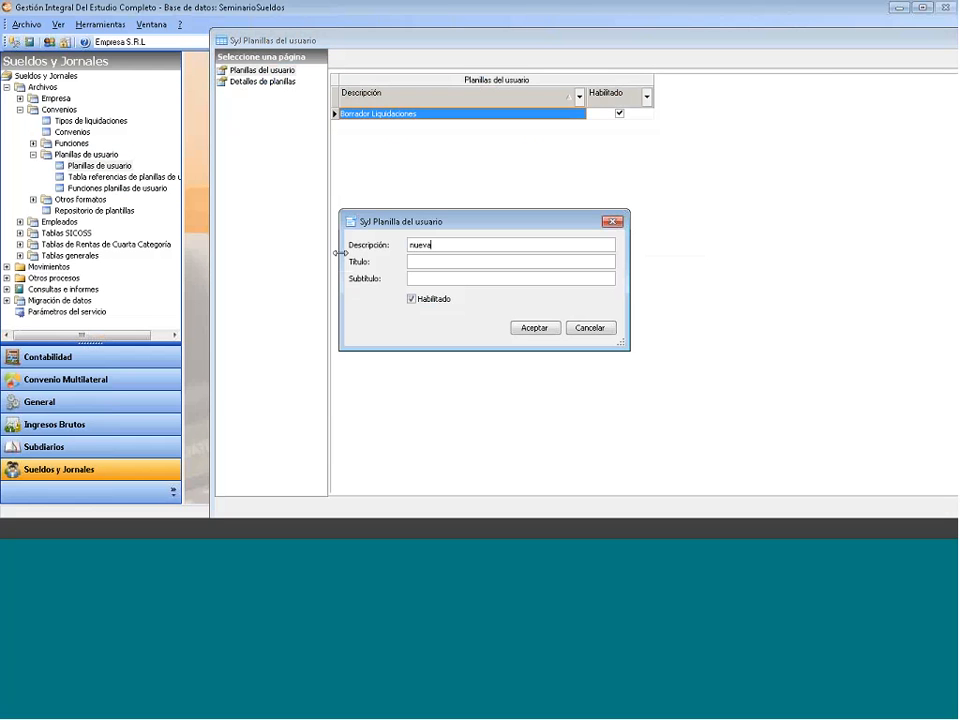
type(" planilla")
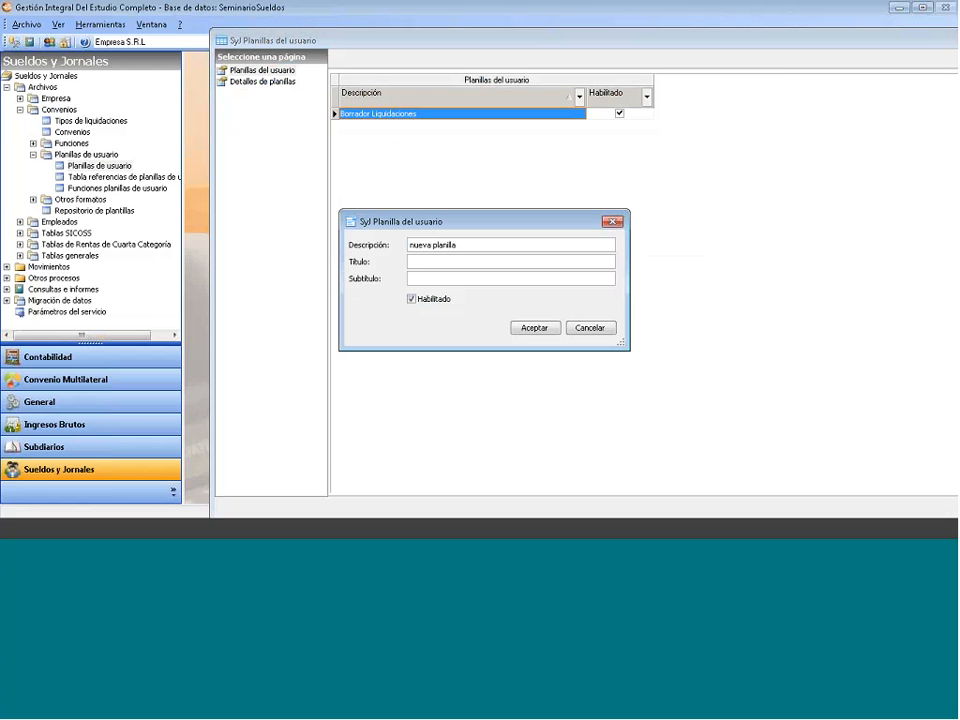
left_click(528, 329)
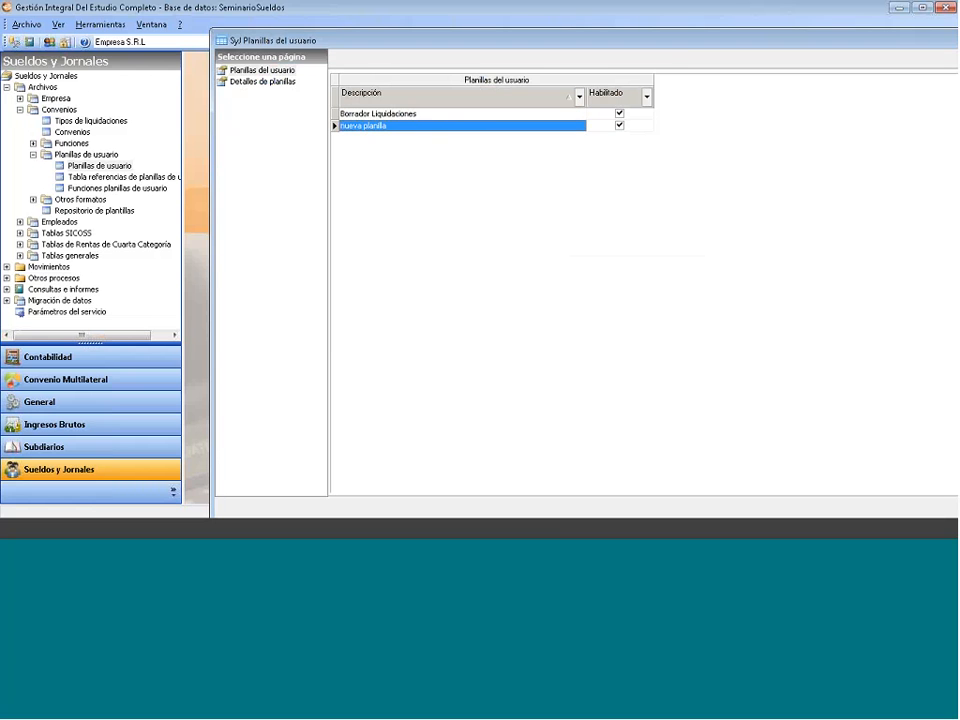
left_click(262, 81)
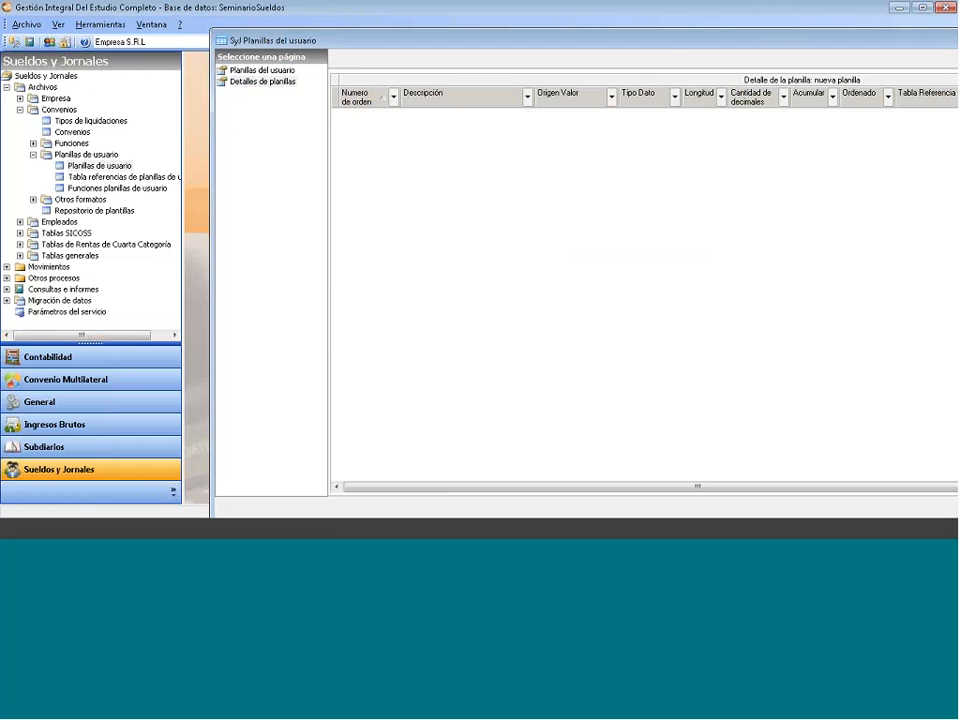
right_click(403, 136)
left_click(421, 142)
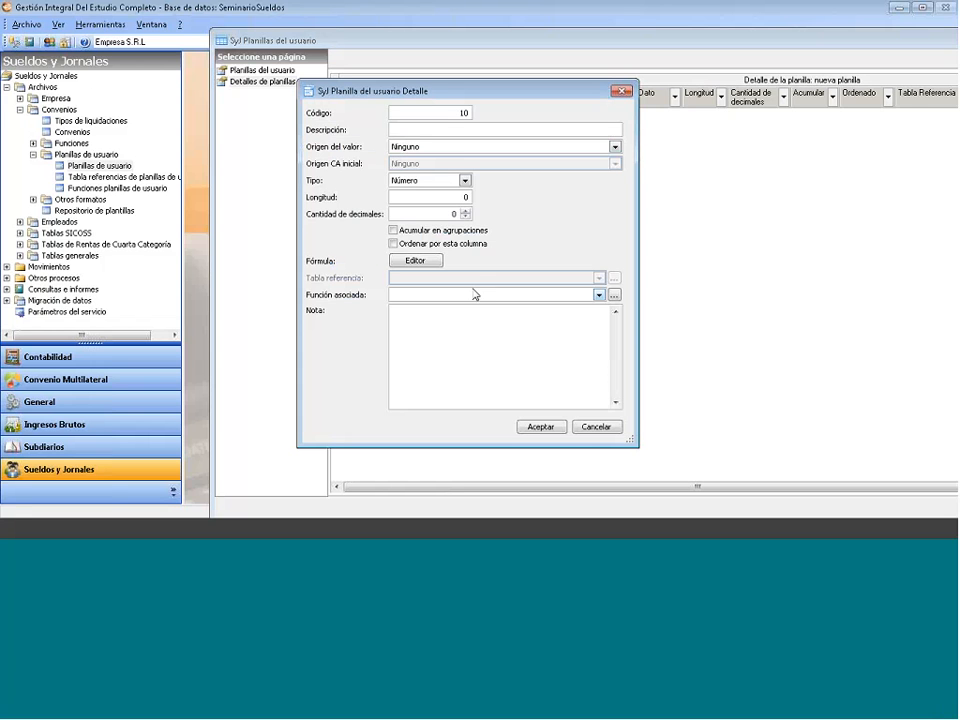
left_click(620, 93)
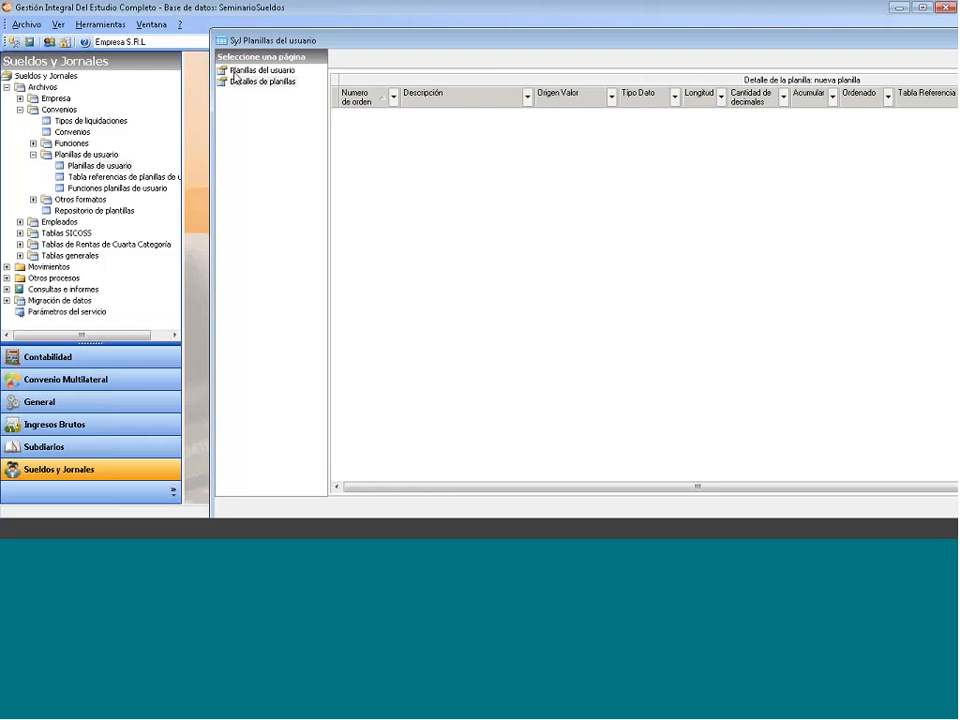
left_click(234, 75)
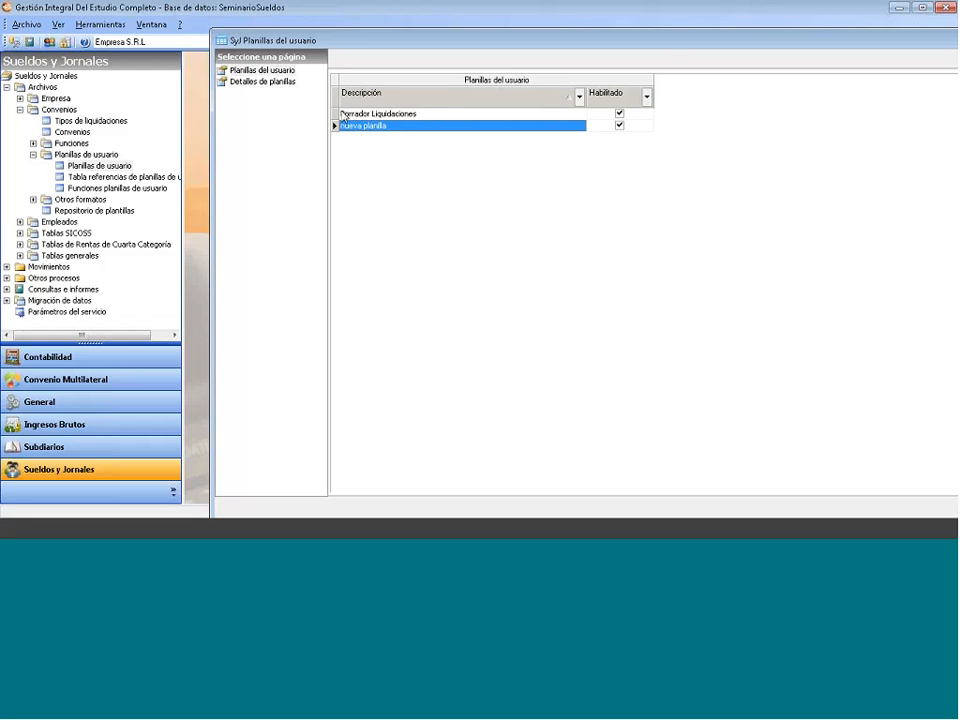
left_click(269, 83)
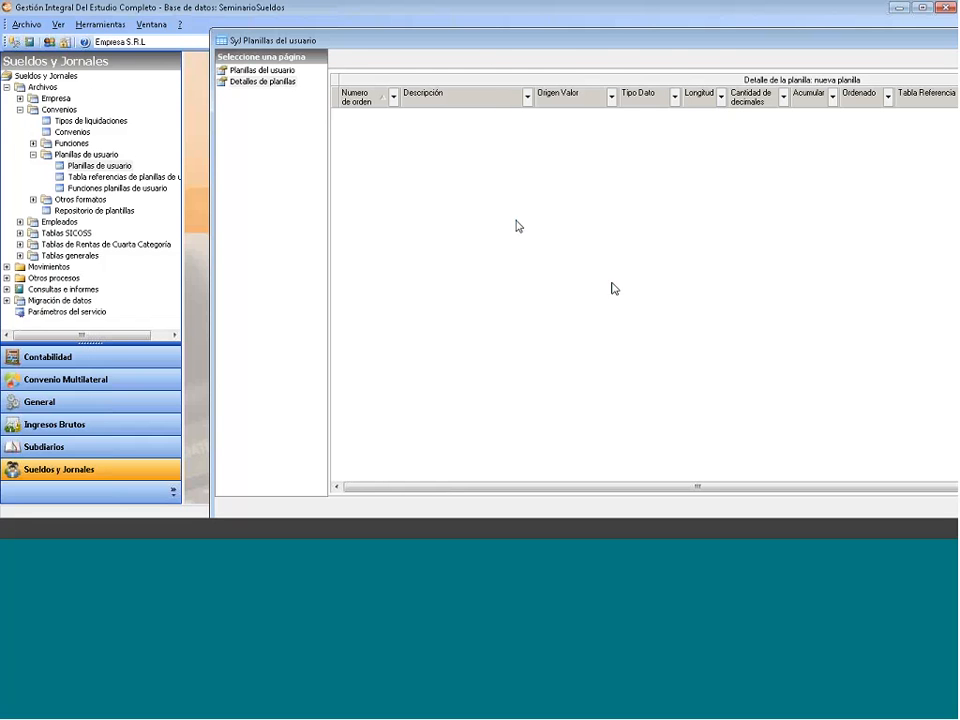
left_click_drag(598, 43, 478, 31)
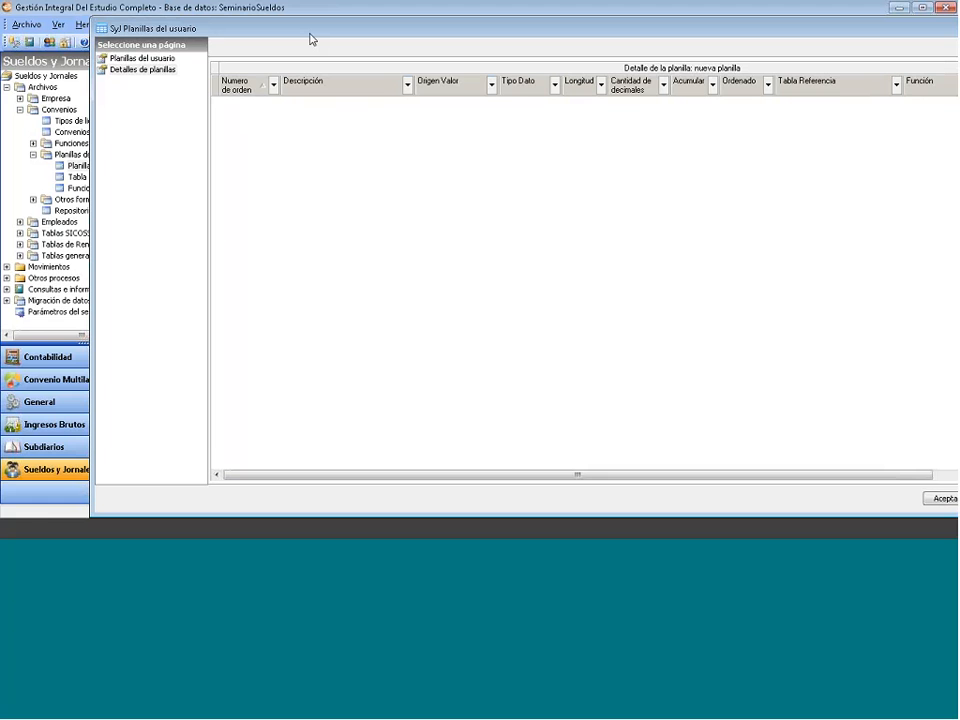
left_click_drag(310, 35, 160, 53)
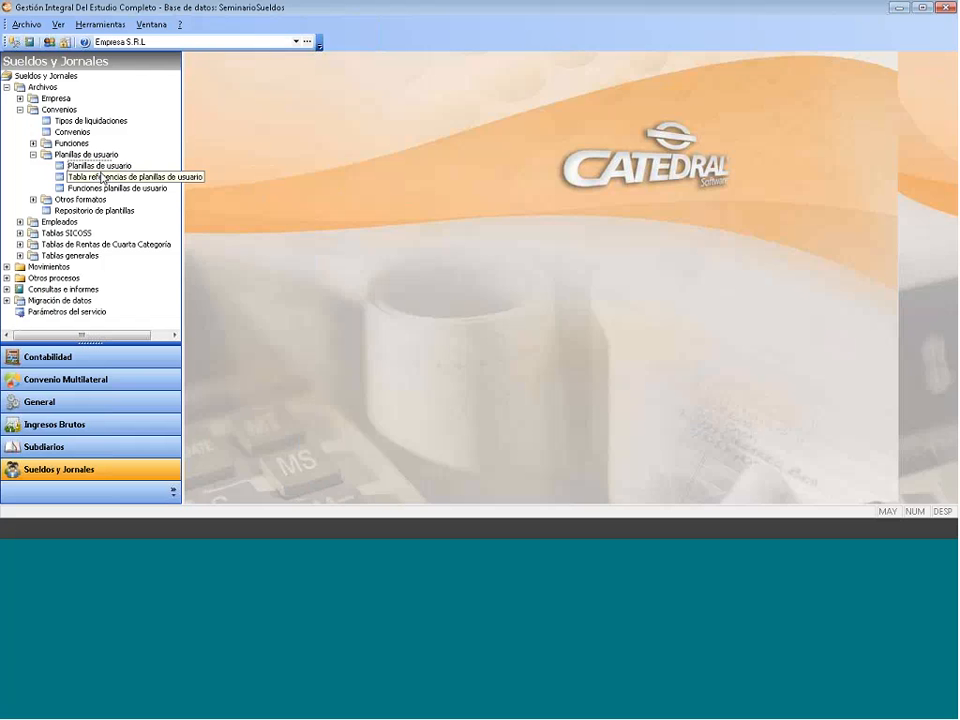
- Open the user-sheet reference table and step down its rows past Empleado Categoría
double_click(101, 178)
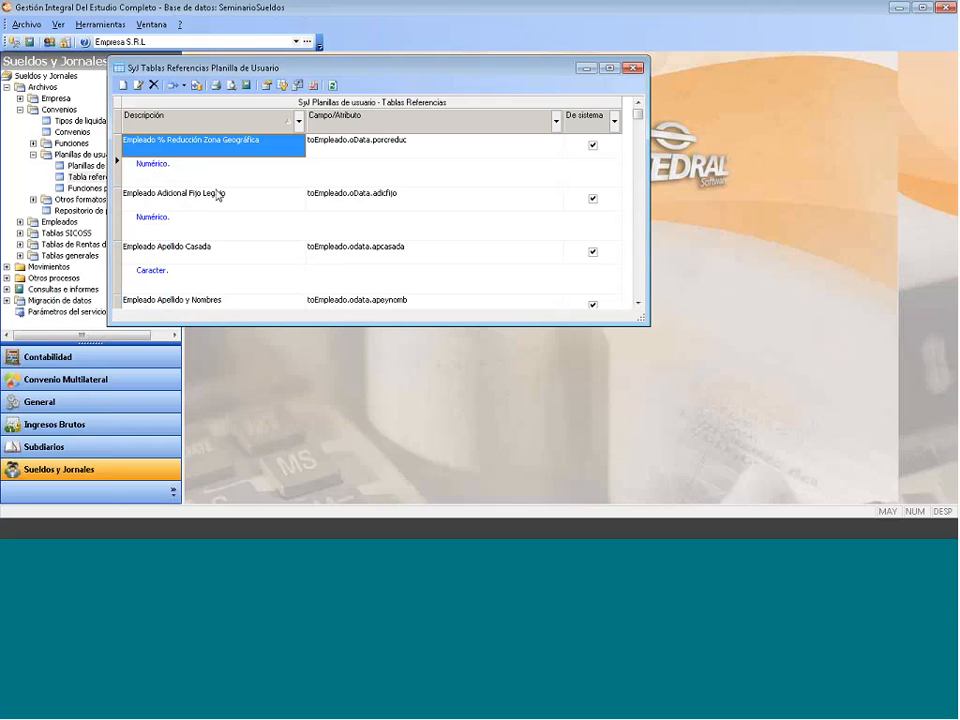
key("Down")
key("Down")
key("Down")
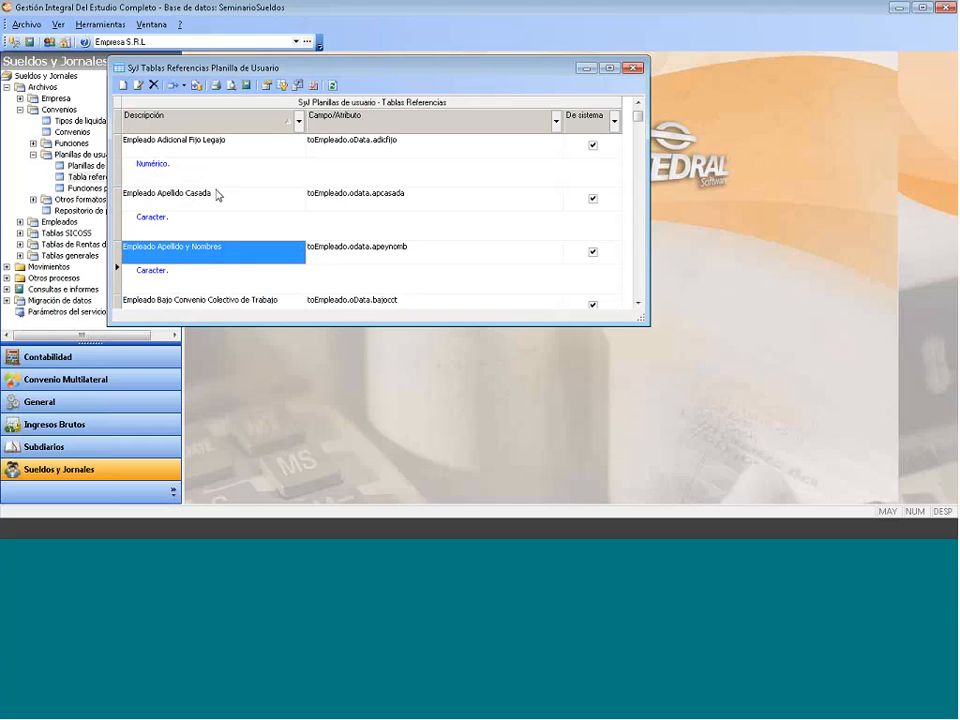
key("Down")
key("Down")
key("Down")
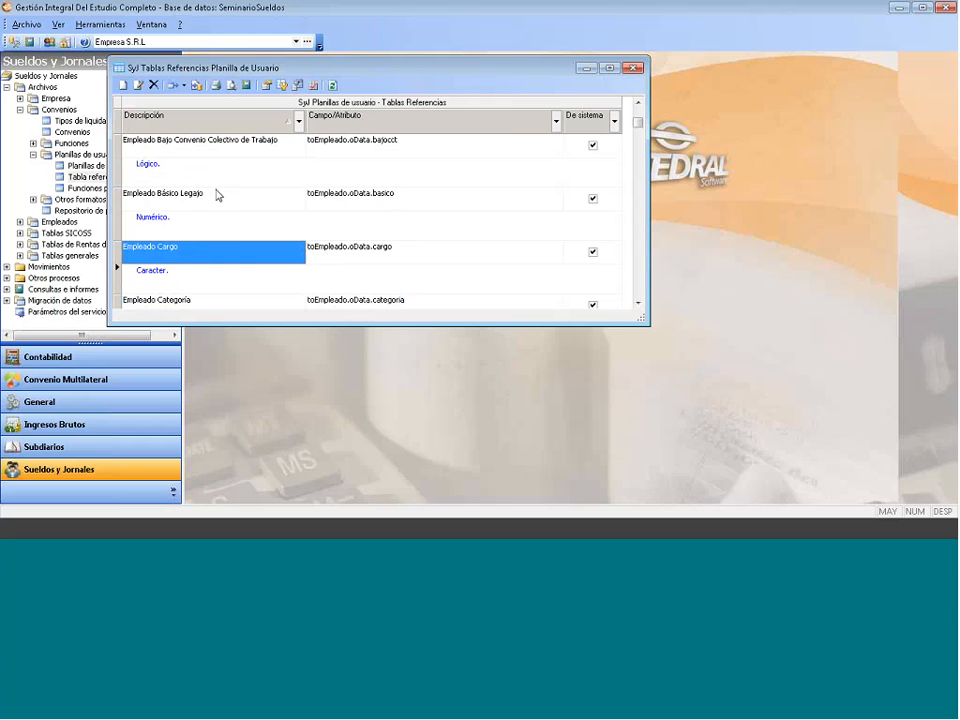
key("Down")
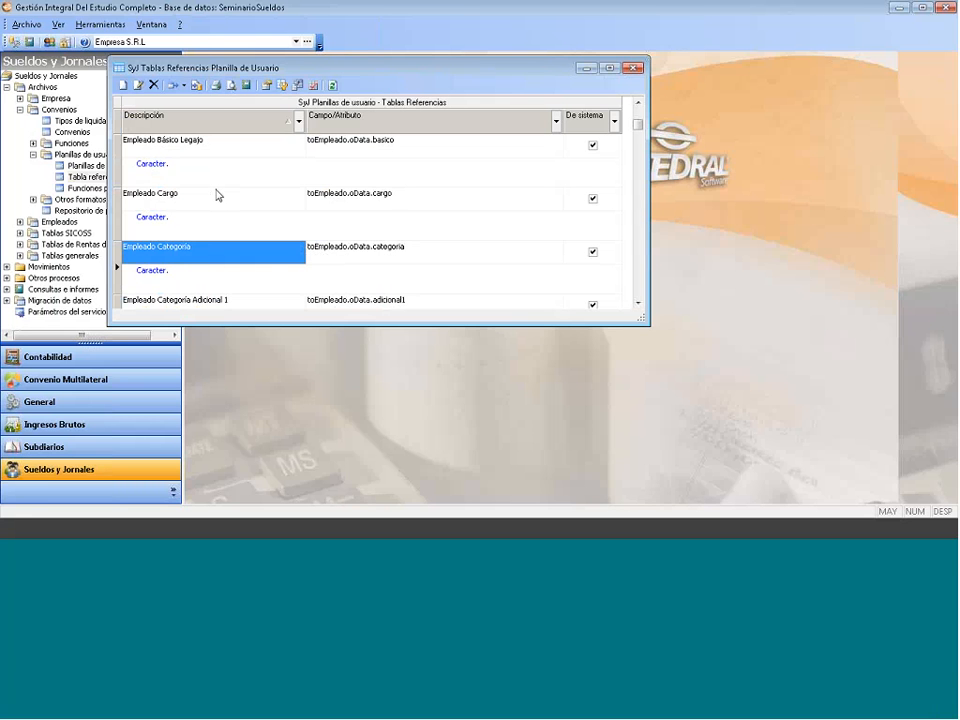
key("Down")
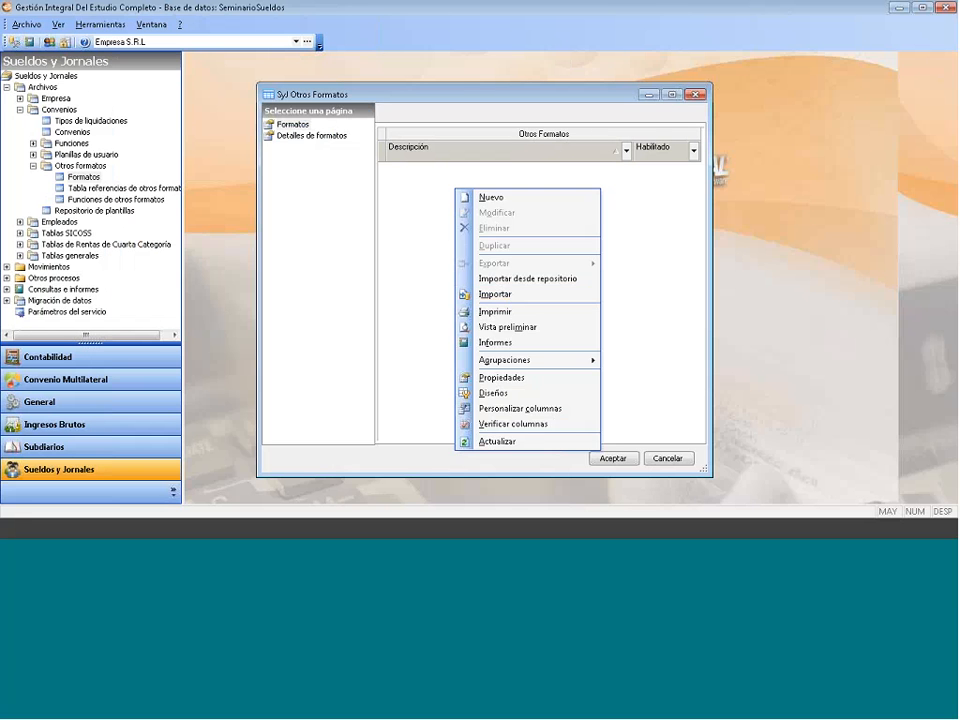
left_click(446, 233)
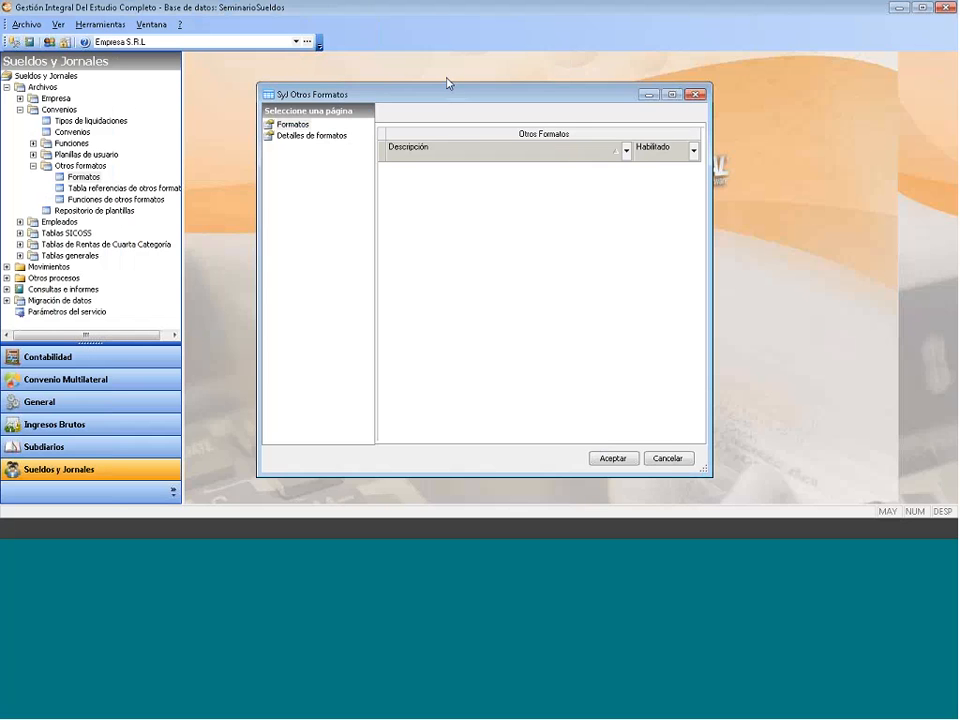
left_click_drag(447, 87, 399, 69)
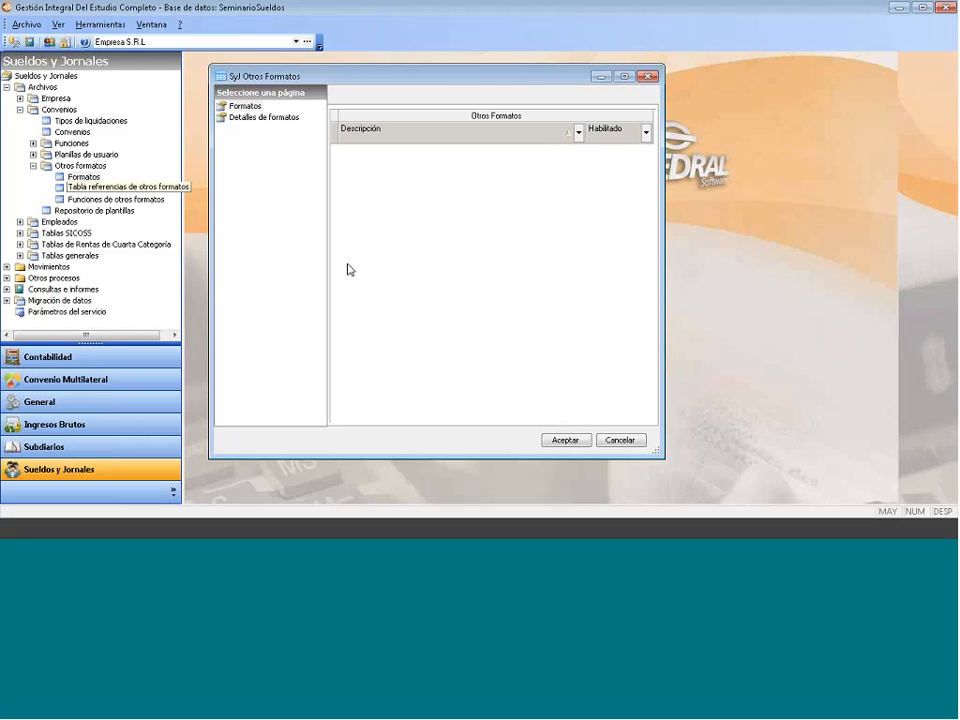
- Bring up the empty Otros Formatos grid's context menu, dismissing it twice before reopening it
right_click(410, 175)
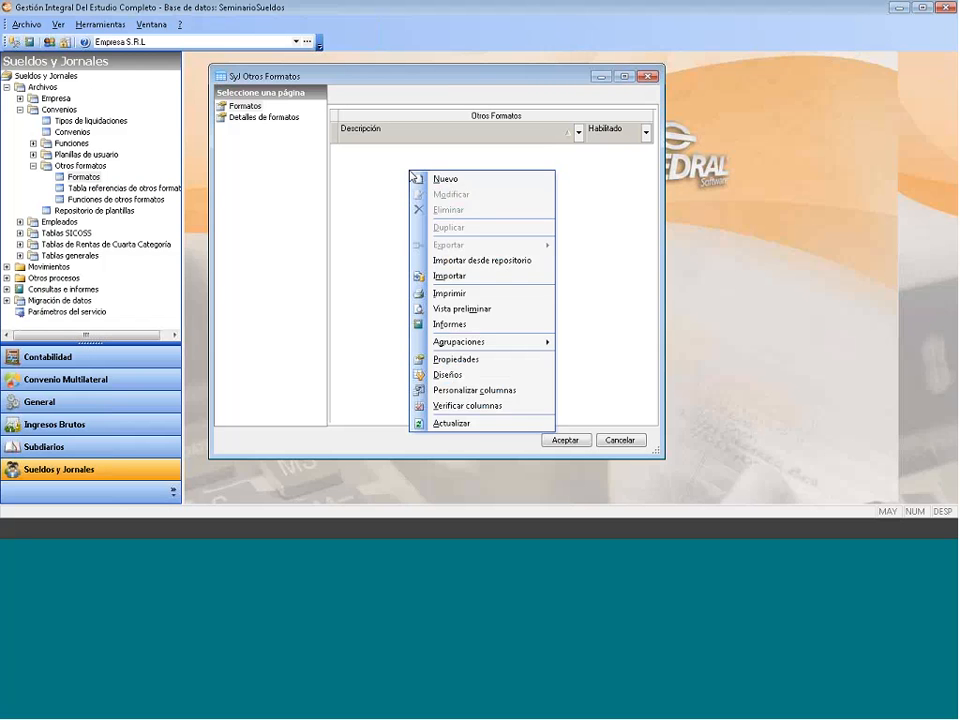
left_click(368, 197)
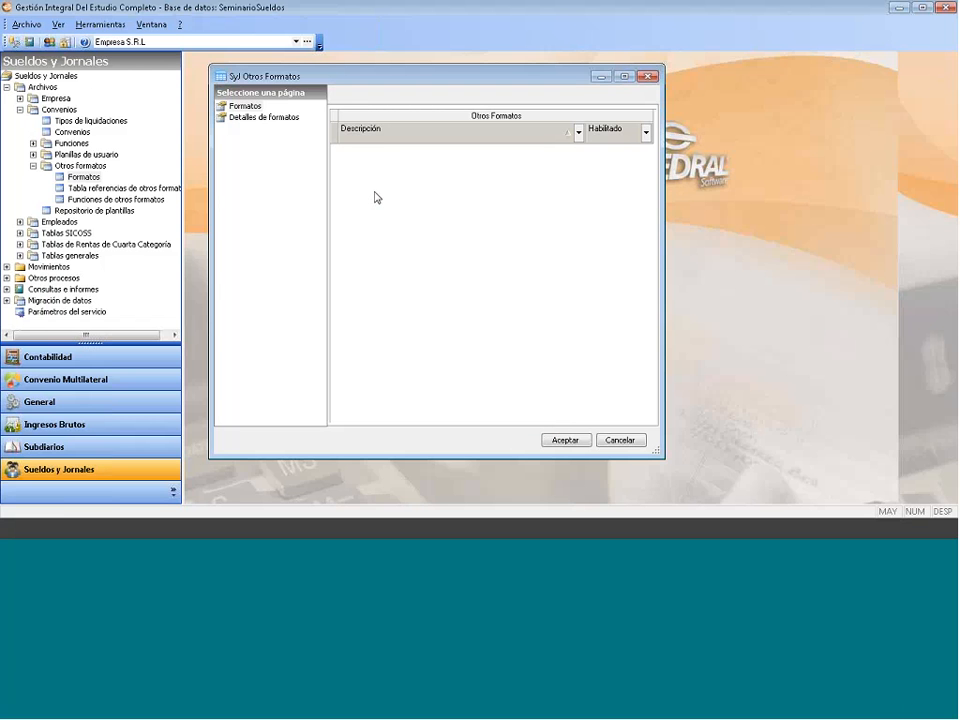
right_click(377, 197)
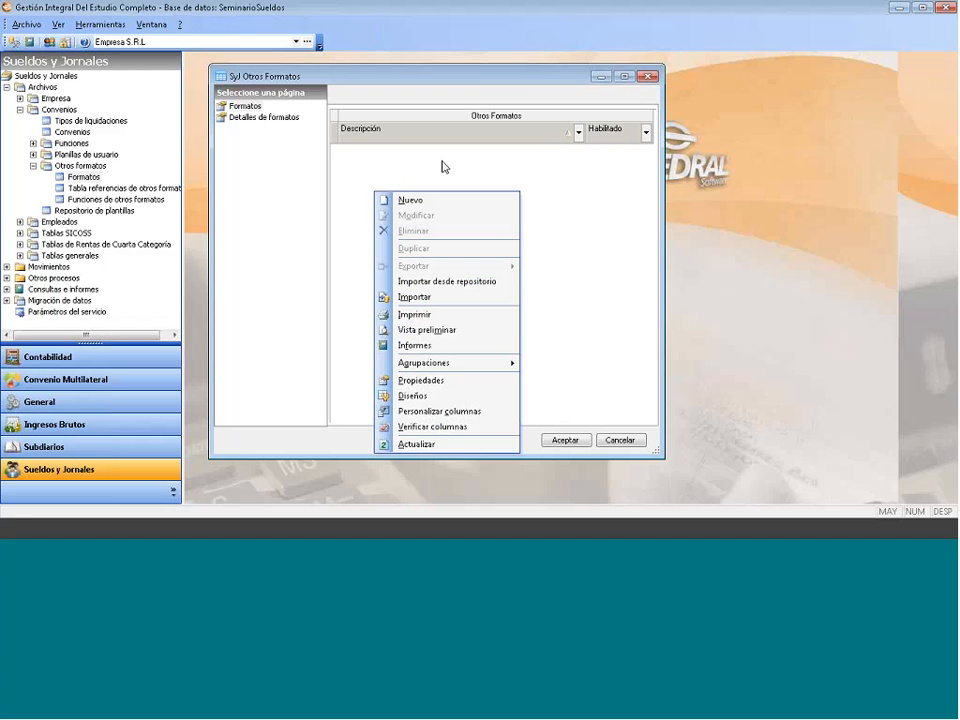
left_click(405, 163)
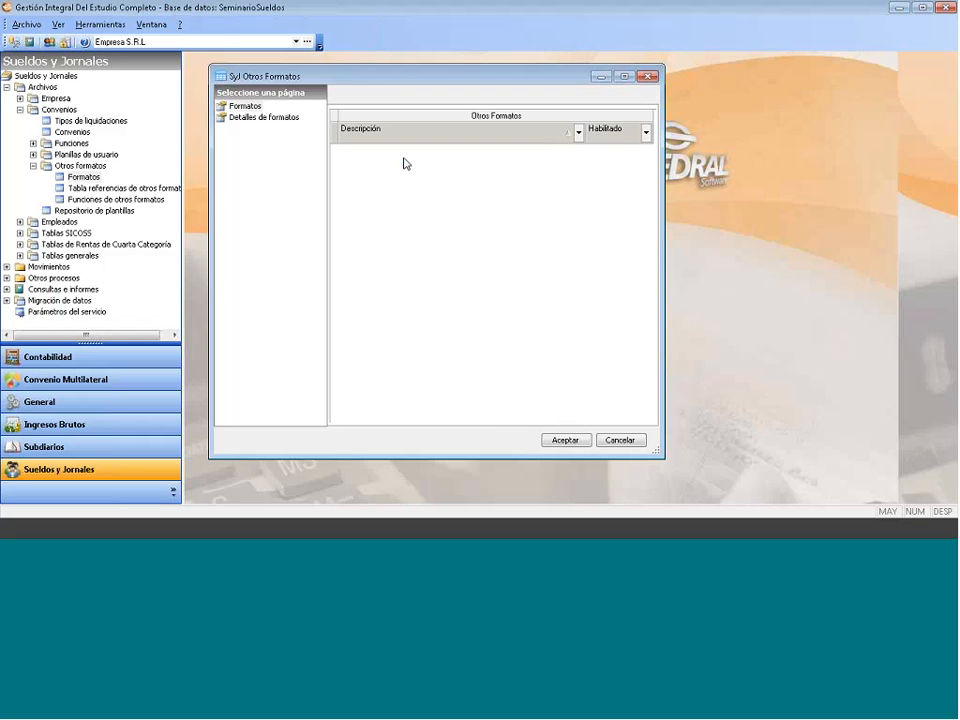
right_click(406, 163)
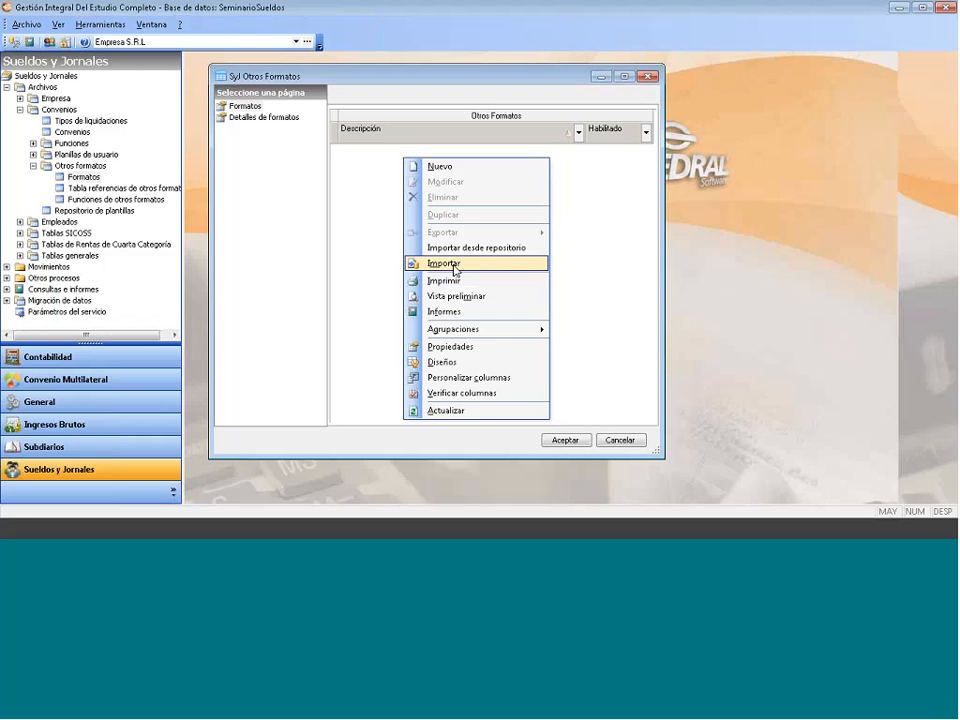
- Import the UOCRA and UOM formats from Repositorio, check format details, then open Empleados
left_click(444, 264)
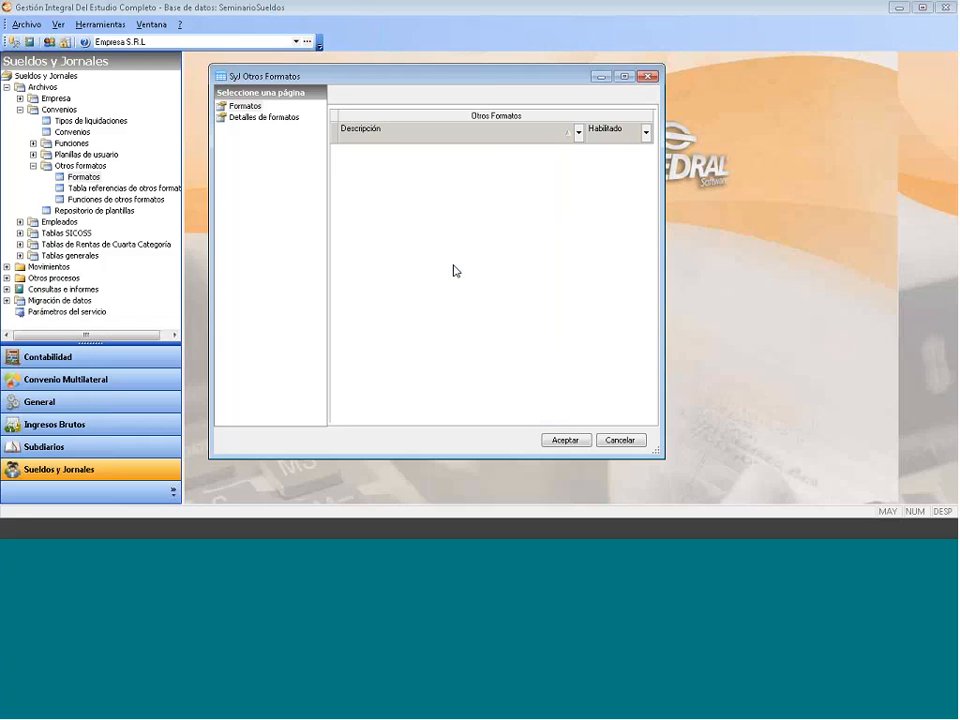
left_click(312, 237)
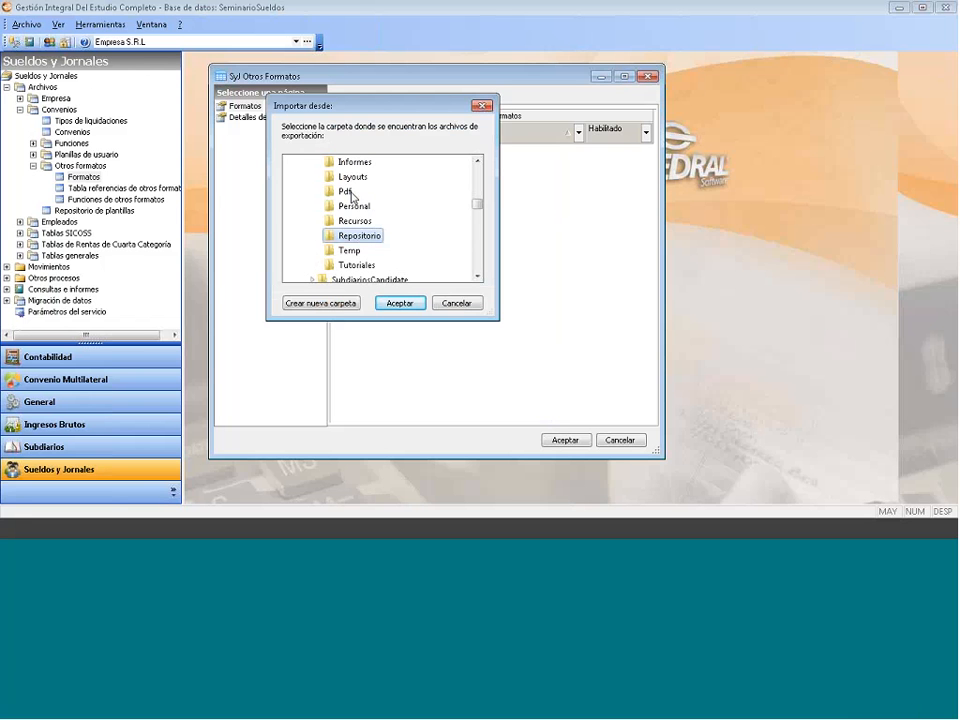
left_click(400, 303)
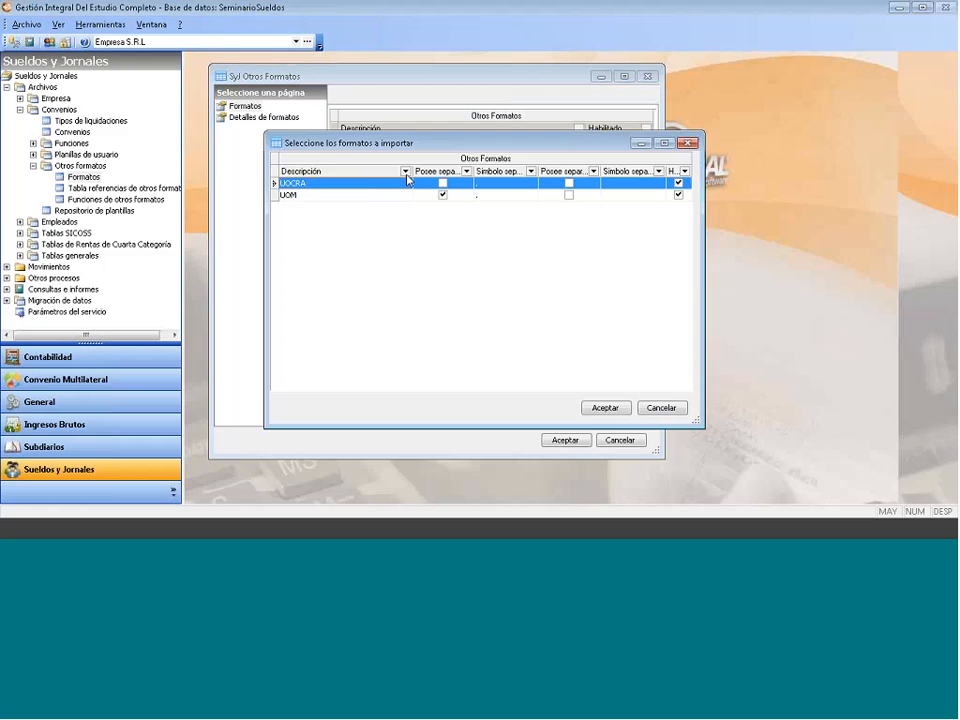
left_click(606, 407)
left_click(250, 121)
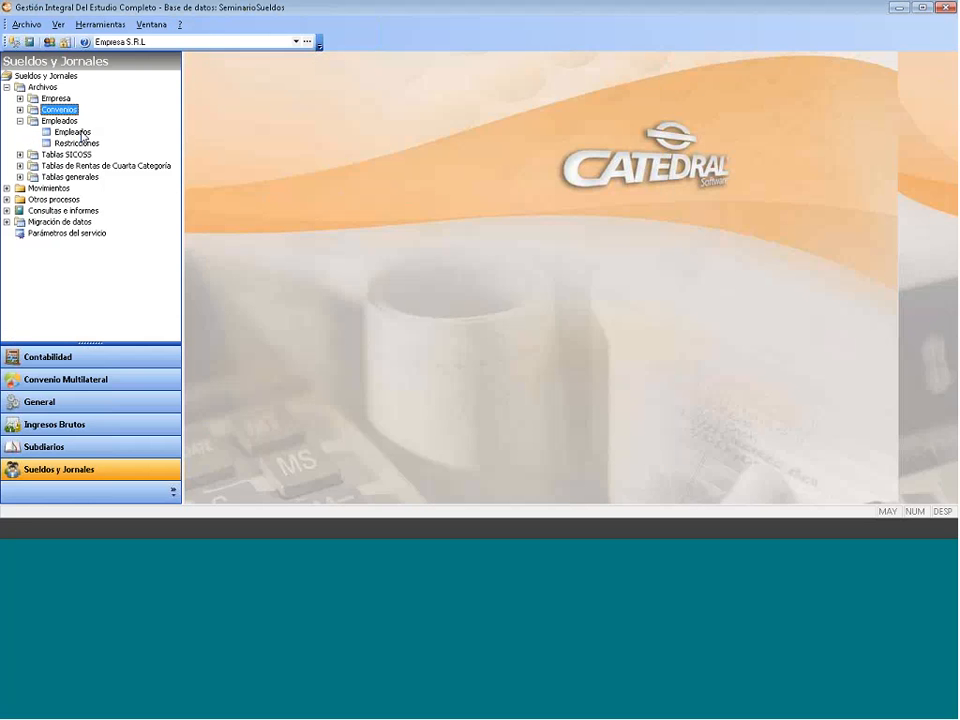
left_click(83, 134)
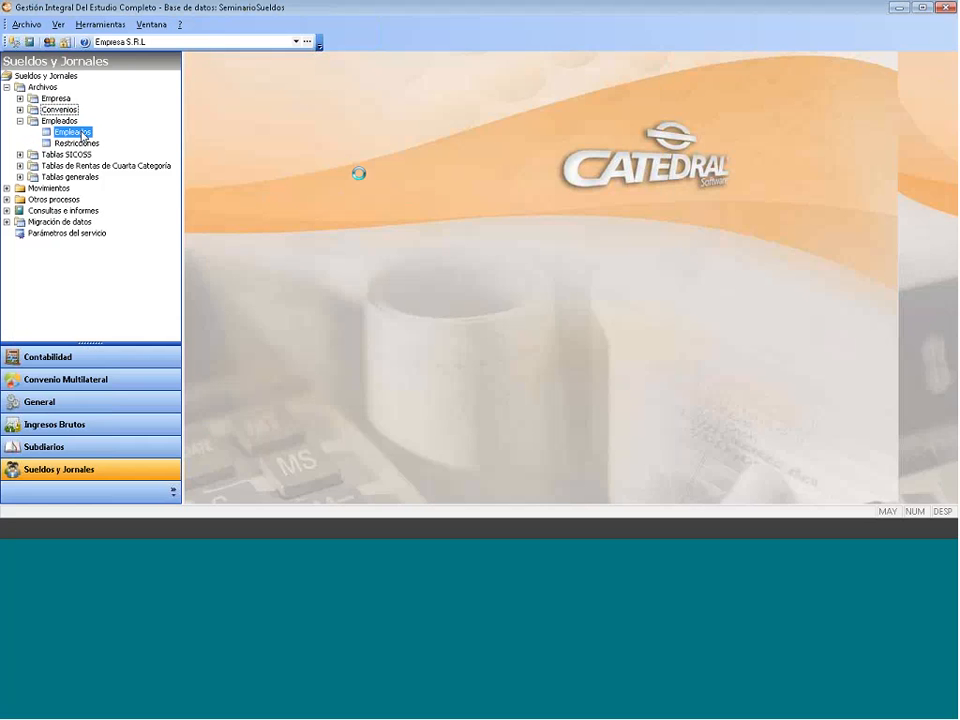
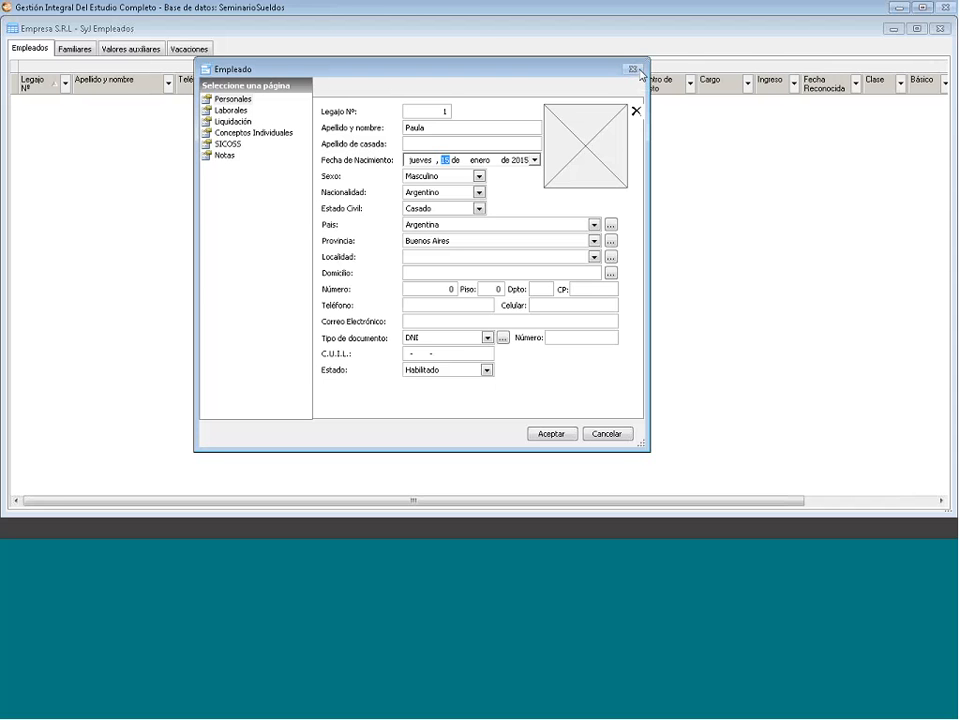
- Discard the unsaved Empleado form, close SyJ Empleados, and reopen Empleados from Archivos > Empleados
left_click(635, 70)
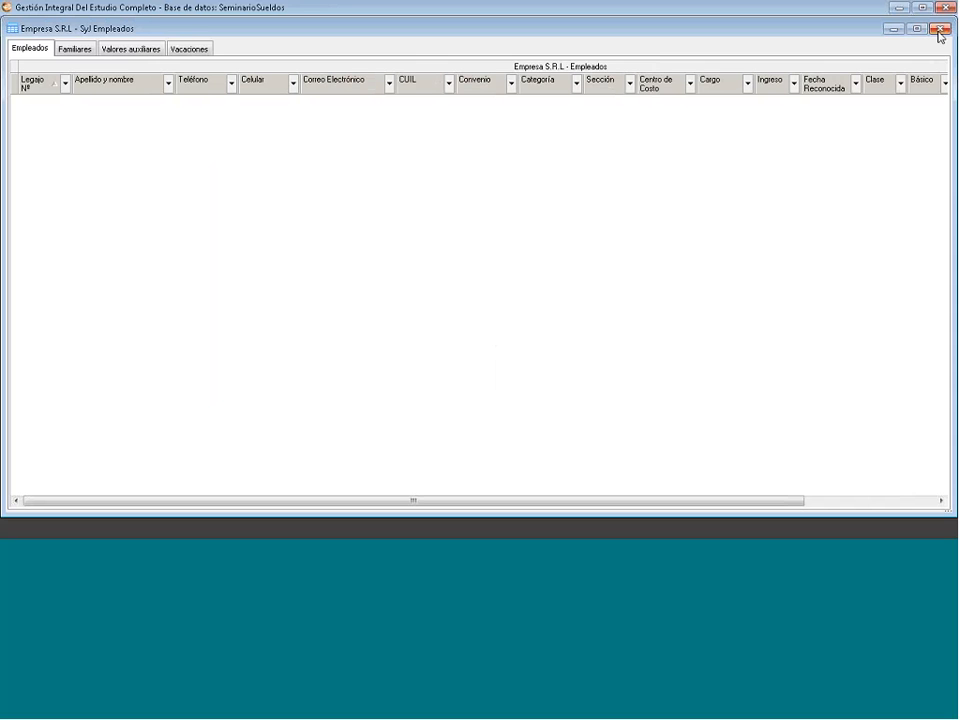
left_click(946, 30)
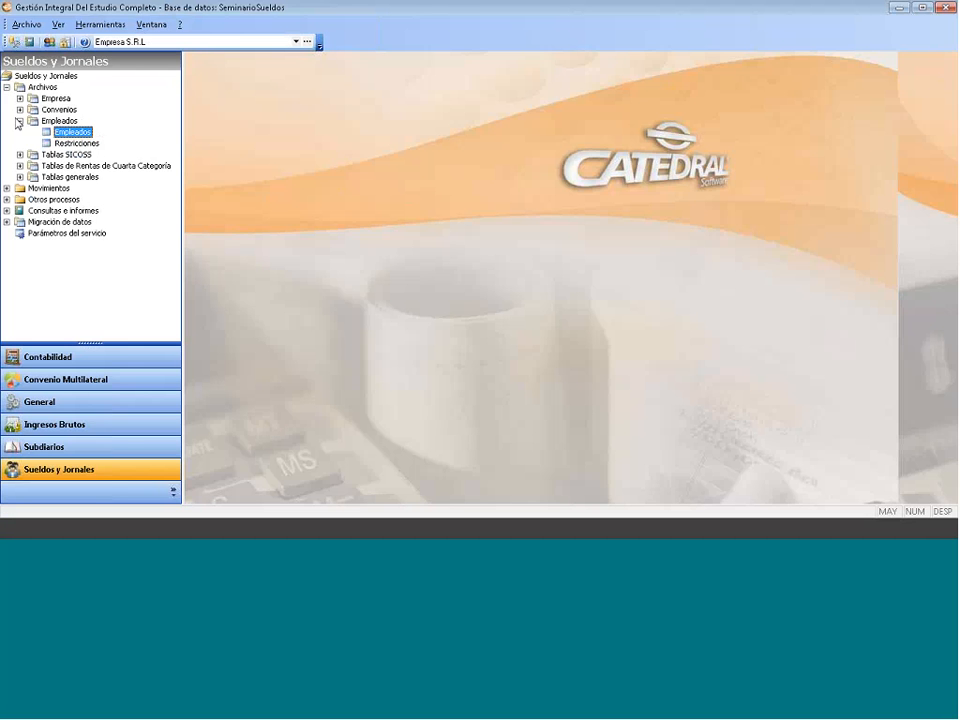
left_click(18, 121)
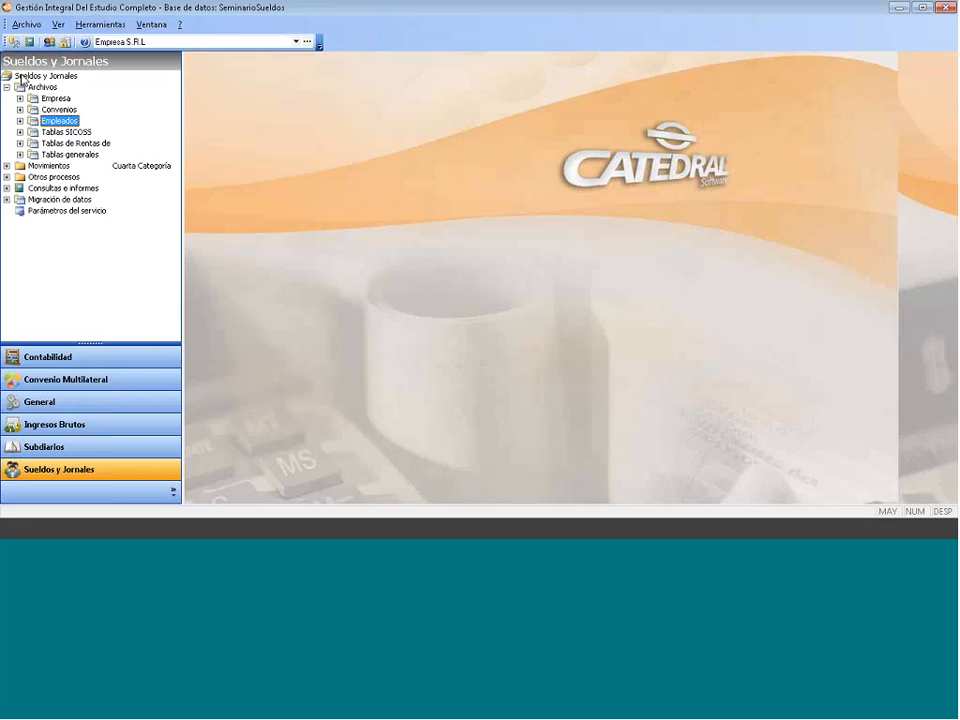
left_click(19, 121)
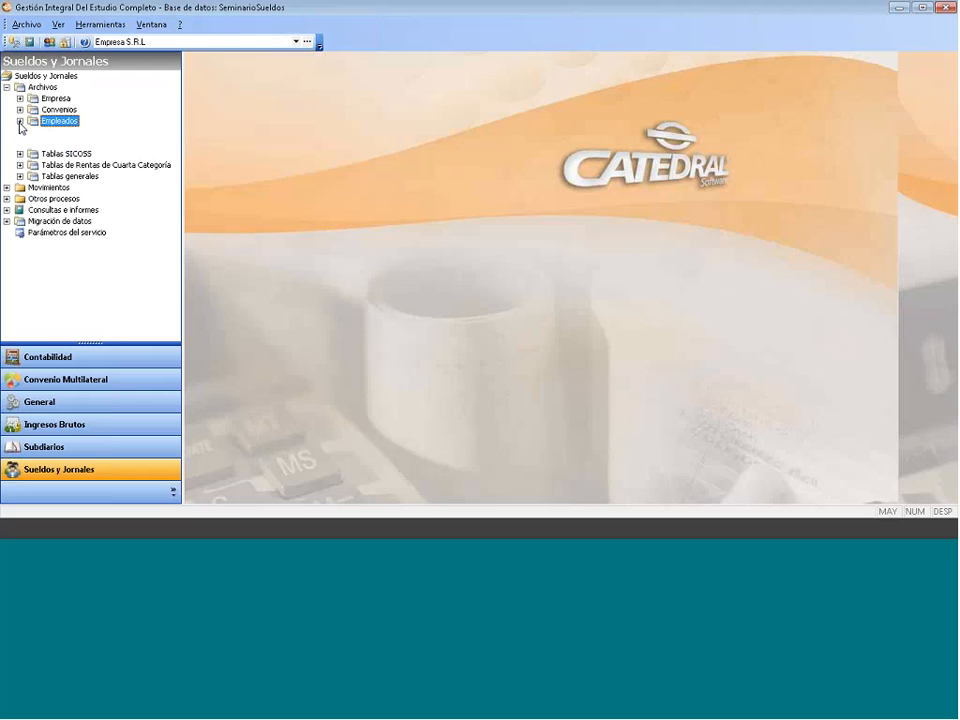
left_click(56, 131)
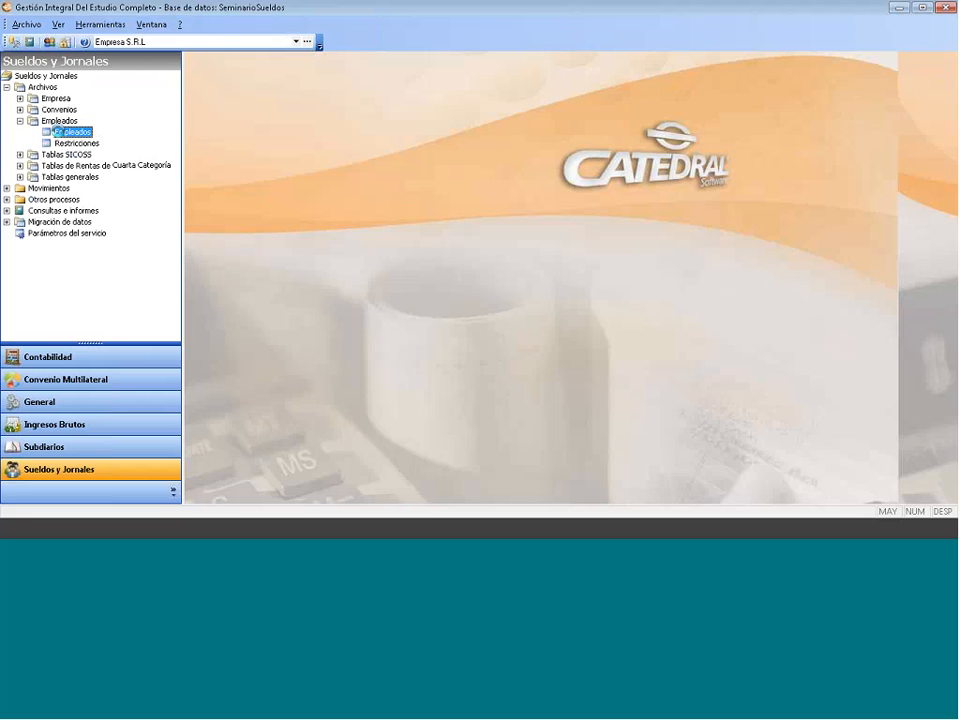
double_click(56, 131)
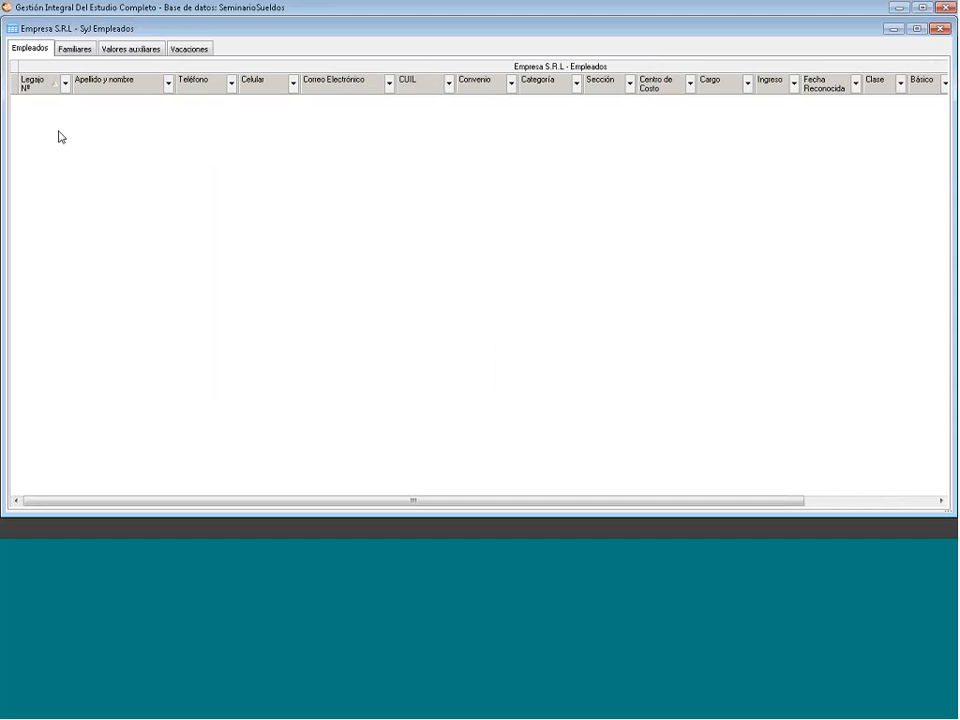
- Create a new employee born in 1986, sex Femenino, marital status Soltero
right_click(152, 138)
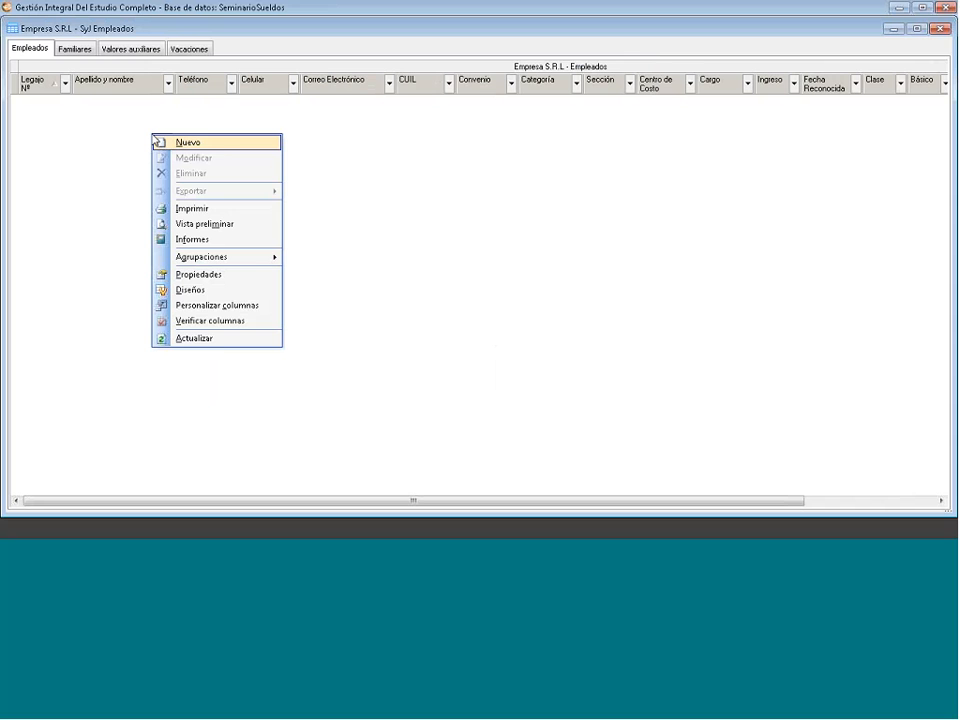
left_click(216, 148)
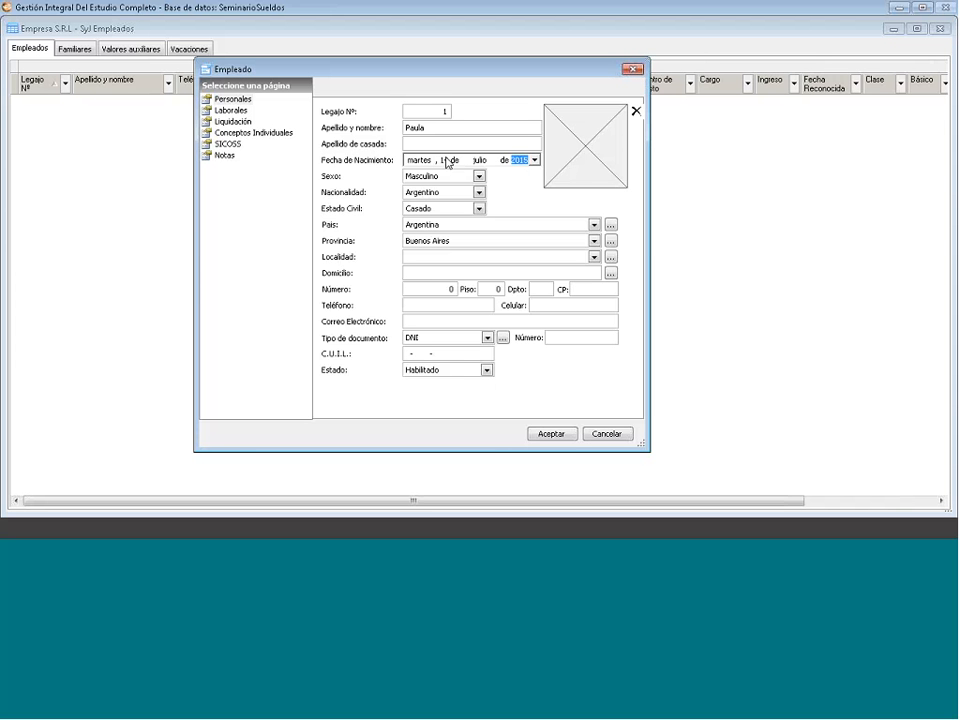
type("1986")
left_click(448, 176)
left_click(449, 201)
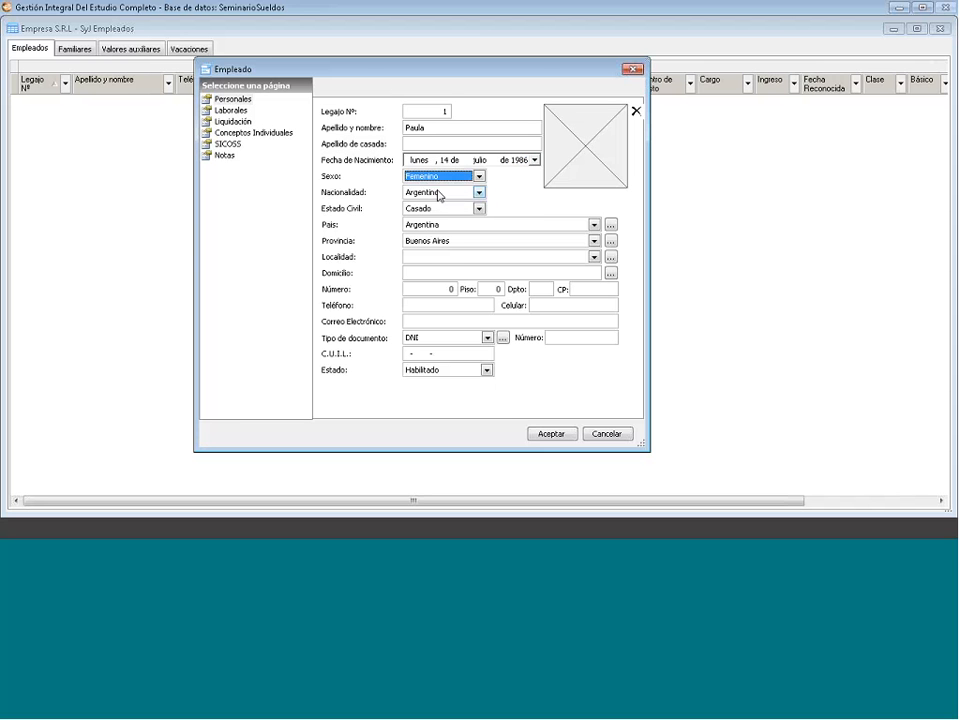
left_click(440, 208)
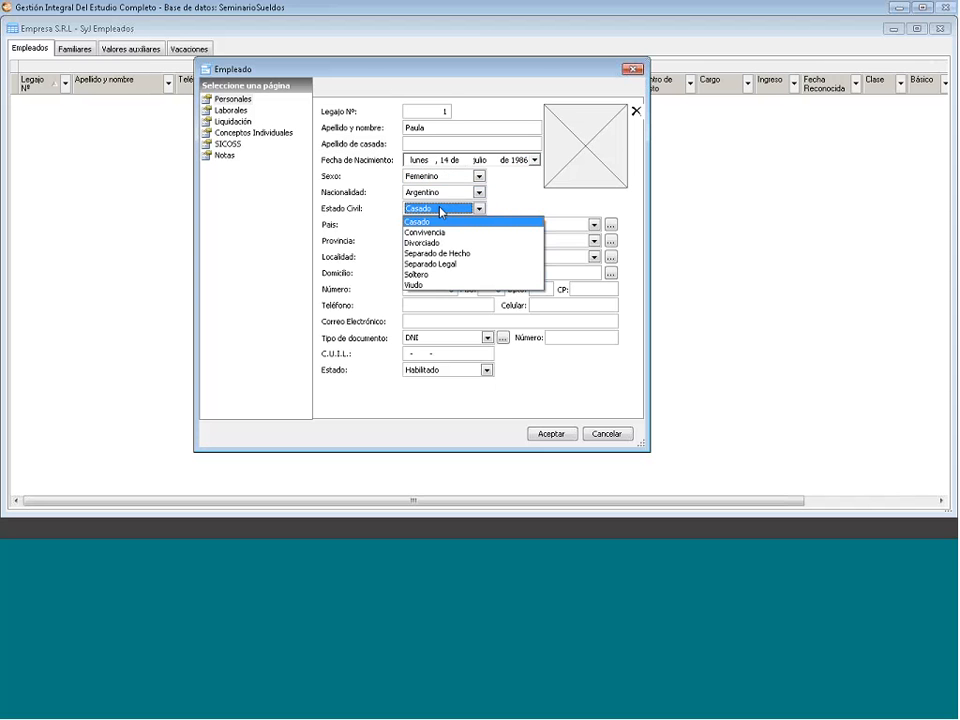
left_click(442, 274)
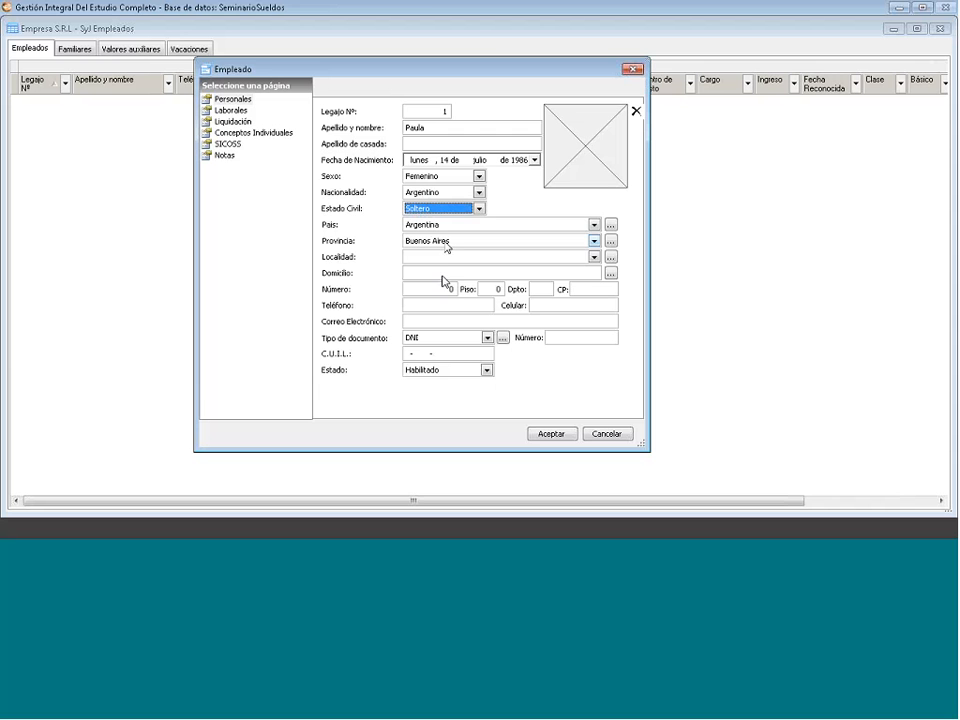
left_click(441, 259)
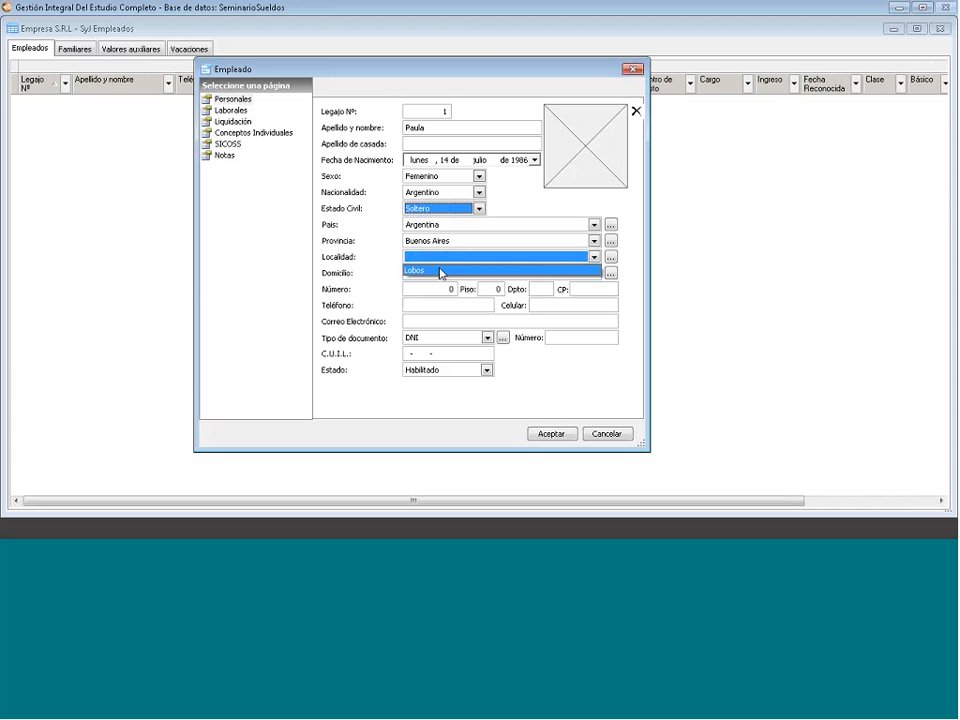
left_click(441, 270)
left_click(441, 273)
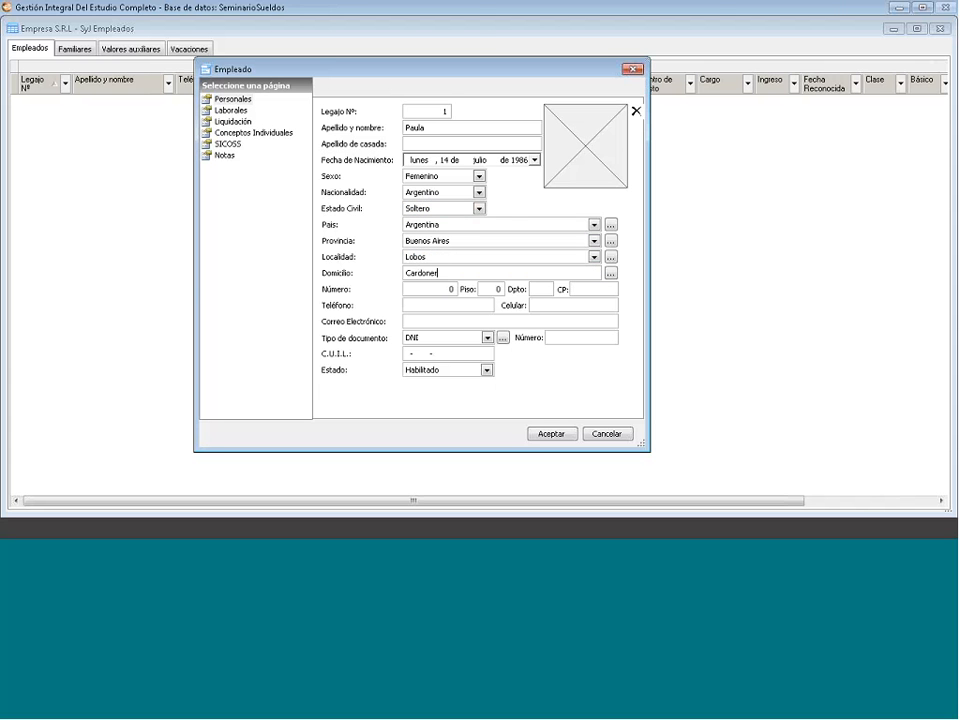
left_click(441, 288)
left_click(580, 289)
type("7240")
left_click(553, 305)
left_click(454, 322)
left_click(552, 336)
left_click(621, 130)
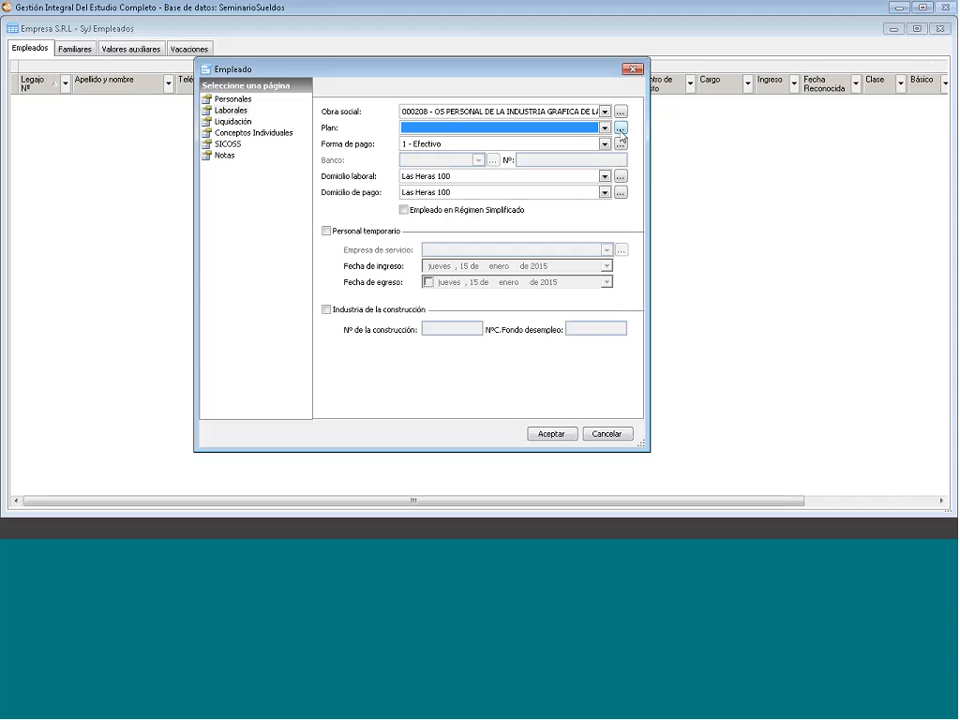
left_click(620, 129)
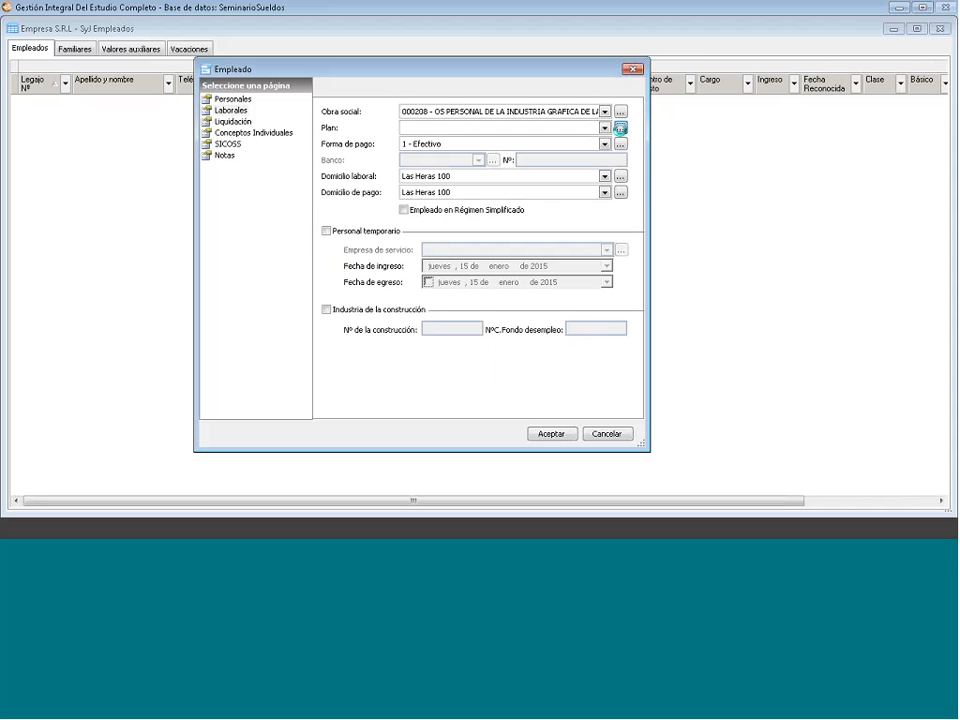
left_click(649, 156)
left_click(326, 231)
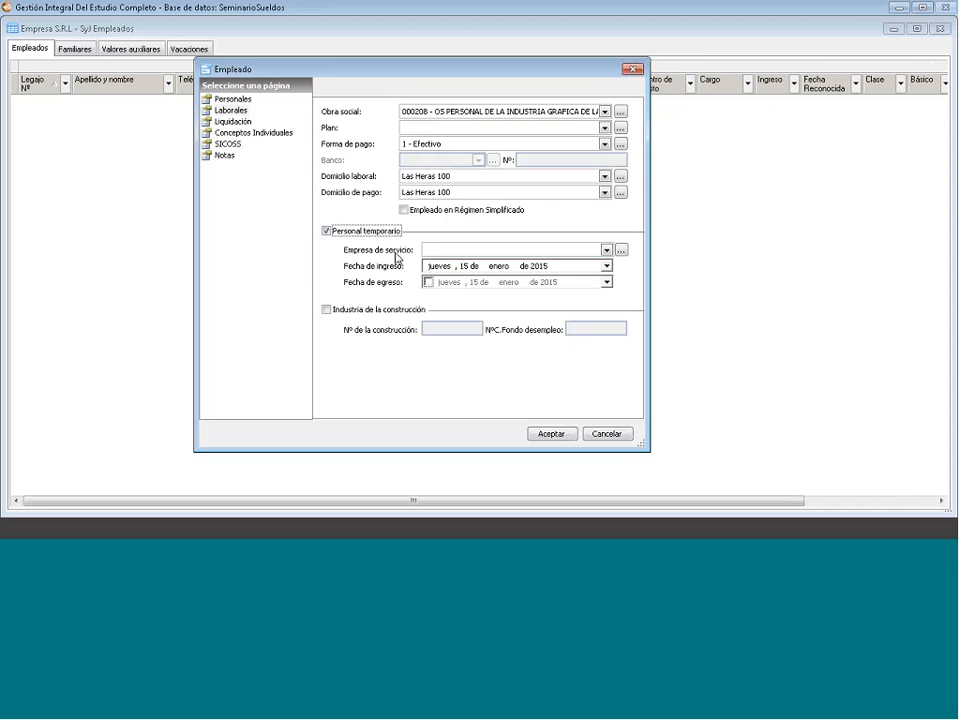
left_click(326, 231)
left_click(327, 310)
left_click(327, 310)
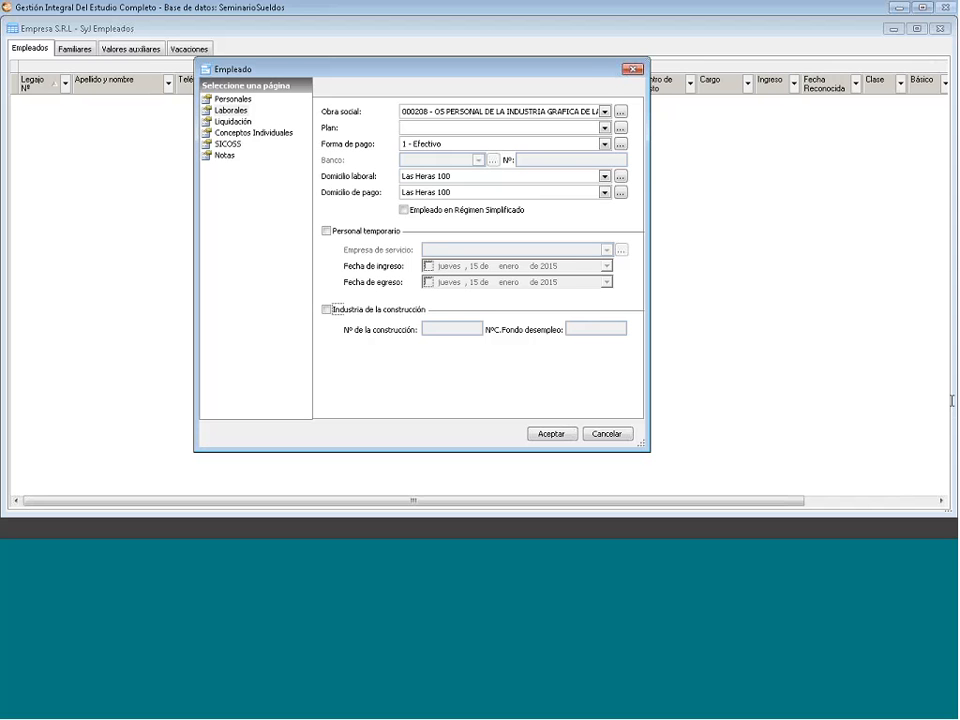
left_click(605, 111)
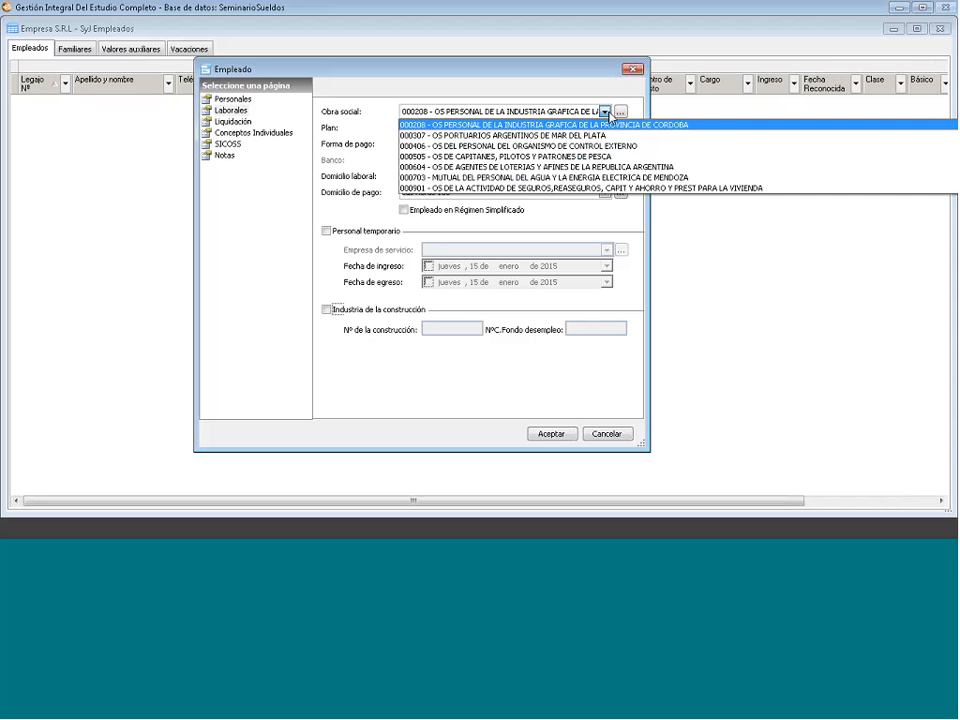
left_click(600, 124)
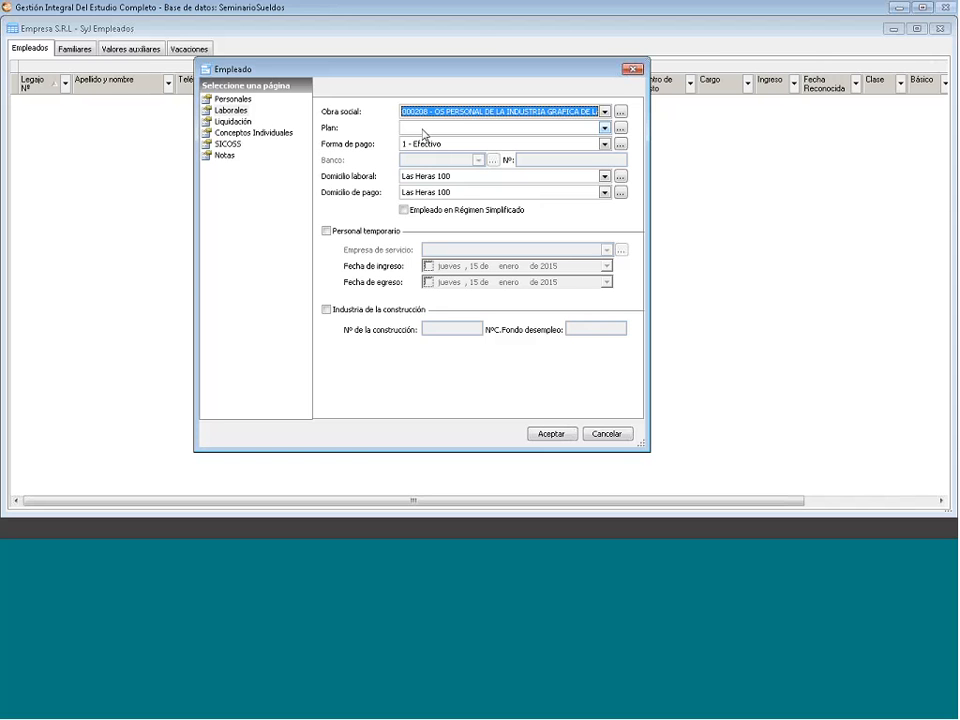
left_click(604, 144)
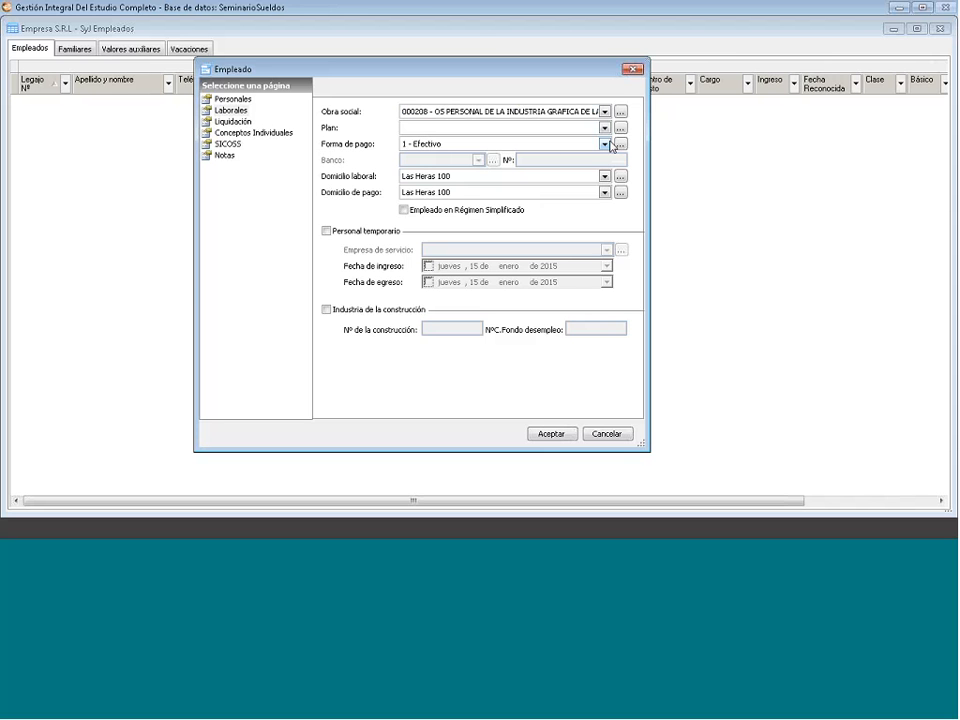
left_click(611, 144)
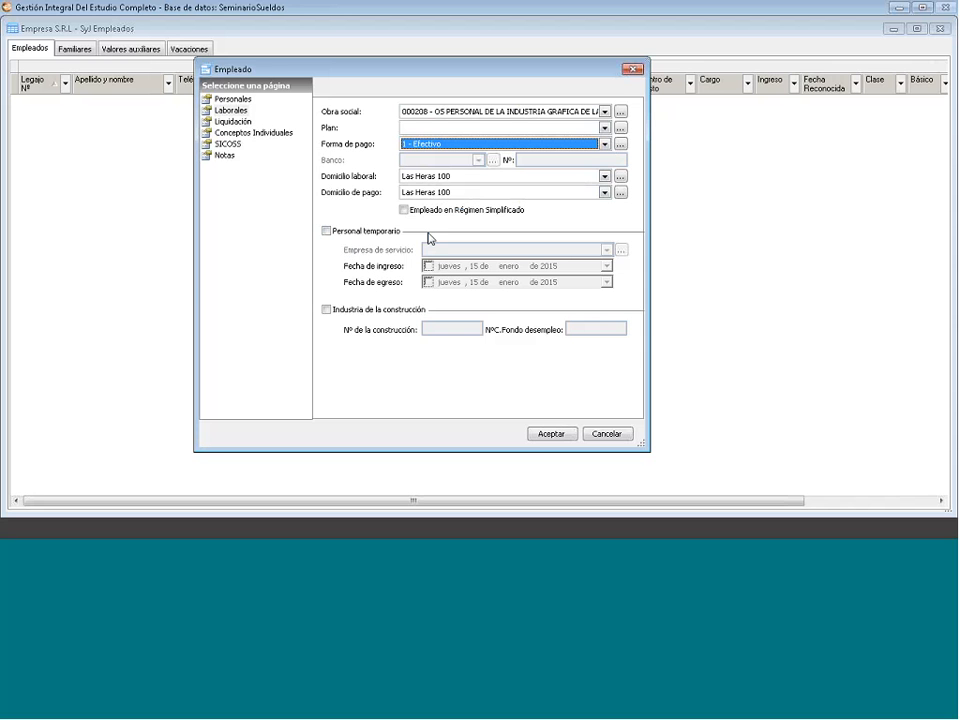
left_click(326, 231)
left_click(327, 231)
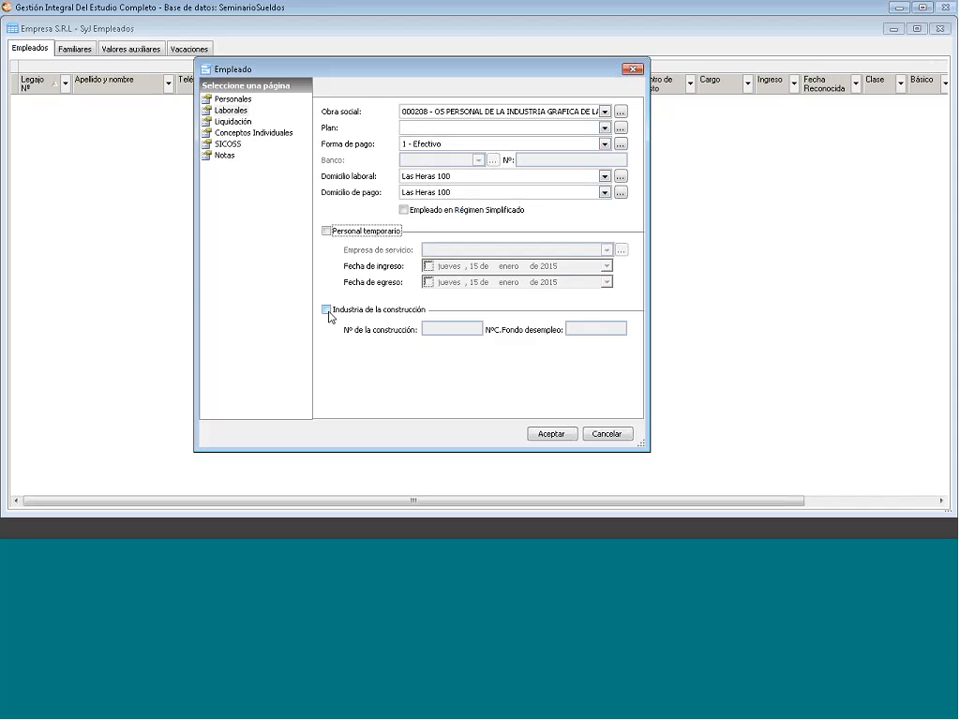
left_click(327, 311)
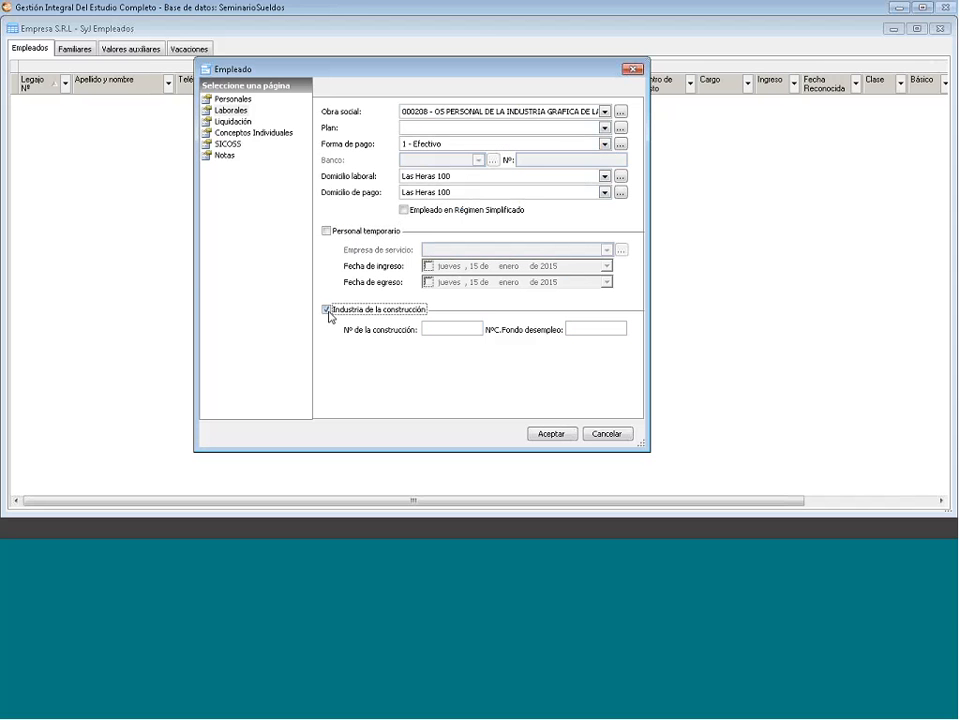
left_click(327, 311)
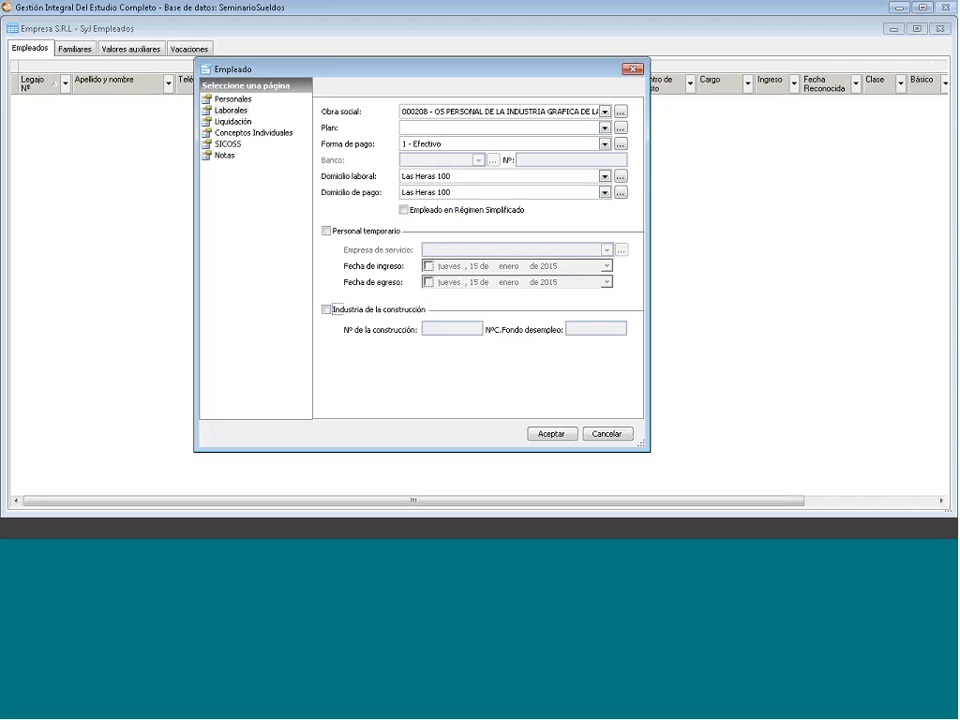
- On Liquidación, choose Modelo Comercio desde Abril 2014 Empresa, keep ADMINISTRATIVO A, and tick Personaliza básico
left_click(244, 124)
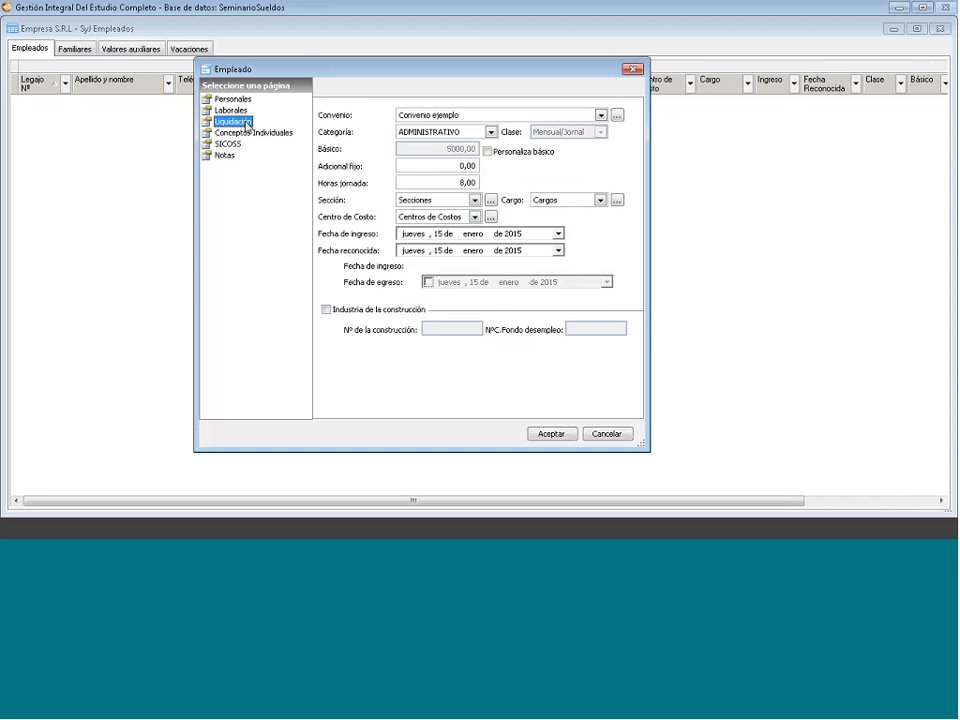
left_click(601, 115)
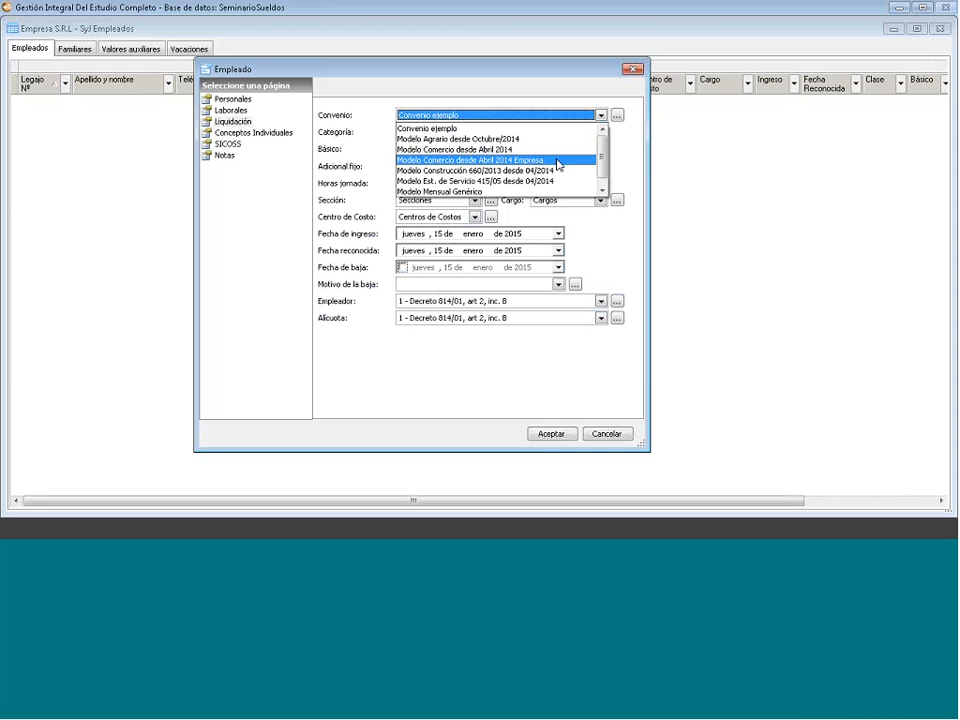
key("Escape")
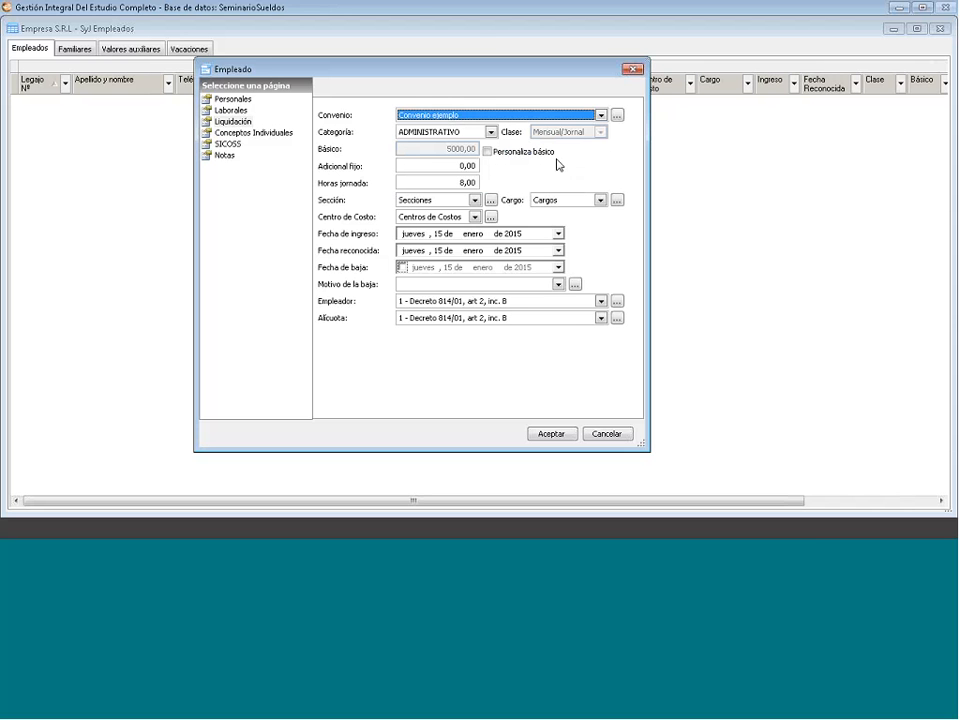
key("Down")
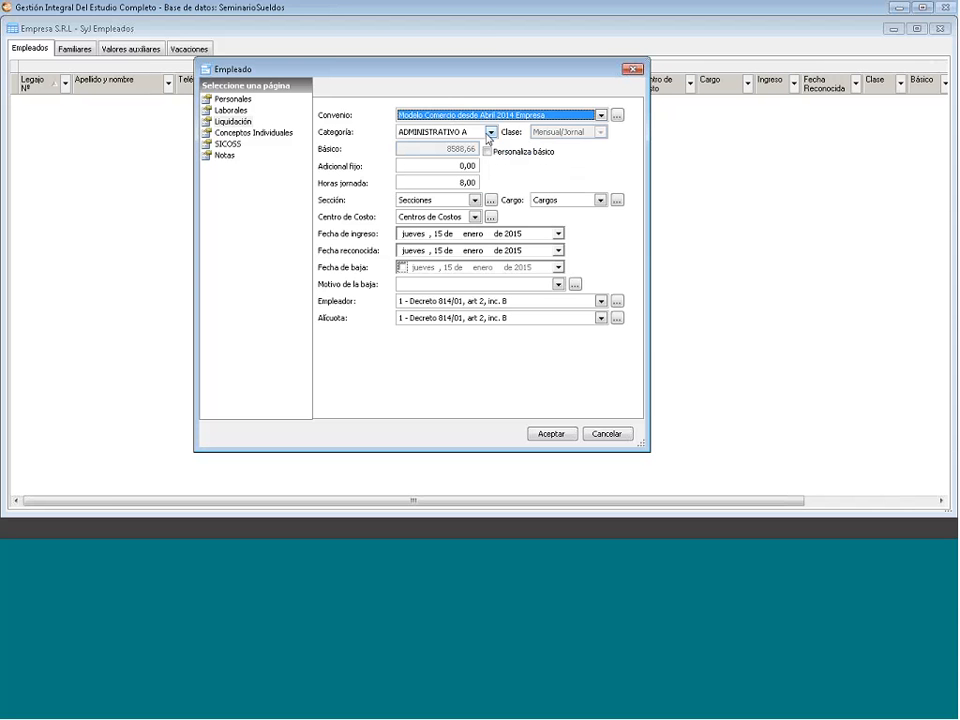
left_click(490, 132)
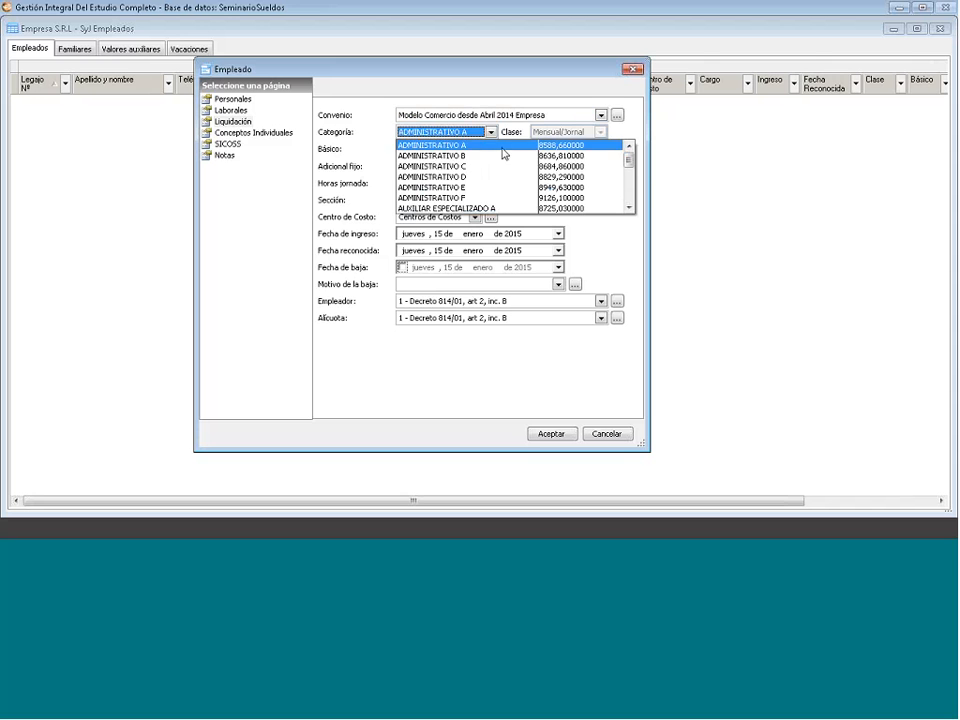
left_click(463, 147)
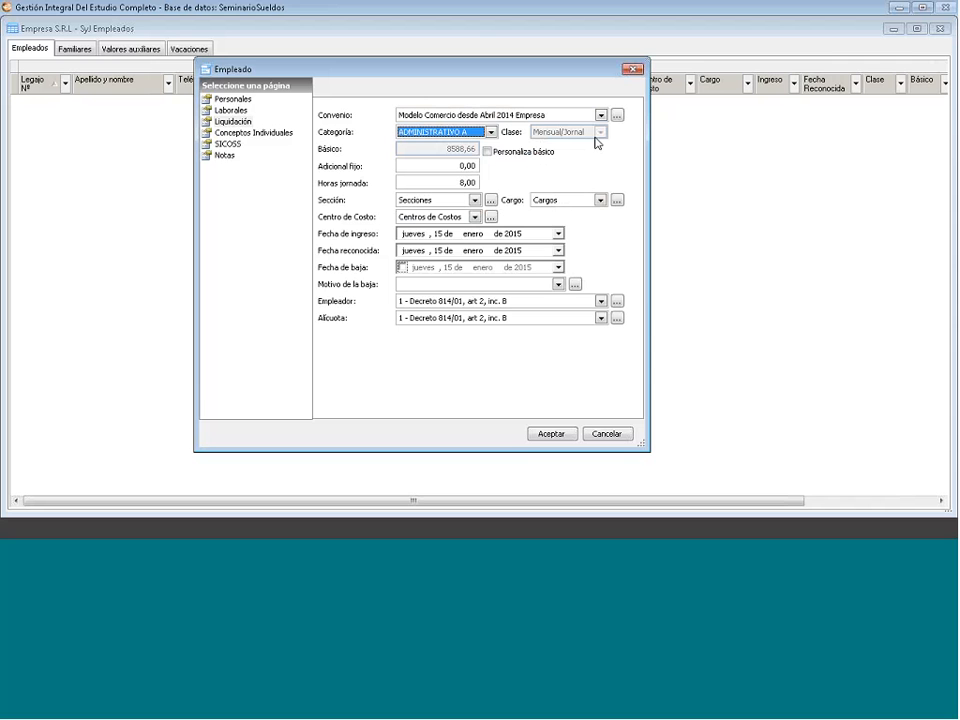
left_click(487, 151)
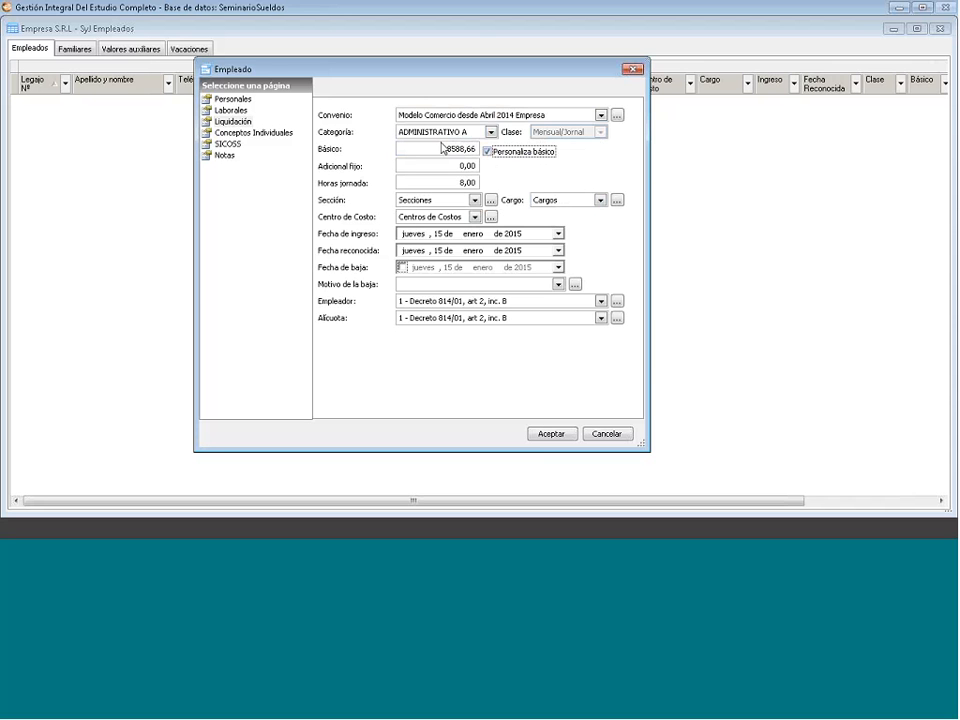
- Replace the basic salary 8588,66 with 9000,00, keeping Personaliza básico ticked
left_click(442, 148)
left_click_drag(442, 148, 499, 157)
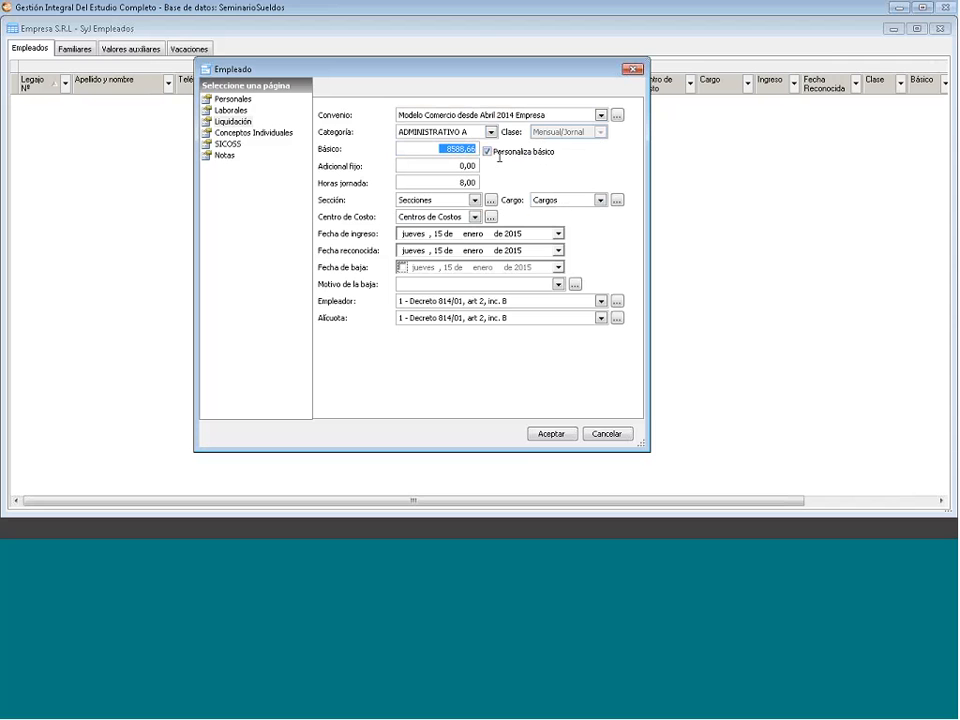
type("9000 ,")
left_click(494, 152)
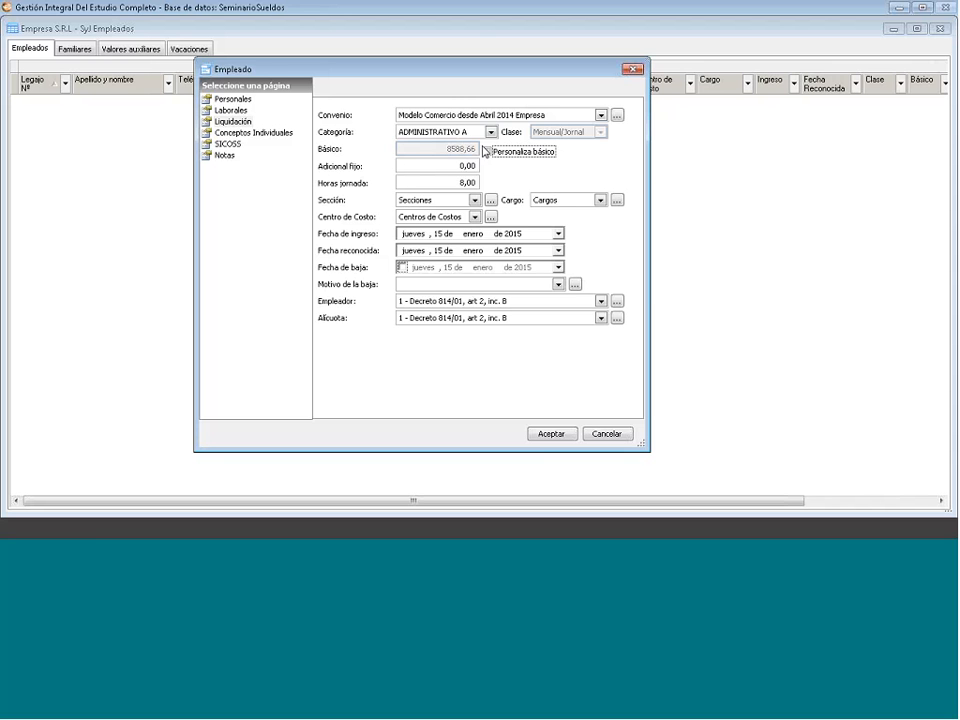
left_click(488, 152)
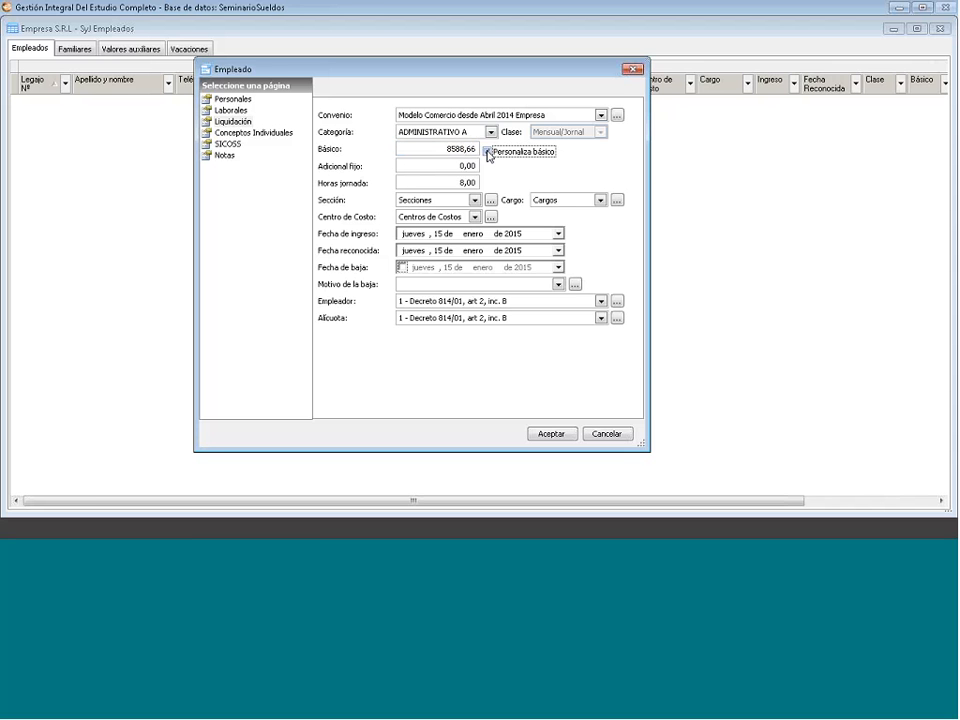
left_click(433, 147)
double_click(434, 147)
type("9")
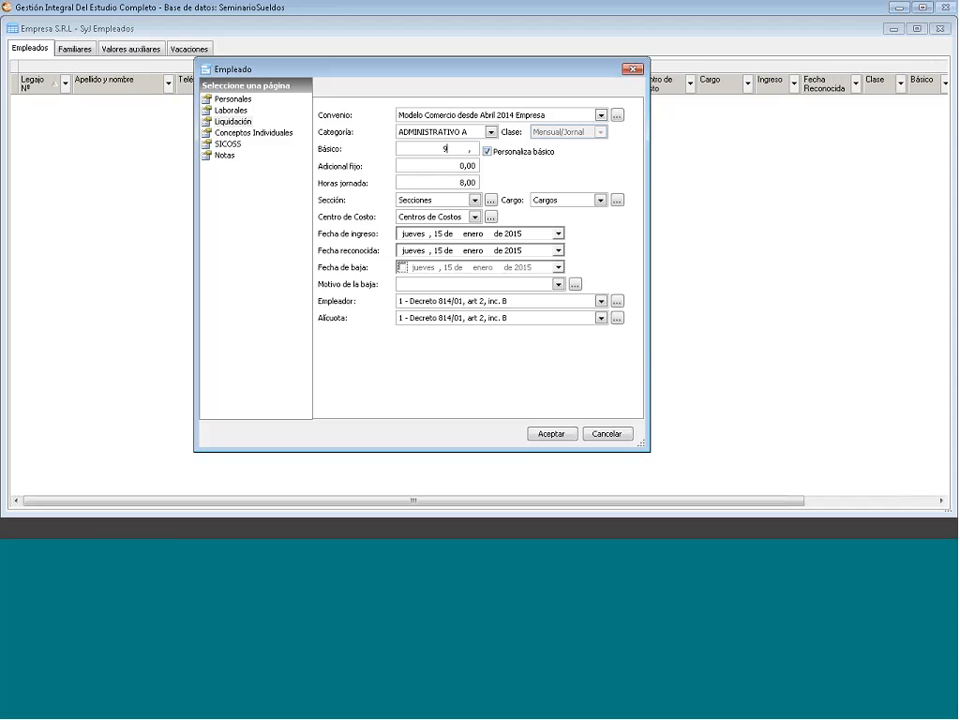
type("000")
key("Return")
- Change the daily working hours from 8,00 to 4,00
double_click(457, 167)
double_click(408, 183)
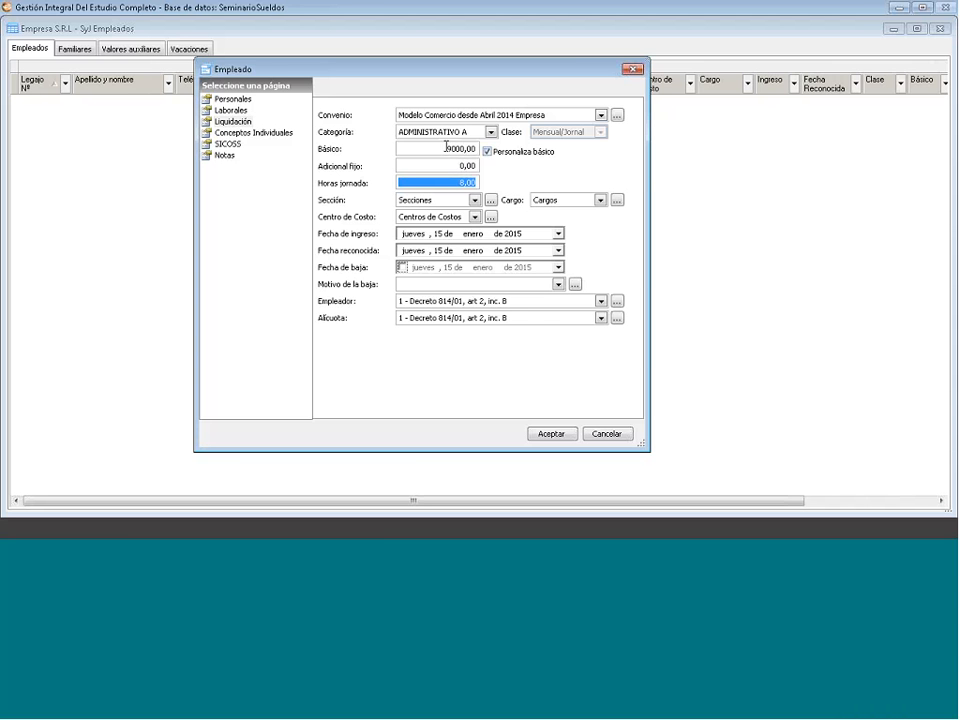
left_click(445, 148)
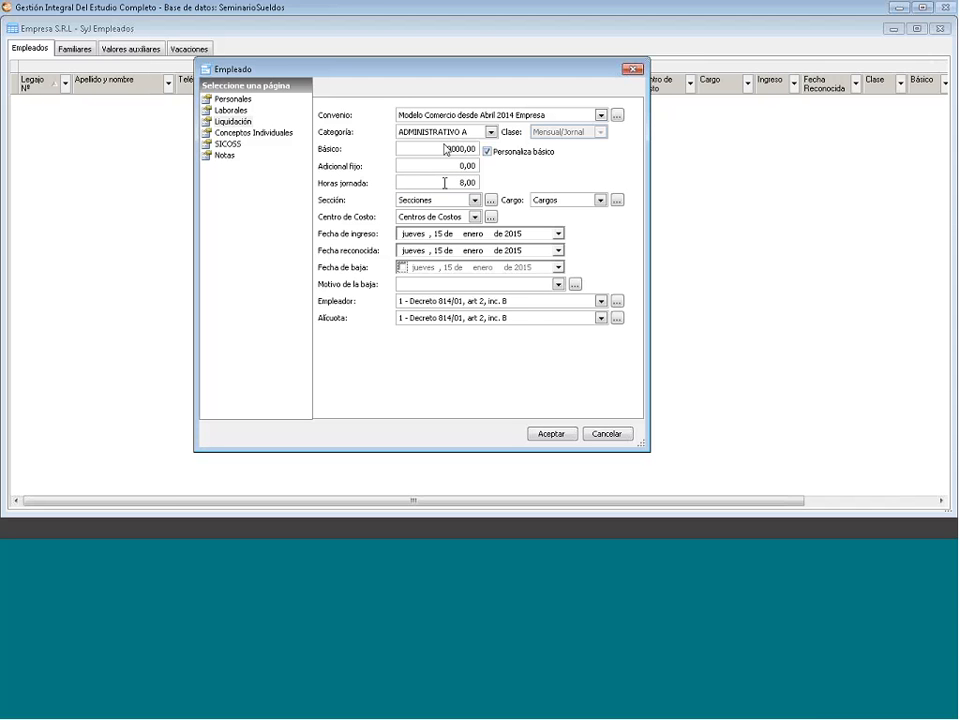
left_click_drag(445, 183, 480, 185)
type("4 ,")
key("Tab")
left_click(475, 200)
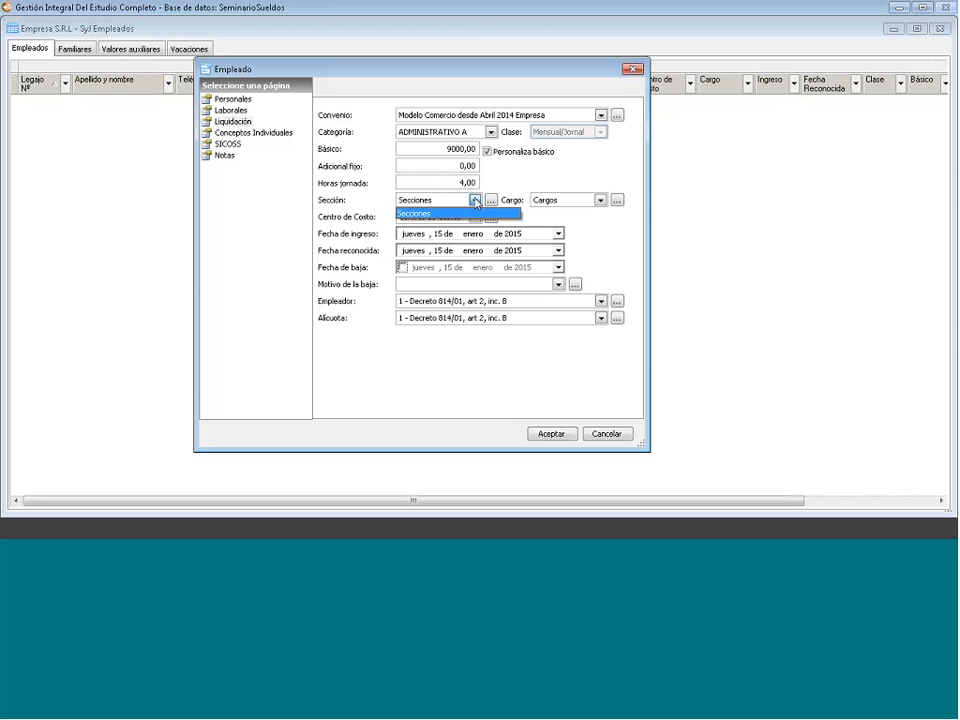
left_click(475, 200)
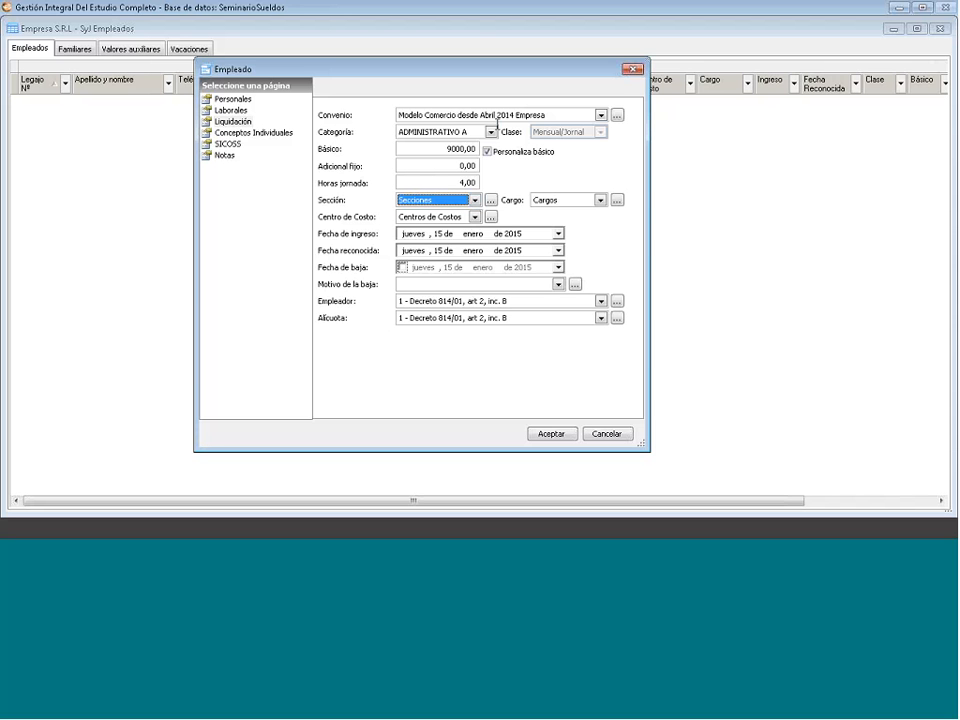
left_click(491, 200)
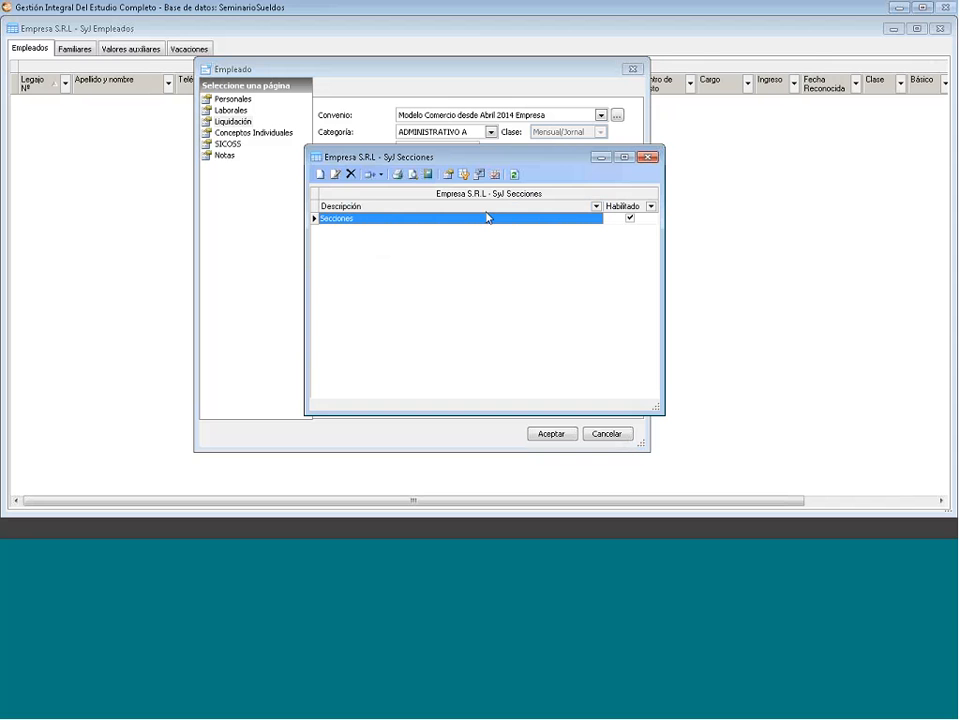
left_click(649, 160)
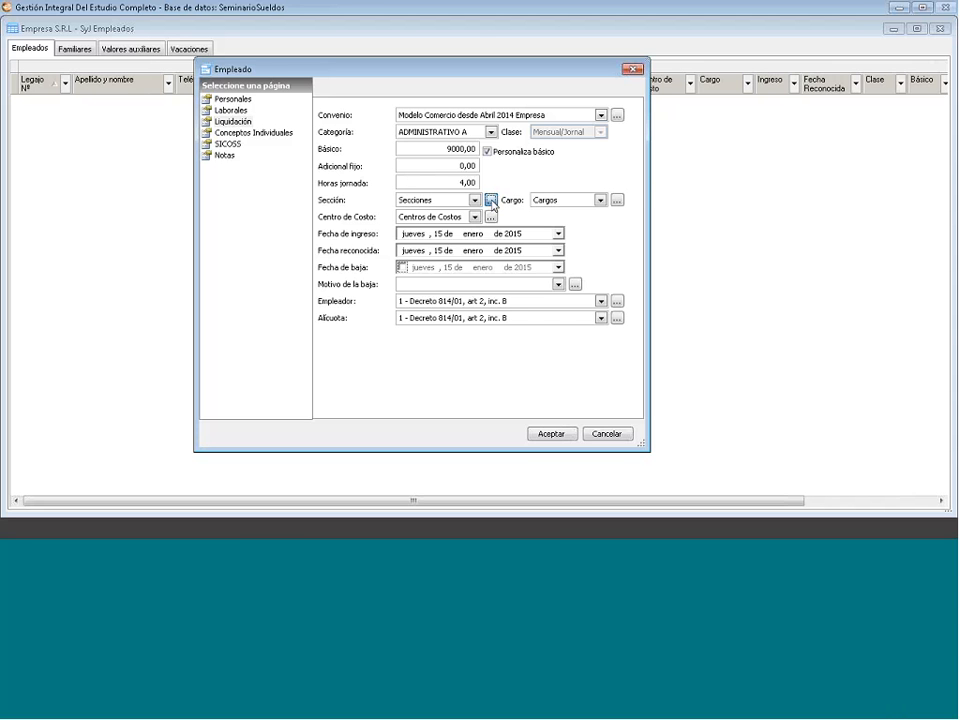
- Add an Administrativo section in the Secciones catalogue, then go on to the cost centres catalogue
left_click(491, 201)
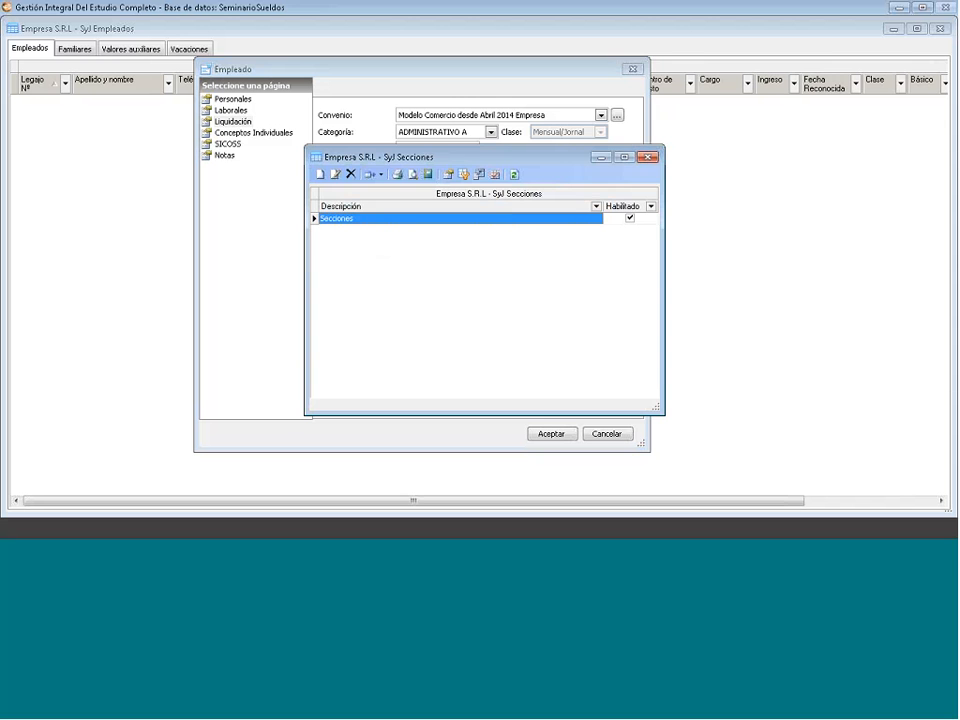
left_click(320, 174)
type("Administrativo")
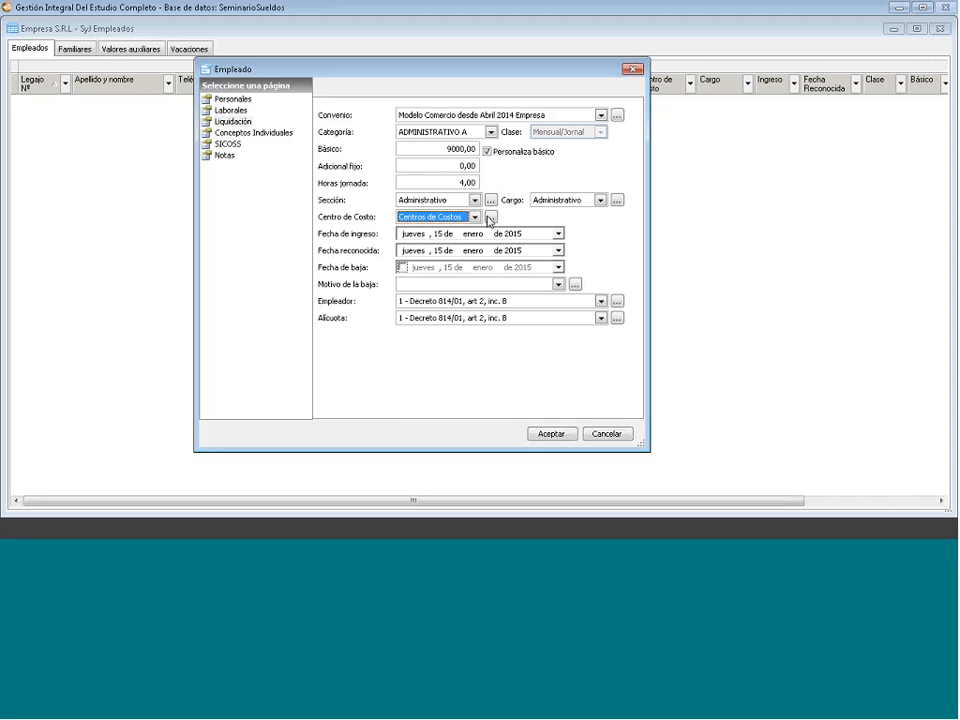
left_click(490, 217)
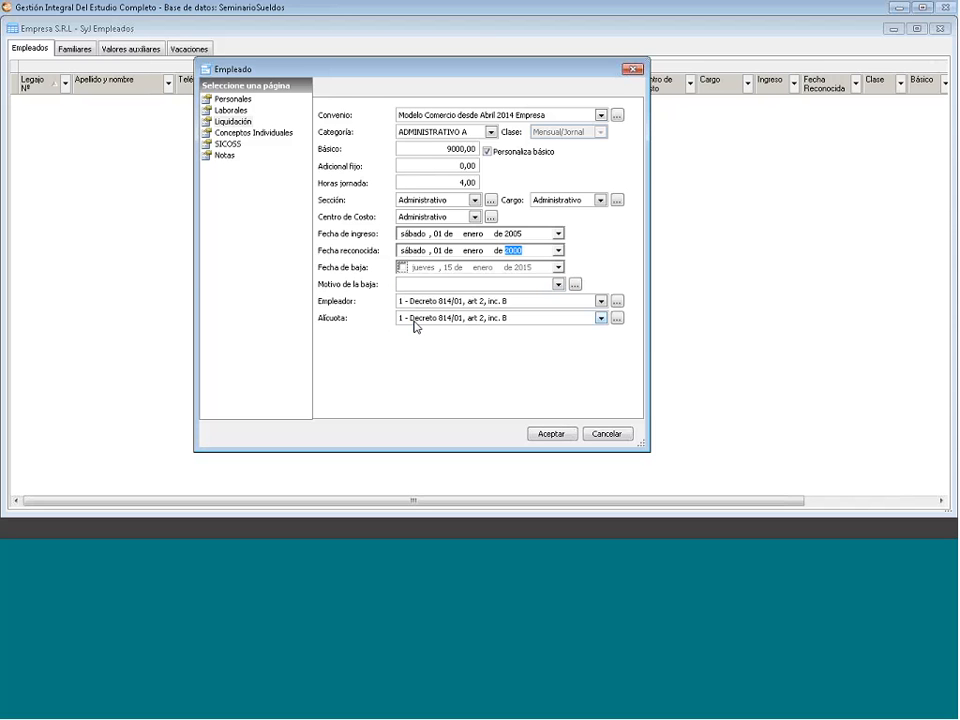
- Keep employer type 1 and open the Alícuotas Aportes y Contribuciones catalogue beside Alícuota
left_click(601, 301)
left_click(601, 301)
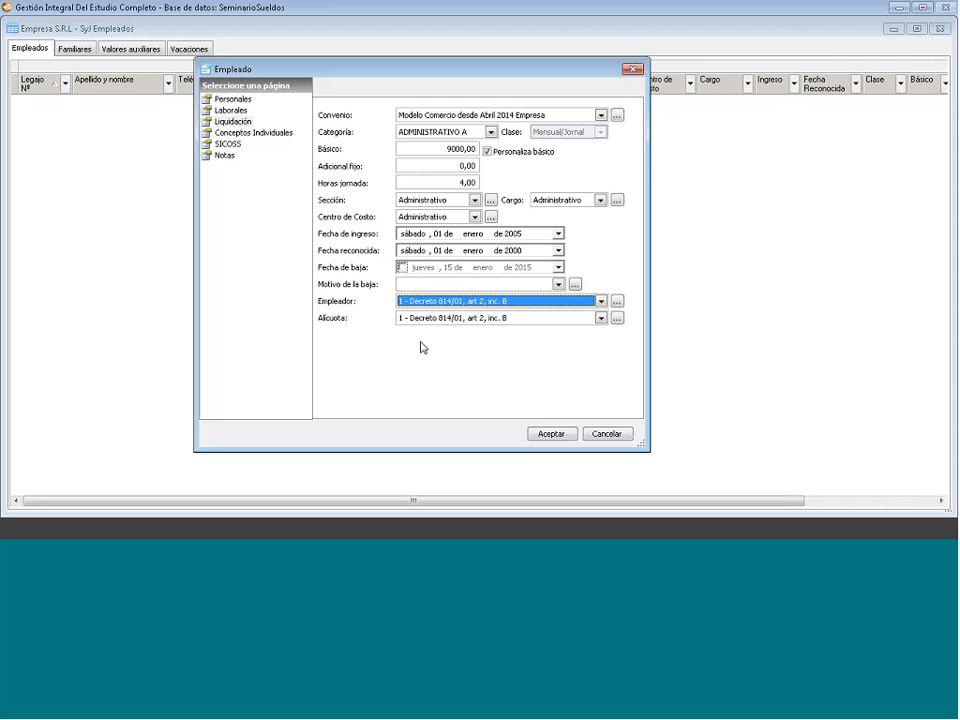
left_click(617, 319)
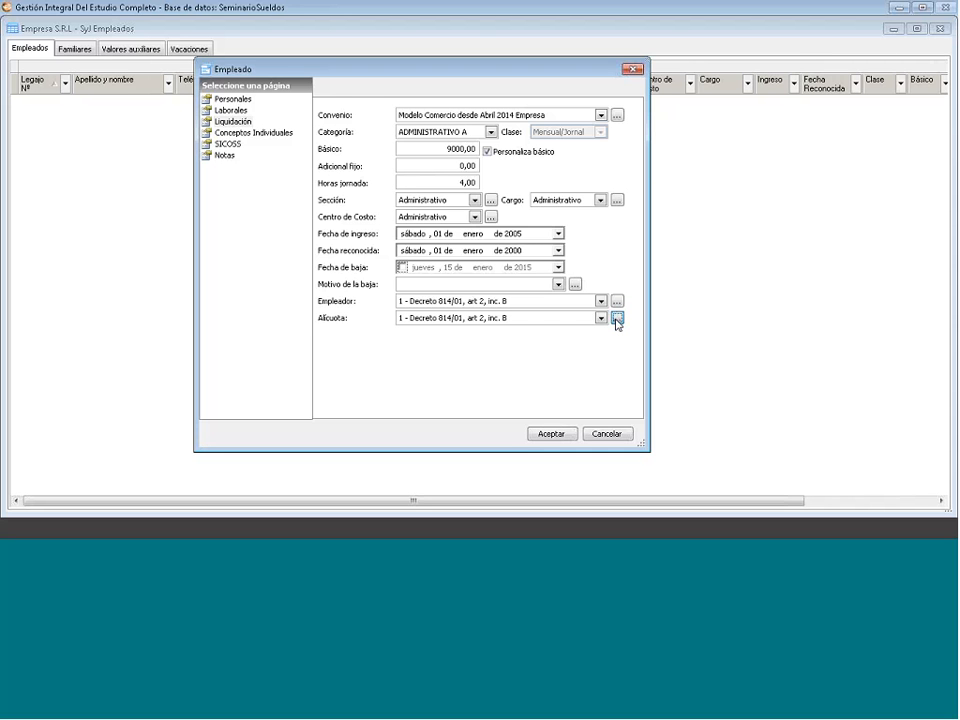
left_click(617, 321)
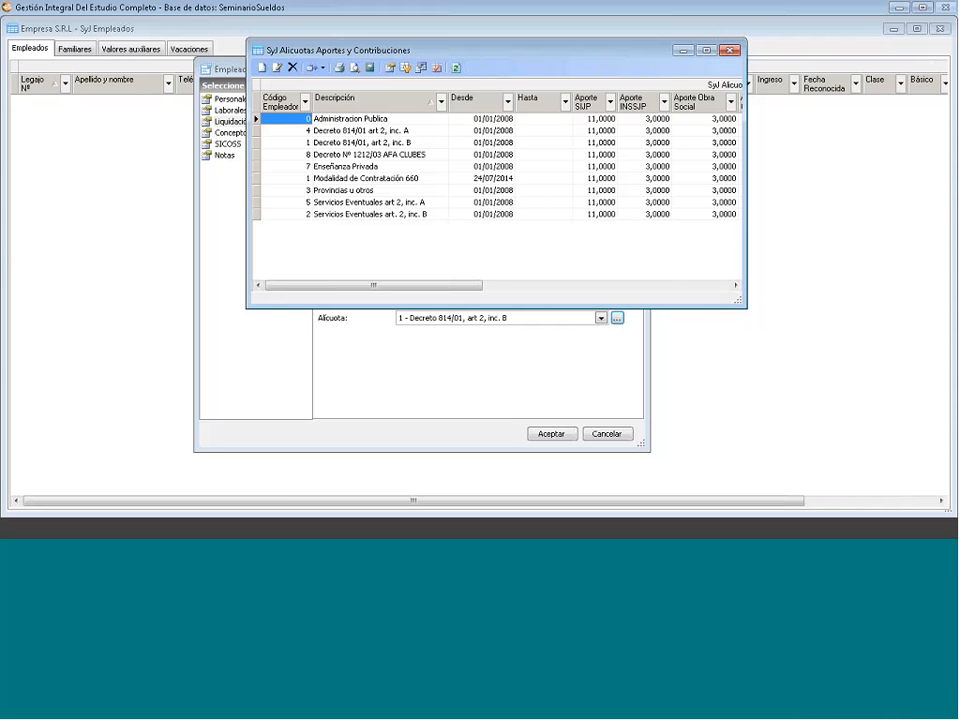
- Cancel a new aliquot rate, close the rate list, and show Conceptos Individuales
right_click(332, 235)
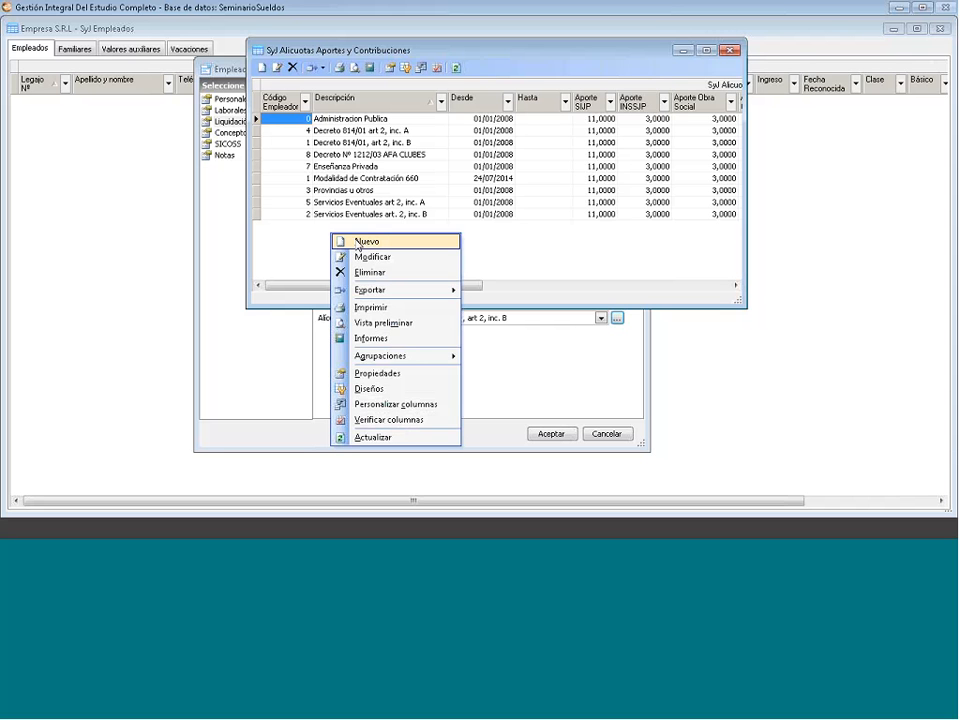
left_click(358, 243)
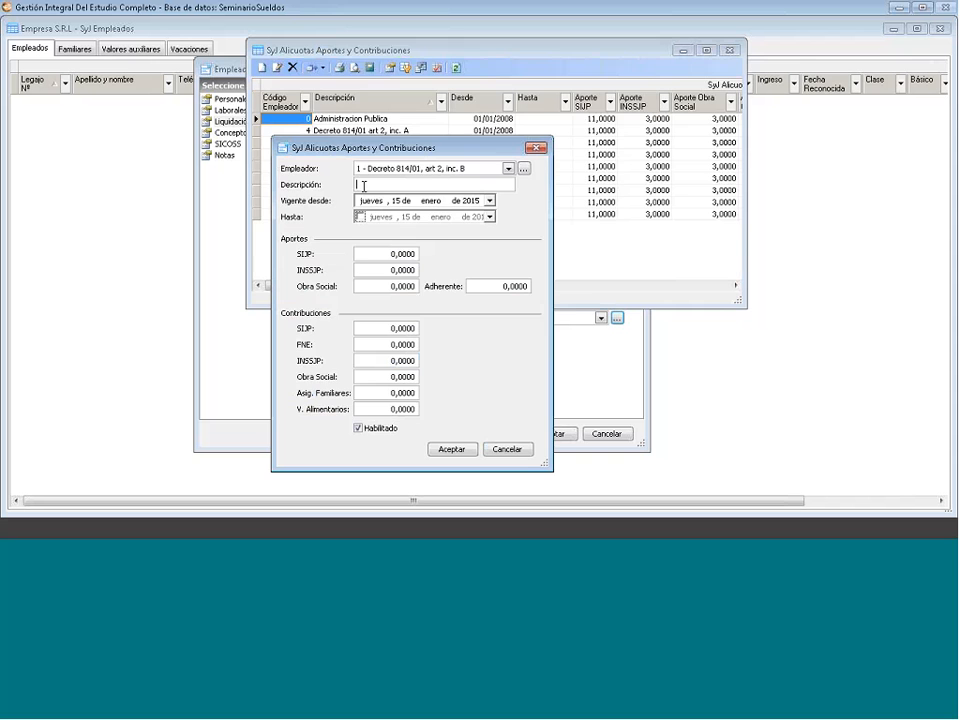
key("Escape")
key("Escape")
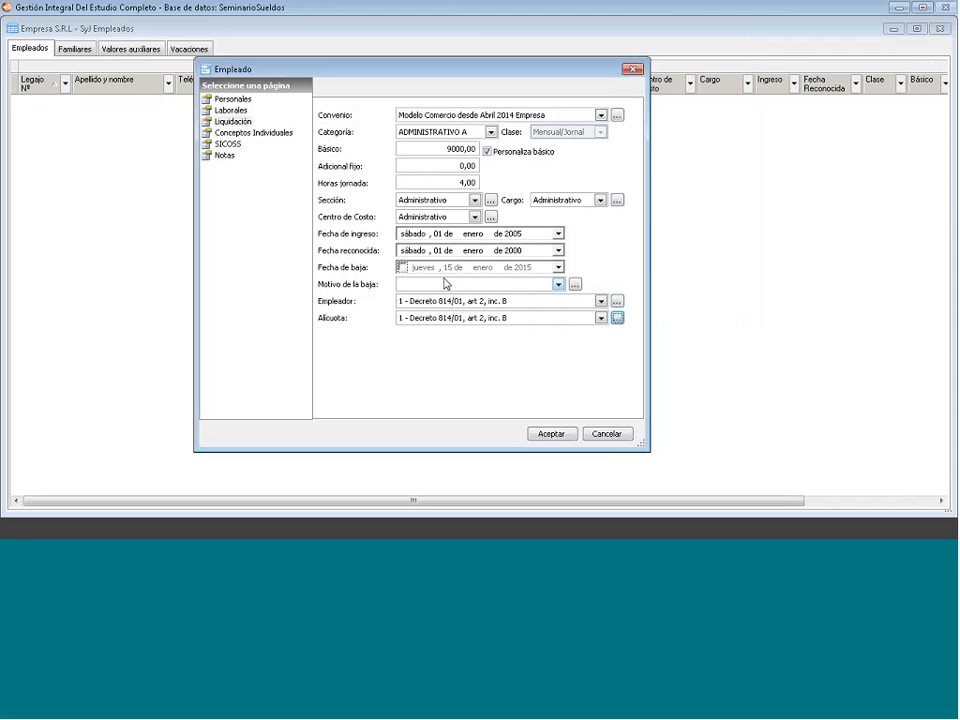
left_click(254, 134)
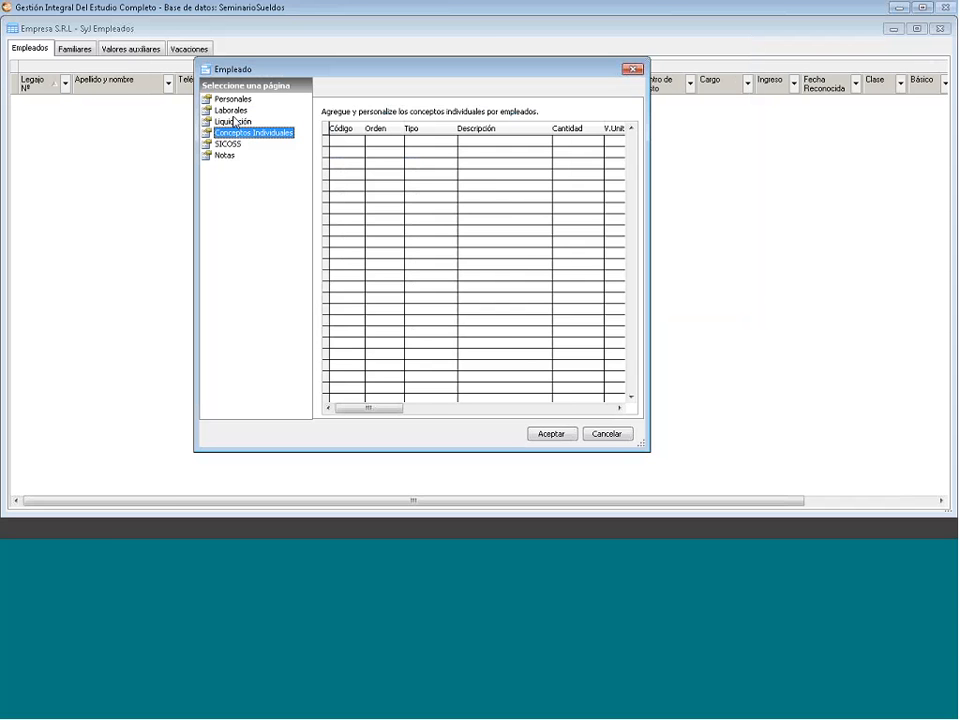
- Switch the employee form back to its Liquidación page showing 9000,00 basic and 4,00 hours
left_click(234, 121)
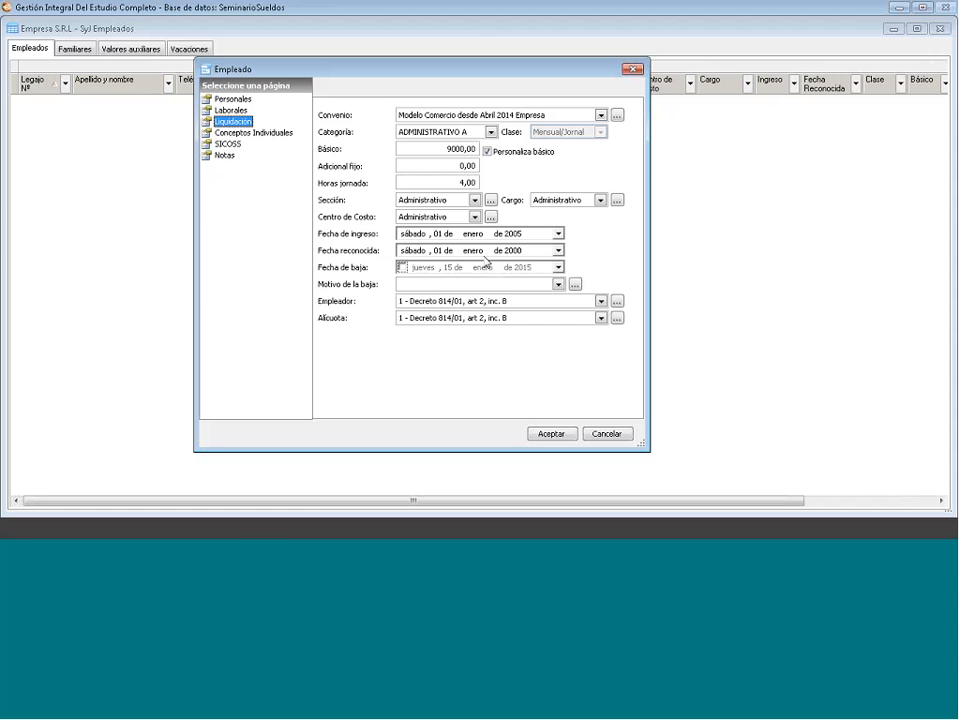
left_click(512, 250)
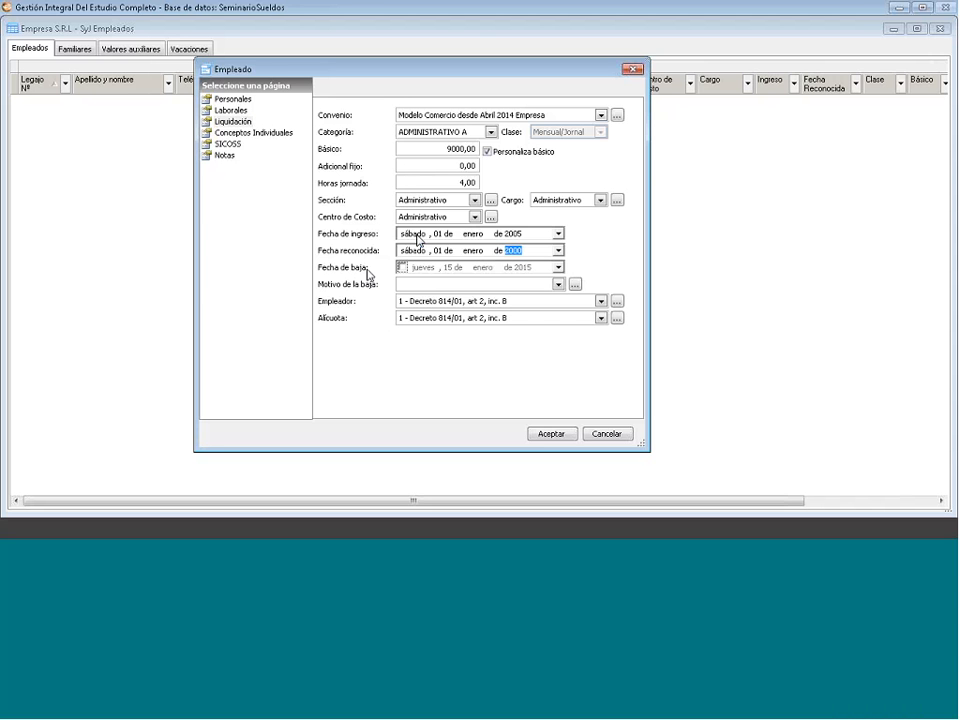
left_click(518, 238)
left_click(519, 253)
left_click(601, 301)
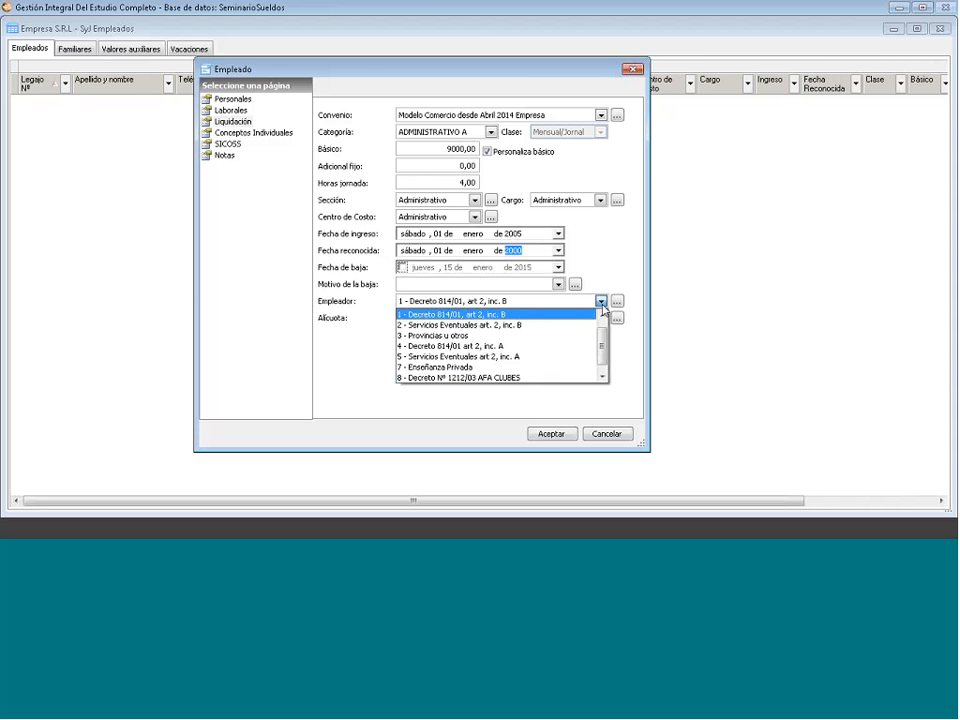
left_click(603, 309)
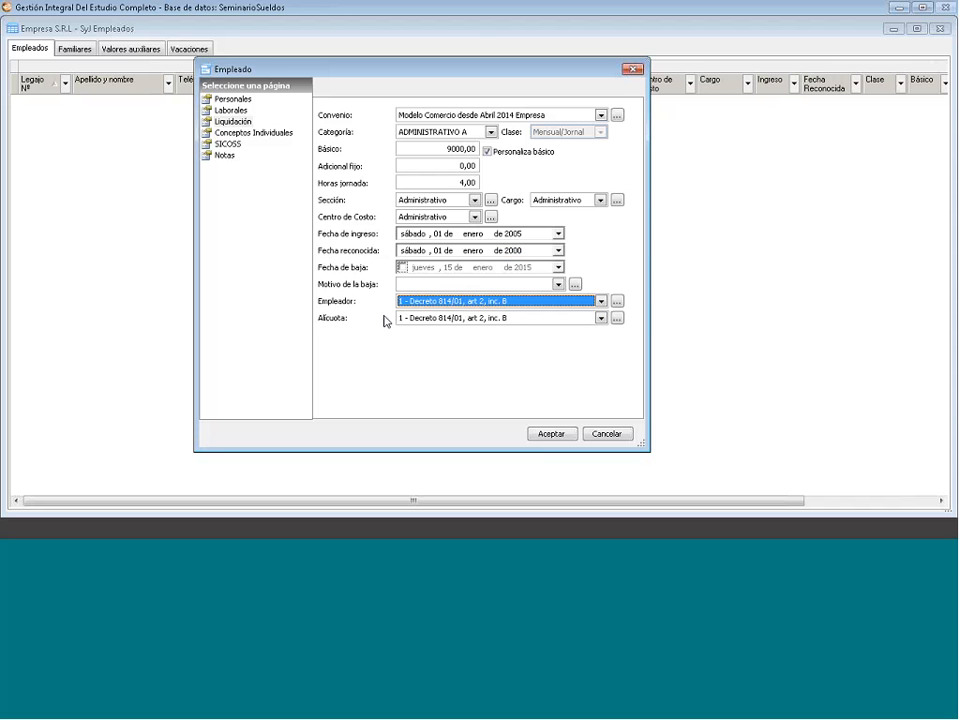
- Open the contribution rates list and start a new rate entry via Nuevo
left_click(618, 319)
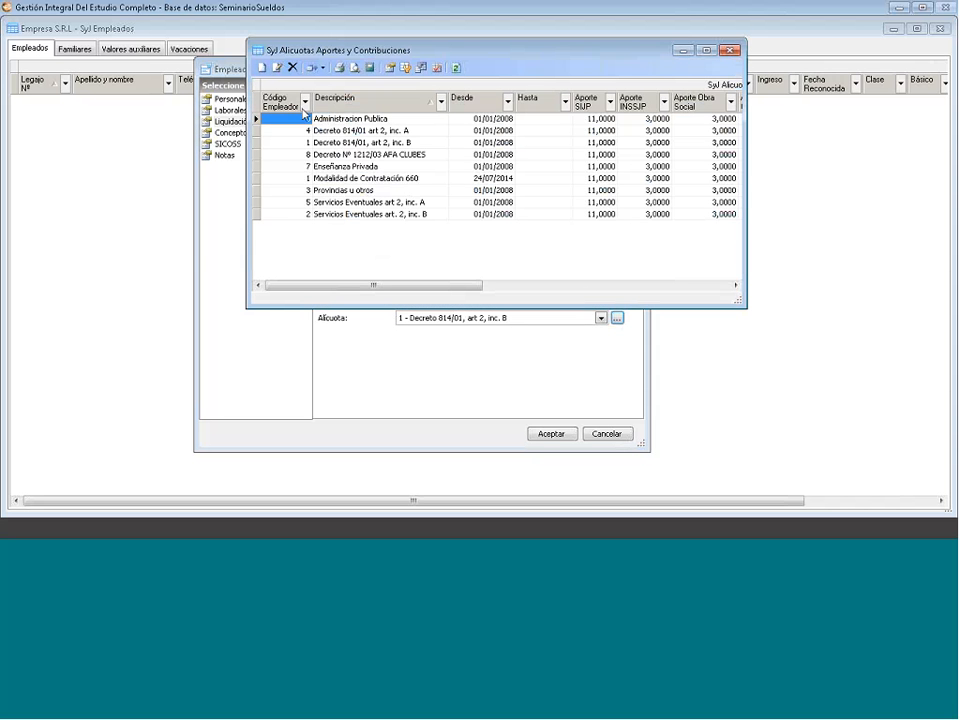
left_click(305, 114)
right_click(348, 245)
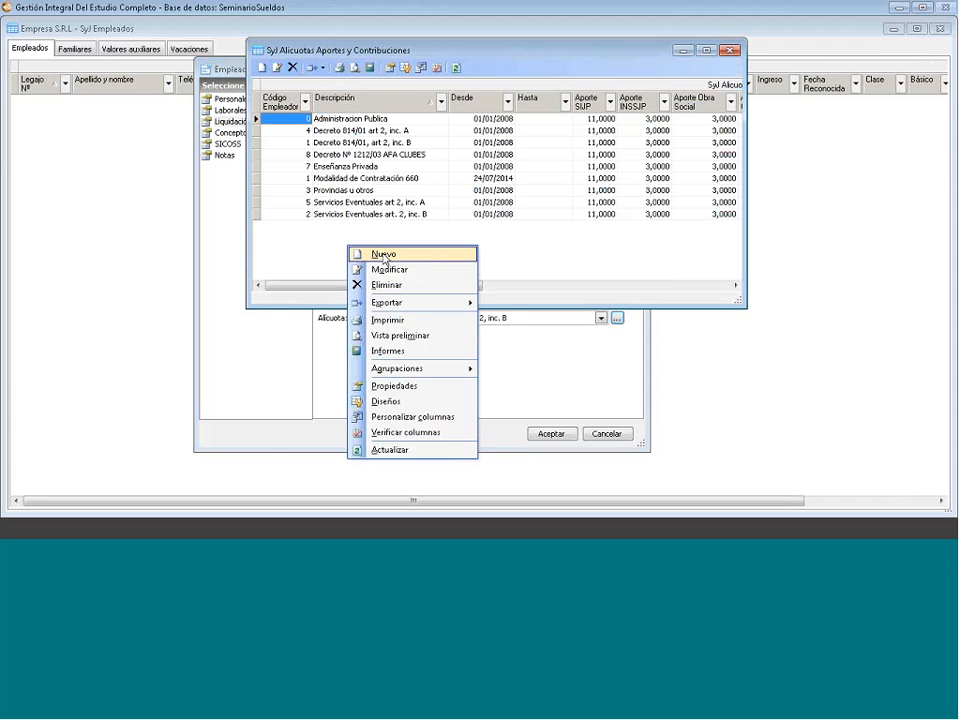
left_click(384, 254)
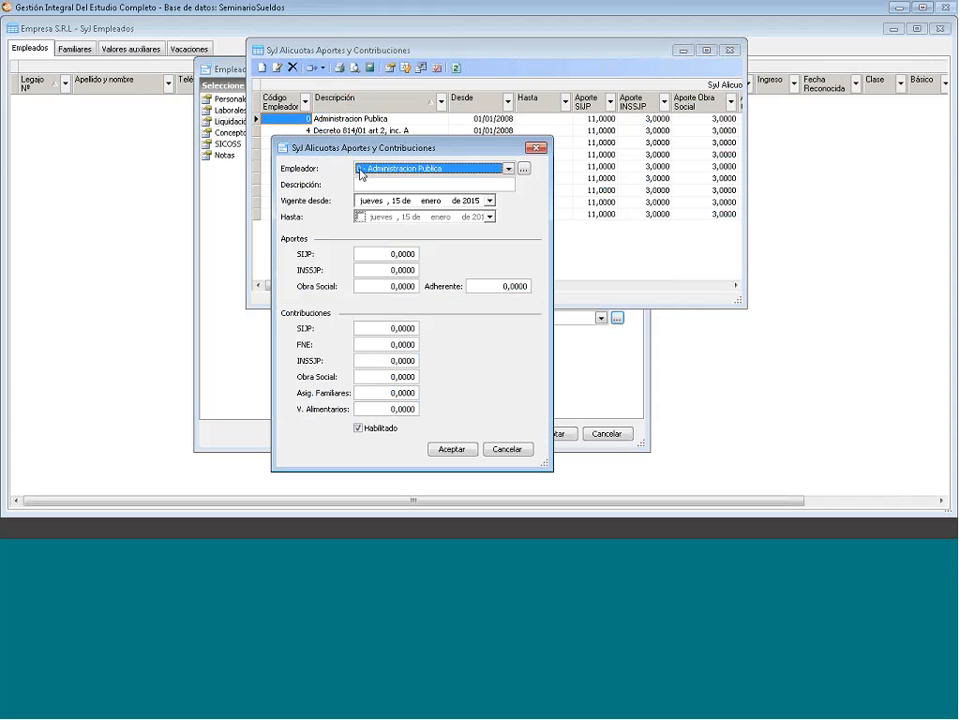
- Set employer 1 - Decreto 814/01 and description 'Nuevo plan', starting 15 January 2015
left_click(503, 185)
left_click(454, 209)
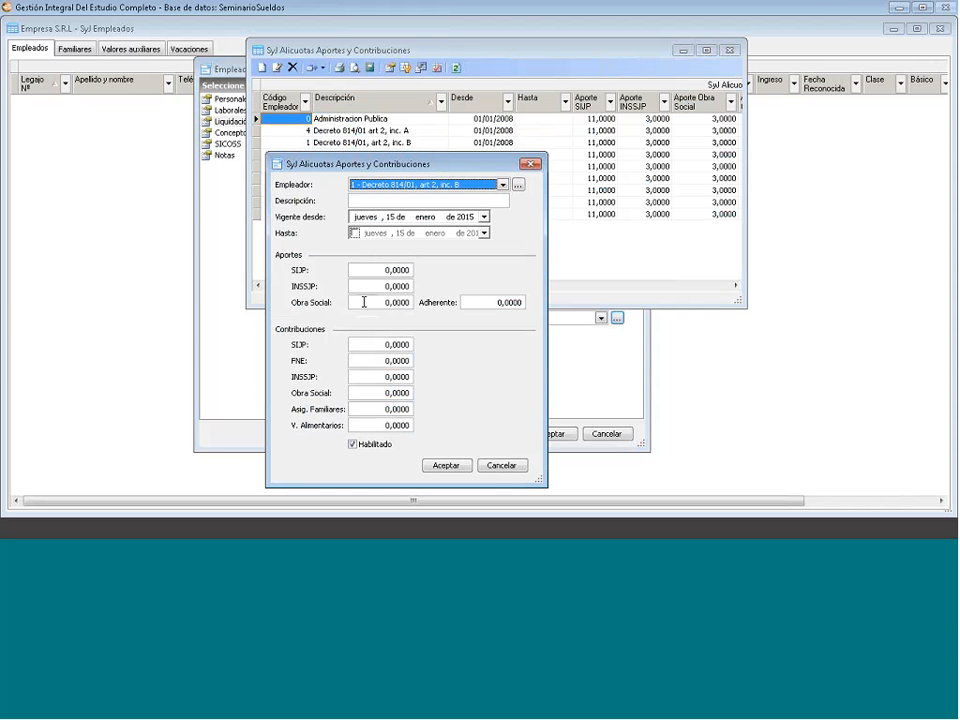
left_click(362, 200)
type("Nuevo")
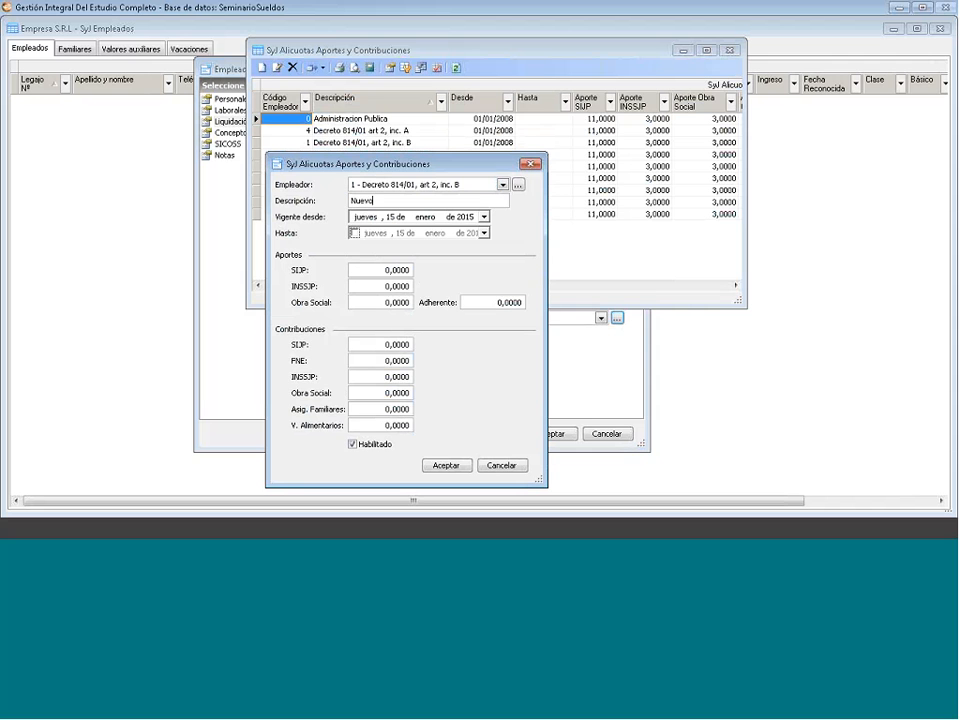
type(" plan")
left_click(396, 219)
- Enter contributions SIJP 11, INSSJP 3 and Obra Social 3
left_click(380, 270)
left_click_drag(380, 270, 432, 273)
type("11")
key("Tab")
type("3")
key("Tab")
type("3")
- Confirm the Nuevo plan rate so it is listed effective 15/01/2015
left_click(447, 467)
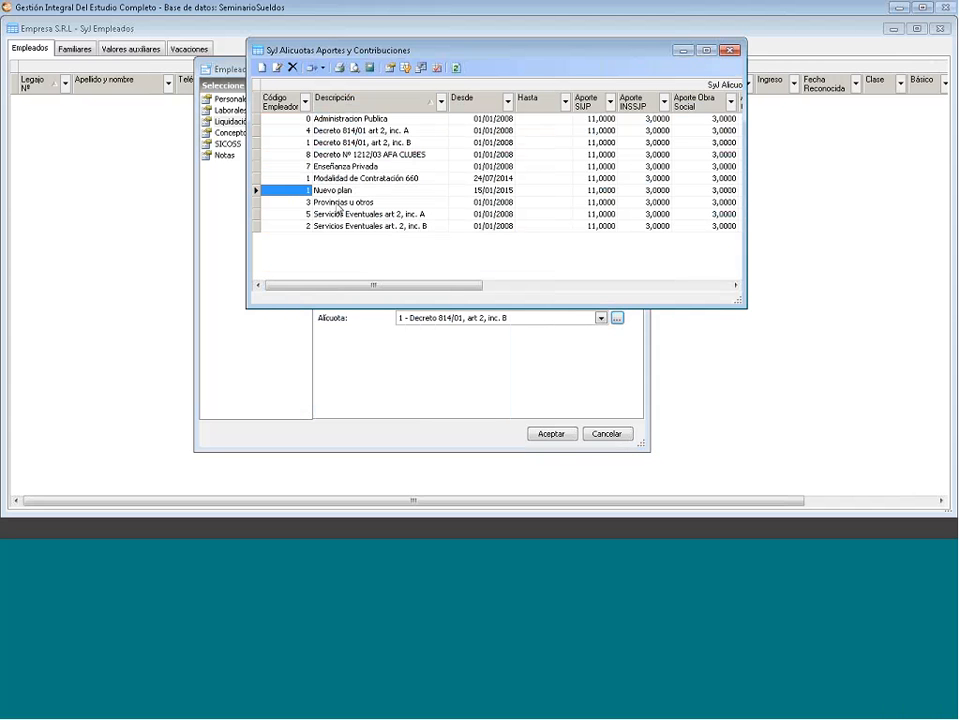
- Assign 1 - Nuevo plan as the employee's Alícuota
left_click(728, 52)
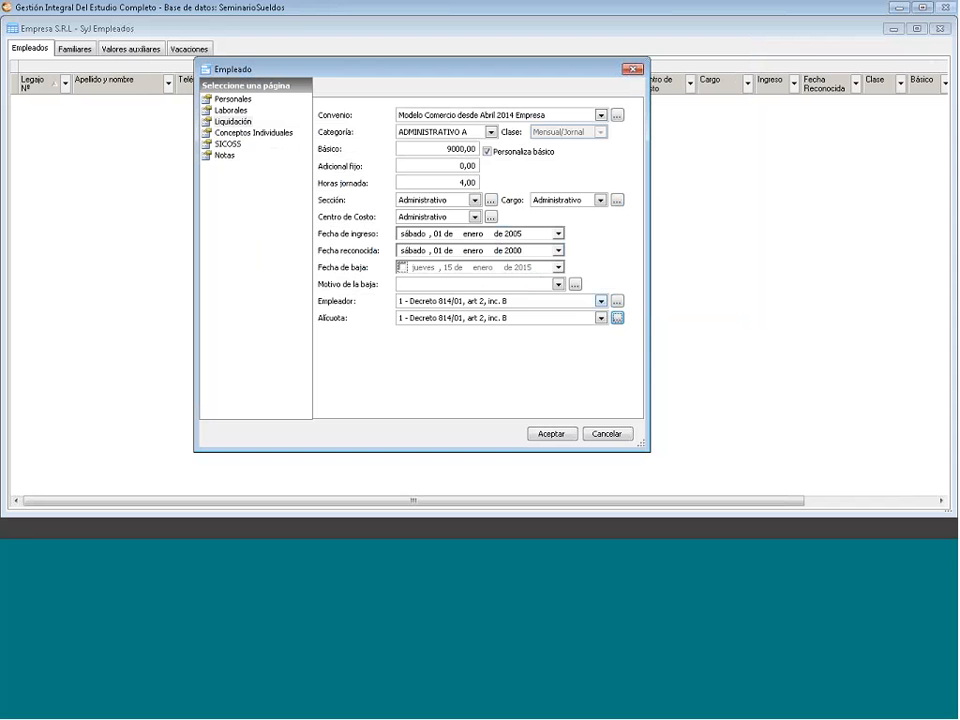
left_click(601, 318)
left_click(430, 352)
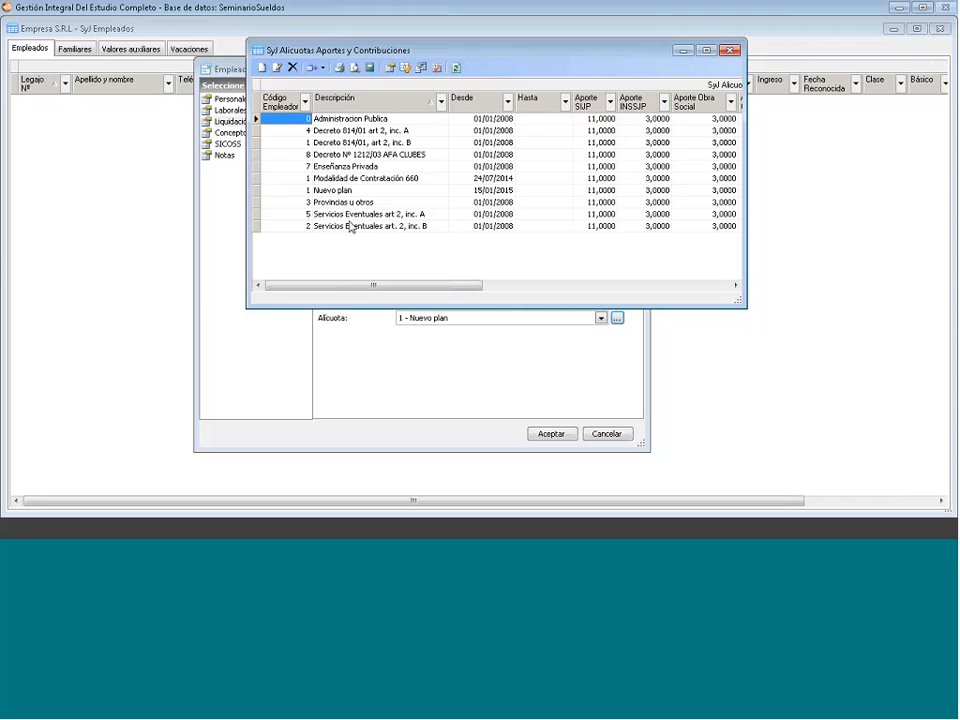
- Review the Nuevo plan rate, then go to the Conceptos Individuales page
right_click(349, 193)
left_click(387, 234)
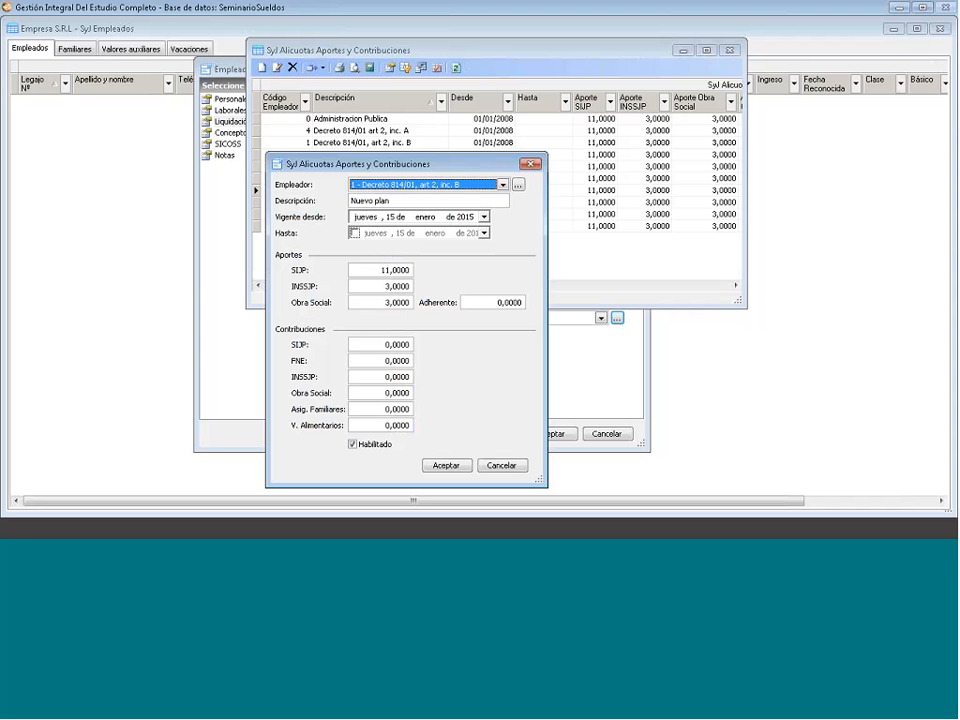
left_click(530, 164)
left_click(730, 50)
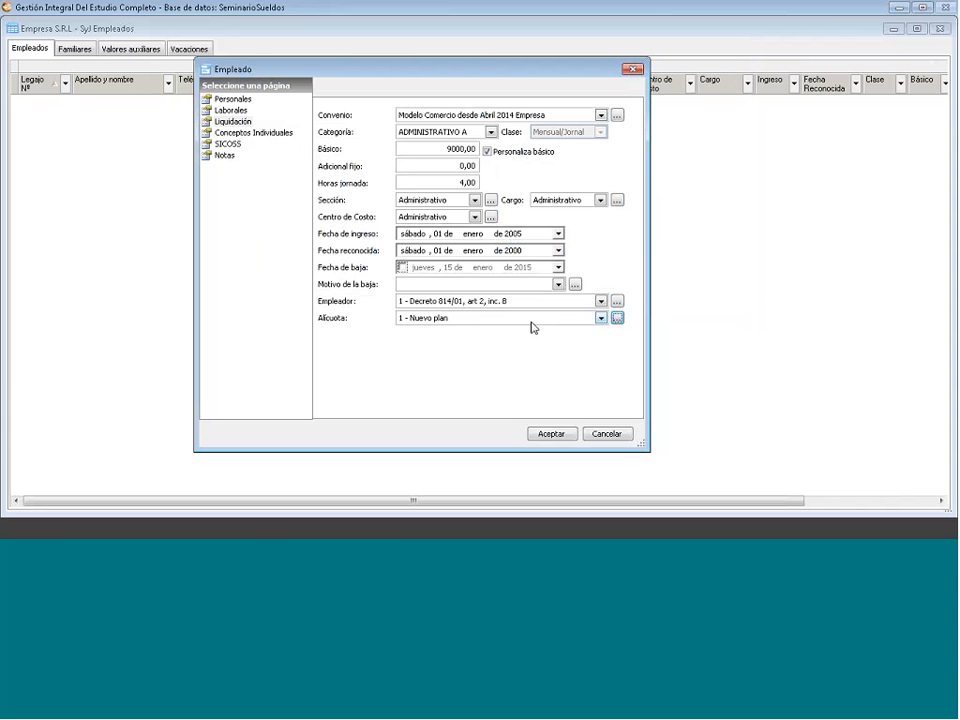
left_click(259, 134)
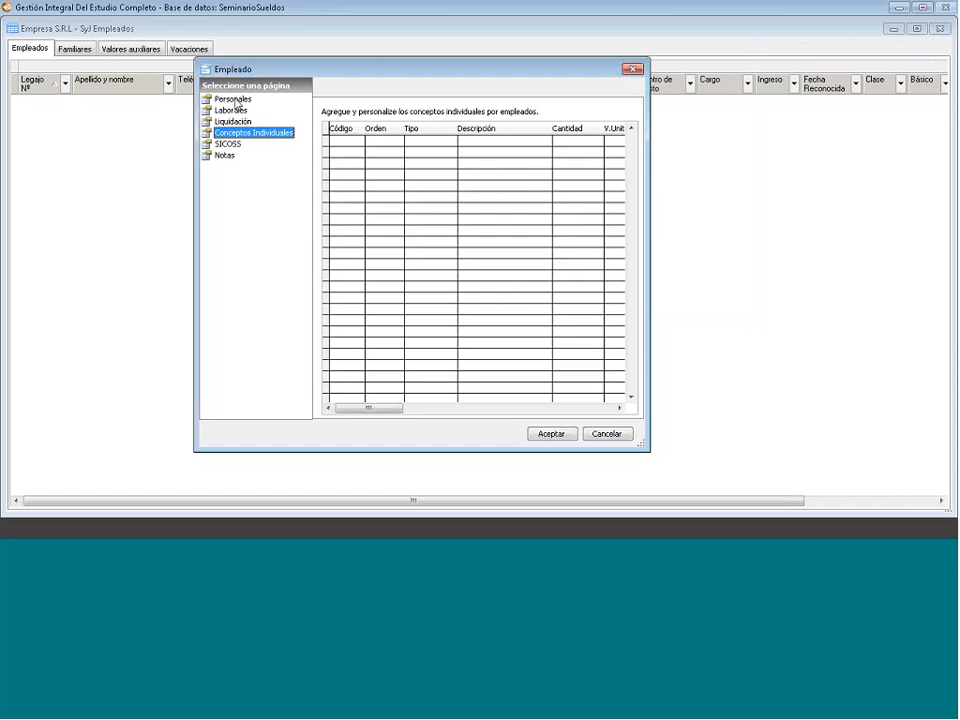
- Add concept 4360 Embargo (Aportes) to the employee's individual concepts grid
left_click(236, 100)
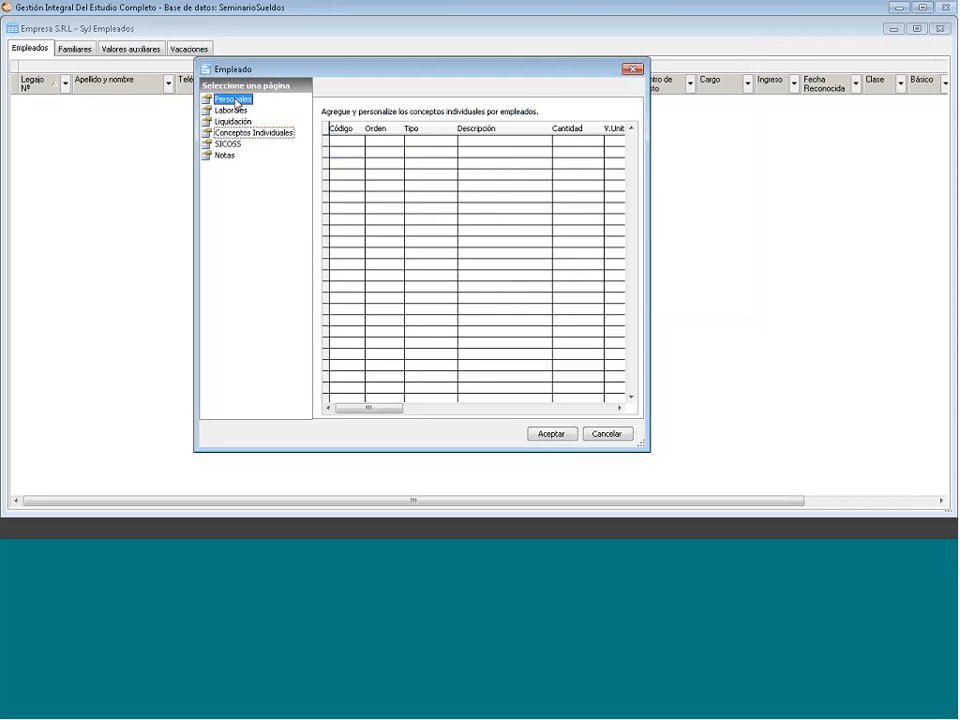
left_click(258, 135)
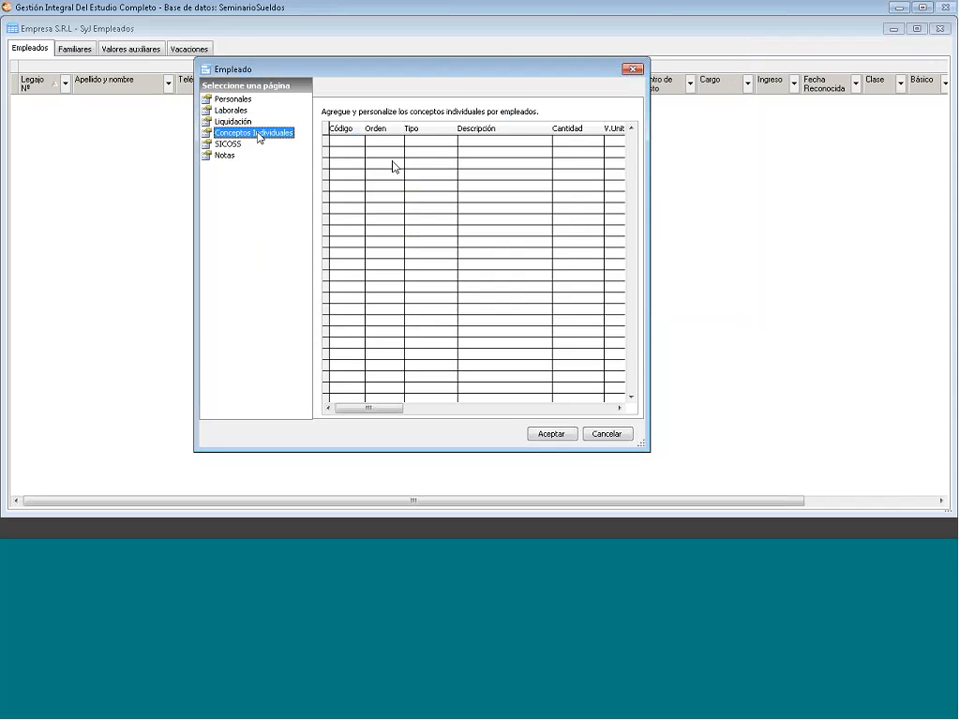
right_click(393, 167)
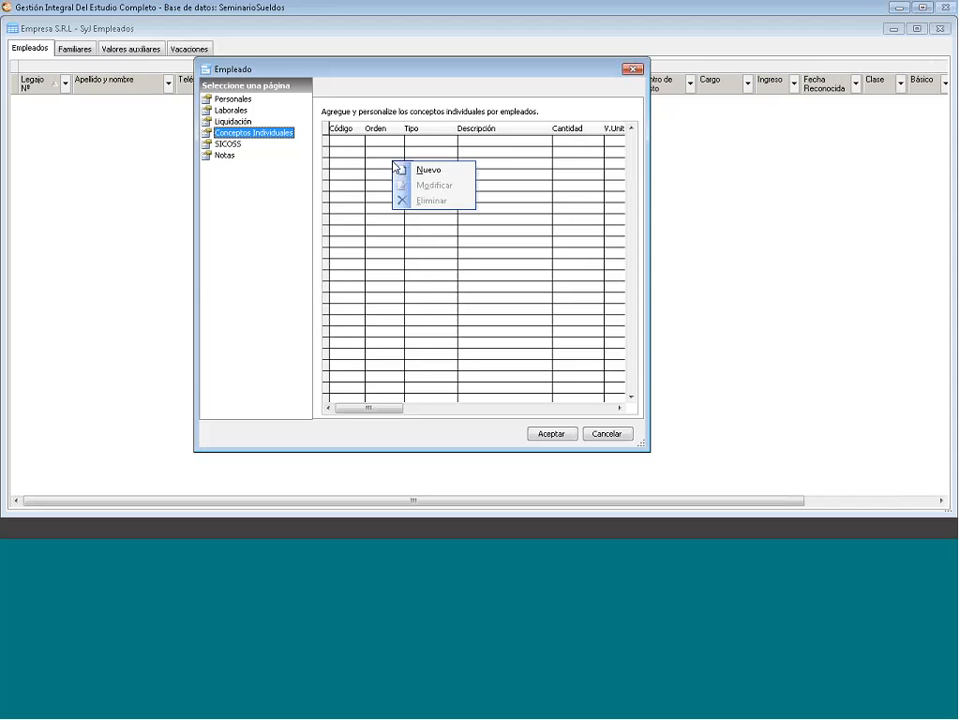
left_click(409, 171)
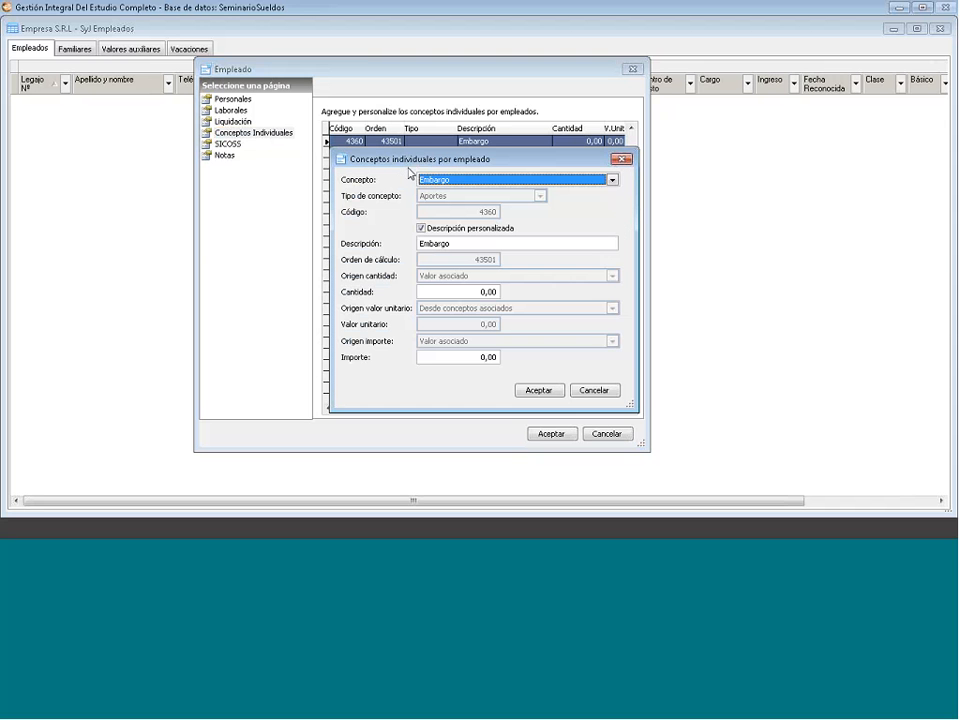
left_click(609, 182)
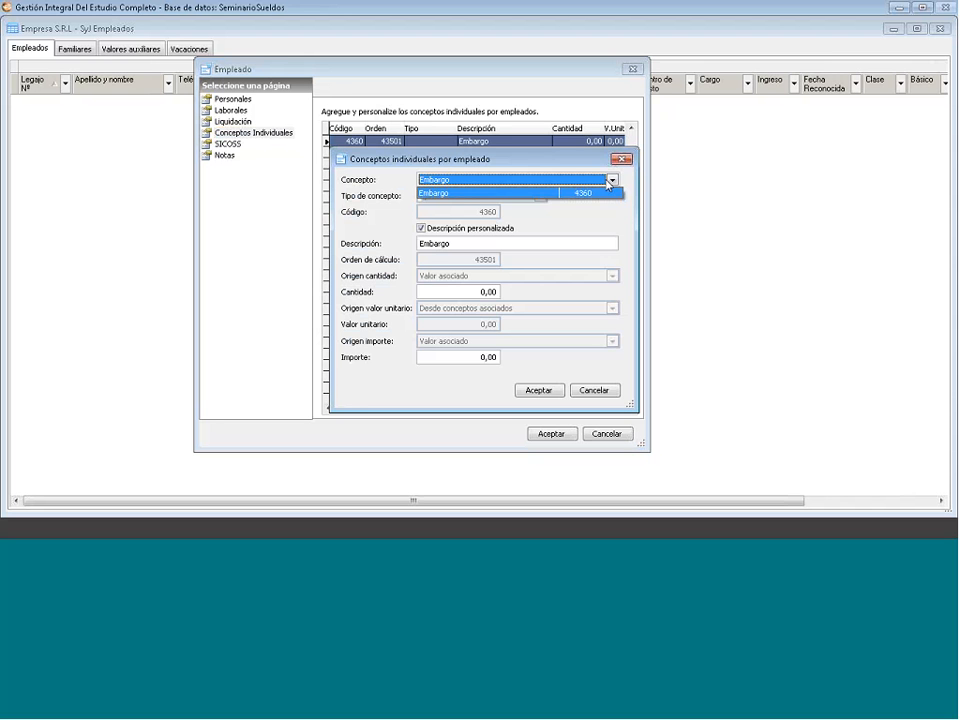
left_click(557, 192)
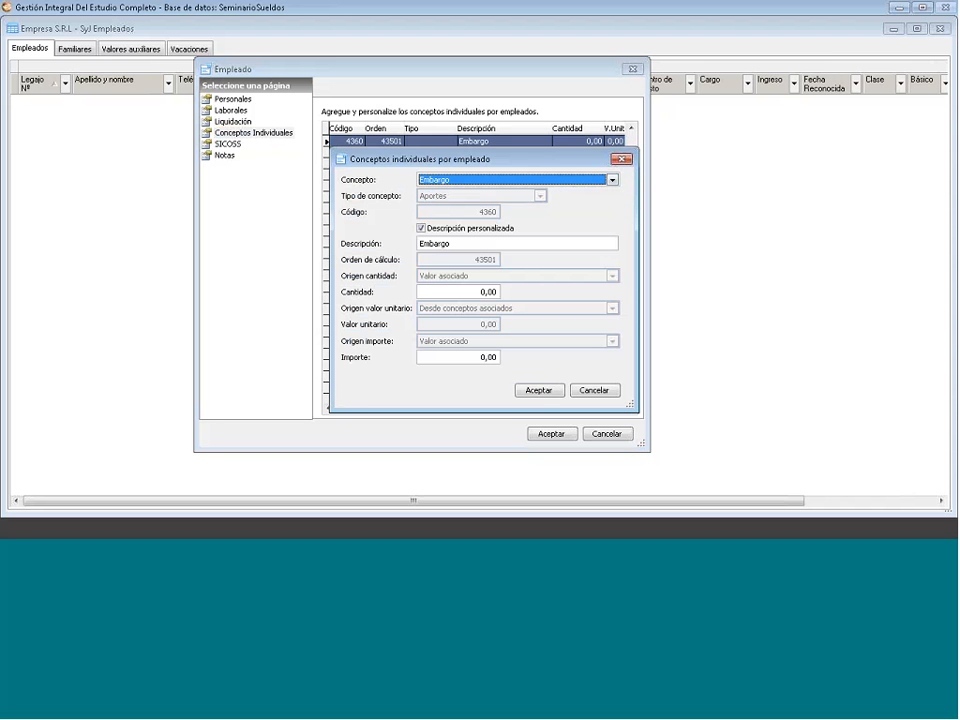
left_click(545, 395)
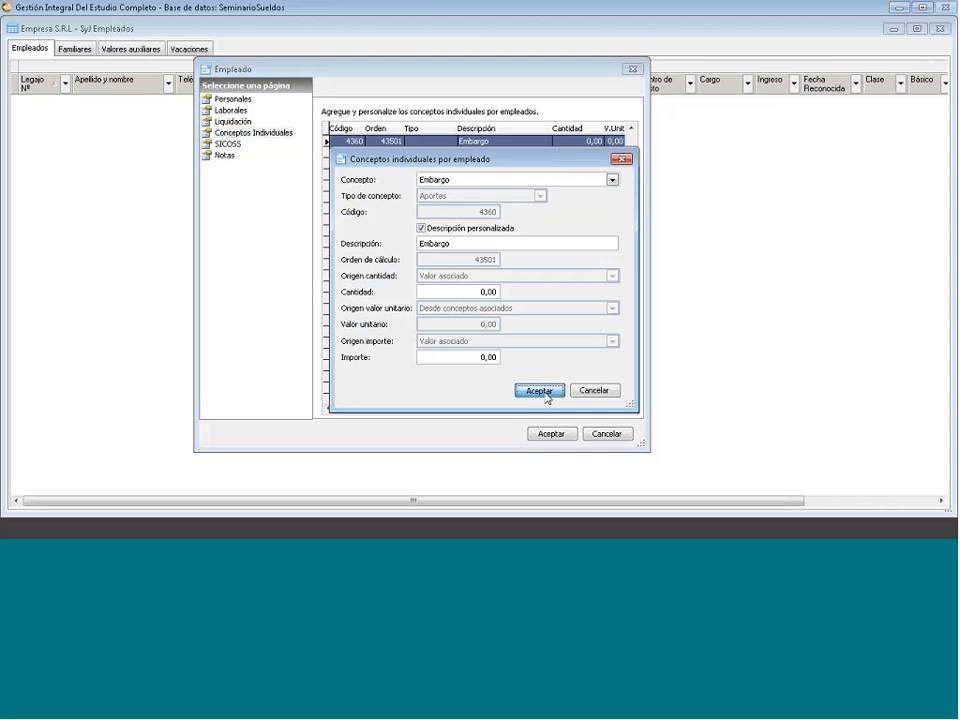
left_click(540, 390)
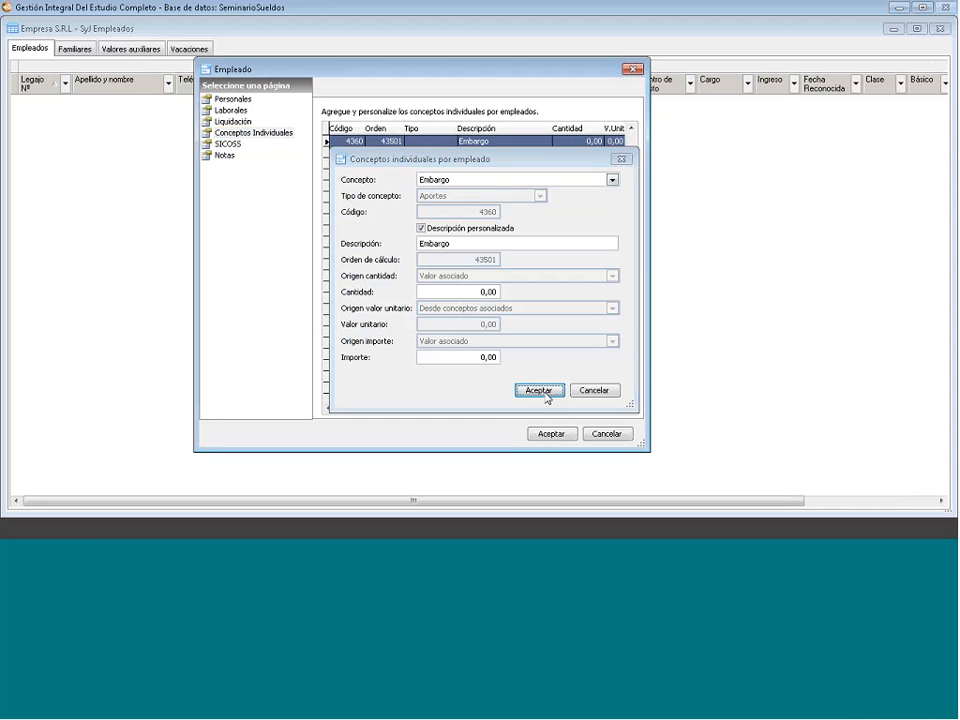
left_click(546, 392)
- Close the Embargo and blank concept dialogs, then show the employee's Laborales page
right_click(487, 145)
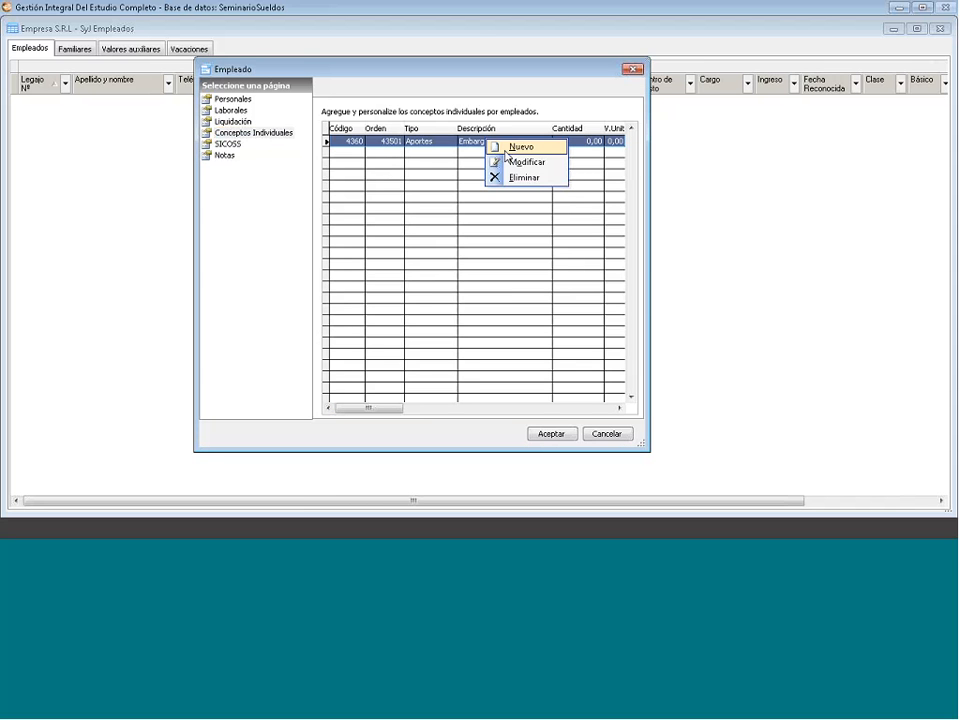
left_click(519, 160)
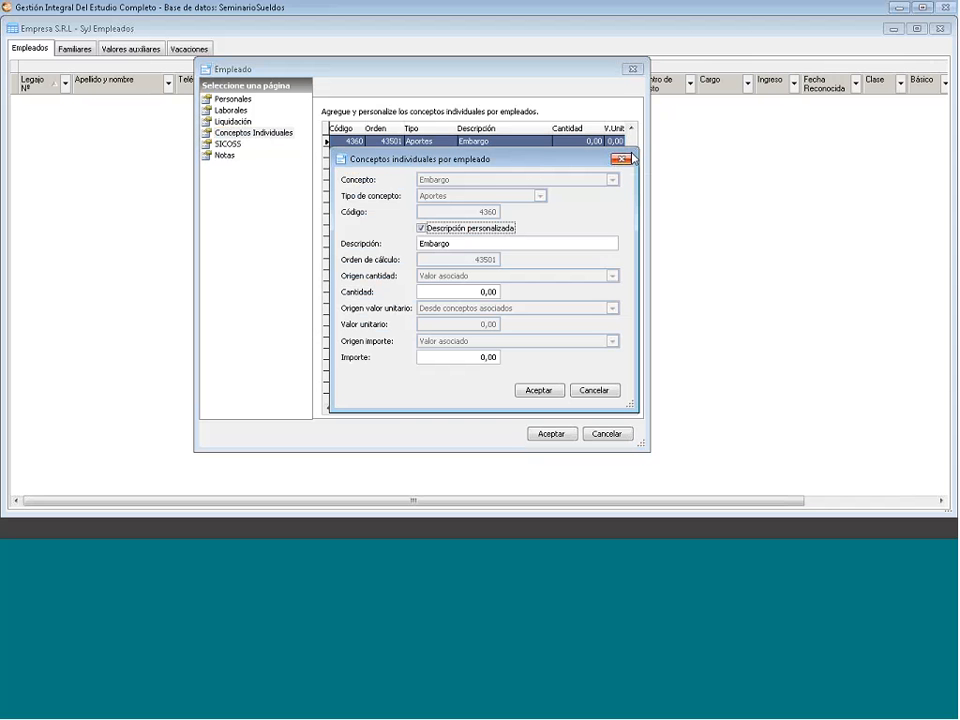
left_click(626, 159)
right_click(570, 213)
left_click(579, 224)
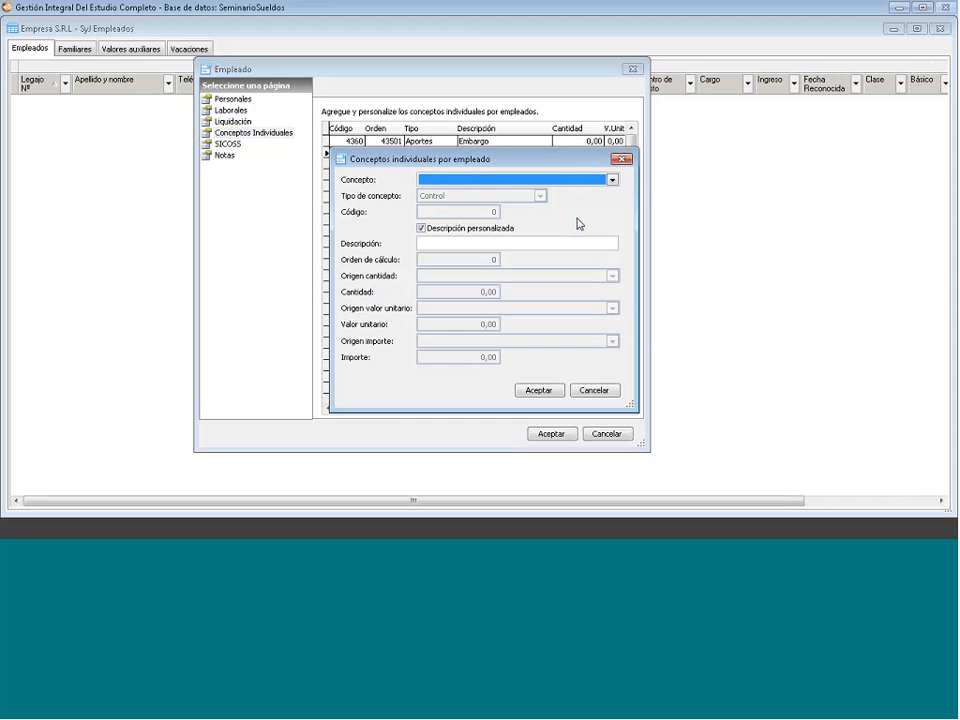
left_click(624, 159)
left_click(232, 110)
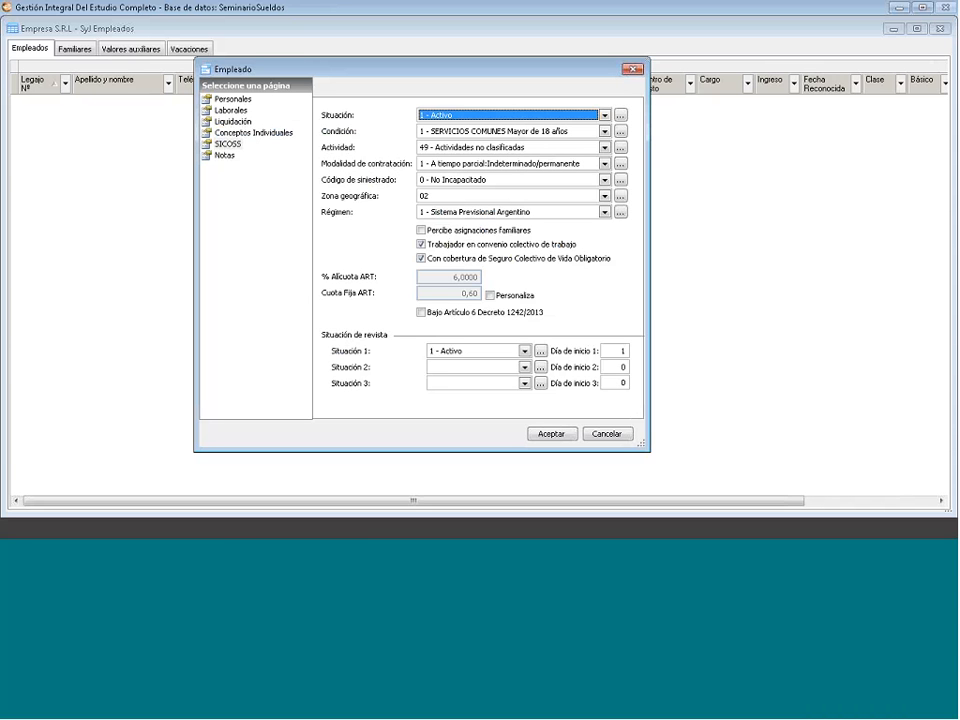
left_click(605, 116)
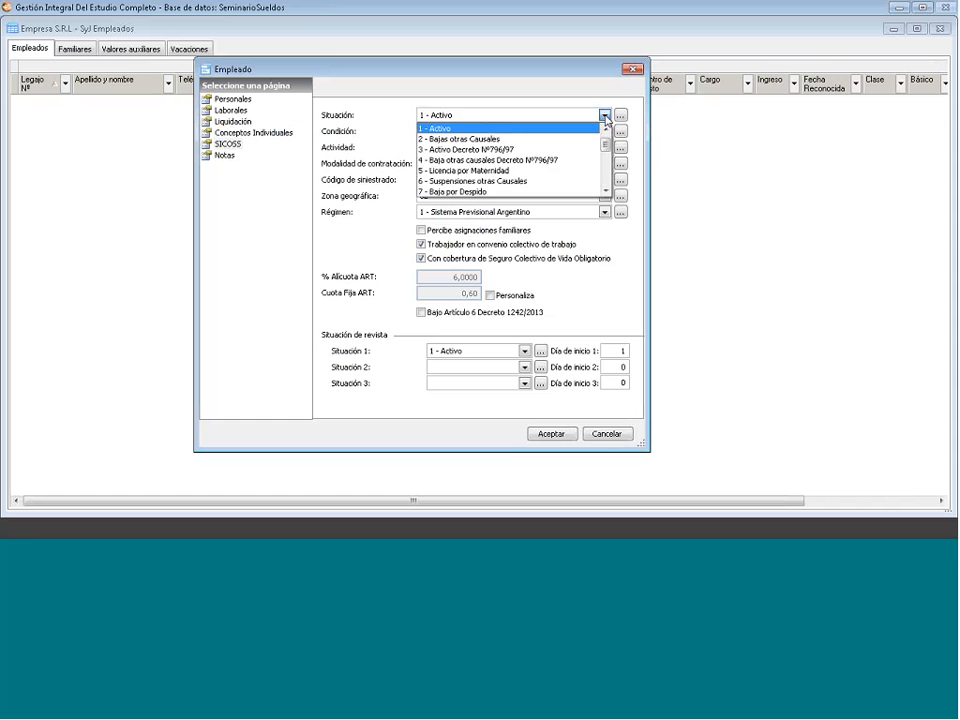
left_click(605, 117)
left_click(605, 131)
left_click(605, 131)
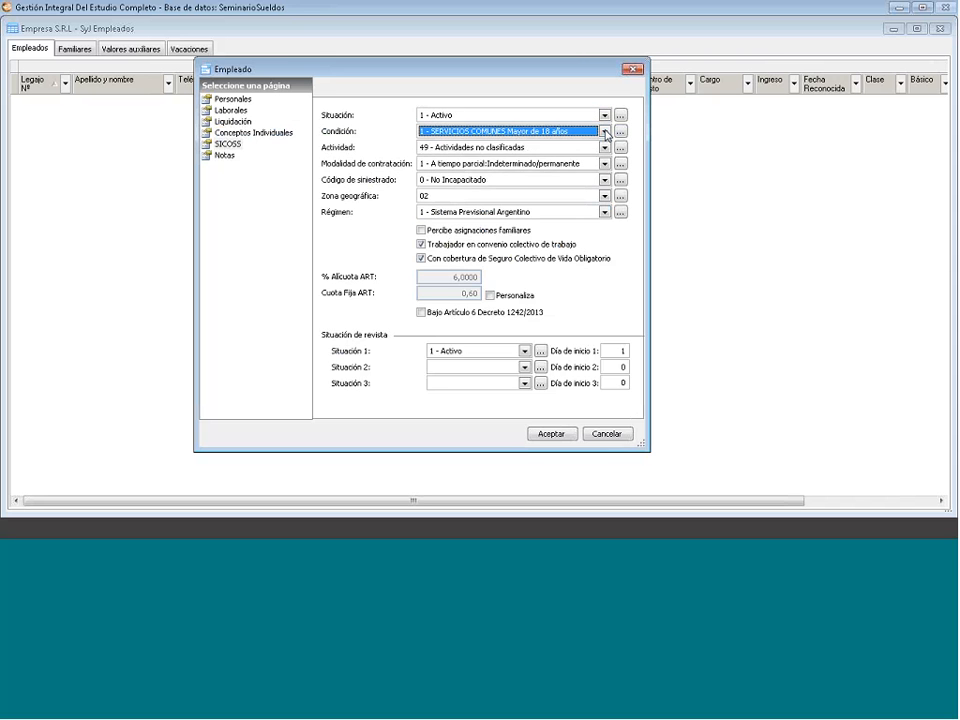
left_click(605, 131)
left_click(605, 131)
left_click(605, 148)
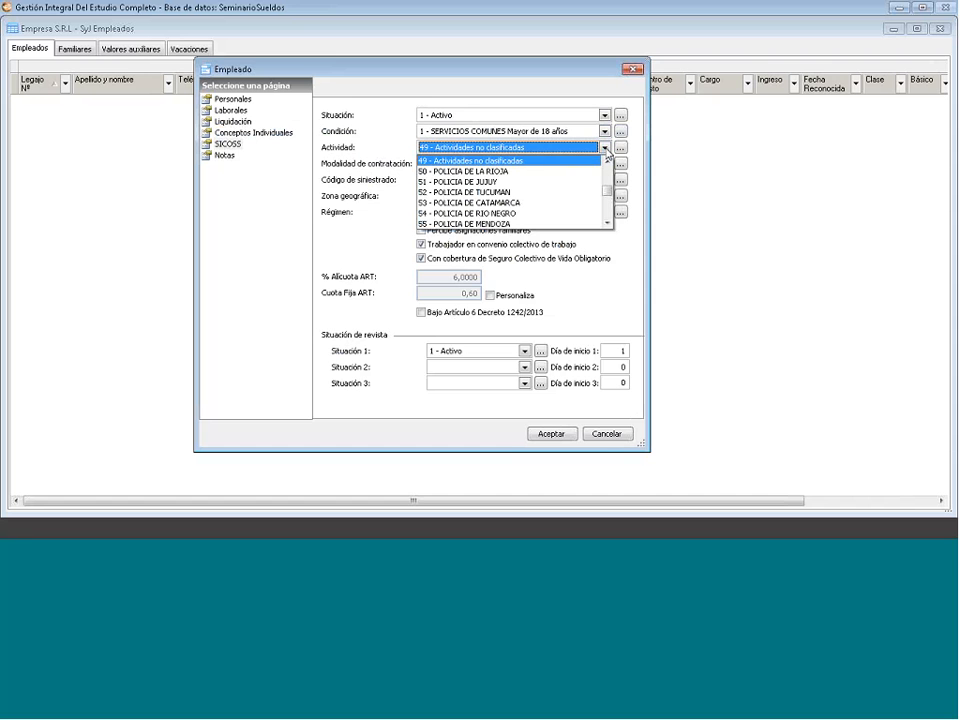
left_click(605, 149)
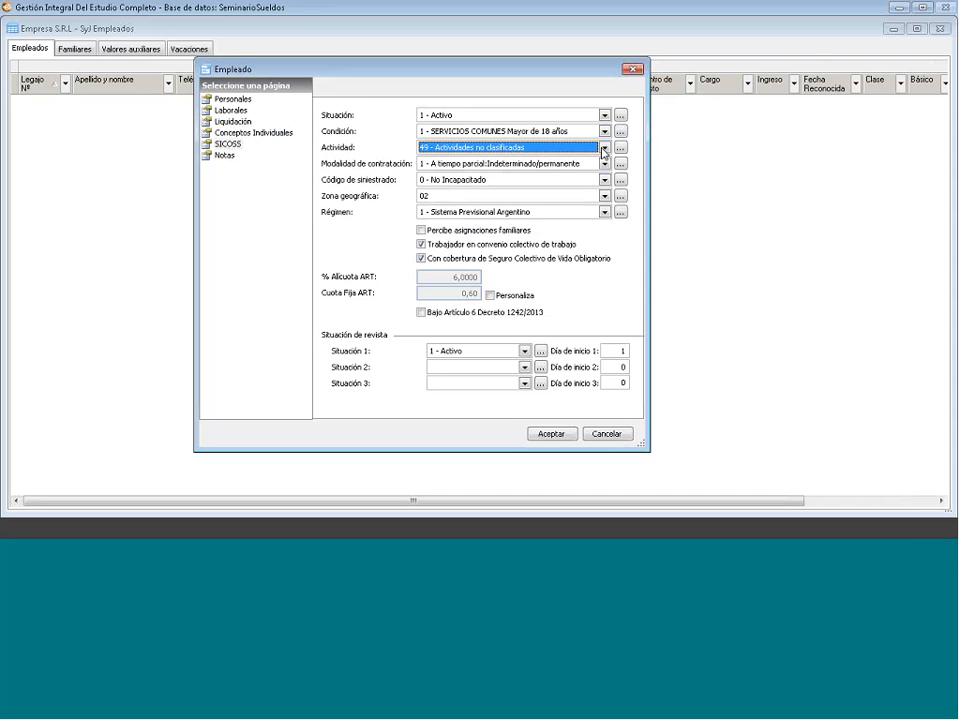
left_click(605, 164)
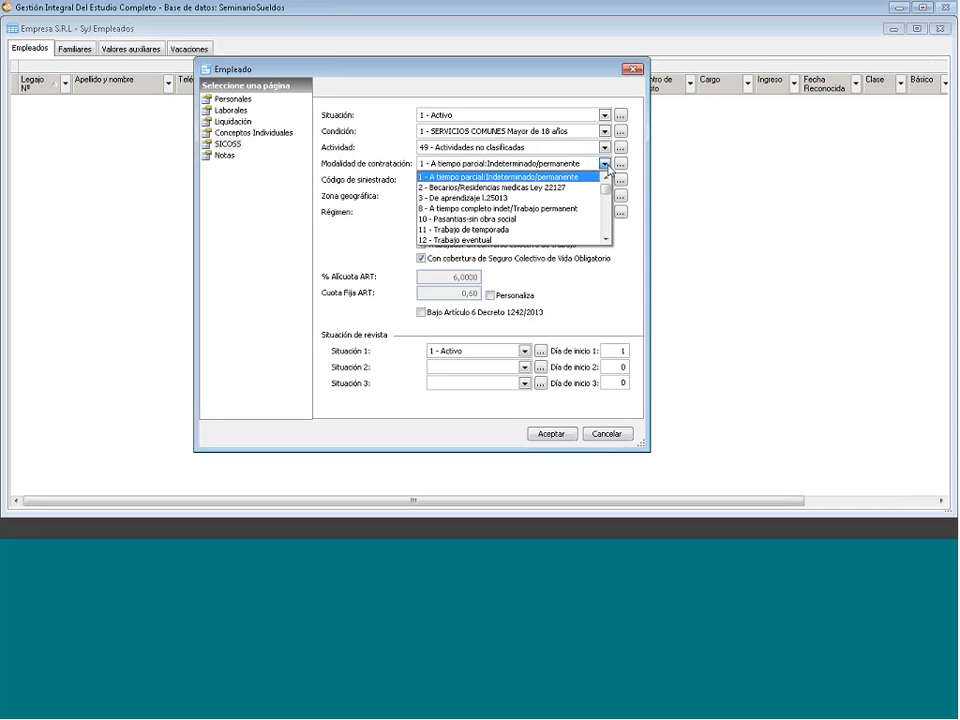
left_click_drag(605, 221, 604, 172)
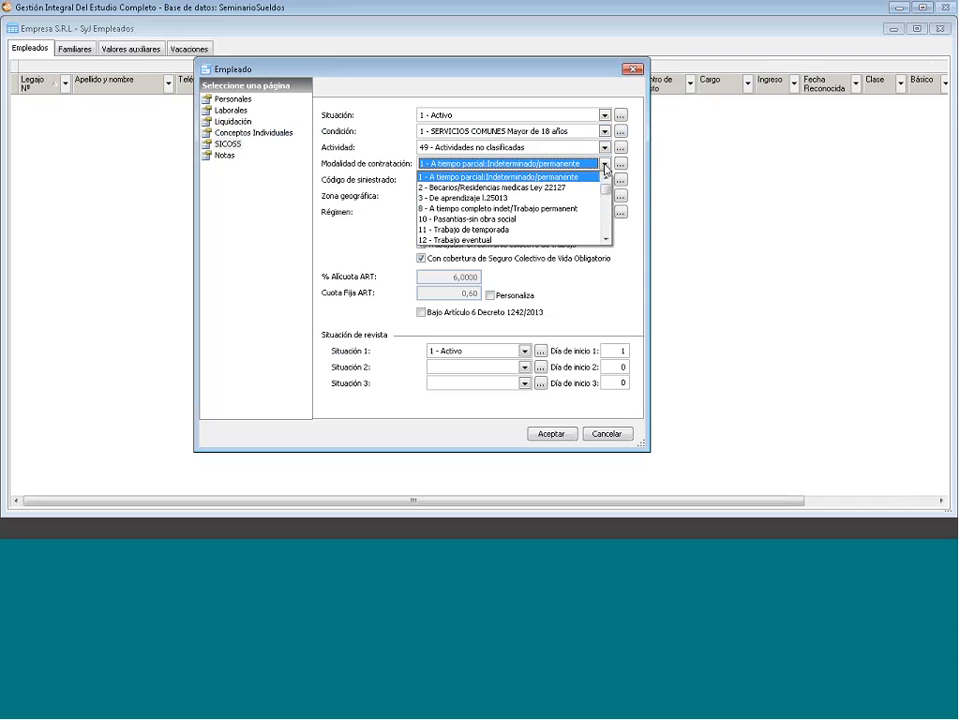
left_click(426, 174)
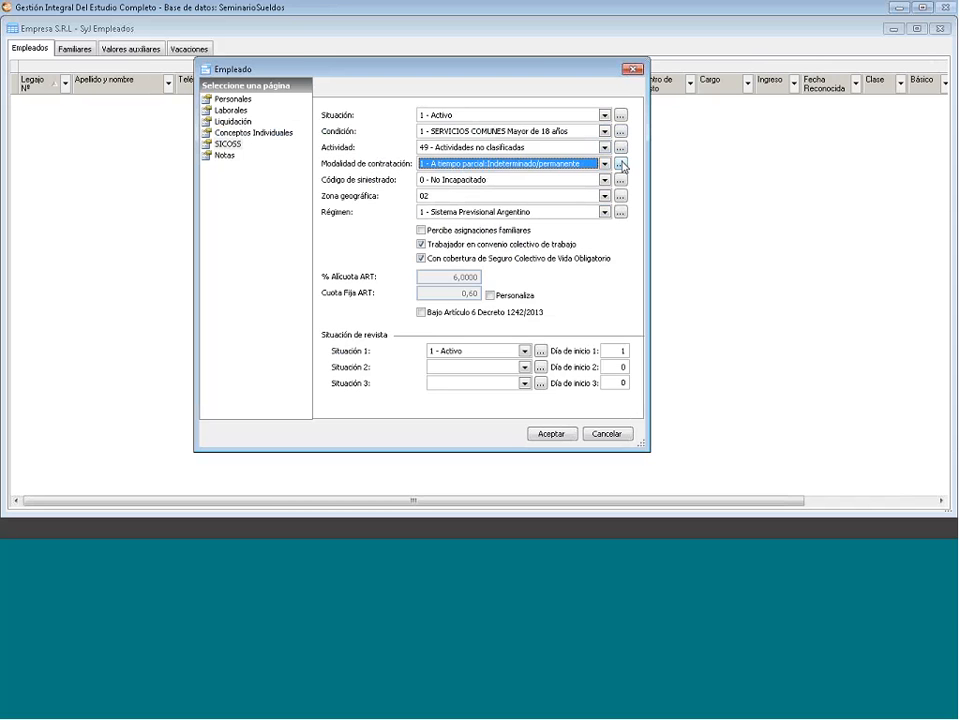
left_click(620, 164)
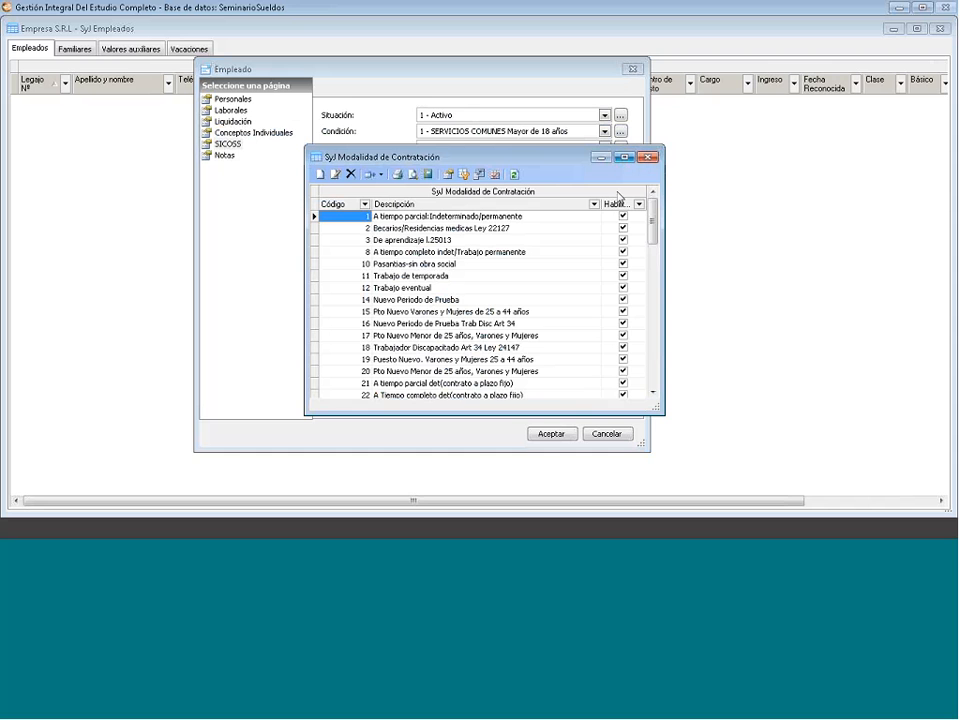
- Add modality code 301 'nueva modalidad' in SyJ Modalidad de Contratación, then close the catalogue
right_click(404, 288)
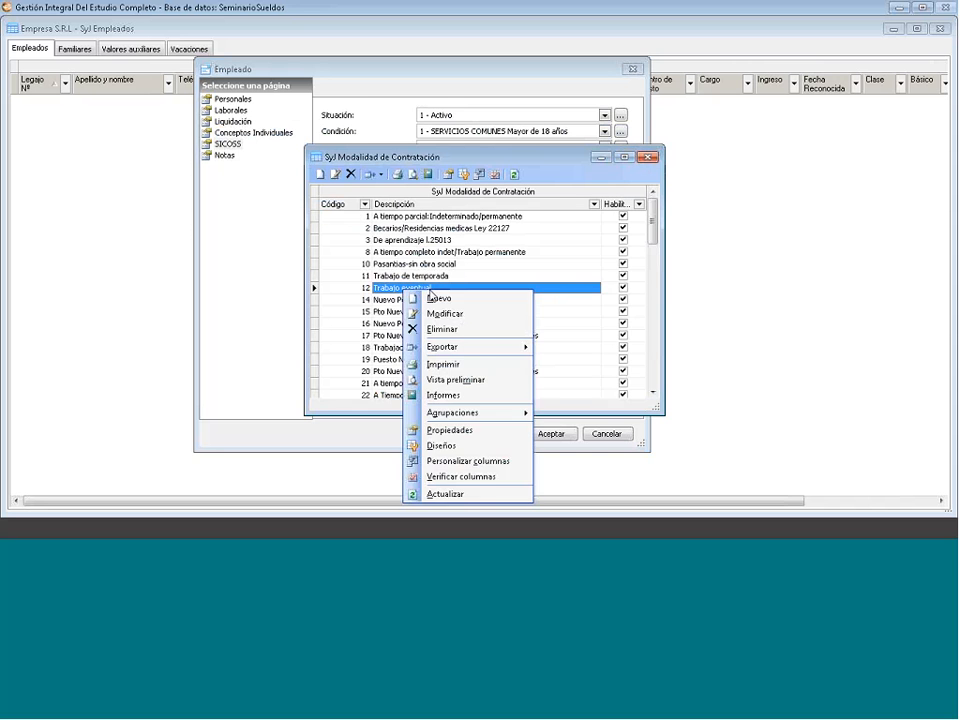
left_click(434, 298)
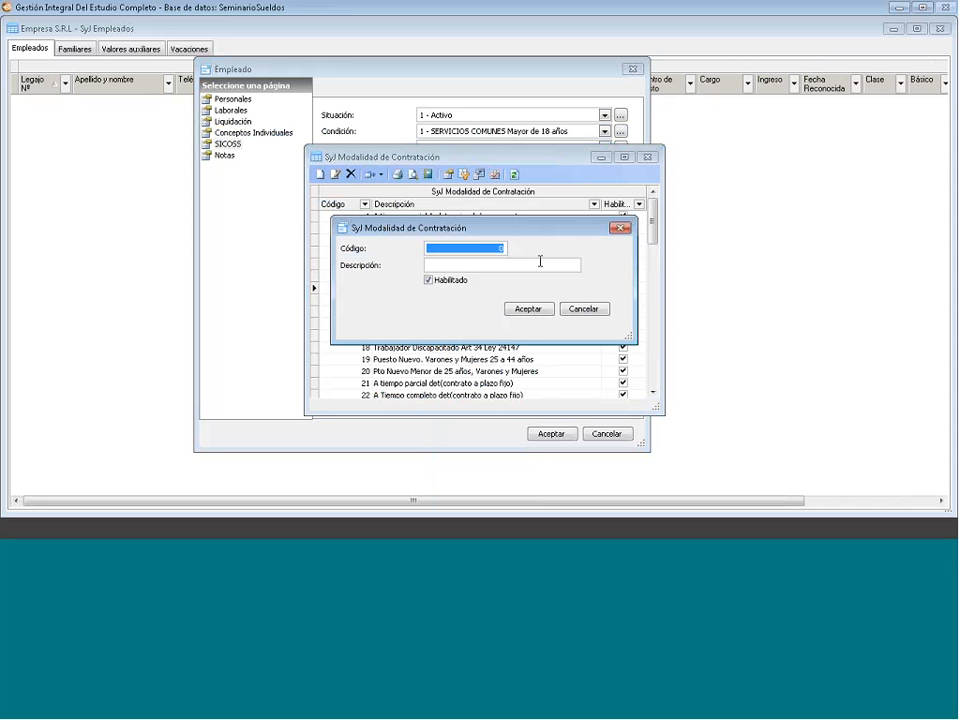
type("301")
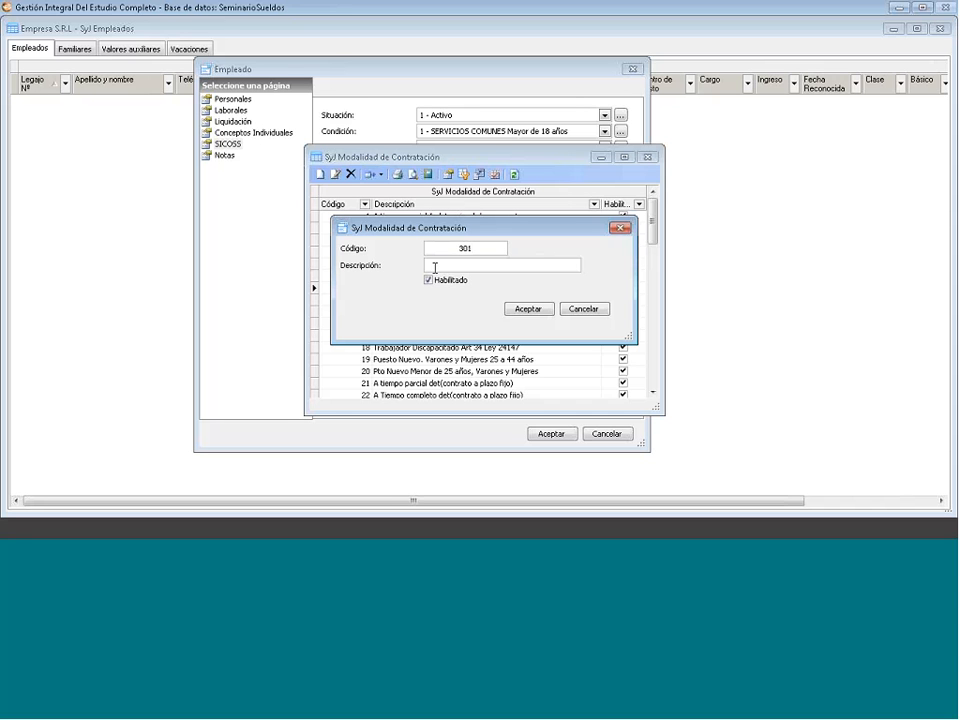
key("Tab")
type("nueva modalidad")
left_click(527, 310)
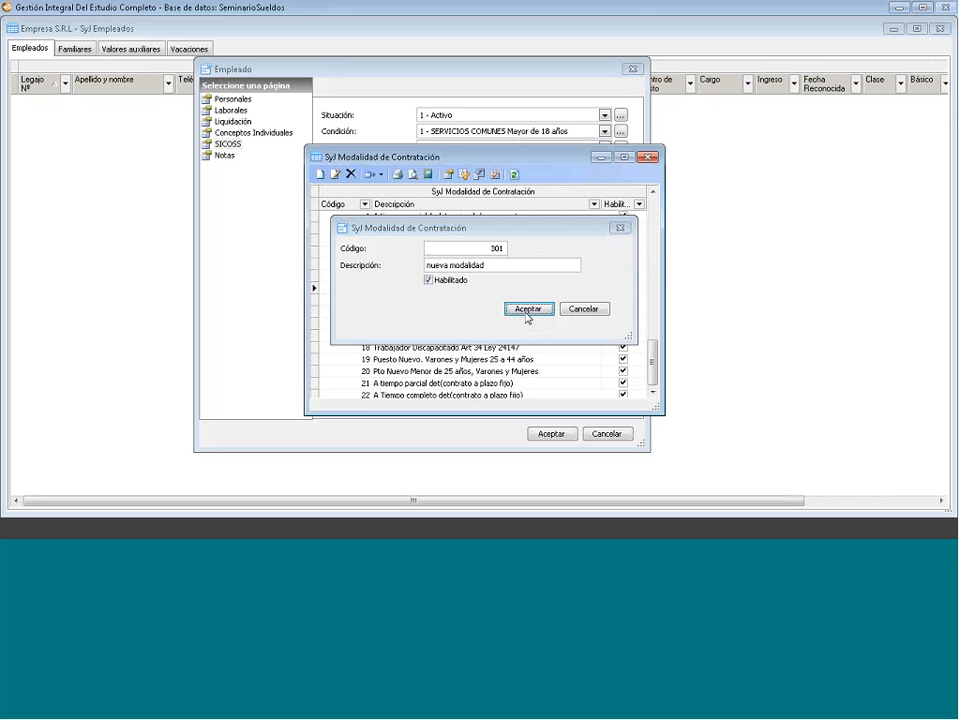
left_click(648, 157)
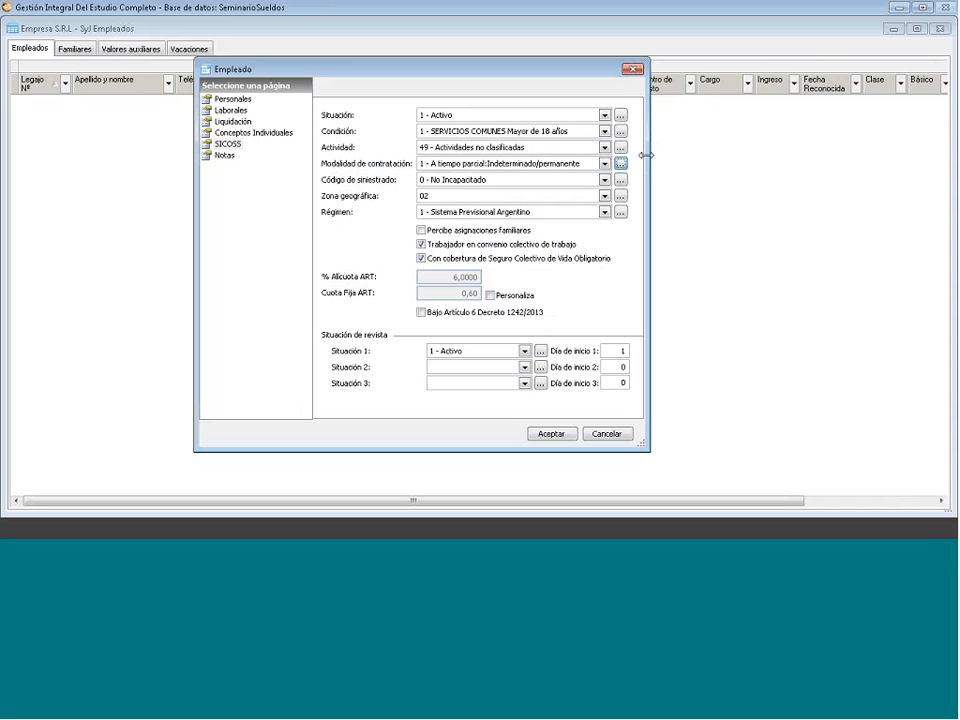
- Select hiring modality 301 - nueva modalidad for the employee
left_click(604, 163)
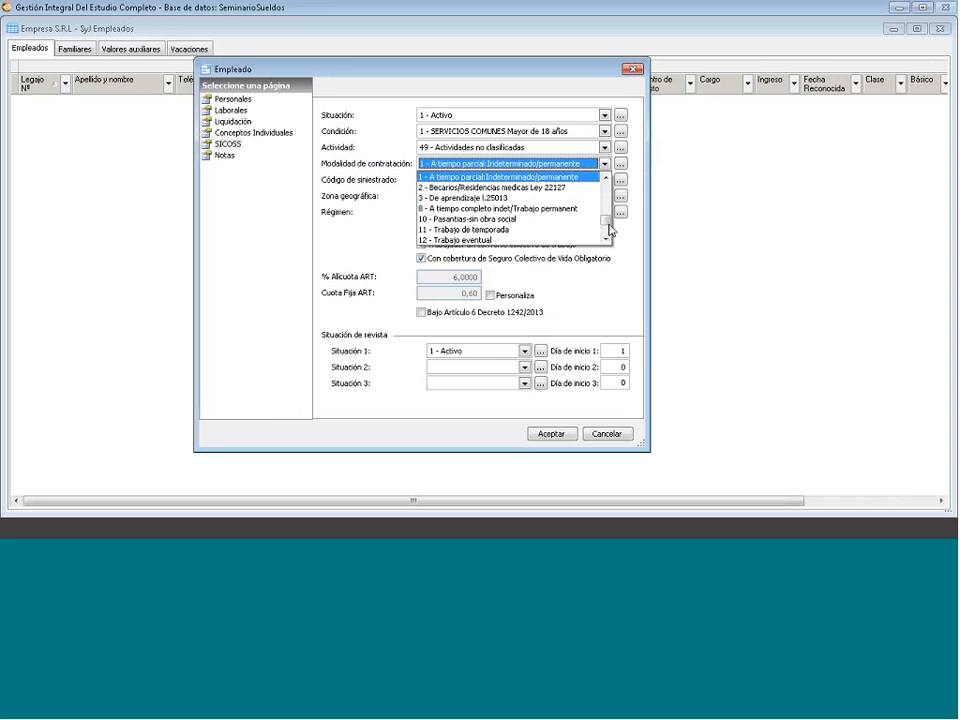
left_click_drag(610, 230, 610, 239)
left_click(606, 179)
left_click(606, 179)
left_click(606, 179)
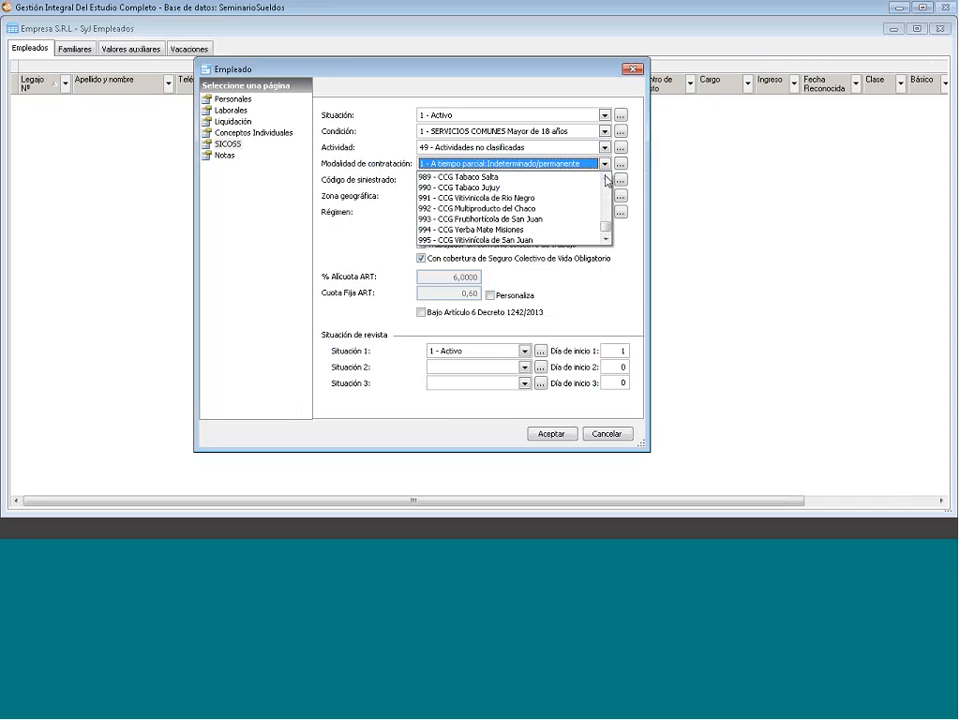
left_click(606, 179)
left_click(606, 179)
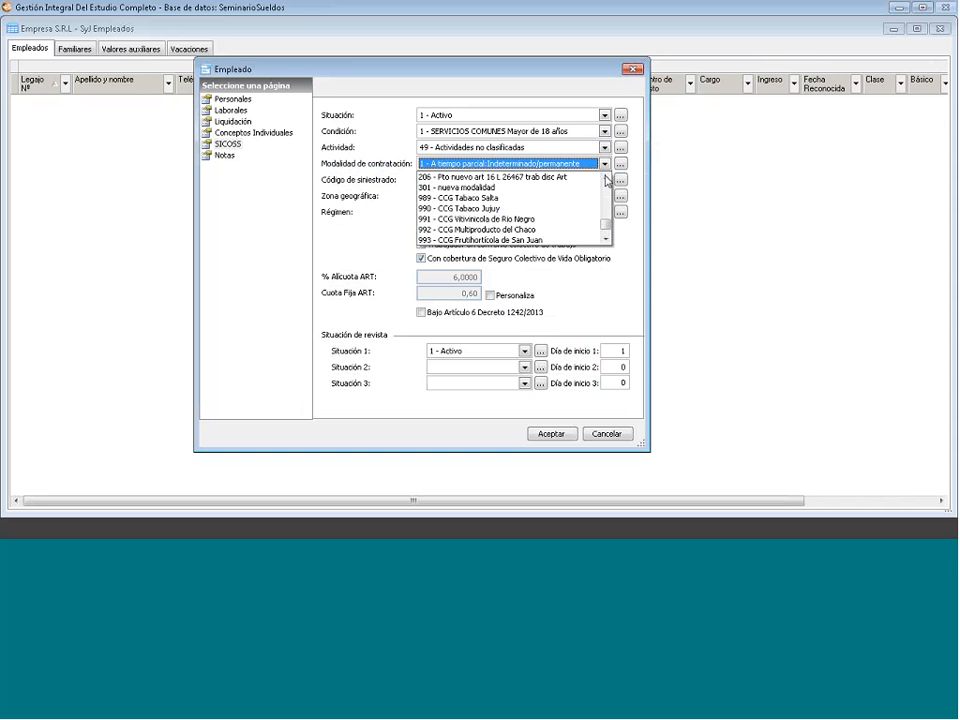
left_click(606, 179)
left_click(606, 179)
left_click(606, 179)
left_click(606, 179)
left_click(606, 179)
left_click(606, 179)
left_click(606, 179)
left_click(606, 239)
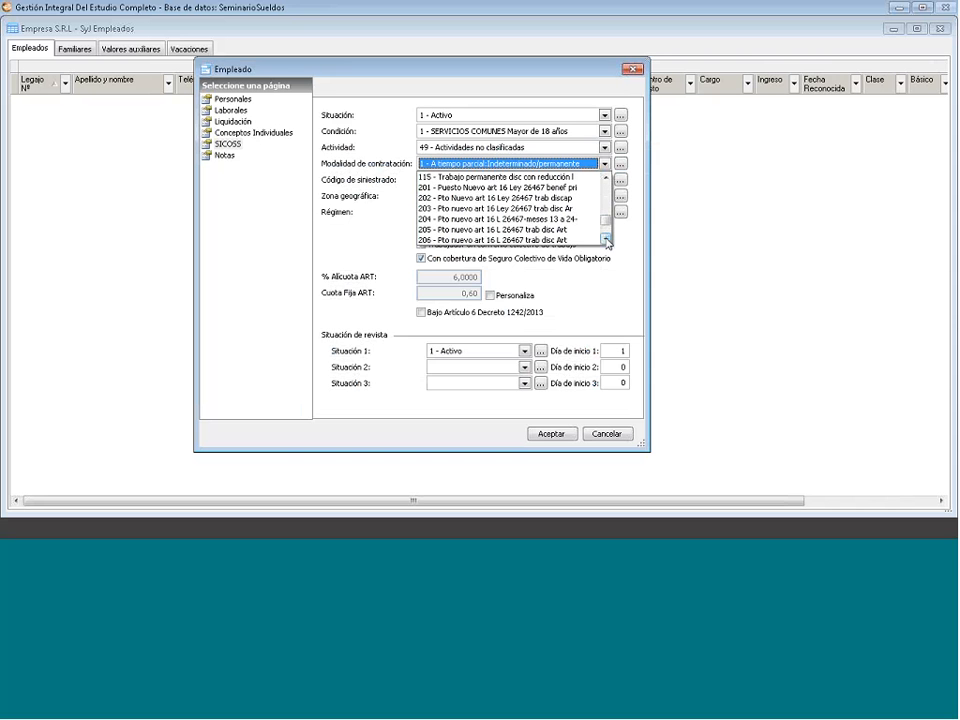
left_click(606, 239)
left_click(606, 239)
left_click(558, 229)
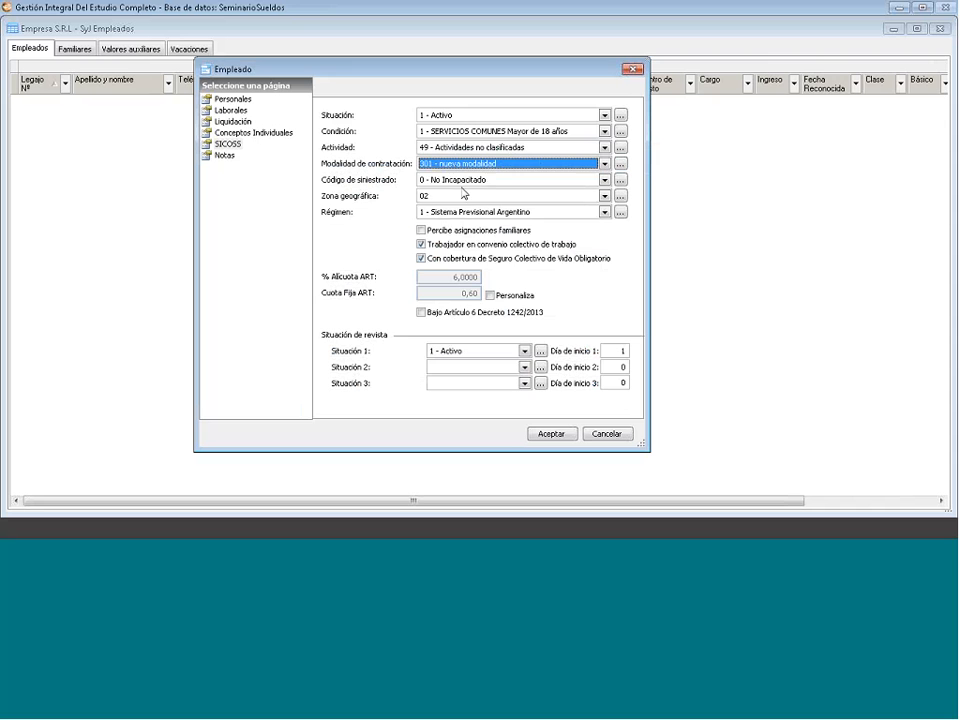
- Keep injury code 0 - No Incapacitado and régimen 1 - Sistema Previsional Argentino
left_click(488, 180)
left_click(488, 181)
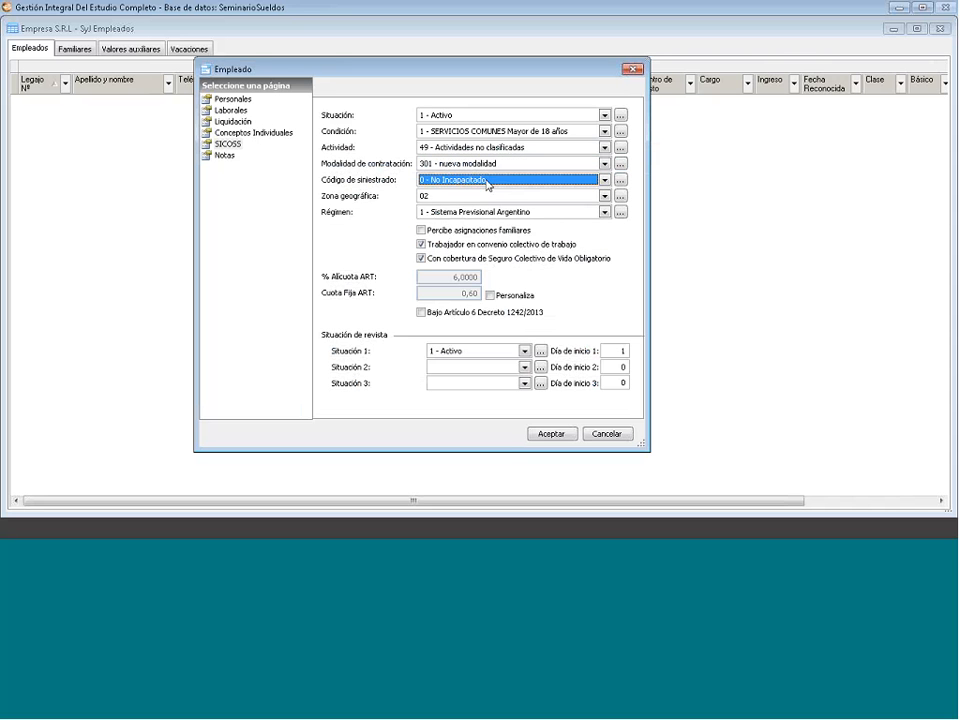
left_click(488, 181)
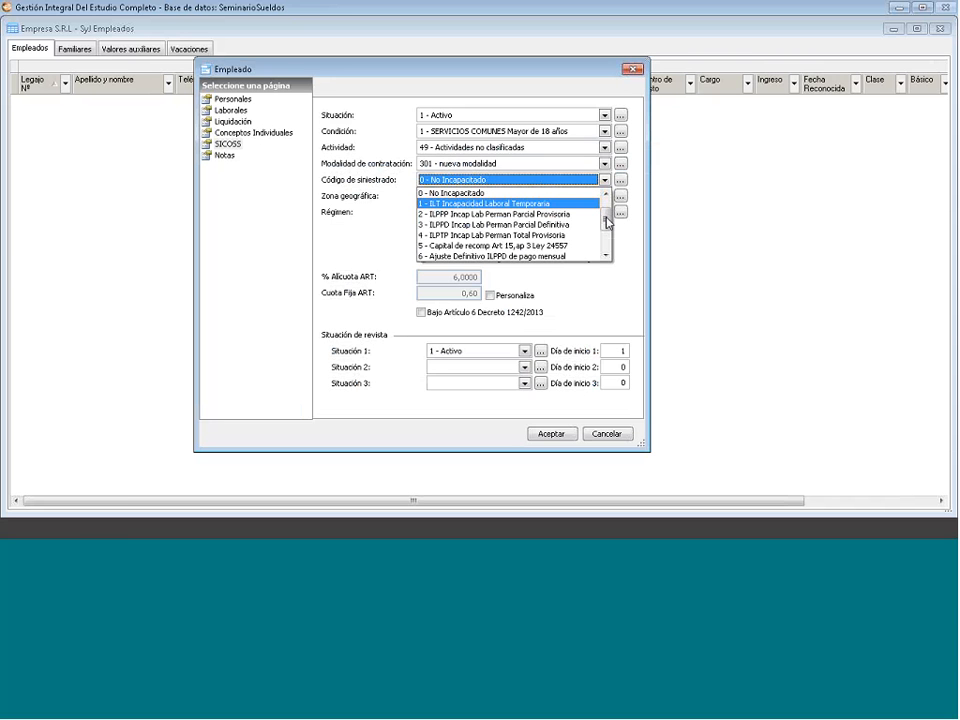
left_click(606, 252)
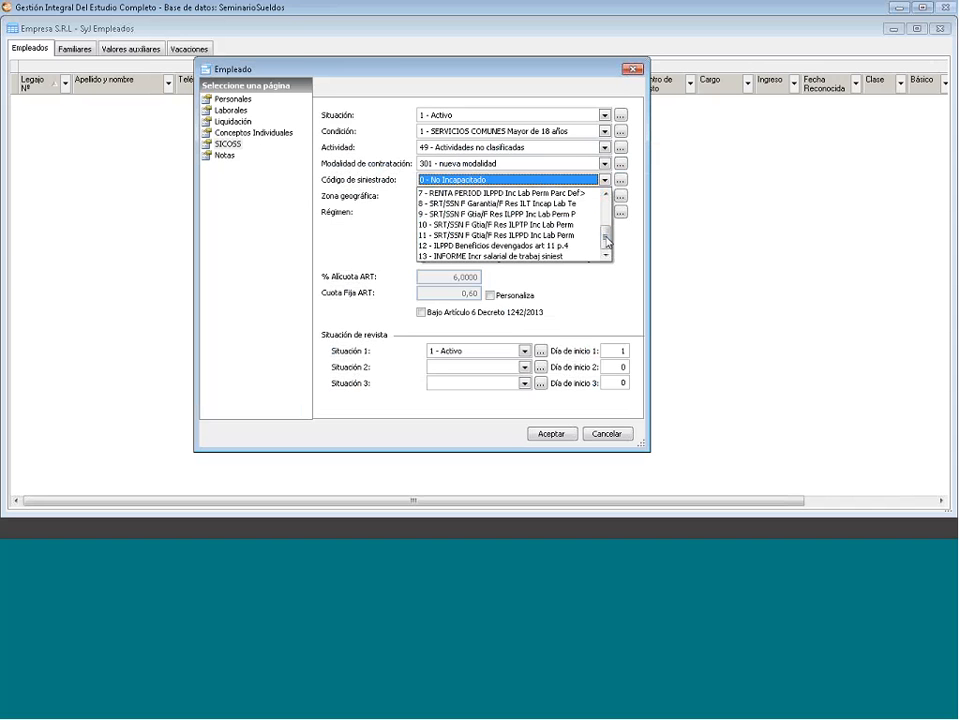
left_click_drag(606, 242, 605, 222)
scroll(517, 195, "up", 3)
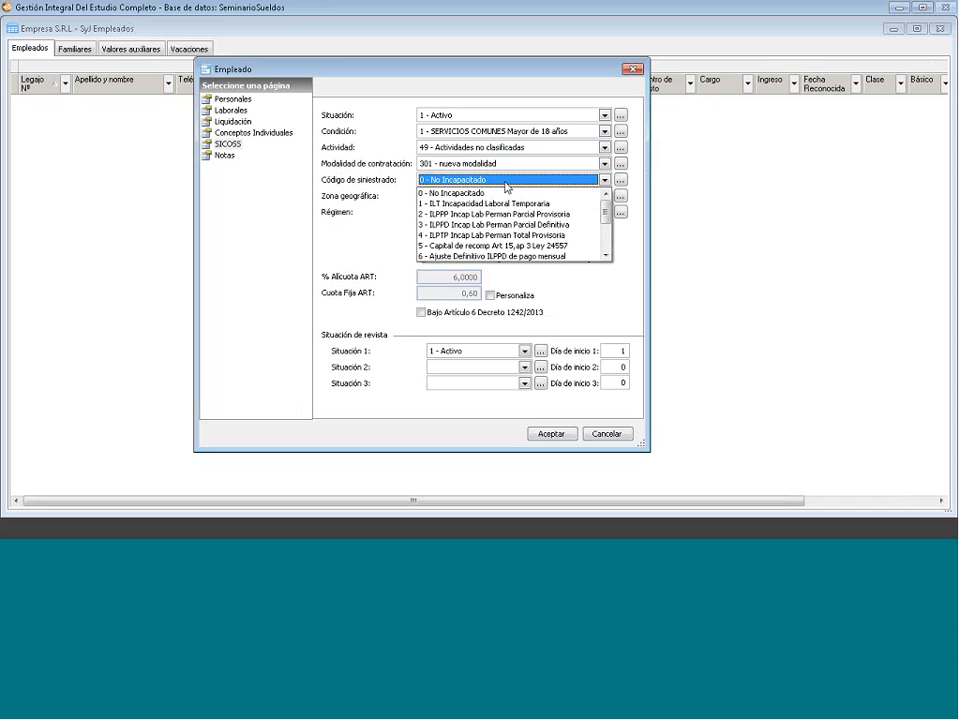
left_click(505, 192)
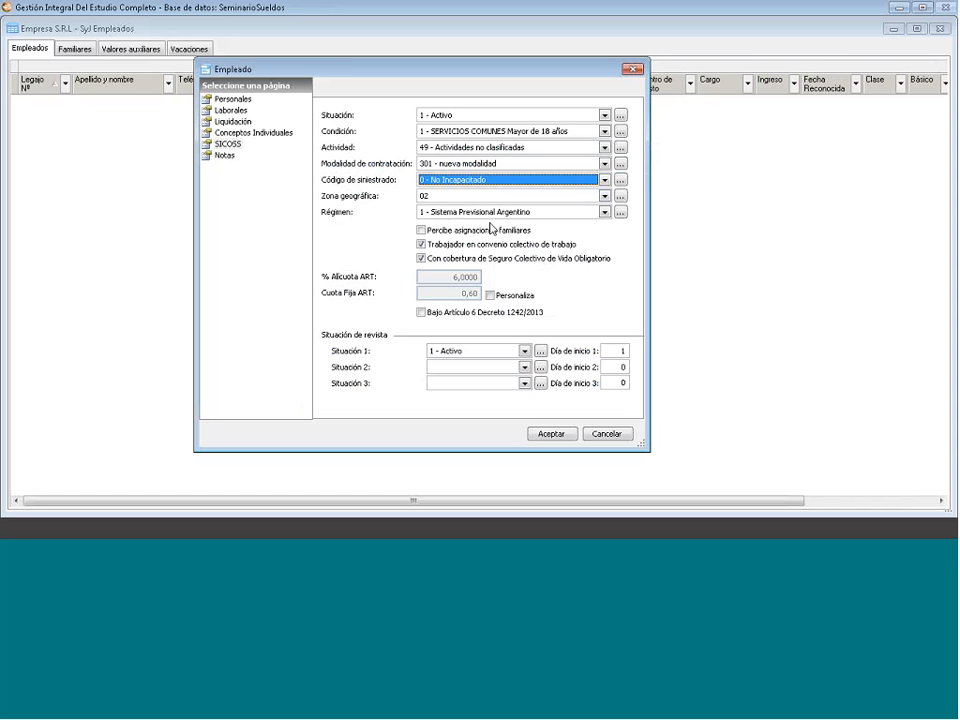
left_click(567, 214)
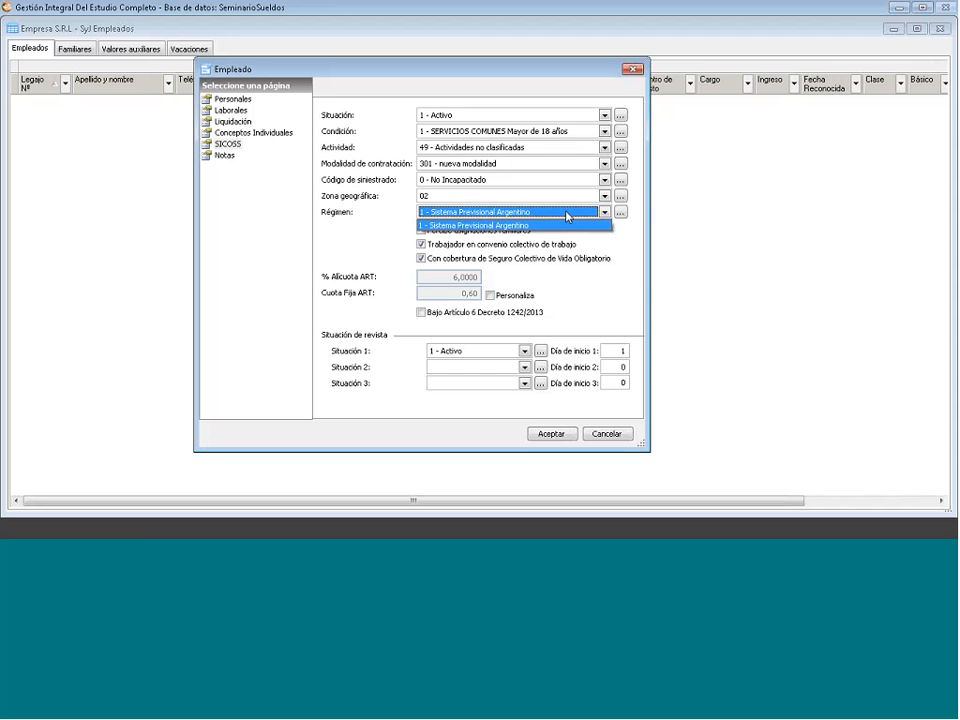
left_click(567, 215)
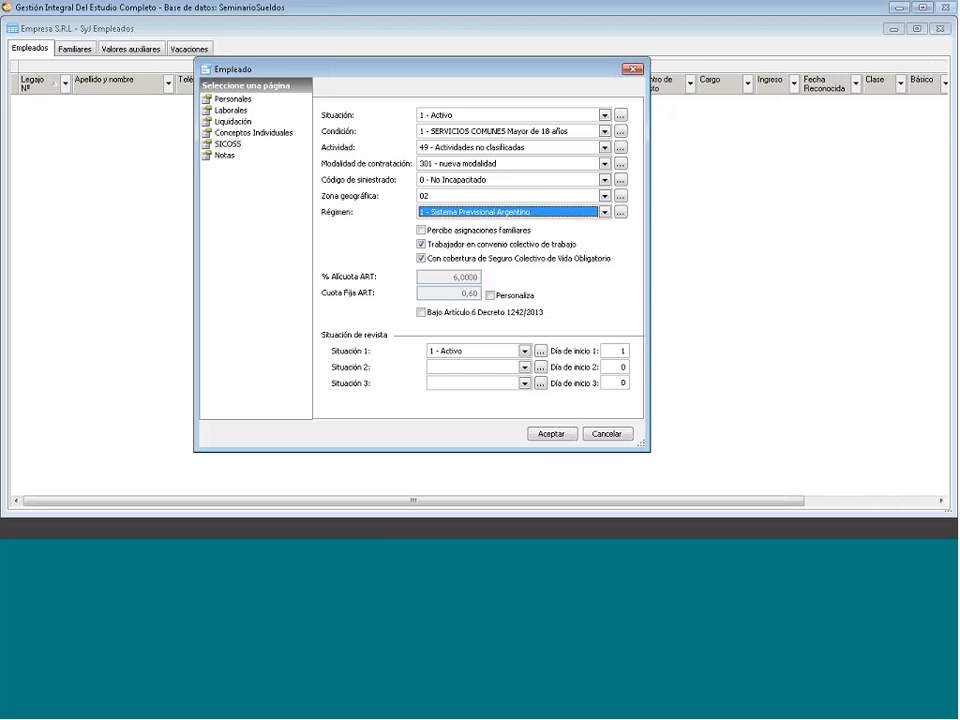
left_click(424, 247)
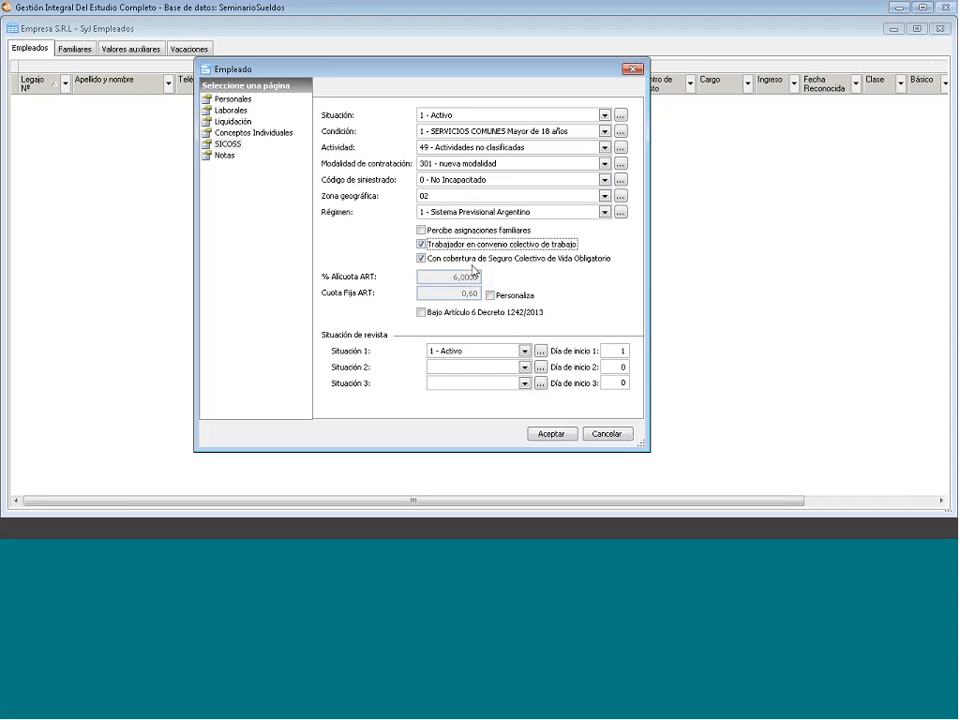
- Toggle Personaliza to inspect the 6,0000 ART rate, revert it, and try the Decreto 1242/2013 option
left_click(490, 296)
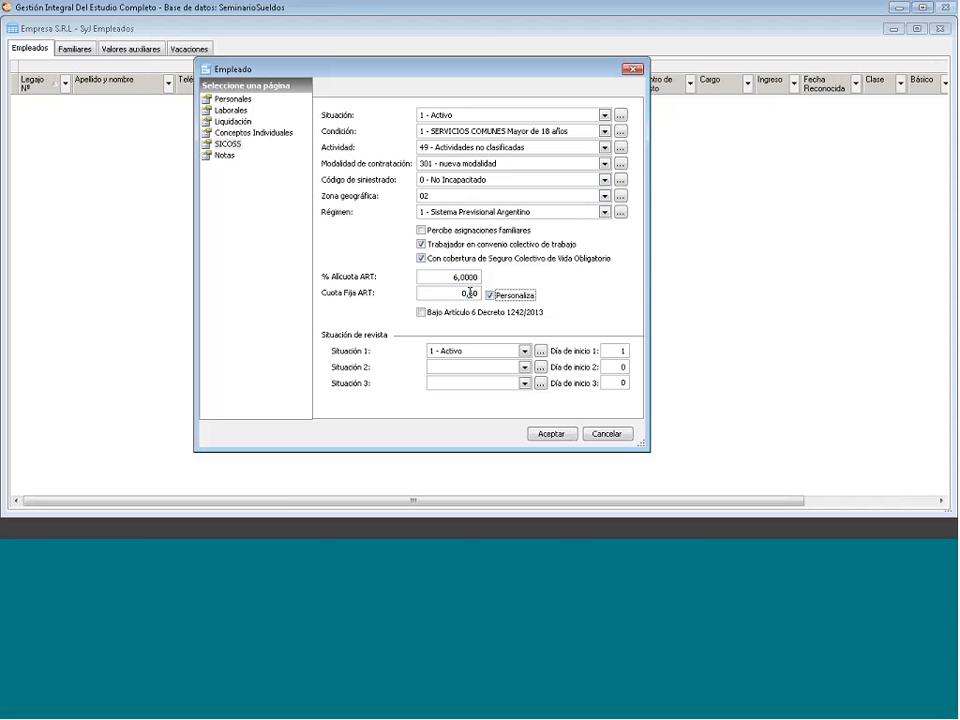
left_click(451, 280)
left_click_drag(452, 279, 509, 281)
left_click_drag(509, 281, 509, 287)
left_click(495, 297)
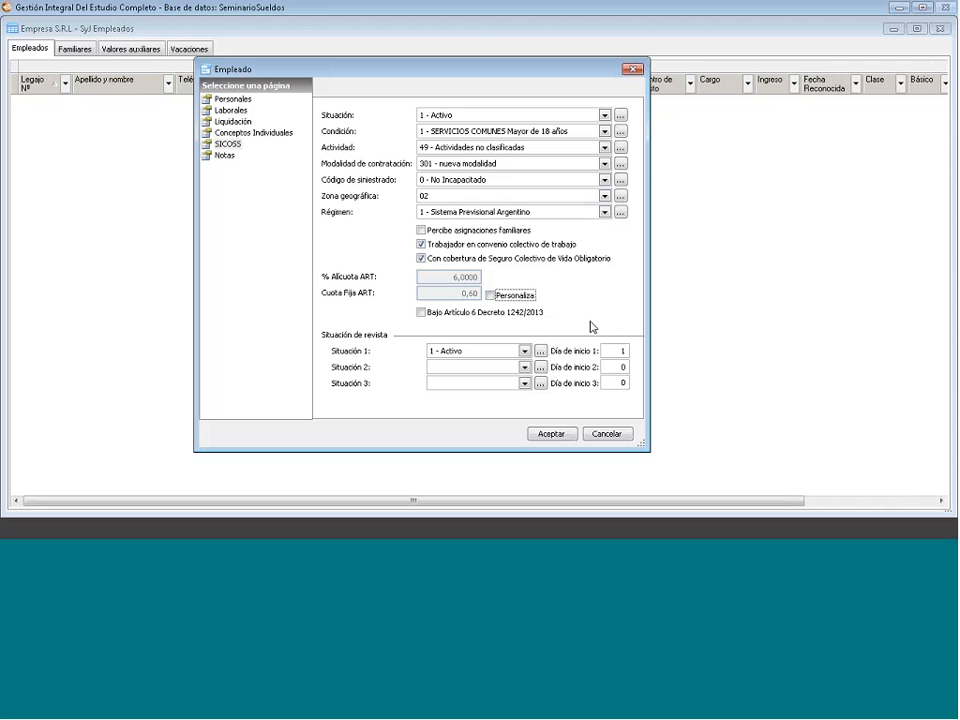
left_click(423, 315)
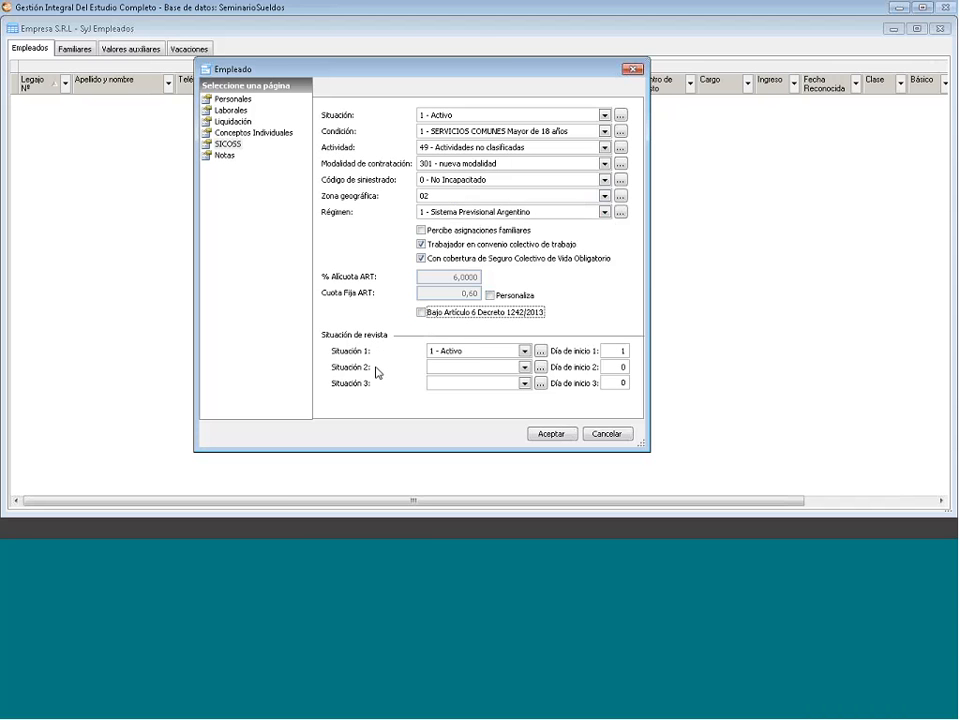
- Keep Situación 1 as 1 - Activo and go to the Notas page
left_click(525, 352)
left_click(525, 352)
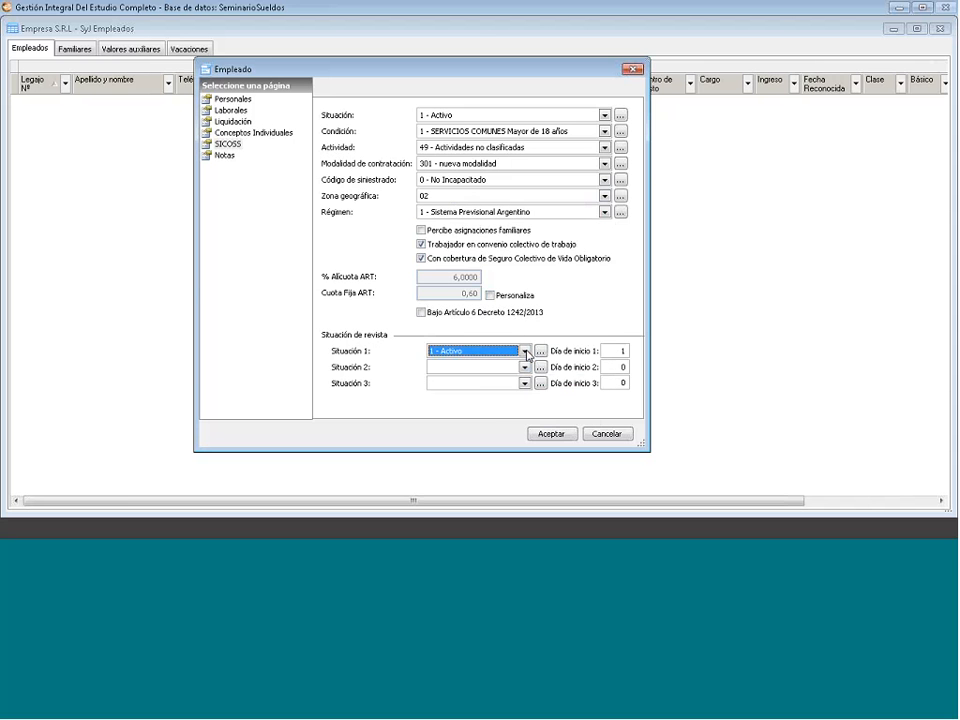
left_click(525, 352)
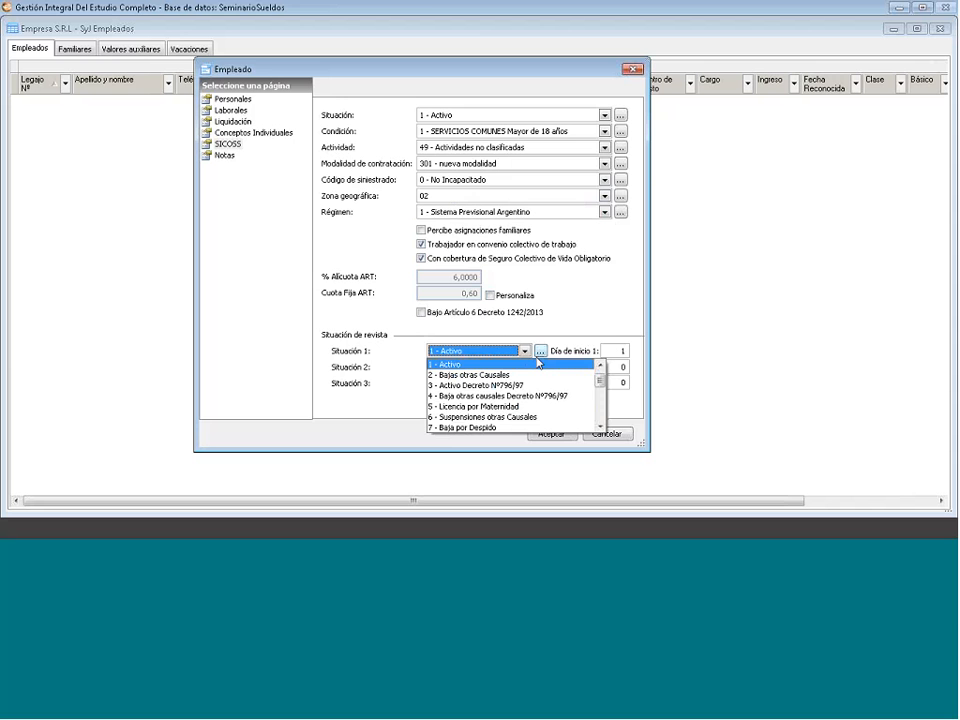
mouse_move(600, 381)
left_mouse_down()
mouse_move(603, 413)
mouse_move(598, 385)
left_mouse_up()
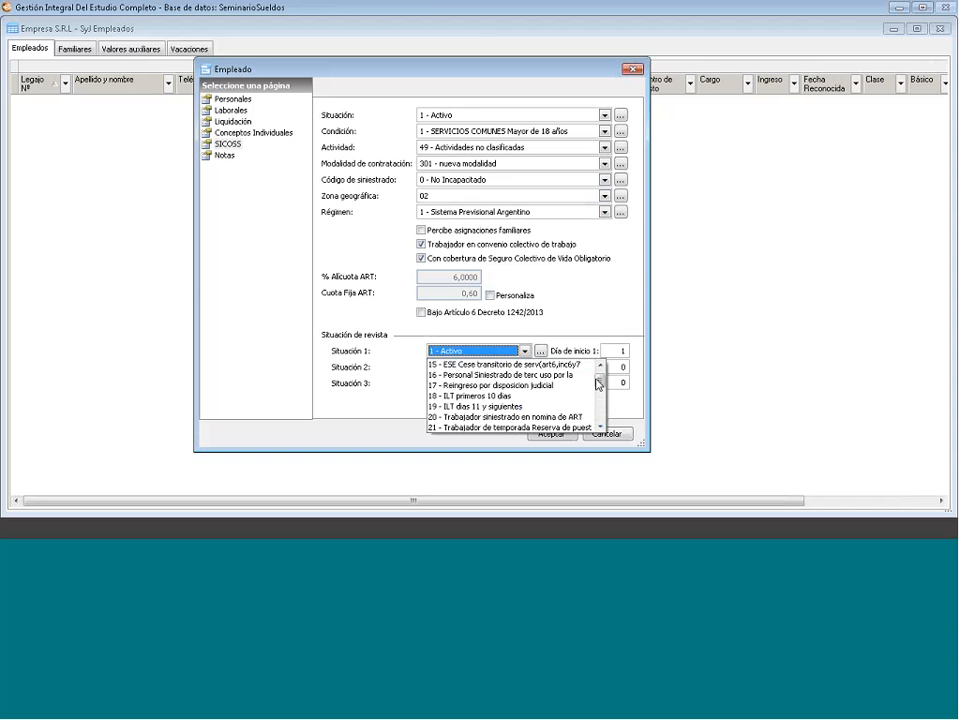
left_click(524, 352)
left_click(228, 157)
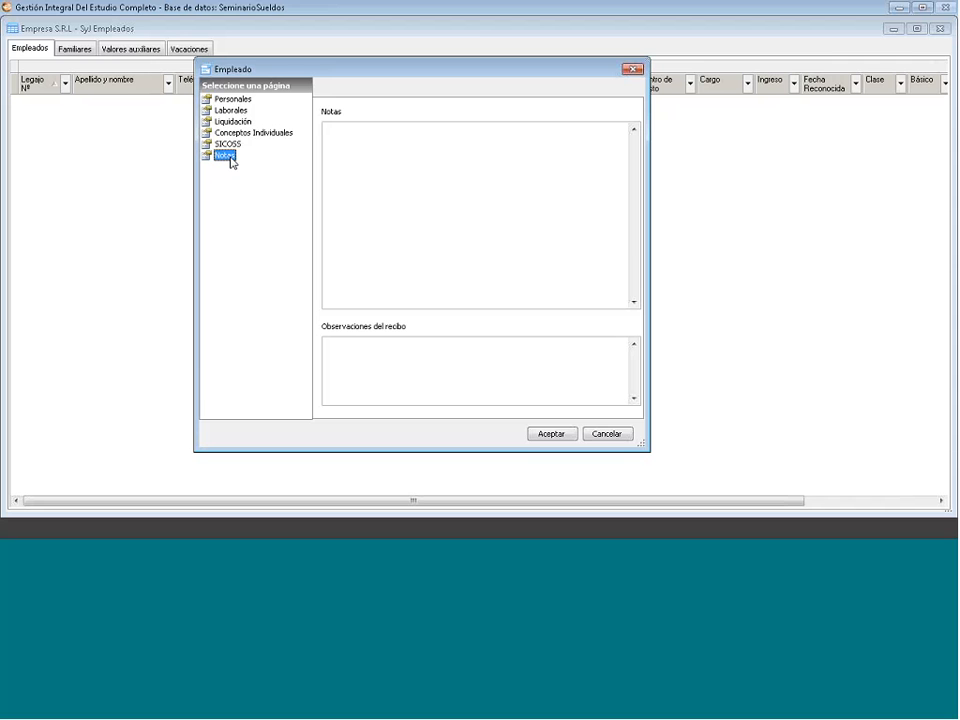
- Enter note 'Nota' and receipt observation 'Observaciones', then save the employee record
left_click(365, 136)
type("Nota")
left_click(409, 348)
type("Observaciones")
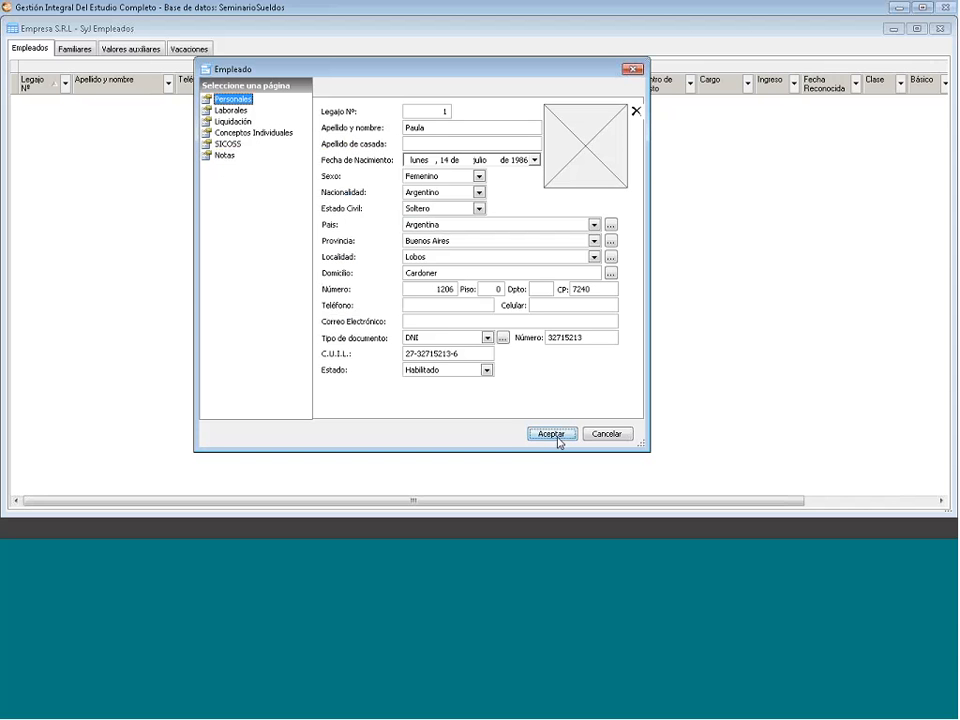
left_click(558, 438)
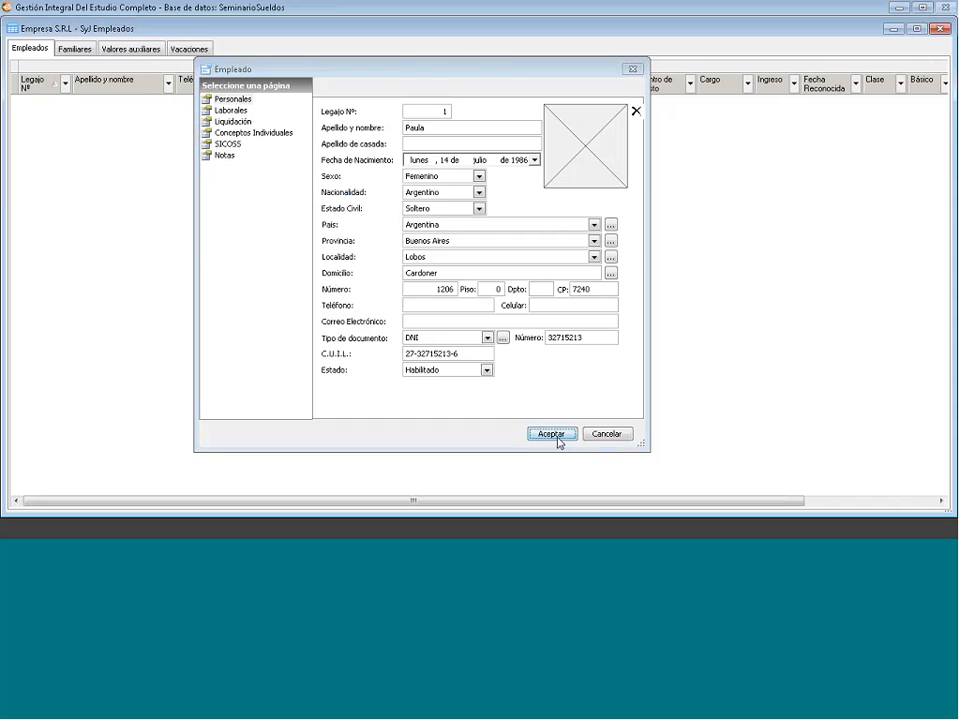
- On Familiares, try a new member with parentesco 8 - Familiar a cargo, then discard it
left_click(74, 49)
right_click(96, 159)
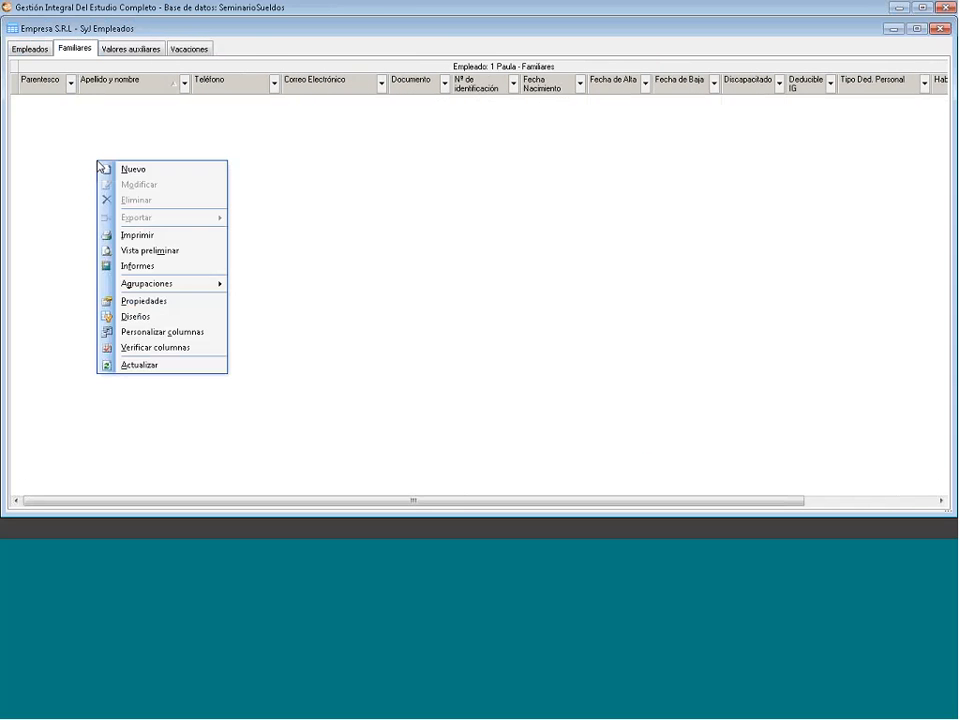
left_click(118, 166)
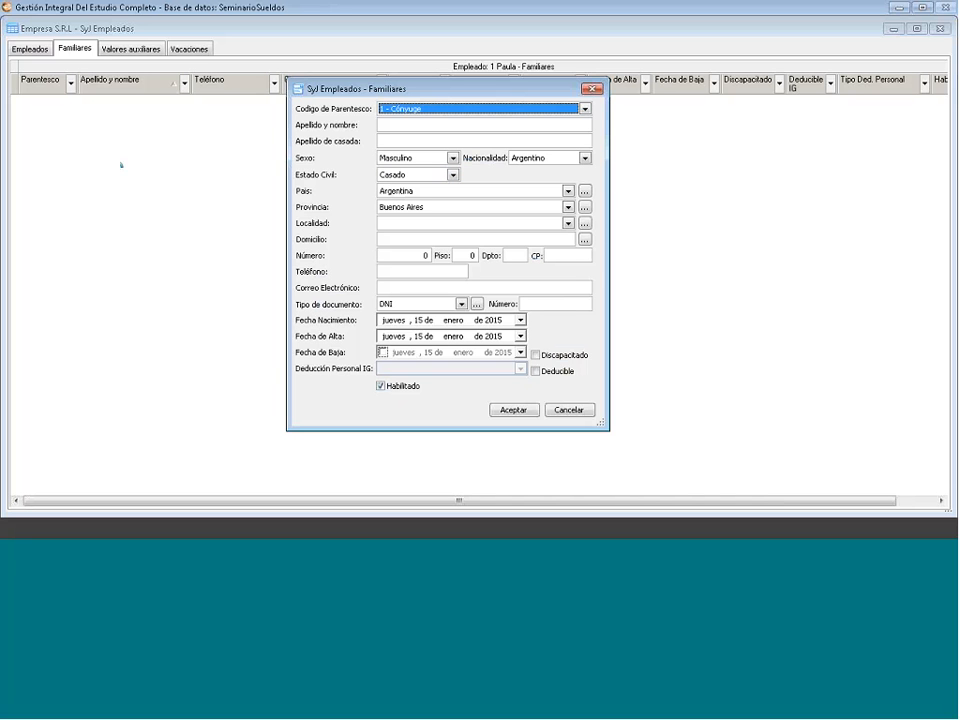
left_click(585, 110)
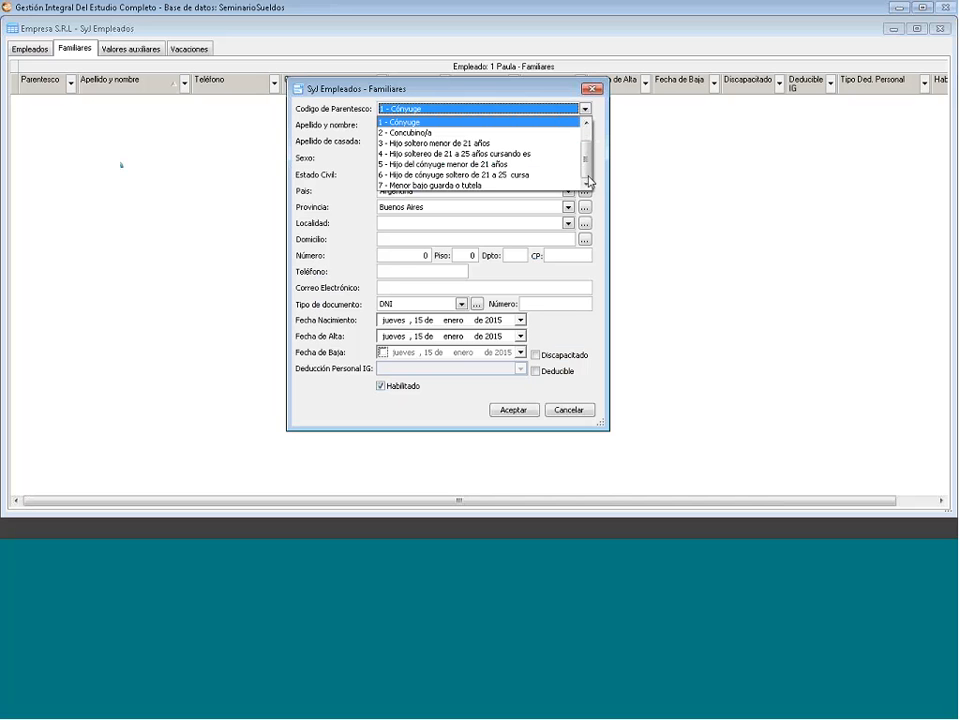
left_click(588, 183)
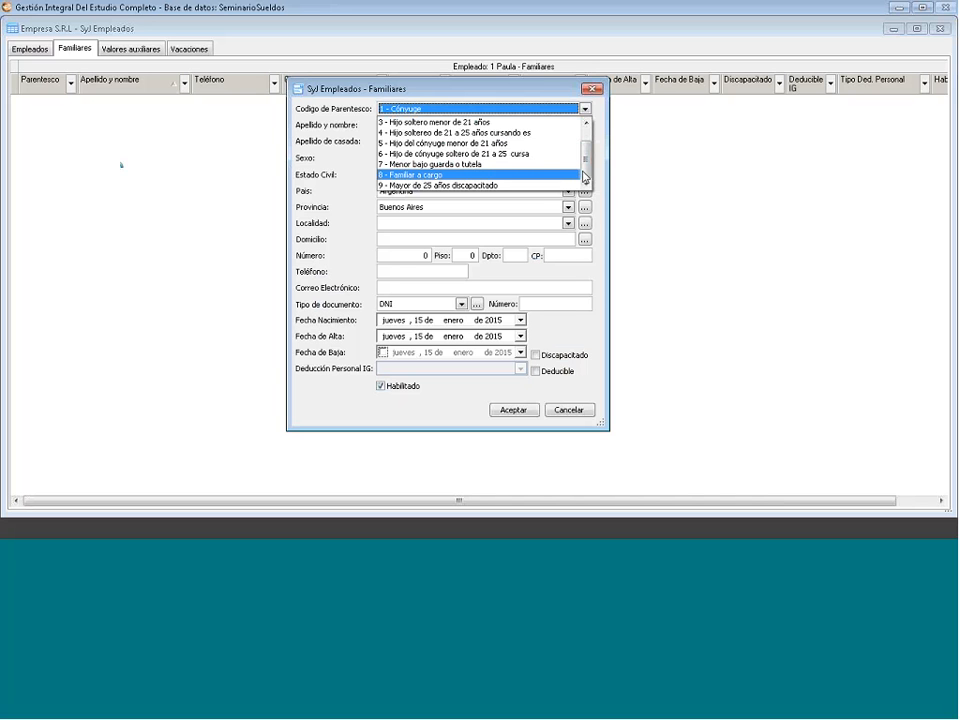
left_click(450, 175)
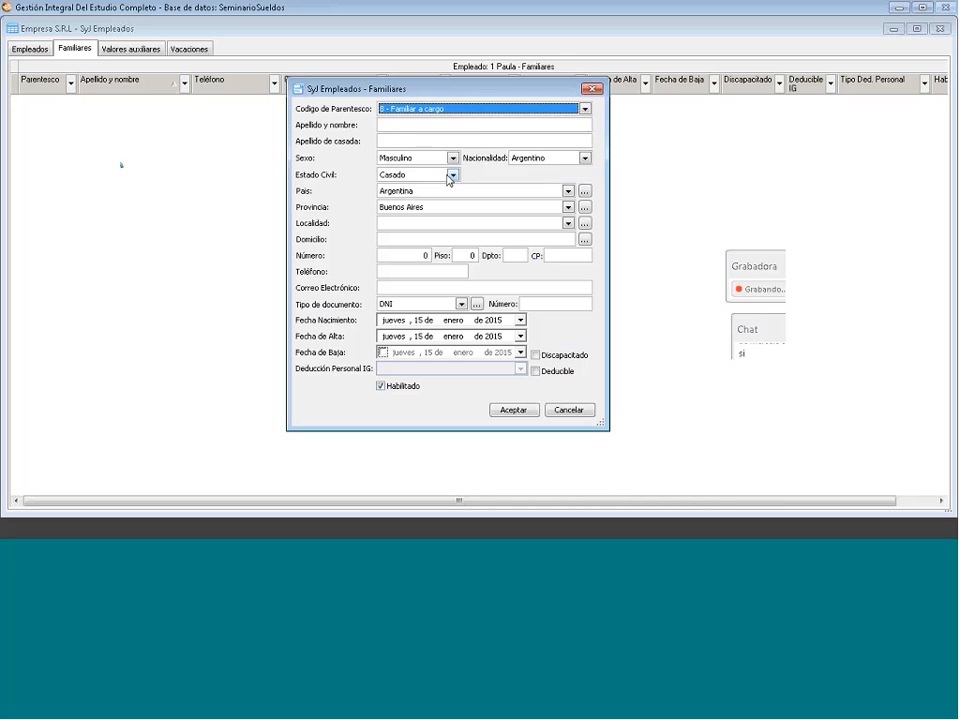
left_click(478, 108)
scroll(472, 125, "up", 2)
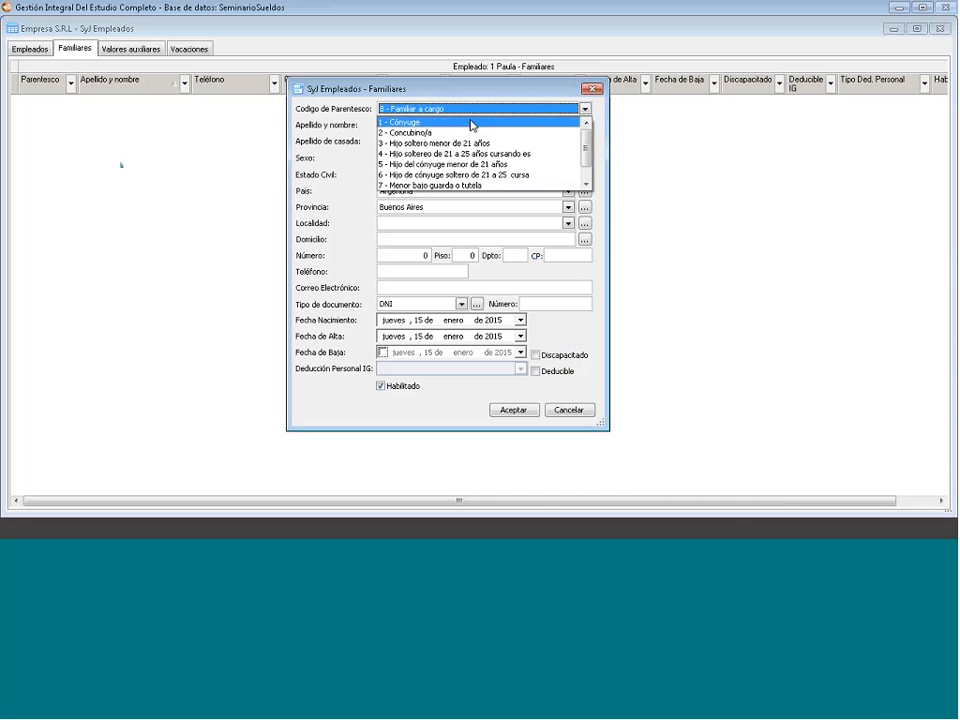
left_click(590, 90)
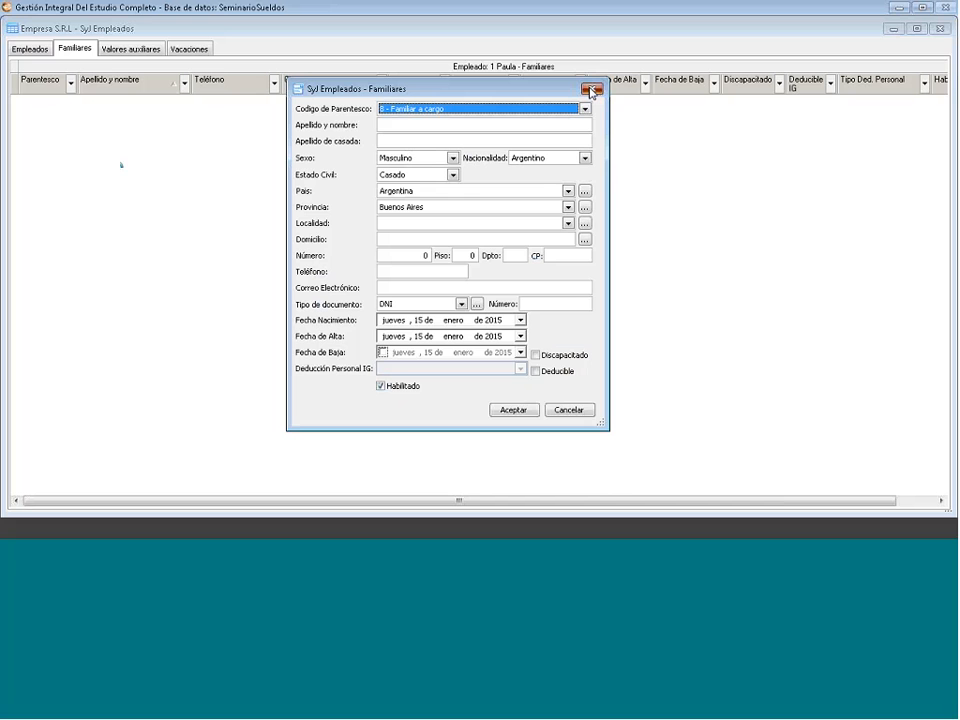
left_click(591, 90)
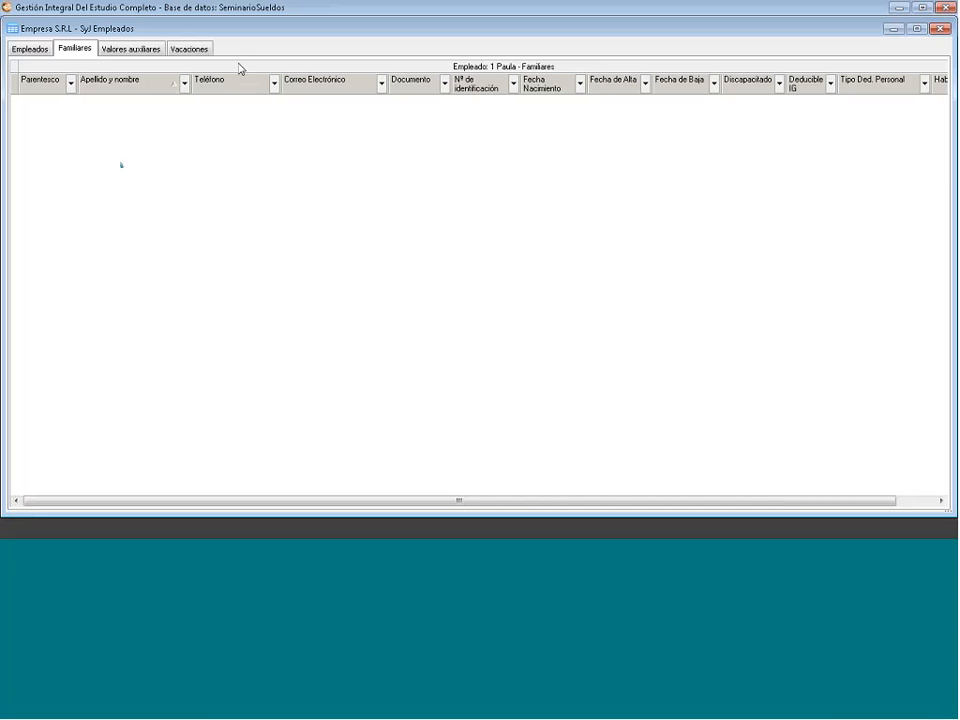
left_click(27, 48)
right_click(125, 100)
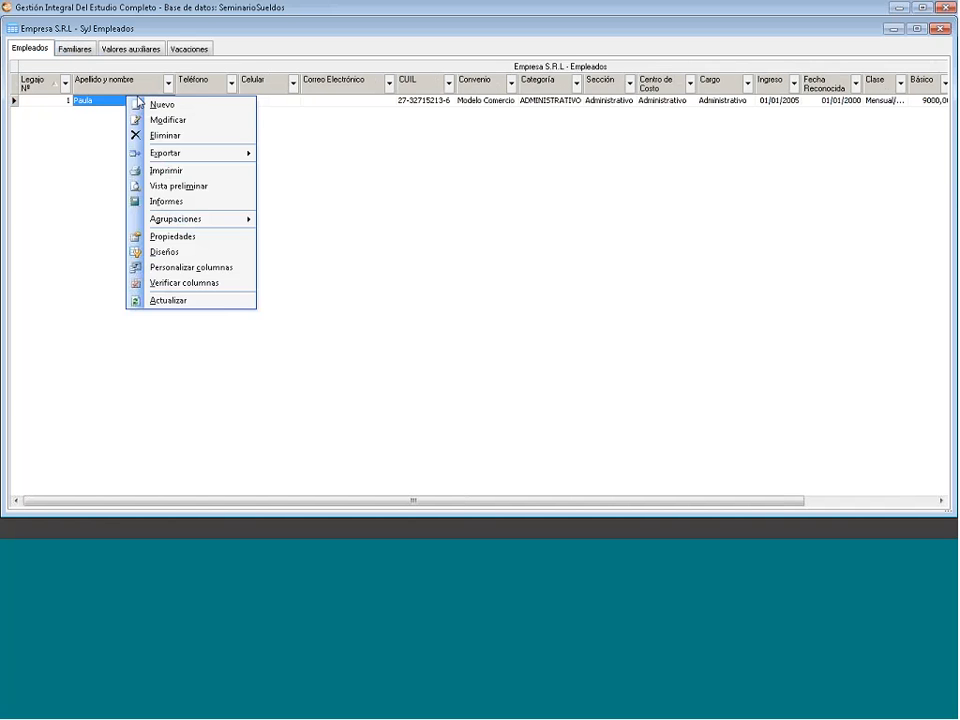
left_click(162, 119)
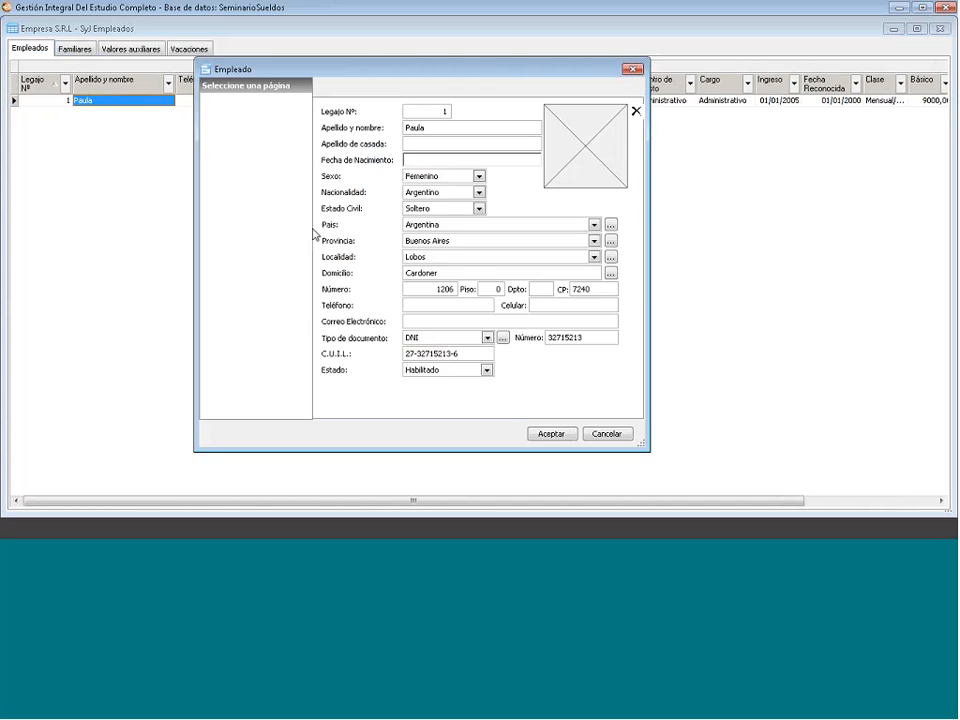
left_click_drag(403, 343, 318, 341)
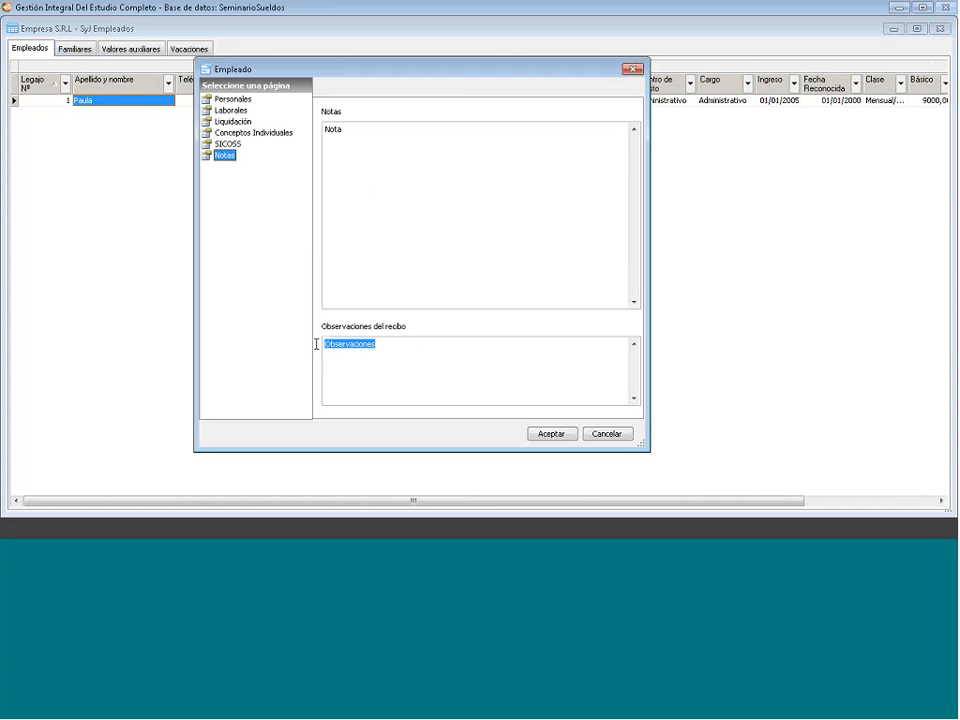
type("No se retiene Ganancias por D")
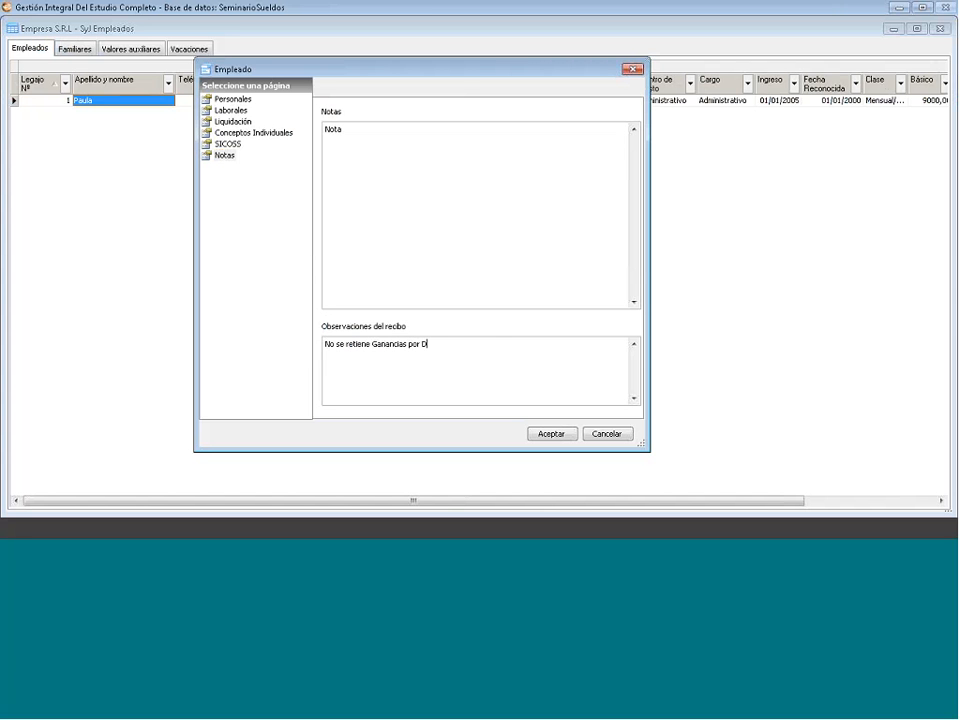
type("ecreto 1242/2013")
left_click(360, 348, "shift")
left_click_drag(360, 348, 319, 350)
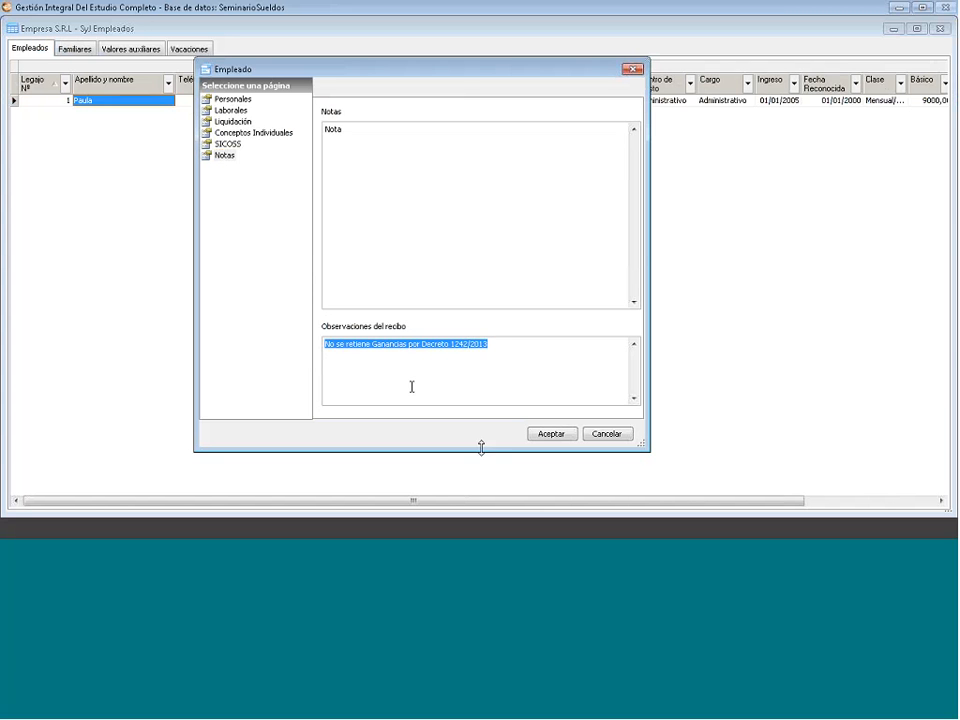
left_click(605, 436)
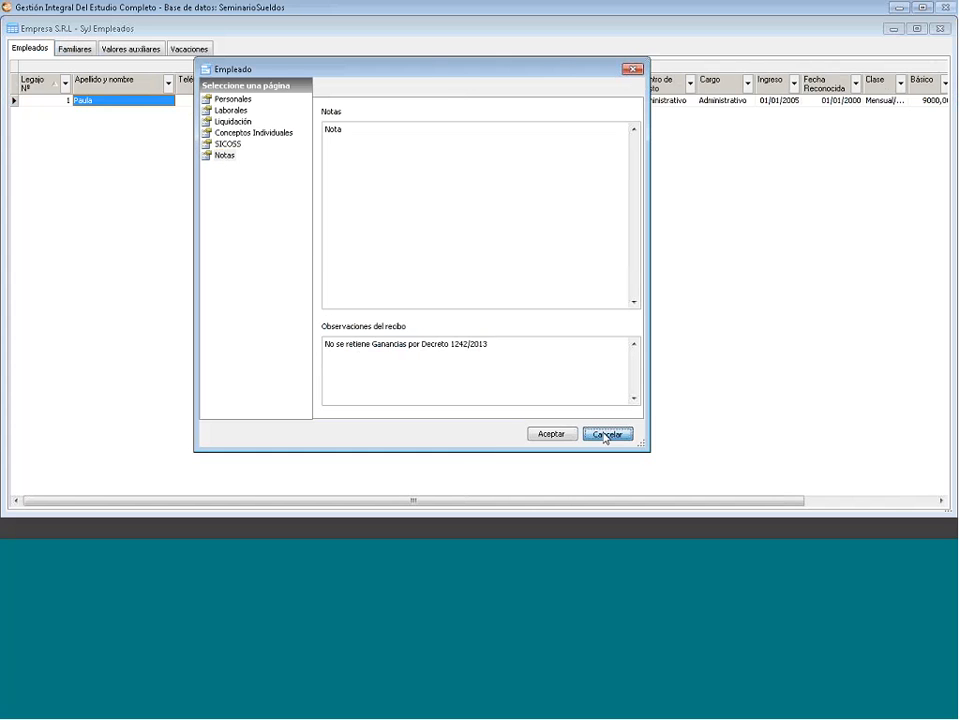
left_click(76, 50)
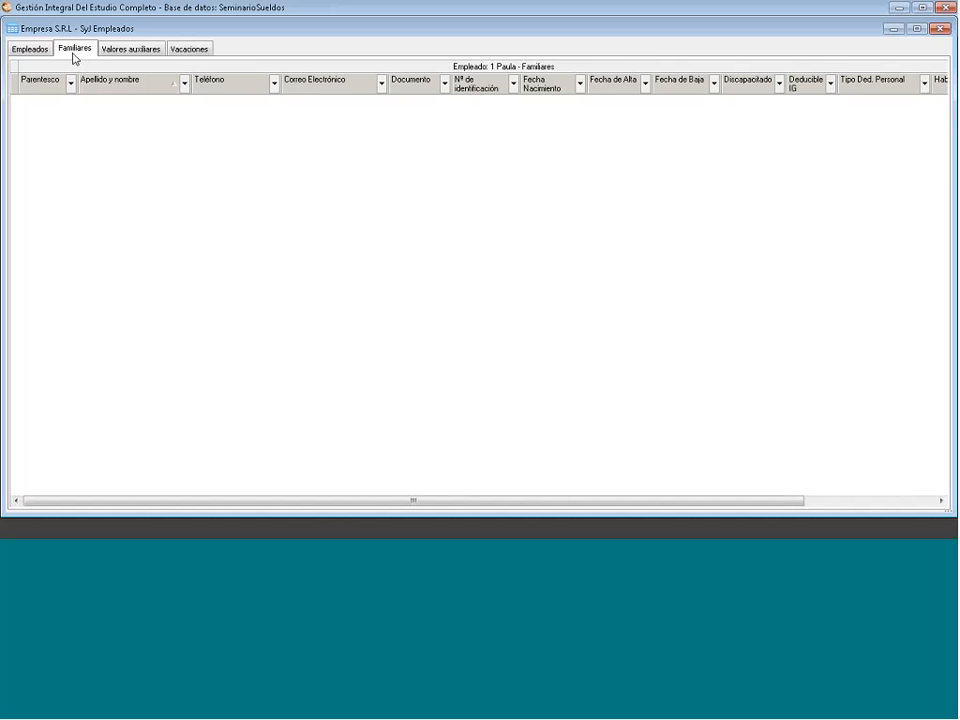
- Start a new family member, browse the kinship codes from 1 - Cónyuge to 8 - Familiar a cargo, then discard the form
right_click(231, 185)
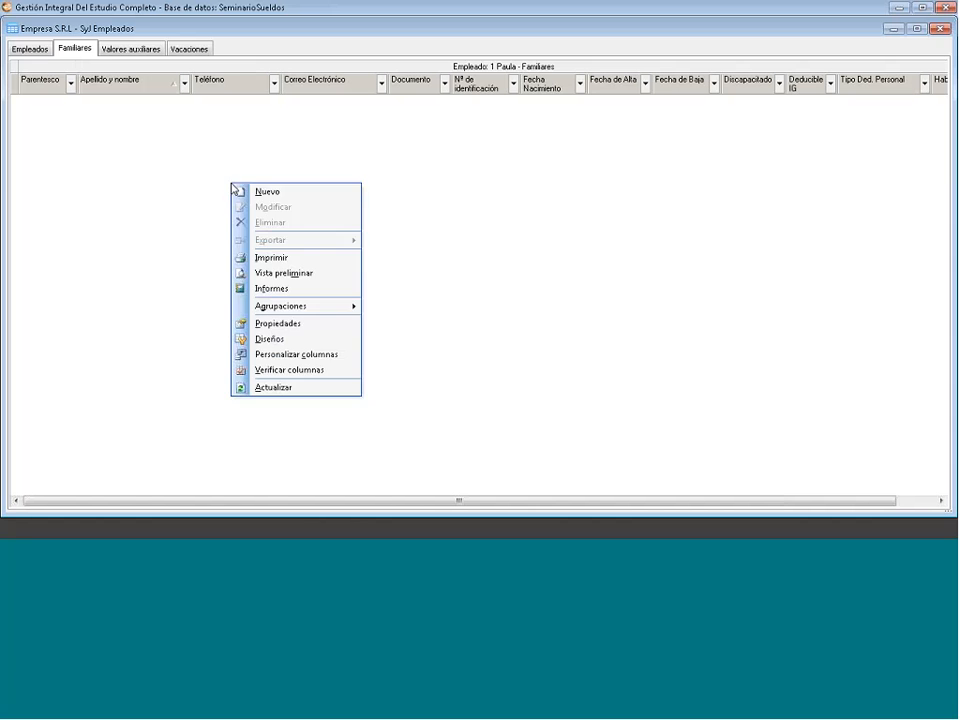
left_click(259, 195)
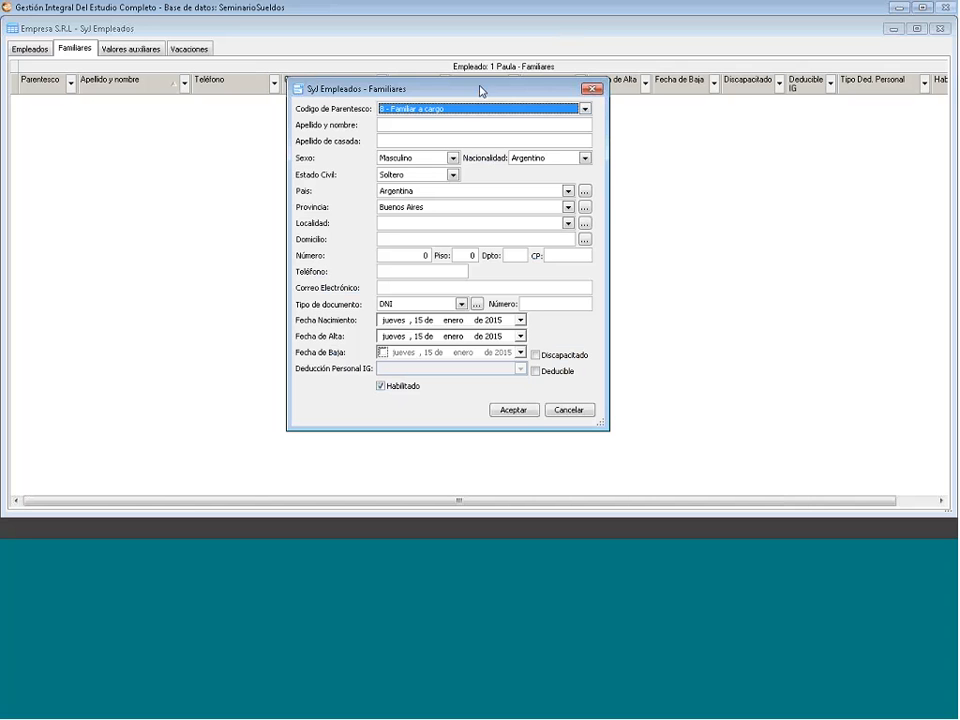
left_click(548, 109)
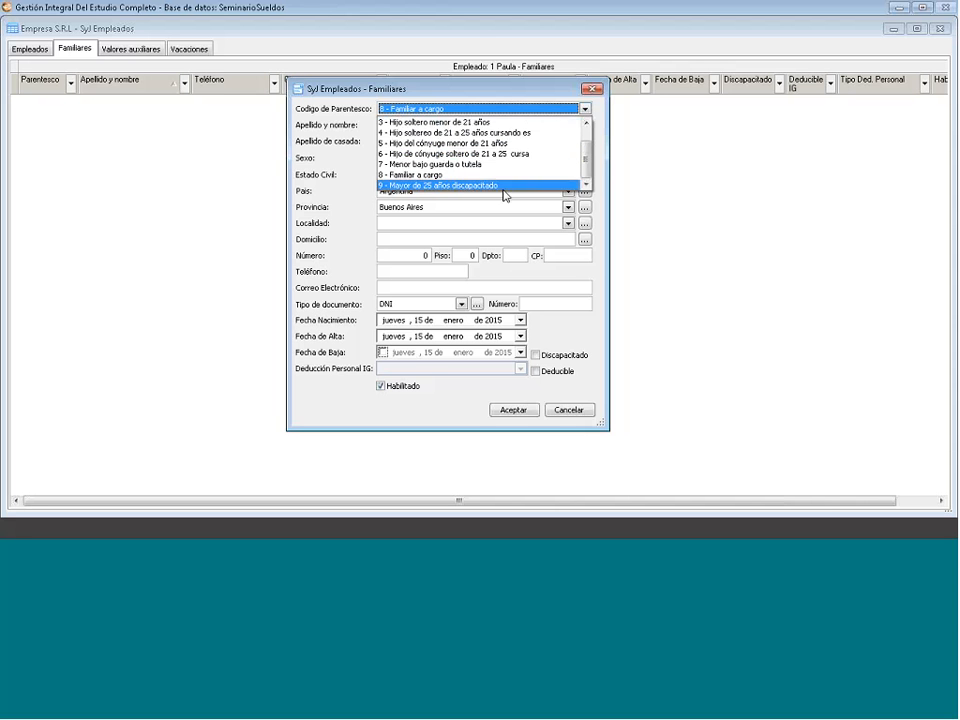
left_click(587, 122)
left_click(587, 122)
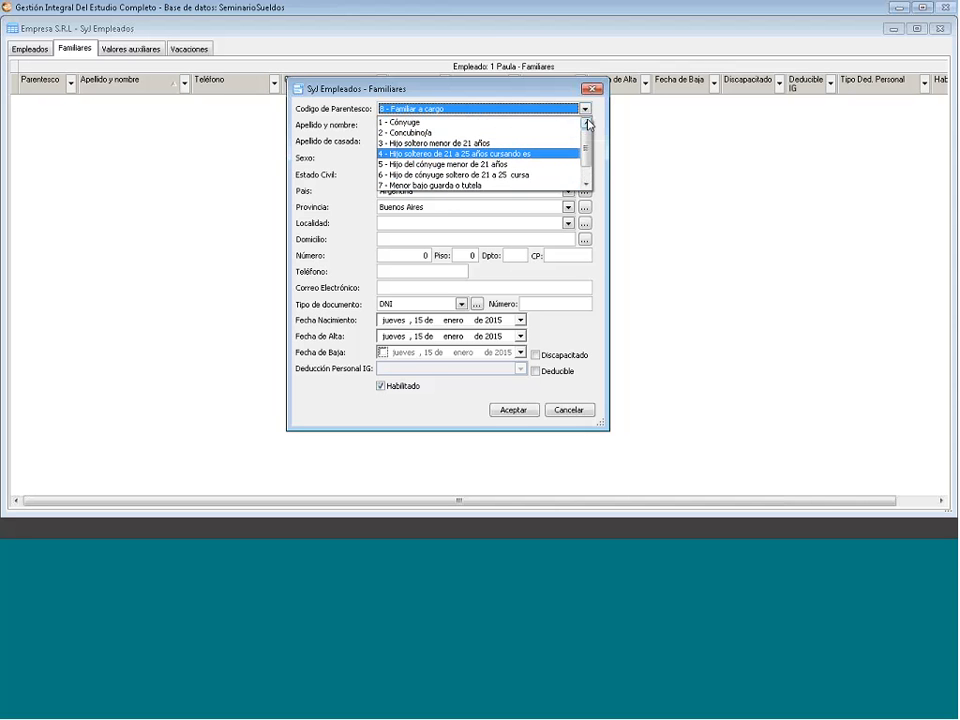
left_click(341, 198)
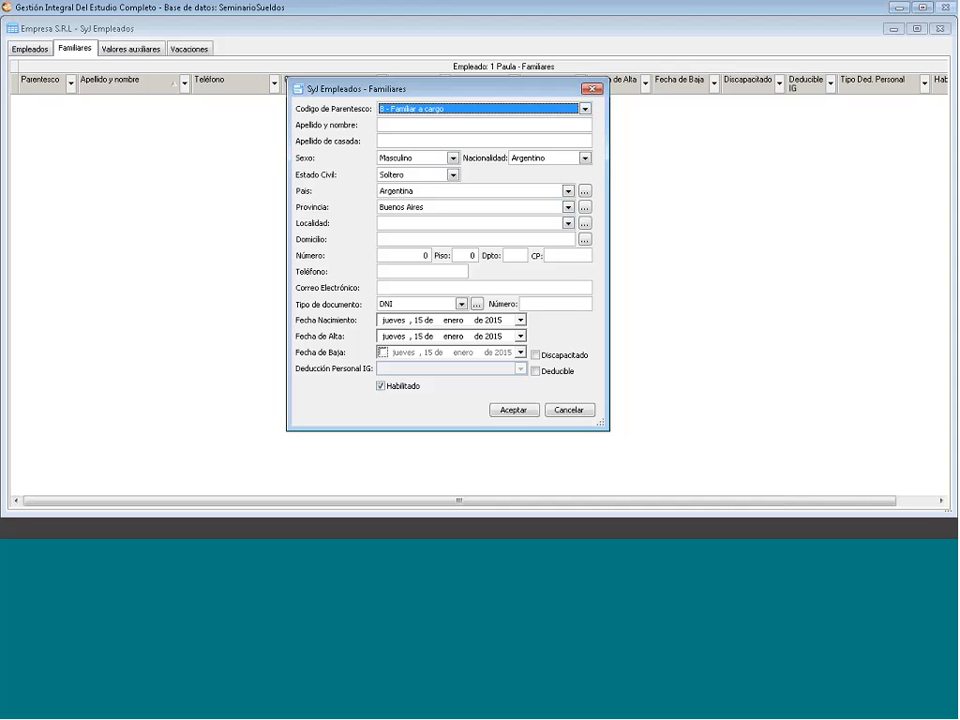
left_click(591, 92)
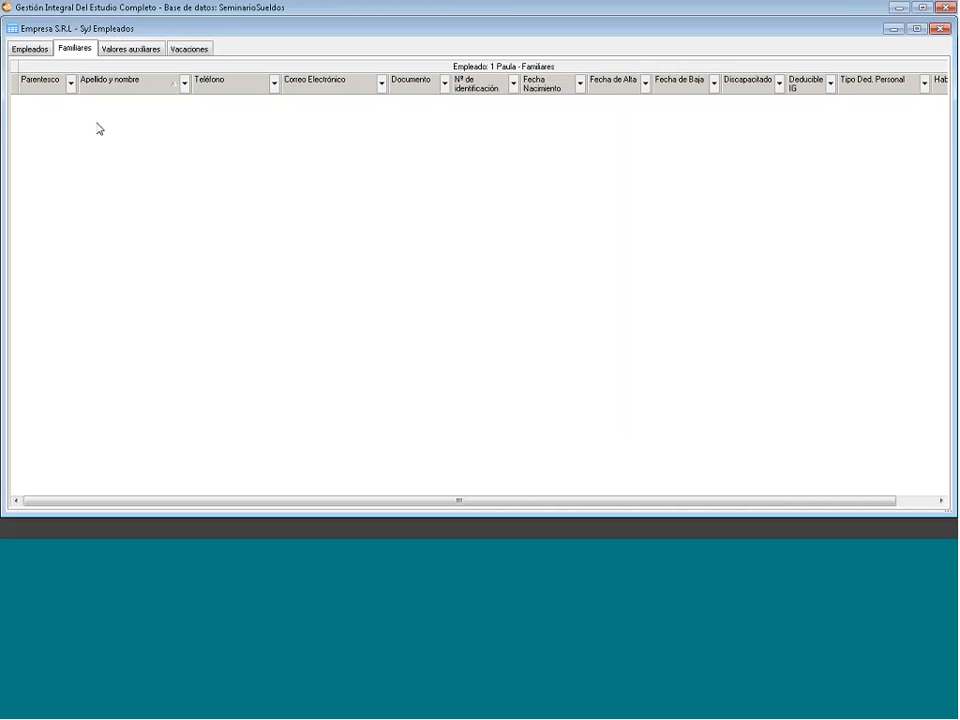
- On Valores auxiliares, start a new value and choose Acuerdo 2011 Ayudante after trying Basico Marzo 2011
left_click(137, 52)
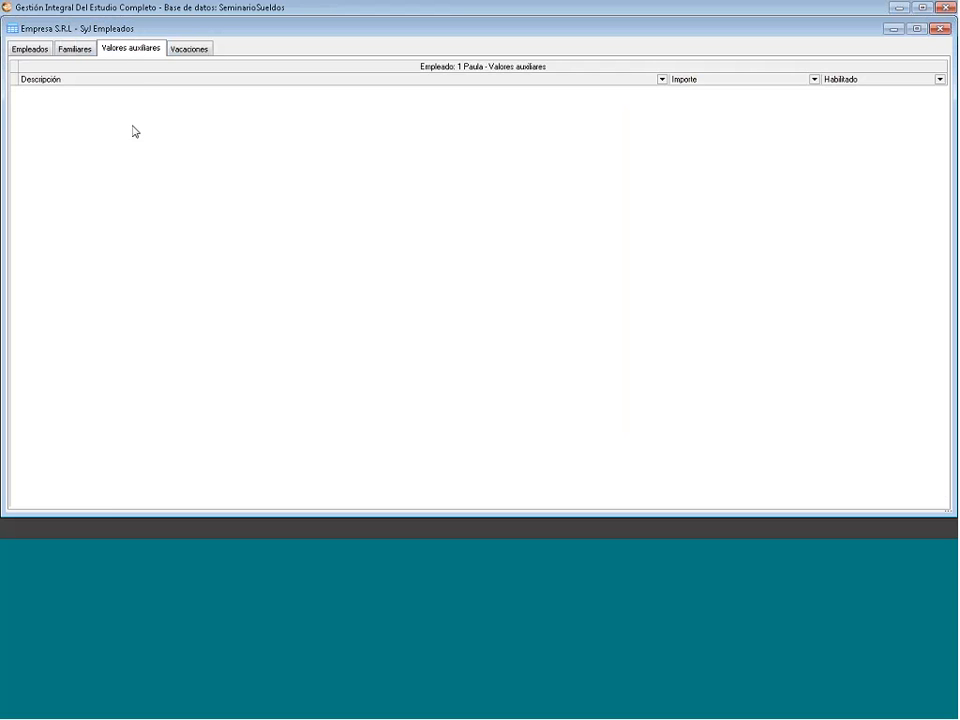
key("Insert")
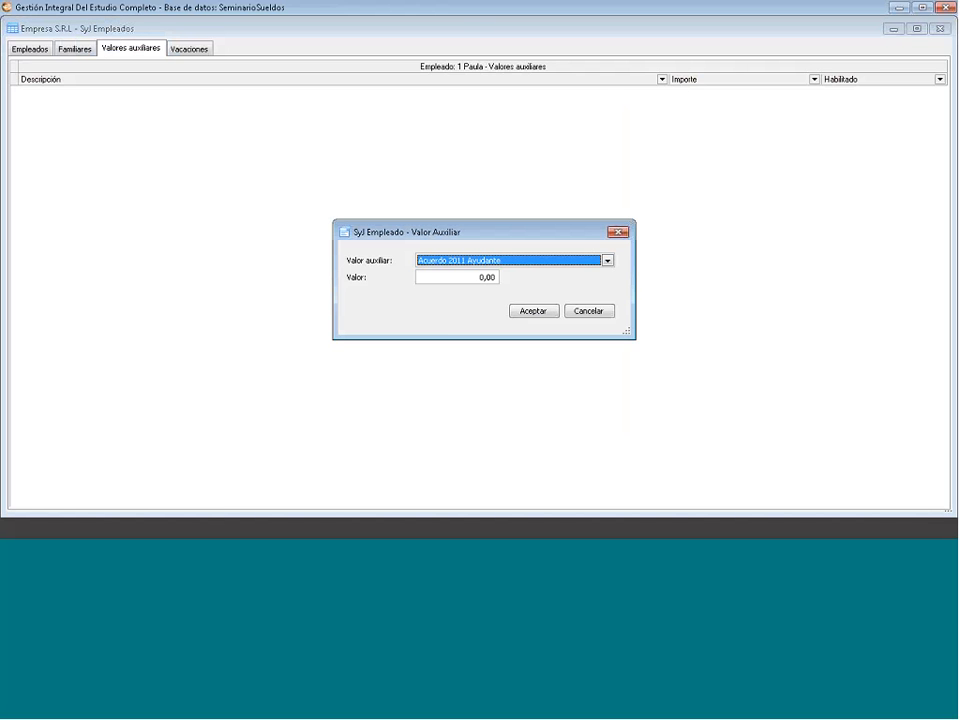
left_click(605, 261)
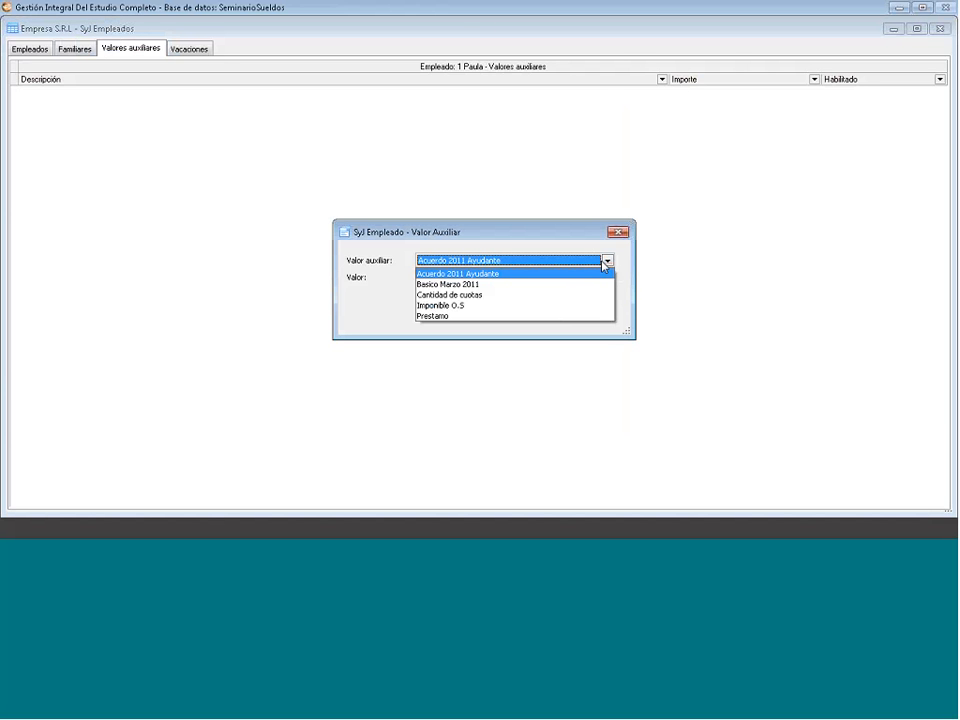
left_click(605, 261)
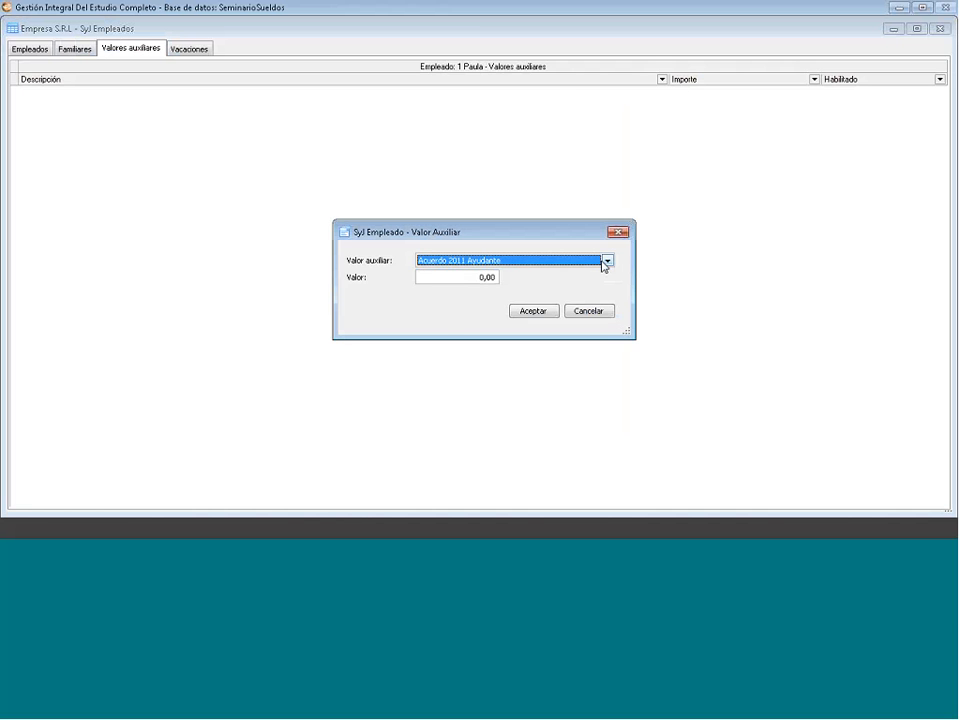
left_click(605, 261)
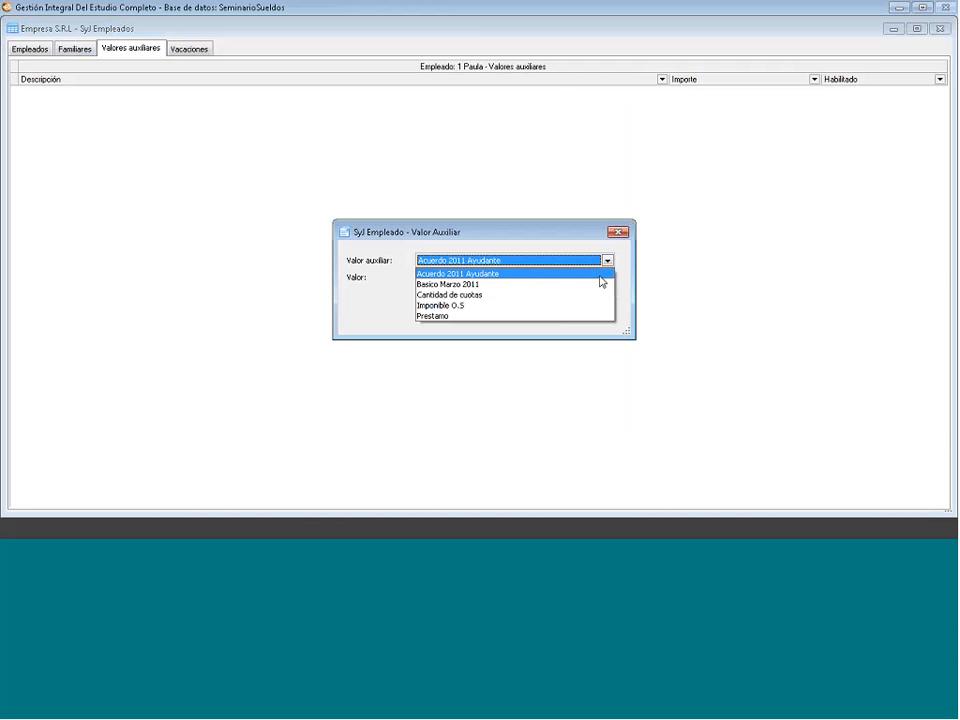
left_click(596, 284)
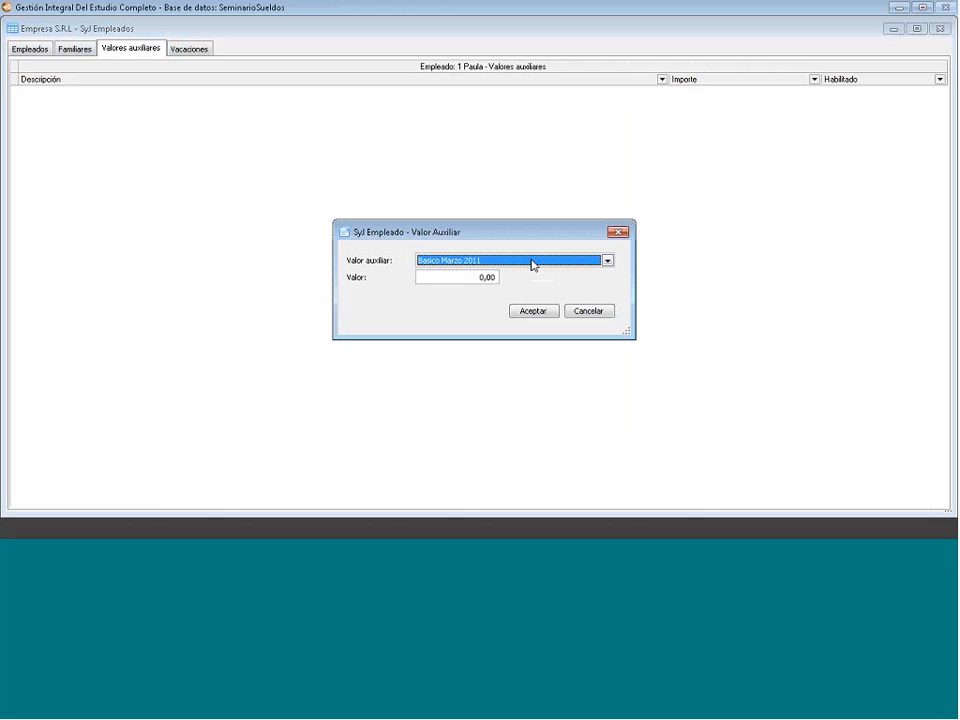
scroll(533, 265, "up", 1)
left_click(421, 277)
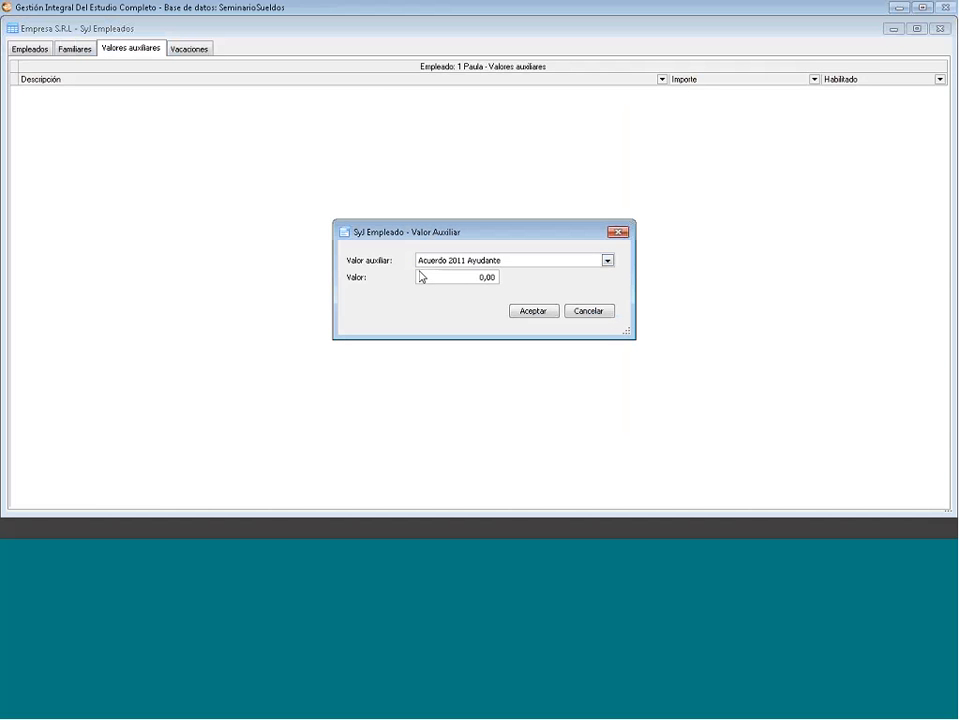
- Enter an amount of 100,00, then discard the auxiliary value without saving
left_click_drag(421, 277, 528, 293)
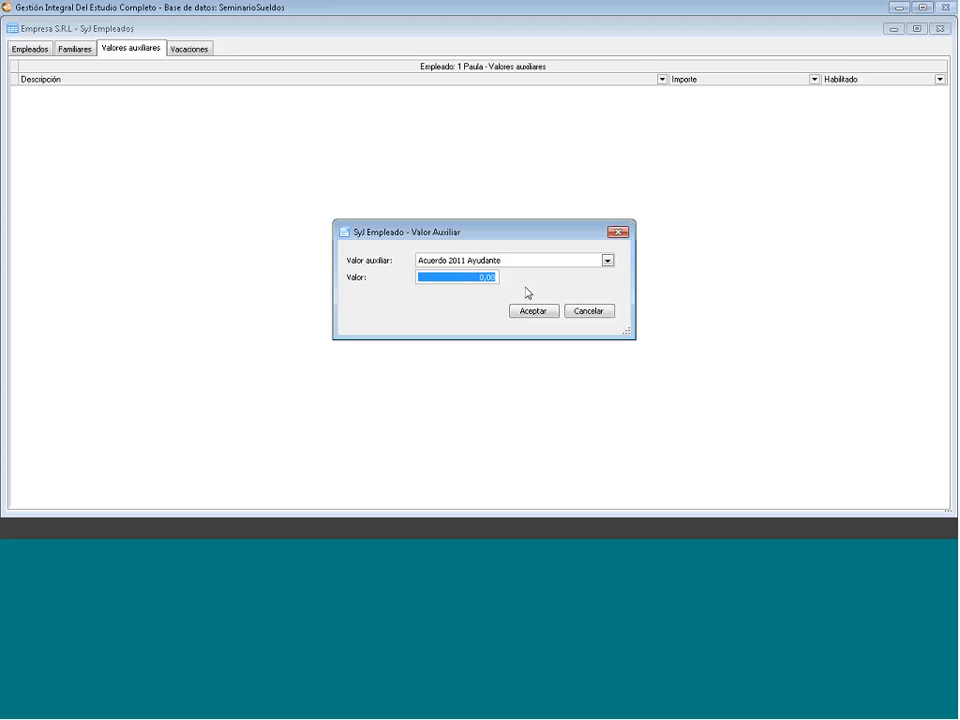
type("100")
key("Return")
left_click(619, 232)
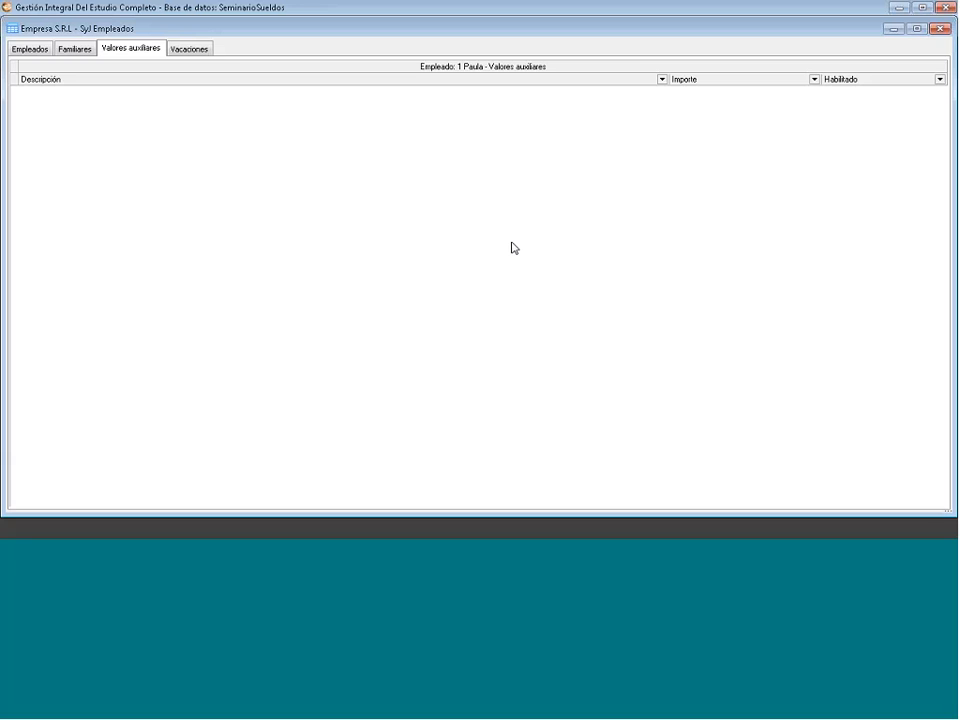
- Add a Vacaciones entry for year 2014 with 28 days
left_click(180, 50)
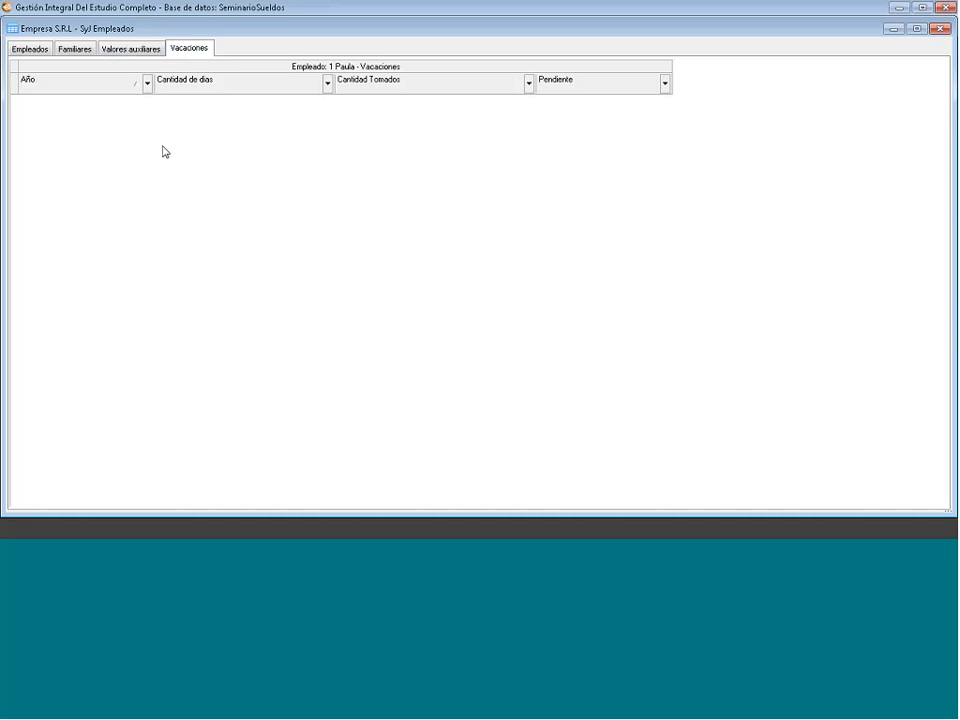
right_click(163, 146)
left_click(186, 154)
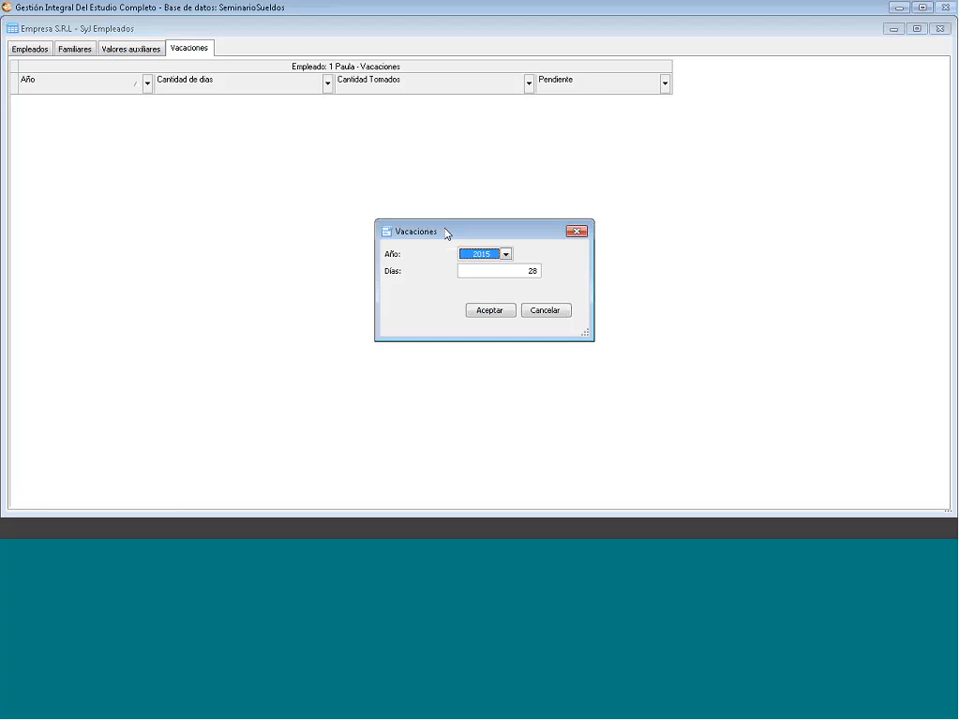
left_click(409, 167)
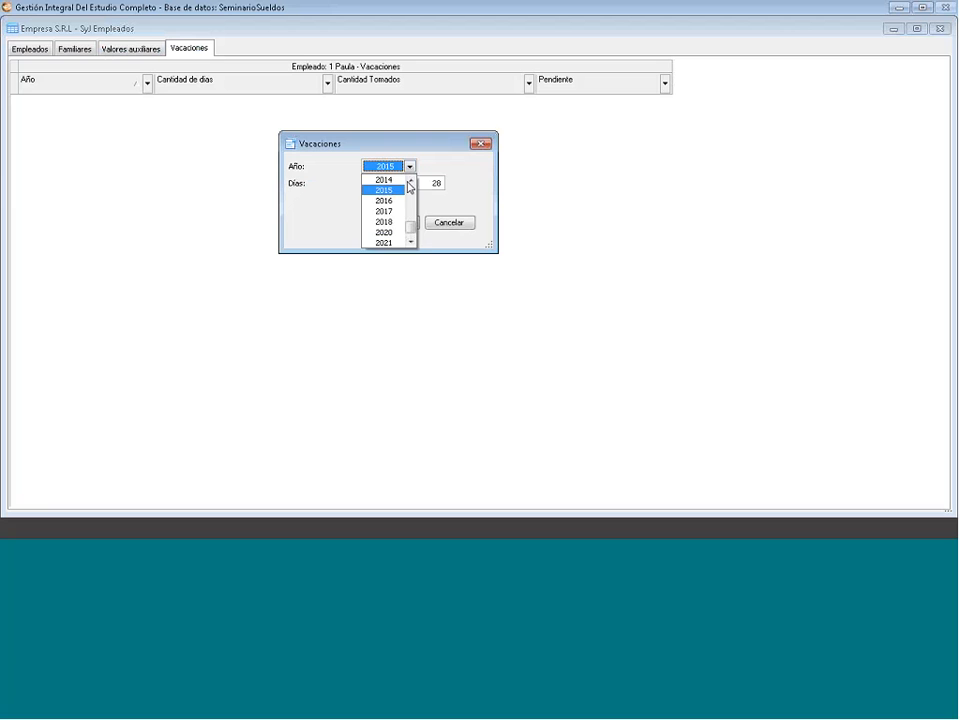
left_click(401, 181)
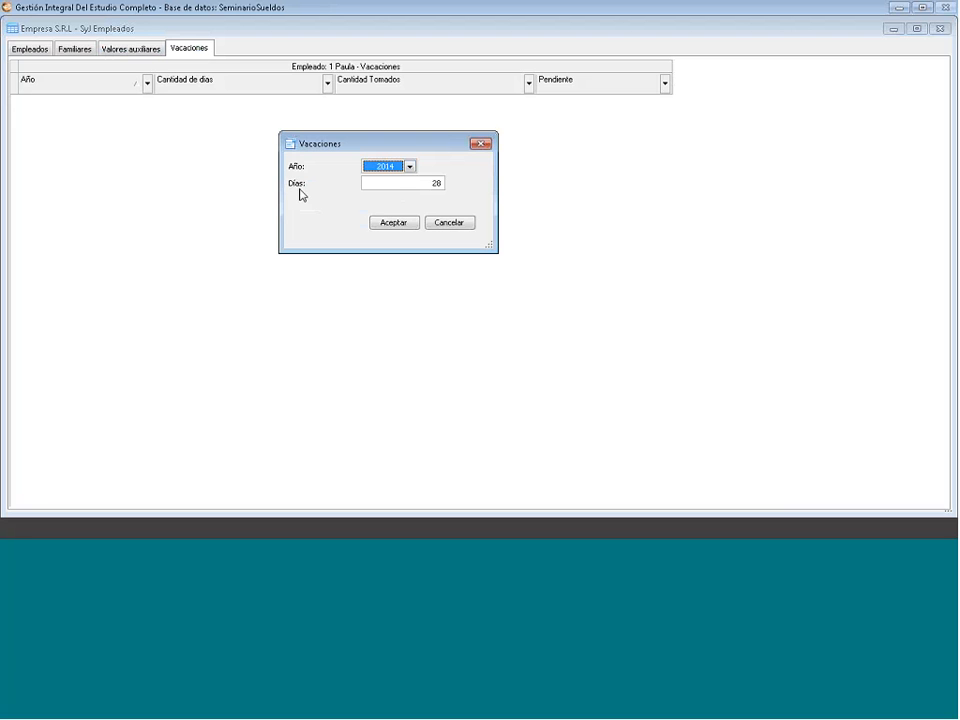
left_click(429, 183)
left_click_drag(429, 183, 467, 183)
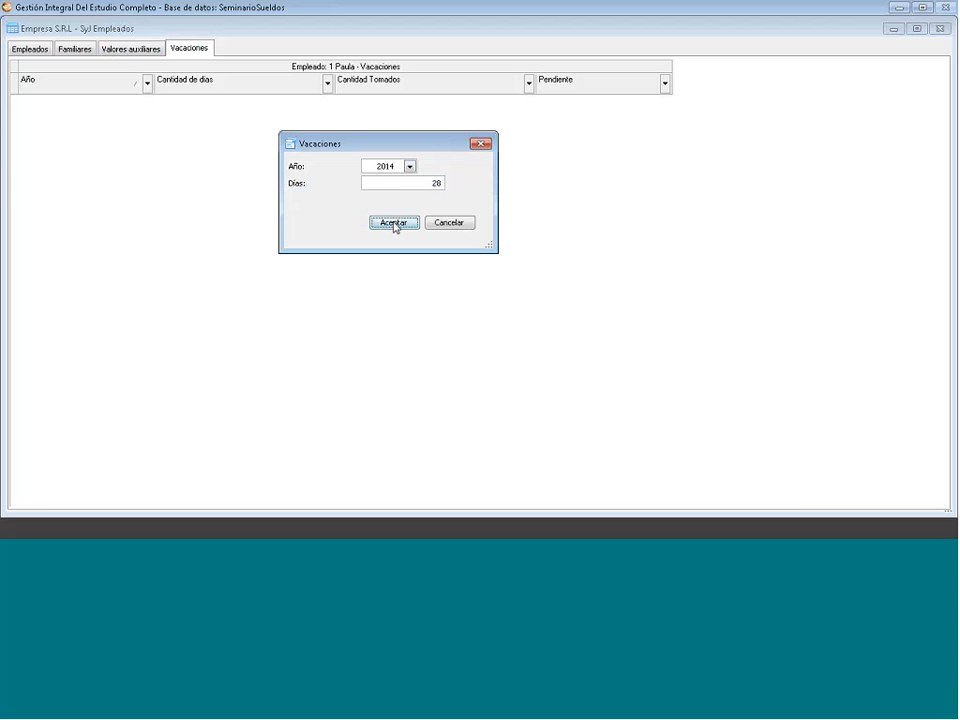
left_click(395, 222)
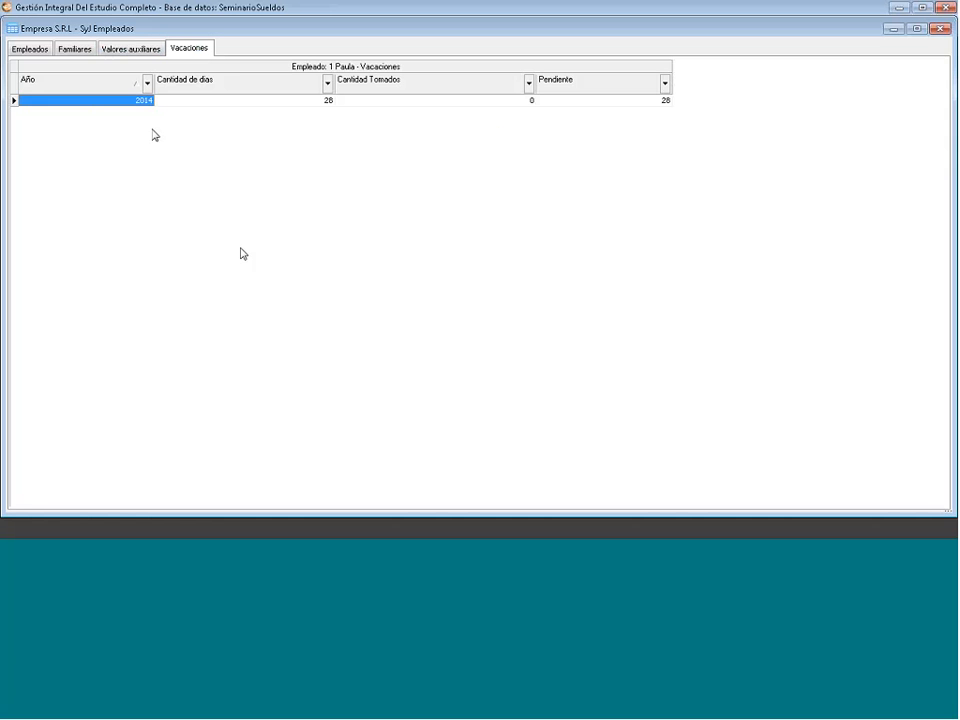
- Check the new 2014 row: 28 days, 0 taken, 28 pending
left_click(227, 100)
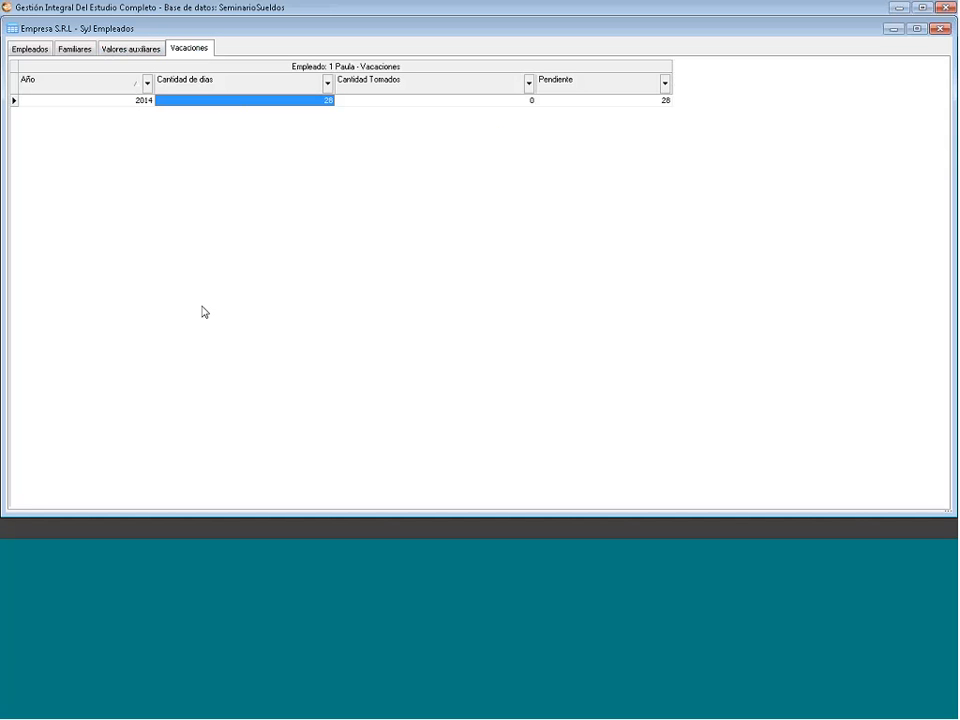
left_click(429, 103)
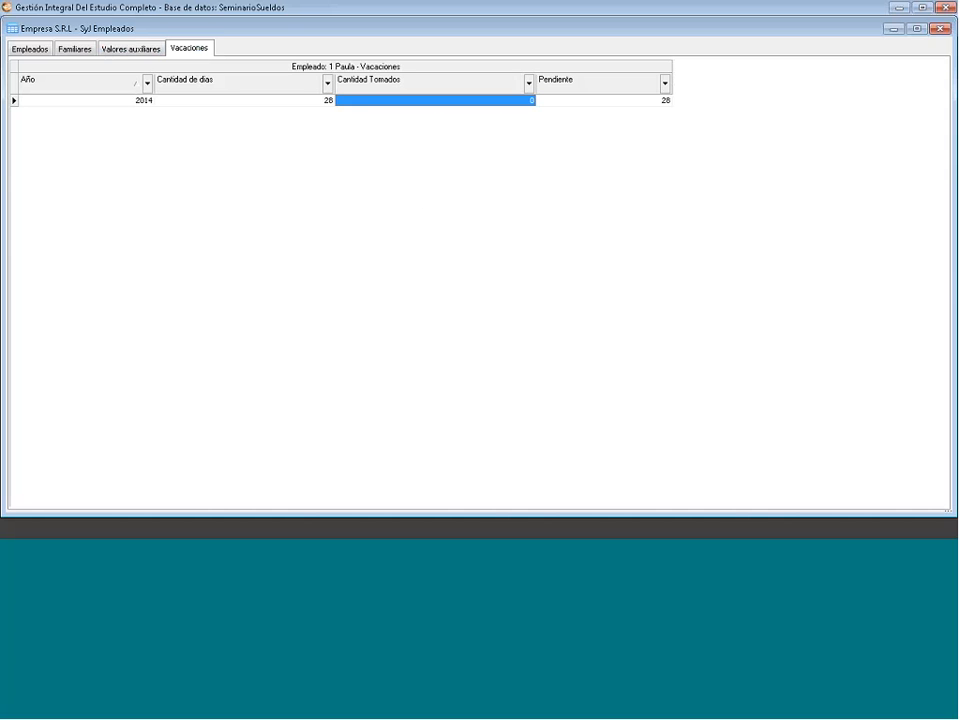
left_click(619, 101)
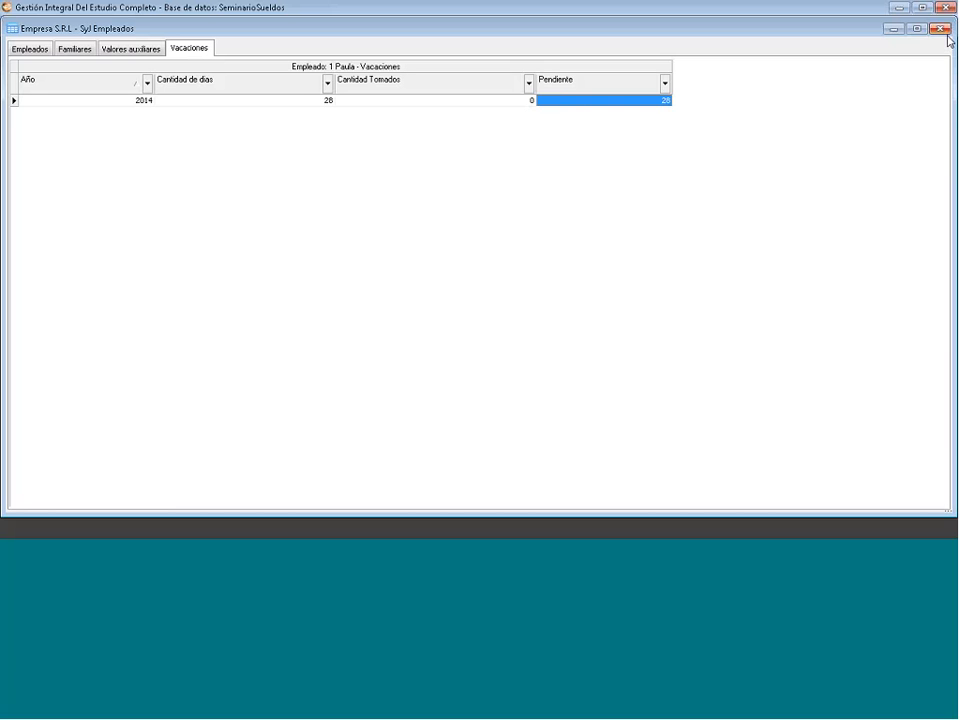
- Close the employee's vacation record window
left_click(944, 31)
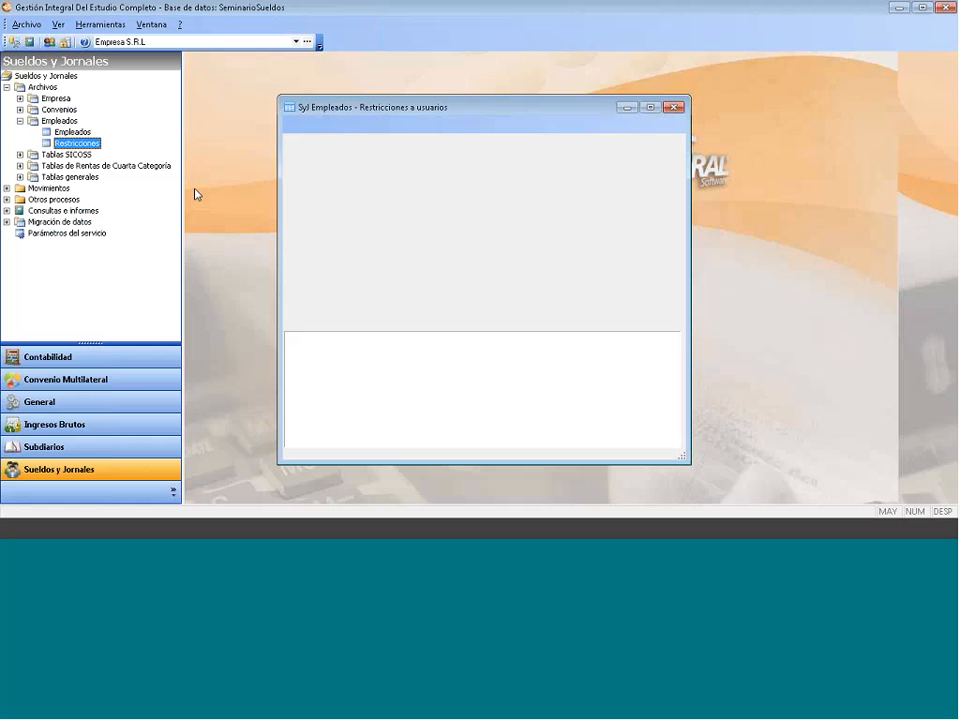
- Add the Administrador user as a restricted user for employee 1
left_click(370, 160)
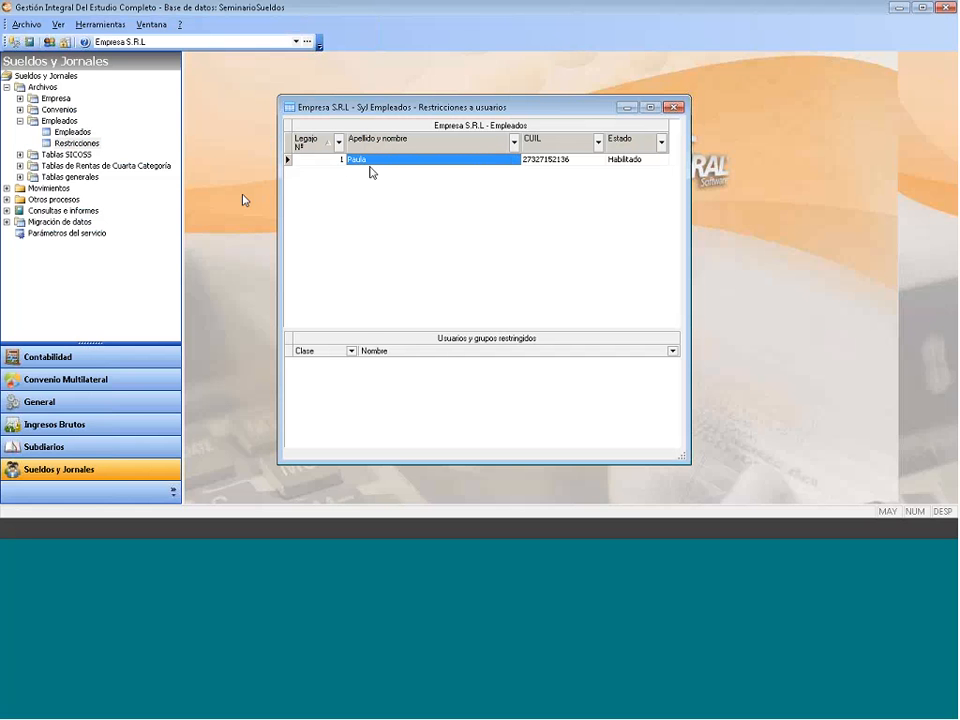
right_click(351, 399)
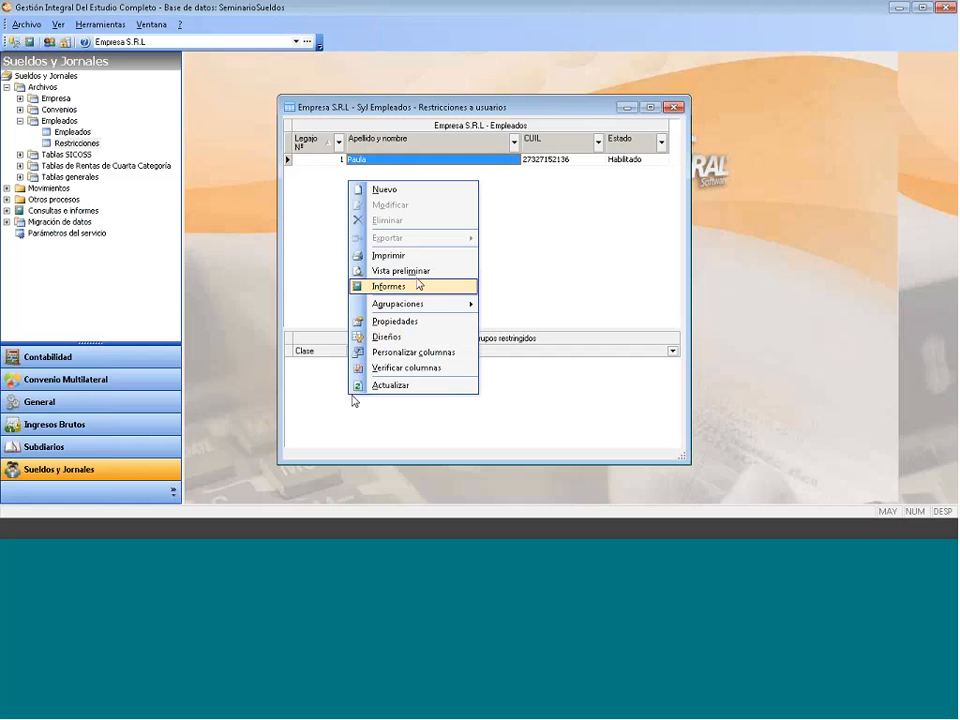
left_click(388, 190)
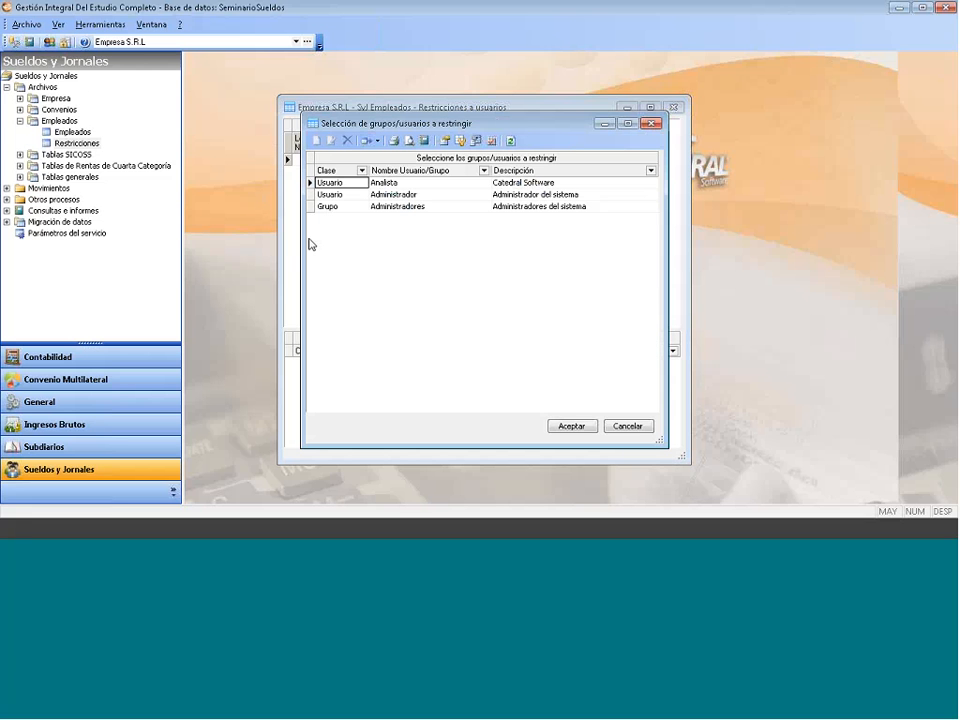
left_click(393, 198)
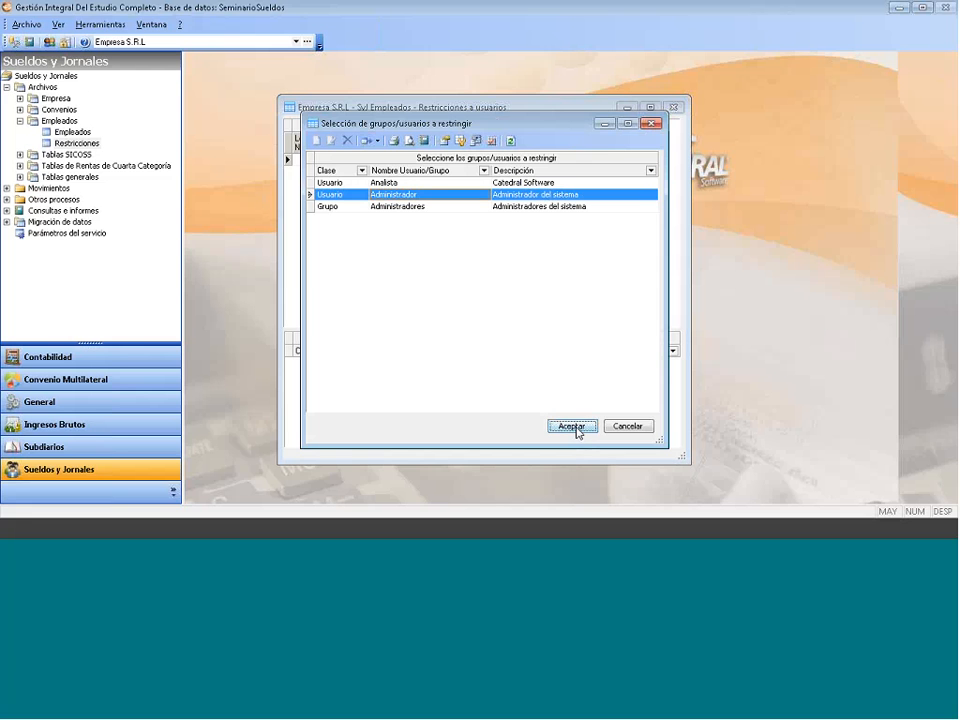
left_click(573, 427)
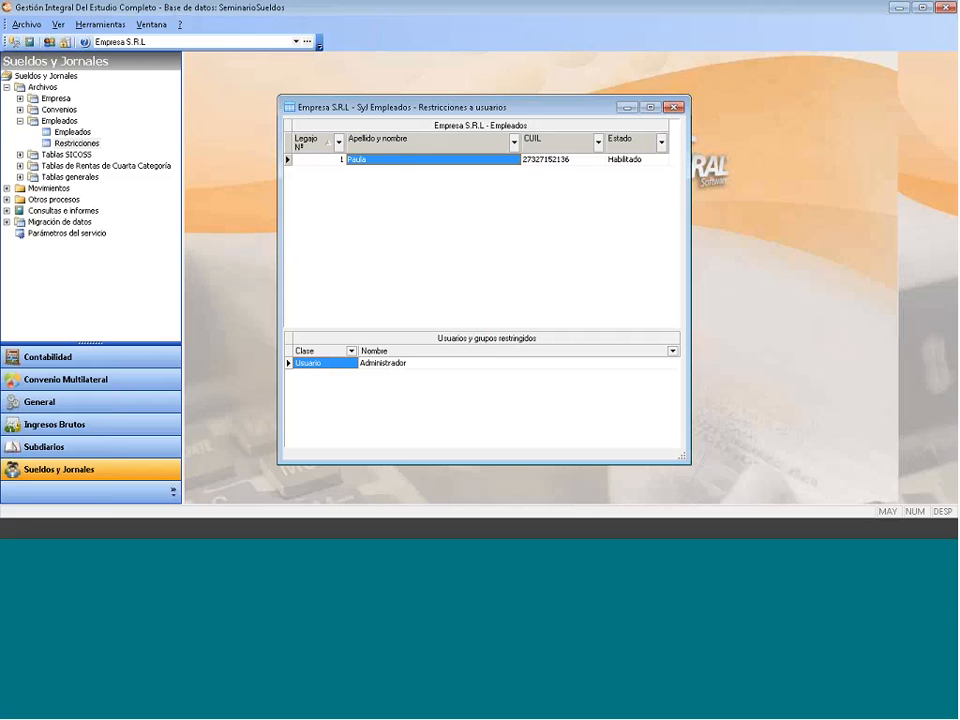
- Delete the Administrador restriction, leaving employee 1 with no restricted users or groups
right_click(343, 368)
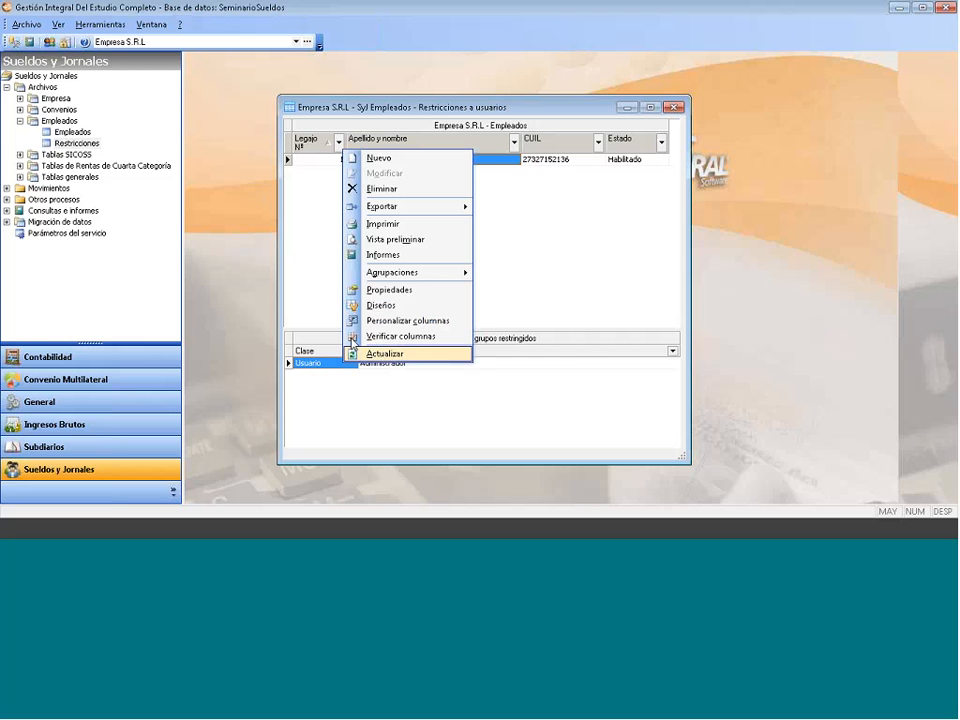
left_click(403, 190)
left_click(503, 314)
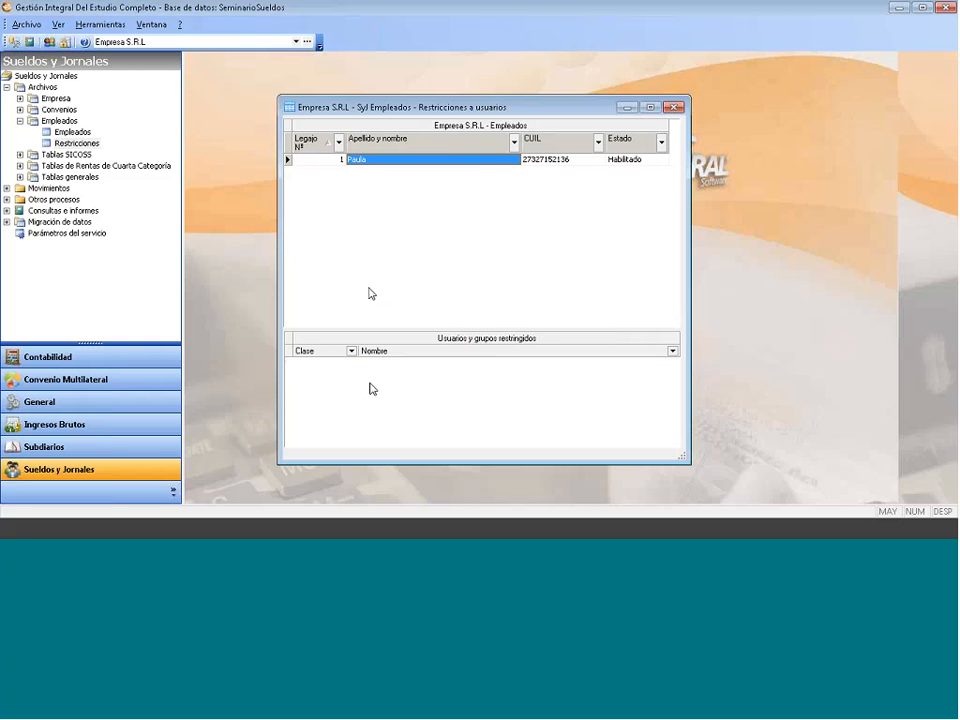
right_click(371, 388)
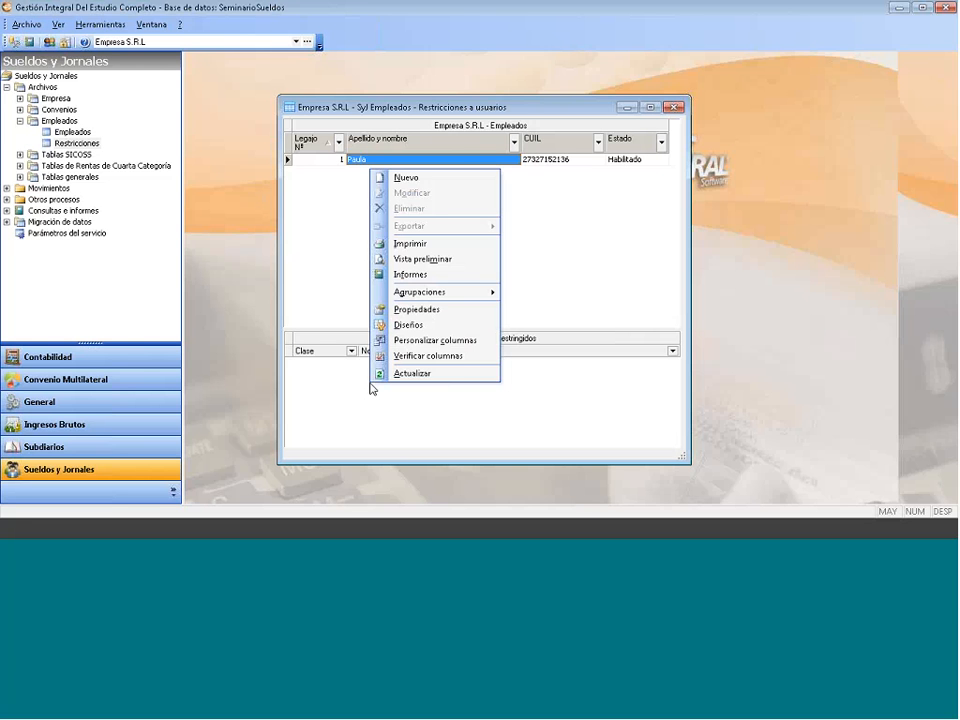
left_click(415, 178)
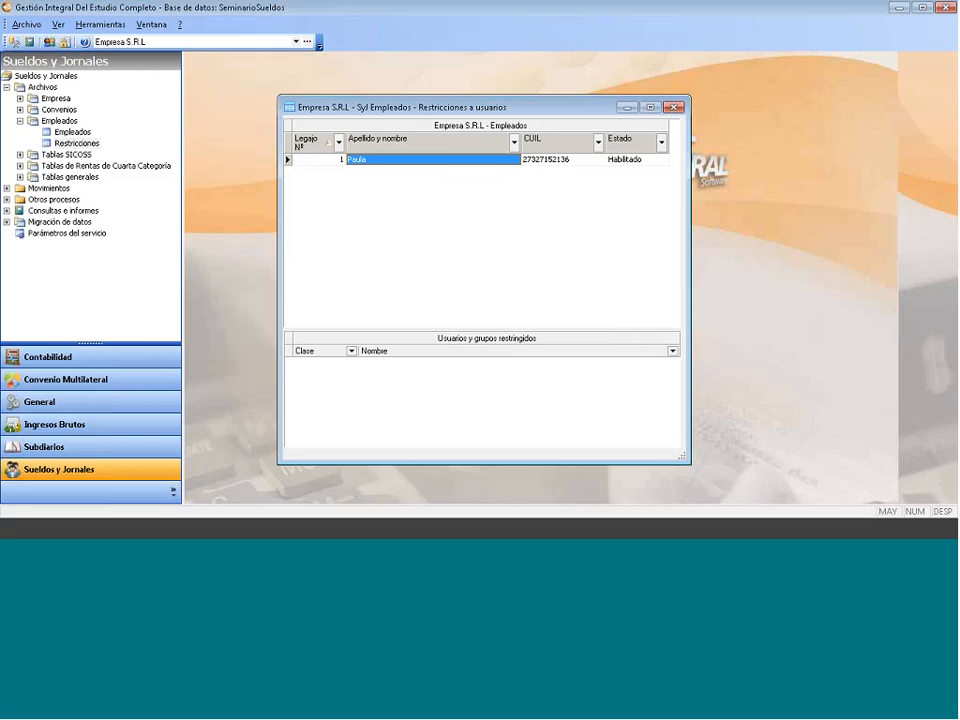
double_click(390, 288)
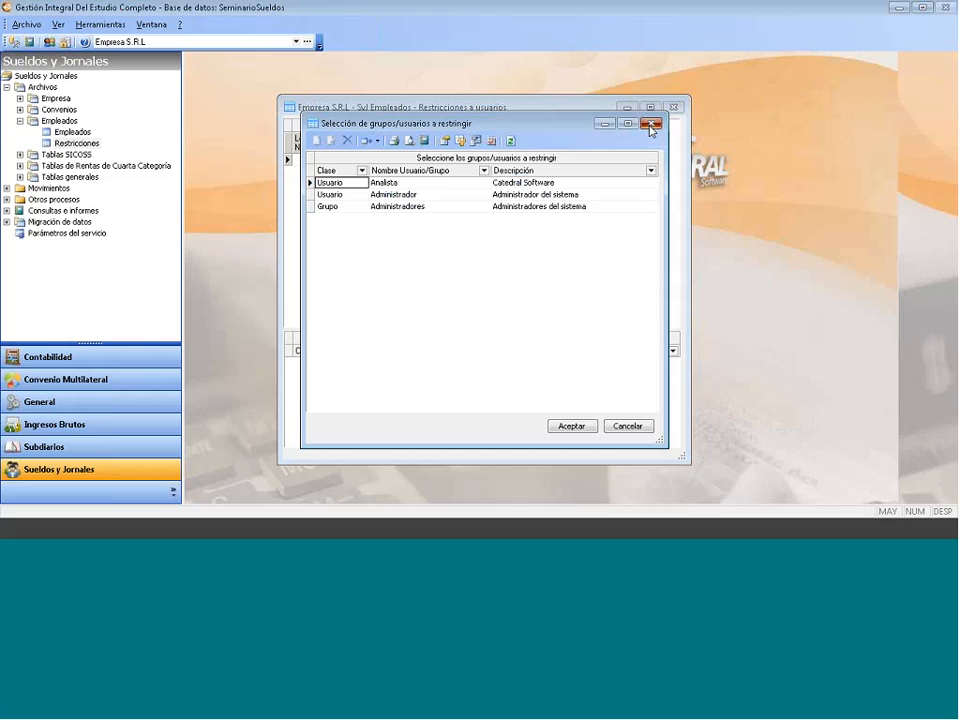
left_click(651, 126)
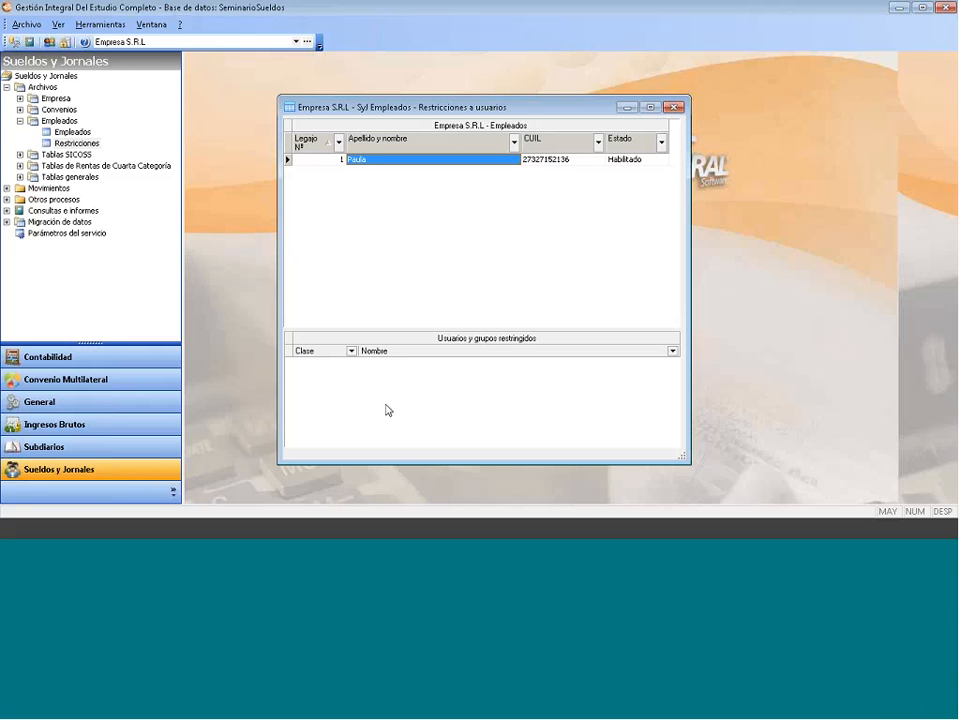
- Leave the restrictions list, collapse Empleados and expand Tablas SICOSS to show Actividades and Obras Sociales
right_click(386, 190)
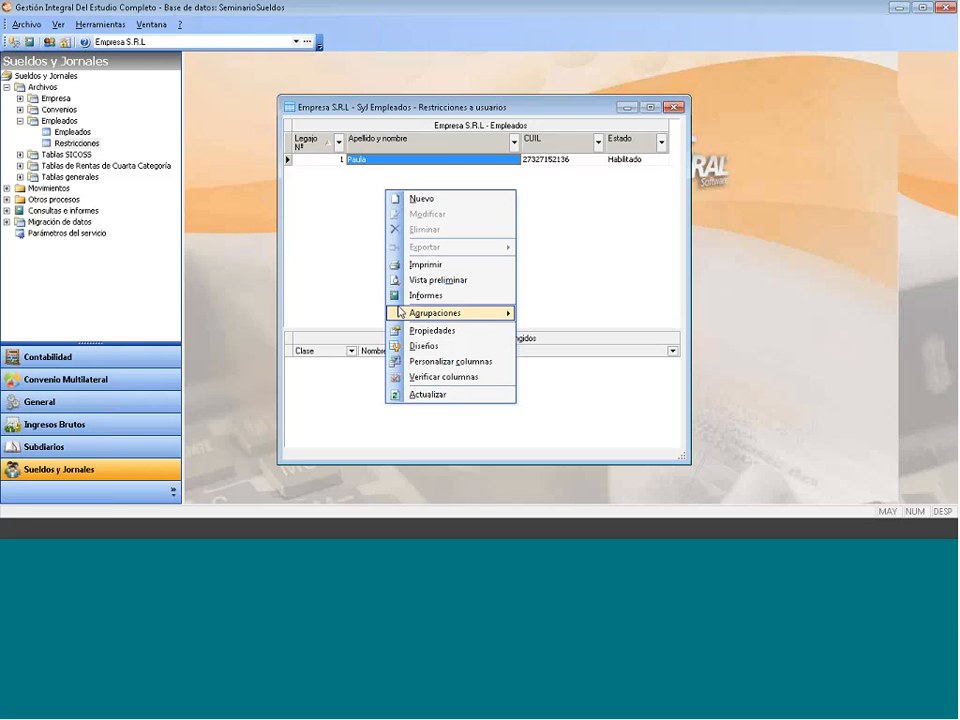
left_click(443, 199)
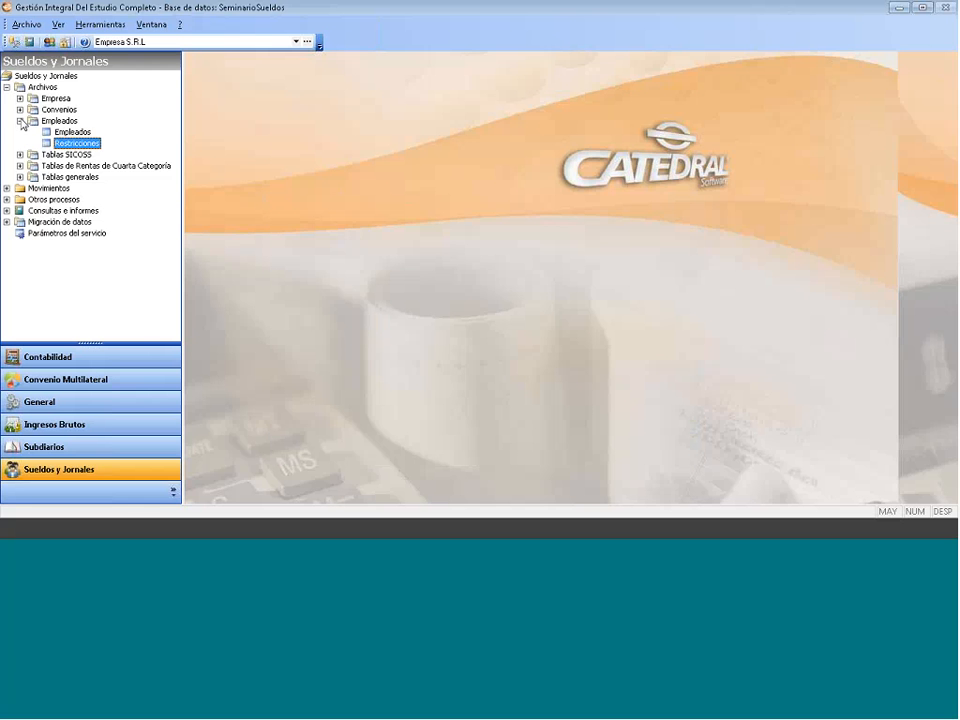
left_click(20, 121)
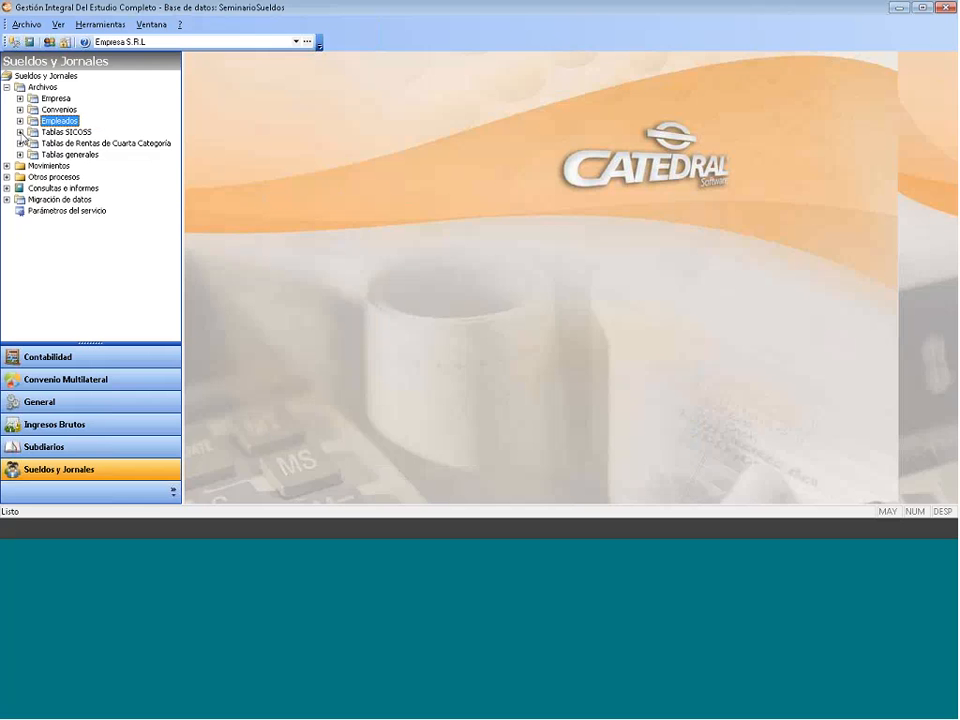
left_click(20, 133)
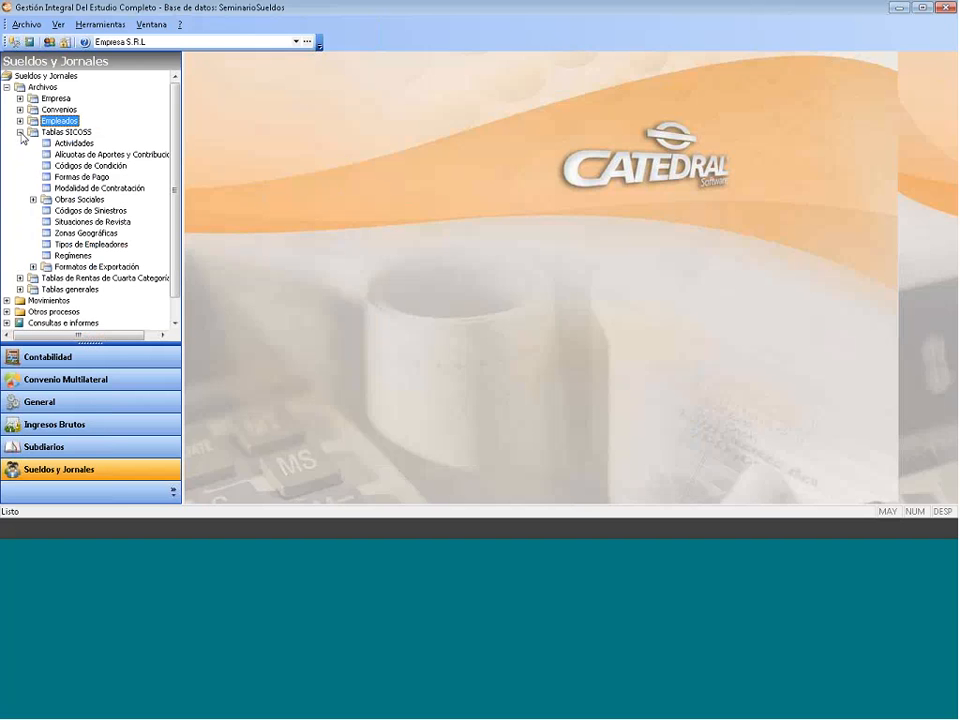
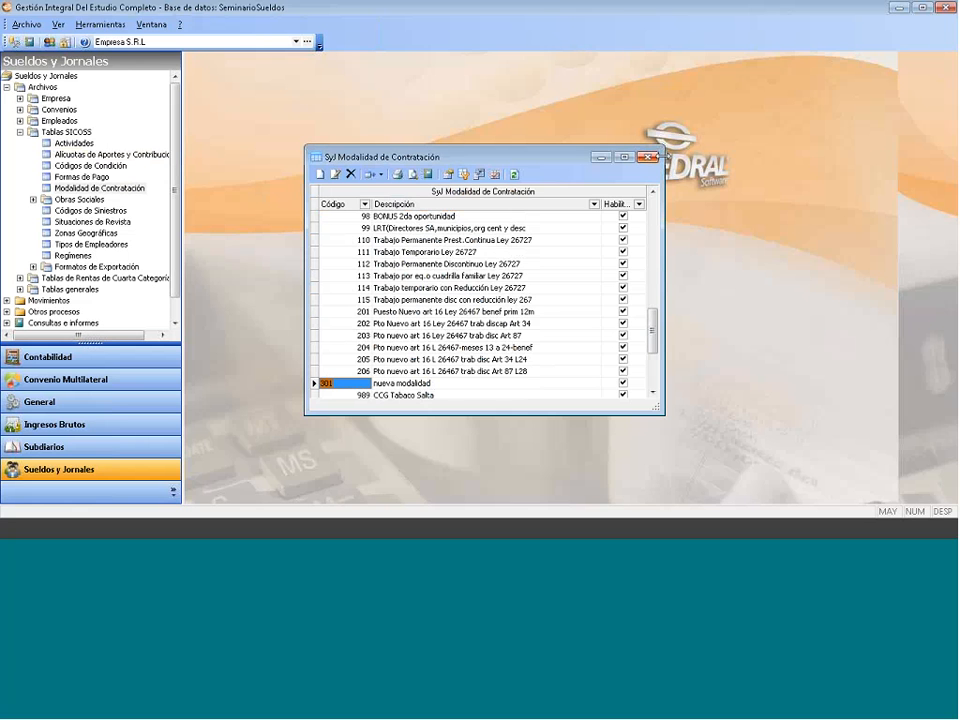
- Close the Modalidad de Contratación table window
left_click(648, 157)
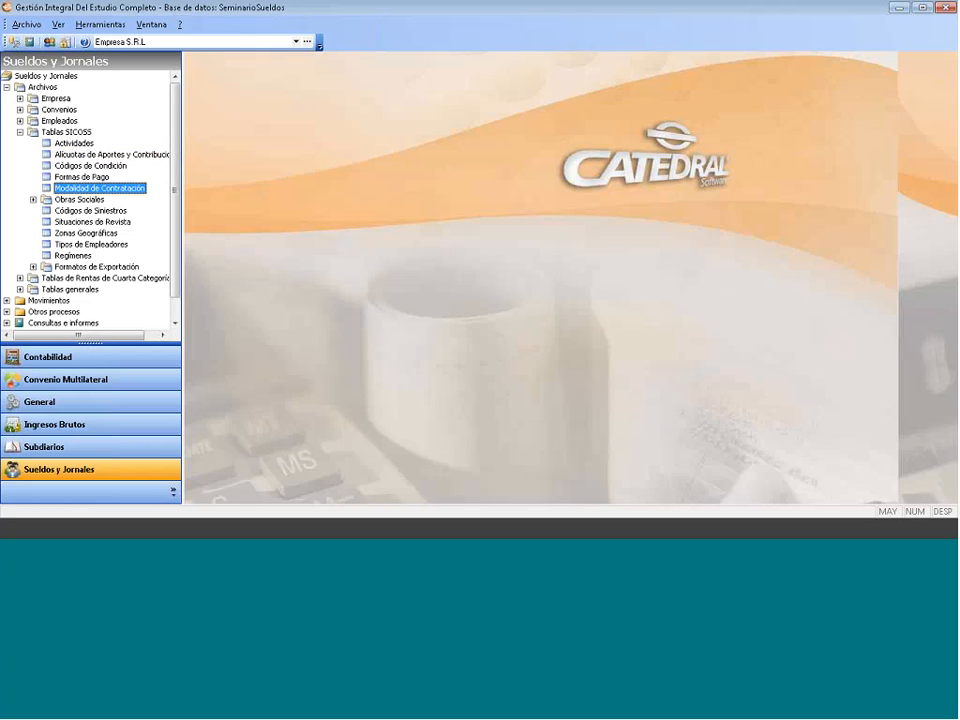
- Open the Obras Sociales table and start a new record from row 000406's menu
left_click(33, 199)
left_click(92, 210)
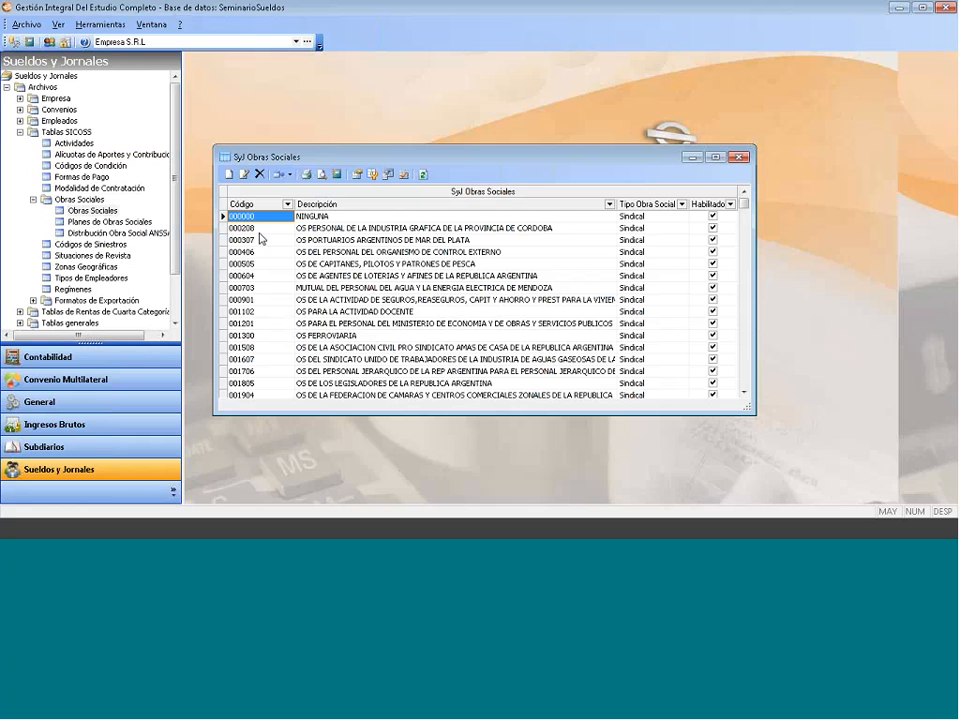
key("Down")
right_click(261, 250)
left_click(315, 268)
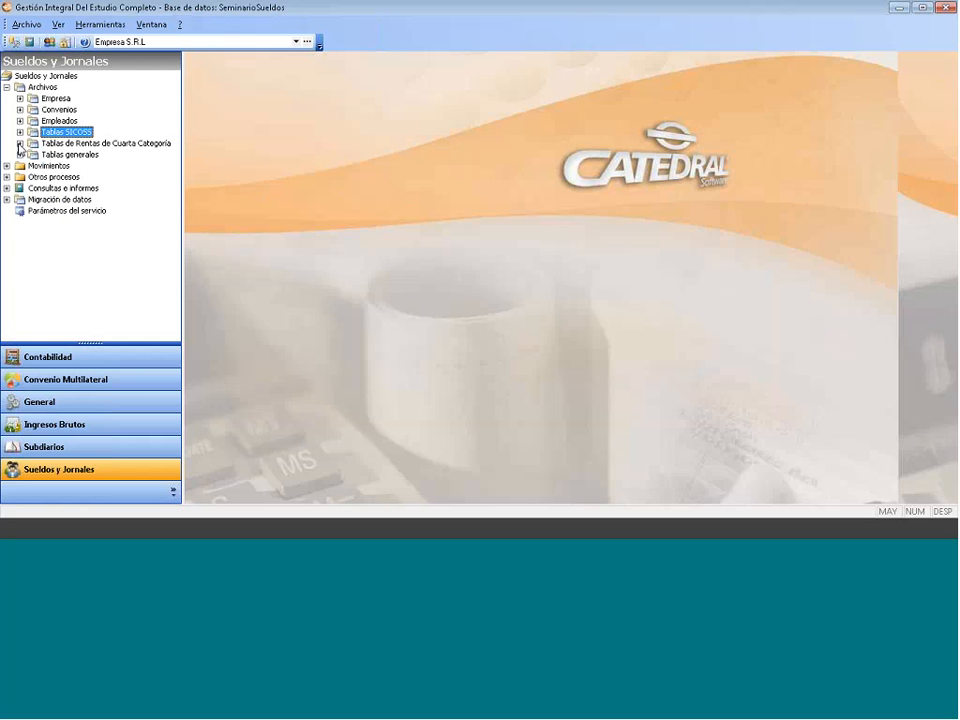
- Duplicate the 2013 Escala Art. 90 brackets into year 2015, verify them, and close the window
left_click(19, 144)
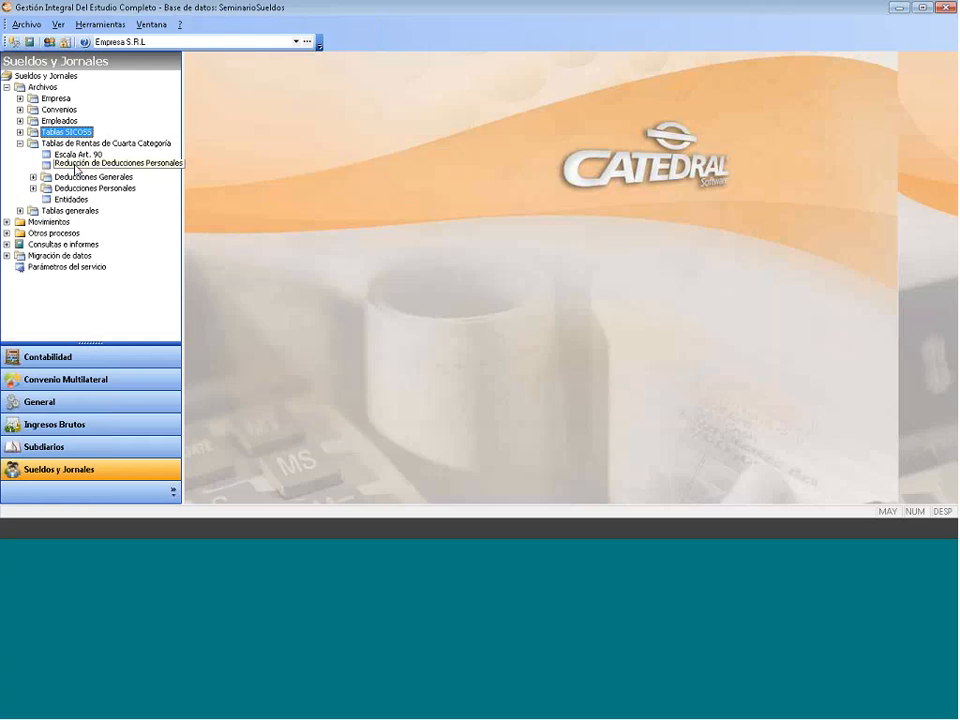
double_click(76, 155)
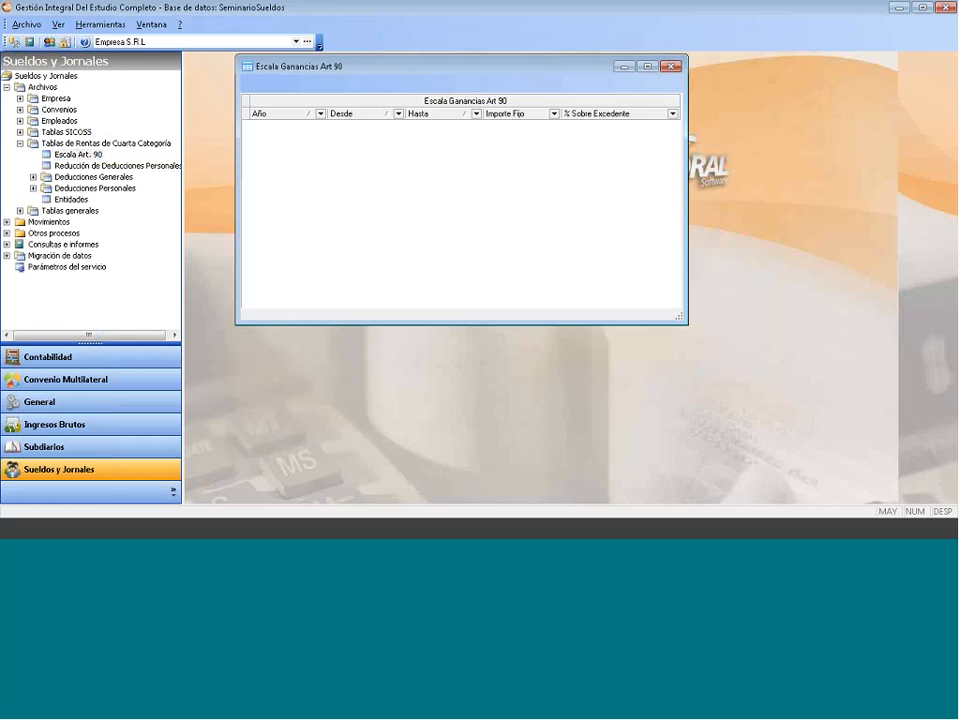
left_click(310, 85)
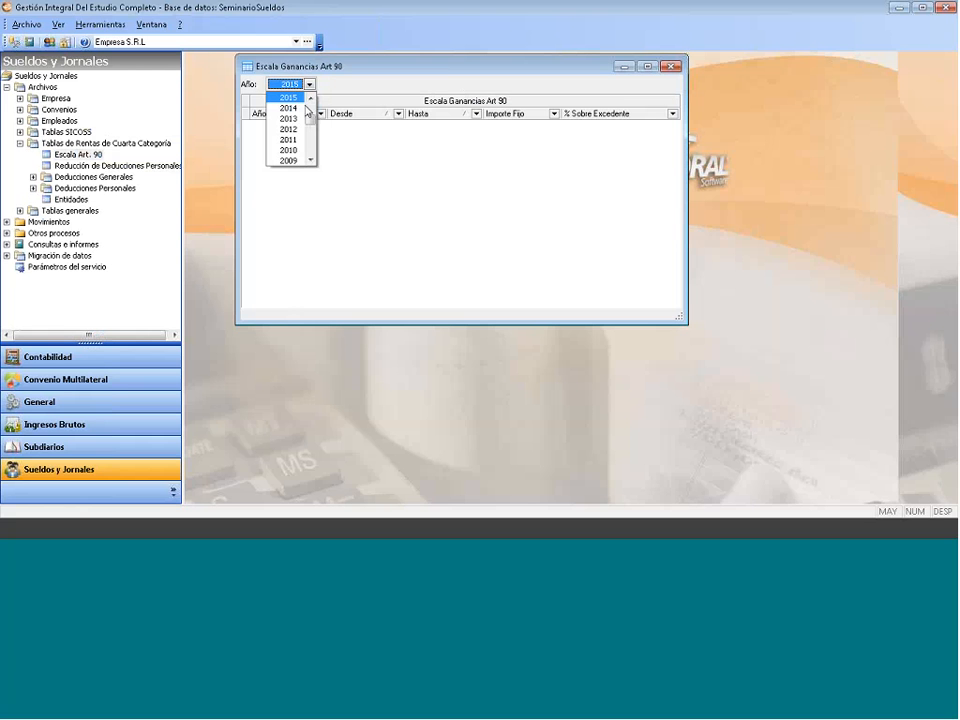
left_click(288, 118)
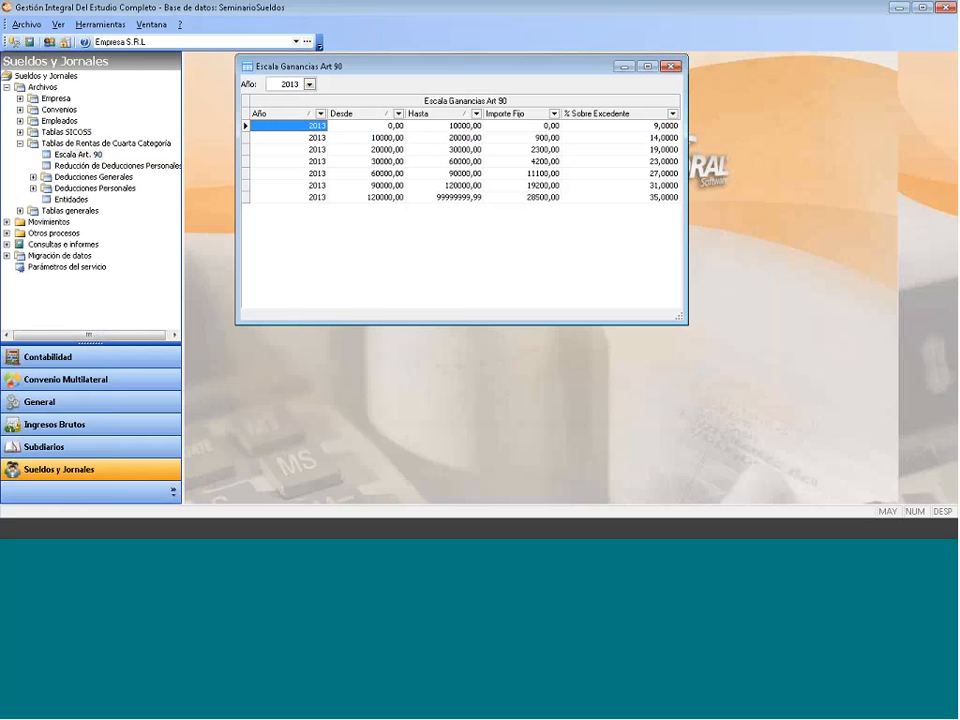
right_click(333, 220)
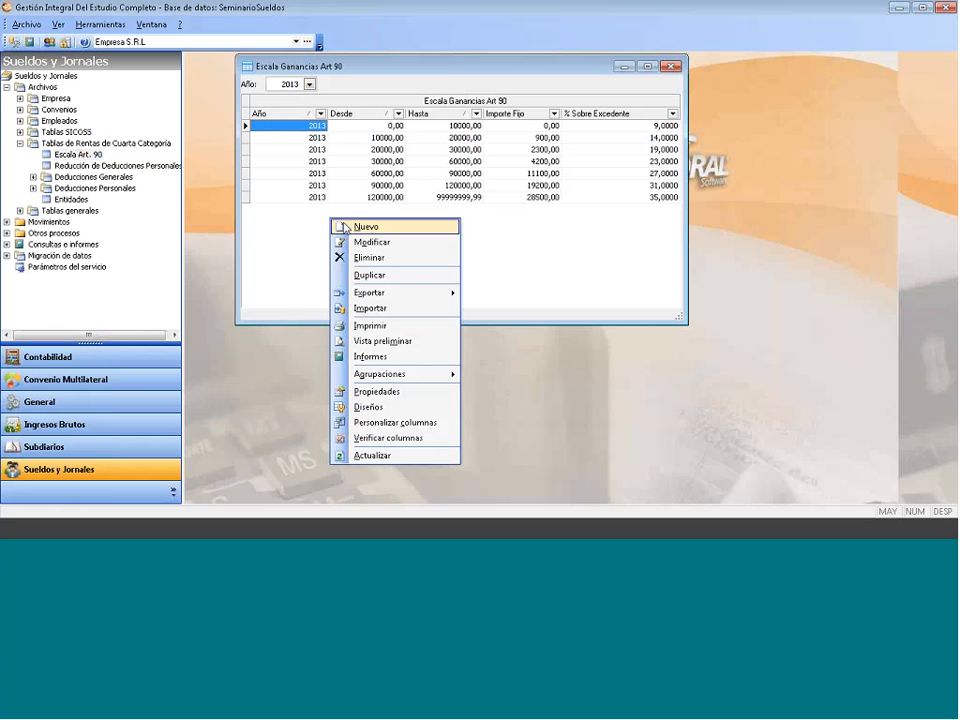
left_click(370, 274)
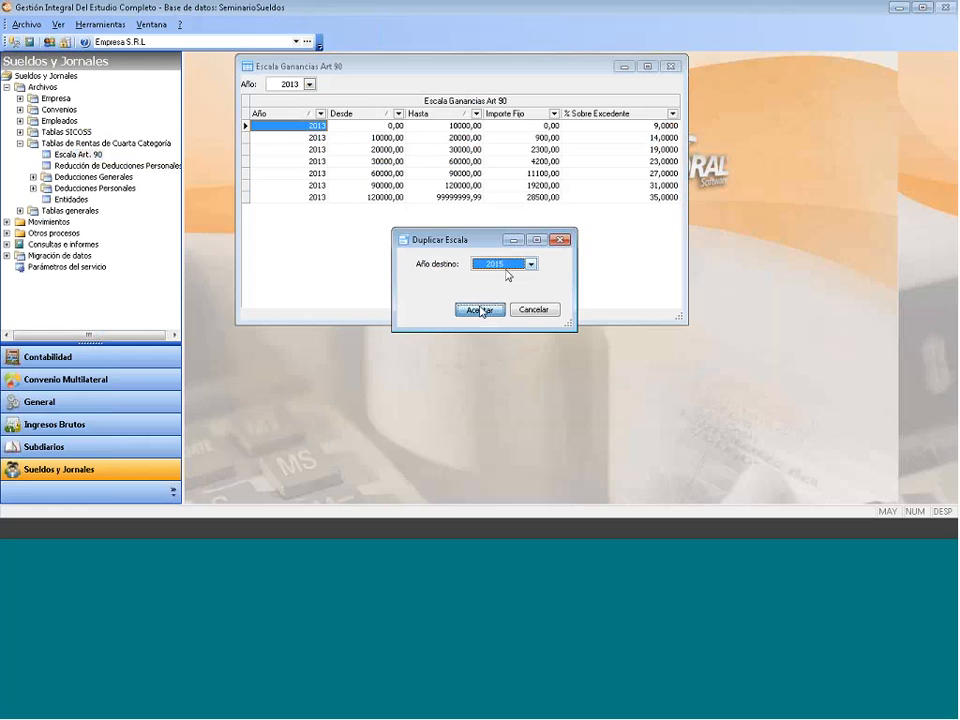
left_click(482, 310)
left_click(310, 85)
left_click(290, 97)
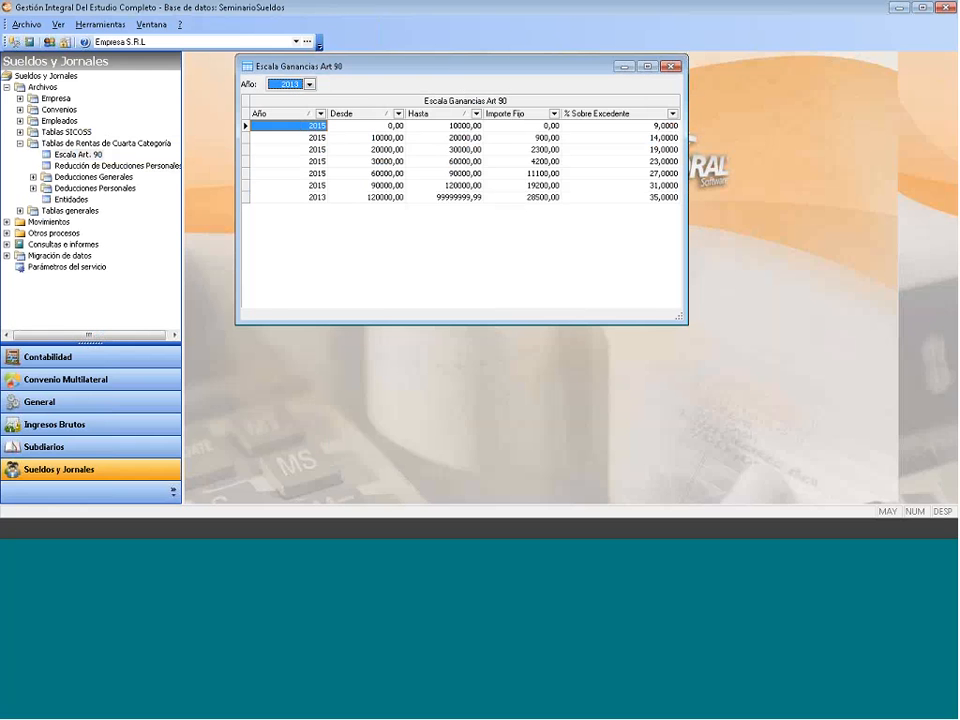
left_click(672, 66)
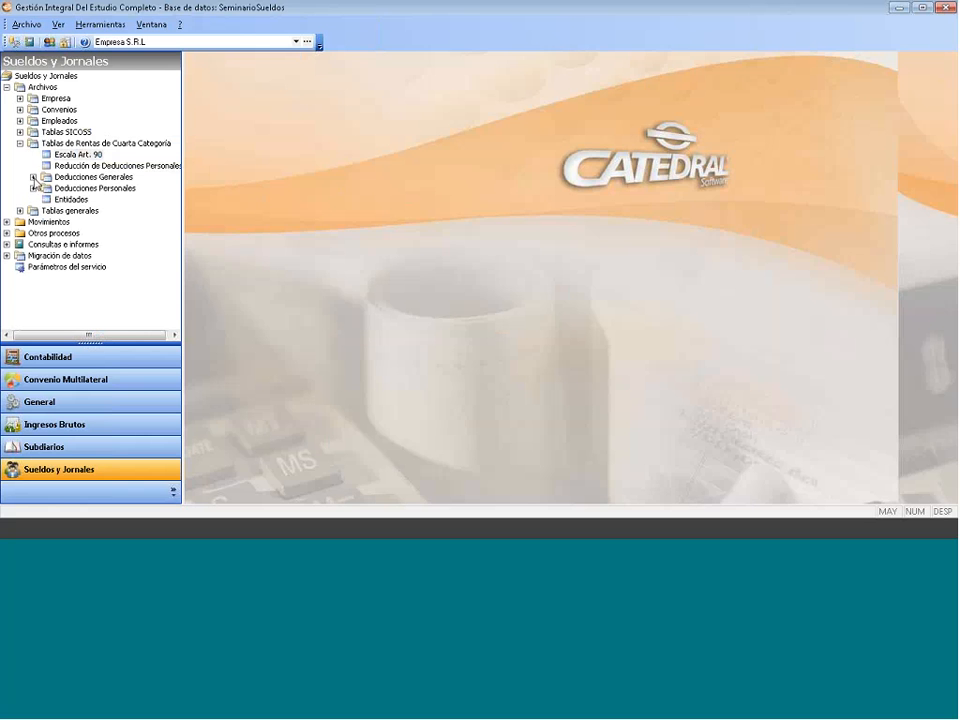
- Duplicate the 2013 Topes de Deducciones Generales caps into year 2015, then close the table
left_click(33, 177)
double_click(95, 202)
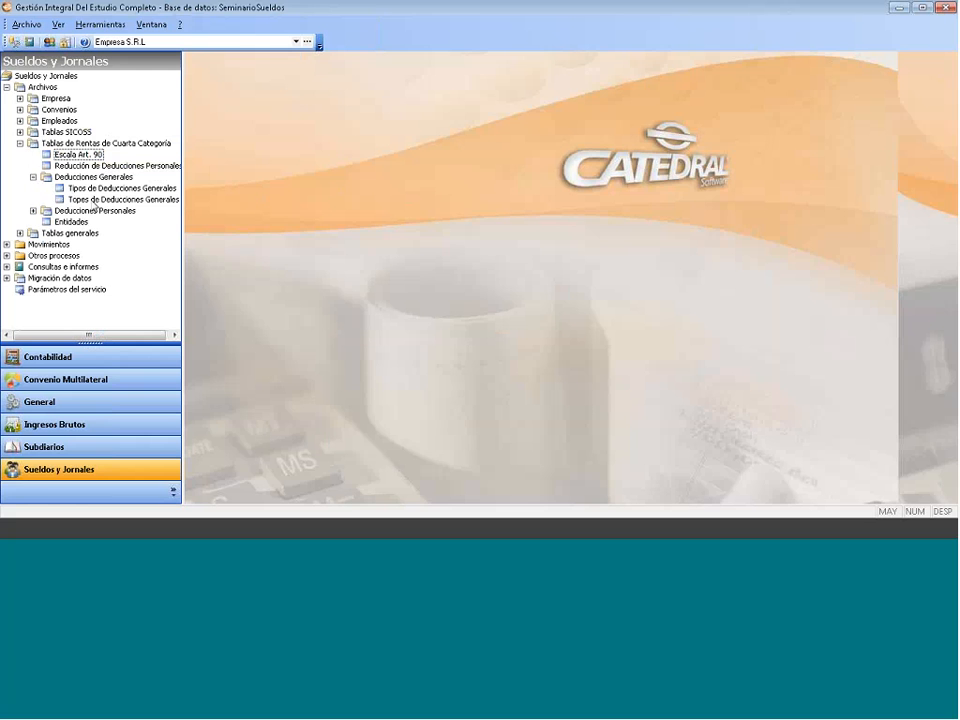
left_click(94, 202)
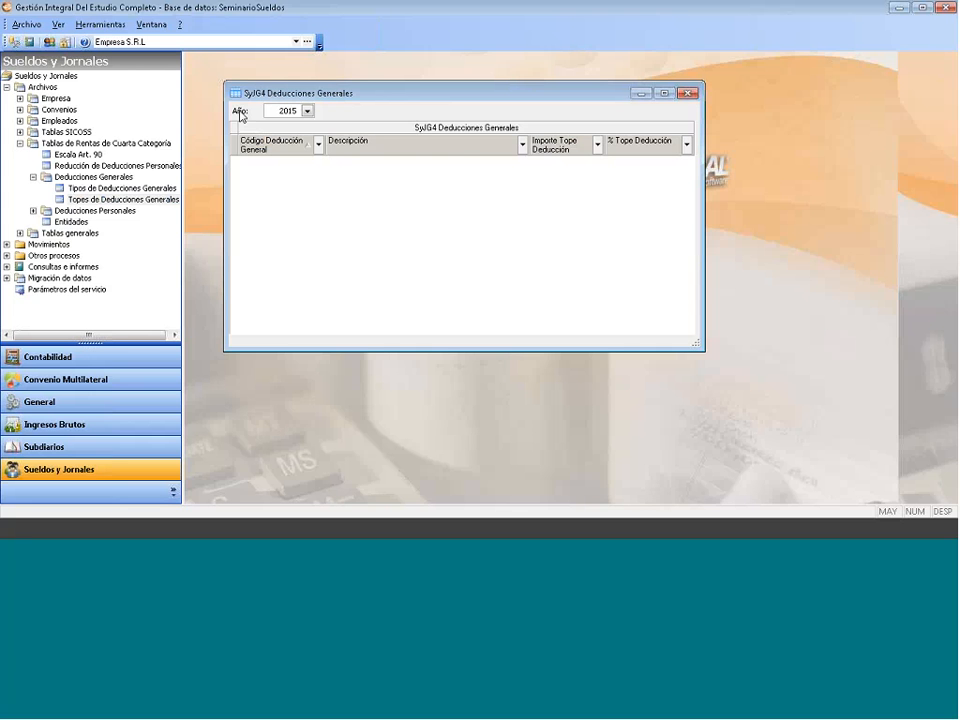
left_click(307, 111)
left_click(286, 124)
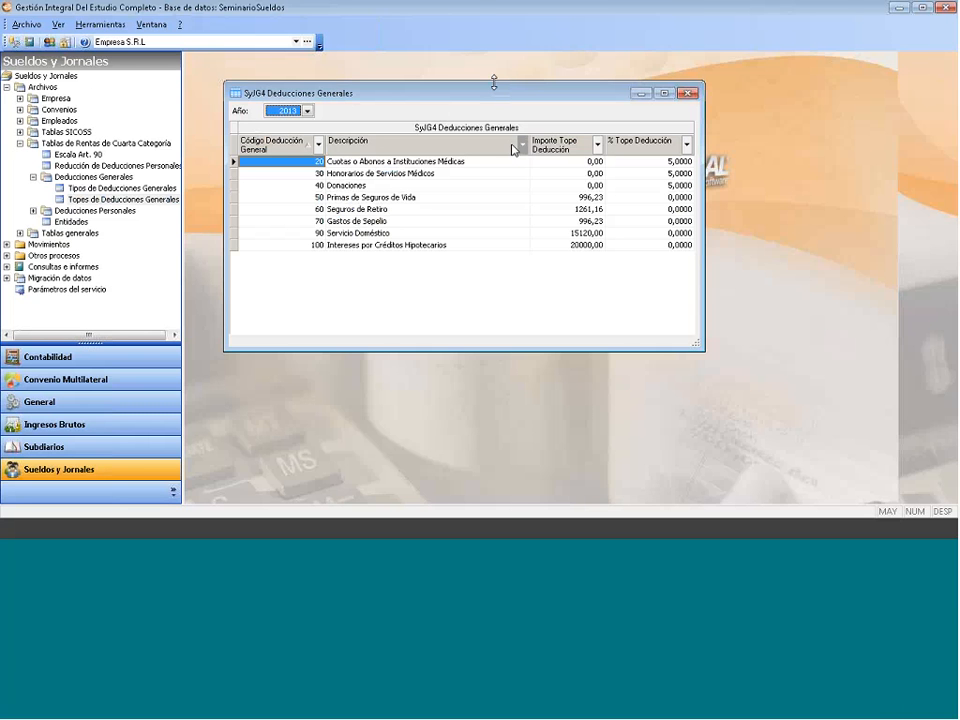
left_click(351, 289)
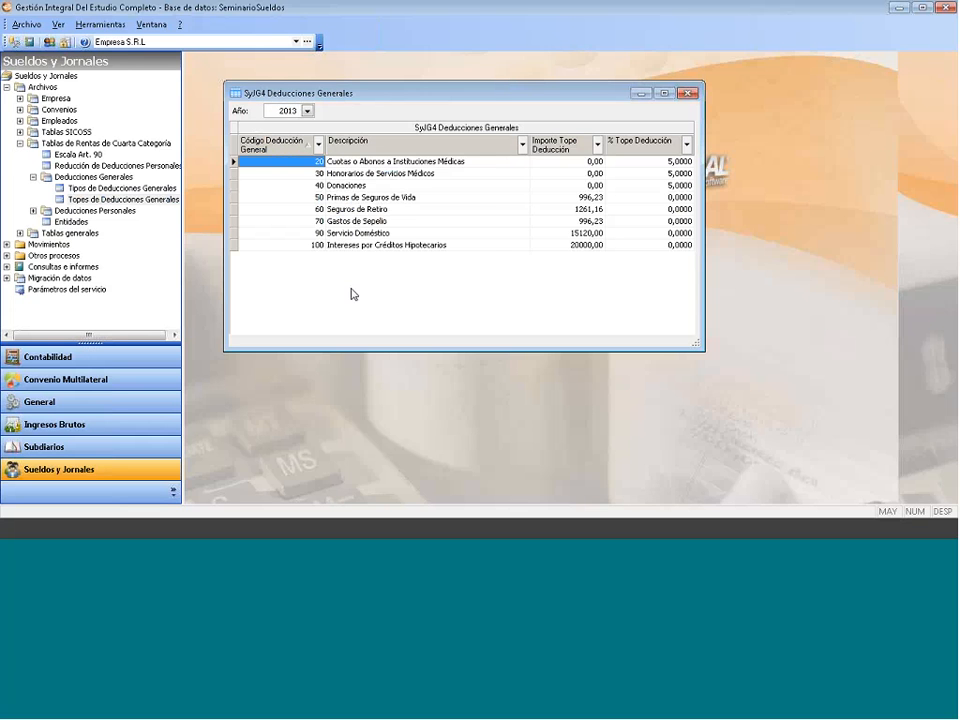
right_click(356, 291)
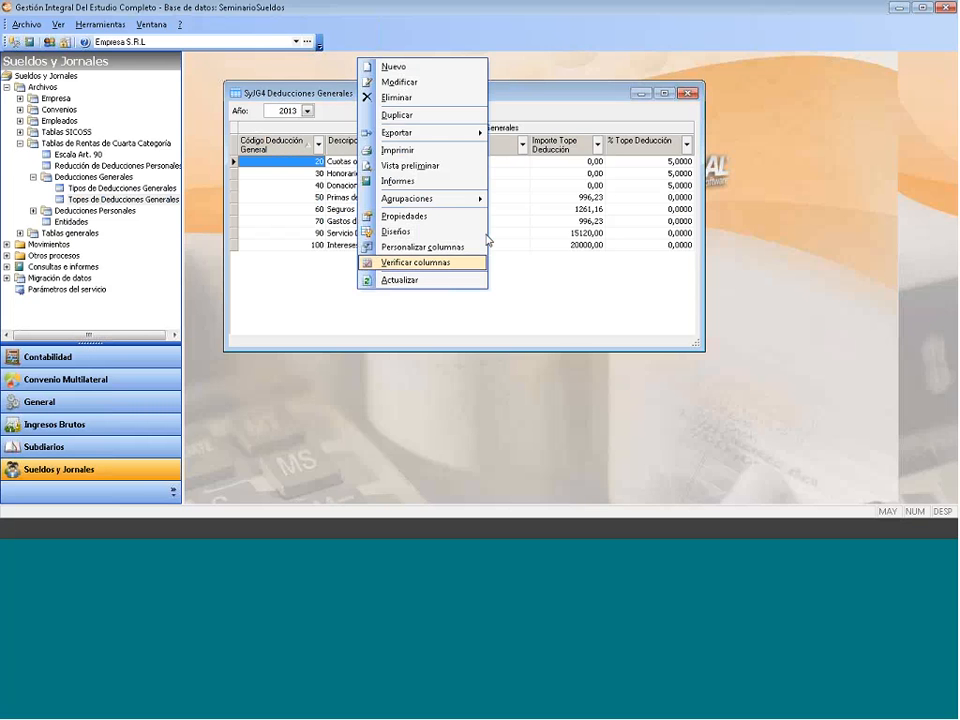
key("d")
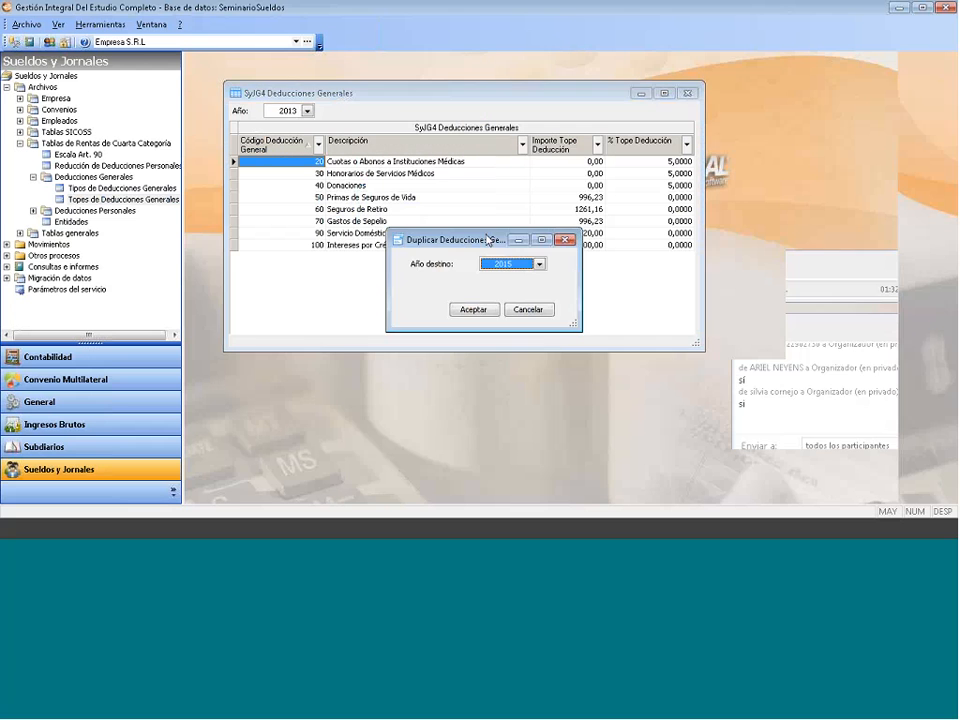
key("Return")
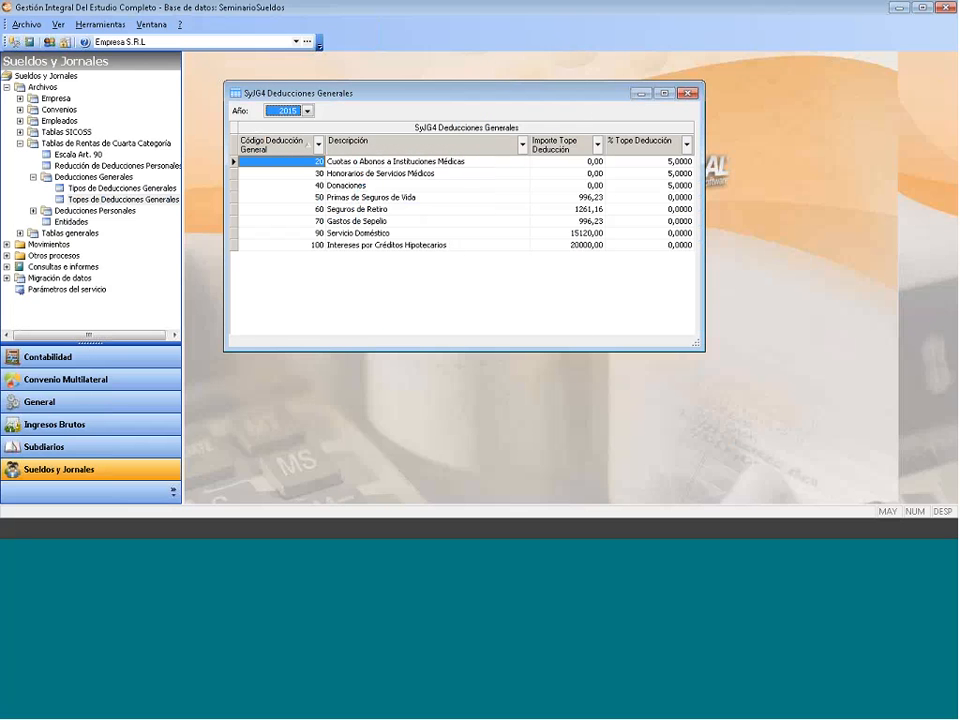
key("Escape")
- Review the Entidades and Lugares de Depósito tables, cancelling a new deposit location, and close both
double_click(170, 244)
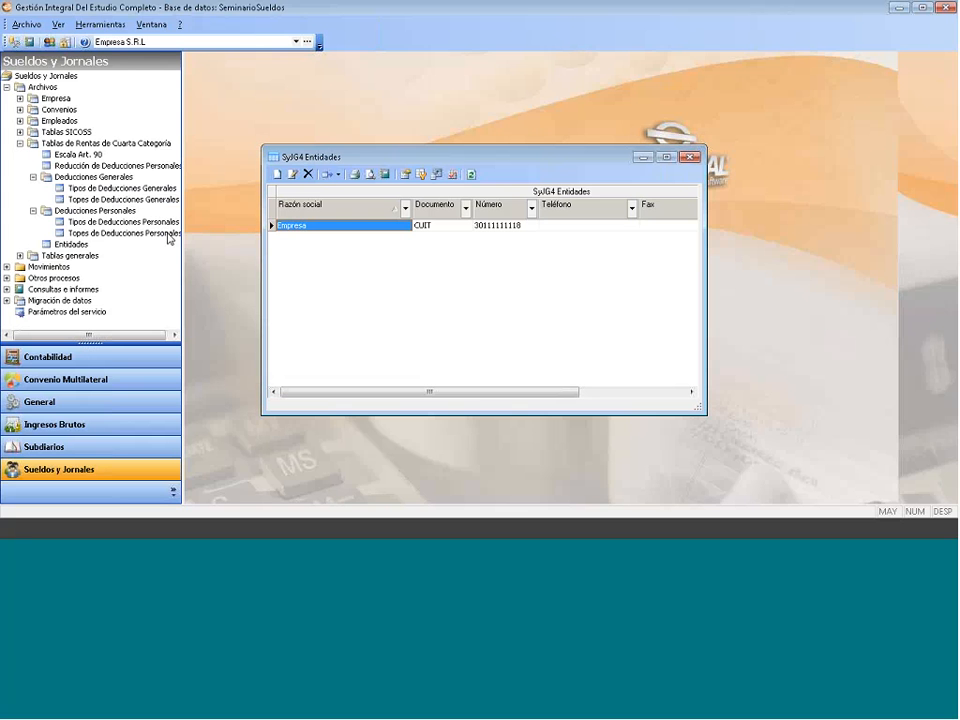
left_click(687, 160)
left_click(20, 143)
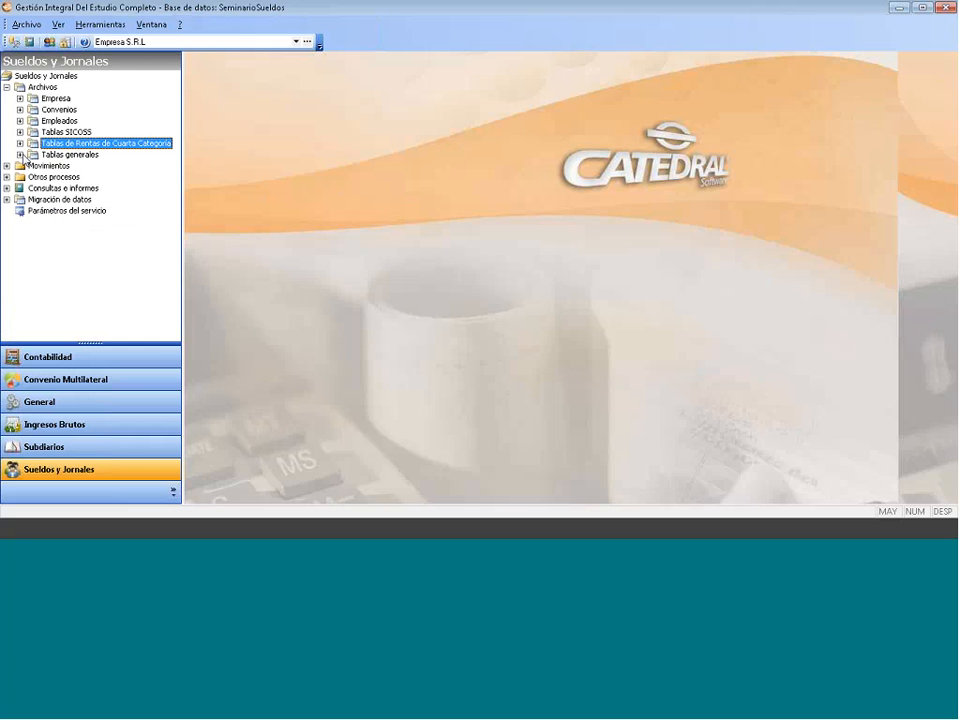
left_click(20, 155)
double_click(90, 165)
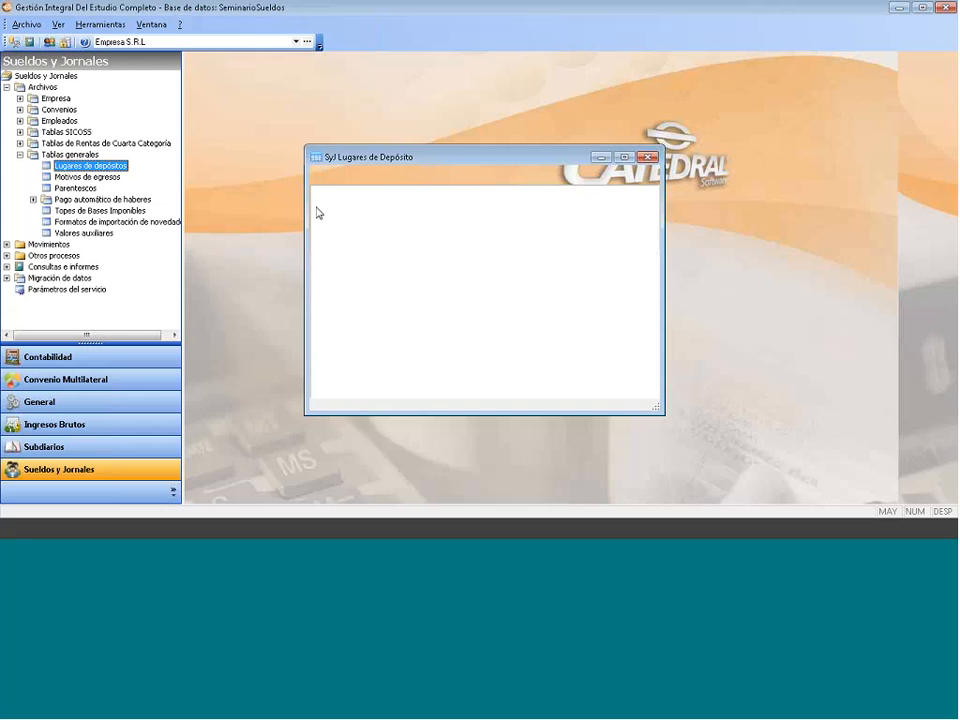
right_click(373, 232)
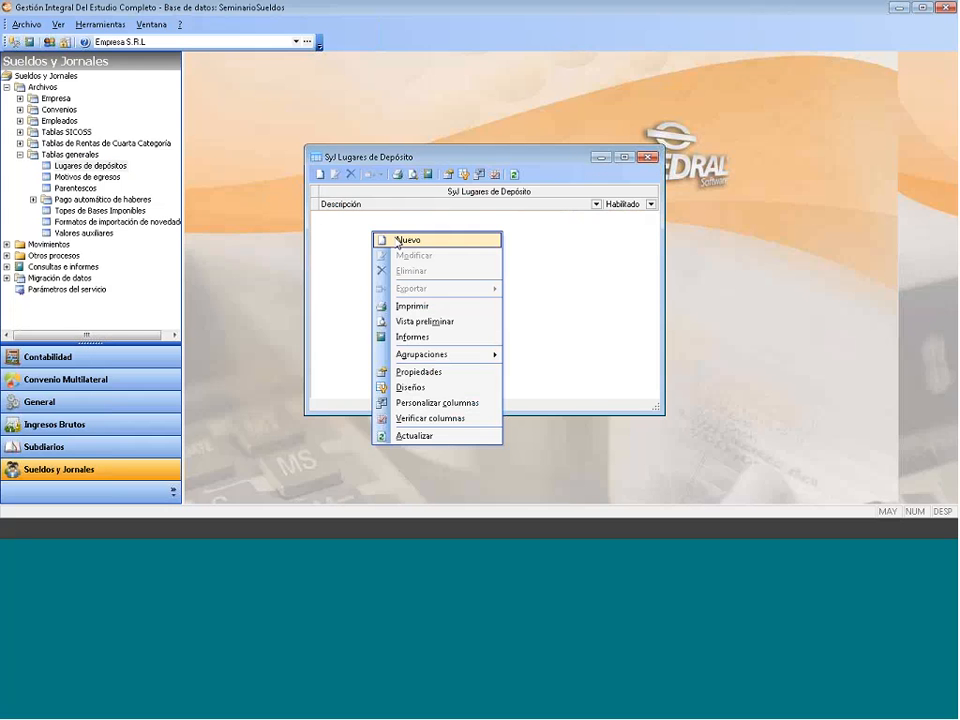
left_click(397, 241)
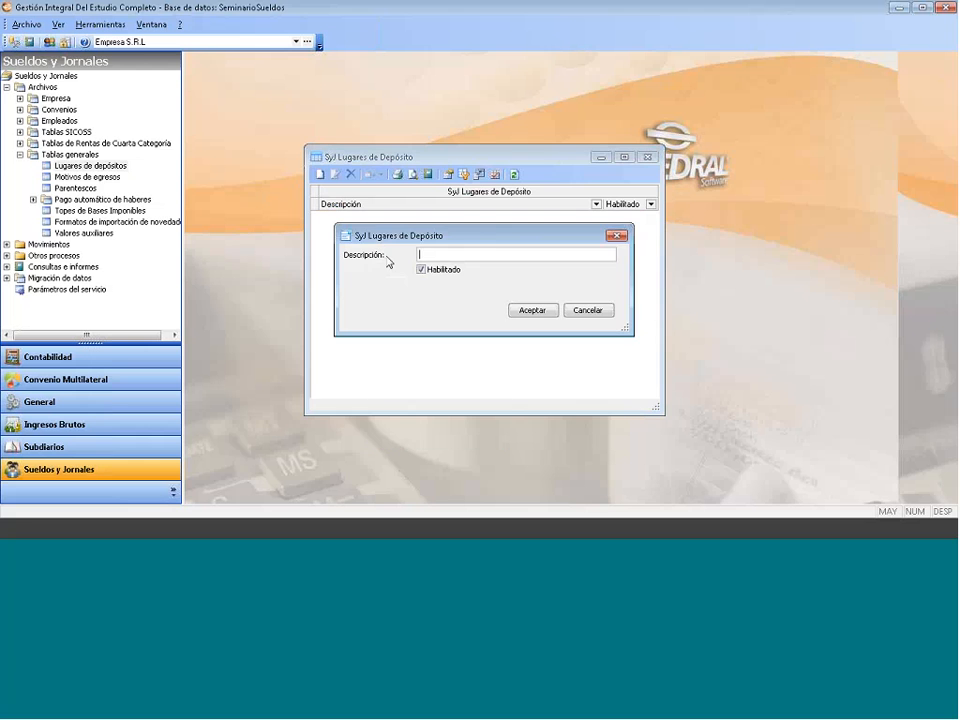
left_click(617, 237)
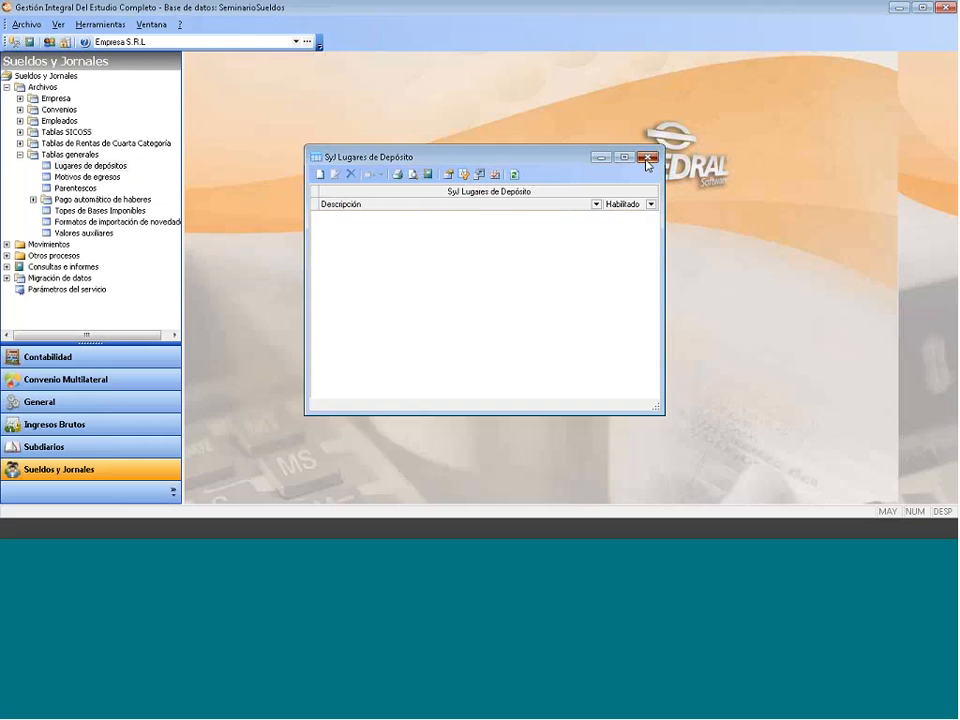
left_click(647, 157)
- Add exit reasons 'Por despido' and 'Por Renuncia' to Motivos de egresos, then review Parentescos
left_click(87, 176)
double_click(87, 176)
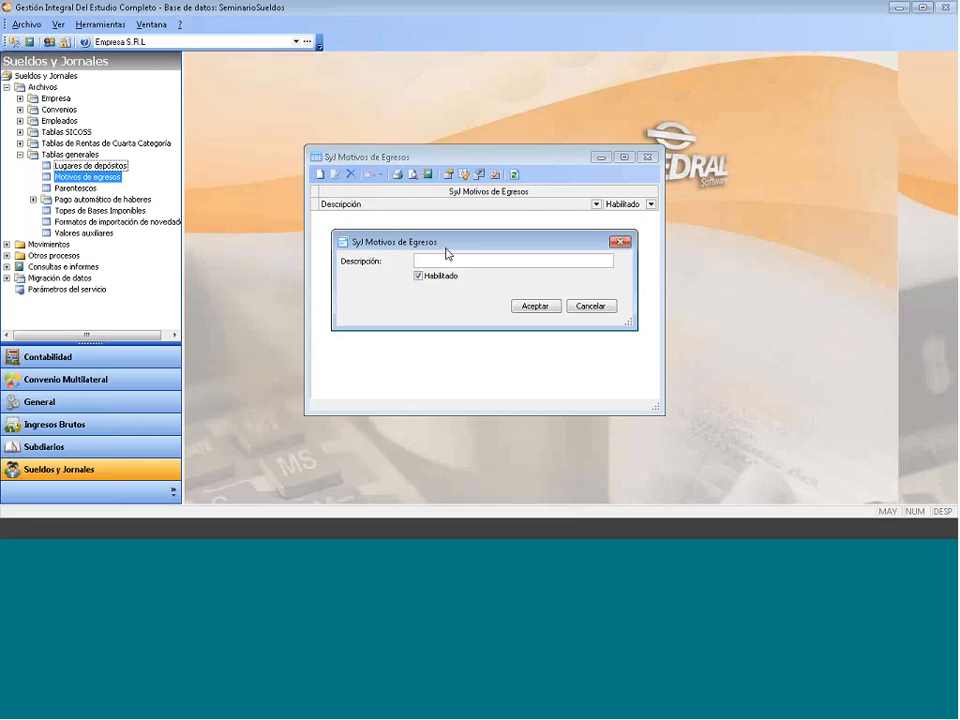
type("Por despido")
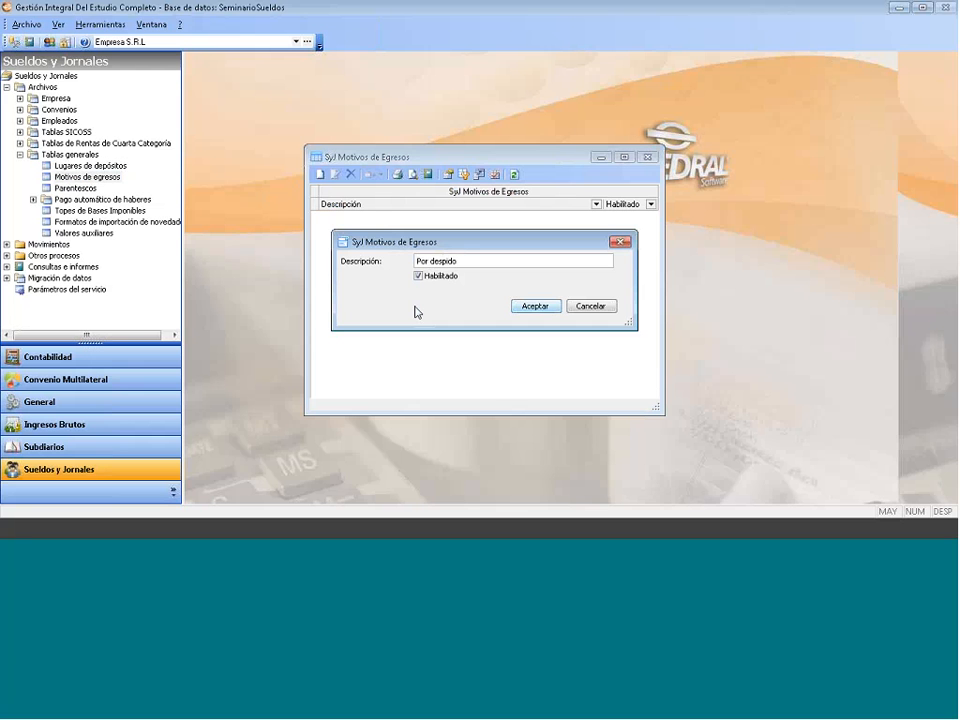
key("Return")
right_click(400, 303)
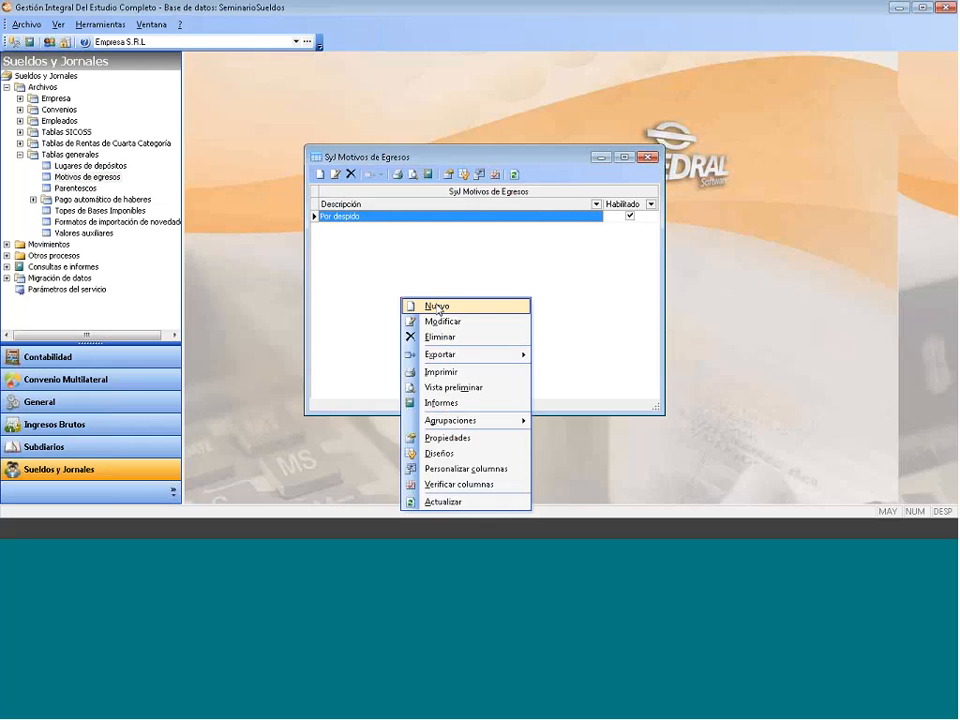
left_click(432, 305)
type("Por")
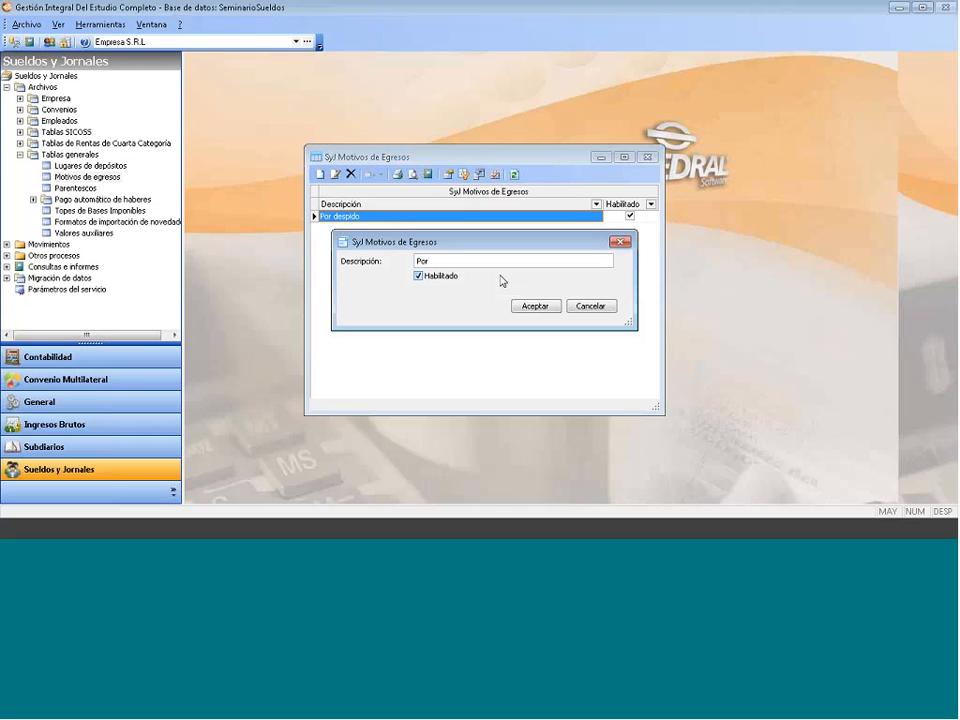
type(" Renuncia")
key("Return")
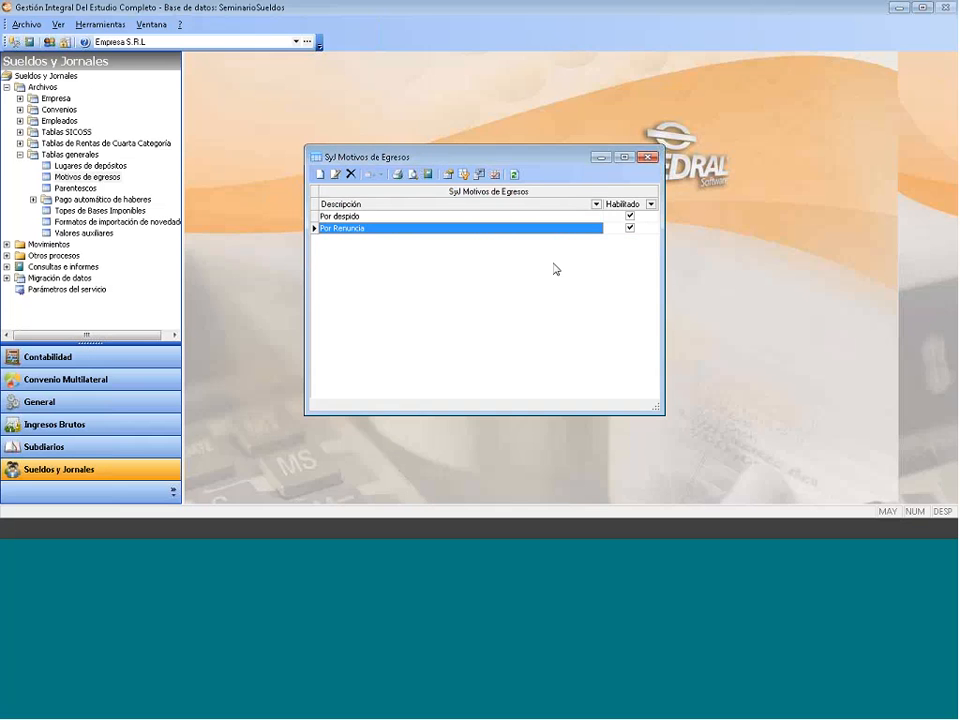
left_click(648, 157)
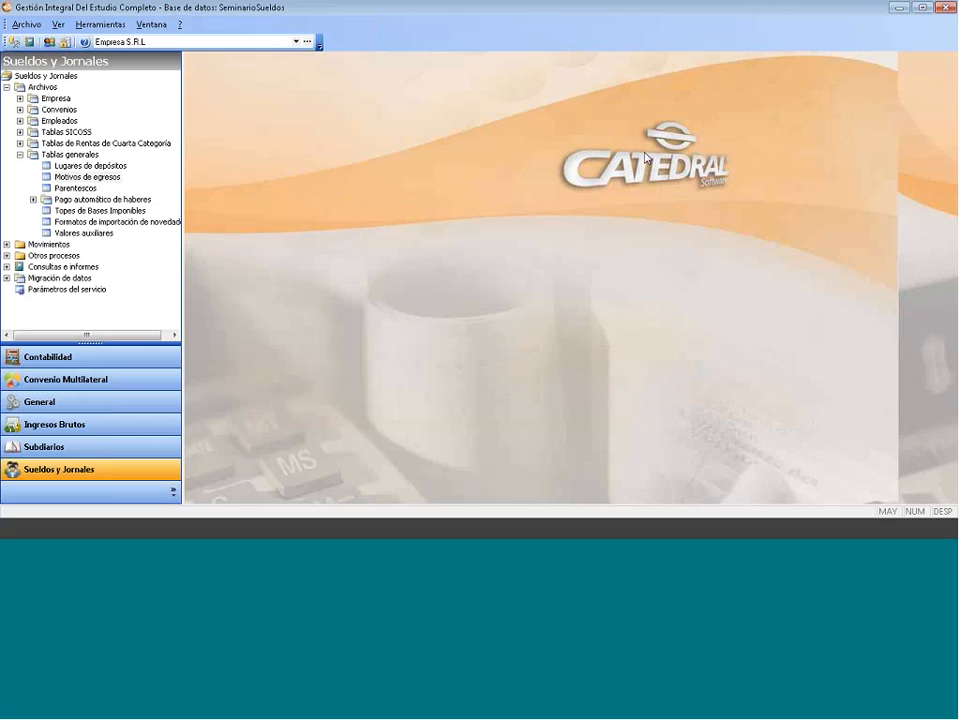
left_click(61, 188)
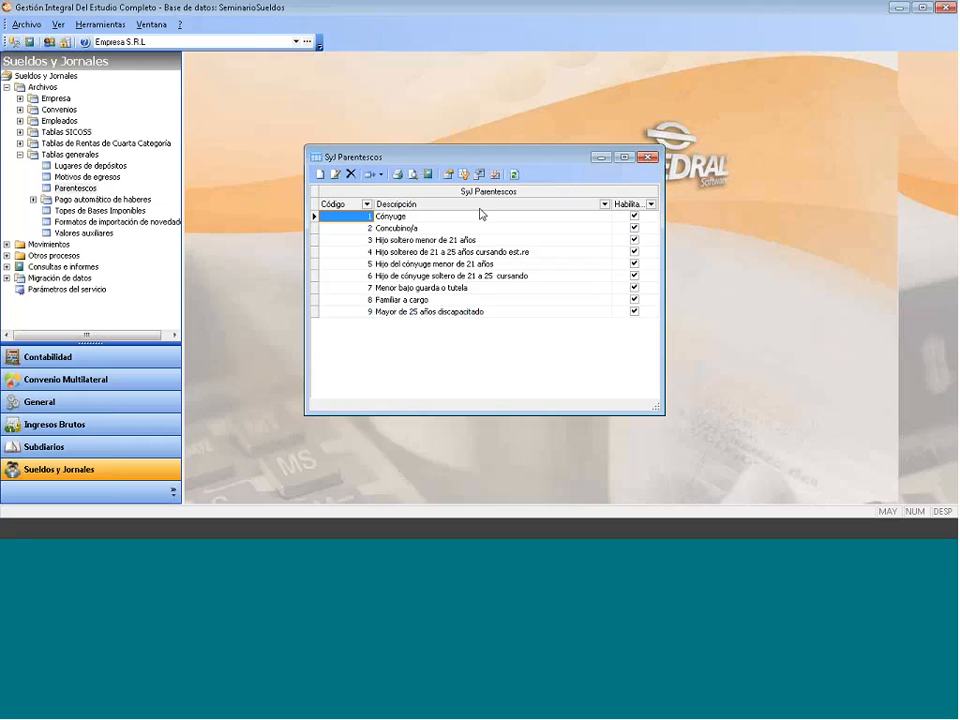
left_click(647, 158)
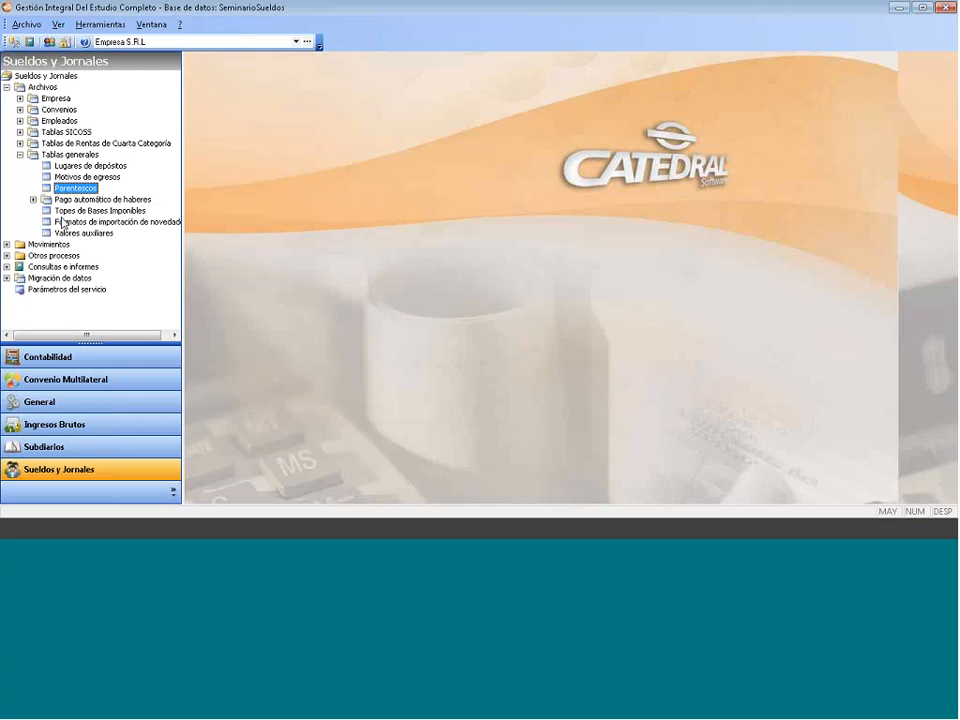
- Set the Aportes SIJP, INSSJP caps to minimum 1124,06 and maximum 36531,48
left_click(102, 212)
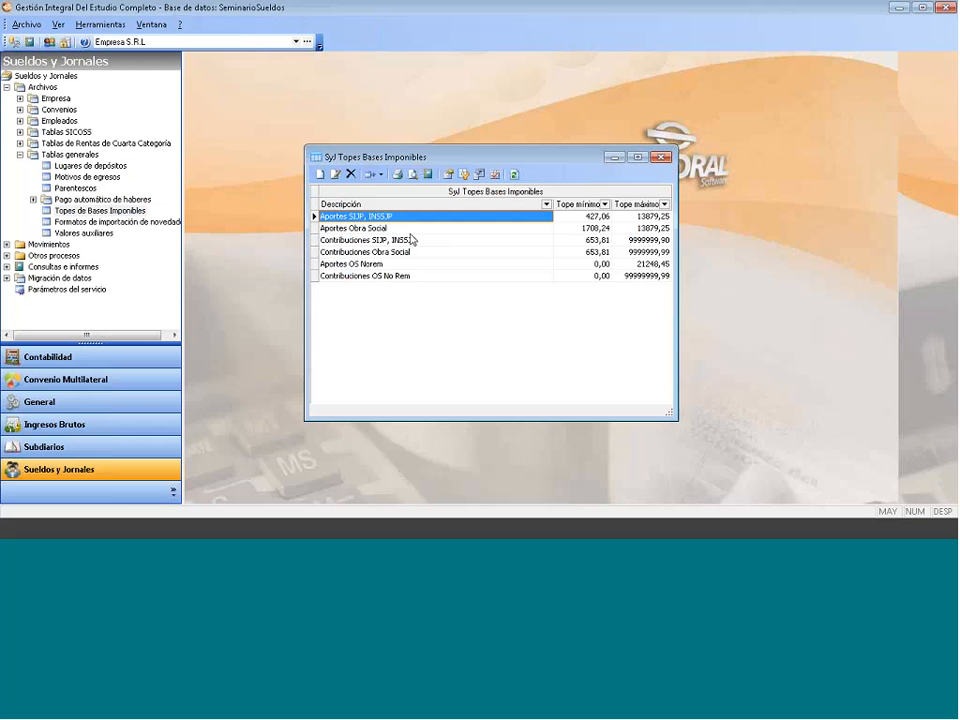
right_click(354, 219)
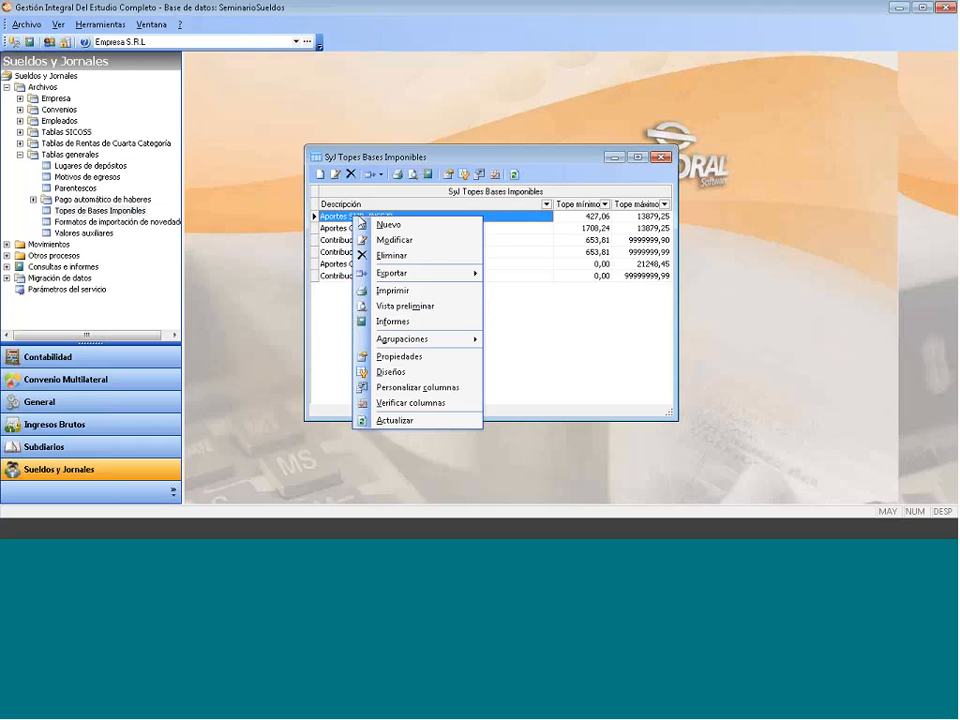
left_click(379, 241)
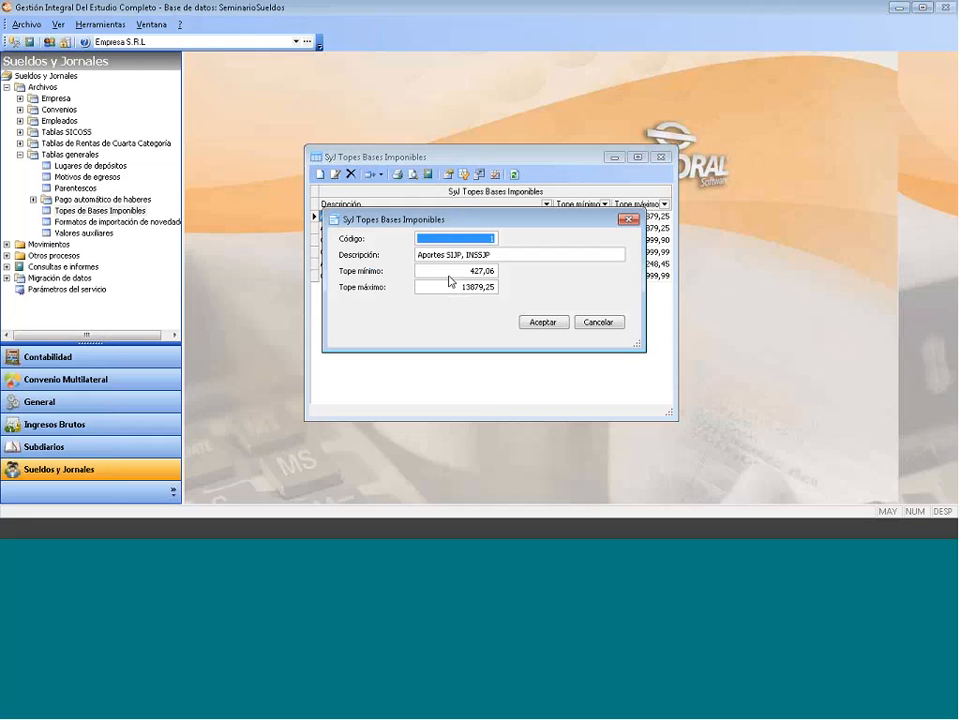
type("1124,06")
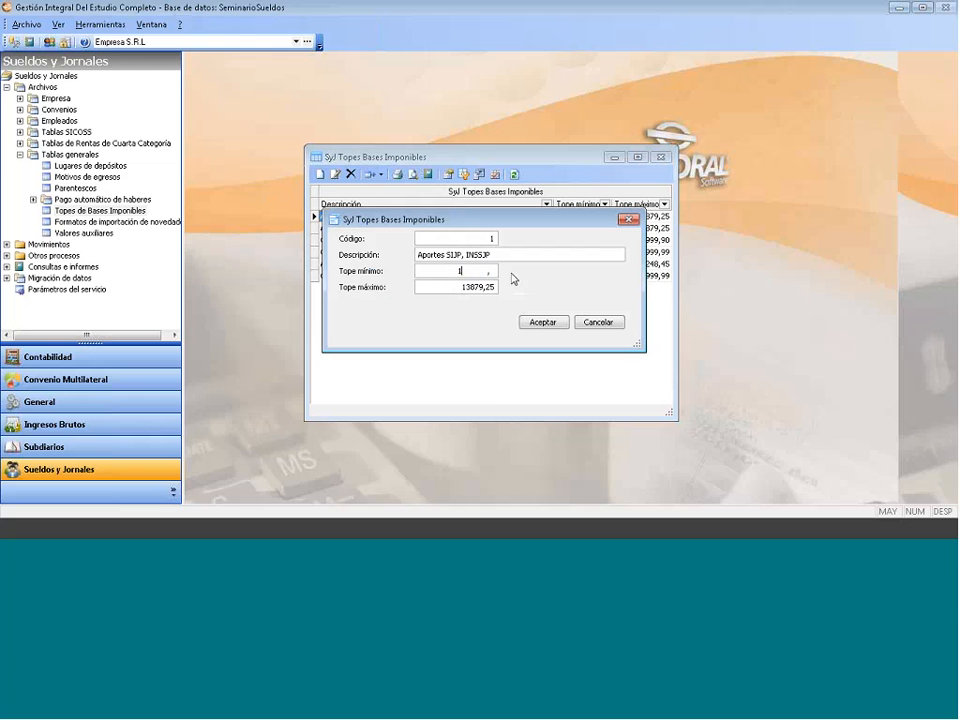
key("Tab")
type("36531")
type(",40")
type("8")
left_click(553, 322)
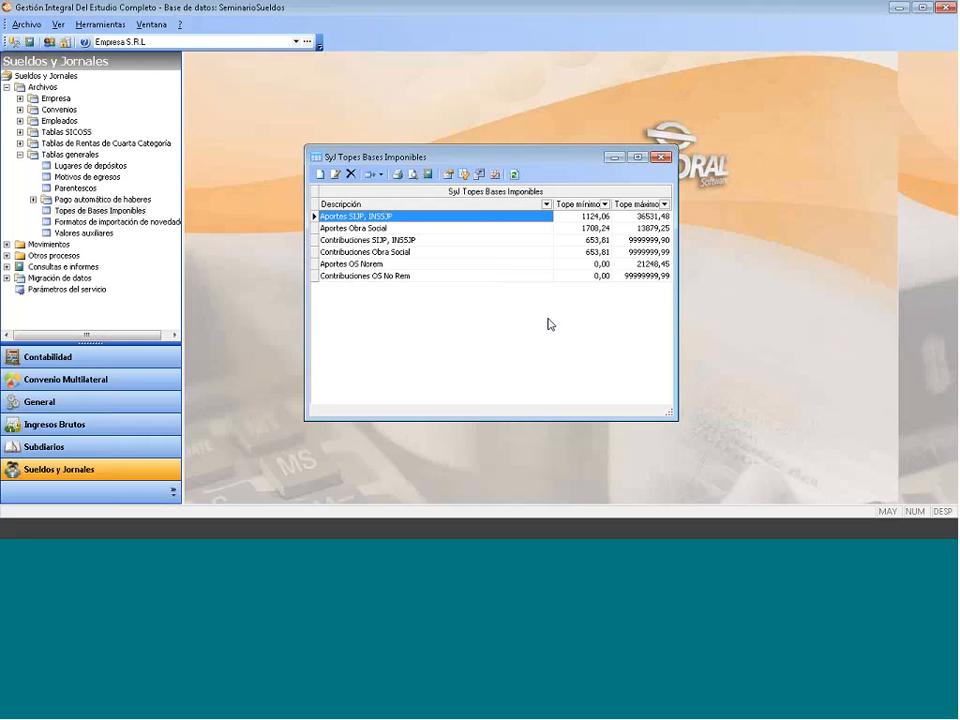
- Inspect the Aportes Obra Social caps without changes and close the caps table
left_click(408, 230)
right_click(408, 230)
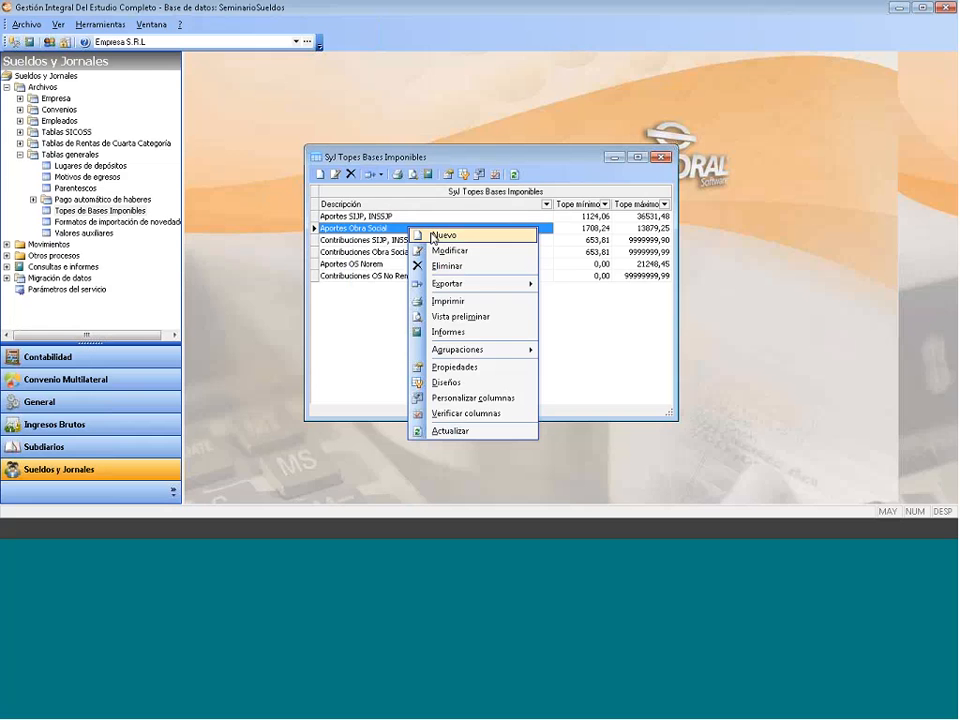
left_click(448, 250)
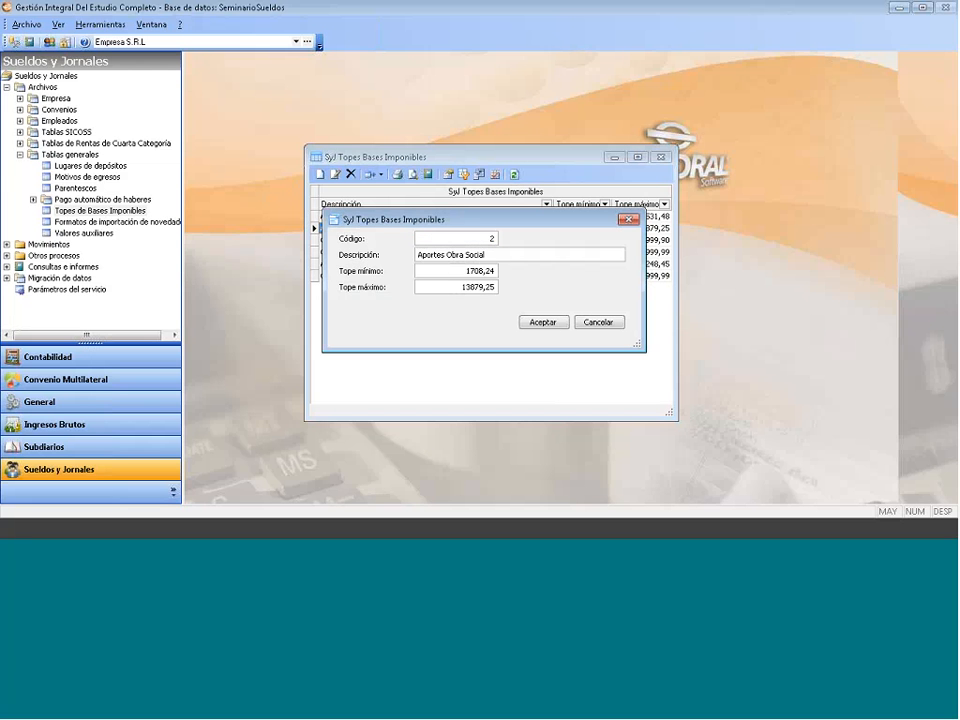
key("Tab")
key("Tab")
key("Tab")
left_click(629, 220)
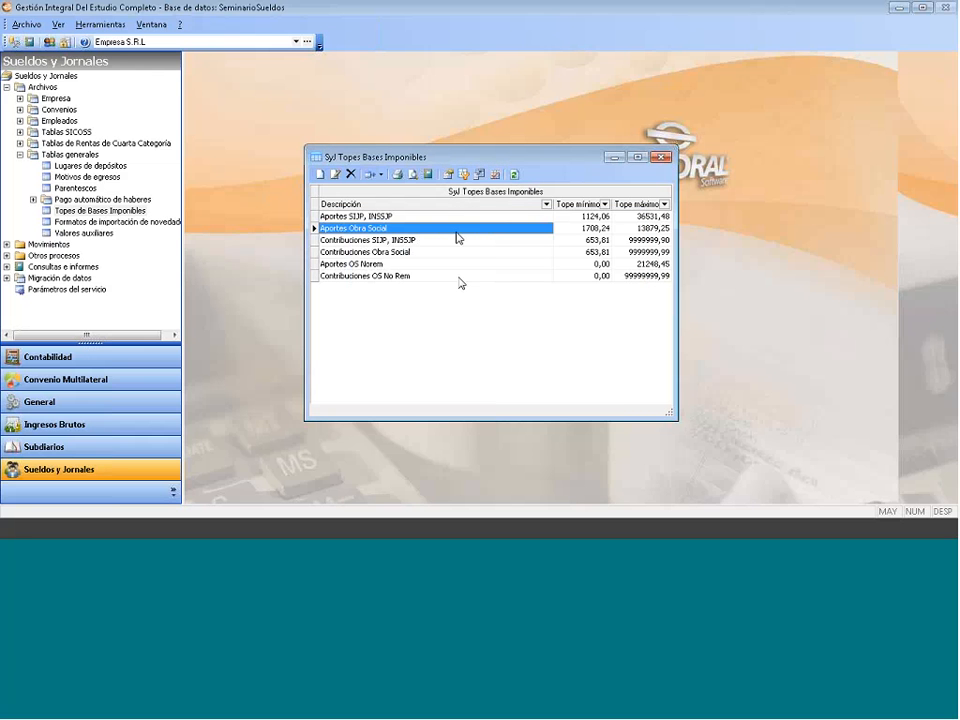
left_click(659, 160)
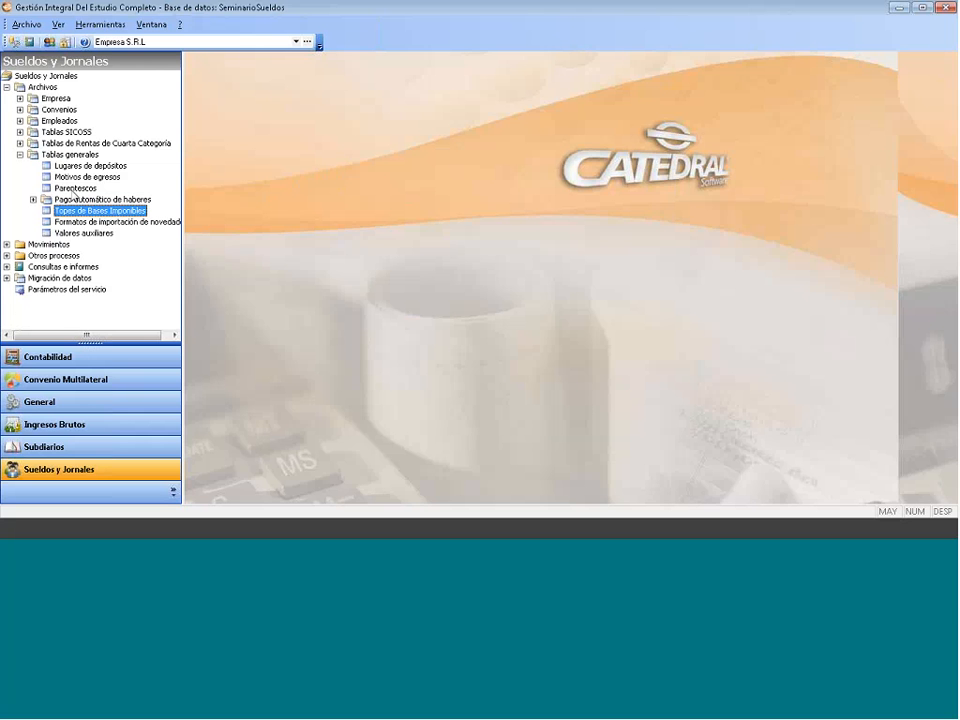
left_click(32, 200)
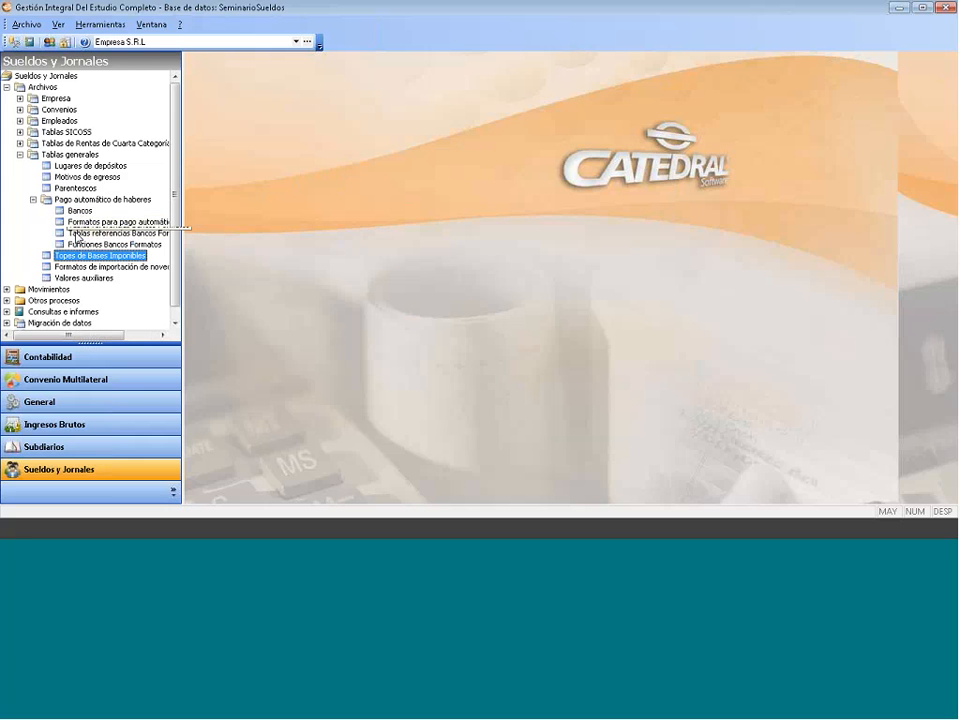
left_click(33, 200)
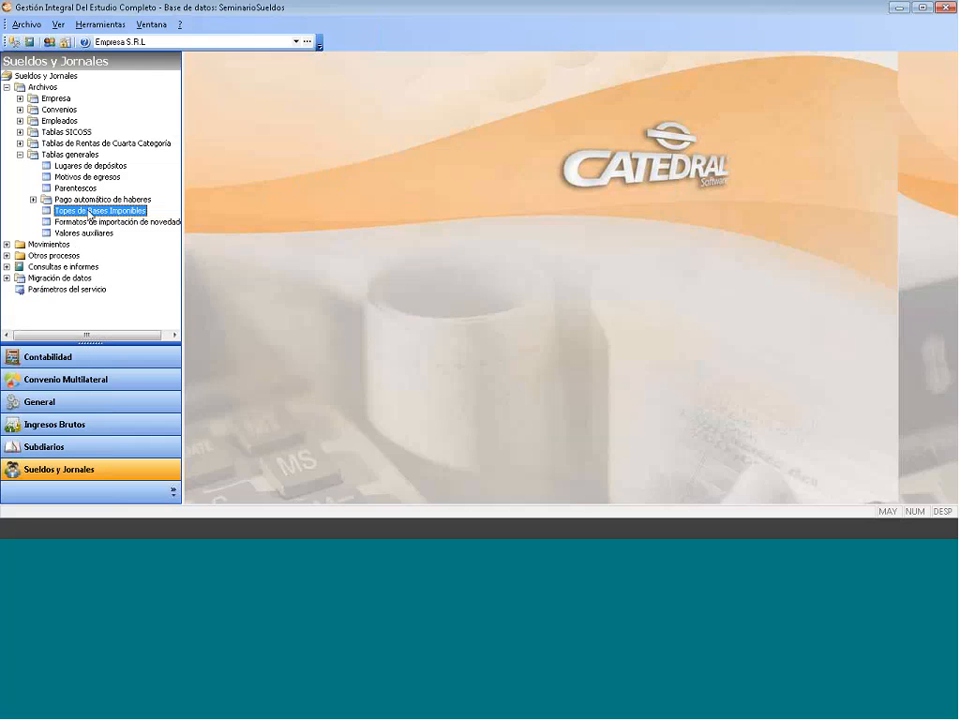
double_click(89, 213)
right_click(387, 217)
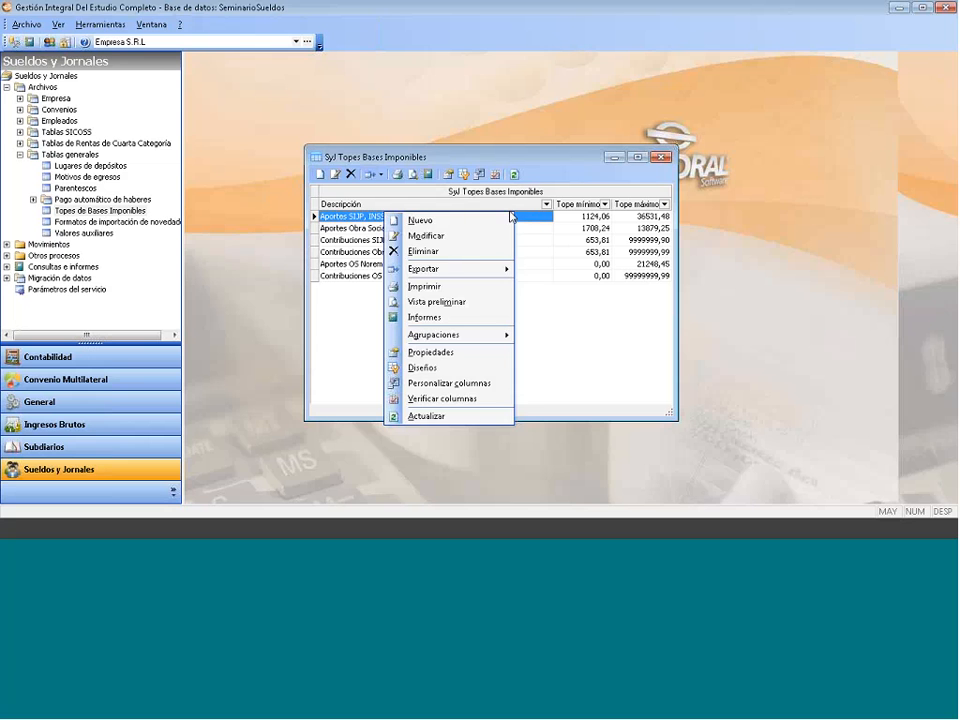
left_click(576, 221)
left_click(631, 219)
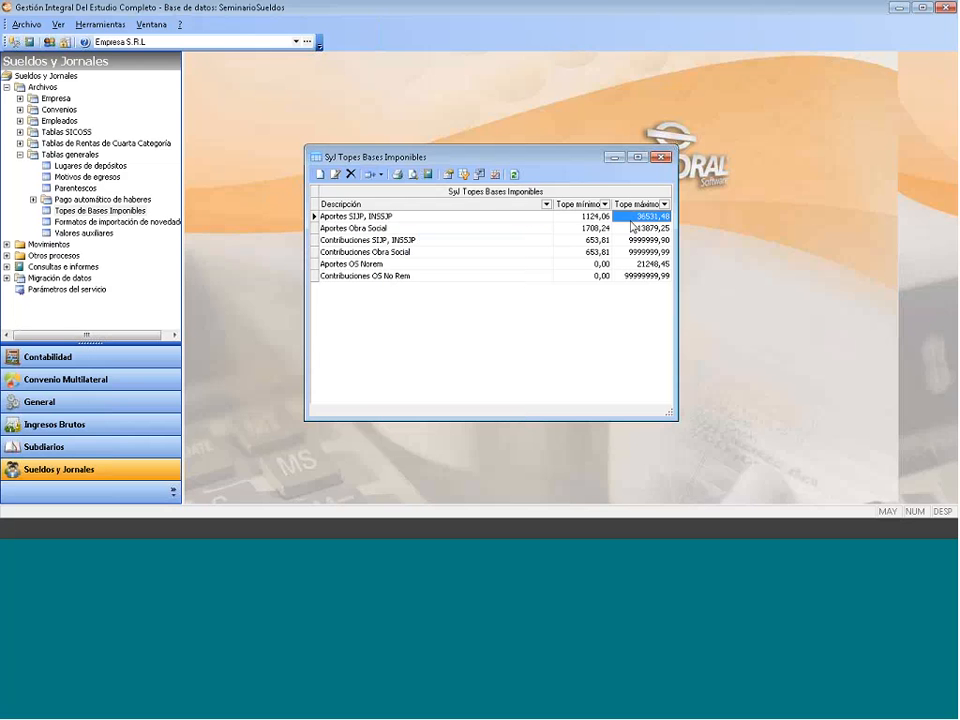
left_click(596, 219)
key("Tab")
left_click(377, 218)
right_click(376, 218)
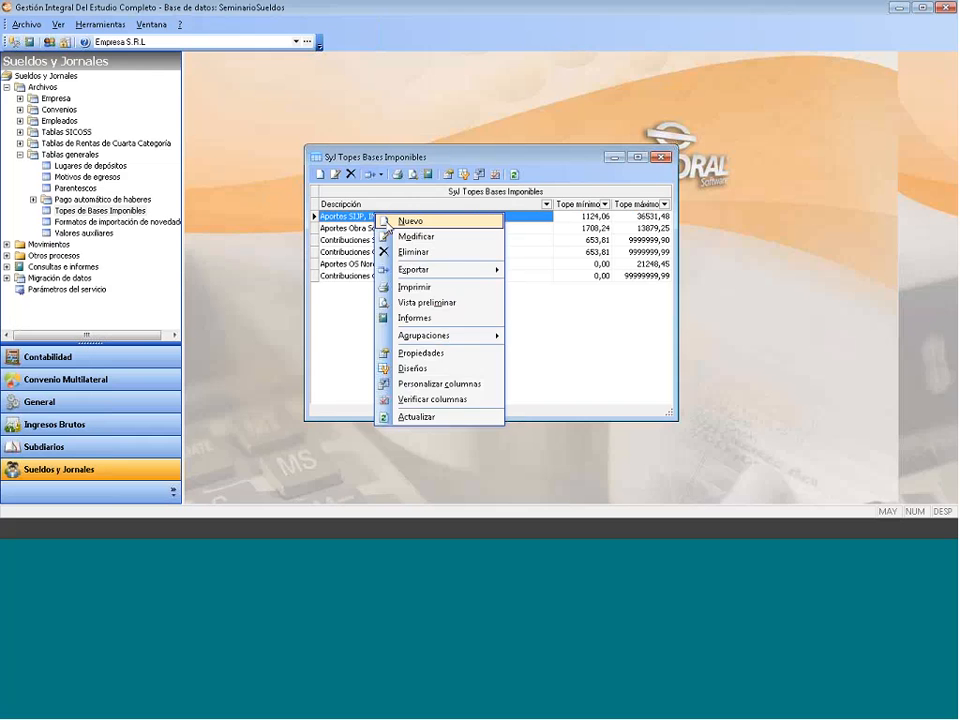
left_click(414, 236)
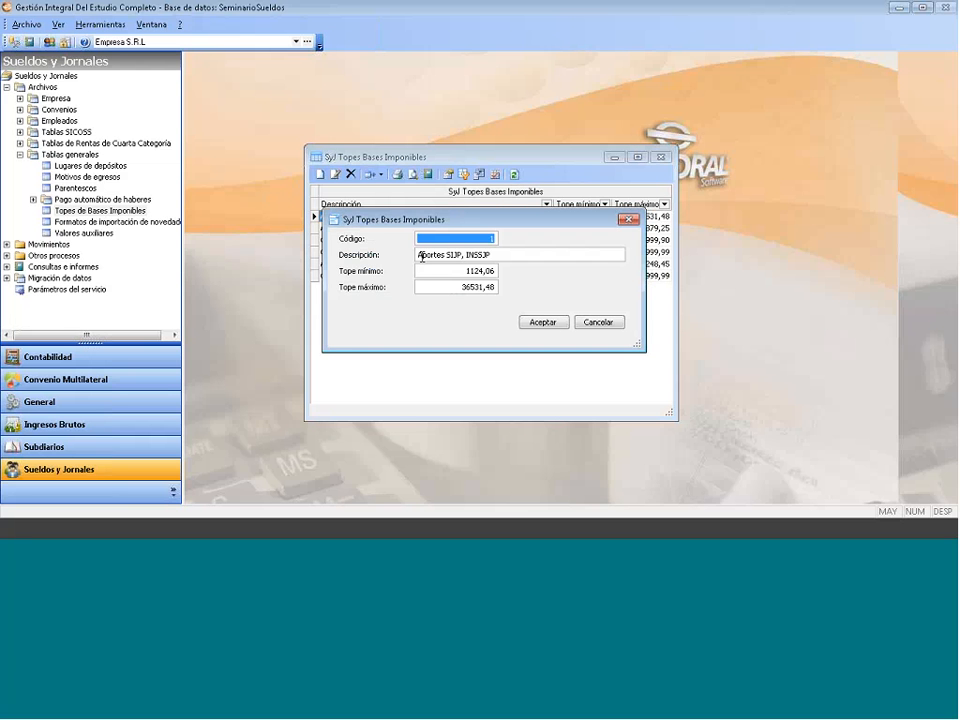
left_click_drag(438, 286, 555, 279)
left_click_drag(489, 271, 550, 277)
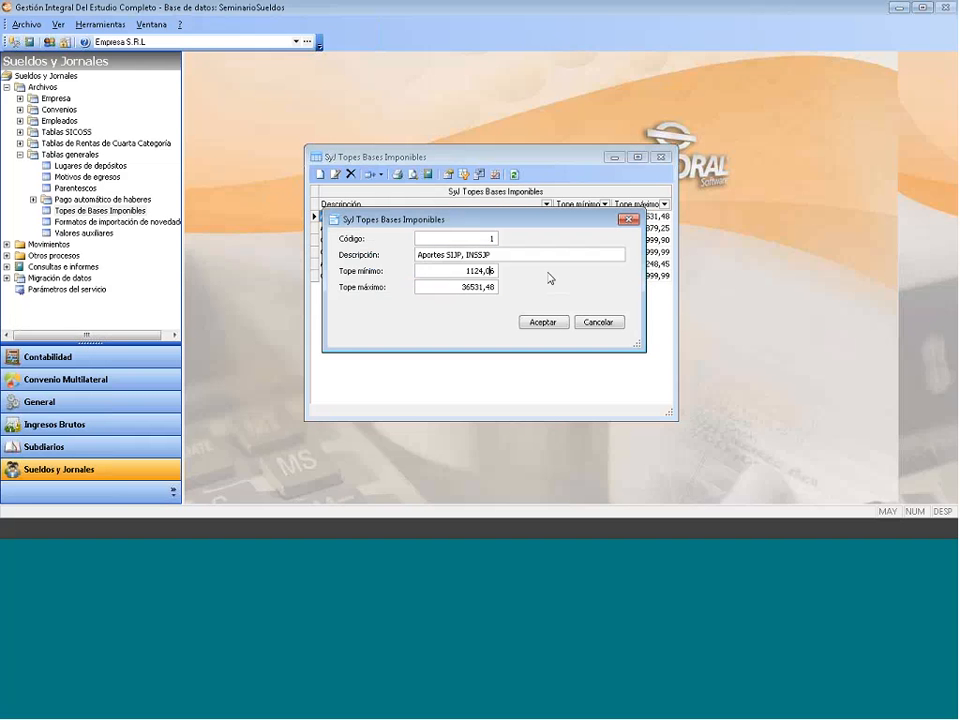
left_click_drag(459, 287, 562, 285)
left_click(463, 270)
left_click_drag(464, 270, 491, 273)
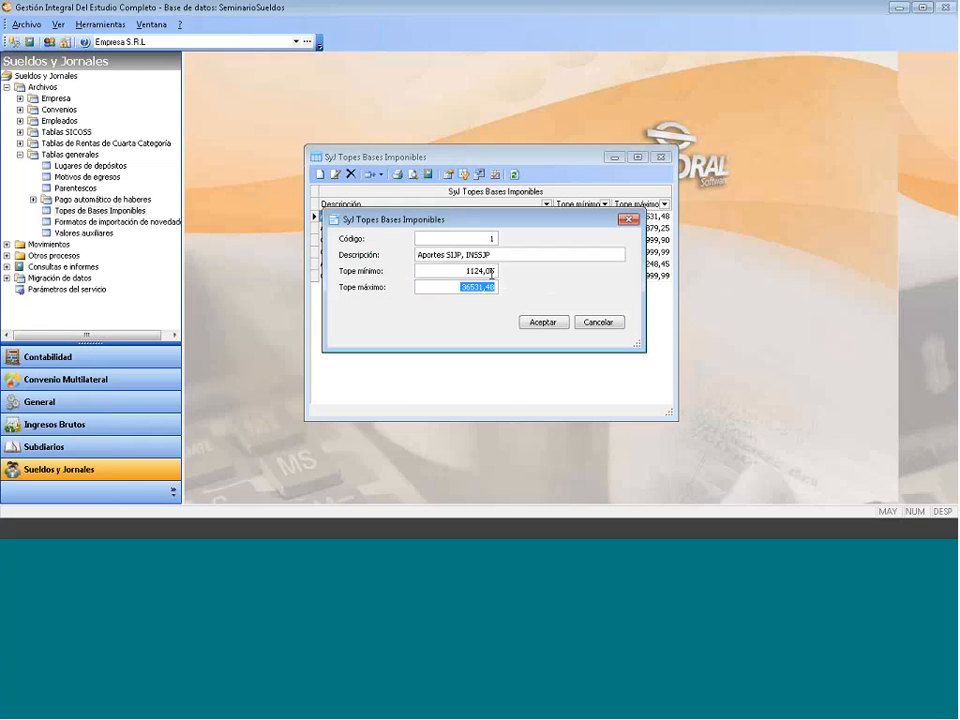
left_click(628, 220)
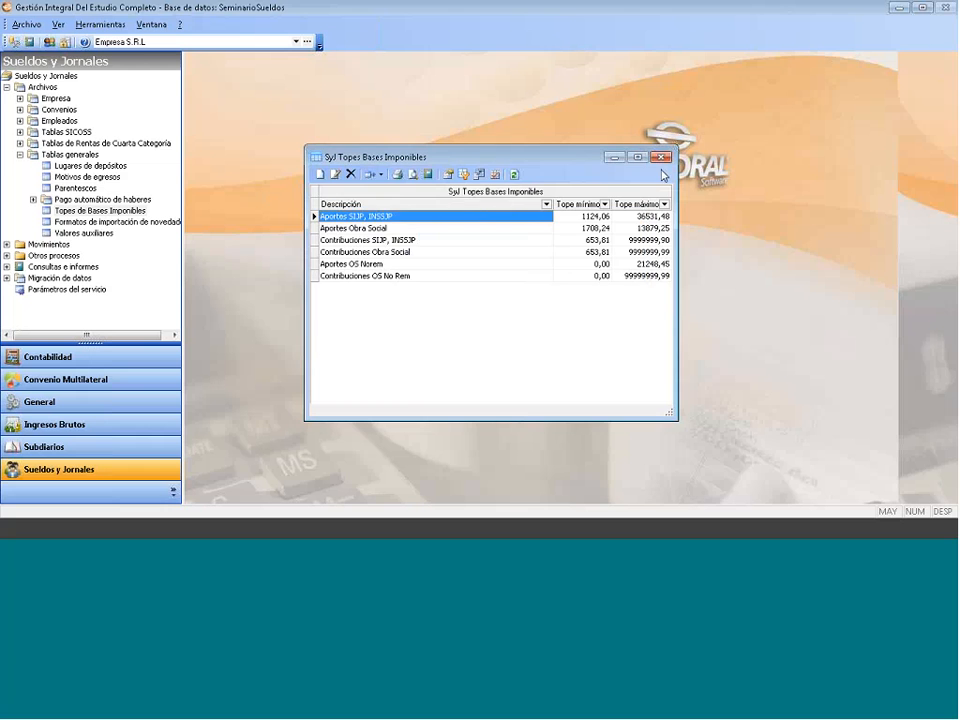
left_click(660, 157)
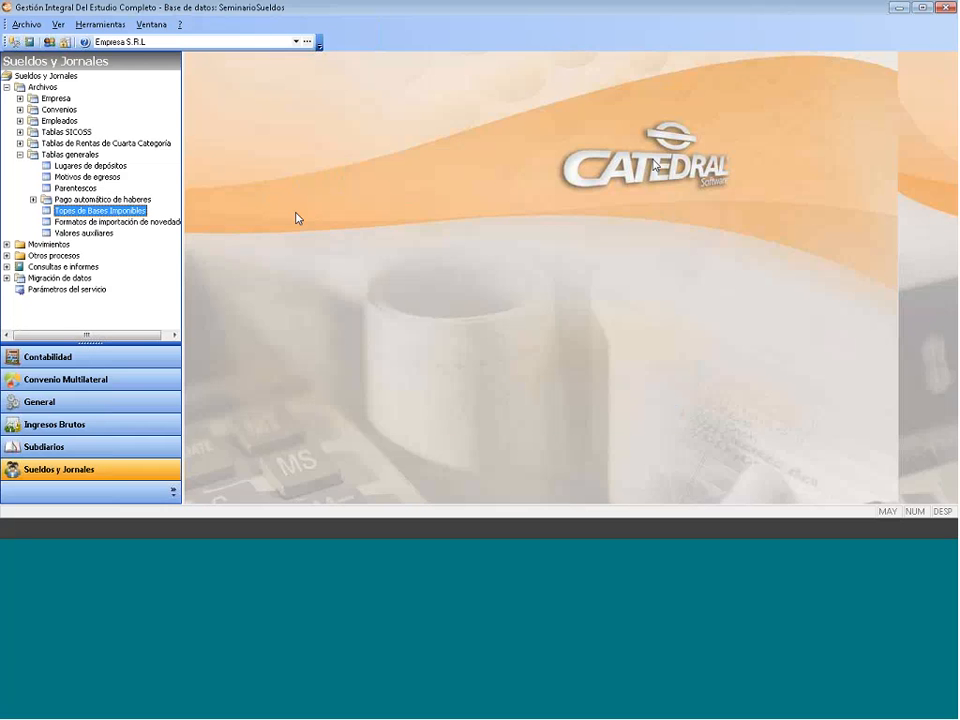
- Expand Pago automático de haberes and open the Tablas referencias Bancos Formatos table
left_click(33, 199)
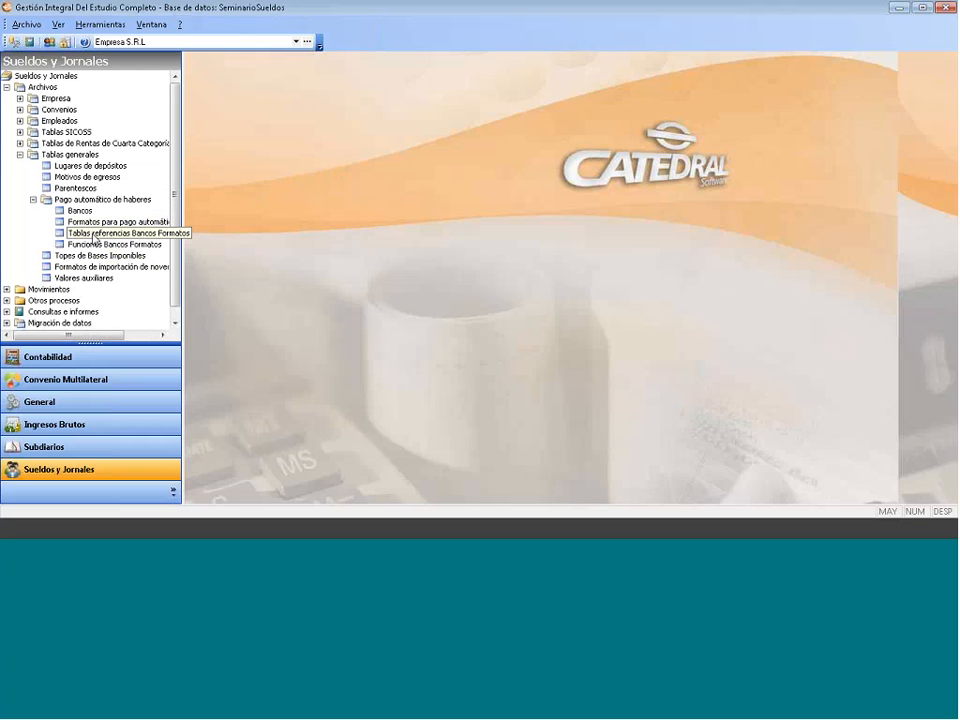
double_click(90, 232)
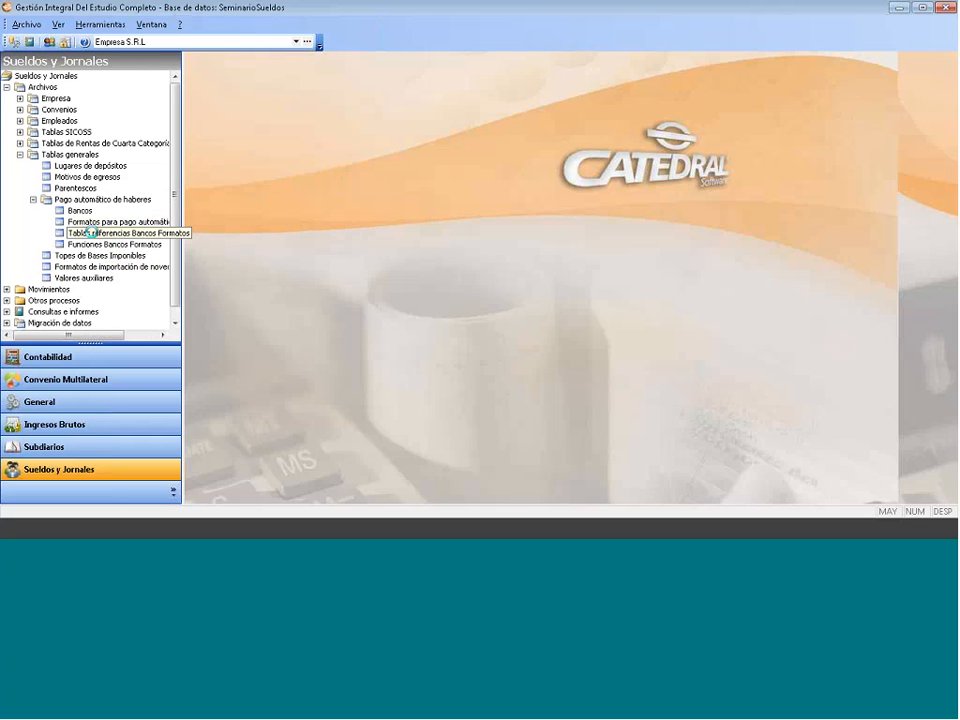
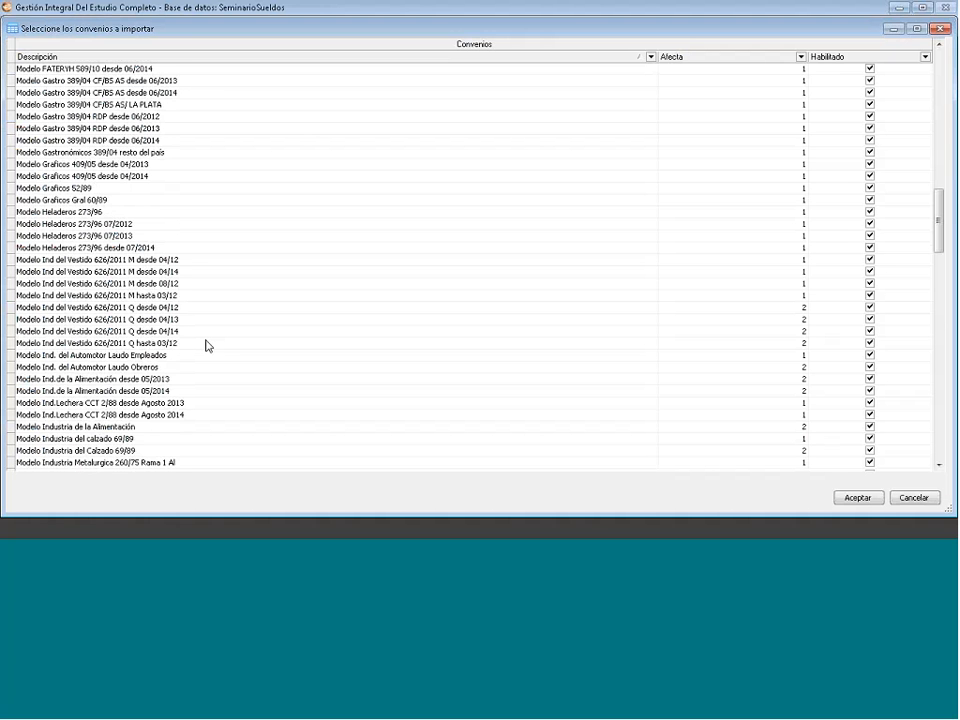
scroll(207, 345, "up", 5)
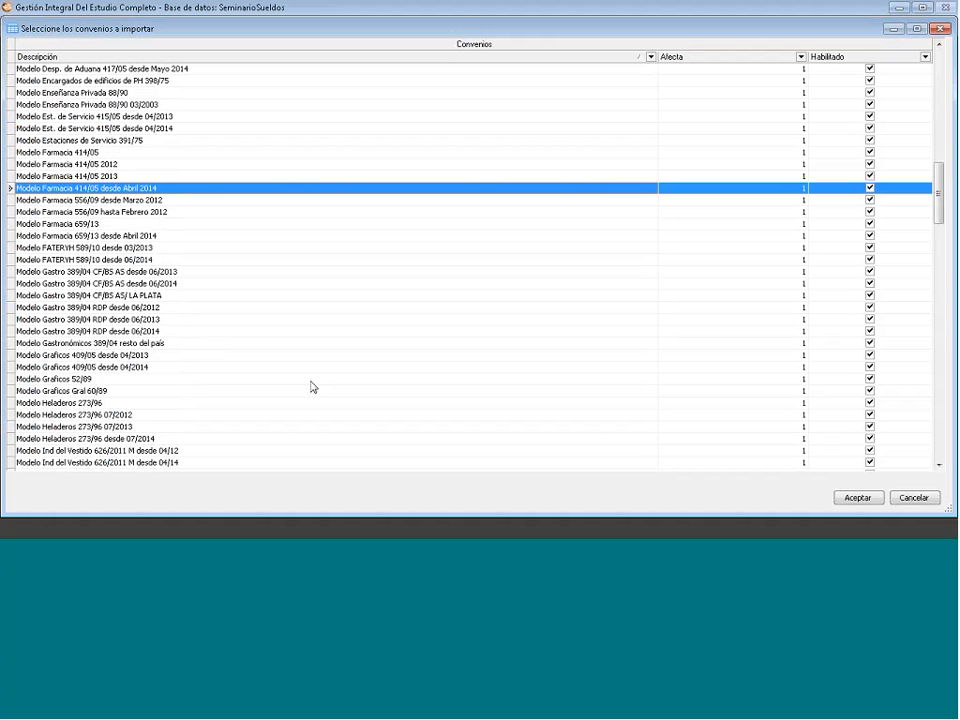
- Add Gastro 389/04 CF/BS A5 and Ind del Vestido 626/2011 to the Farmacia 414/05 selection
scroll(311, 387, "down", 2)
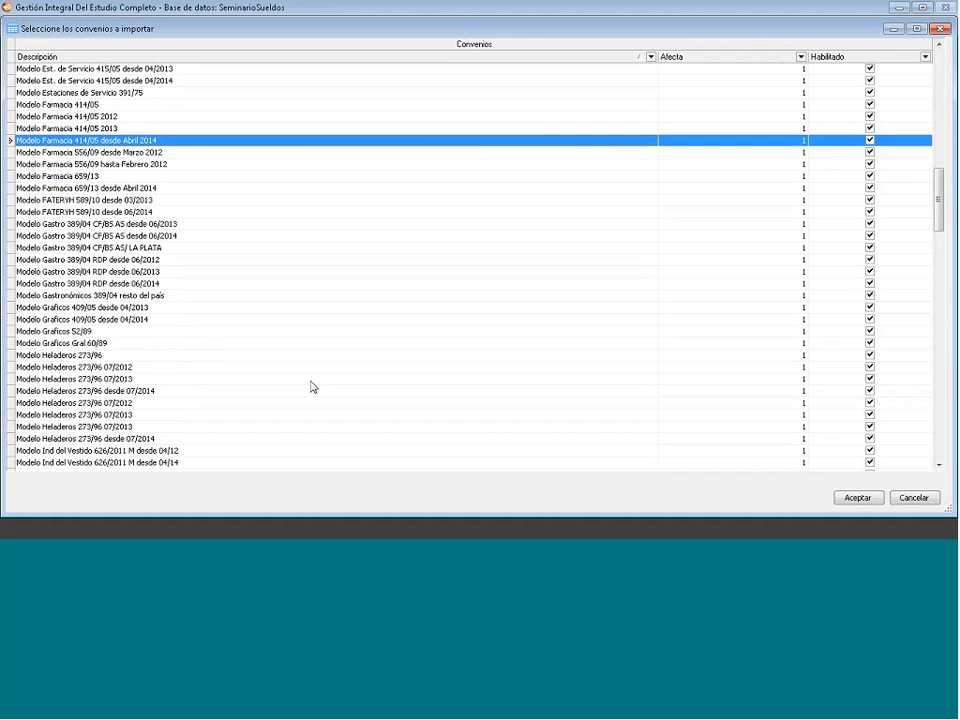
scroll(311, 387, "down", 1)
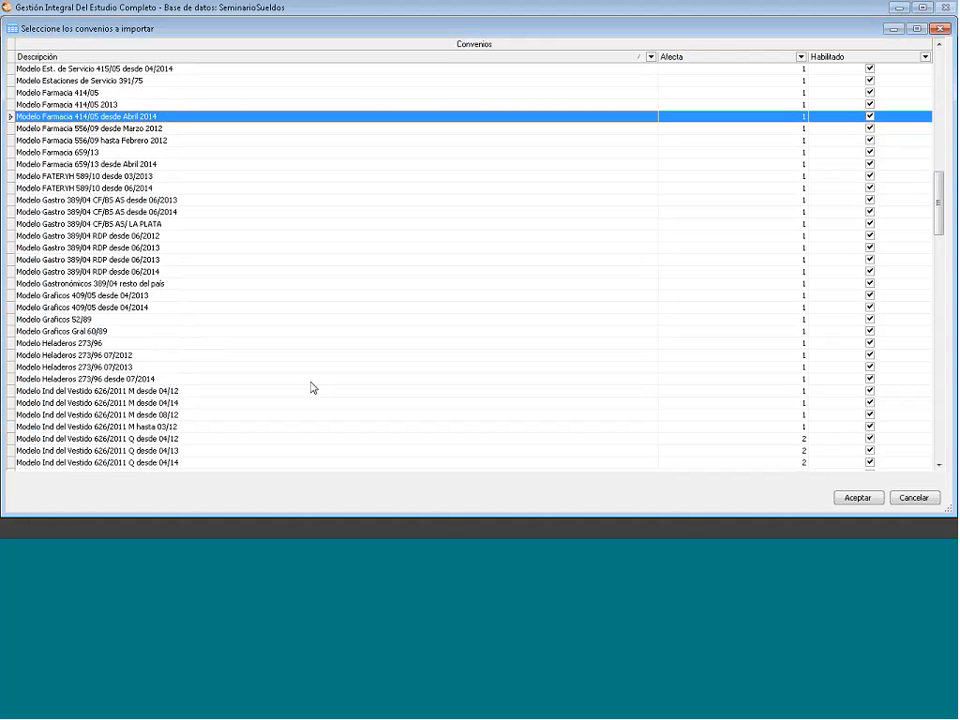
scroll(311, 387, "down", 1)
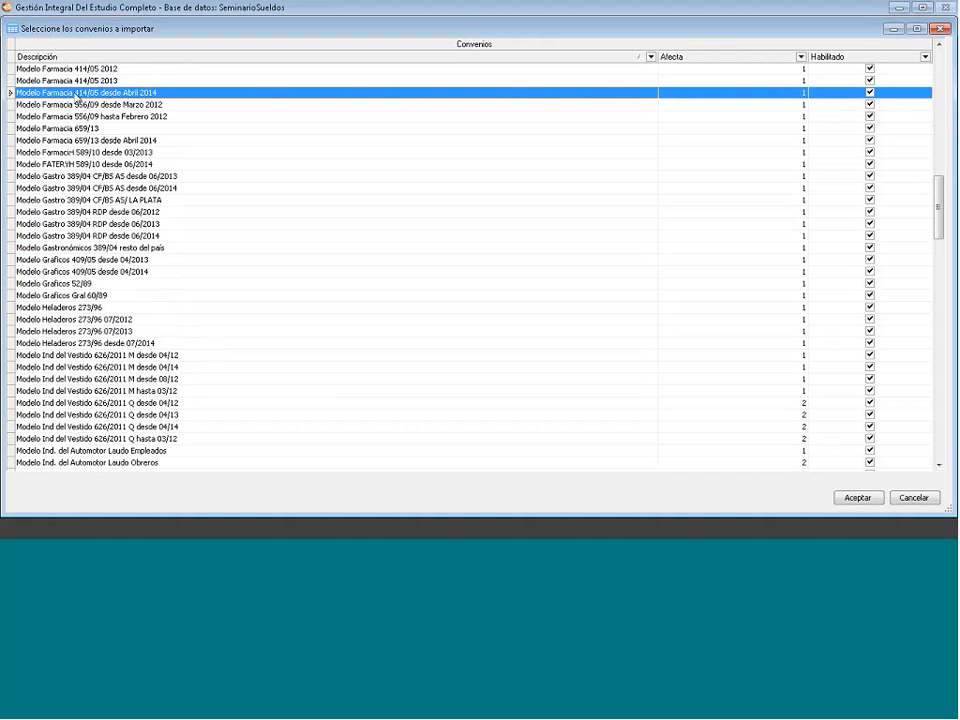
left_click(156, 189, "ctrl")
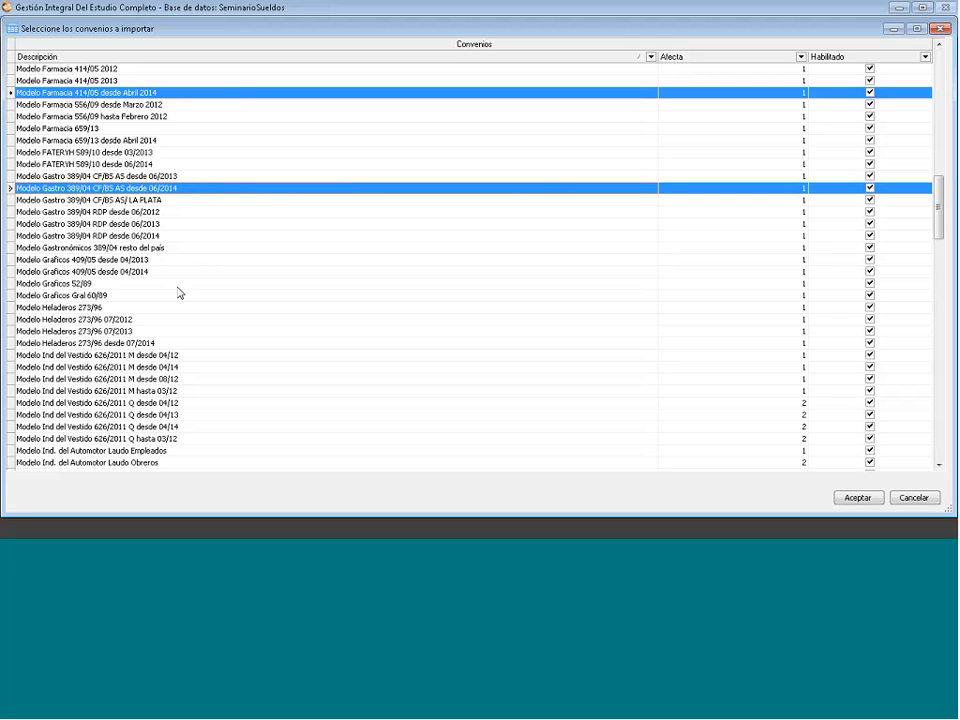
left_click(138, 369, "ctrl")
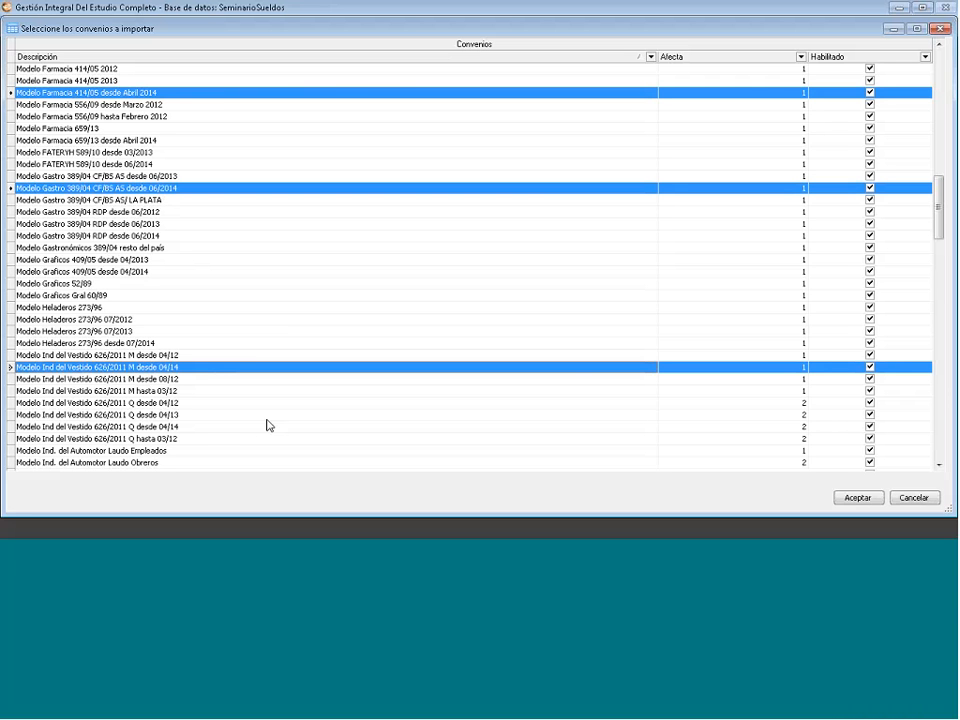
- Confirm the import, then step up through the new Ind del Vestido, Gastro and Farmacia rows
left_click(848, 503)
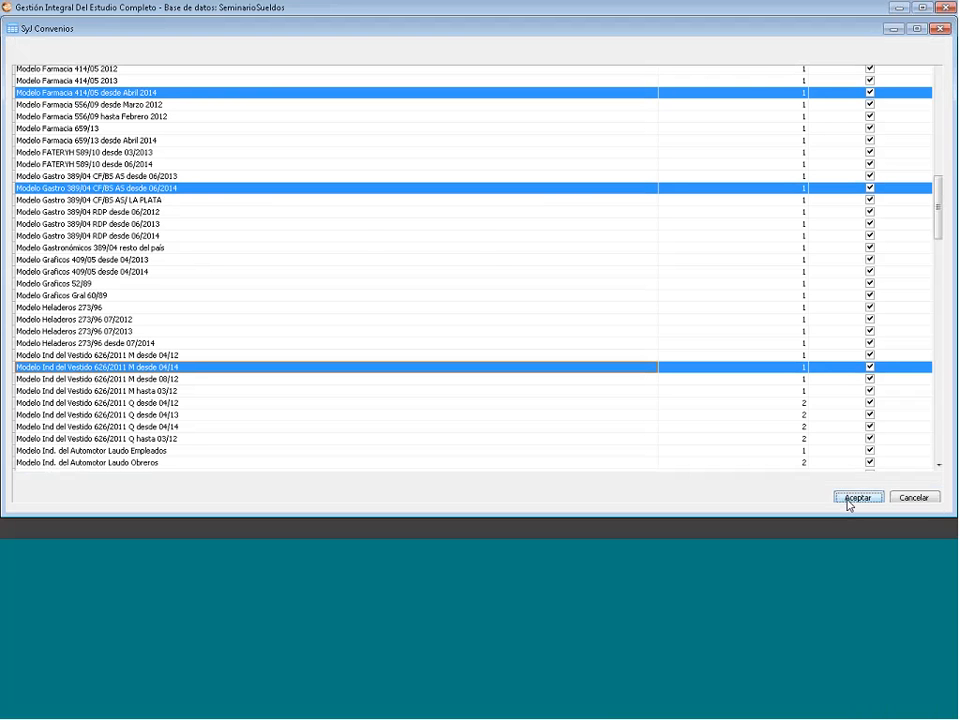
left_click(852, 498)
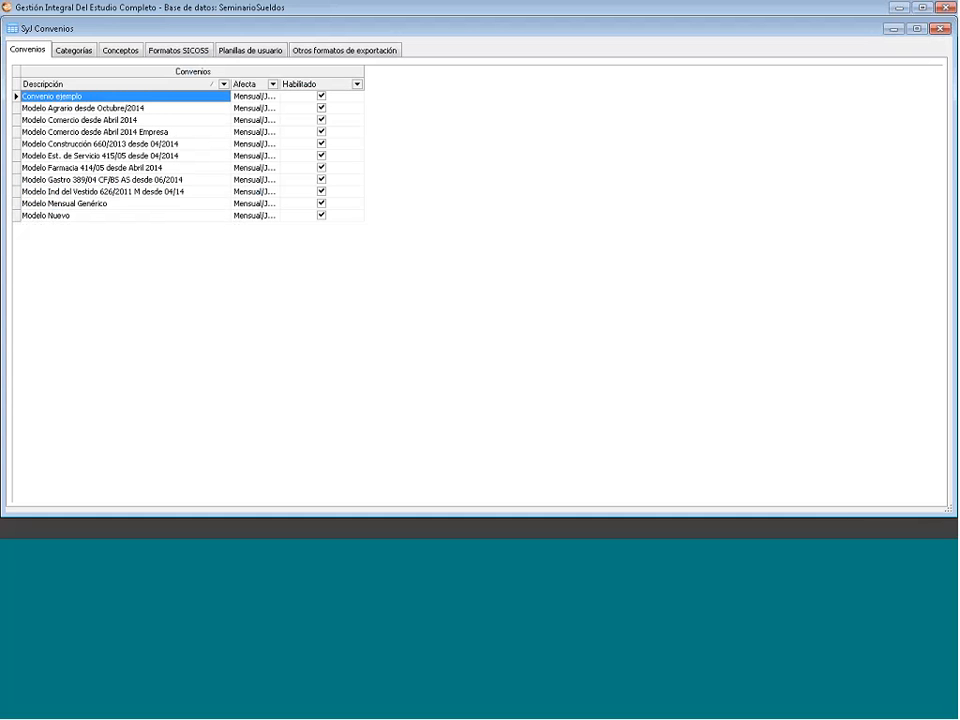
left_click(90, 191)
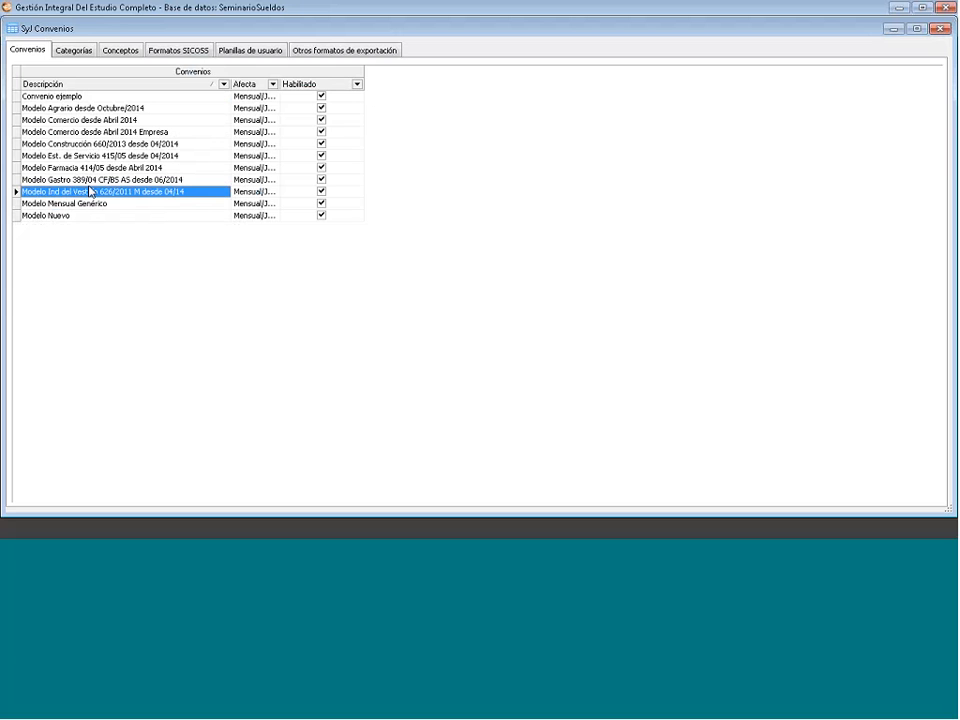
key("Up")
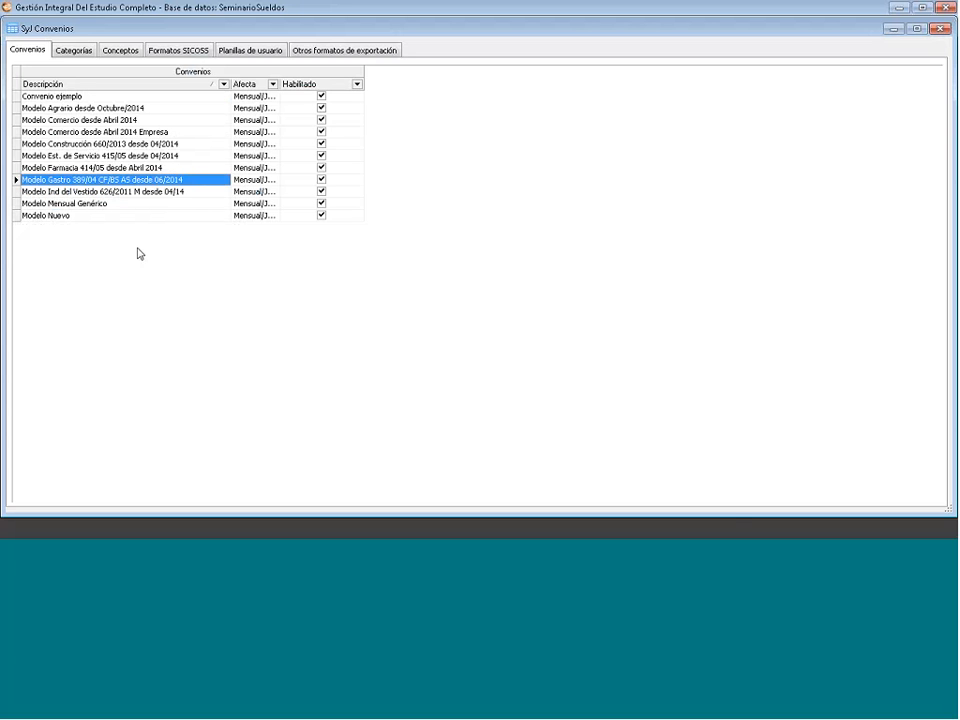
key("Up")
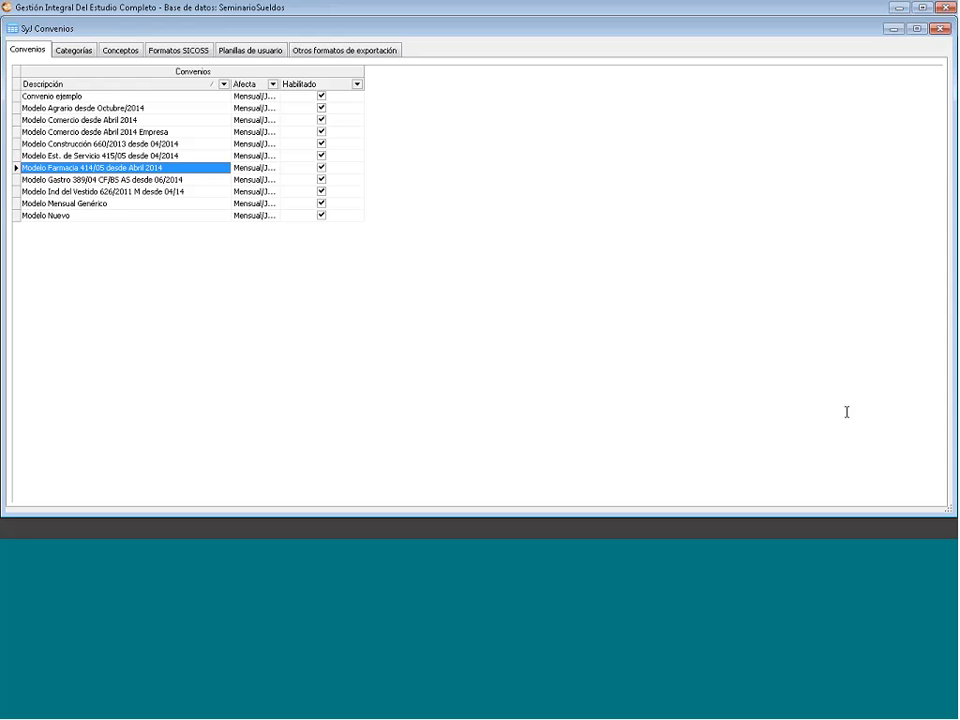
- Import the Modelo Comercio desde Mayo 2013 agreement through the grid's Importar action
right_click(127, 243)
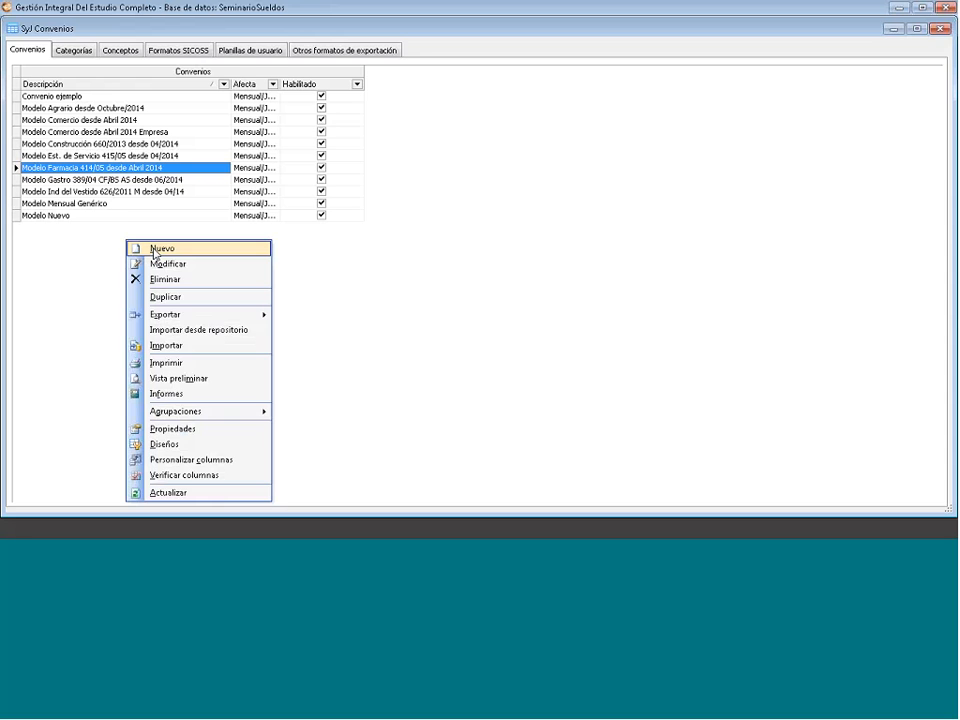
left_click(222, 347)
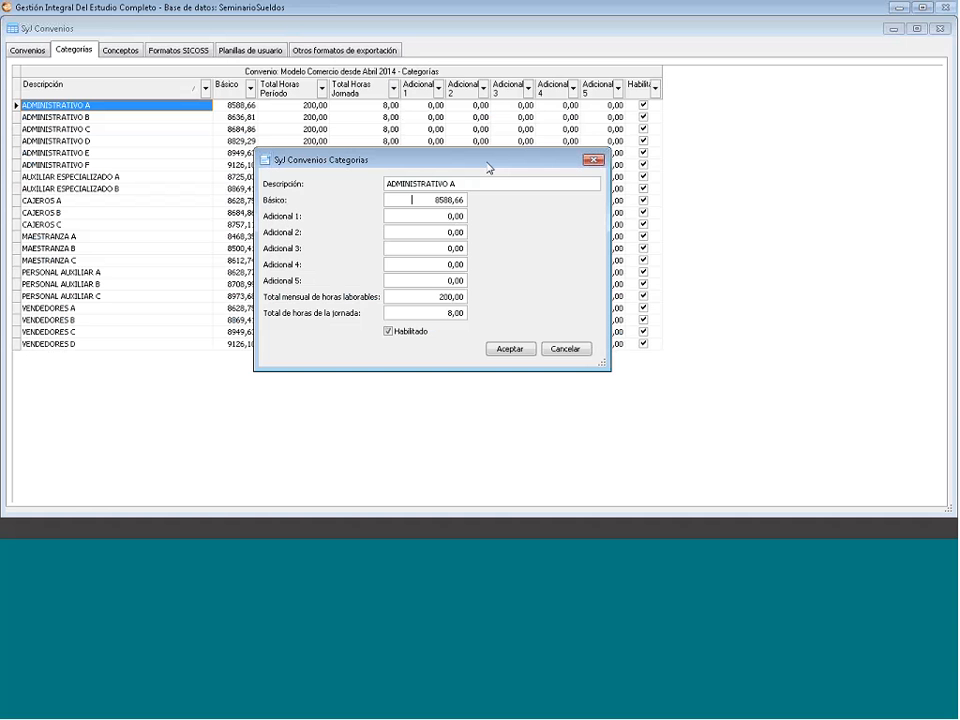
left_click(594, 160)
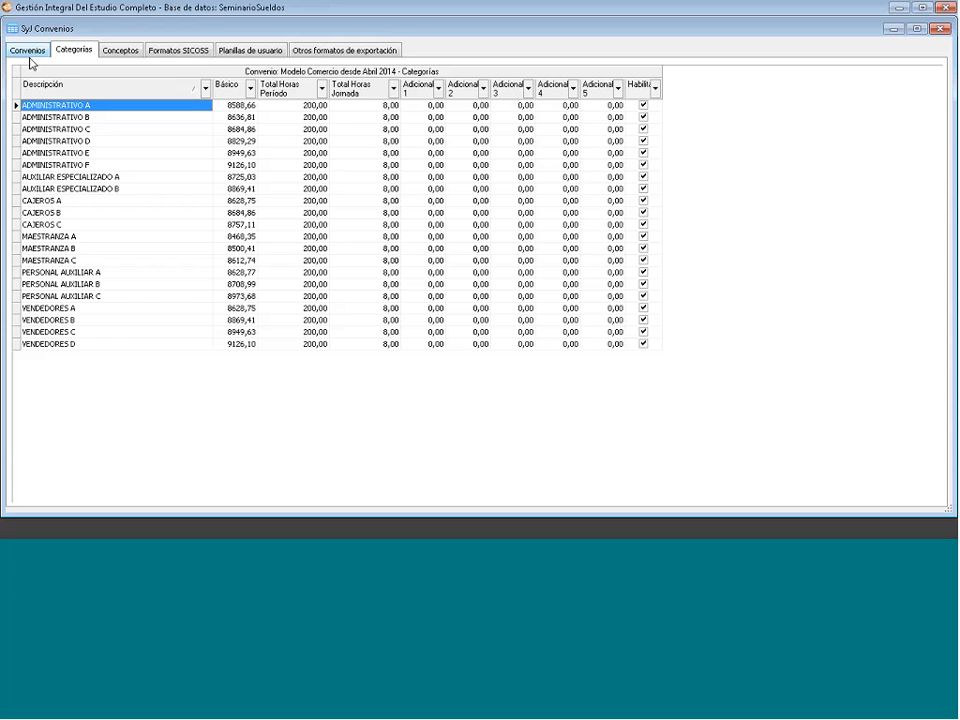
- Go back to the Convenios tab to see Modelo Comercio desde Mayo 2013 listed
left_click(28, 52)
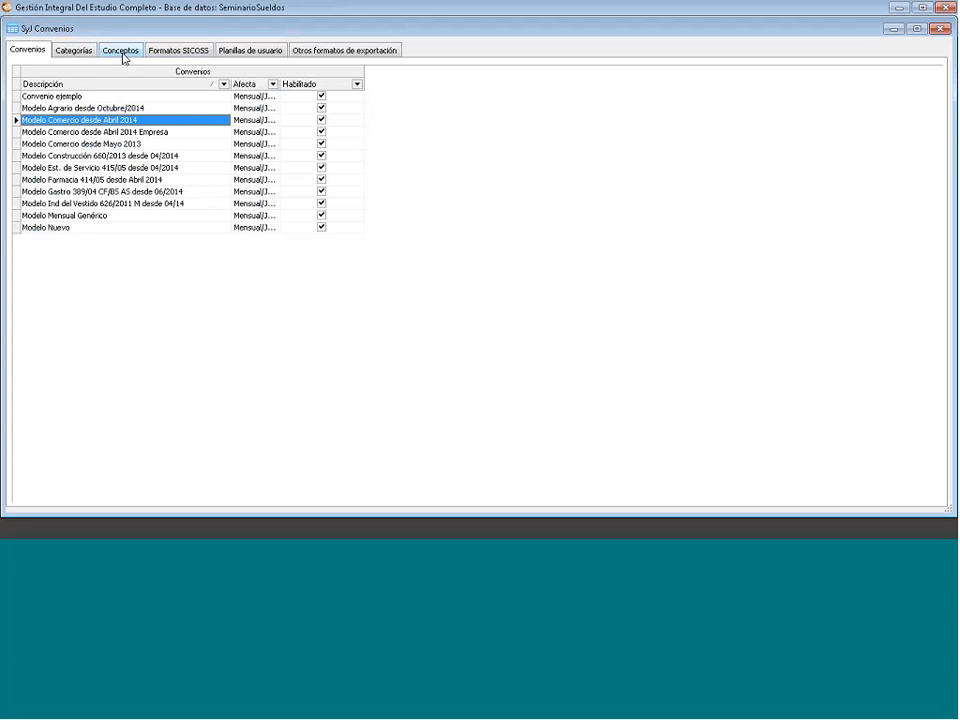
- Show the Conceptos of Modelo Comercio desde Abril 2014 and scroll through the concepts grid
left_click(123, 57)
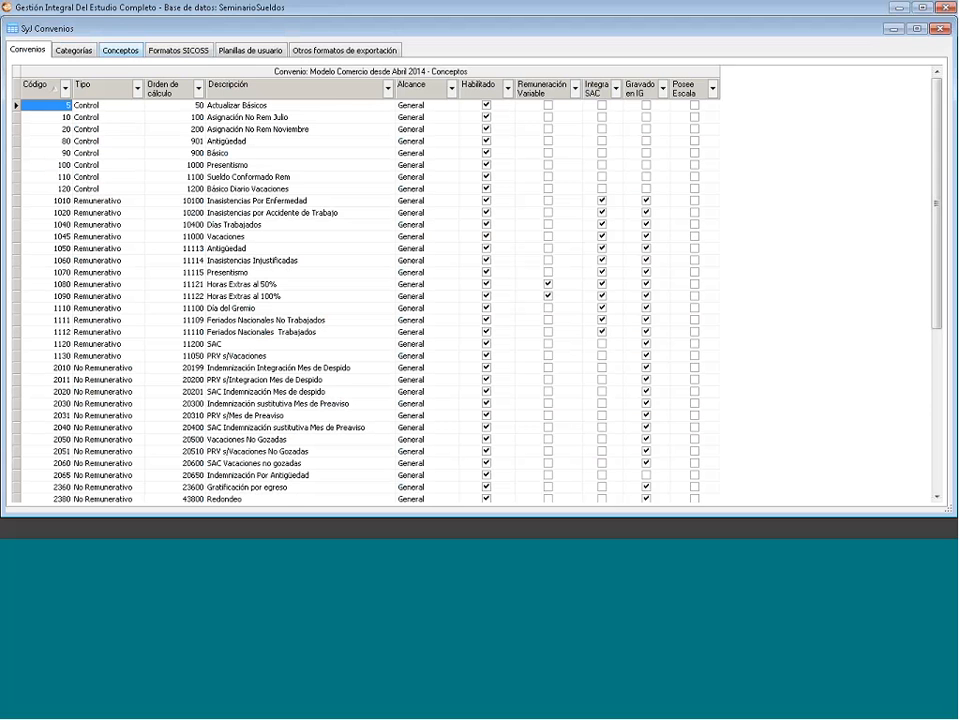
scroll(884, 398, "down", 1)
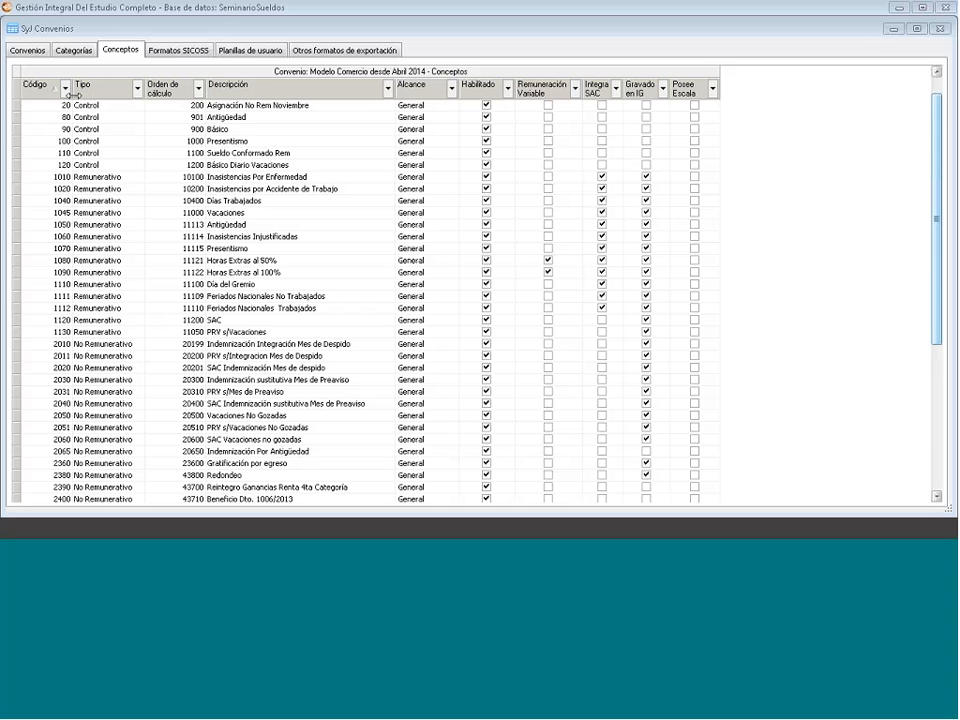
- Open the Adicionales field's detail under Formatos SICOSS, showing concept 1050 with operation Suma
left_click(72, 49)
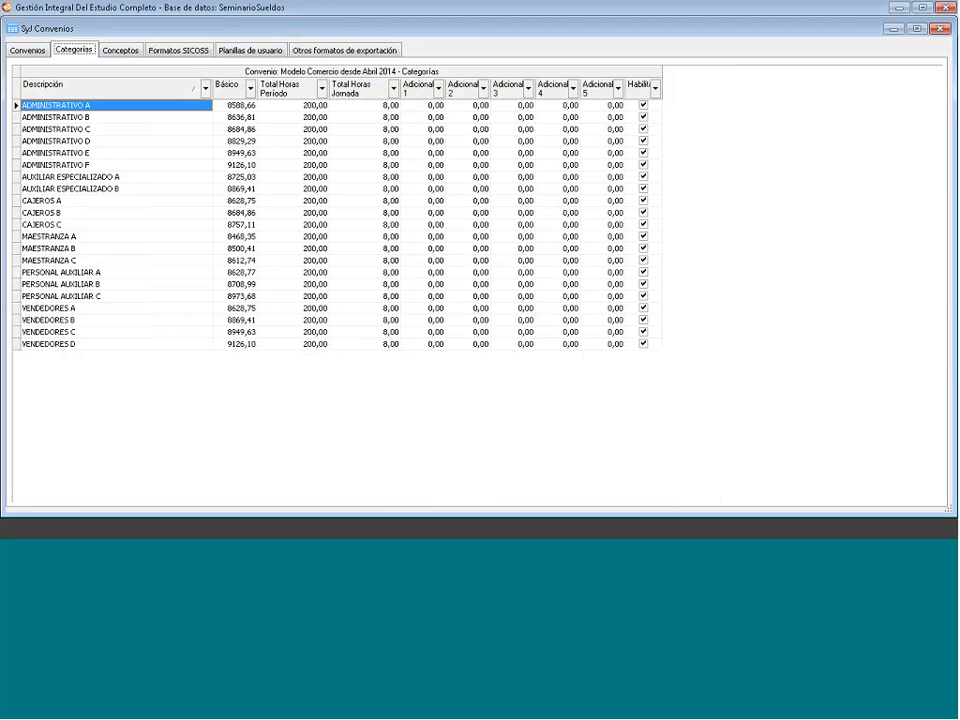
left_click(178, 50)
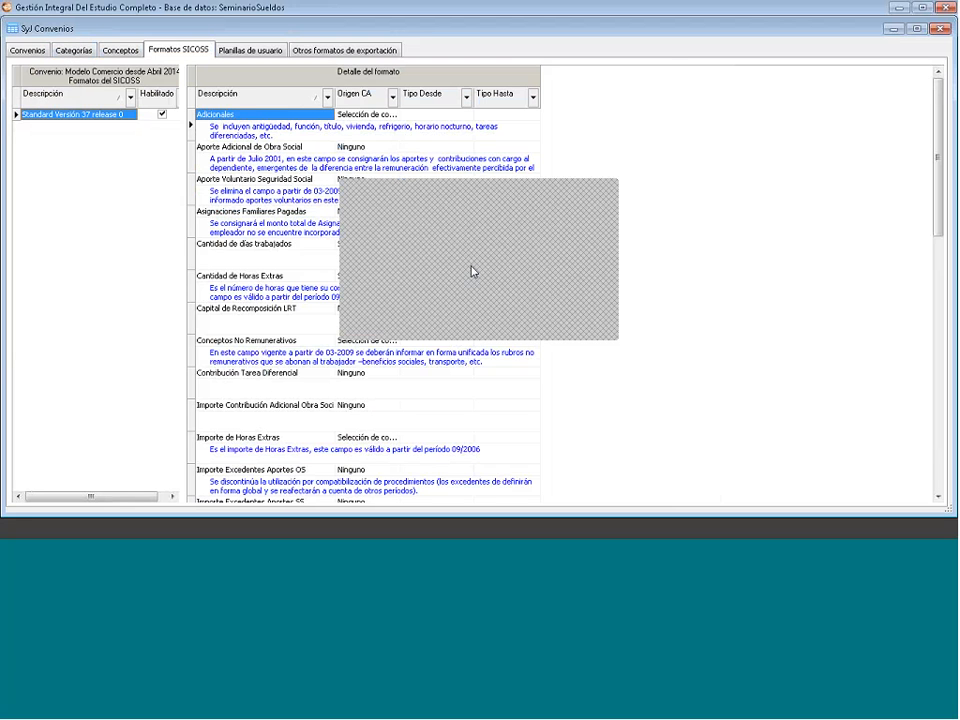
double_click(275, 115)
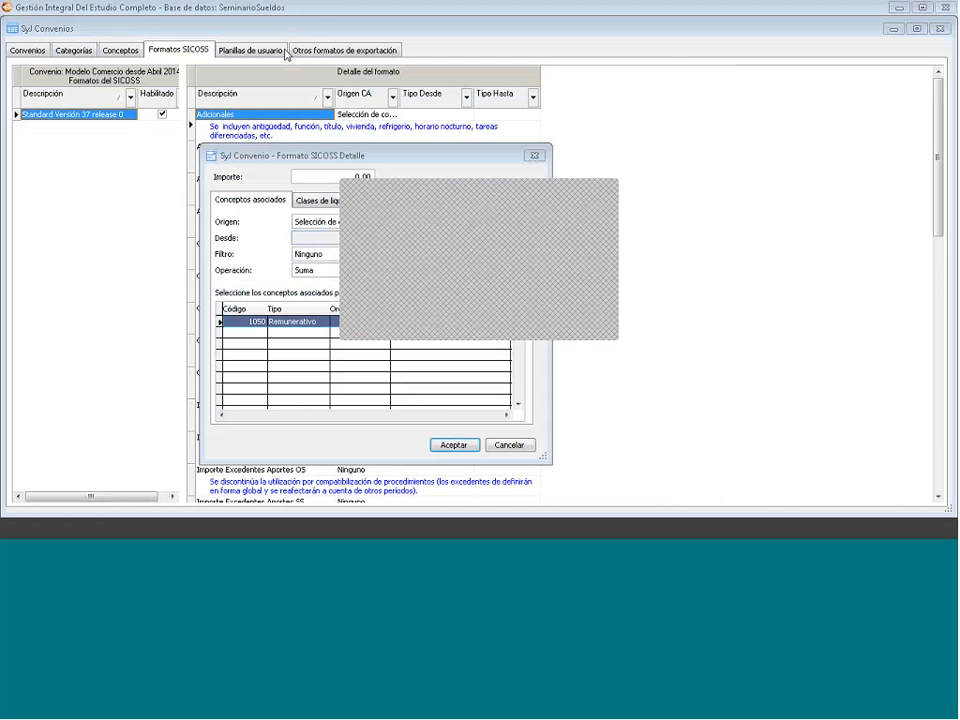